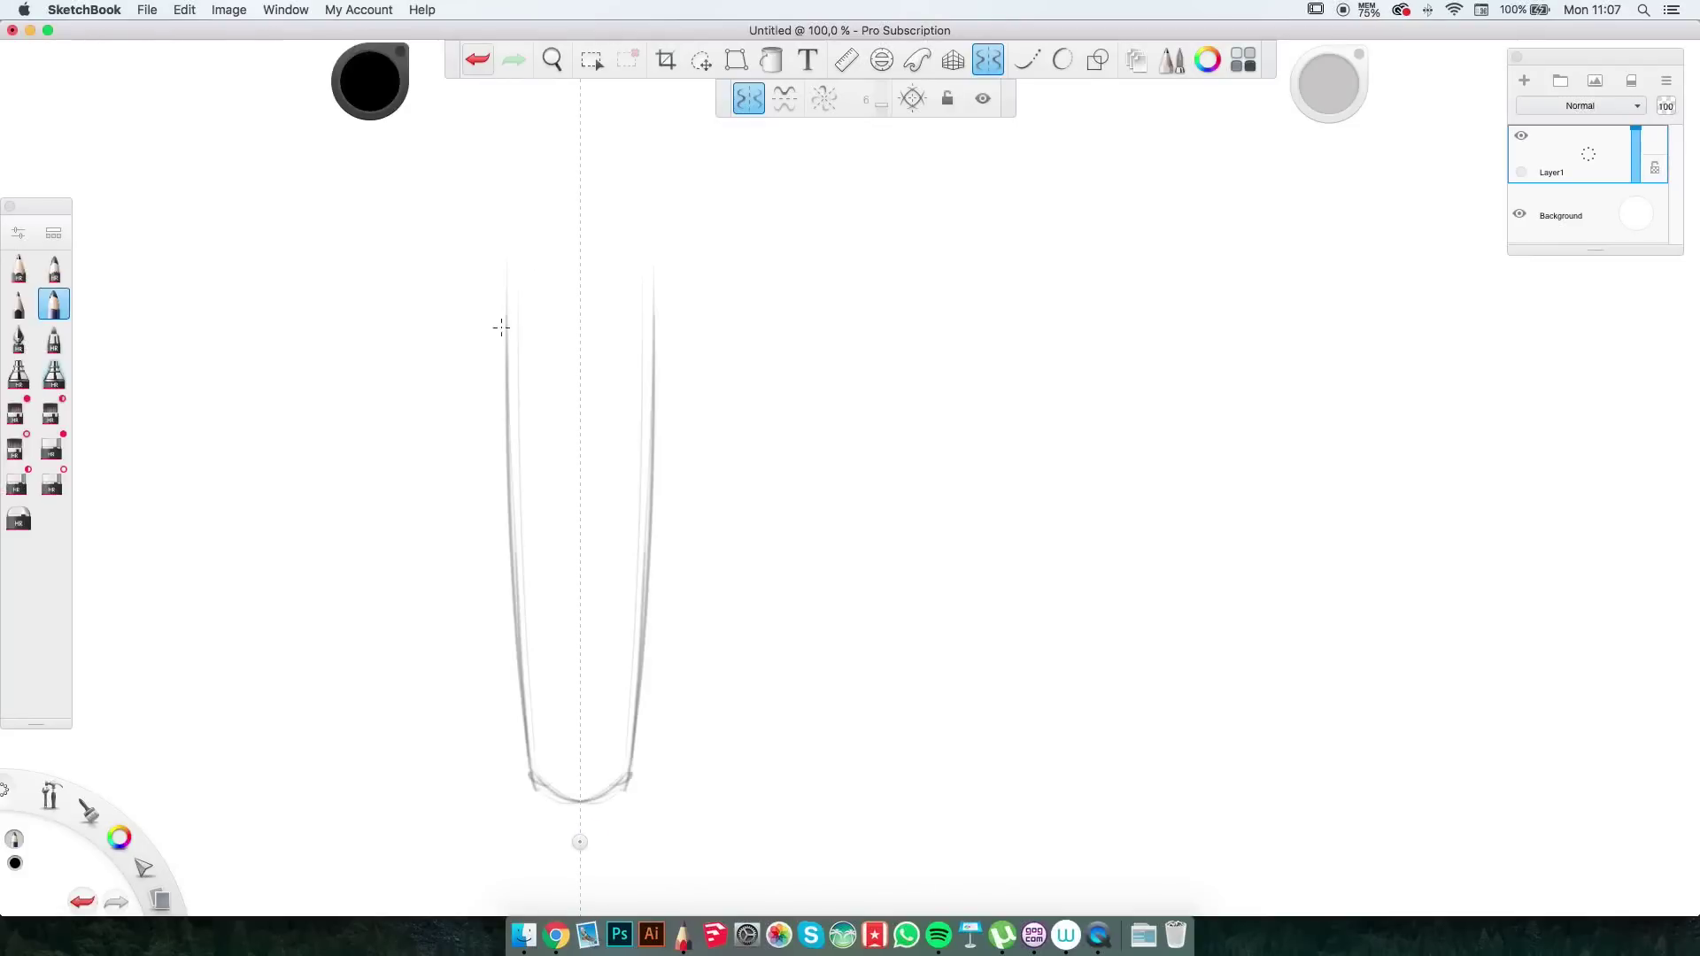
Sketch the first mirrored trimmer body, fitting an ellipse guide to its top.
{"action": "left_click", "coordinate": [881, 59]}
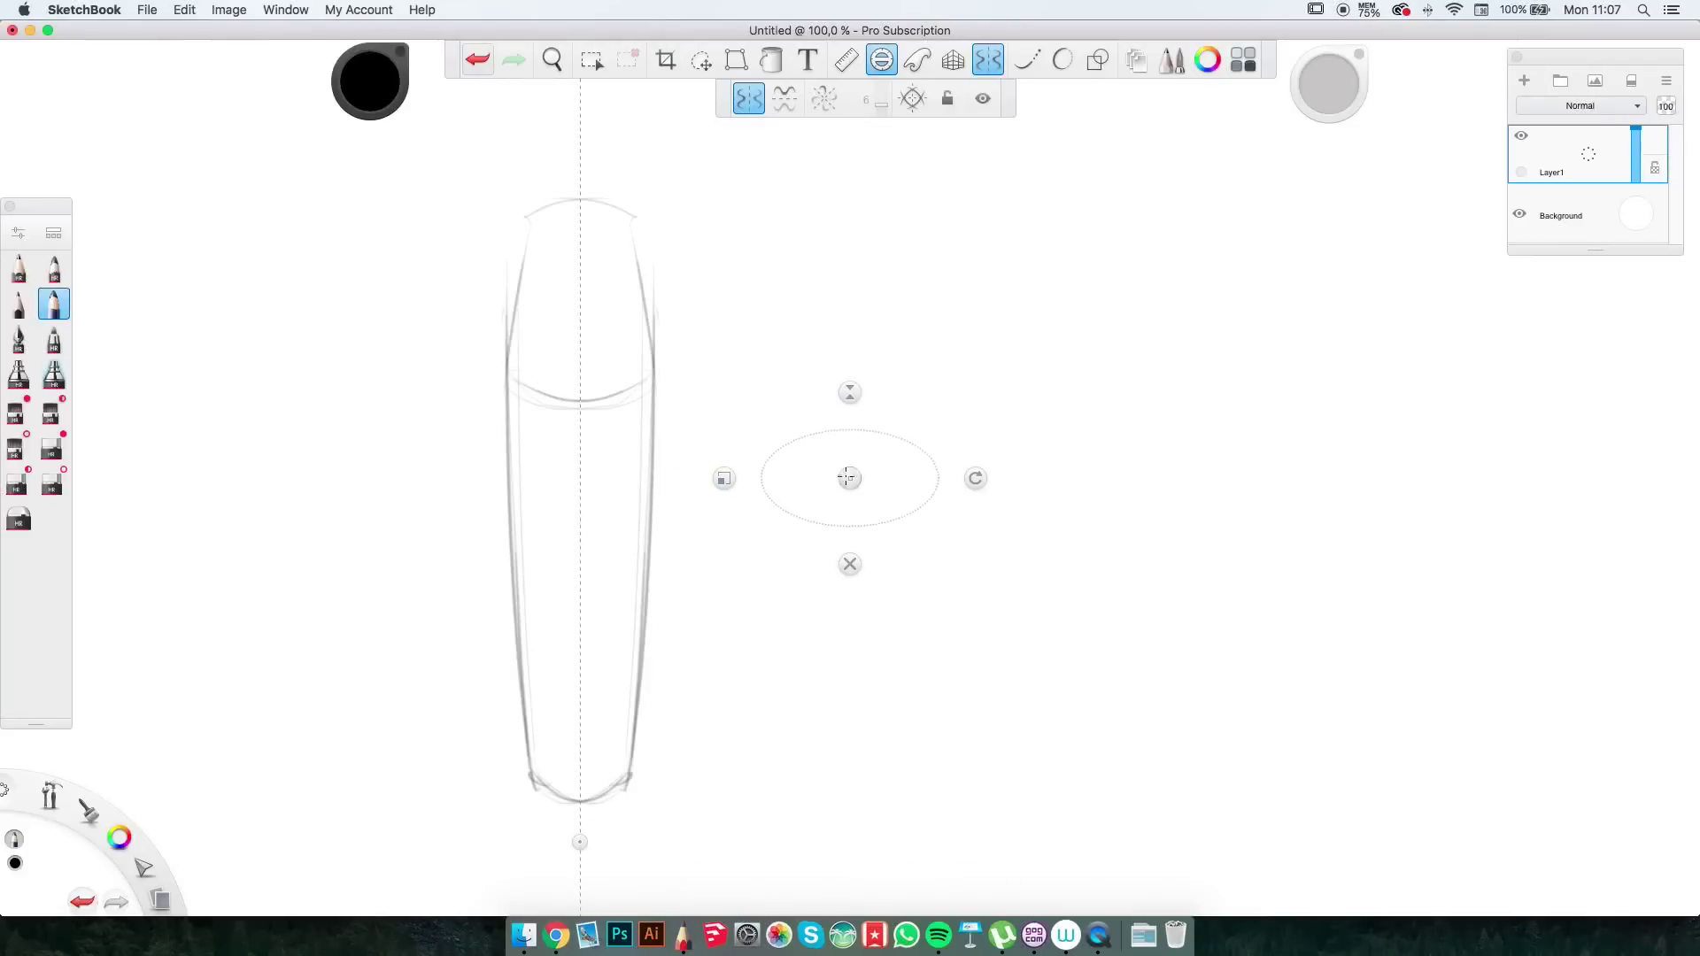
{"action": "left_click_drag", "start_coordinate": [850, 478], "coordinate": [576, 315]}
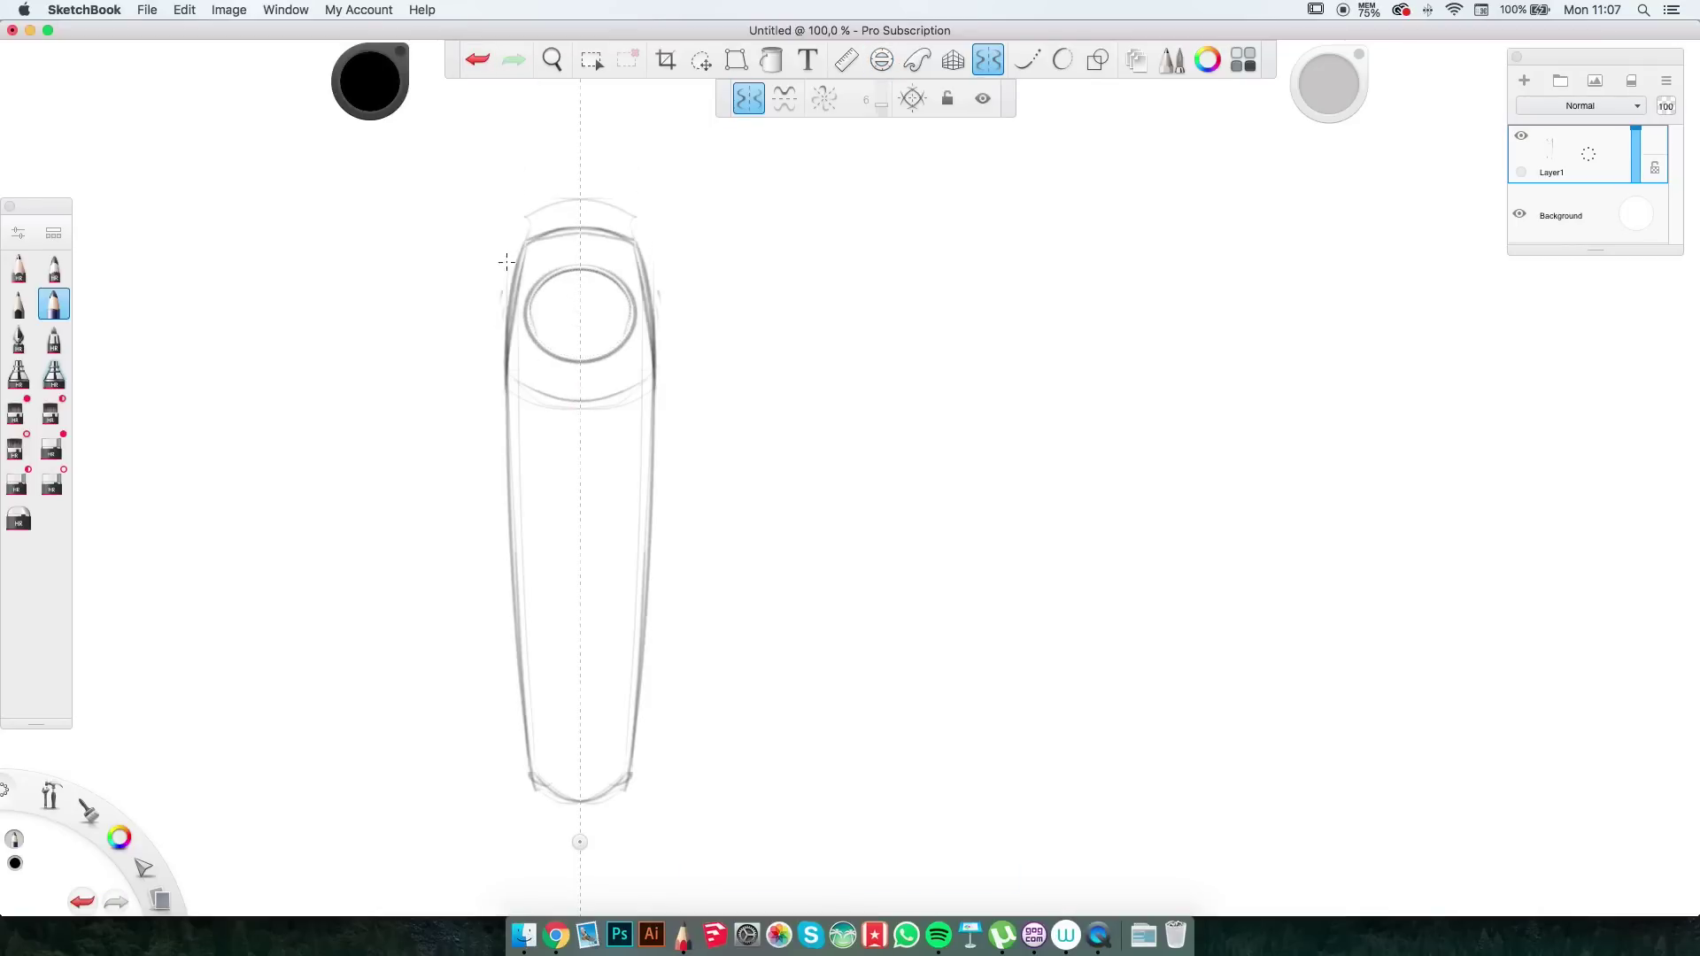
{"action": "left_click_drag", "start_coordinate": [503, 280], "coordinate": [505, 300]}
{"action": "left_click_drag", "start_coordinate": [506, 376], "coordinate": [533, 784]}
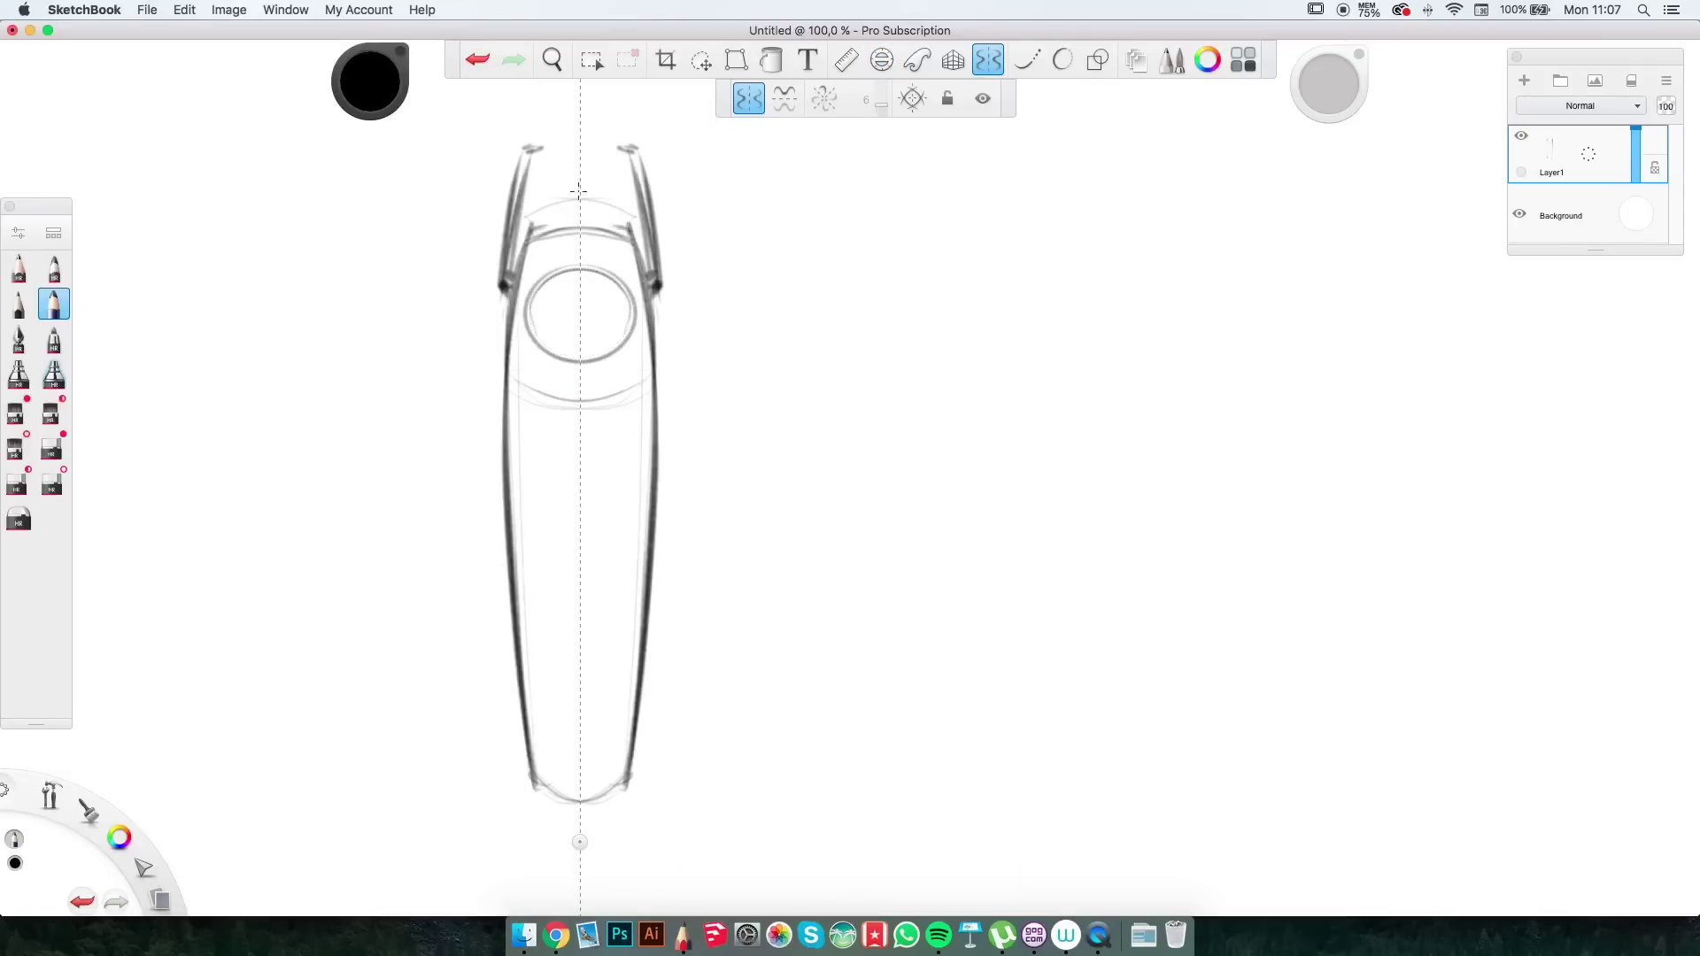
{"action": "scroll", "coordinate": [989, 706], "scroll_direction": "right", "scroll_amount": 5}
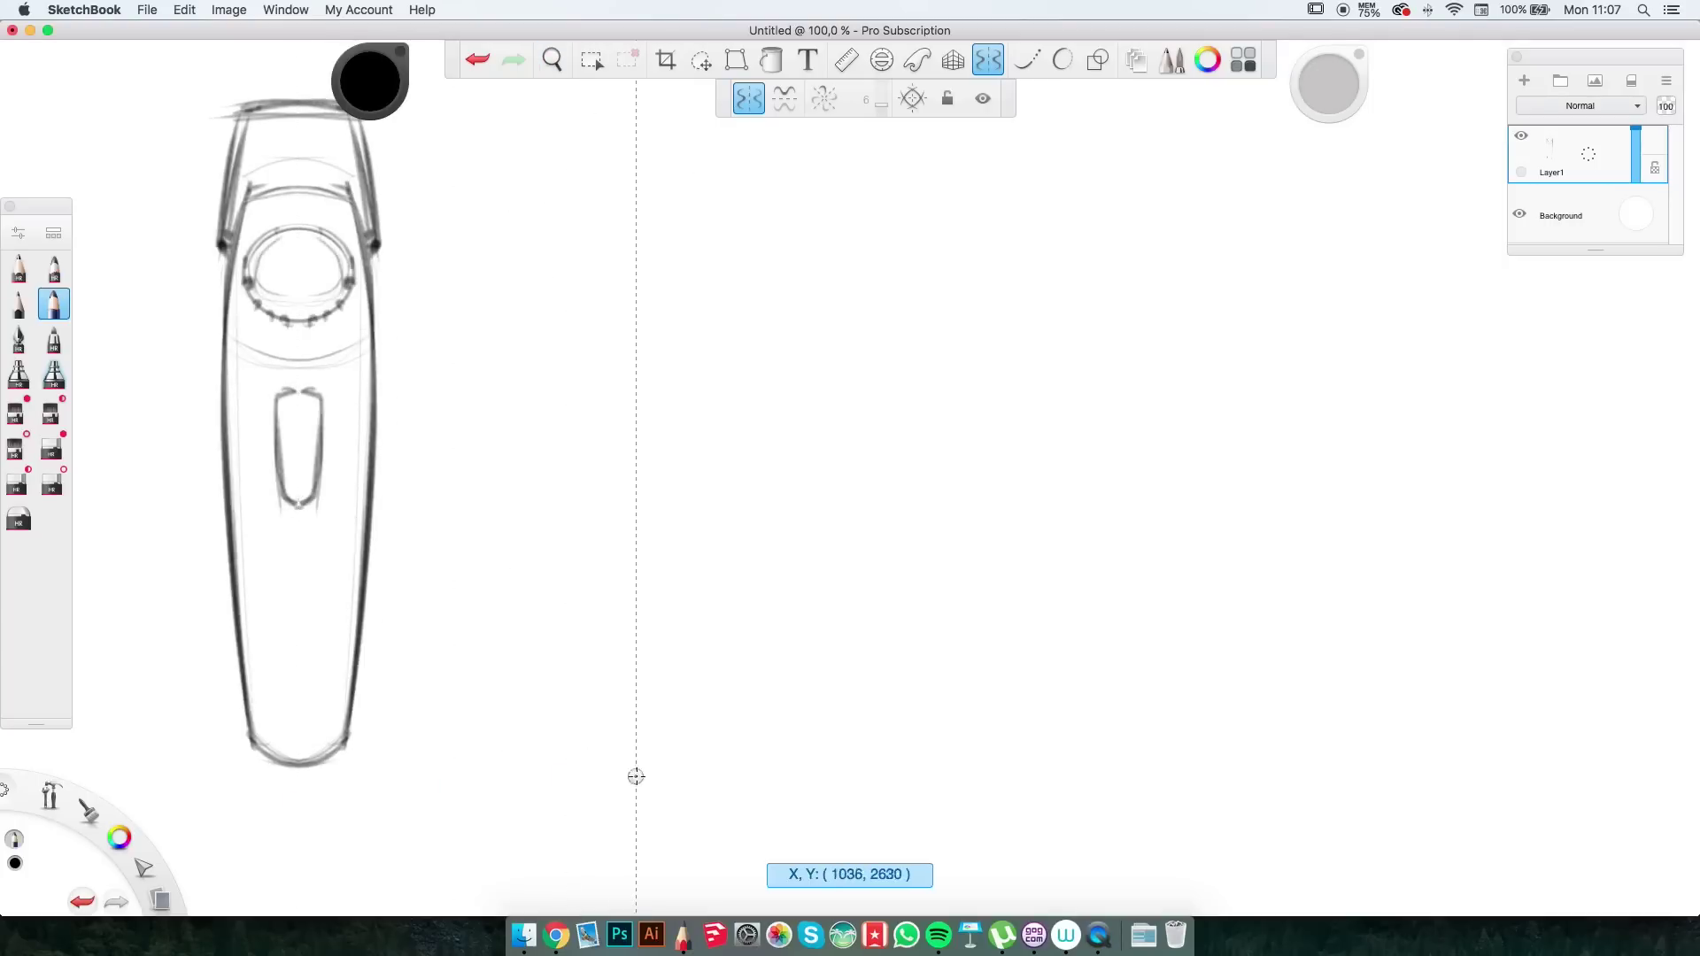
Draw a second trimmer to the right with comb teeth, a length scale and a round button.
{"action": "left_click_drag", "start_coordinate": [576, 252], "coordinate": [588, 708]}
{"action": "scroll", "coordinate": [686, 273], "scroll_direction": "left", "scroll_amount": 3}
{"action": "left_click_drag", "start_coordinate": [687, 273], "coordinate": [709, 753]}
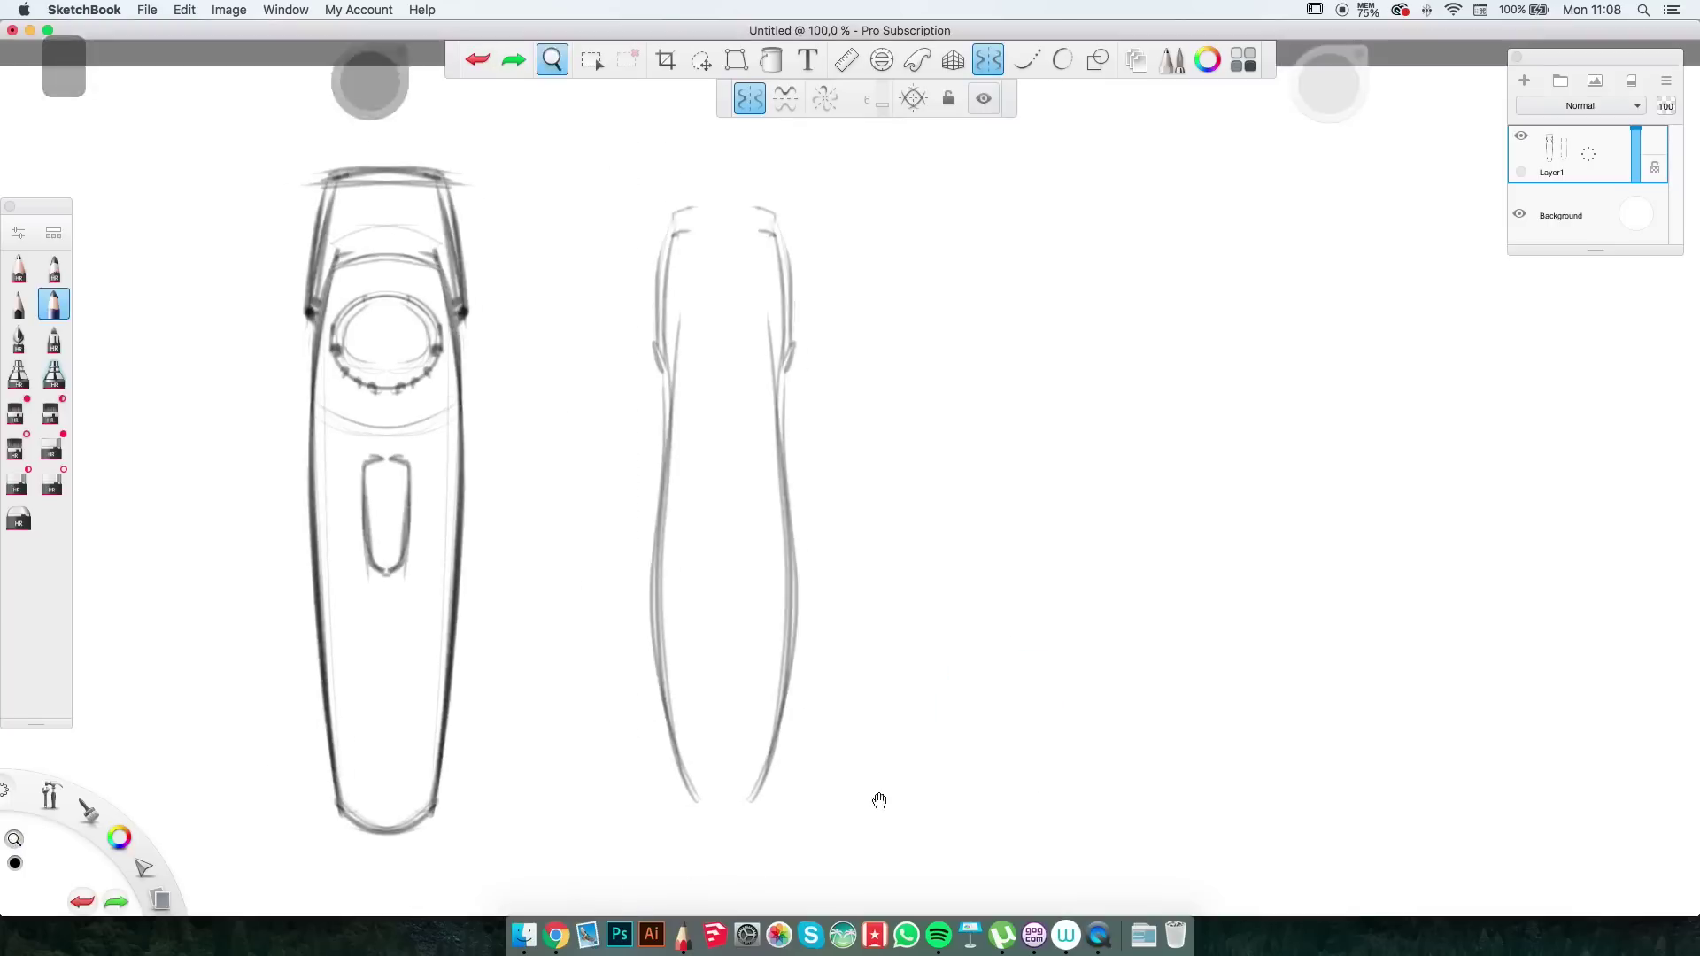
{"action": "left_click_drag", "start_coordinate": [677, 213], "coordinate": [666, 312]}
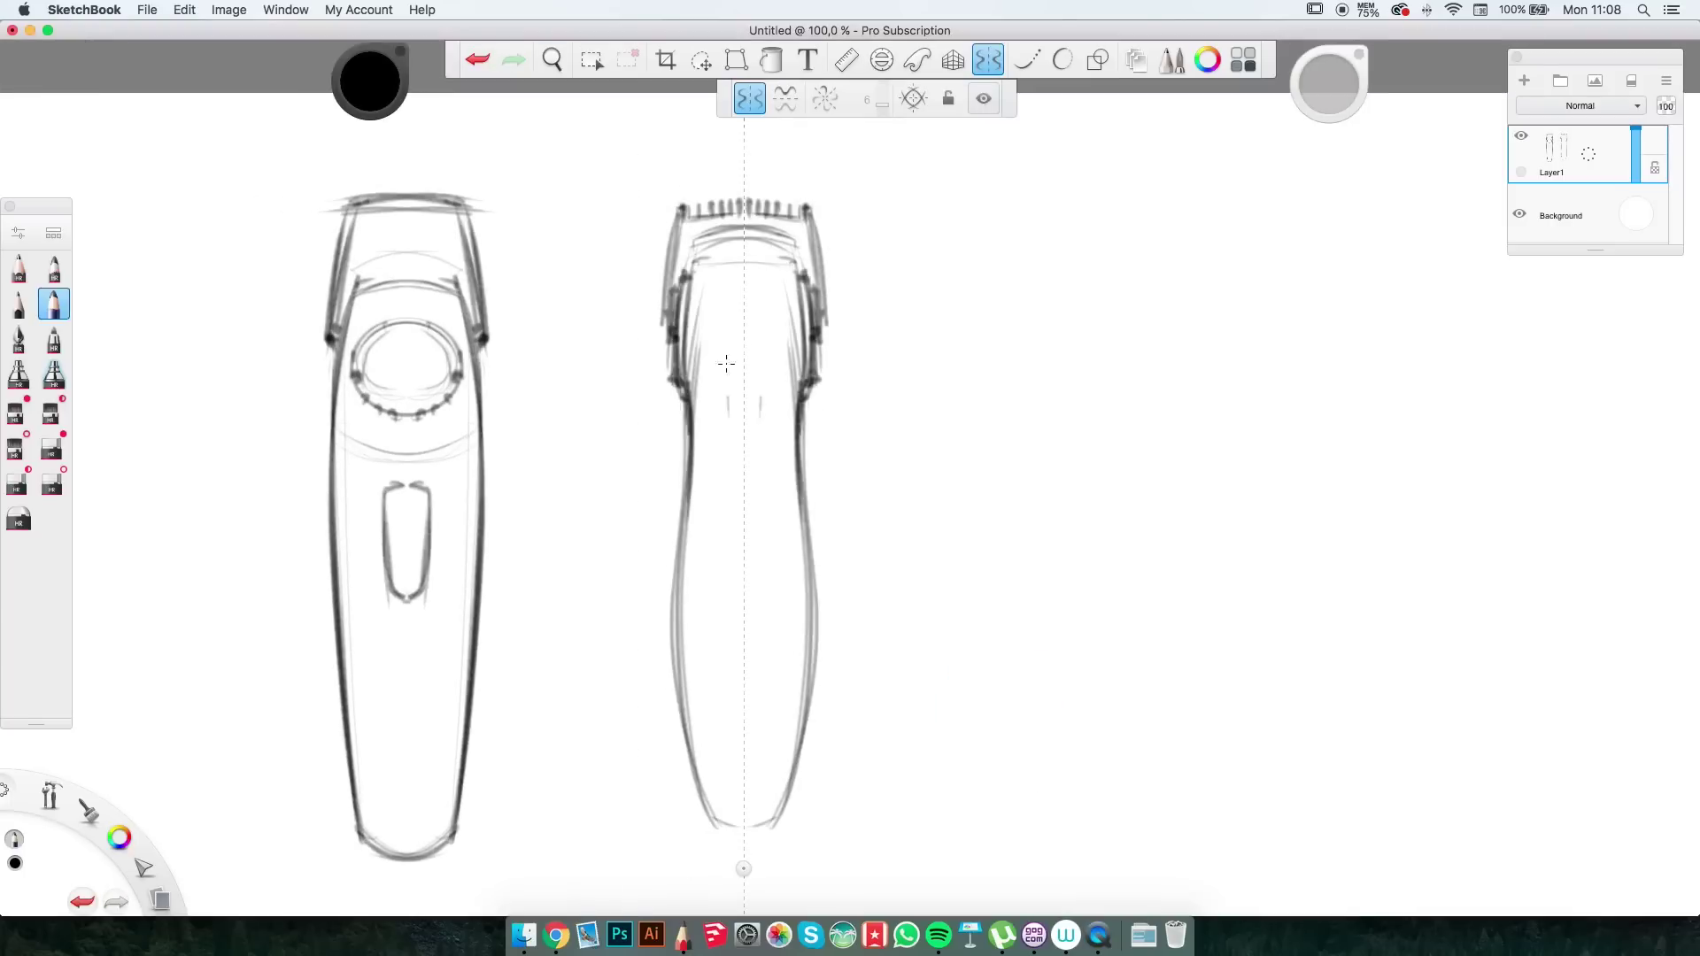
{"action": "left_click_drag", "start_coordinate": [720, 435], "coordinate": [761, 475]}
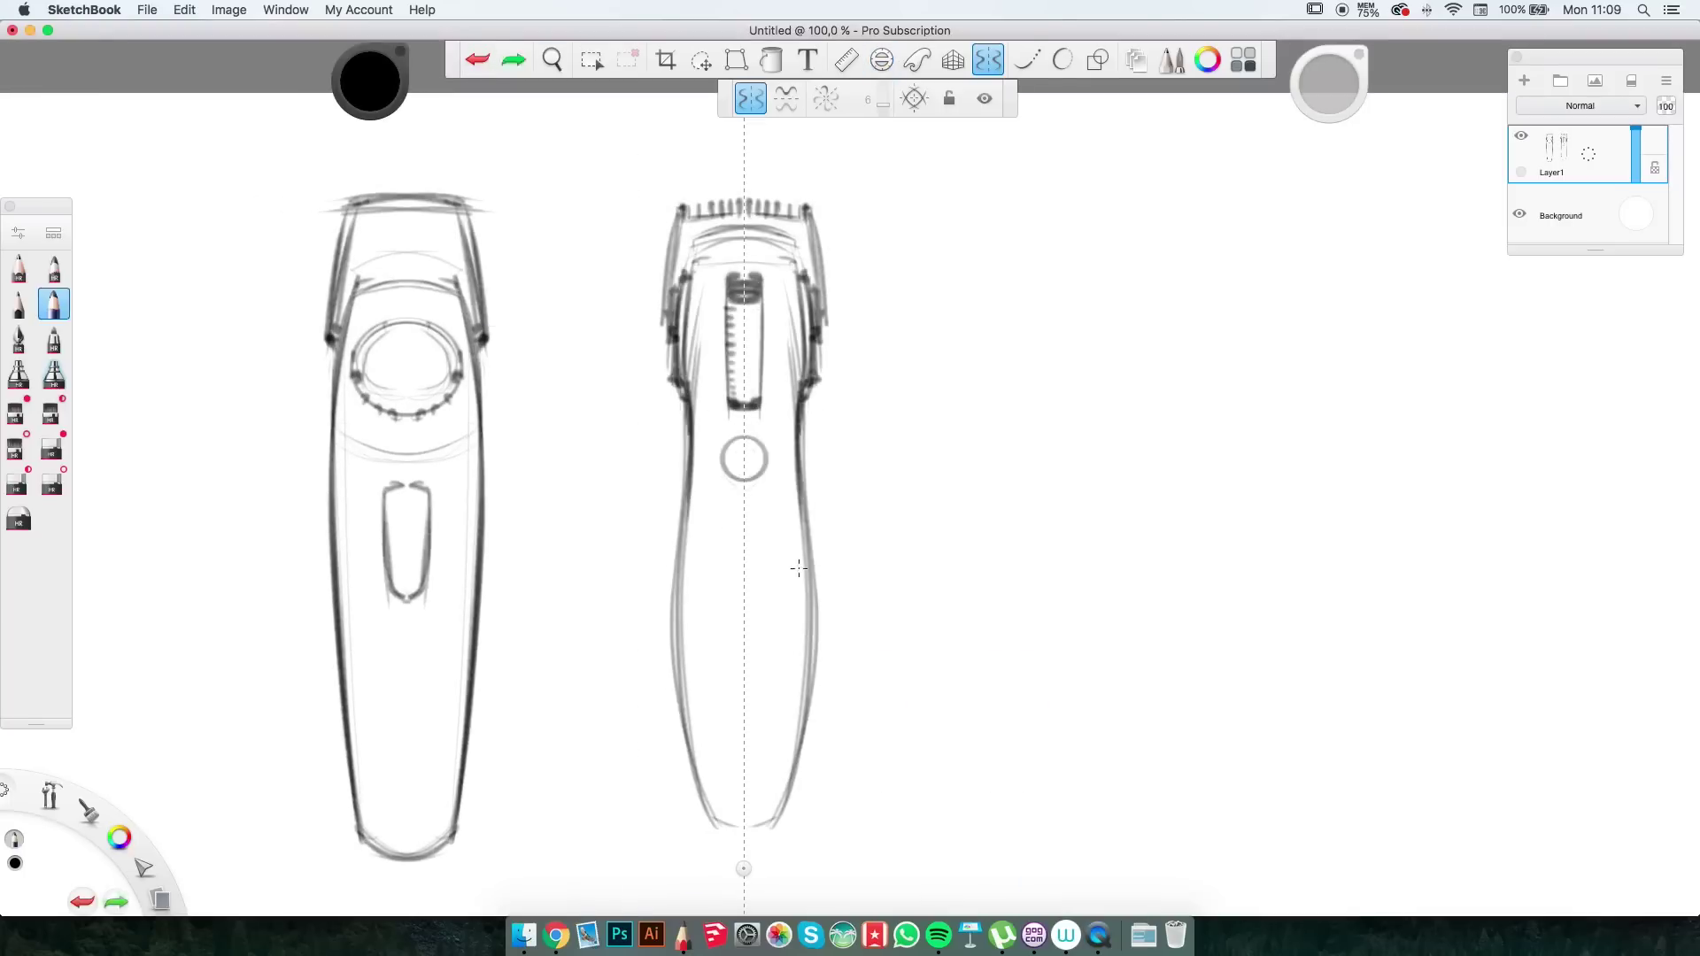
{"action": "scroll", "coordinate": [804, 239], "scroll_direction": "down", "scroll_amount": 2}
Outline a third trimmer with a top arc and an ellipse on the symmetry line, then add detail.
{"action": "left_click_drag", "start_coordinate": [704, 733], "coordinate": [692, 235]}
{"action": "left_click_drag", "start_coordinate": [699, 215], "coordinate": [740, 208]}
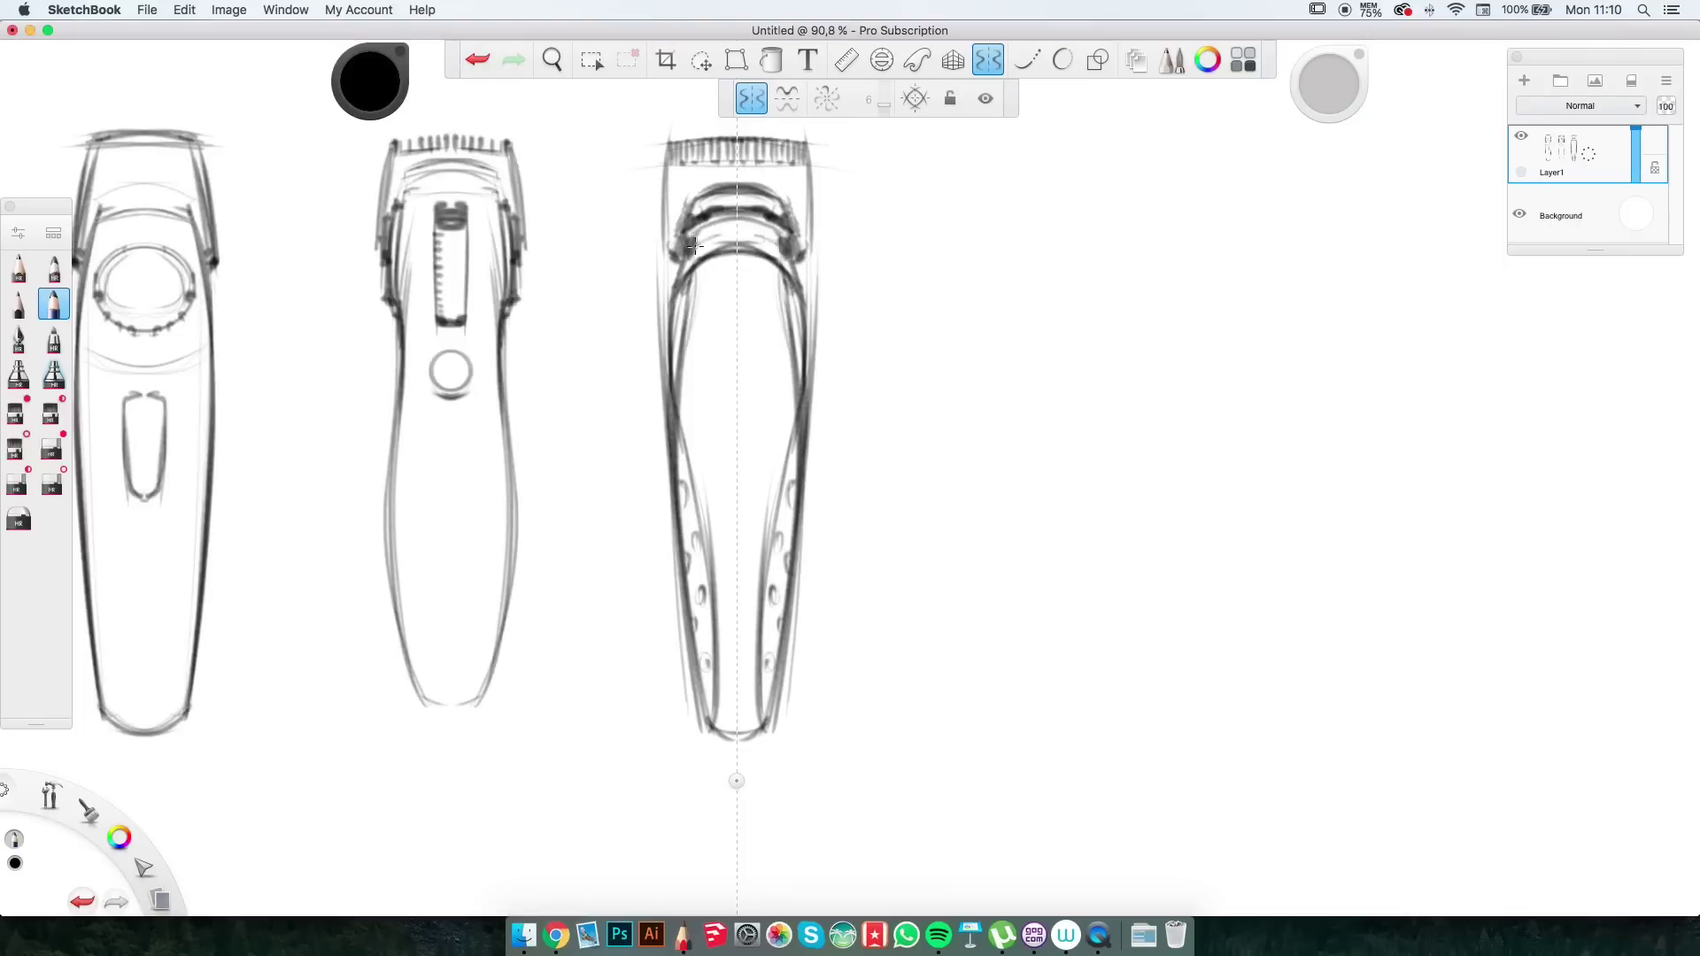
{"action": "key", "text": "e"}
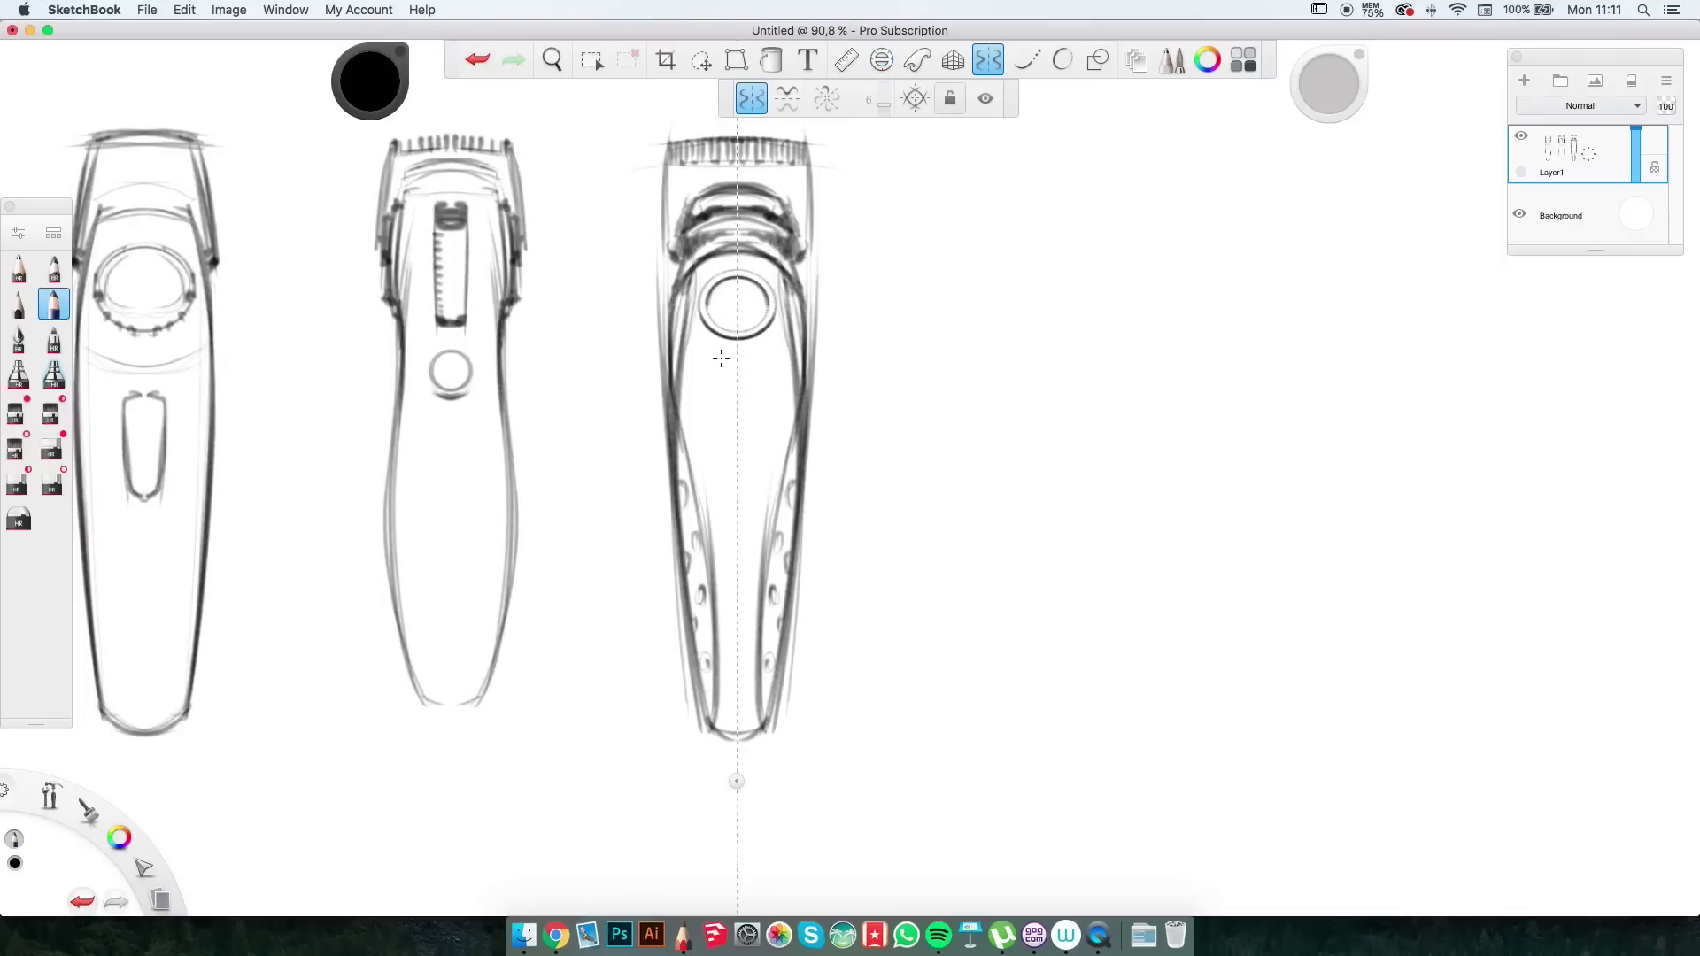
{"action": "scroll", "coordinate": [720, 358], "scroll_direction": "up", "scroll_amount": 5}
{"action": "scroll", "coordinate": [827, 675], "scroll_direction": "down", "scroll_amount": 5}
{"action": "left_click_drag", "start_coordinate": [737, 781], "coordinate": [676, 785]}
{"action": "key", "text": "Tab"}
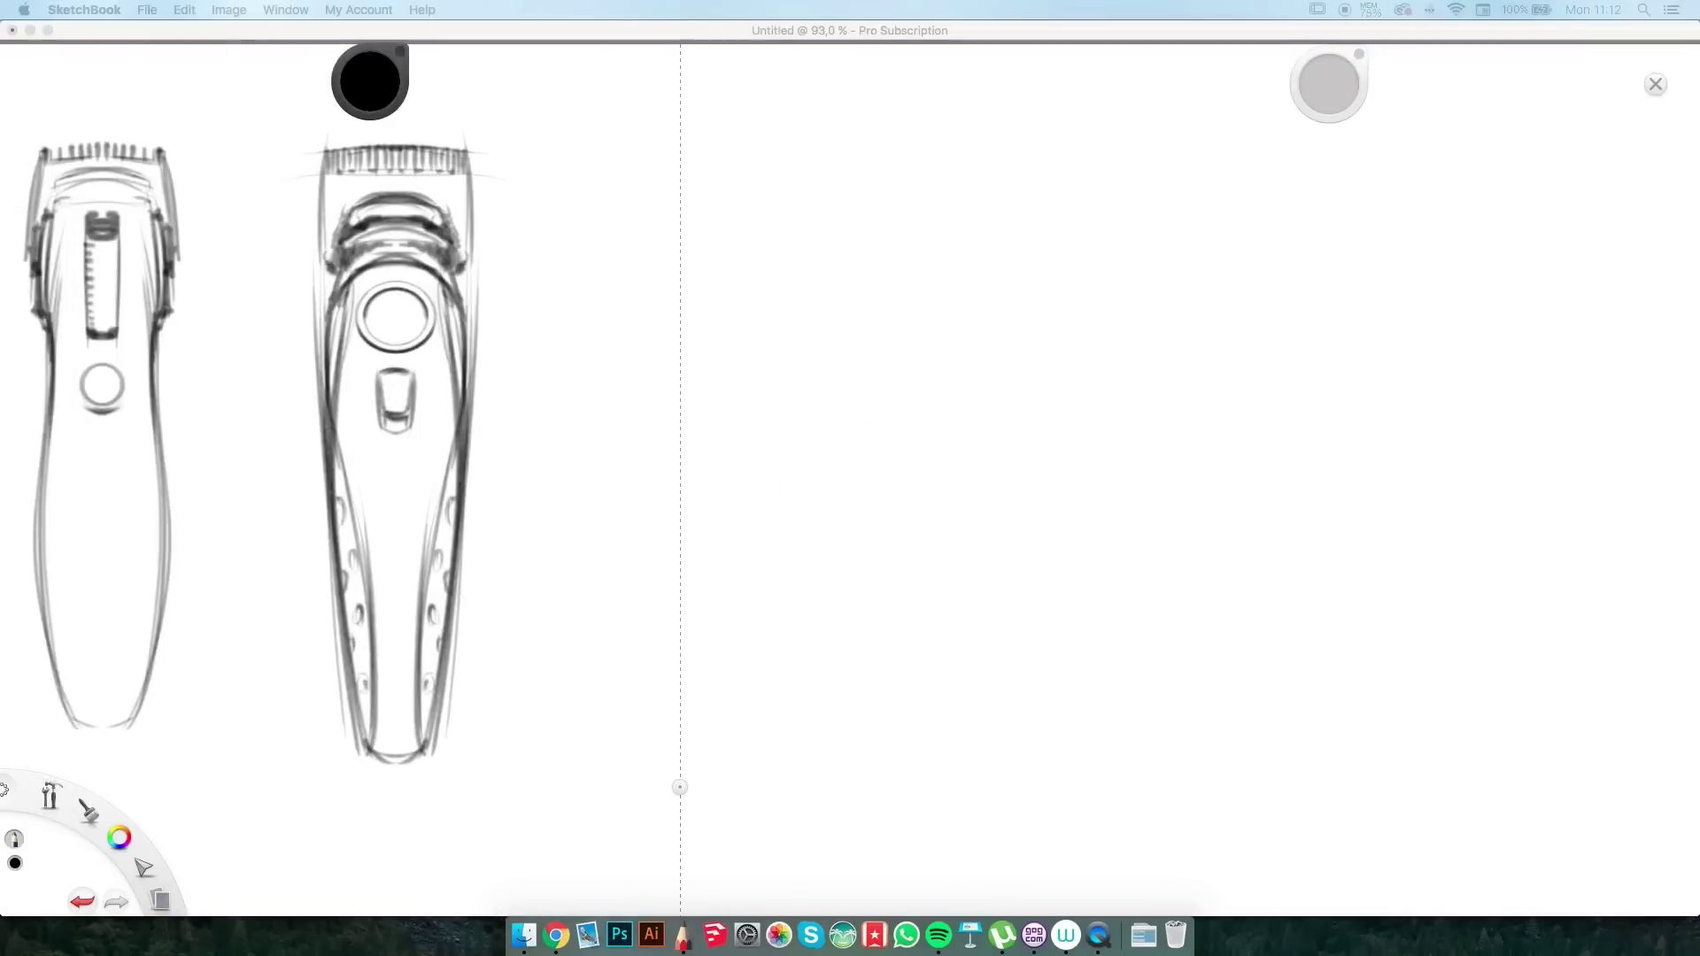
{"action": "key", "text": "Tab"}
Draw the long mirrored sides of a fourth trimmer to the right of the others.
{"action": "mouse_move", "coordinate": [612, 155]}
{"action": "left_mouse_down"}
{"action": "mouse_move", "coordinate": [634, 705]}
{"action": "mouse_move", "coordinate": [609, 176]}
{"action": "left_mouse_up"}
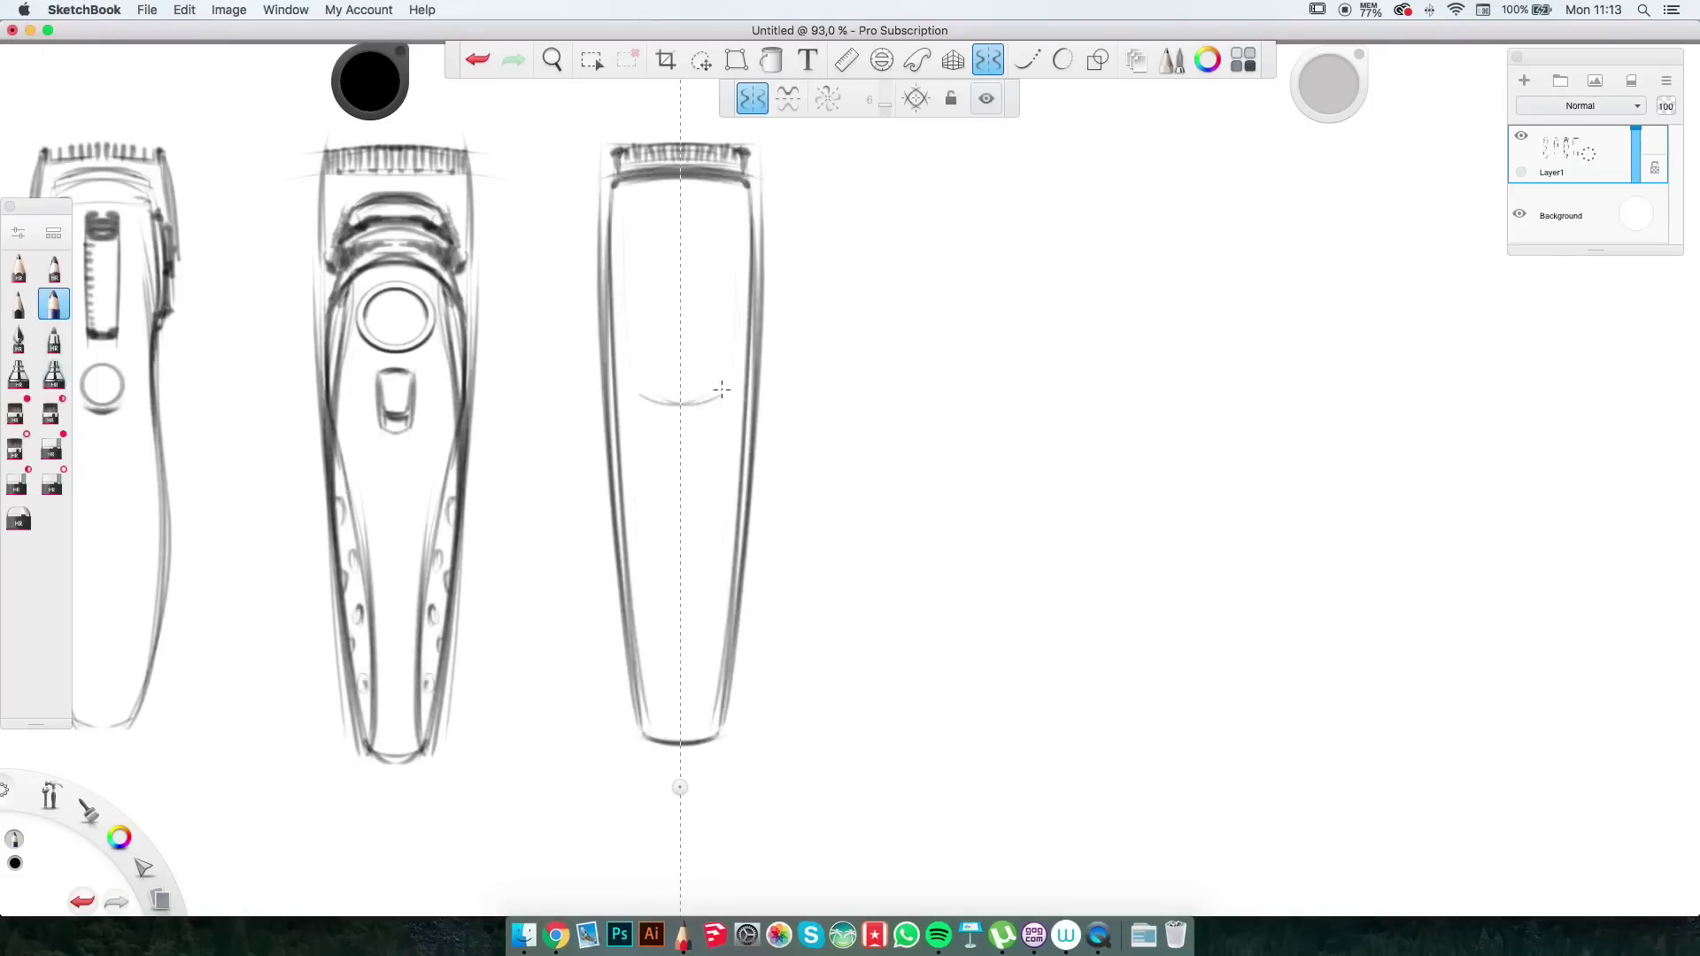
{"action": "scroll", "coordinate": [818, 255], "scroll_direction": "up", "scroll_amount": 5}
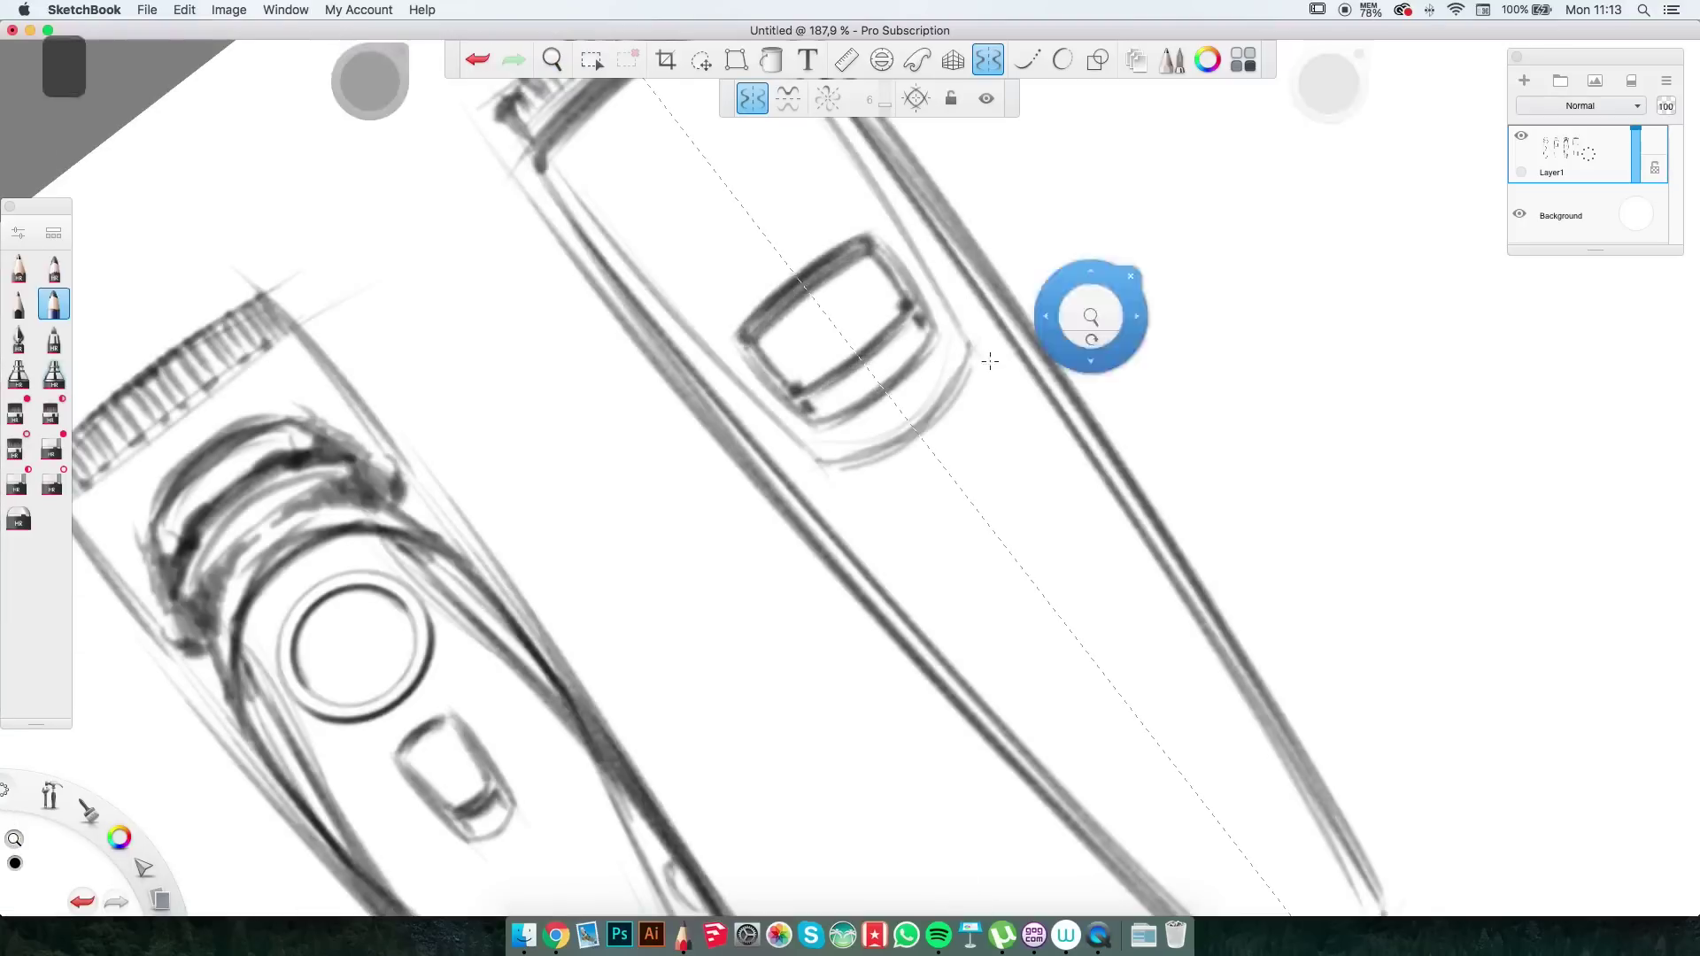
{"action": "scroll", "coordinate": [939, 352], "scroll_direction": "down", "scroll_amount": 5}
{"action": "scroll", "coordinate": [596, 617], "scroll_direction": "up", "scroll_amount": 2}
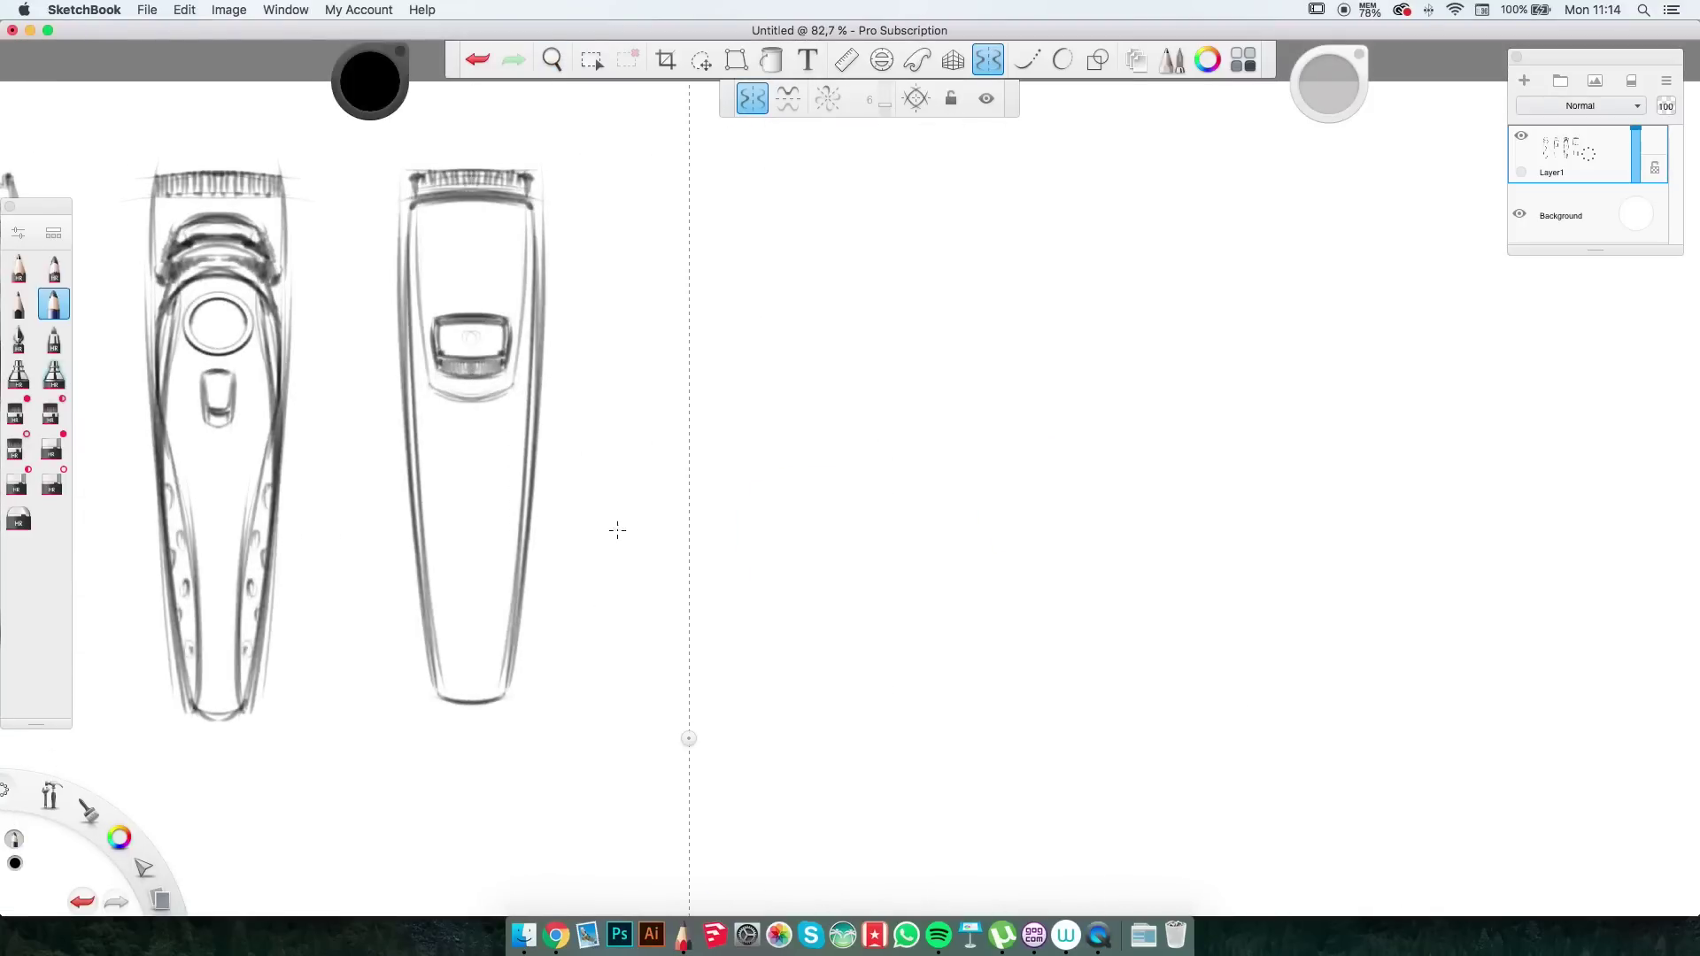
{"action": "mouse_move", "coordinate": [687, 205]}
{"action": "left_mouse_down"}
{"action": "mouse_move", "coordinate": [724, 682]}
{"action": "mouse_move", "coordinate": [752, 186]}
{"action": "mouse_move", "coordinate": [707, 348]}
{"action": "left_mouse_up"}
Complete the fourth trimmer's rounded outline and add a shaded screen with a button below.
{"action": "key", "text": "s"}
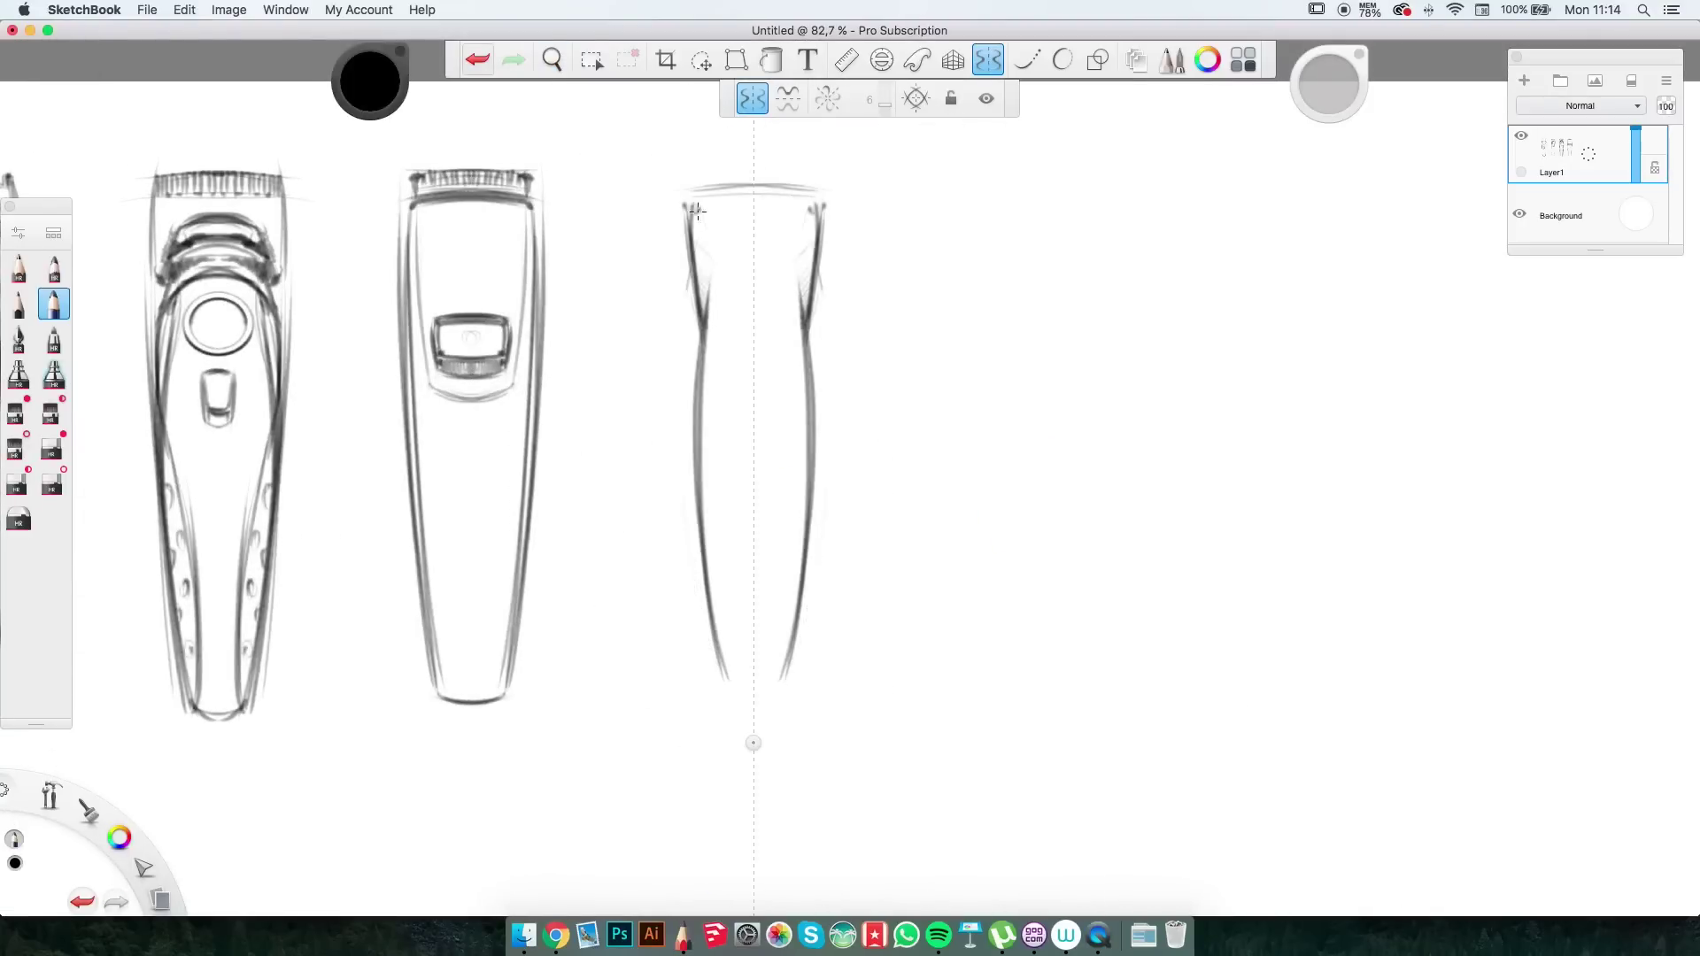
{"action": "scroll", "coordinate": [417, 315], "scroll_direction": "up", "scroll_amount": 5}
{"action": "scroll", "coordinate": [1157, 580], "scroll_direction": "down", "scroll_amount": 6}
{"action": "scroll", "coordinate": [747, 106], "scroll_direction": "up", "scroll_amount": 2}
{"action": "mouse_move", "coordinate": [651, 149]}
{"action": "left_mouse_down"}
{"action": "mouse_move", "coordinate": [708, 677]}
{"action": "mouse_move", "coordinate": [699, 642]}
{"action": "left_mouse_up"}
{"action": "scroll", "coordinate": [687, 205], "scroll_direction": "up", "scroll_amount": 5}
{"action": "mouse_move", "coordinate": [544, 482]}
{"action": "left_mouse_down"}
{"action": "mouse_move", "coordinate": [801, 363]}
{"action": "mouse_move", "coordinate": [573, 482]}
{"action": "mouse_move", "coordinate": [673, 611]}
{"action": "left_mouse_up"}
{"action": "scroll", "coordinate": [726, 496], "scroll_direction": "down", "scroll_amount": 3}
{"action": "left_click_drag", "start_coordinate": [478, 442], "coordinate": [638, 460]}
{"action": "scroll", "coordinate": [956, 708], "scroll_direction": "down", "scroll_amount": 6}
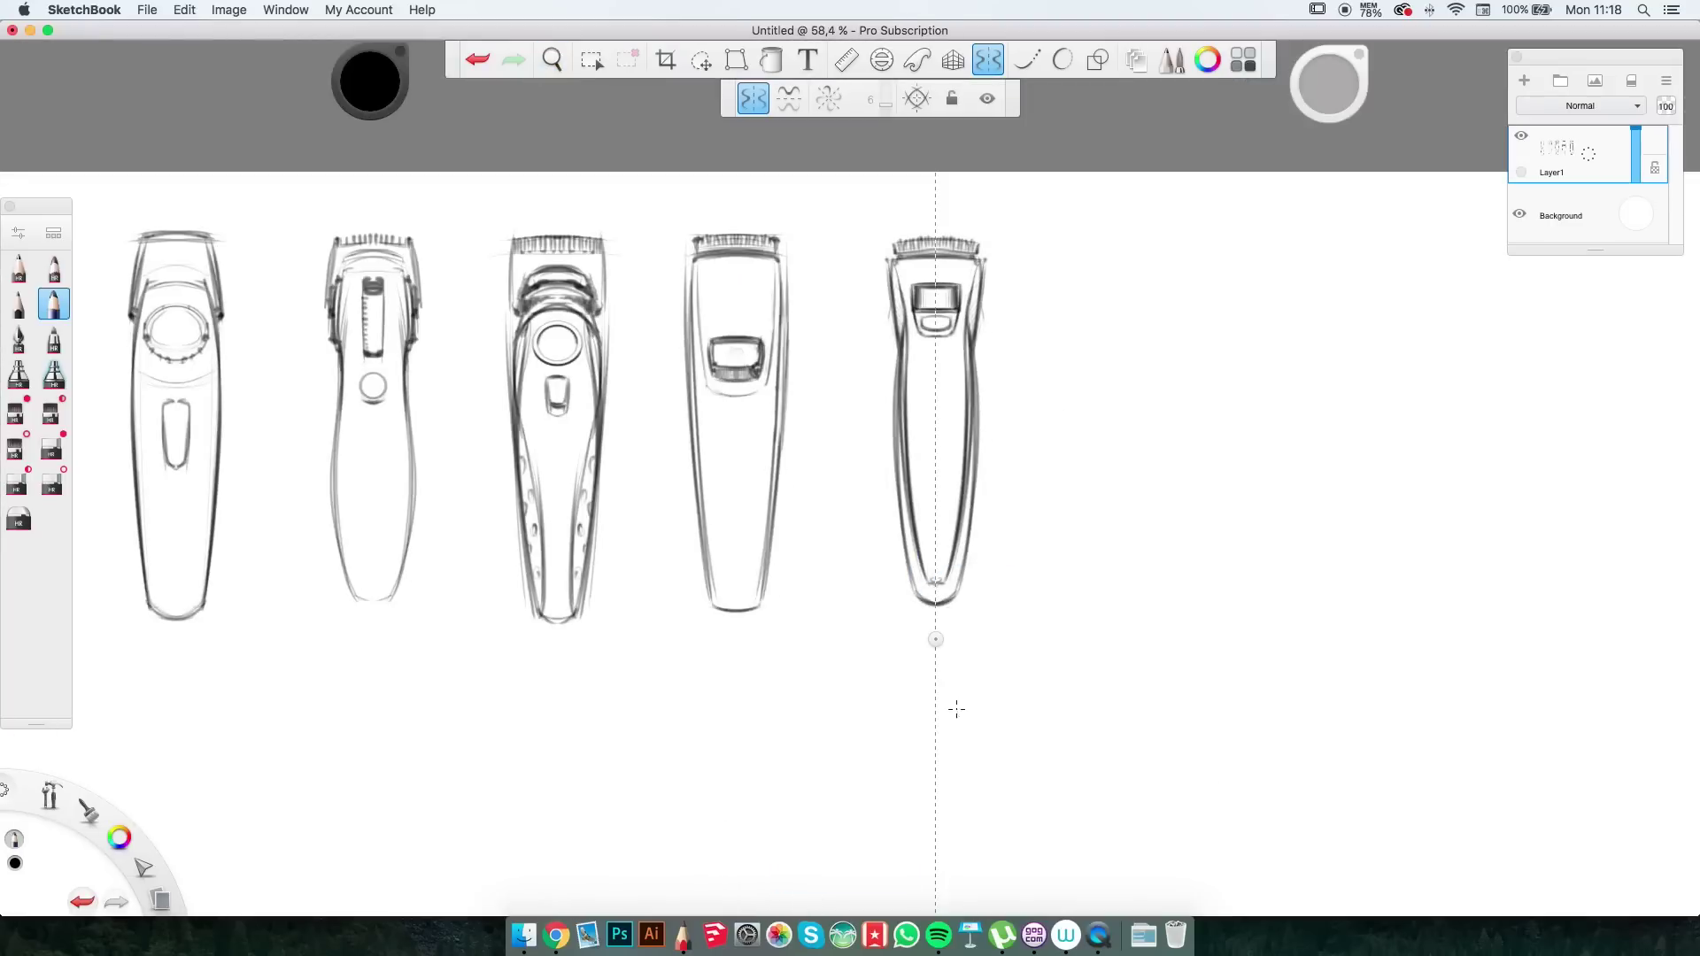
{"action": "scroll", "coordinate": [956, 709], "scroll_direction": "up", "scroll_amount": 3}
Sketch a faint outline for the next trimmer.
{"action": "left_click_drag", "start_coordinate": [788, 133], "coordinate": [766, 673]}
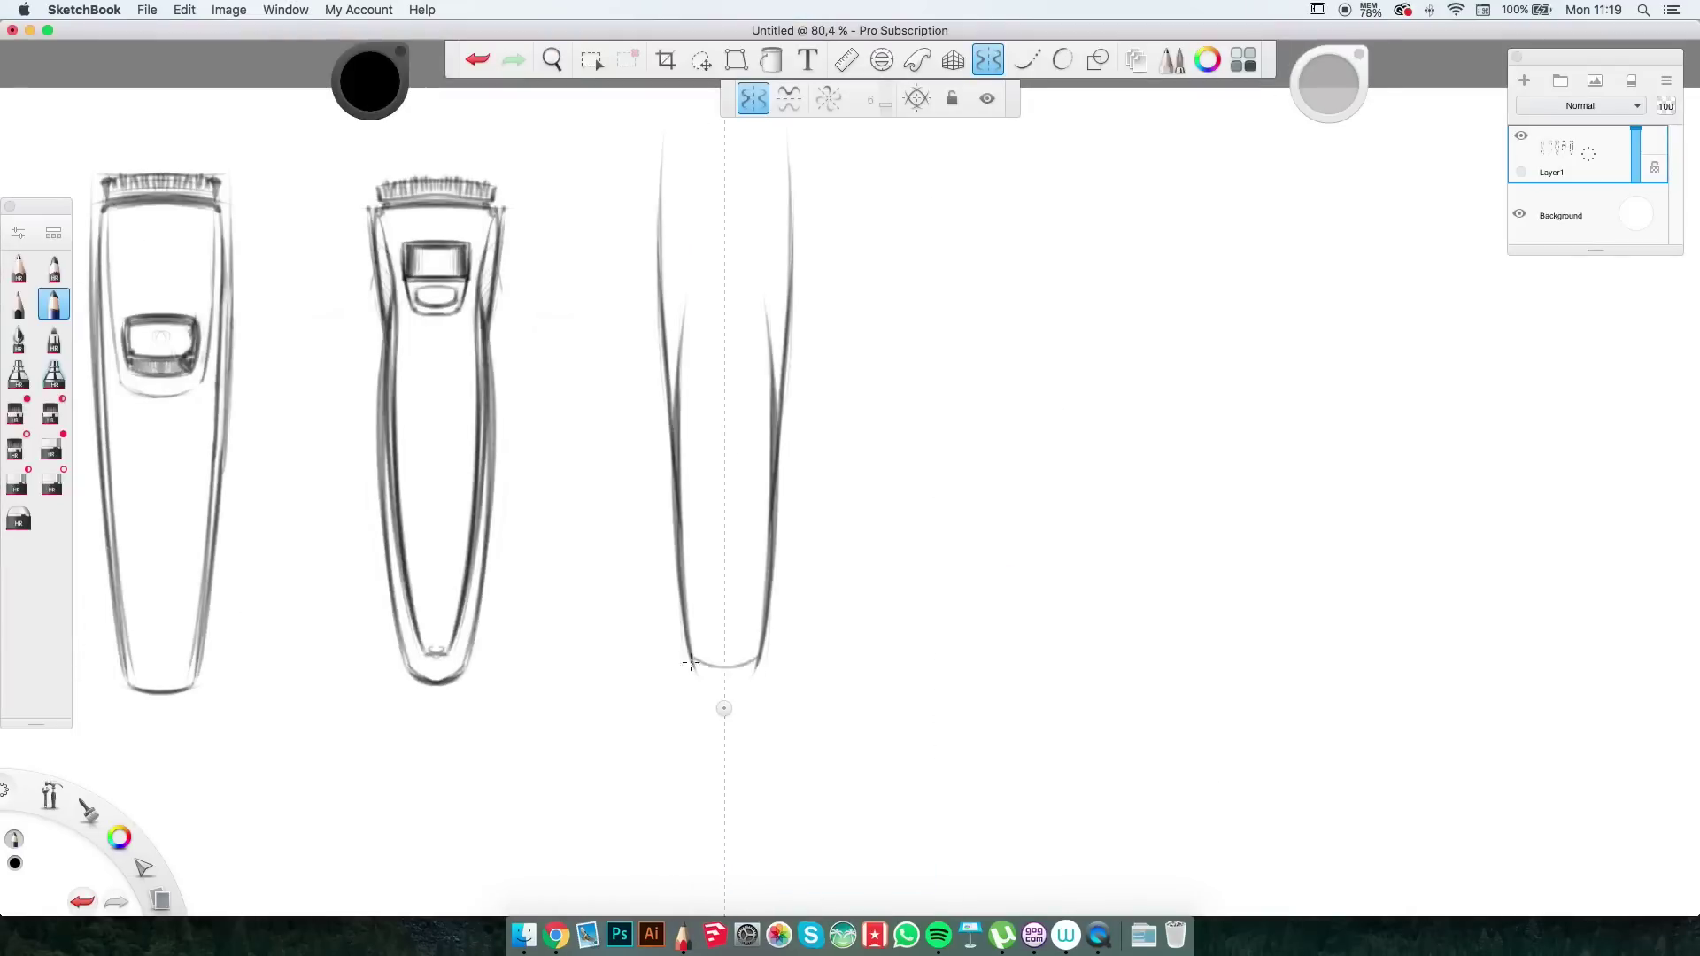
{"action": "scroll", "coordinate": [690, 662], "scroll_direction": "up", "scroll_amount": 3}
{"action": "scroll", "coordinate": [1054, 287], "scroll_direction": "down", "scroll_amount": 5}
Use a marker to add an inner rounded panel, top bar and densely hatched screen to the centre trimmer.
{"action": "left_click", "coordinate": [16, 482]}
{"action": "scroll", "coordinate": [760, 501], "scroll_direction": "up", "scroll_amount": 4}
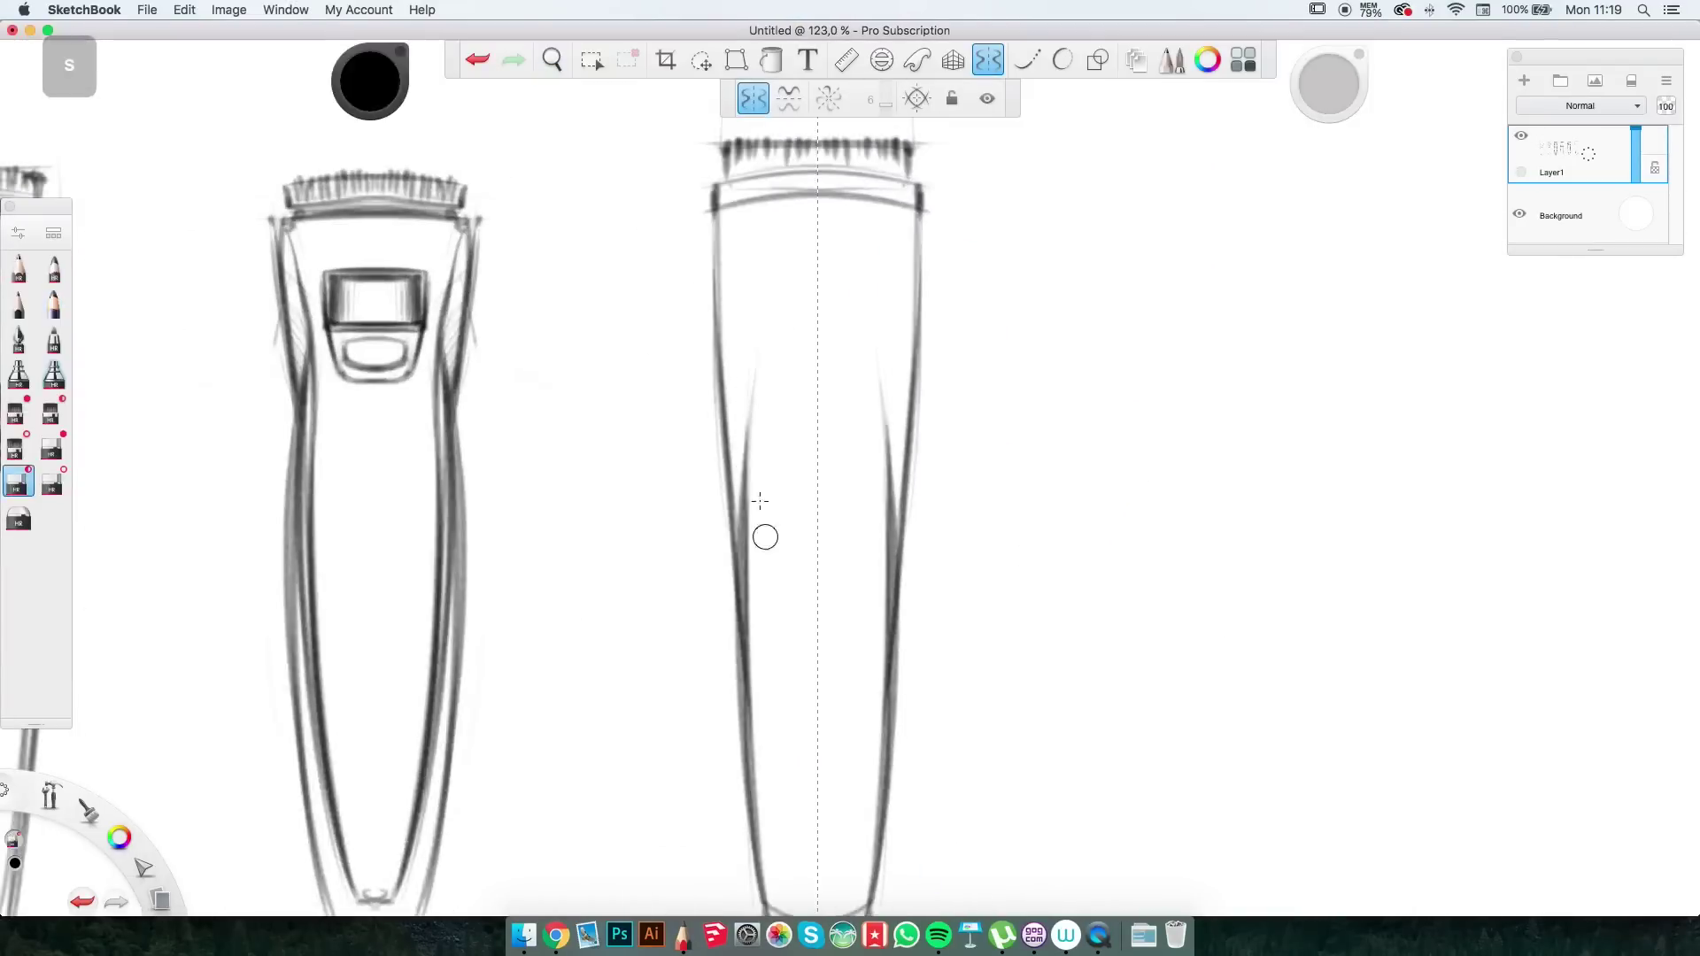
{"action": "scroll", "coordinate": [735, 305], "scroll_direction": "up", "scroll_amount": 3}
{"action": "left_click_drag", "start_coordinate": [1186, 381], "coordinate": [1000, 576]}
{"action": "scroll", "coordinate": [1057, 231], "scroll_direction": "up", "scroll_amount": 2}
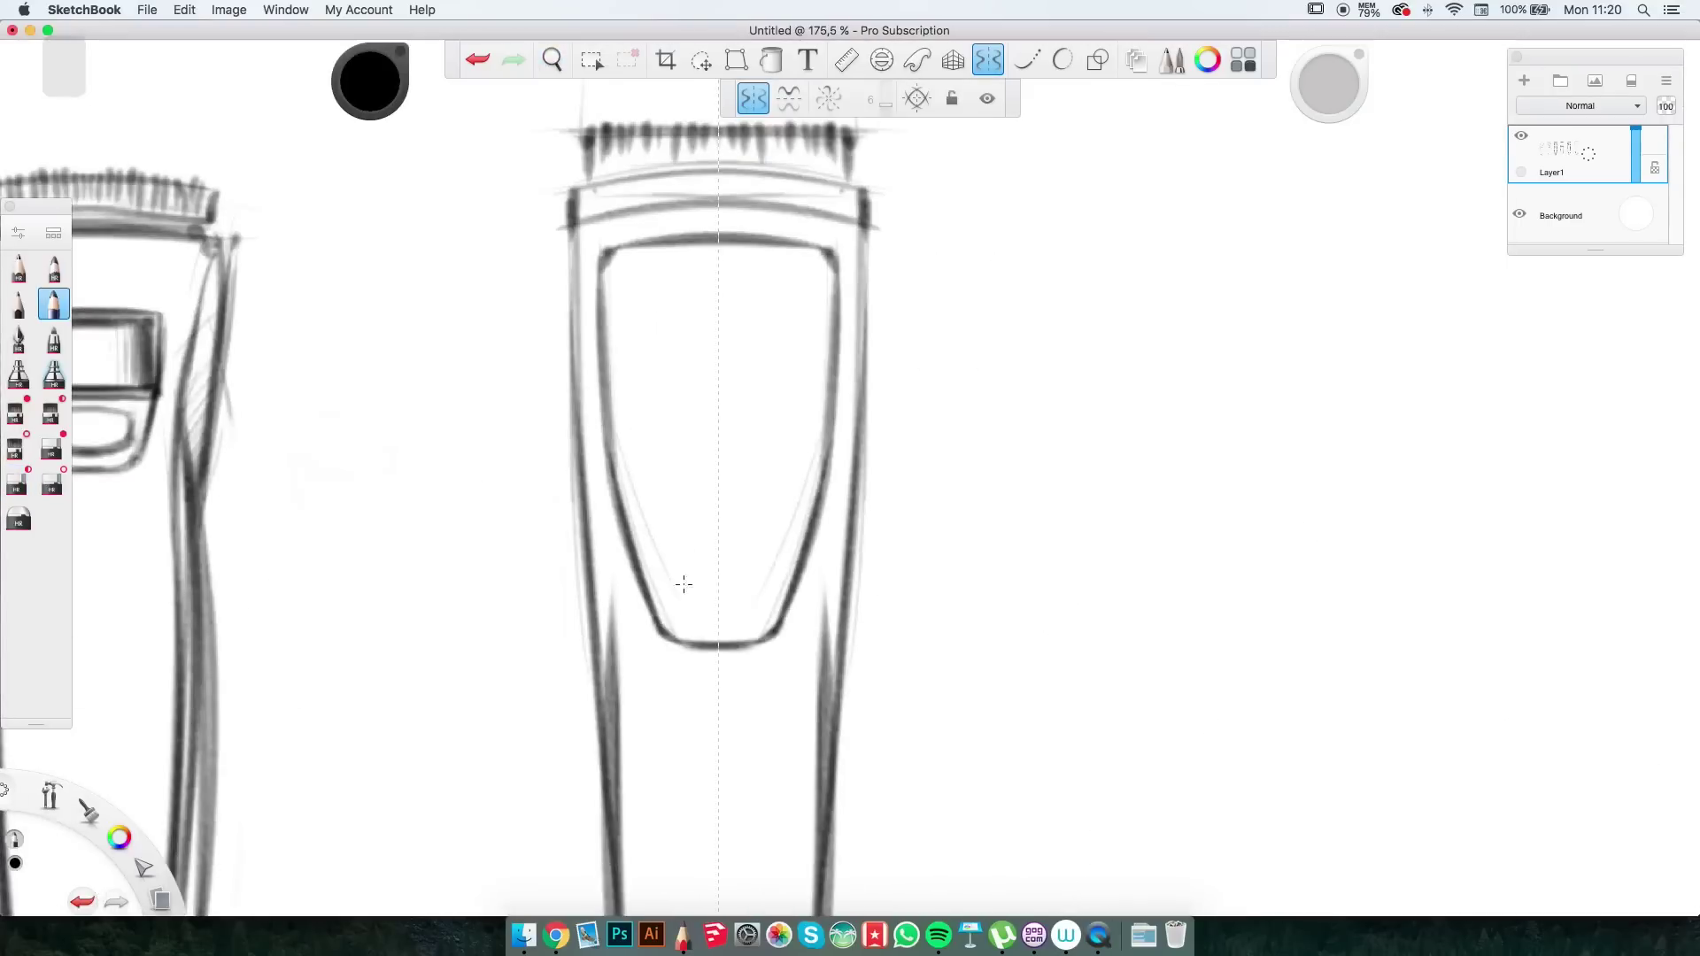
{"action": "left_click_drag", "start_coordinate": [629, 281], "coordinate": [807, 279]}
{"action": "scroll", "coordinate": [953, 383], "scroll_direction": "up", "scroll_amount": 2}
{"action": "left_click_drag", "start_coordinate": [605, 310], "coordinate": [603, 304]}
{"action": "left_click_drag", "start_coordinate": [685, 394], "coordinate": [685, 331]}
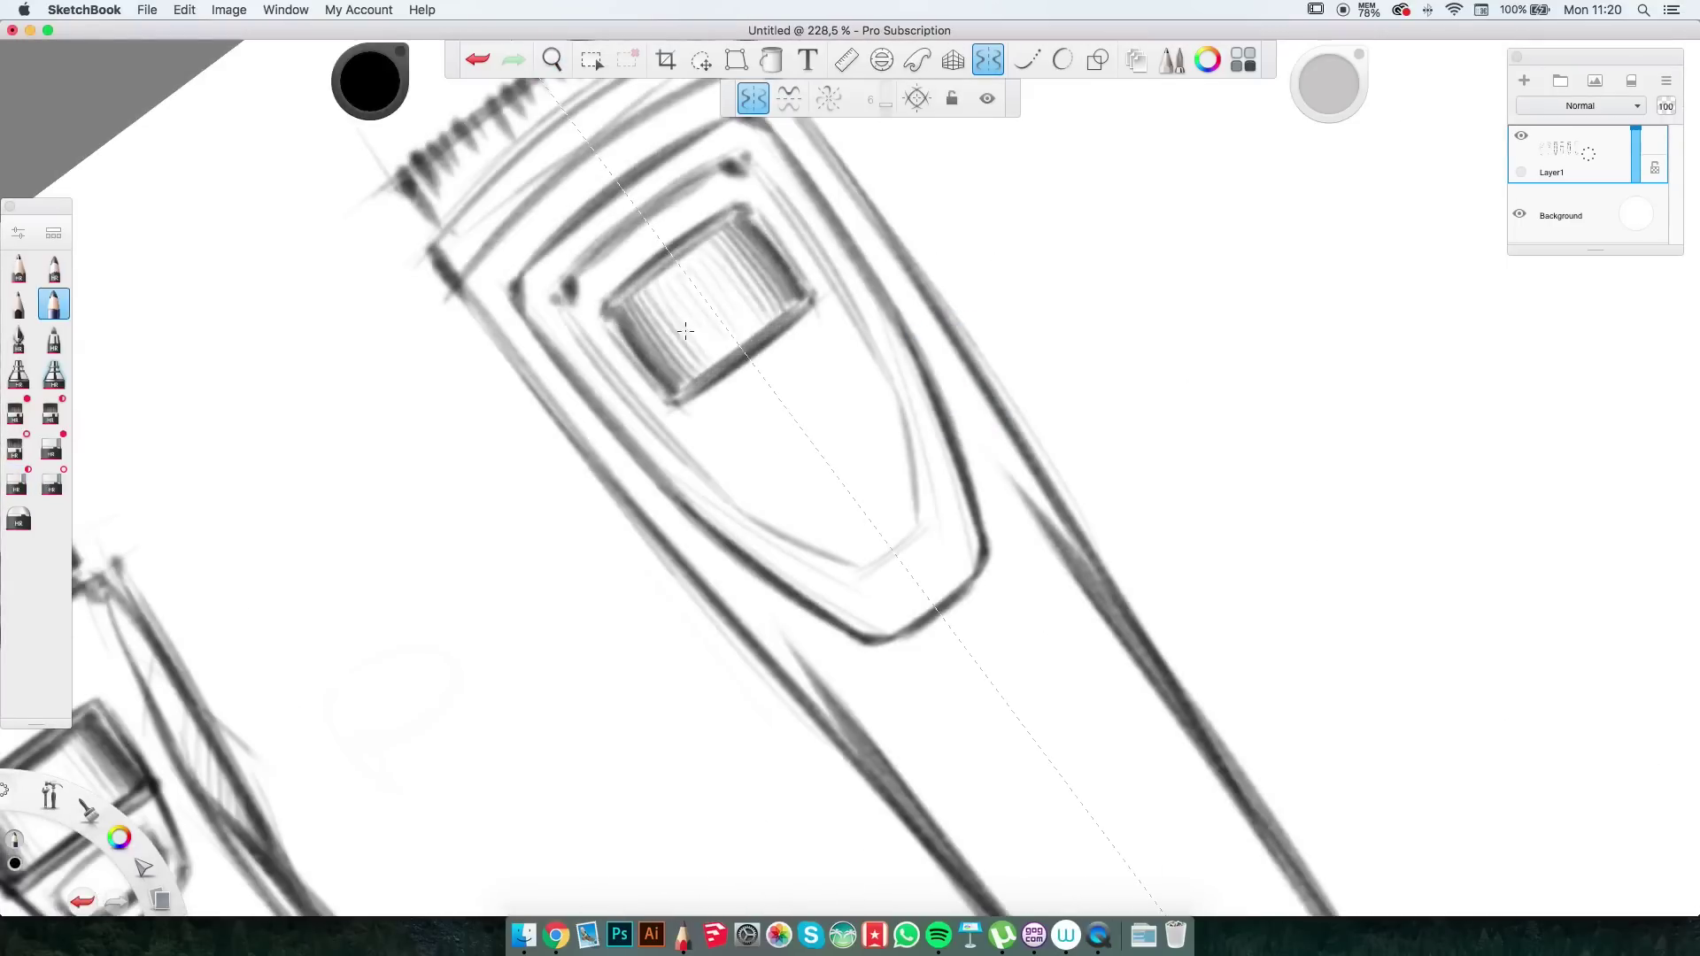
{"action": "scroll", "coordinate": [845, 436], "scroll_direction": "down", "scroll_amount": 10}
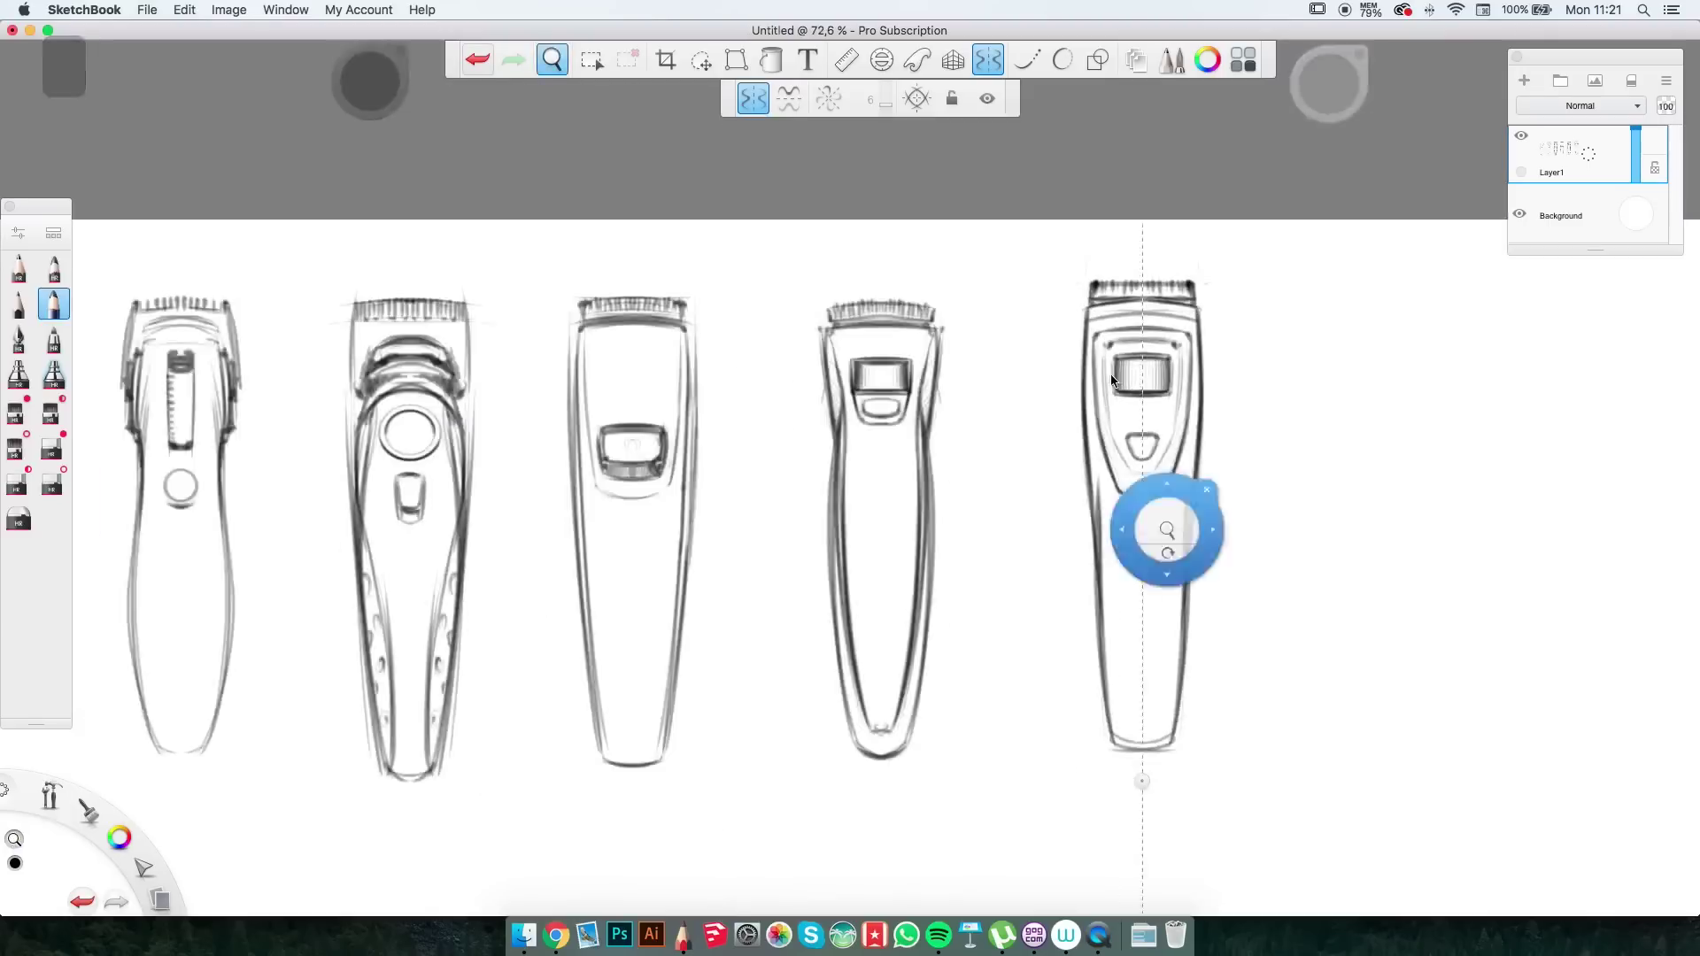
Start an angled trimmer sketch below the front-view row with construction lines.
{"action": "scroll", "coordinate": [1227, 525], "scroll_direction": "up", "scroll_amount": 1}
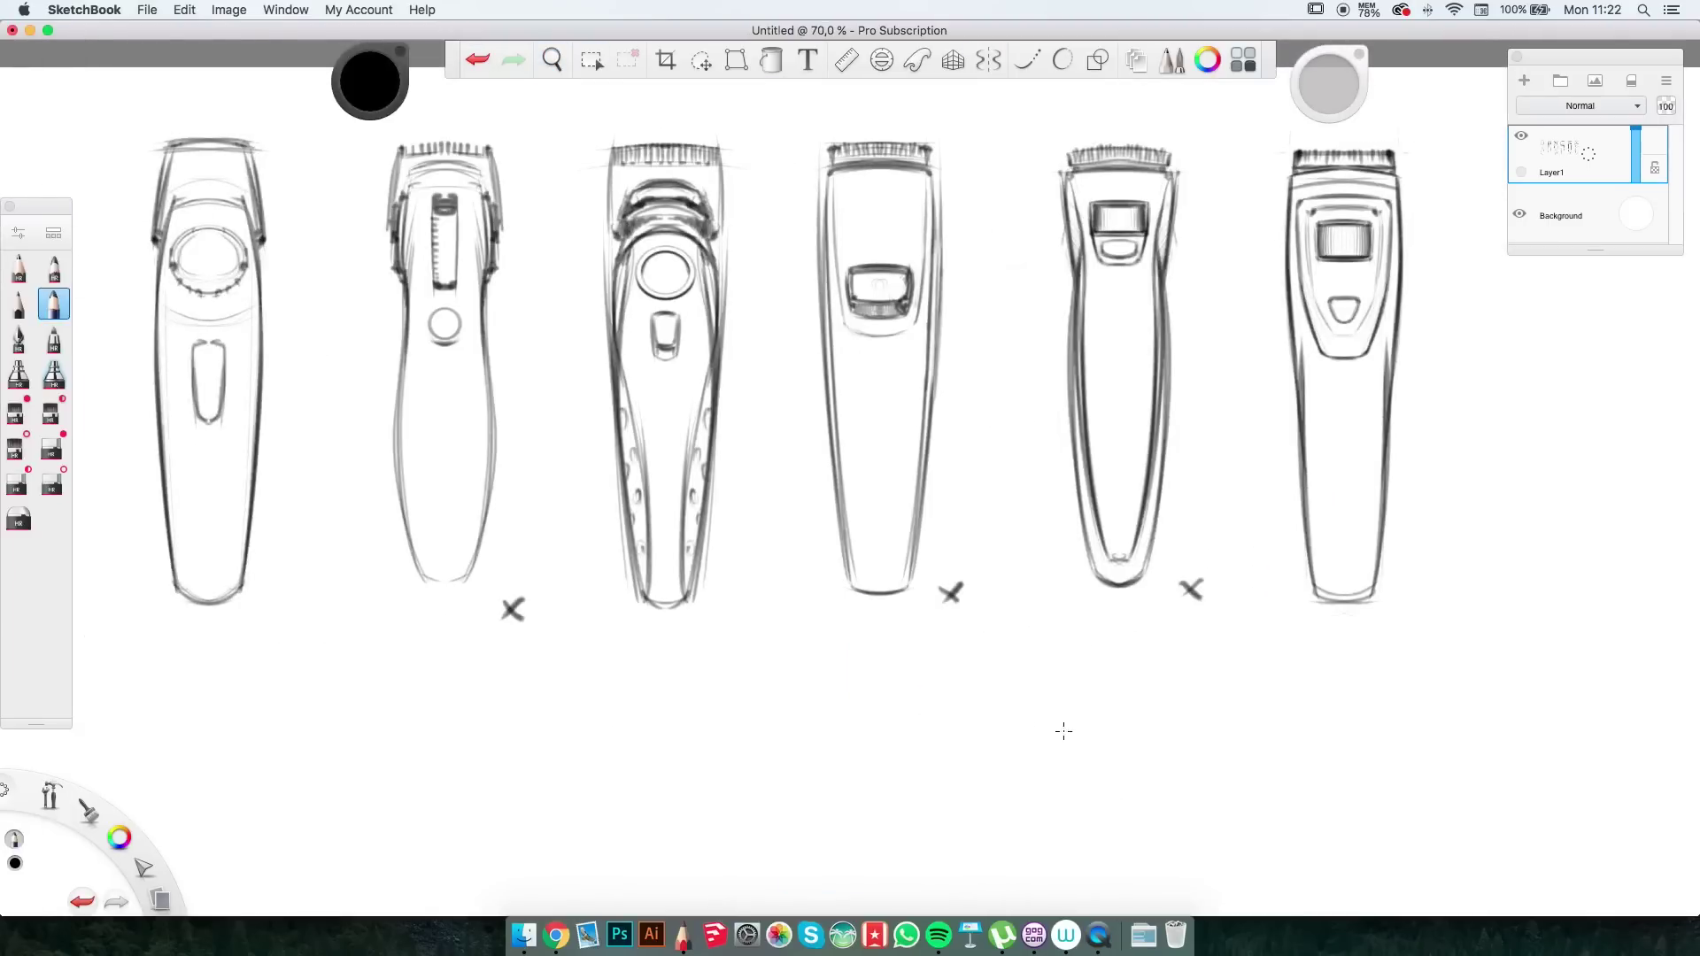
{"action": "scroll", "coordinate": [1063, 730], "scroll_direction": "down", "scroll_amount": 6}
{"action": "scroll", "coordinate": [1014, 423], "scroll_direction": "up", "scroll_amount": 2}
{"action": "left_click_drag", "start_coordinate": [970, 506], "coordinate": [615, 748]}
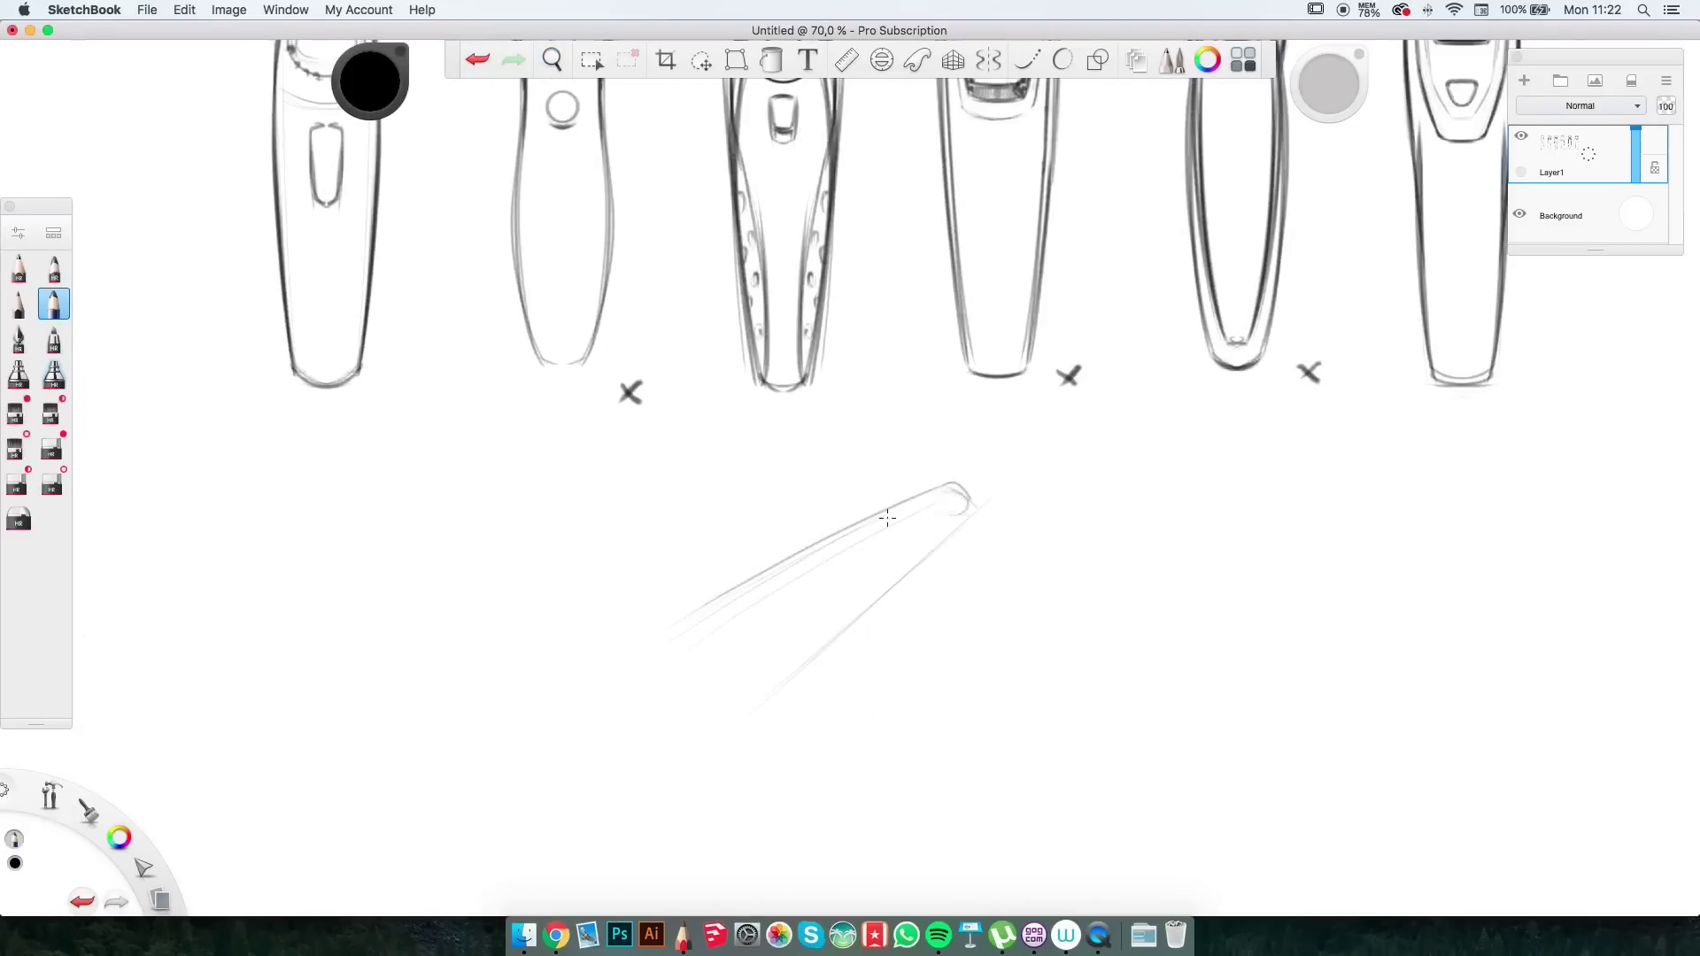
{"action": "left_click_drag", "start_coordinate": [895, 611], "coordinate": [770, 717]}
{"action": "scroll", "coordinate": [885, 708], "scroll_direction": "down", "scroll_amount": 2}
{"action": "left_click_drag", "start_coordinate": [568, 741], "coordinate": [739, 752]}
{"action": "scroll", "coordinate": [895, 728], "scroll_direction": "up", "scroll_amount": 1}
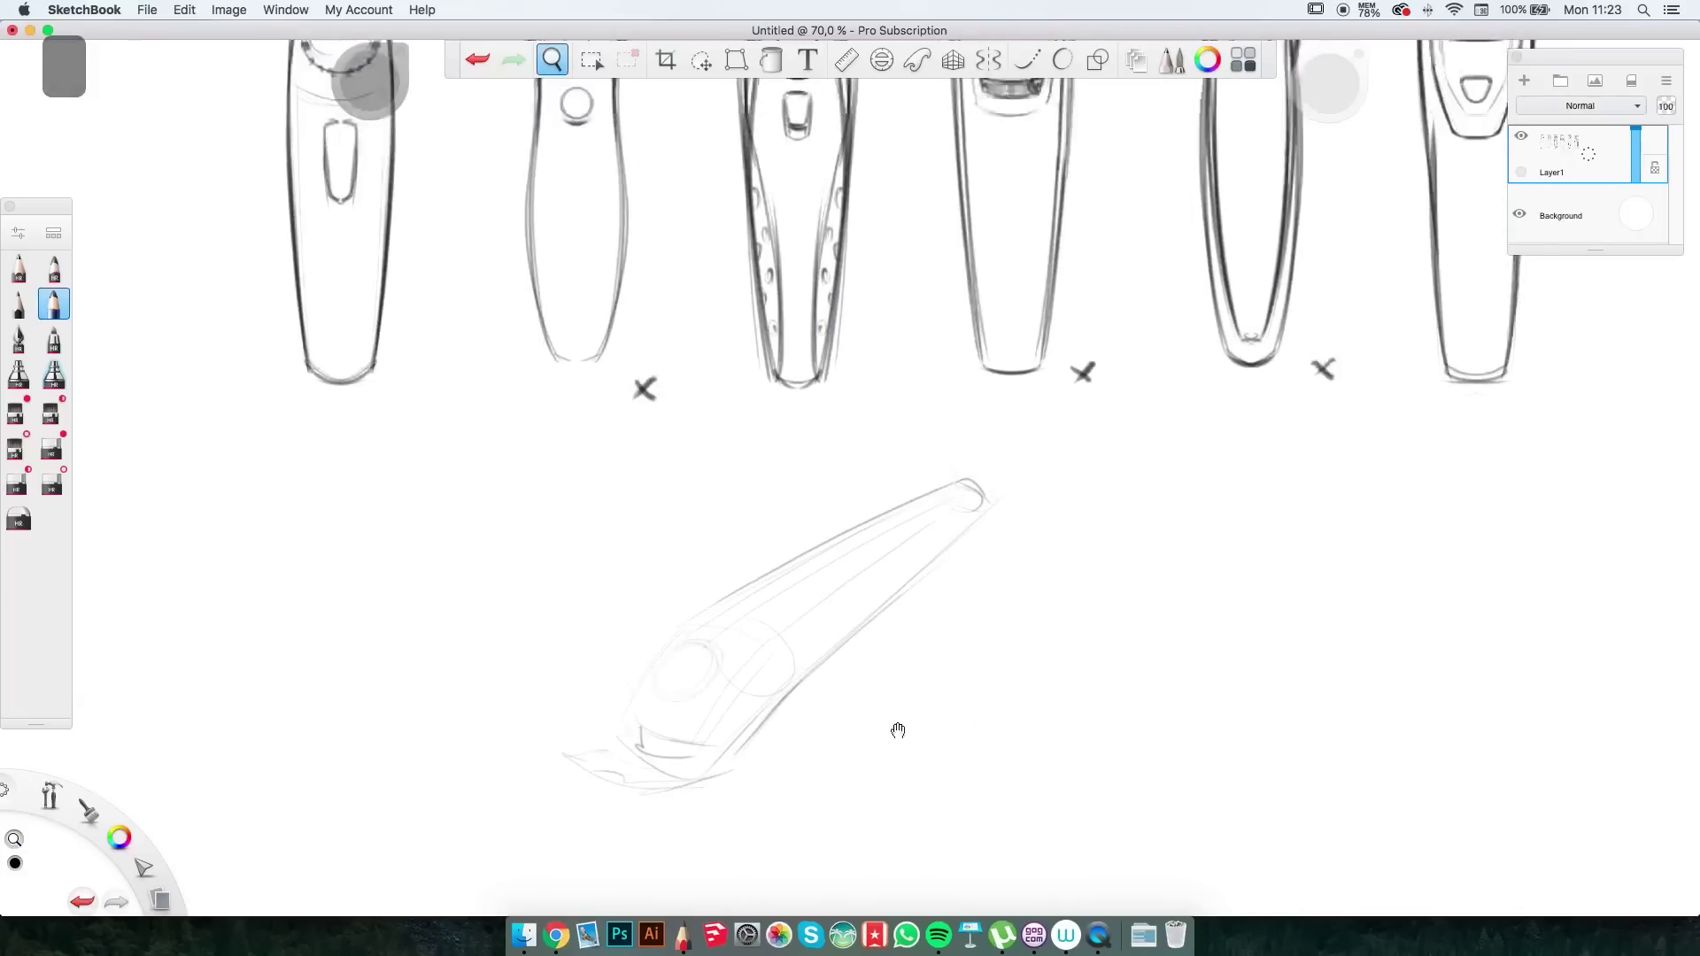
{"action": "scroll", "coordinate": [895, 729], "scroll_direction": "up", "scroll_amount": 4}
{"action": "scroll", "coordinate": [746, 606], "scroll_direction": "up", "scroll_amount": 3}
Refine the angled sketch's right edge, redrawing it lighter and then strengthening it.
{"action": "left_click_drag", "start_coordinate": [876, 567], "coordinate": [1212, 230]}
{"action": "scroll", "coordinate": [986, 383], "scroll_direction": "down", "scroll_amount": 3}
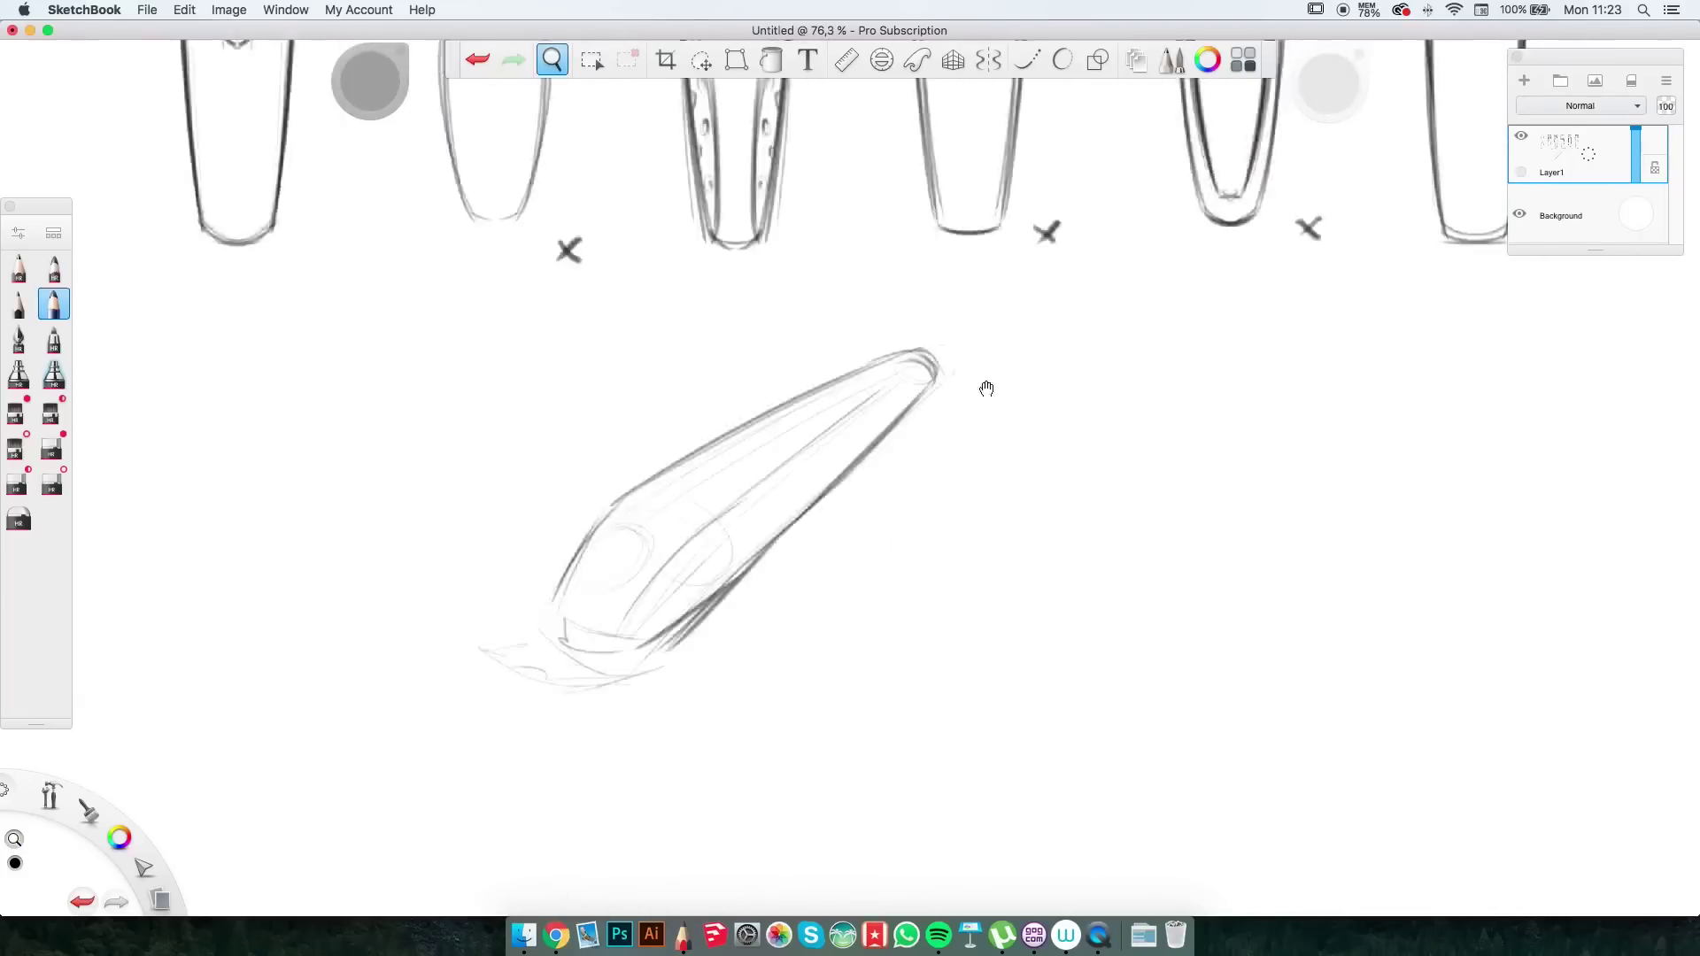
{"action": "scroll", "coordinate": [1026, 306], "scroll_direction": "up", "scroll_amount": 3}
{"action": "key", "text": "super+z"}
{"action": "left_click_drag", "start_coordinate": [611, 760], "coordinate": [1009, 337]}
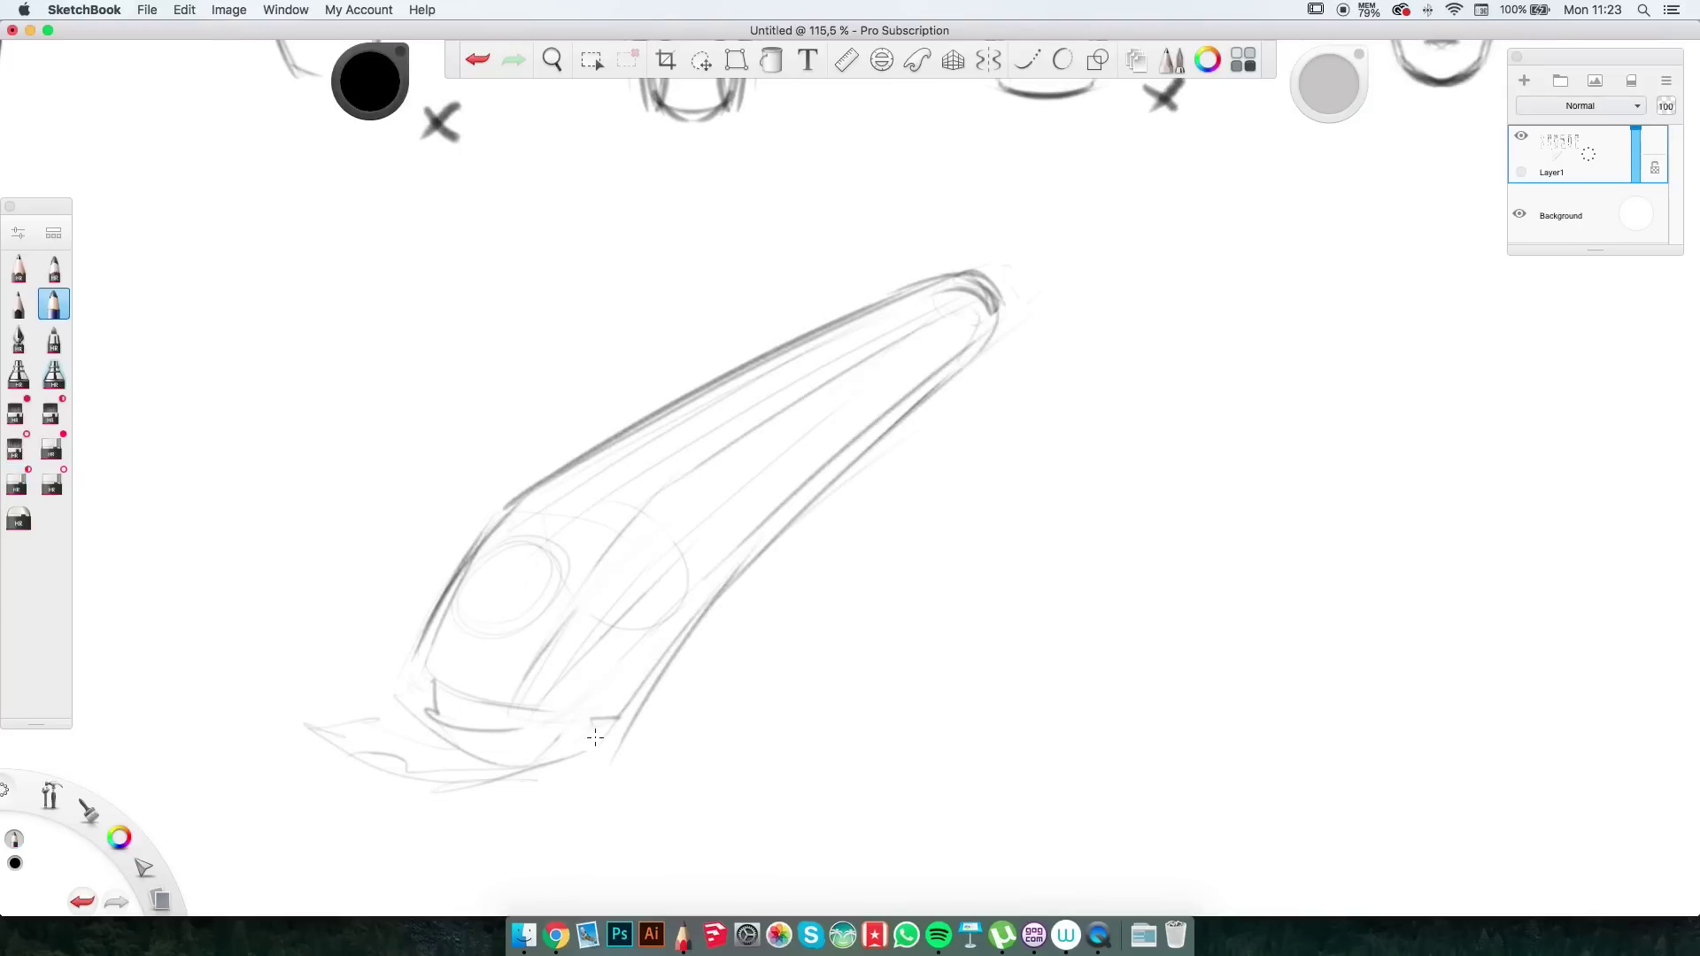
{"action": "left_click_drag", "start_coordinate": [922, 574], "coordinate": [1014, 458]}
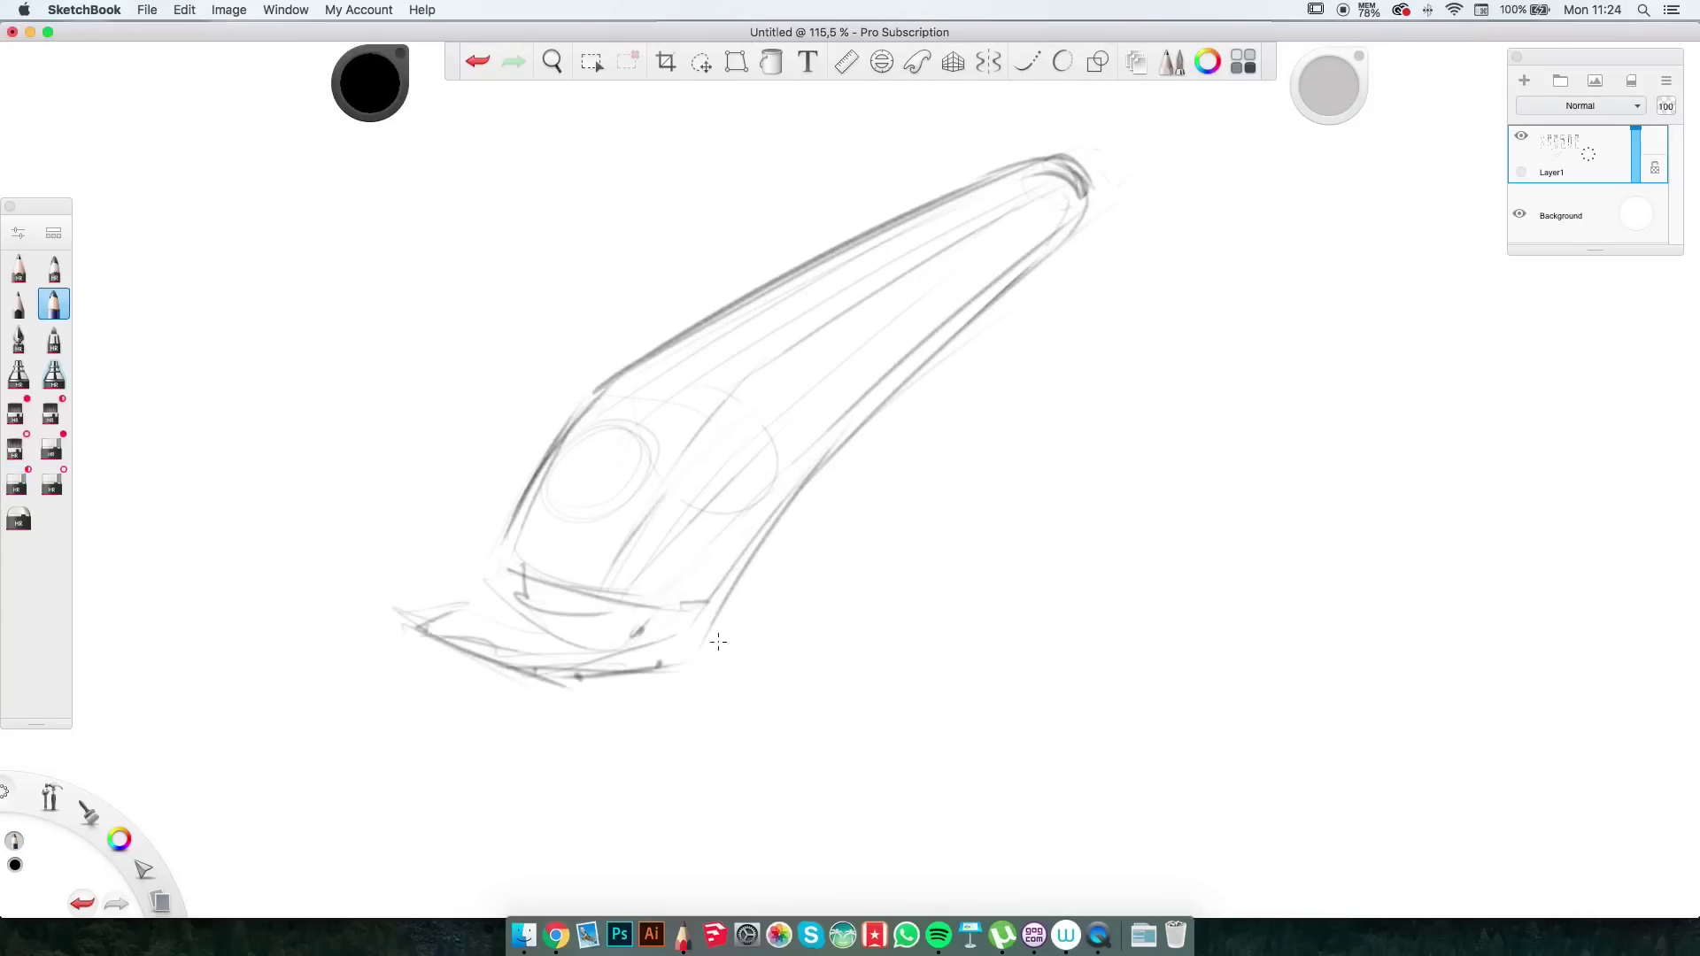
{"action": "scroll", "coordinate": [718, 641], "scroll_direction": "down", "scroll_amount": 3}
{"action": "mouse_move", "coordinate": [948, 770]}
{"action": "left_mouse_down"}
{"action": "mouse_move", "coordinate": [933, 699]}
{"action": "mouse_move", "coordinate": [1074, 585]}
{"action": "left_mouse_up"}
{"action": "scroll", "coordinate": [1073, 584], "scroll_direction": "up", "scroll_amount": 3}
{"action": "left_click_drag", "start_coordinate": [1093, 325], "coordinate": [821, 602]}
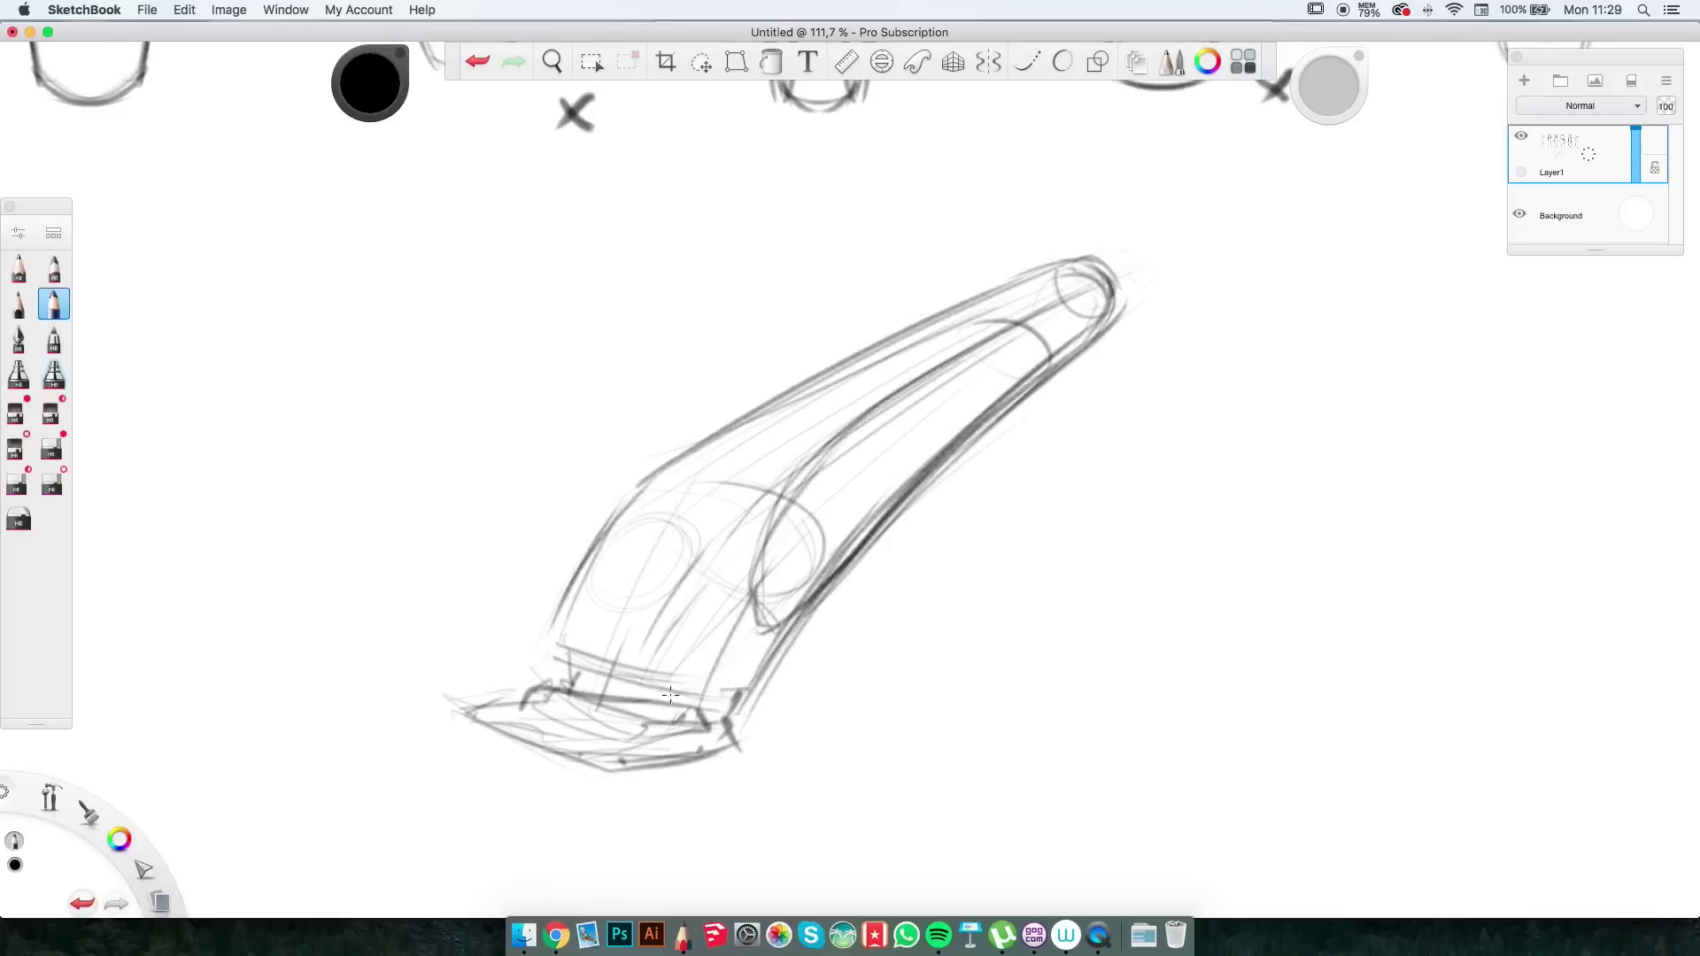
{"action": "scroll", "coordinate": [522, 727], "scroll_direction": "down", "scroll_amount": 3}
{"action": "scroll", "coordinate": [951, 453], "scroll_direction": "up", "scroll_amount": 3}
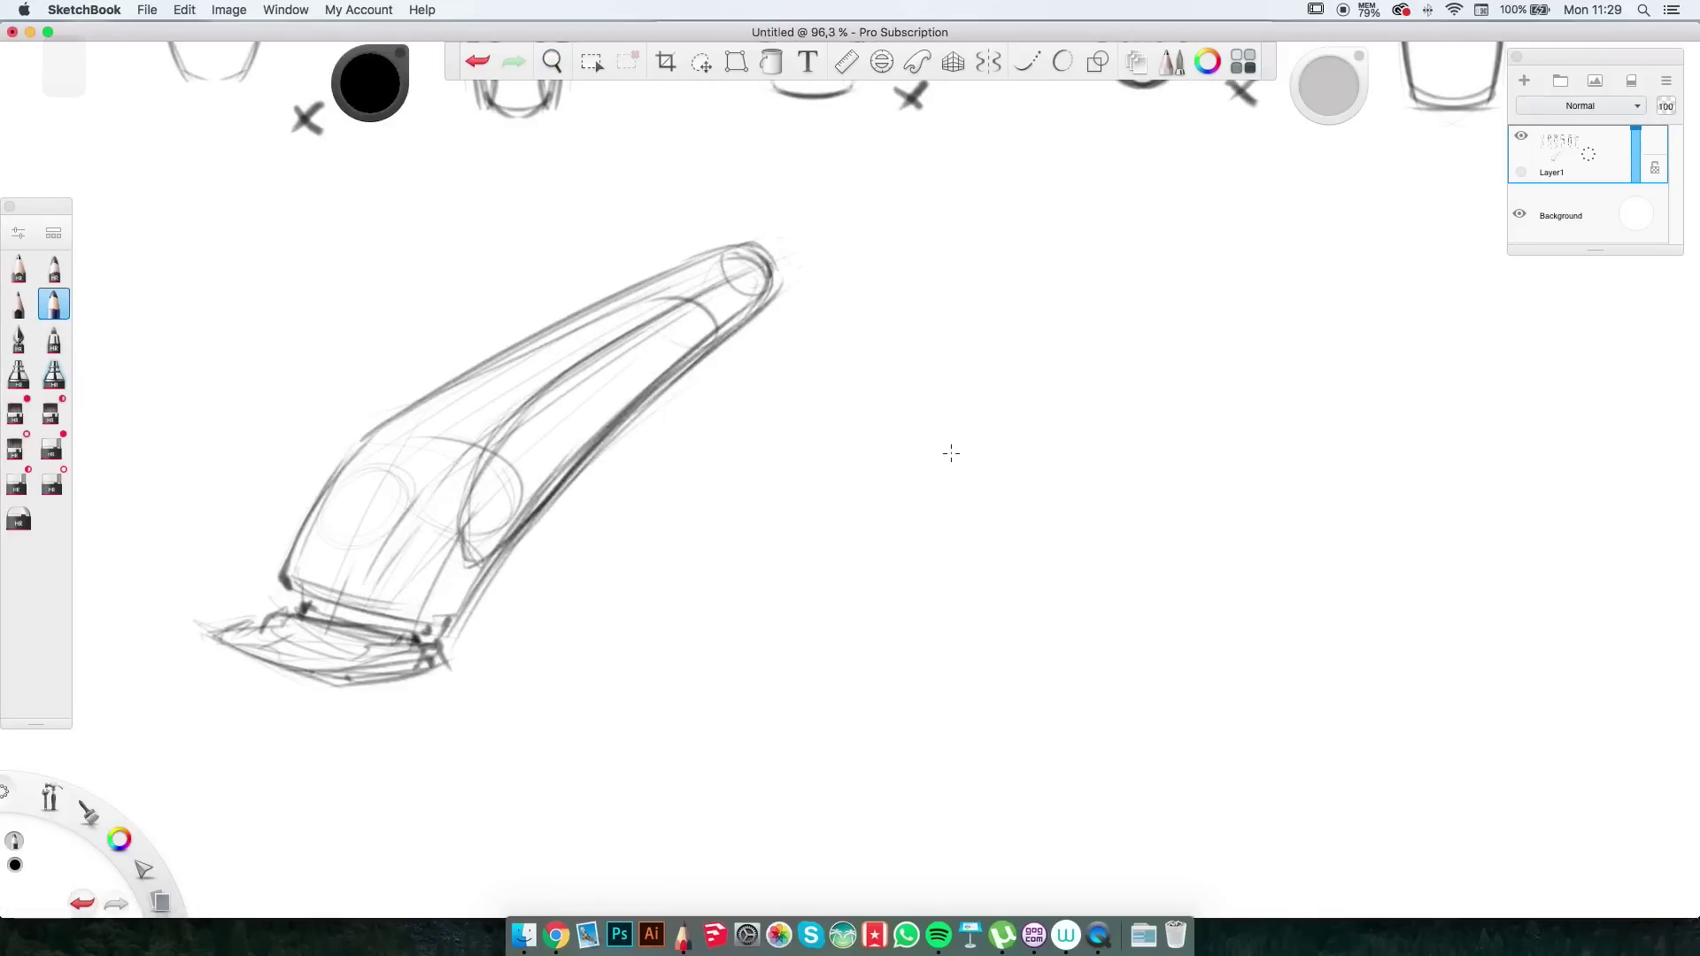
{"action": "scroll", "coordinate": [1294, 433], "scroll_direction": "up", "scroll_amount": 2}
Draw a side-on trimmer sketch to the right with darkened top, bottom and diagonal edges.
{"action": "left_click_drag", "start_coordinate": [703, 387], "coordinate": [1301, 409]}
{"action": "left_click_drag", "start_coordinate": [725, 409], "coordinate": [539, 501]}
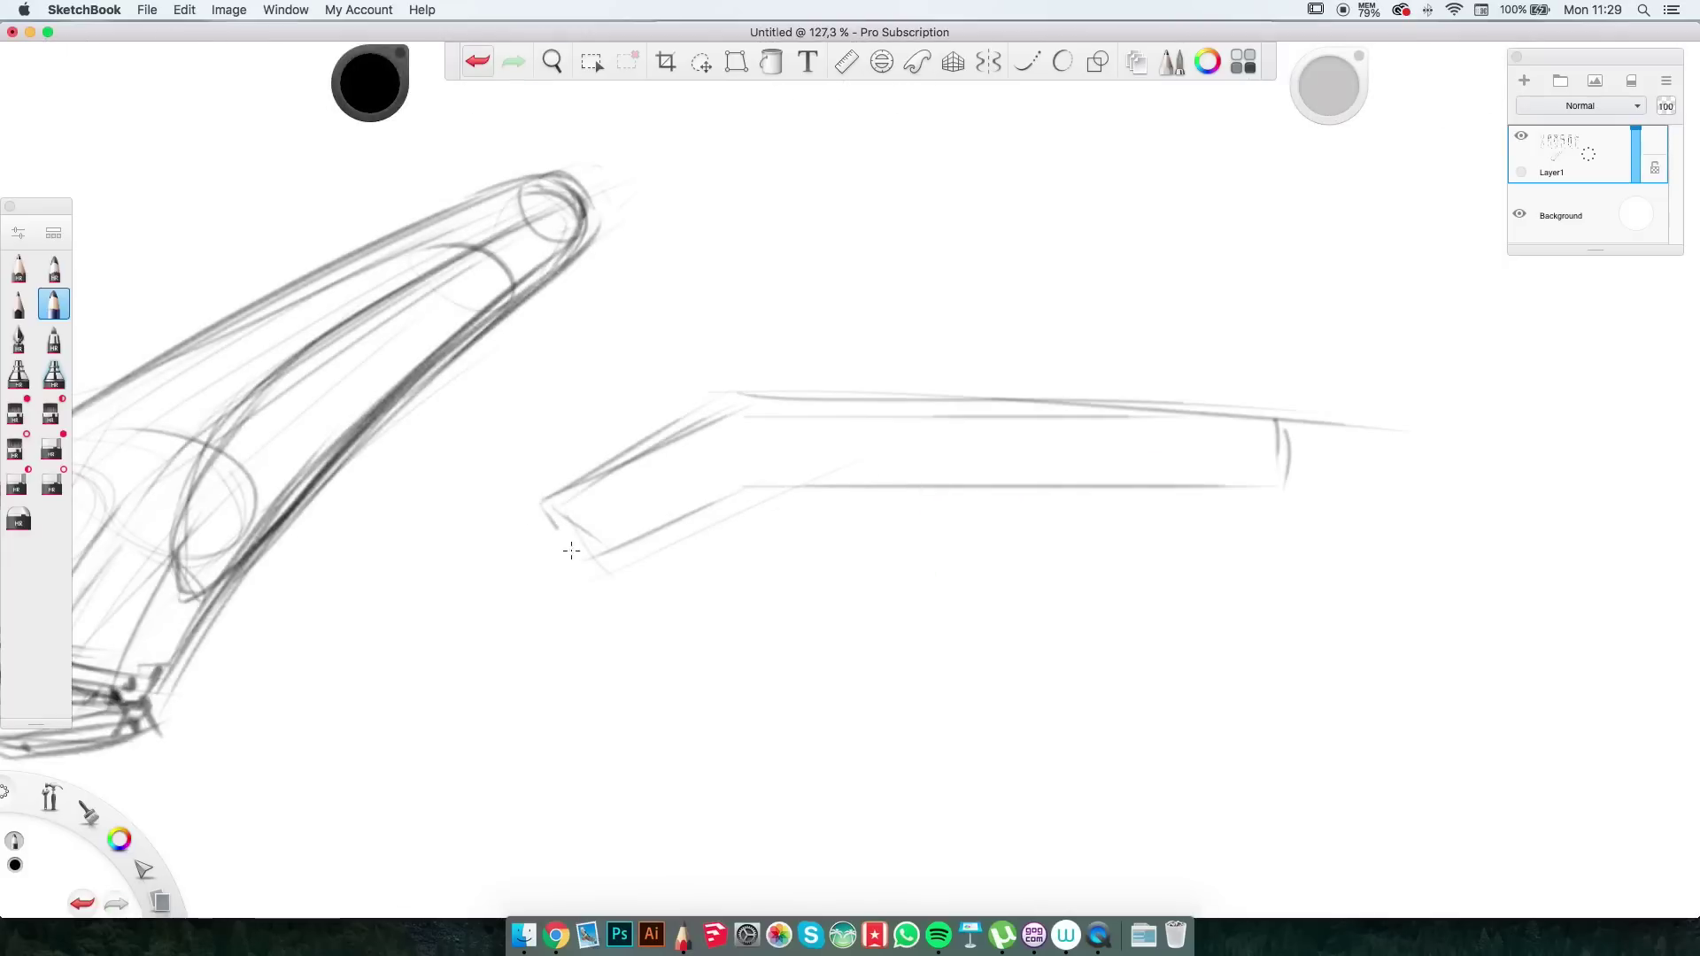
{"action": "left_click_drag", "start_coordinate": [575, 562], "coordinate": [1310, 476]}
{"action": "left_click_drag", "start_coordinate": [1274, 434], "coordinate": [1276, 453]}
{"action": "left_click_drag", "start_coordinate": [1317, 420], "coordinate": [528, 498]}
{"action": "left_click_drag", "start_coordinate": [387, 513], "coordinate": [571, 618]}
{"action": "left_click_drag", "start_coordinate": [589, 580], "coordinate": [1305, 475]}
{"action": "left_click_drag", "start_coordinate": [1301, 423], "coordinate": [1289, 478]}
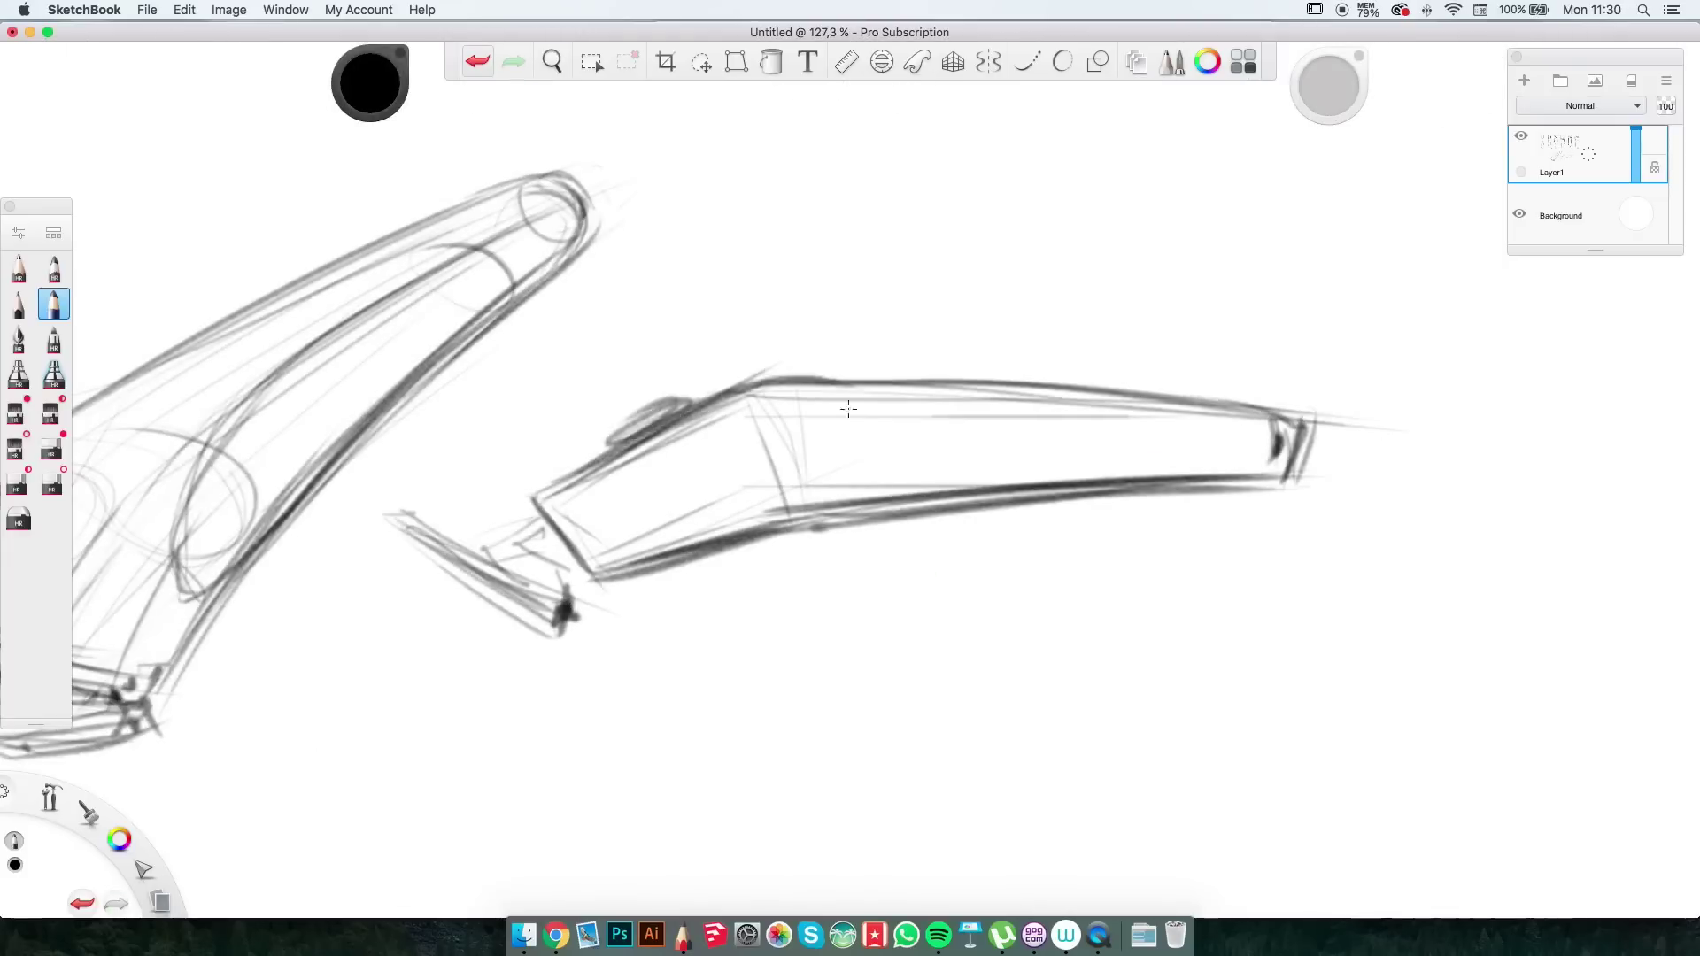
Finish the X mark beside the first front-view clipper.
{"action": "scroll", "coordinate": [848, 409], "scroll_direction": "left", "scroll_amount": 3}
{"action": "scroll", "coordinate": [1286, 453], "scroll_direction": "up", "scroll_amount": 3}
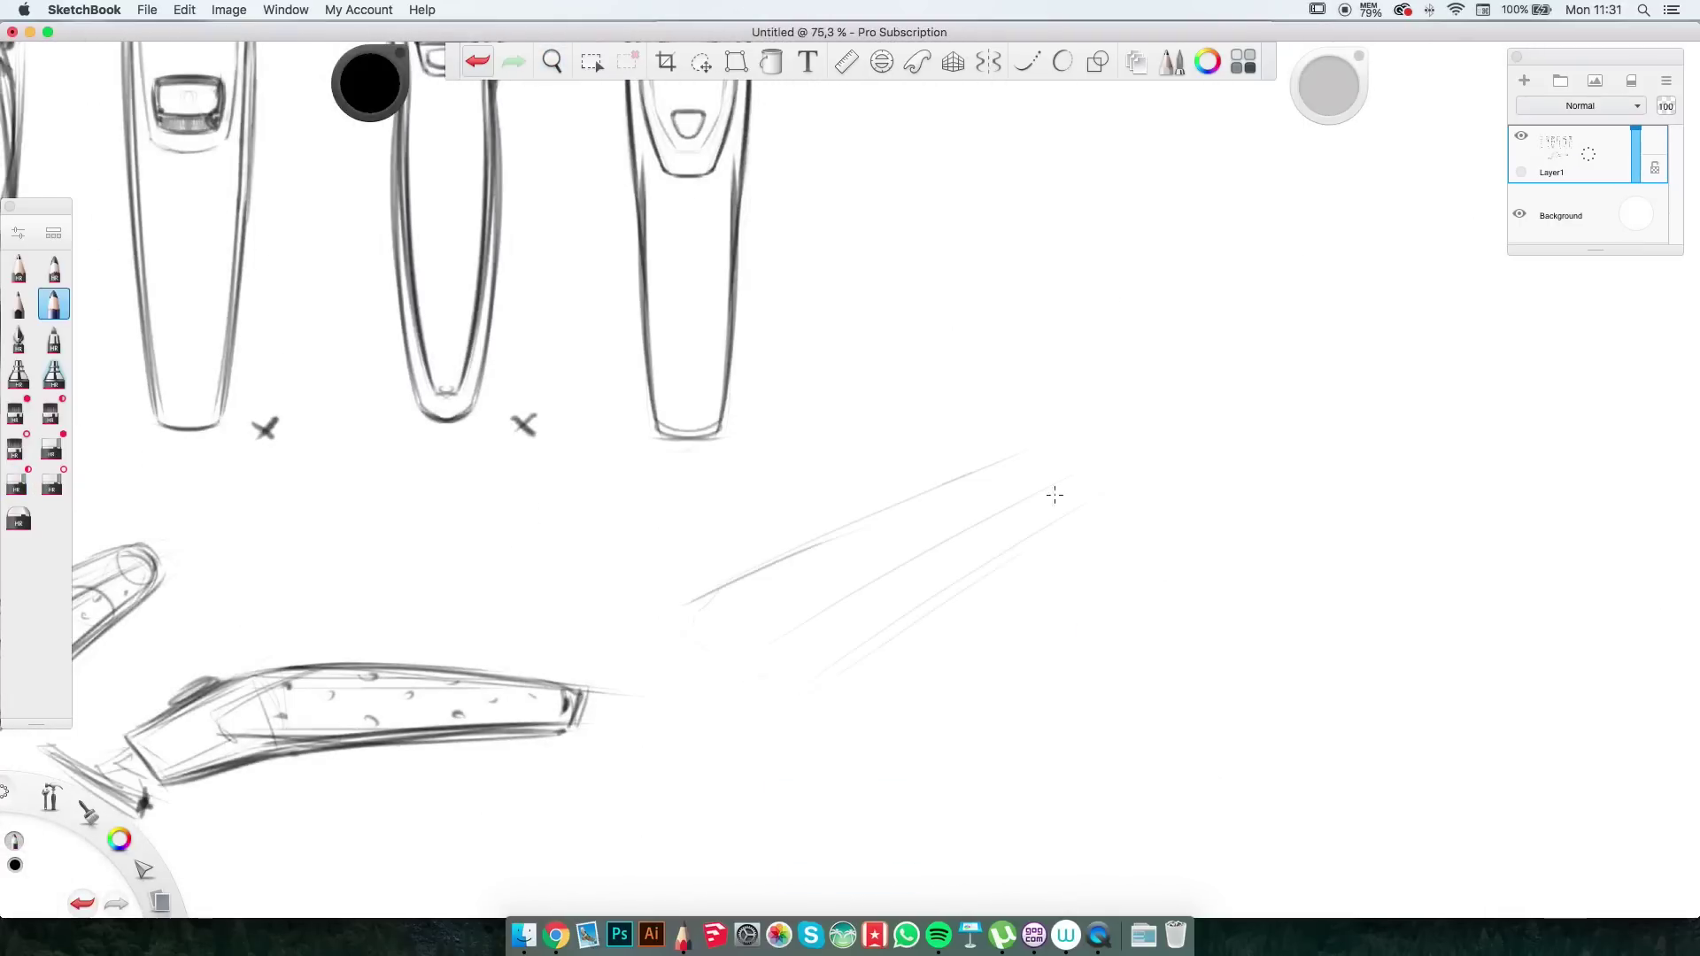
{"action": "scroll", "coordinate": [1044, 482], "scroll_direction": "up", "scroll_amount": 3}
{"action": "scroll", "coordinate": [1045, 483], "scroll_direction": "up", "scroll_amount": 5}
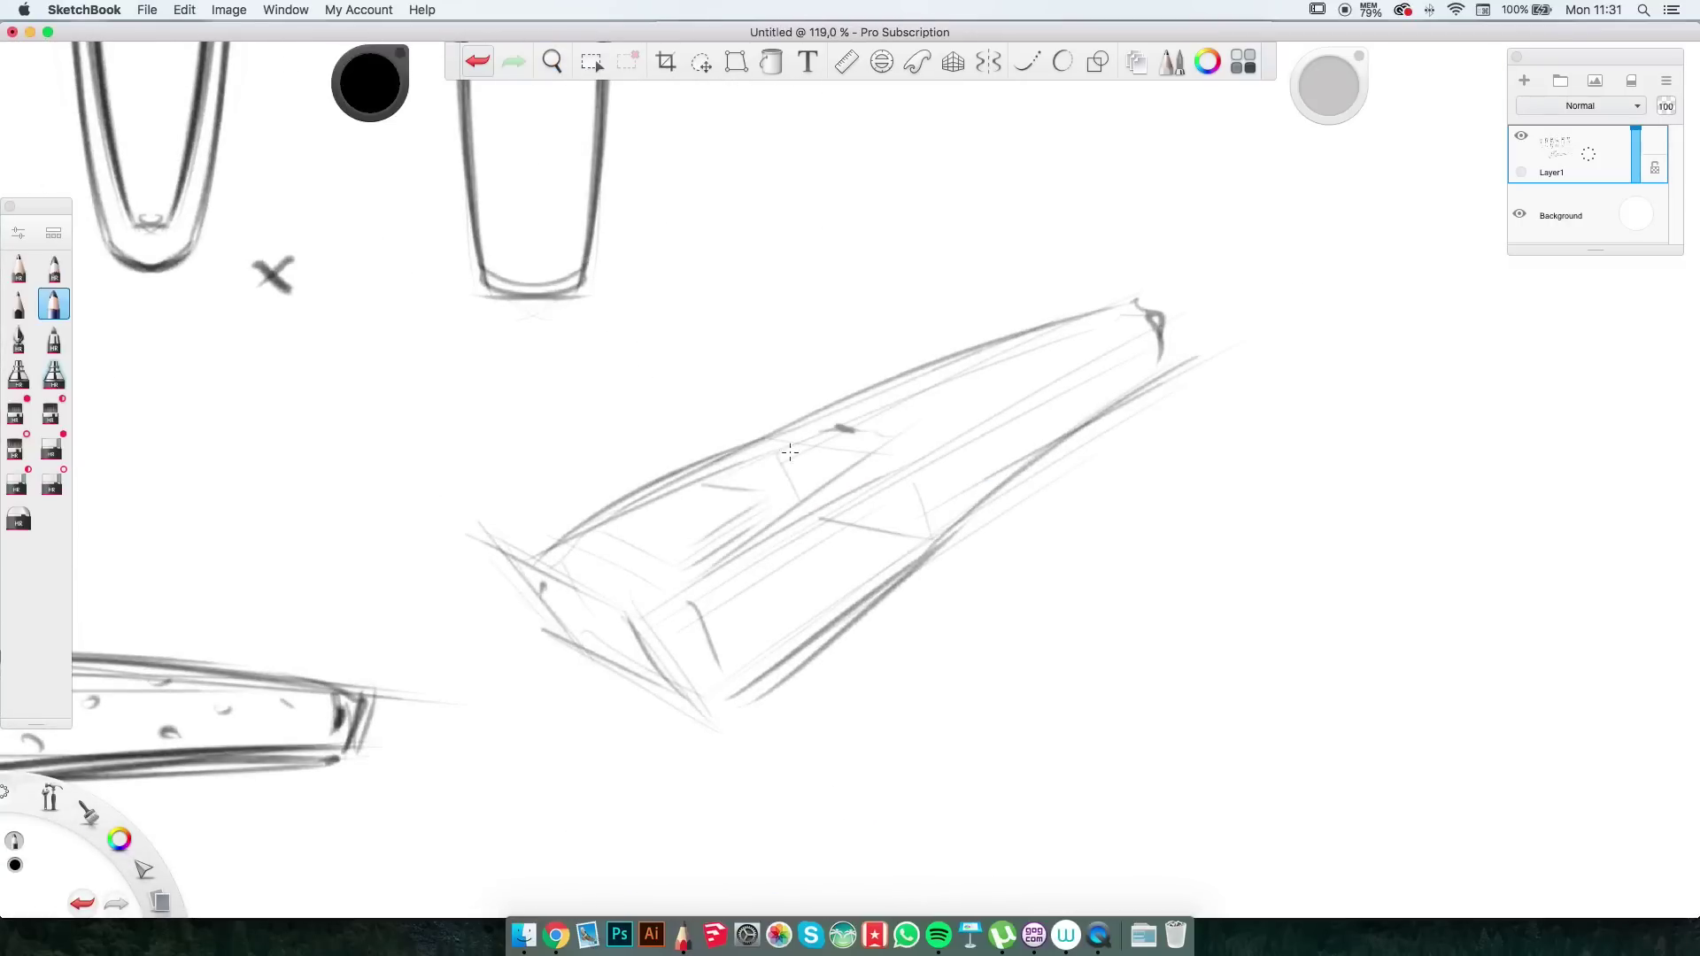
{"action": "scroll", "coordinate": [1180, 533], "scroll_direction": "up", "scroll_amount": 4}
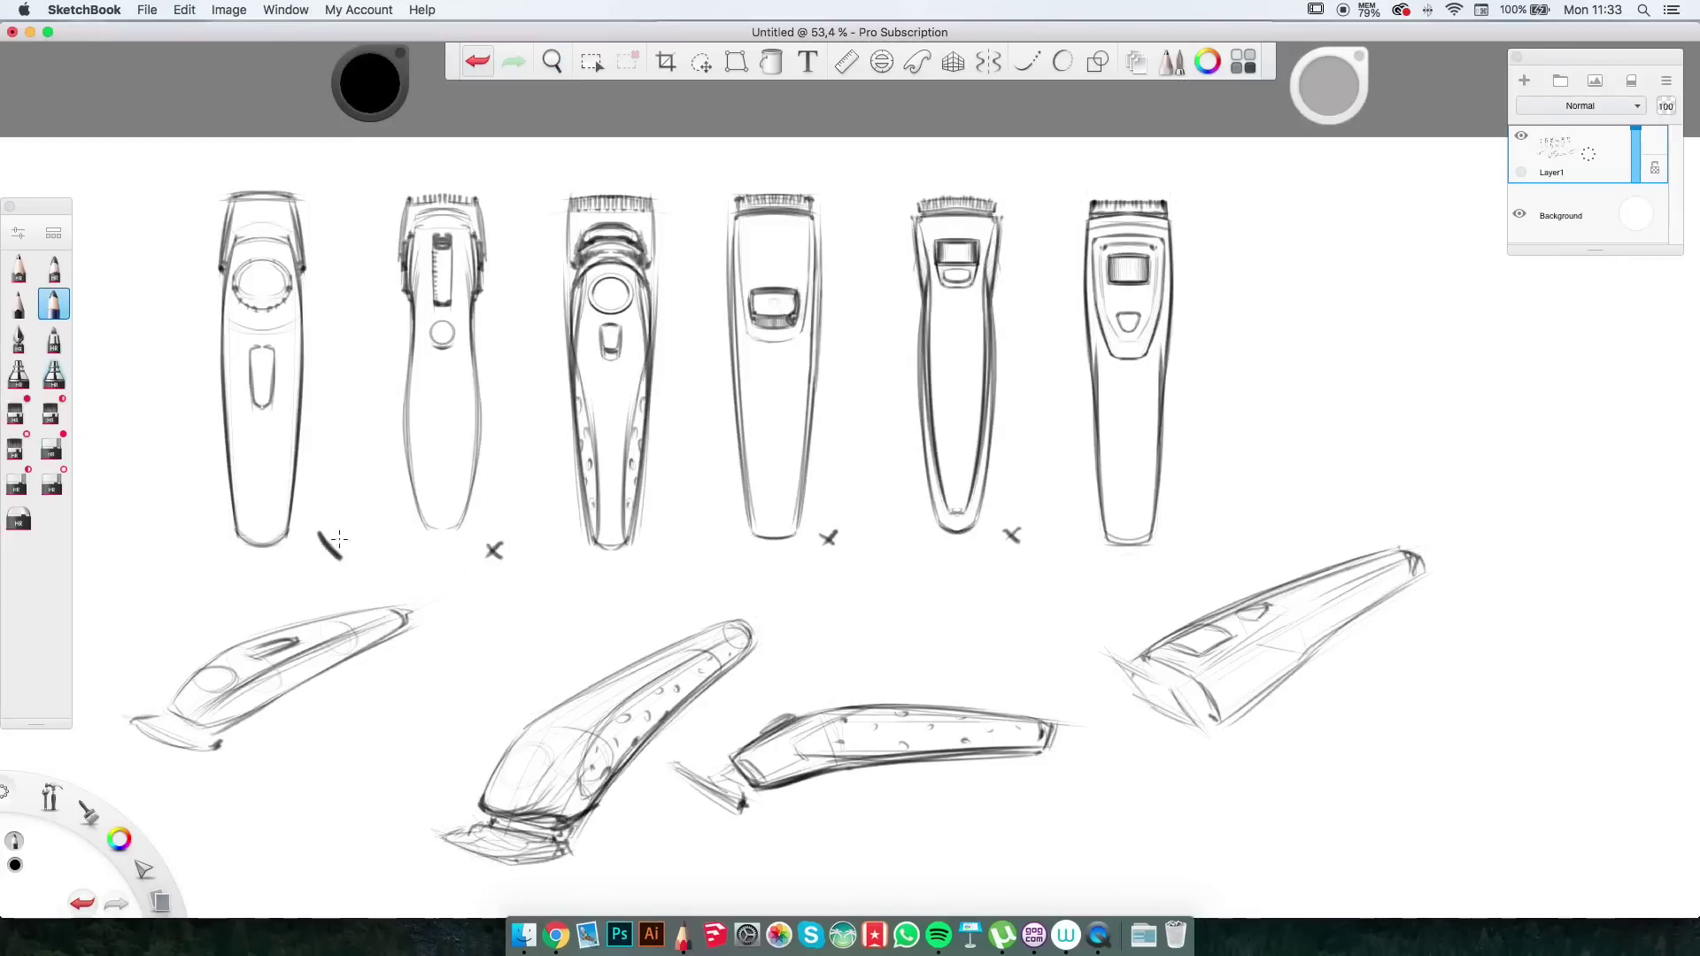
{"action": "left_click_drag", "start_coordinate": [343, 533], "coordinate": [305, 564]}
{"action": "scroll", "coordinate": [1018, 533], "scroll_direction": "down", "scroll_amount": 2}
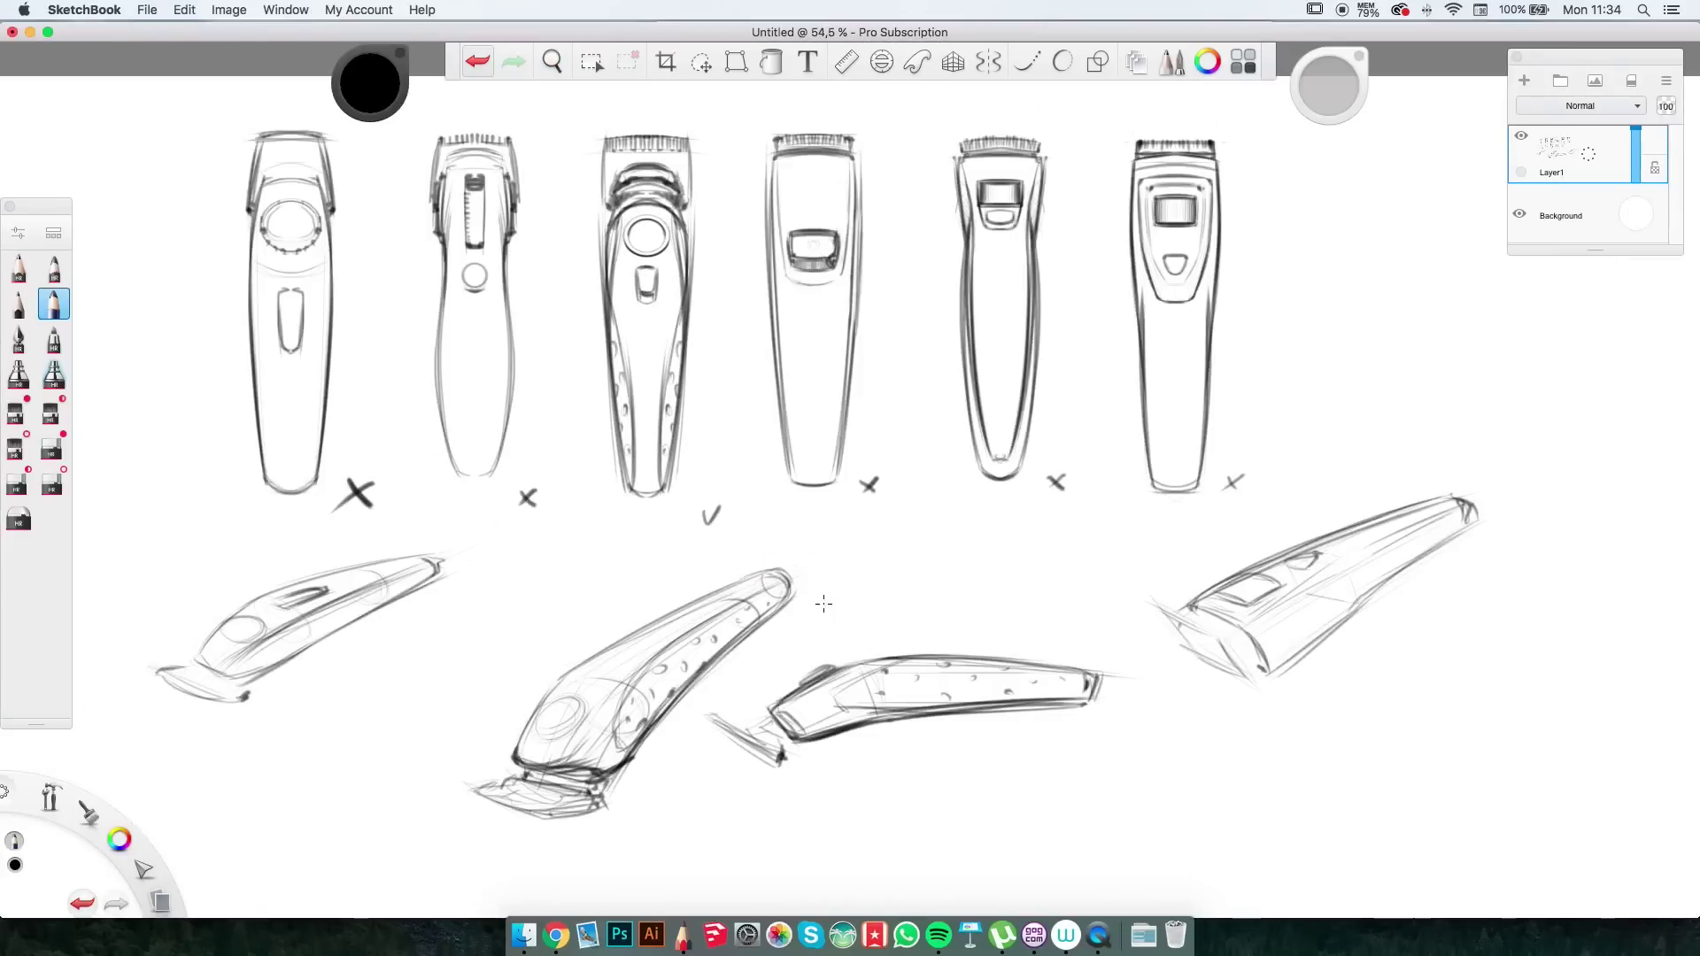
Lasso the favoured sketches, paste them onto a new layer and hide Layer1.
{"action": "scroll", "coordinate": [1471, 211], "scroll_direction": "down", "scroll_amount": 3}
{"action": "key", "text": "m"}
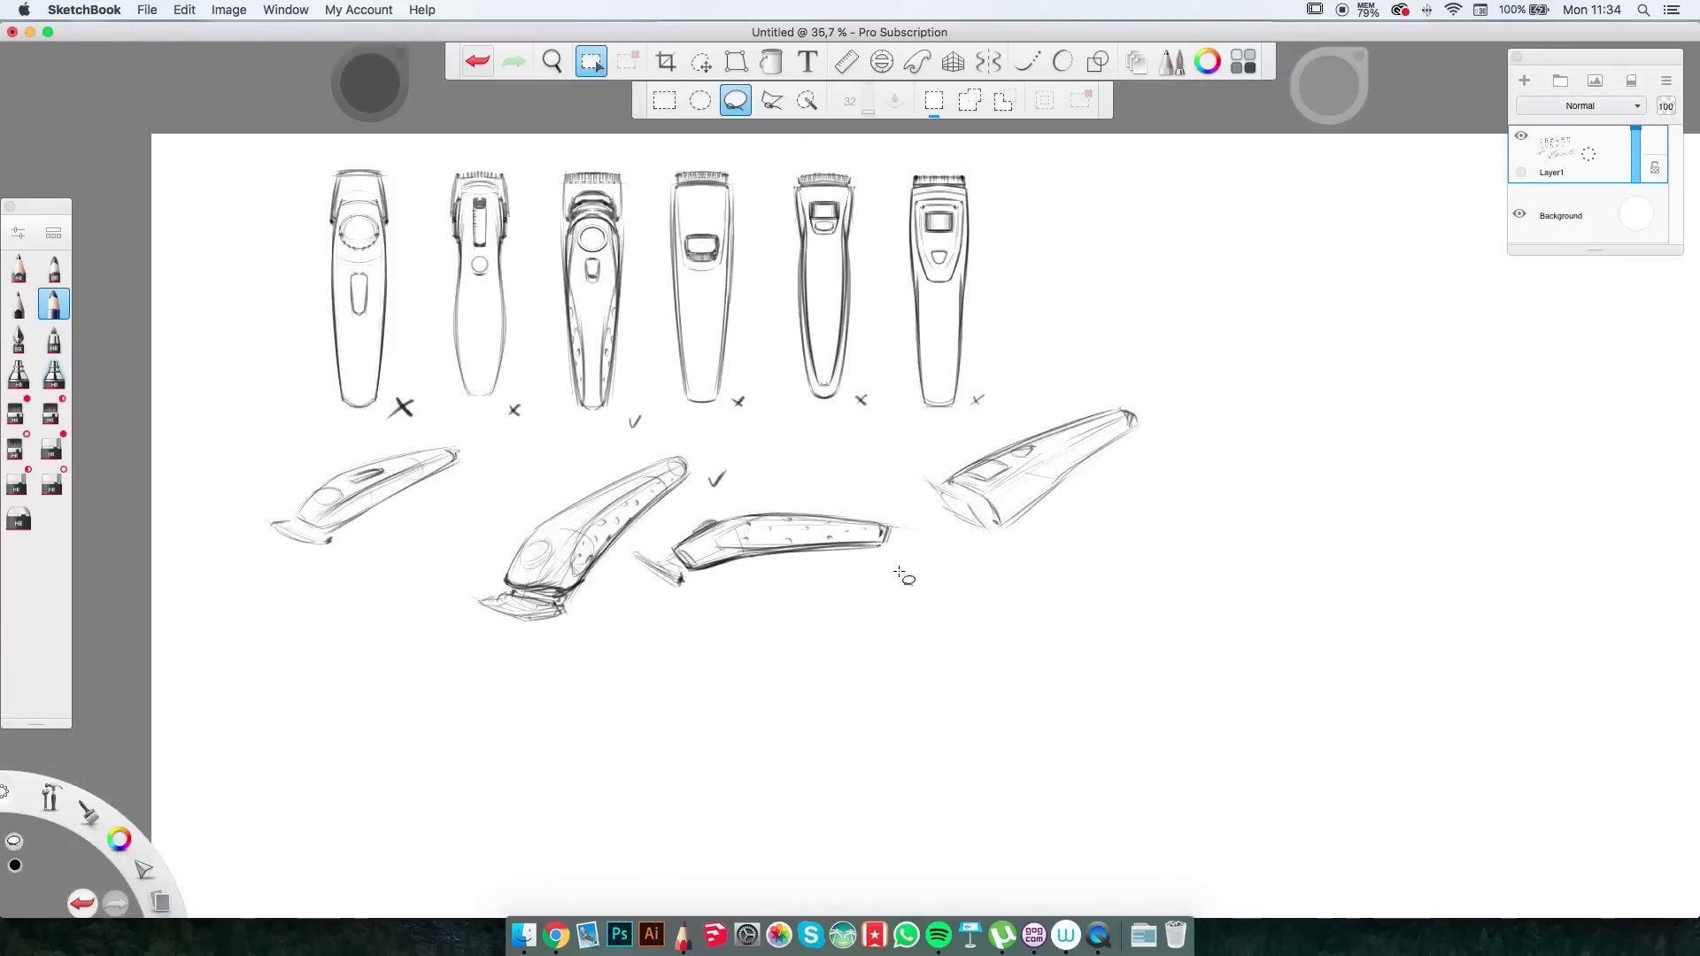
{"action": "key", "text": "super+c"}
{"action": "key", "text": "super+v"}
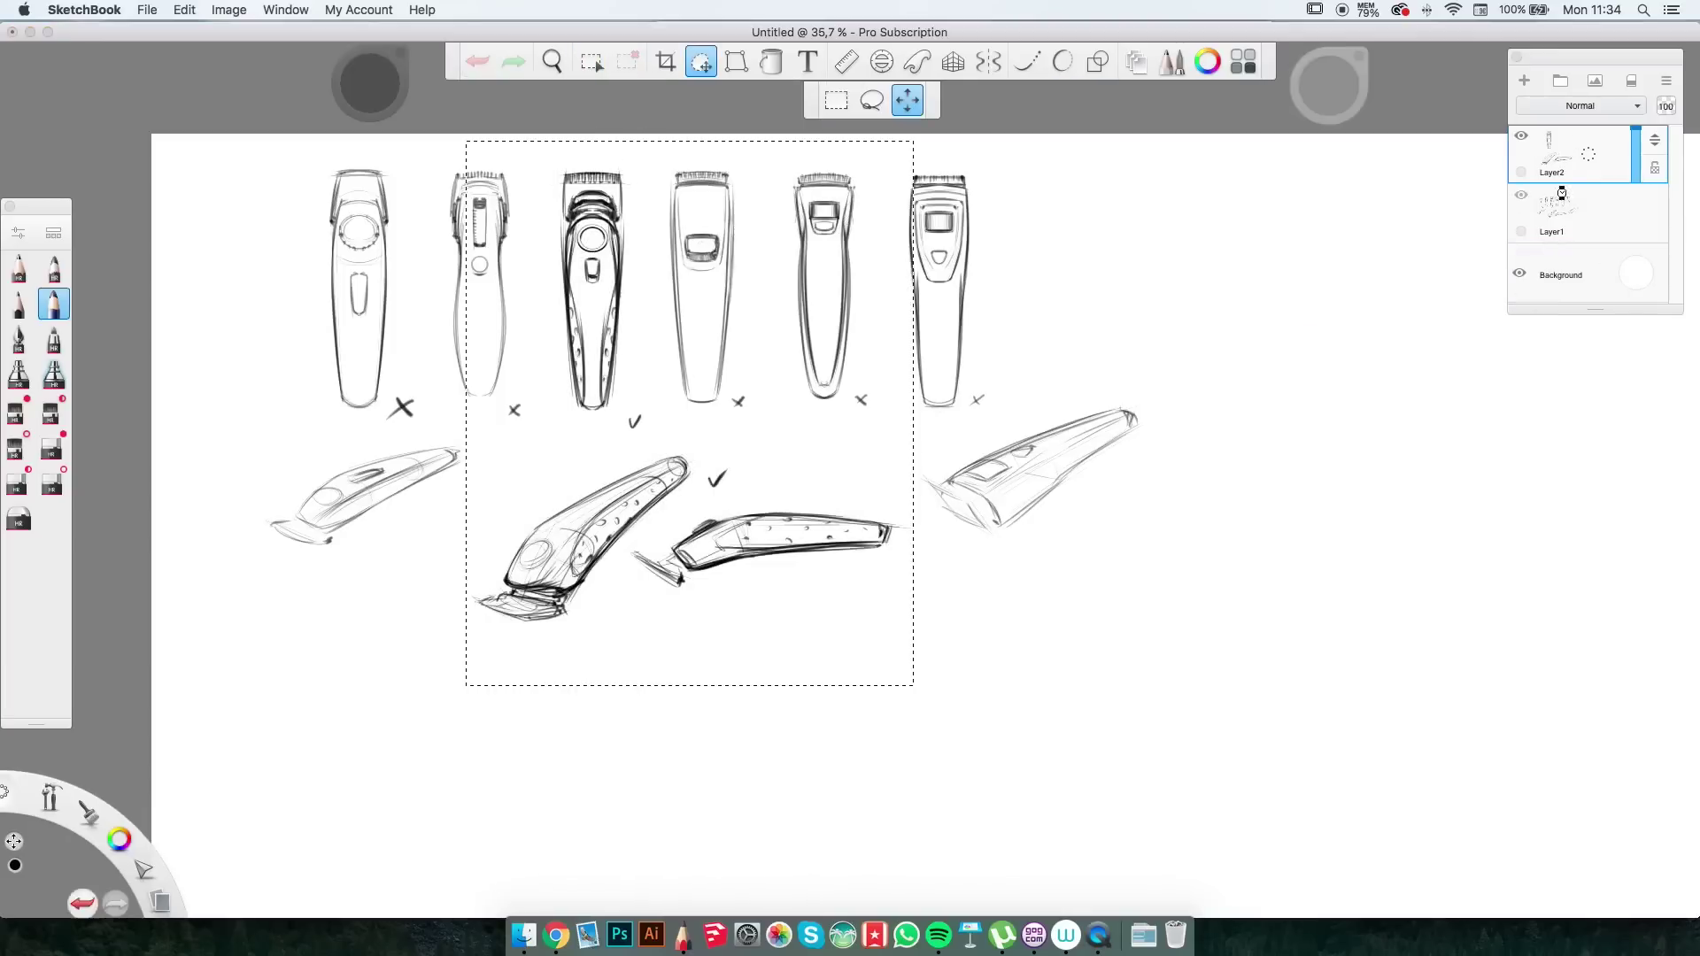
{"action": "left_click", "coordinate": [1521, 195]}
{"action": "left_click", "coordinate": [735, 100]}
Rearrange the side and front views around the diagonal clipper, enlarged to 187%.
{"action": "left_click_drag", "start_coordinate": [974, 461], "coordinate": [899, 649]}
{"action": "left_click_drag", "start_coordinate": [752, 531], "coordinate": [907, 418]}
{"action": "mouse_move", "coordinate": [1030, 537]}
{"action": "left_mouse_down"}
{"action": "mouse_move", "coordinate": [1024, 314]}
{"action": "mouse_move", "coordinate": [797, 478]}
{"action": "left_mouse_up"}
{"action": "left_click_drag", "start_coordinate": [939, 429], "coordinate": [797, 284]}
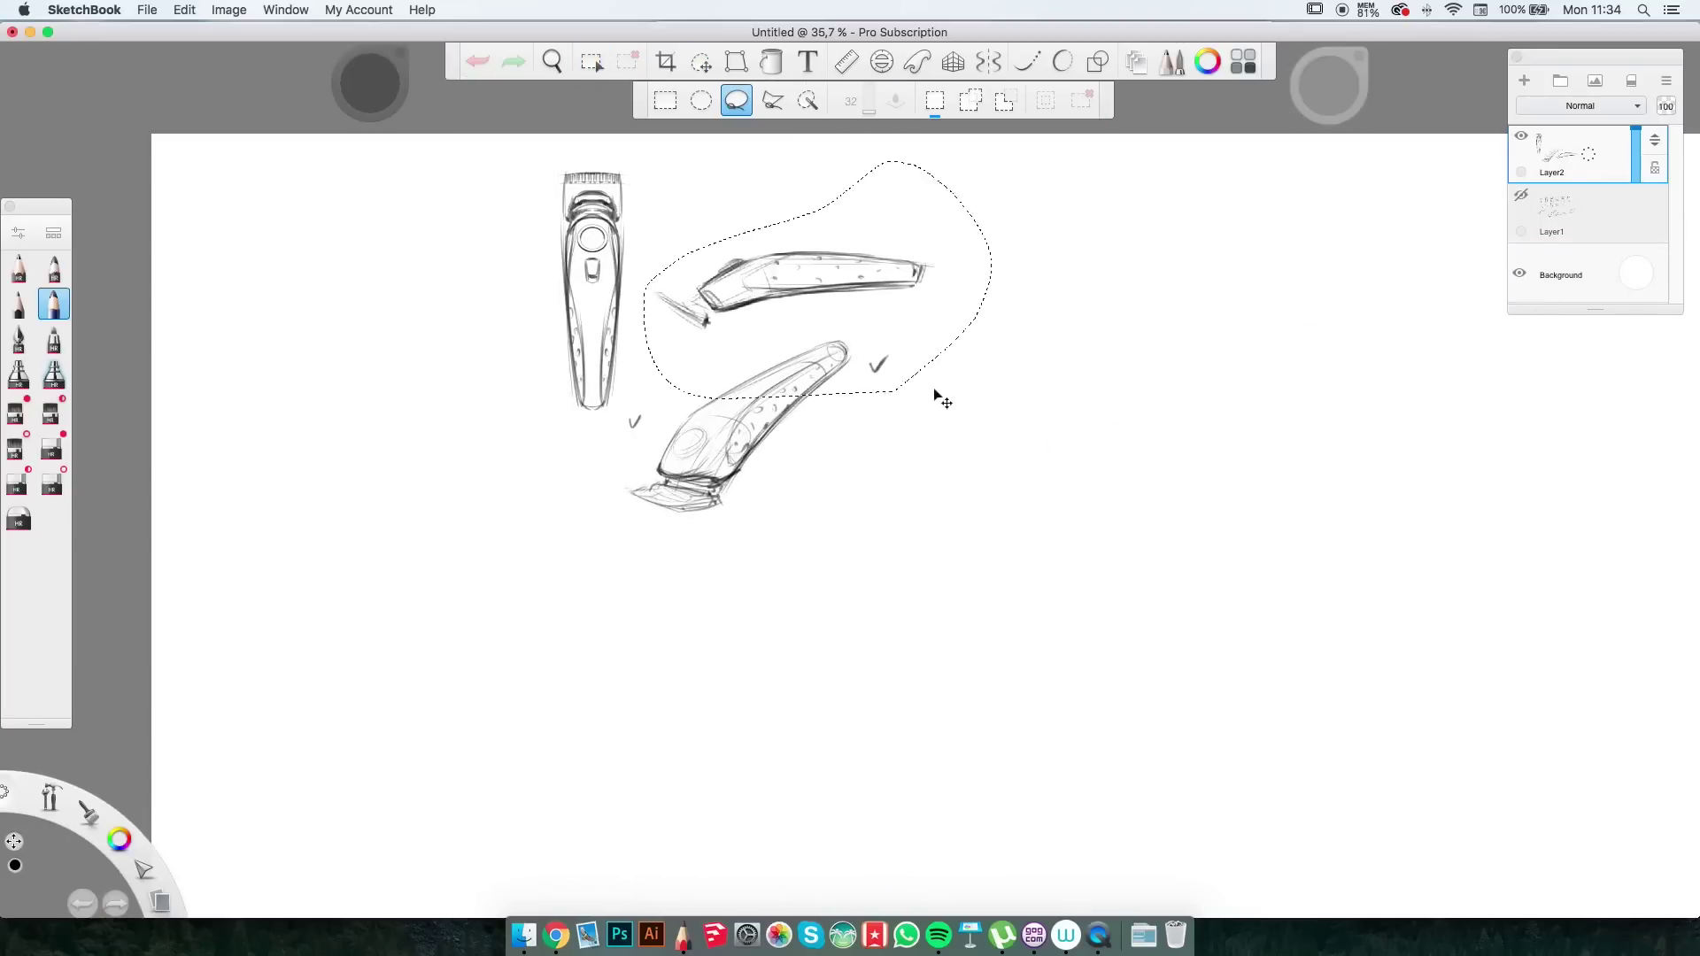
{"action": "left_click_drag", "start_coordinate": [548, 168], "coordinate": [567, 416]}
{"action": "left_click_drag", "start_coordinate": [593, 292], "coordinate": [956, 438]}
{"action": "mouse_move", "coordinate": [712, 575]}
{"action": "left_mouse_down"}
{"action": "mouse_move", "coordinate": [652, 376]}
{"action": "mouse_move", "coordinate": [1089, 561]}
{"action": "mouse_move", "coordinate": [986, 652]}
{"action": "left_mouse_up"}
{"action": "left_click_drag", "start_coordinate": [885, 222], "coordinate": [974, 275]}
{"action": "left_click_drag", "start_coordinate": [918, 310], "coordinate": [1042, 646]}
Undo the rearrangement moves back to the starting layout.
{"action": "key", "text": "super+z"}
{"action": "key", "text": "super+z"}
{"action": "key", "text": "super+z"}
{"action": "key", "text": "super+z"}
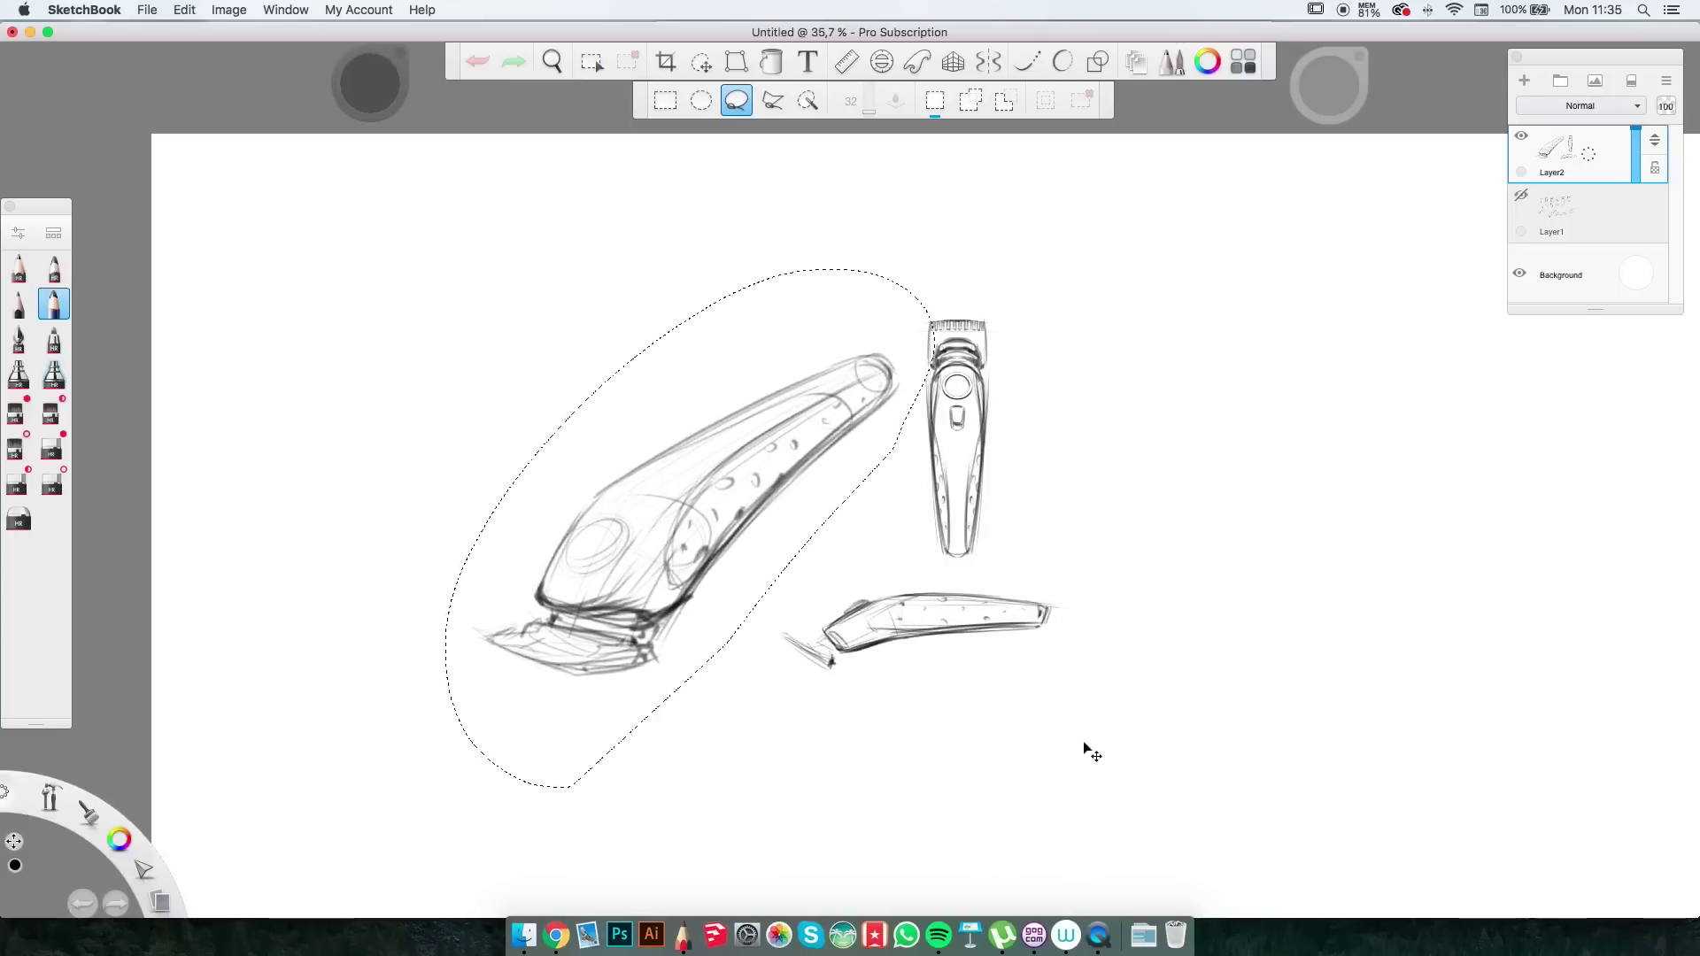
{"action": "key", "text": "super+z"}
{"action": "key", "text": "super+z"}
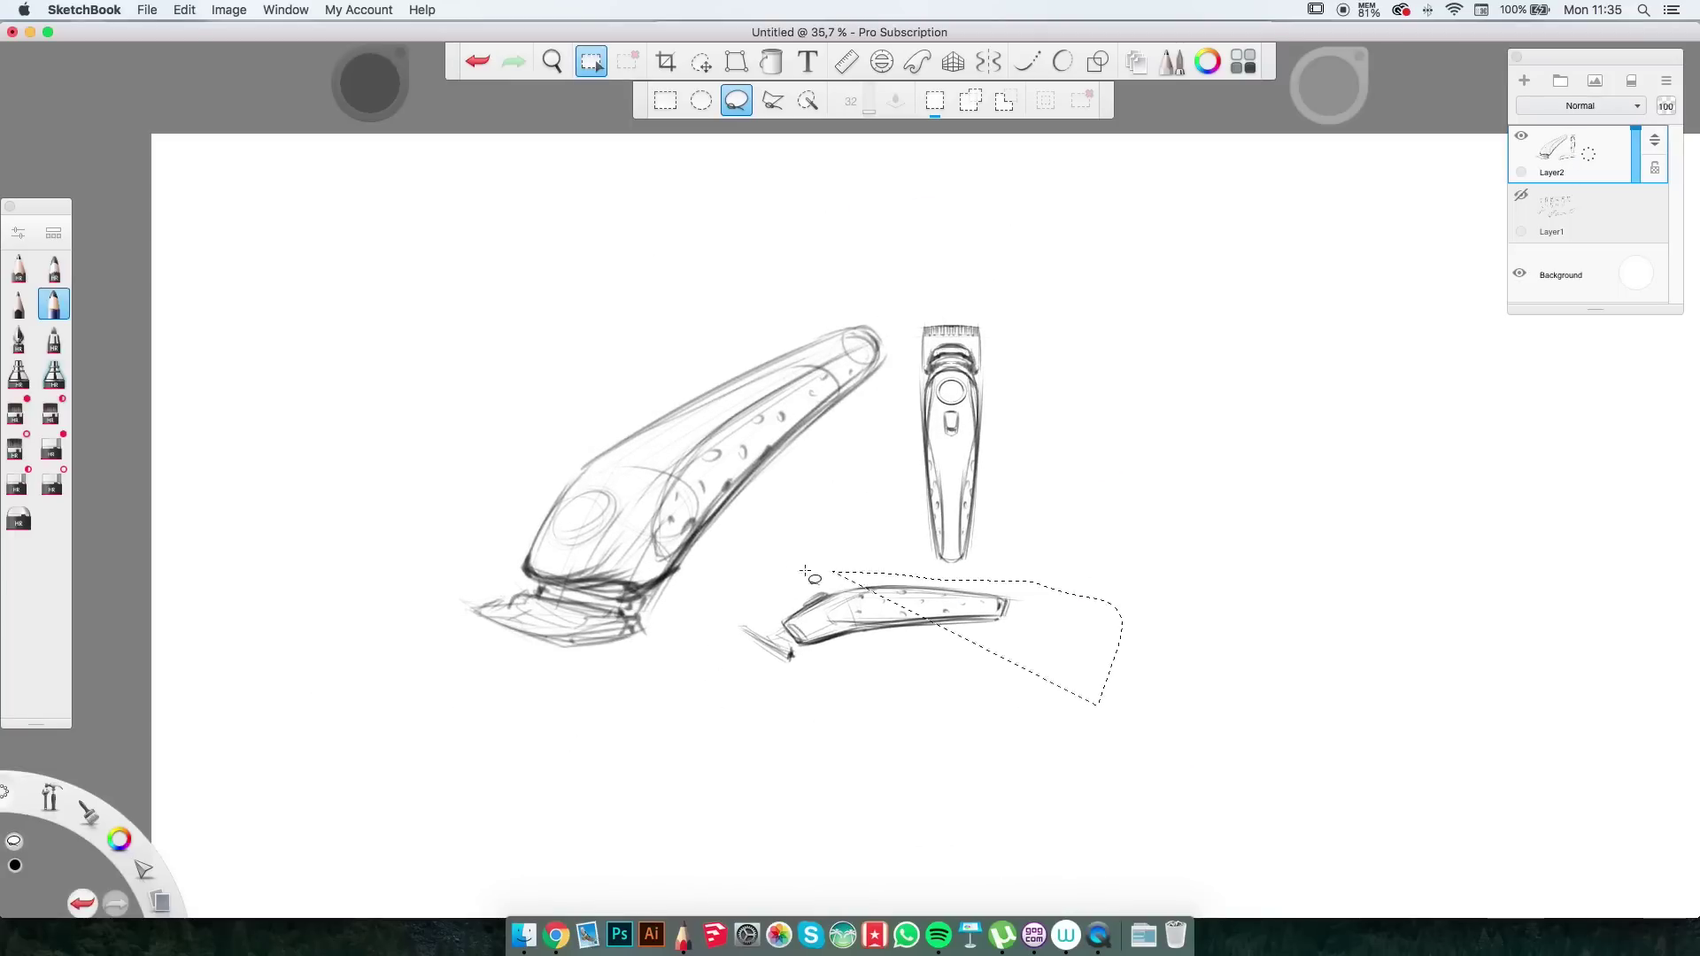
{"action": "key", "text": "super+z"}
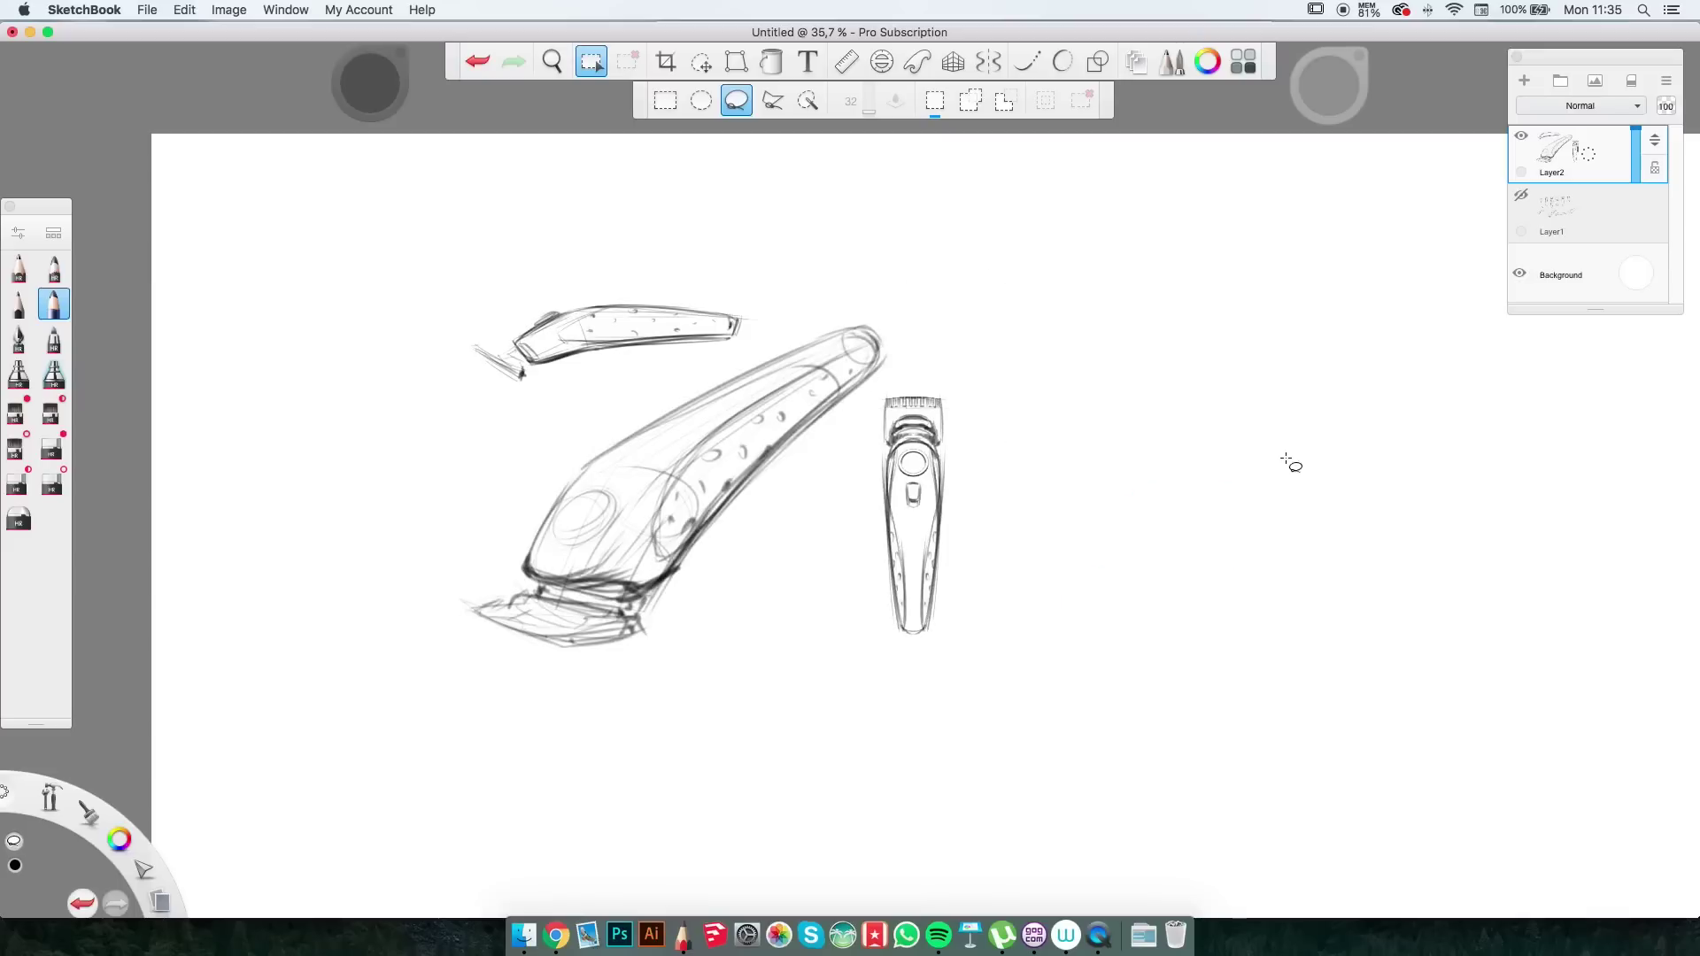
{"action": "key", "text": "super+z"}
{"action": "key", "text": "super+z"}
{"action": "key", "text": "super+z"}
{"action": "key", "text": "super+z"}
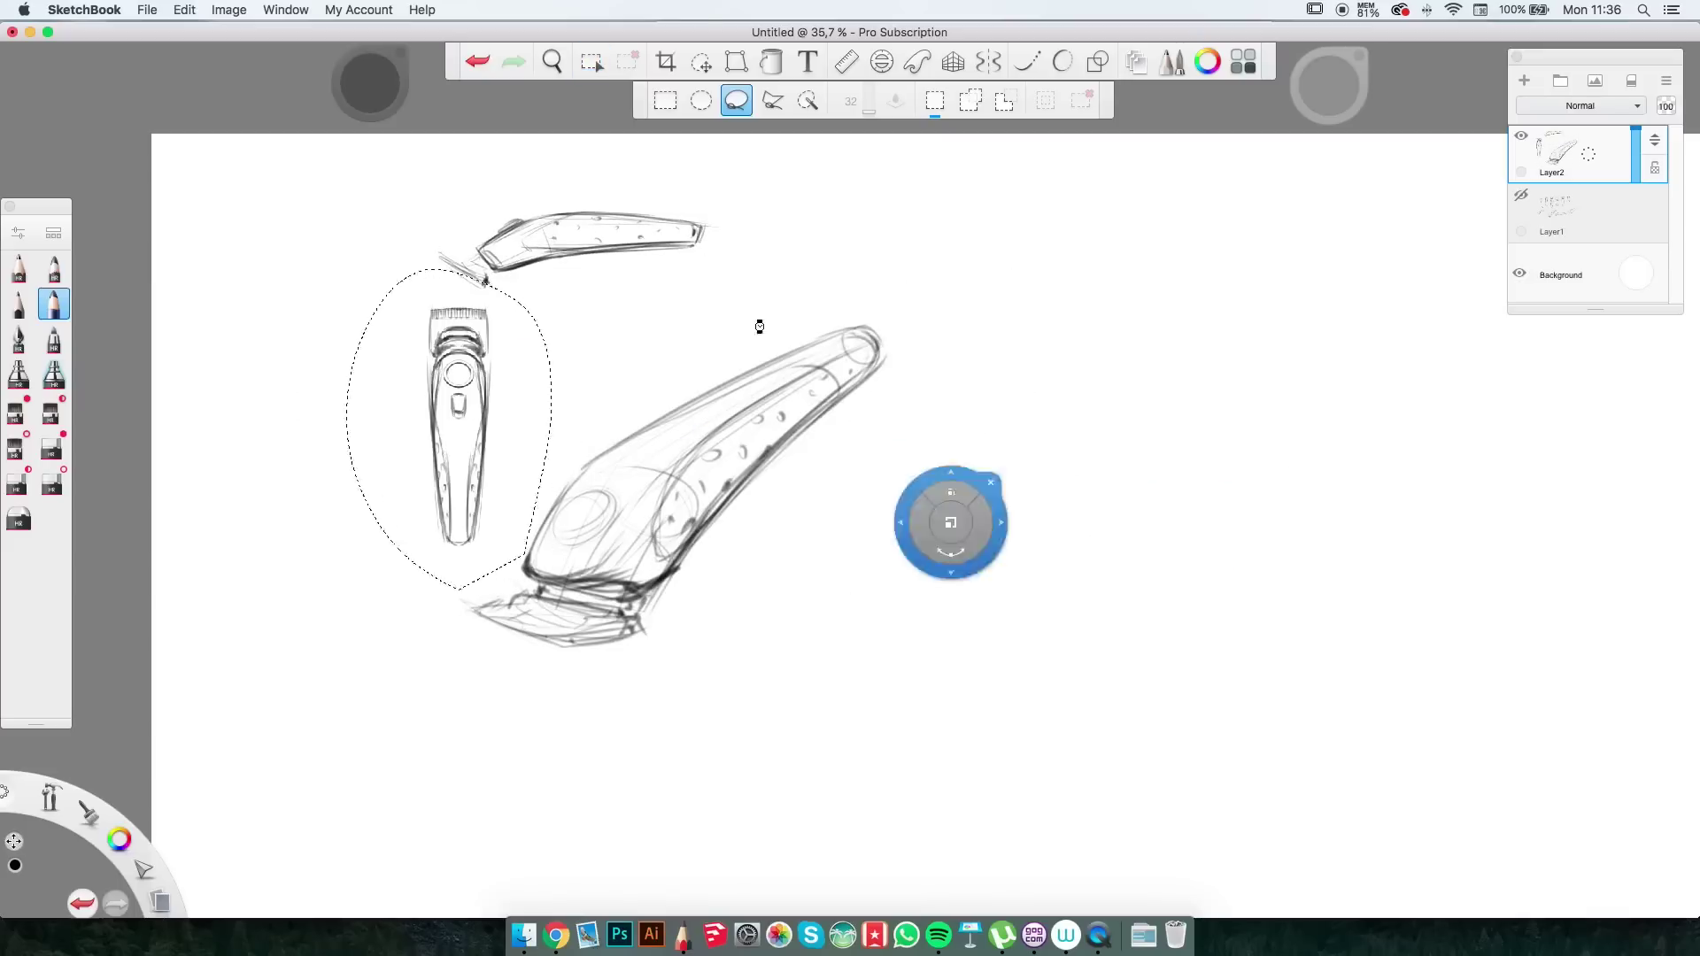
Restore the rearranged layout, paint the diagonal, front and side views blue, and add darker blue strokes.
{"action": "key", "text": "super+shift+z"}
{"action": "key", "text": "super+shift+z"}
{"action": "key", "text": "super+shift+z"}
{"action": "key", "text": "super+shift+z"}
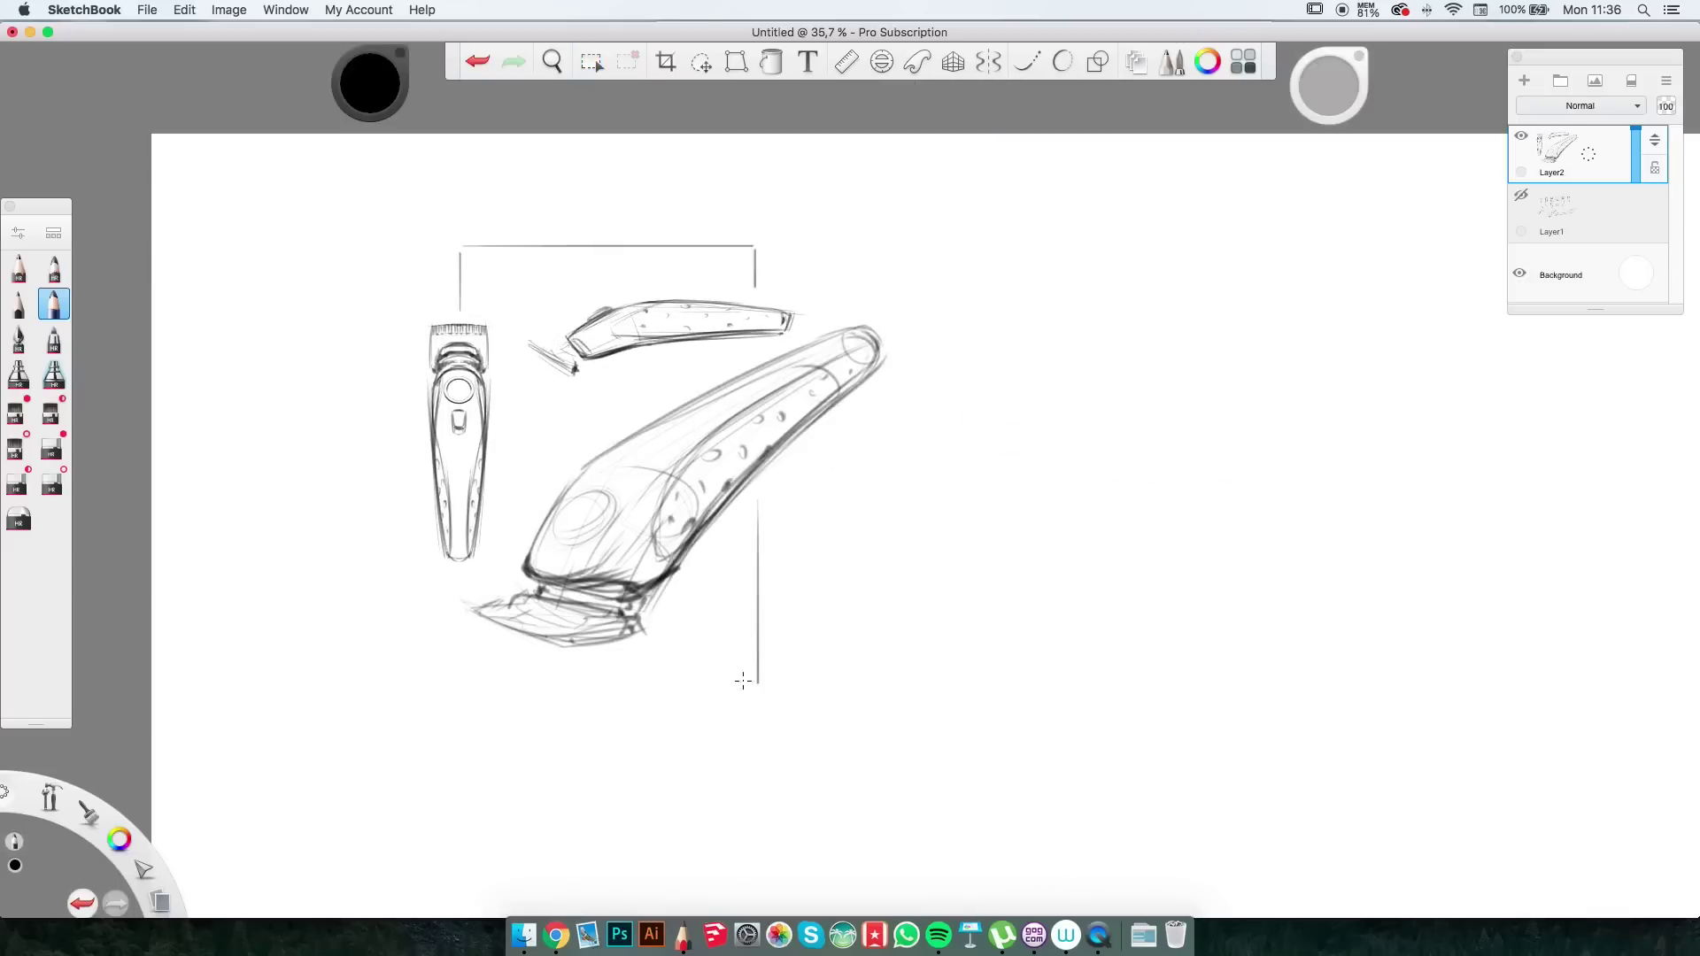
{"action": "scroll", "coordinate": [1130, 414], "scroll_direction": "down", "scroll_amount": 5}
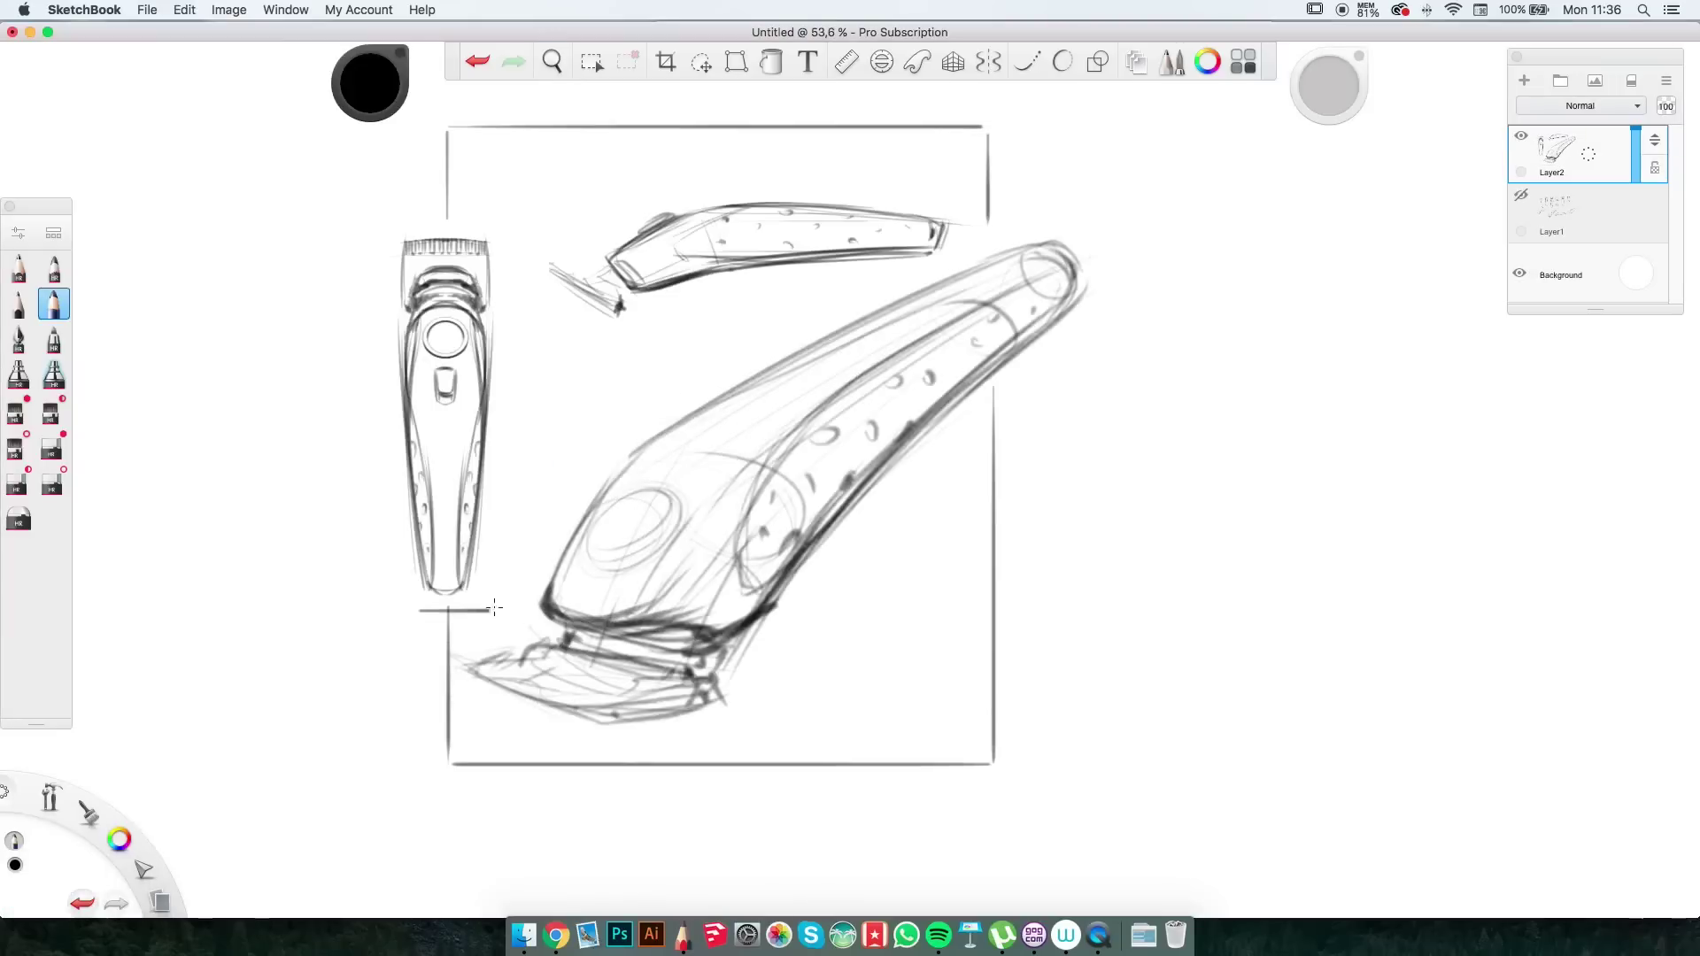
{"action": "scroll", "coordinate": [744, 448], "scroll_direction": "up", "scroll_amount": 2}
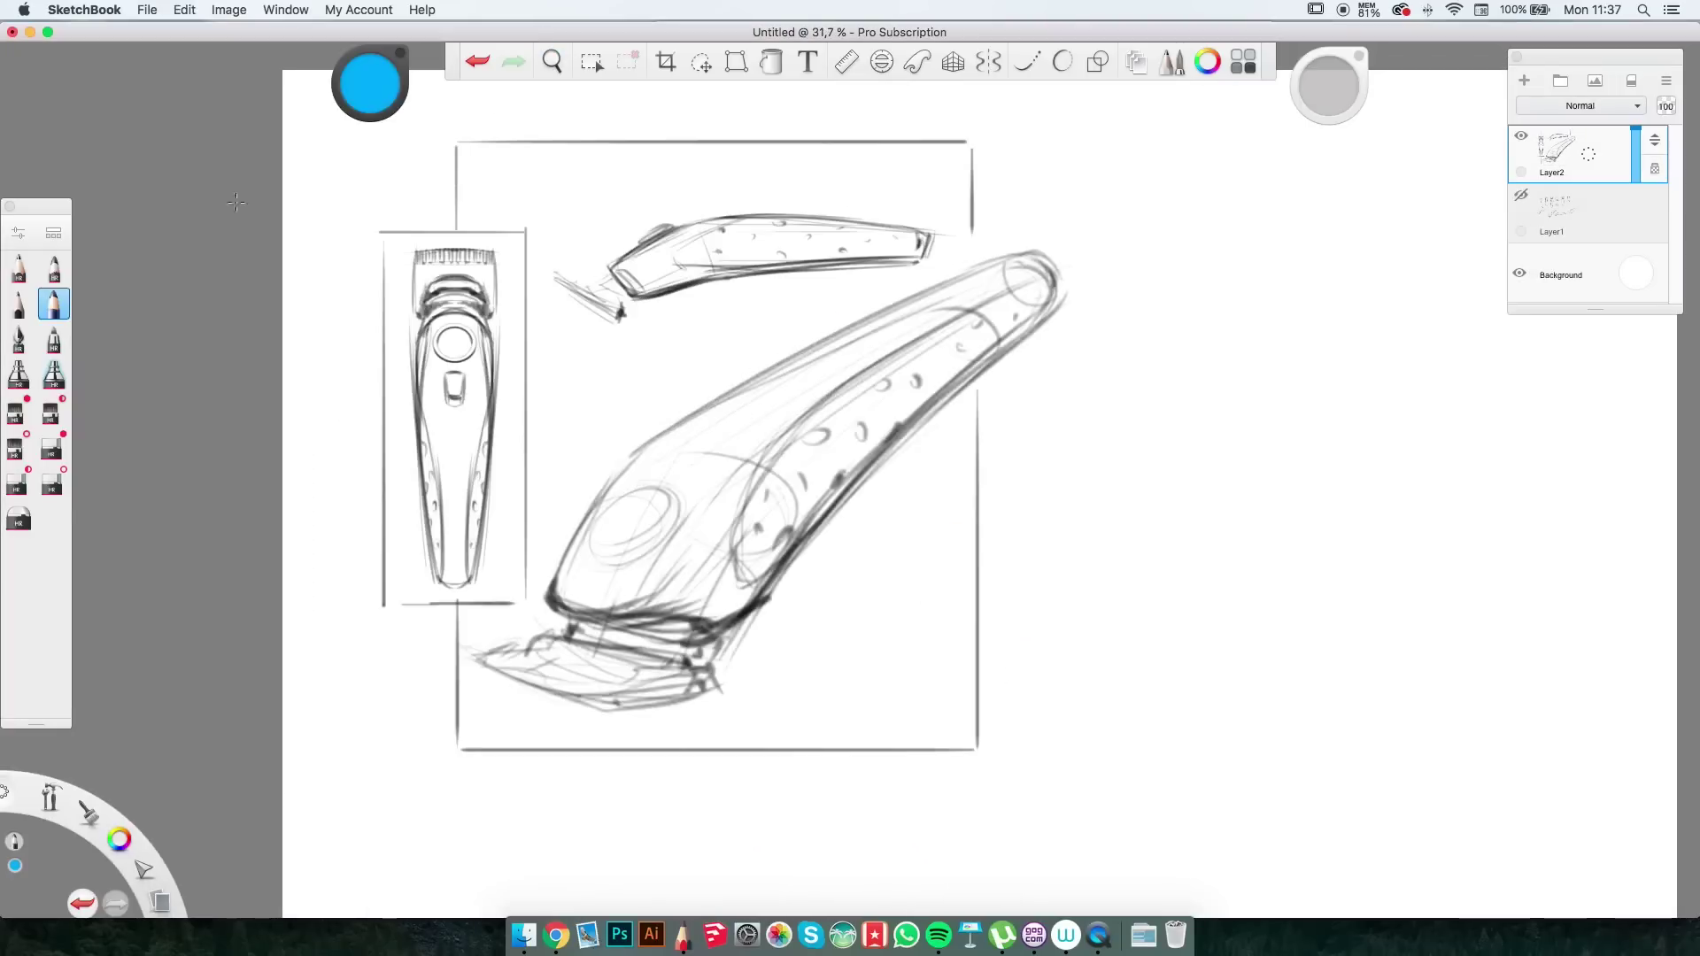
{"action": "mouse_move", "coordinate": [653, 352]}
{"action": "left_mouse_down"}
{"action": "mouse_move", "coordinate": [1018, 283]}
{"action": "mouse_move", "coordinate": [971, 699]}
{"action": "left_mouse_up"}
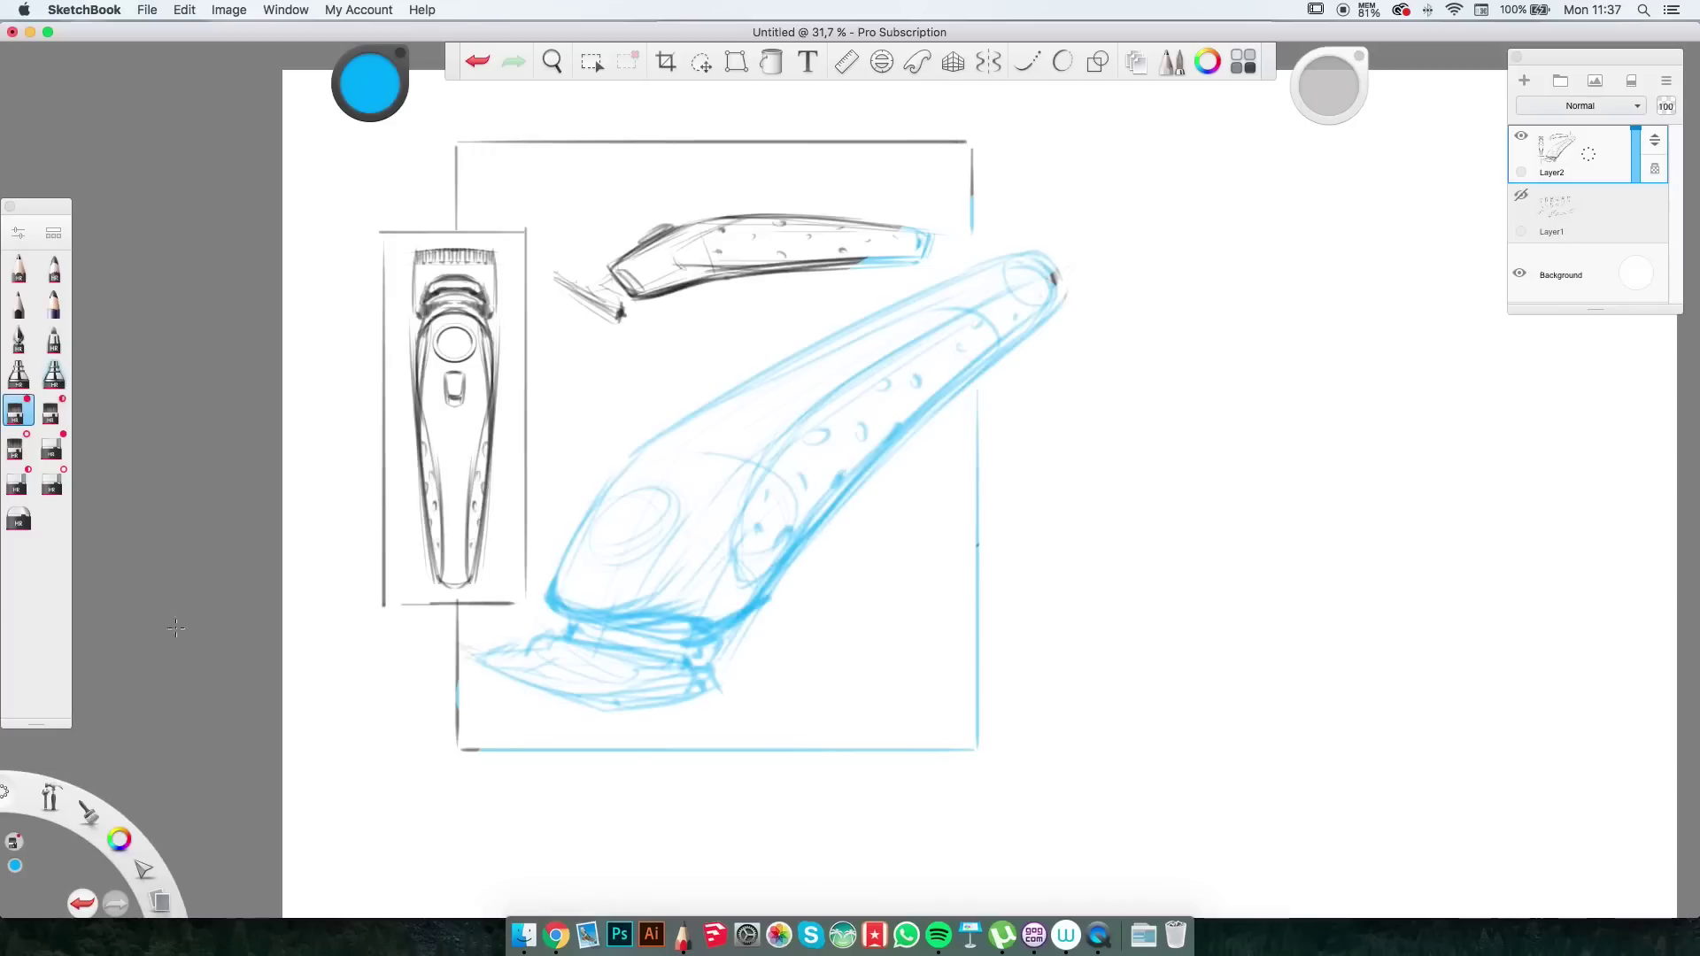
{"action": "mouse_move", "coordinate": [175, 628]}
{"action": "left_mouse_down"}
{"action": "mouse_move", "coordinate": [398, 607]}
{"action": "mouse_move", "coordinate": [451, 177]}
{"action": "mouse_move", "coordinate": [952, 122]}
{"action": "left_mouse_up"}
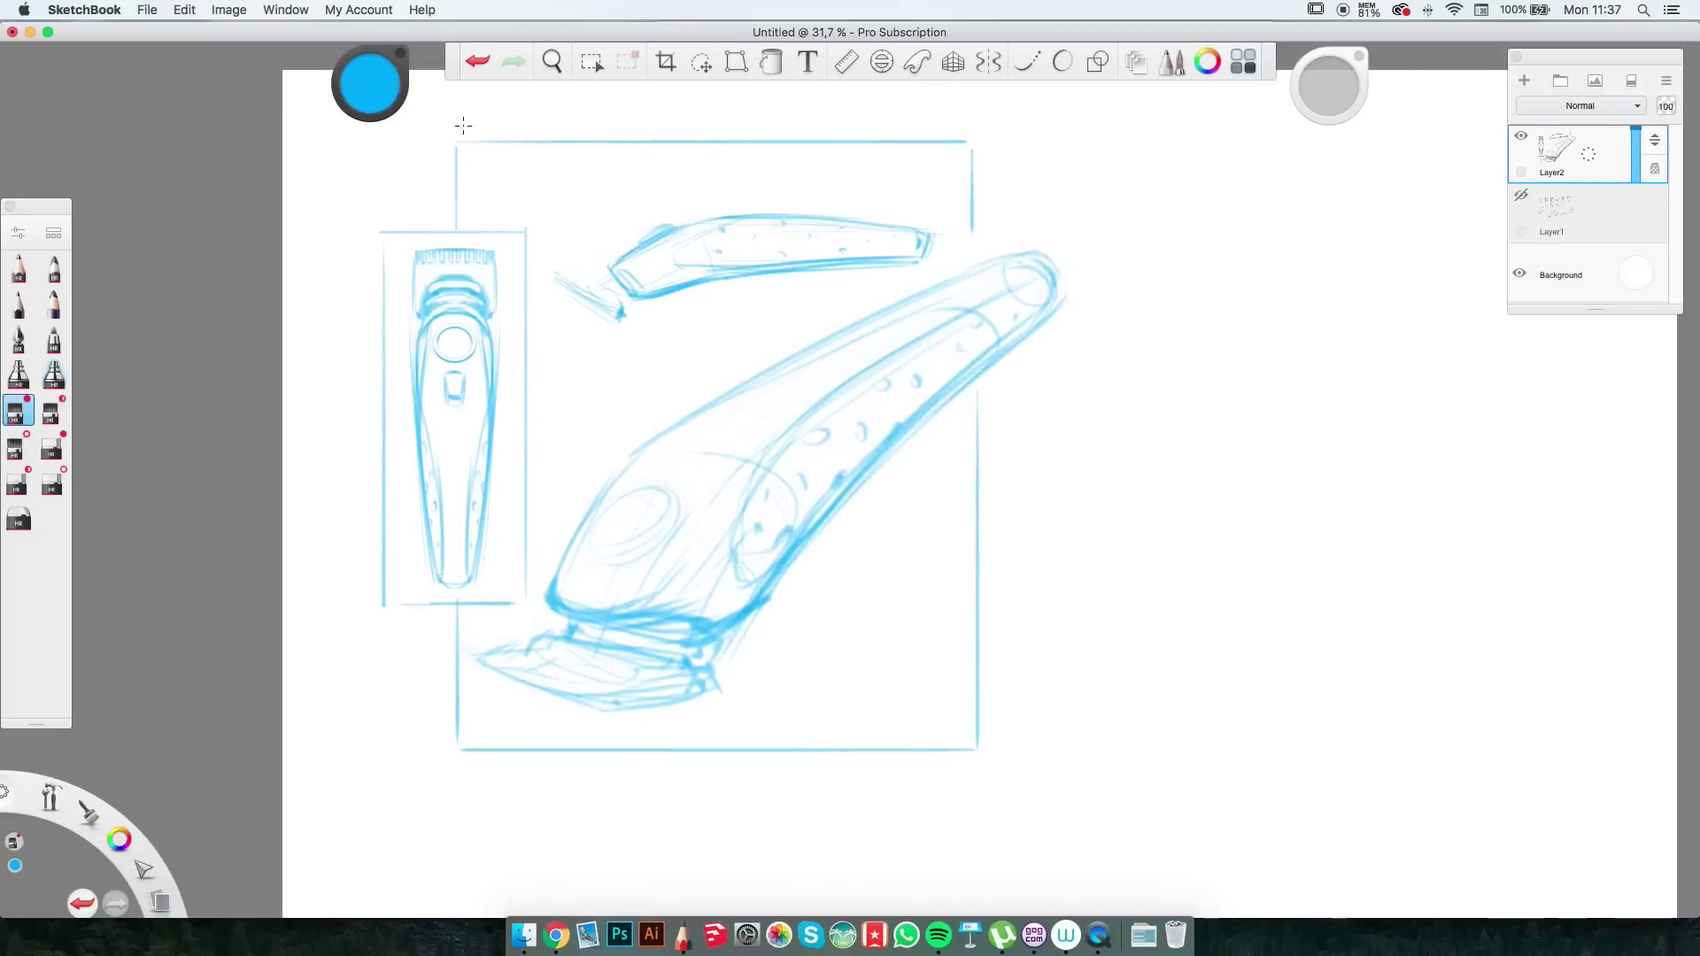
{"action": "left_click_drag", "start_coordinate": [370, 85], "coordinate": [359, 138]}
{"action": "left_click_drag", "start_coordinate": [576, 637], "coordinate": [997, 488]}
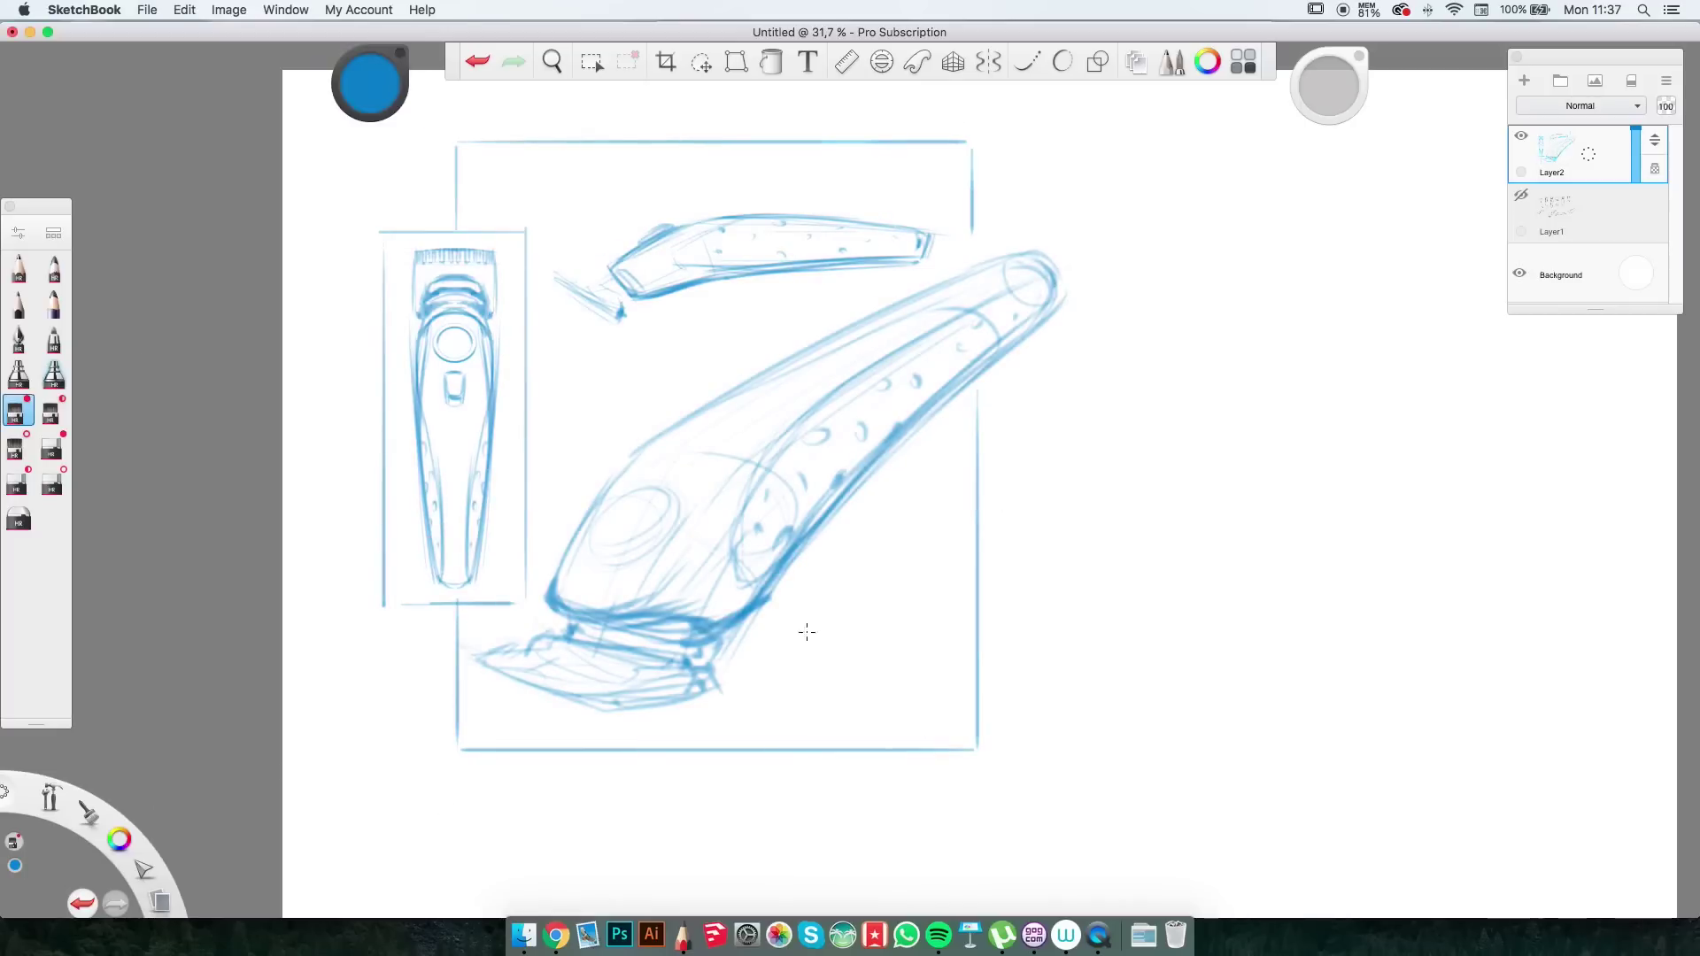
Fade the blue layer to 34 opacity, add a new layer, and pick the pencil with symmetry on.
{"action": "left_click_drag", "start_coordinate": [1634, 133], "coordinate": [1634, 174]}
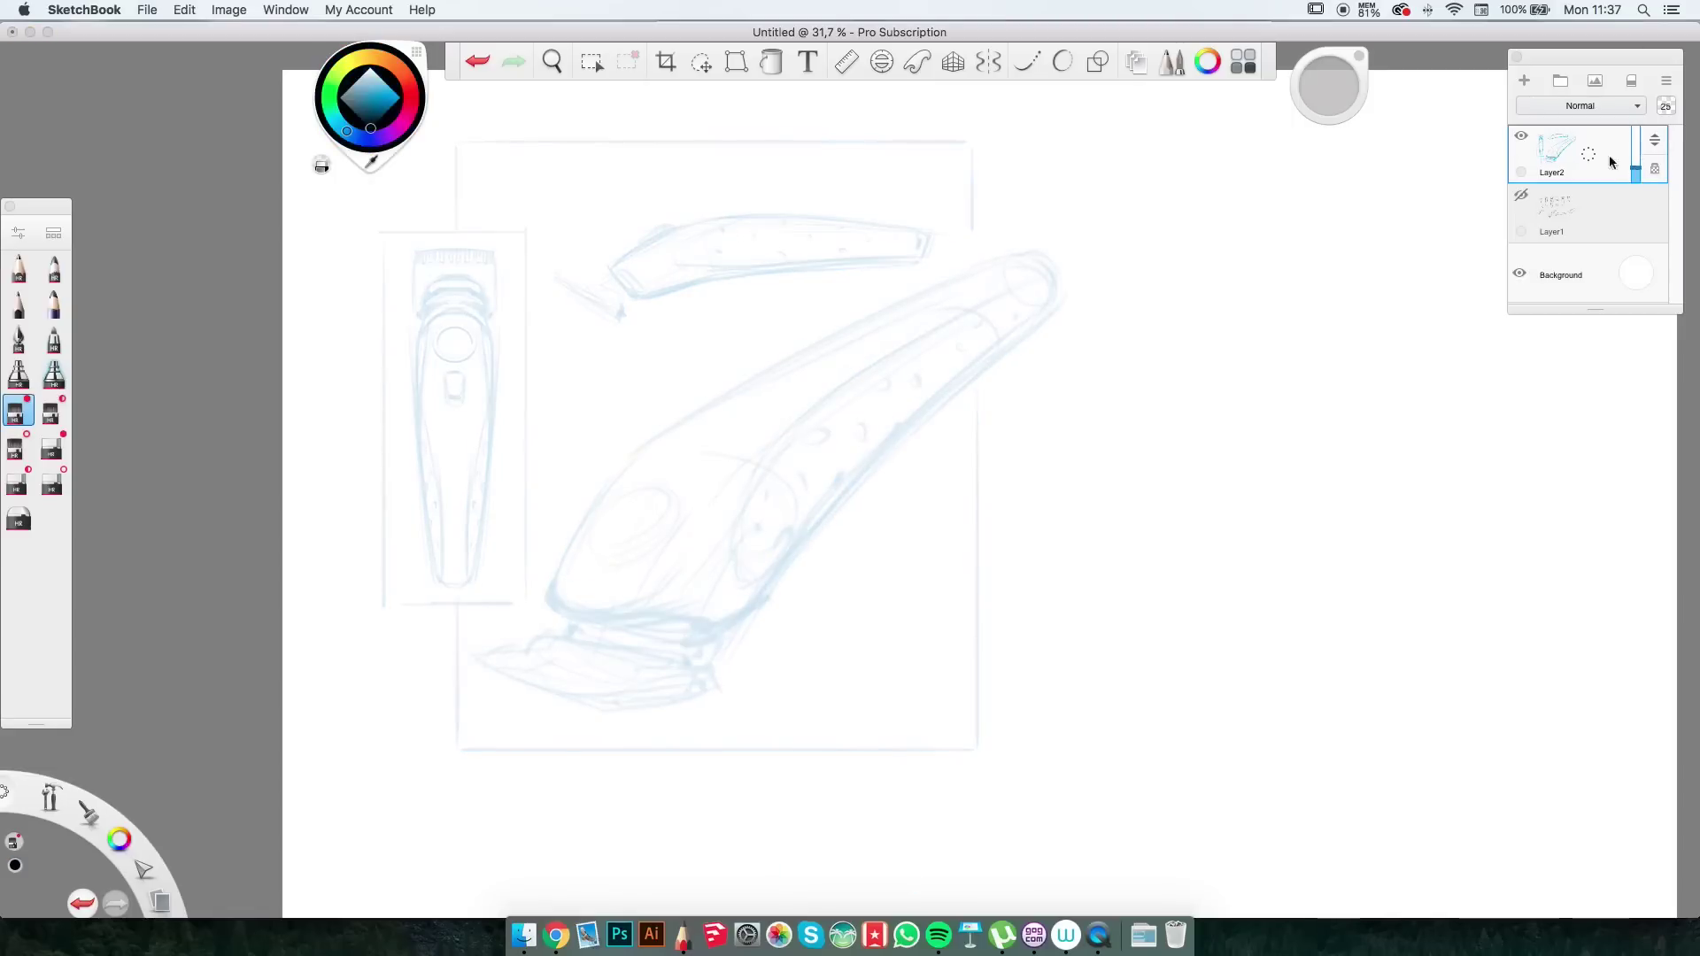
{"action": "left_click", "coordinate": [1524, 80]}
{"action": "key", "text": "space"}
{"action": "left_click_drag", "start_coordinate": [775, 412], "coordinate": [981, 492]}
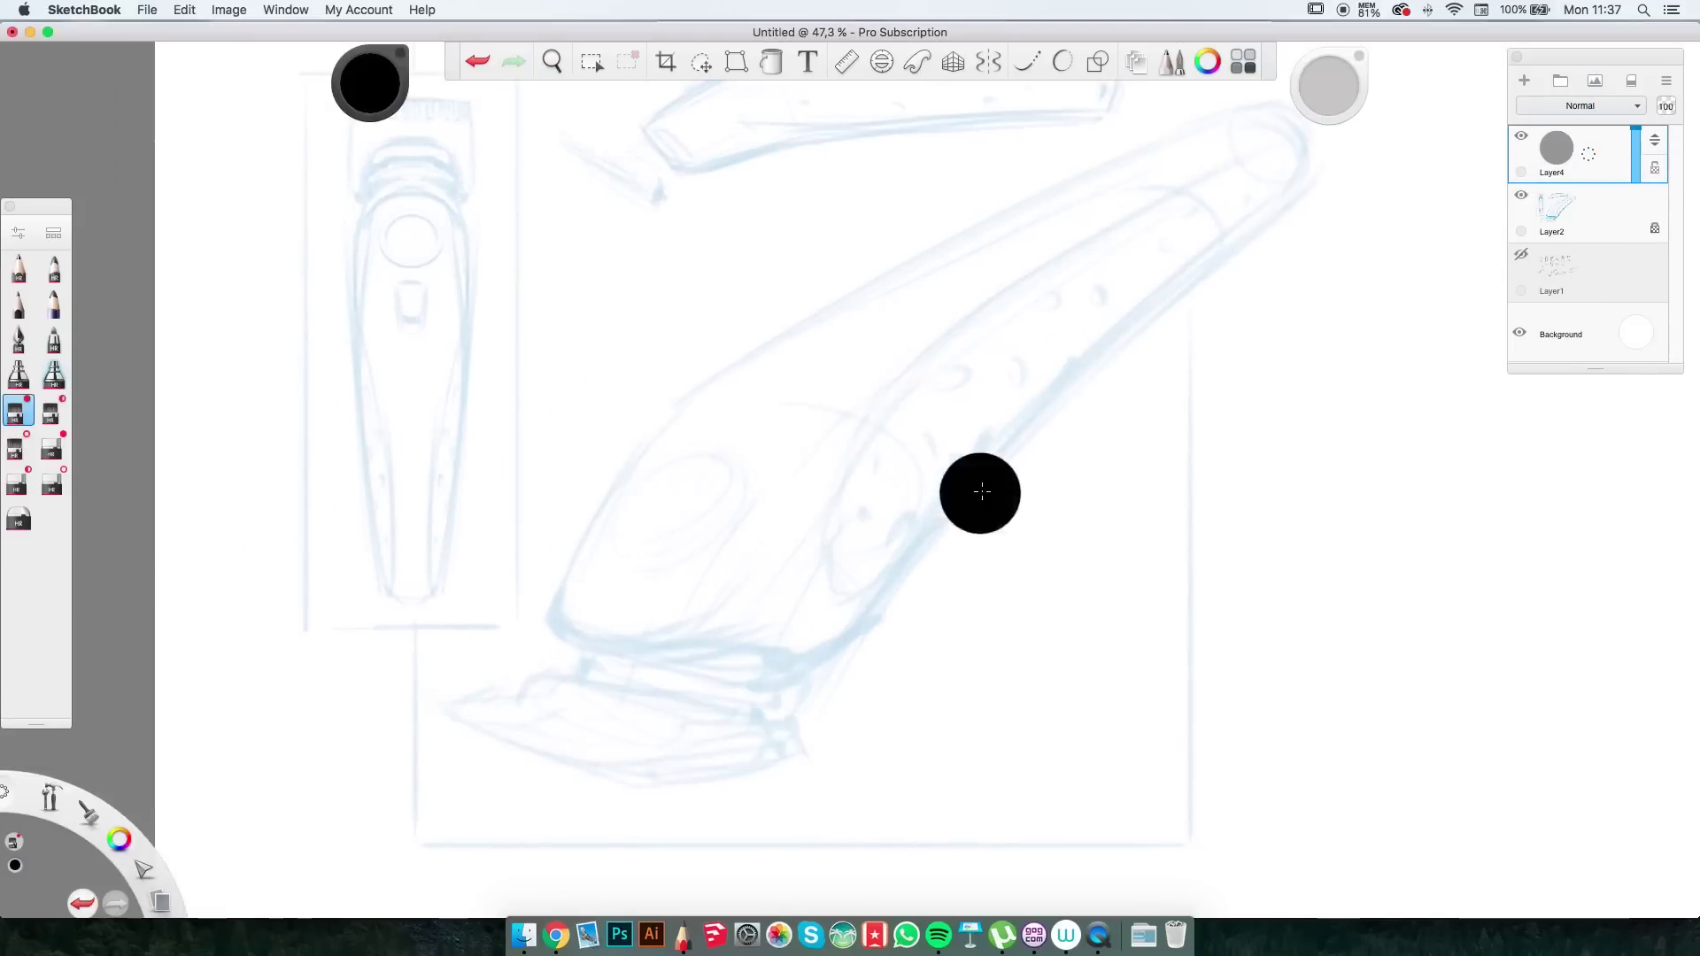
{"action": "left_click", "coordinate": [25, 278]}
{"action": "key", "text": "y"}
Draw long curved mirrored side outlines of the front-view body, erasing the first short attempt.
{"action": "scroll", "coordinate": [938, 300], "scroll_direction": "up", "scroll_amount": 5}
{"action": "mouse_move", "coordinate": [1028, 274]}
{"action": "left_mouse_down"}
{"action": "mouse_move", "coordinate": [1055, 588]}
{"action": "mouse_move", "coordinate": [809, 461]}
{"action": "left_mouse_up"}
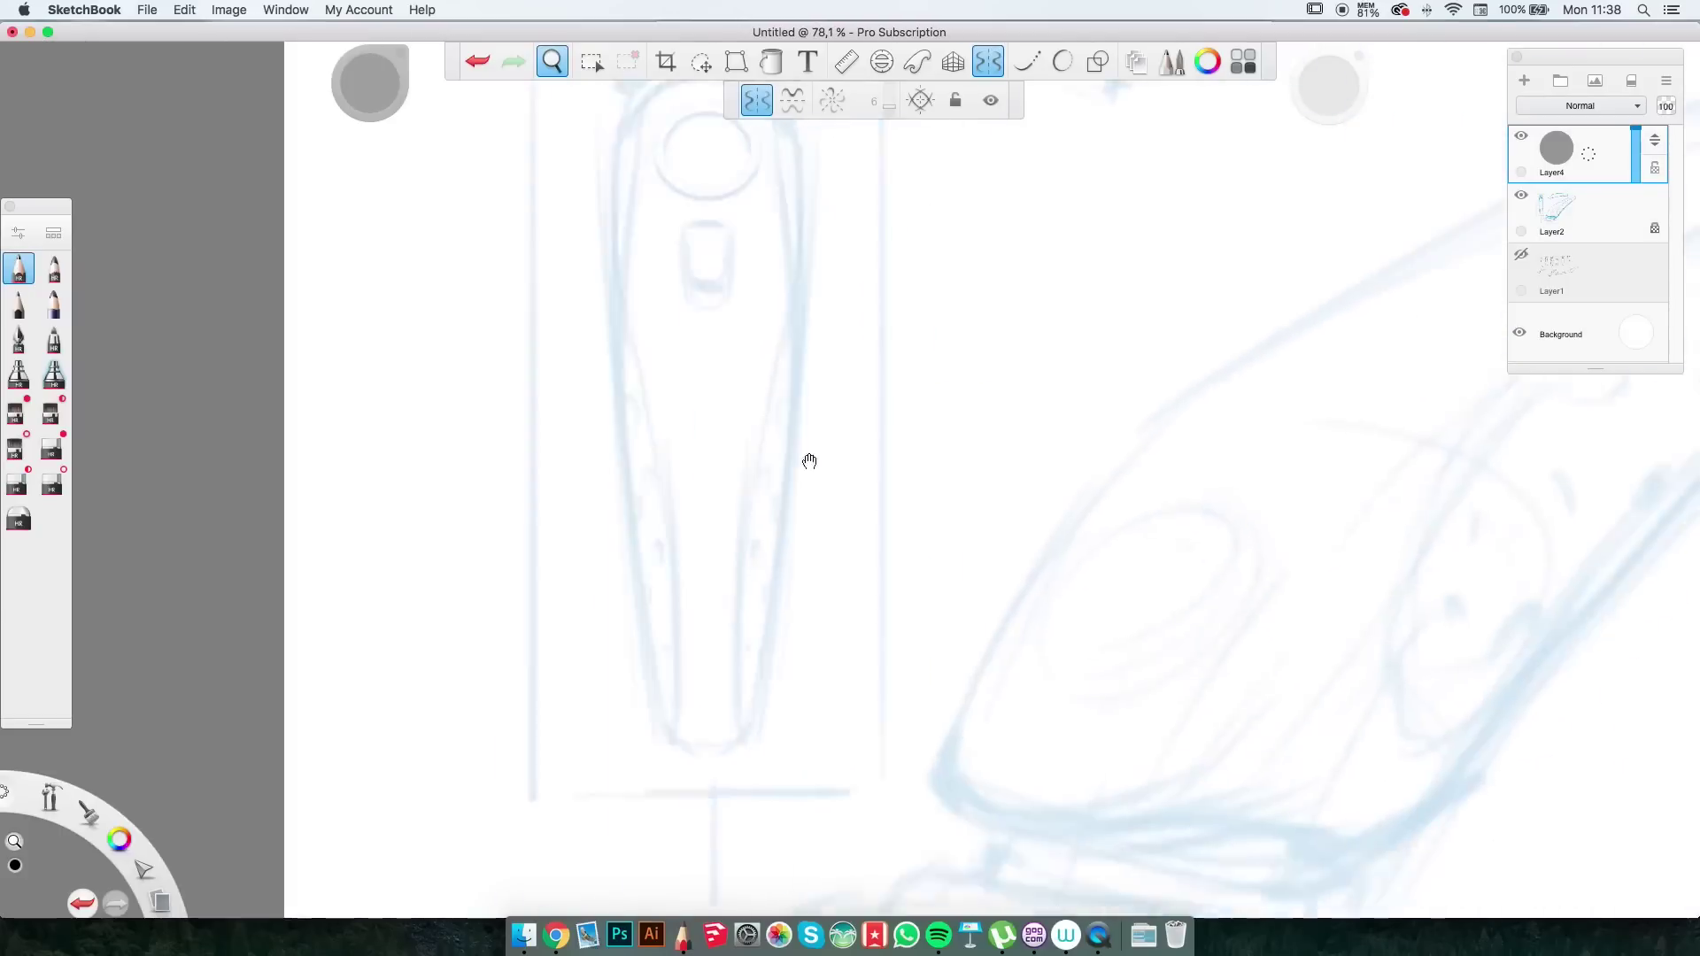
{"action": "mouse_move", "coordinate": [569, 826]}
{"action": "left_mouse_down"}
{"action": "mouse_move", "coordinate": [532, 645]}
{"action": "mouse_move", "coordinate": [520, 114]}
{"action": "left_mouse_up"}
{"action": "key", "text": "super+z"}
{"action": "scroll", "coordinate": [705, 297], "scroll_direction": "up", "scroll_amount": 4}
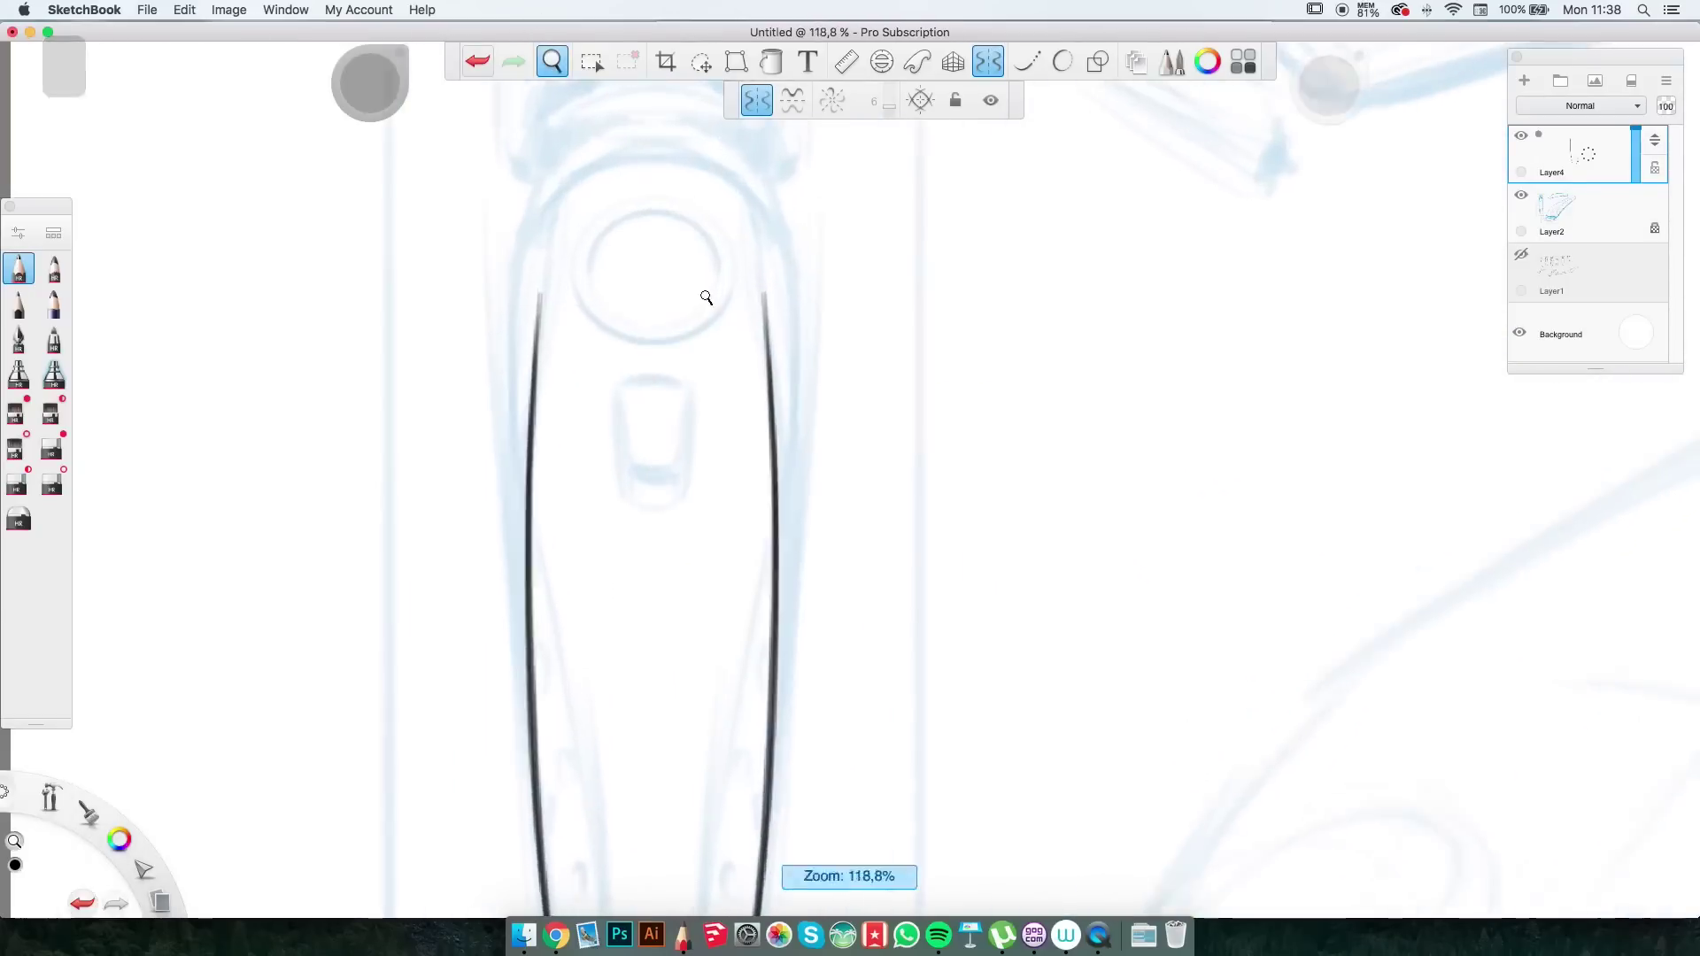
{"action": "key", "text": "s"}
{"action": "left_click_drag", "start_coordinate": [534, 297], "coordinate": [536, 683]}
{"action": "key", "text": "e"}
{"action": "left_click_drag", "start_coordinate": [537, 903], "coordinate": [543, 134]}
{"action": "left_click_drag", "start_coordinate": [763, 907], "coordinate": [758, 134]}
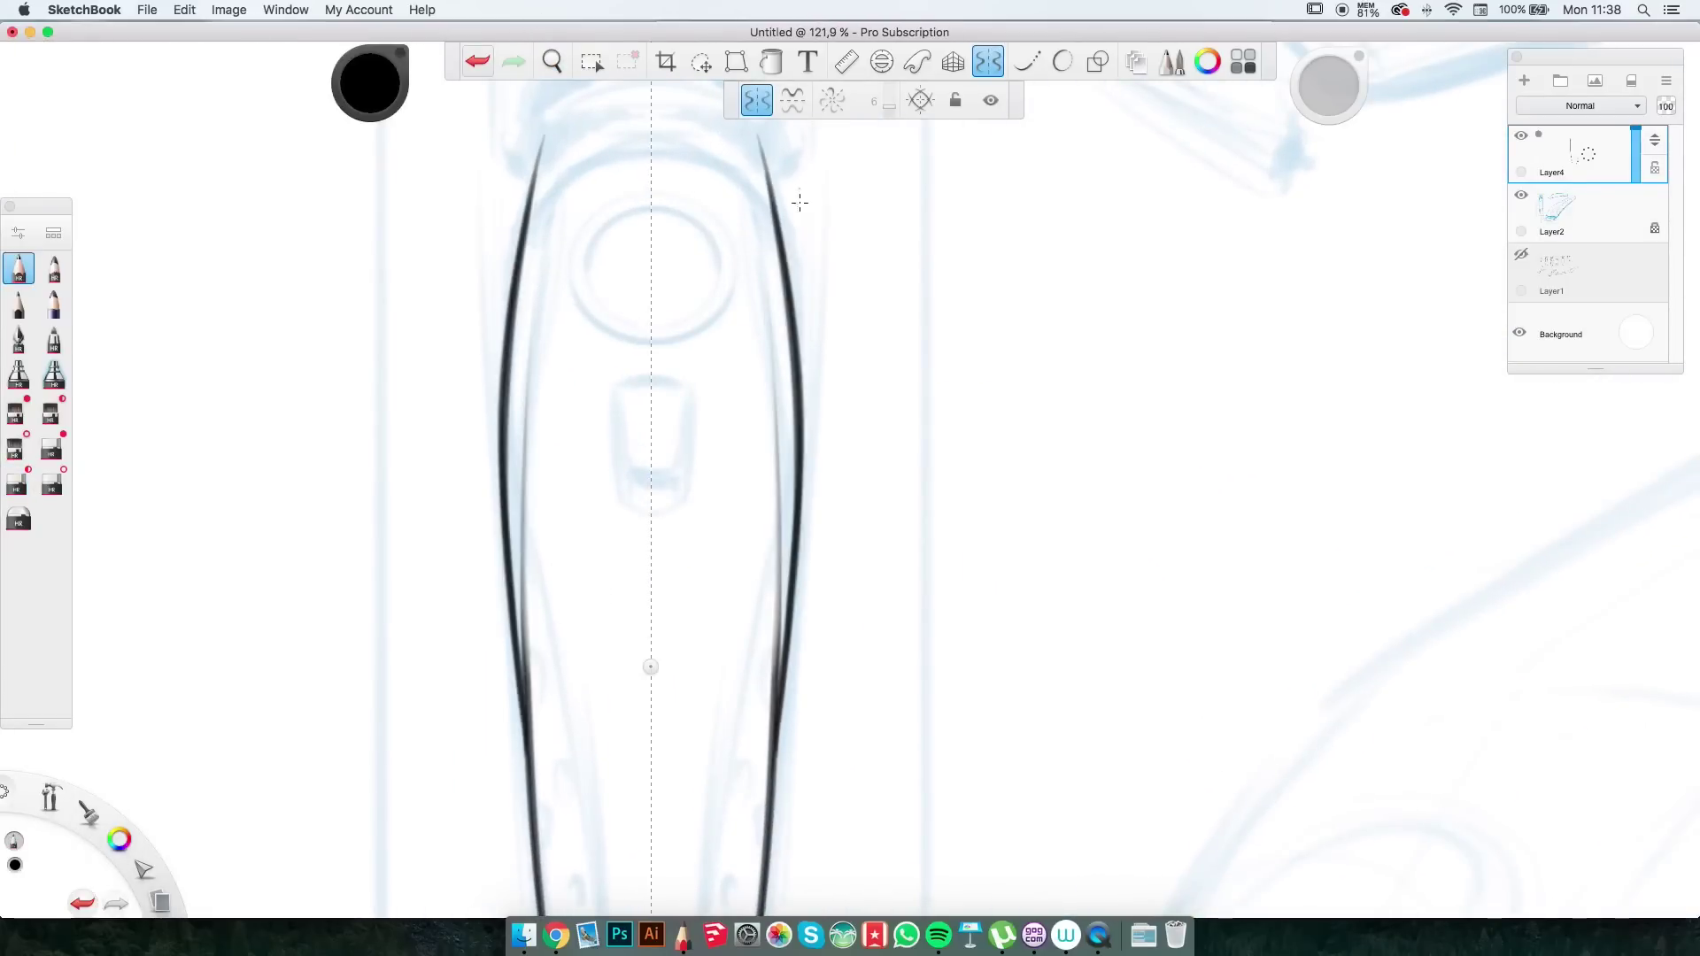
{"action": "left_click", "coordinate": [882, 65]}
{"action": "scroll", "coordinate": [895, 342], "scroll_direction": "up", "scroll_amount": 5}
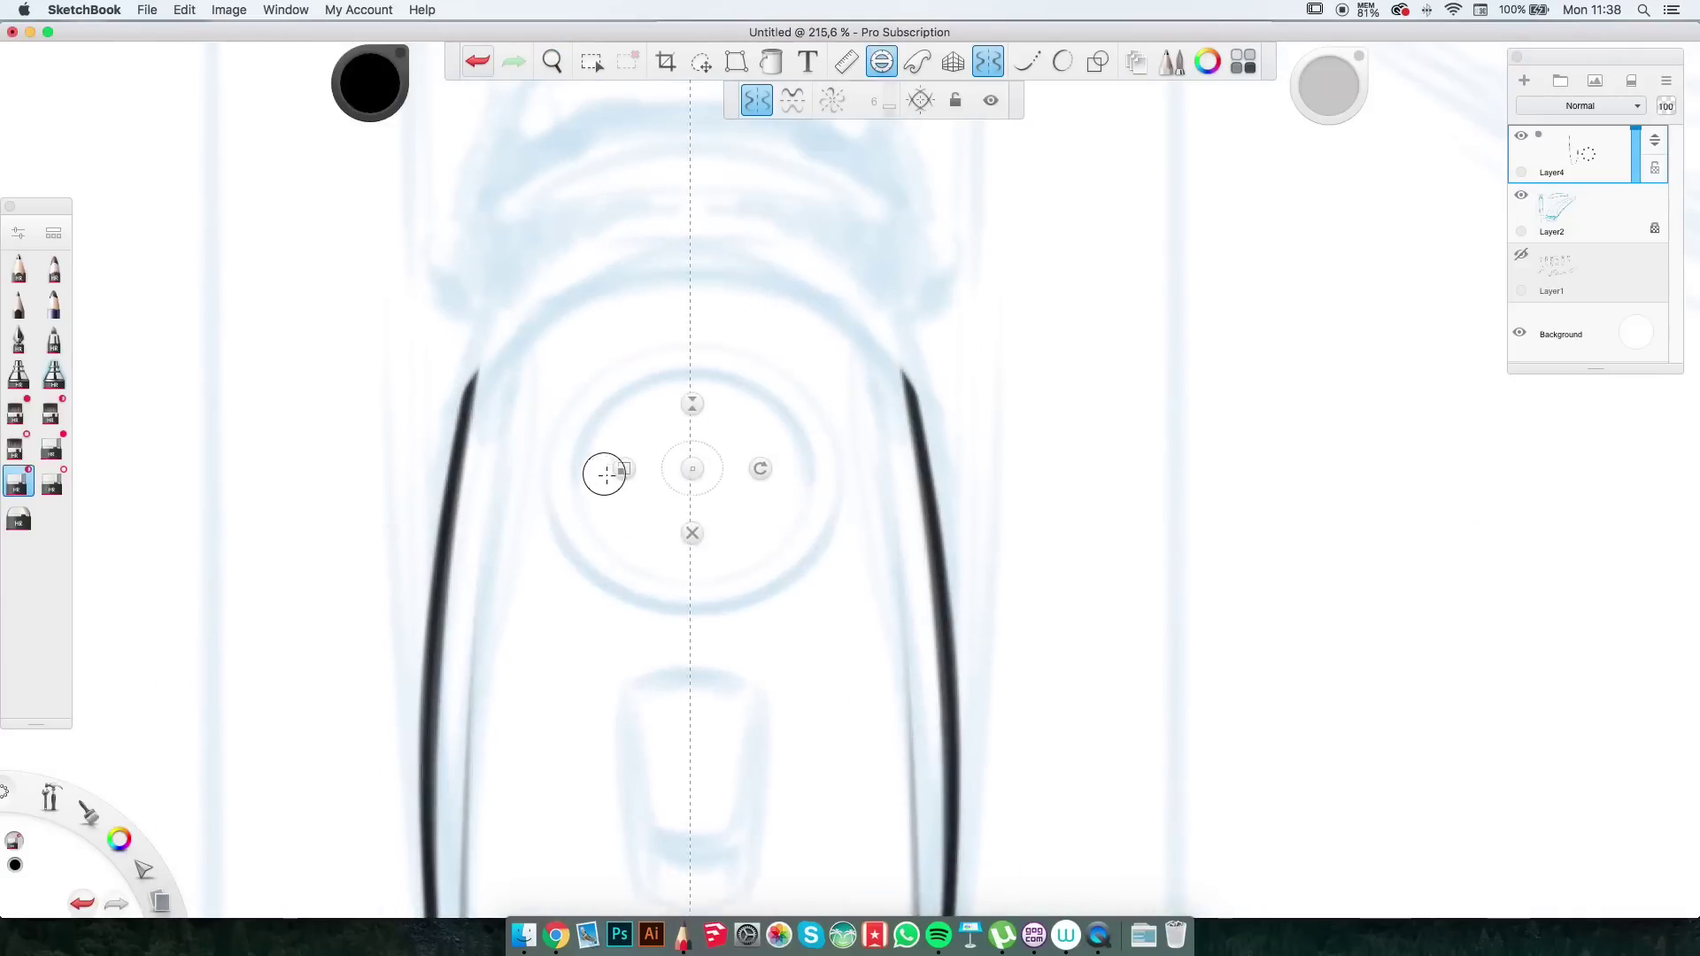
Fit the Ellipse guide to the body's width, then trace and darken its rounded top arc.
{"action": "left_click_drag", "start_coordinate": [701, 221], "coordinate": [698, 227]}
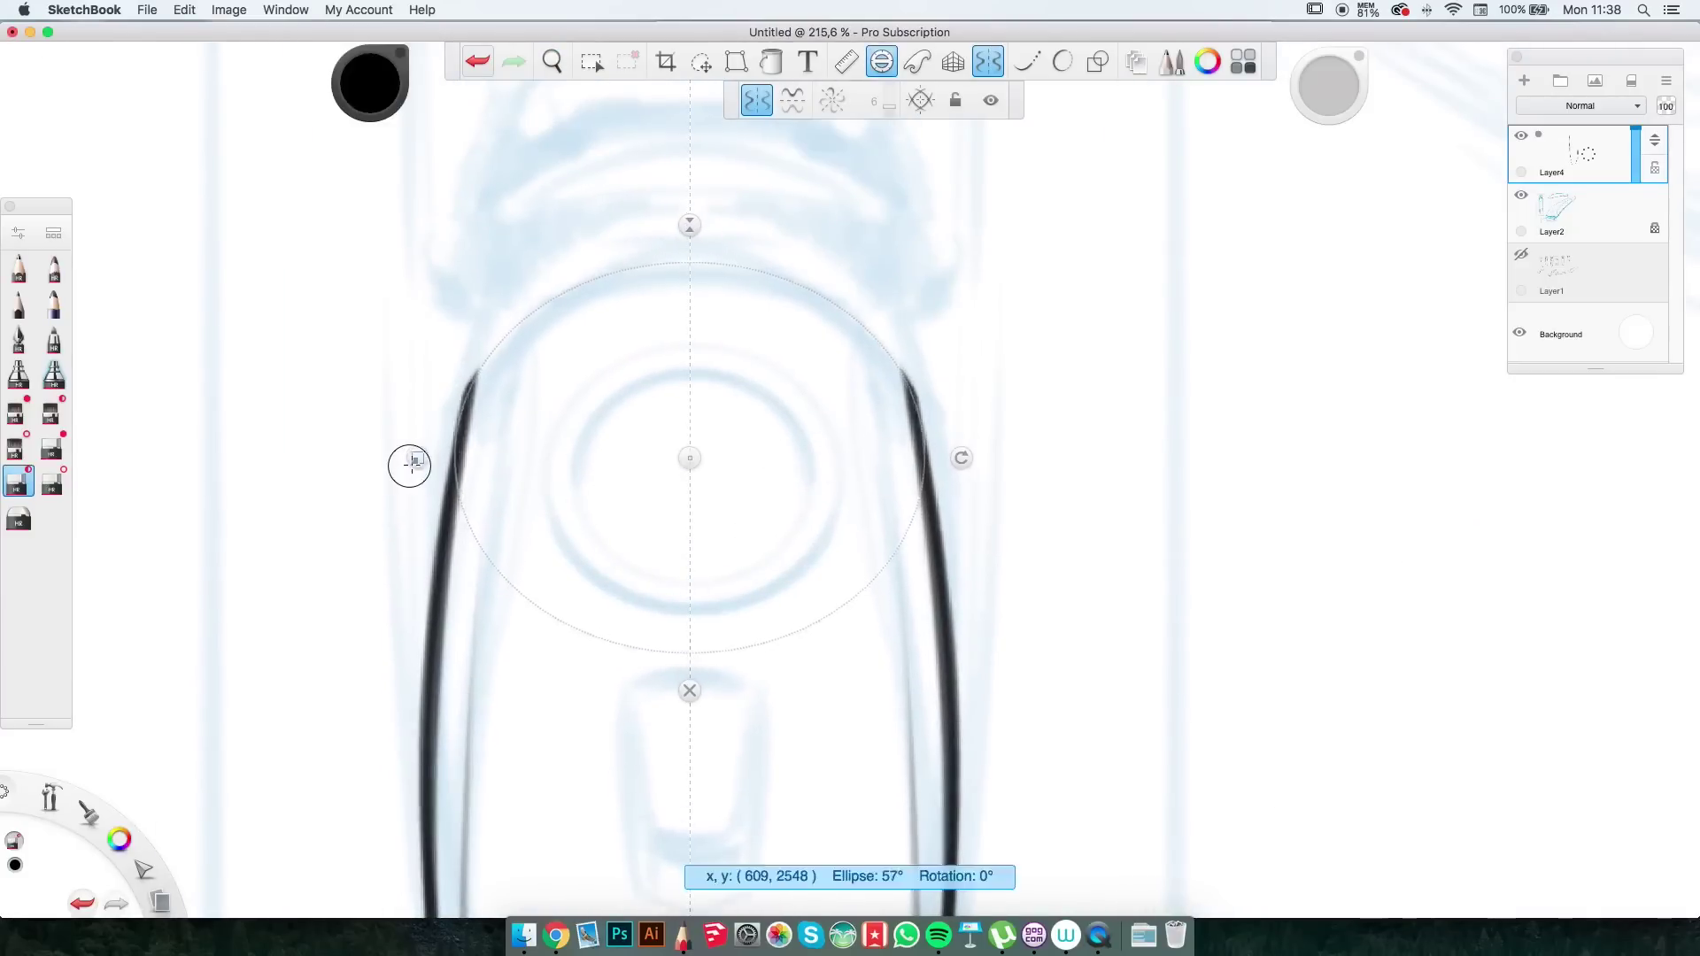
{"action": "key", "text": "e"}
{"action": "mouse_move", "coordinate": [460, 483]}
{"action": "left_mouse_down"}
{"action": "mouse_move", "coordinate": [916, 394]}
{"action": "mouse_move", "coordinate": [498, 407]}
{"action": "left_mouse_up"}
{"action": "left_click_drag", "start_coordinate": [681, 438], "coordinate": [679, 376]}
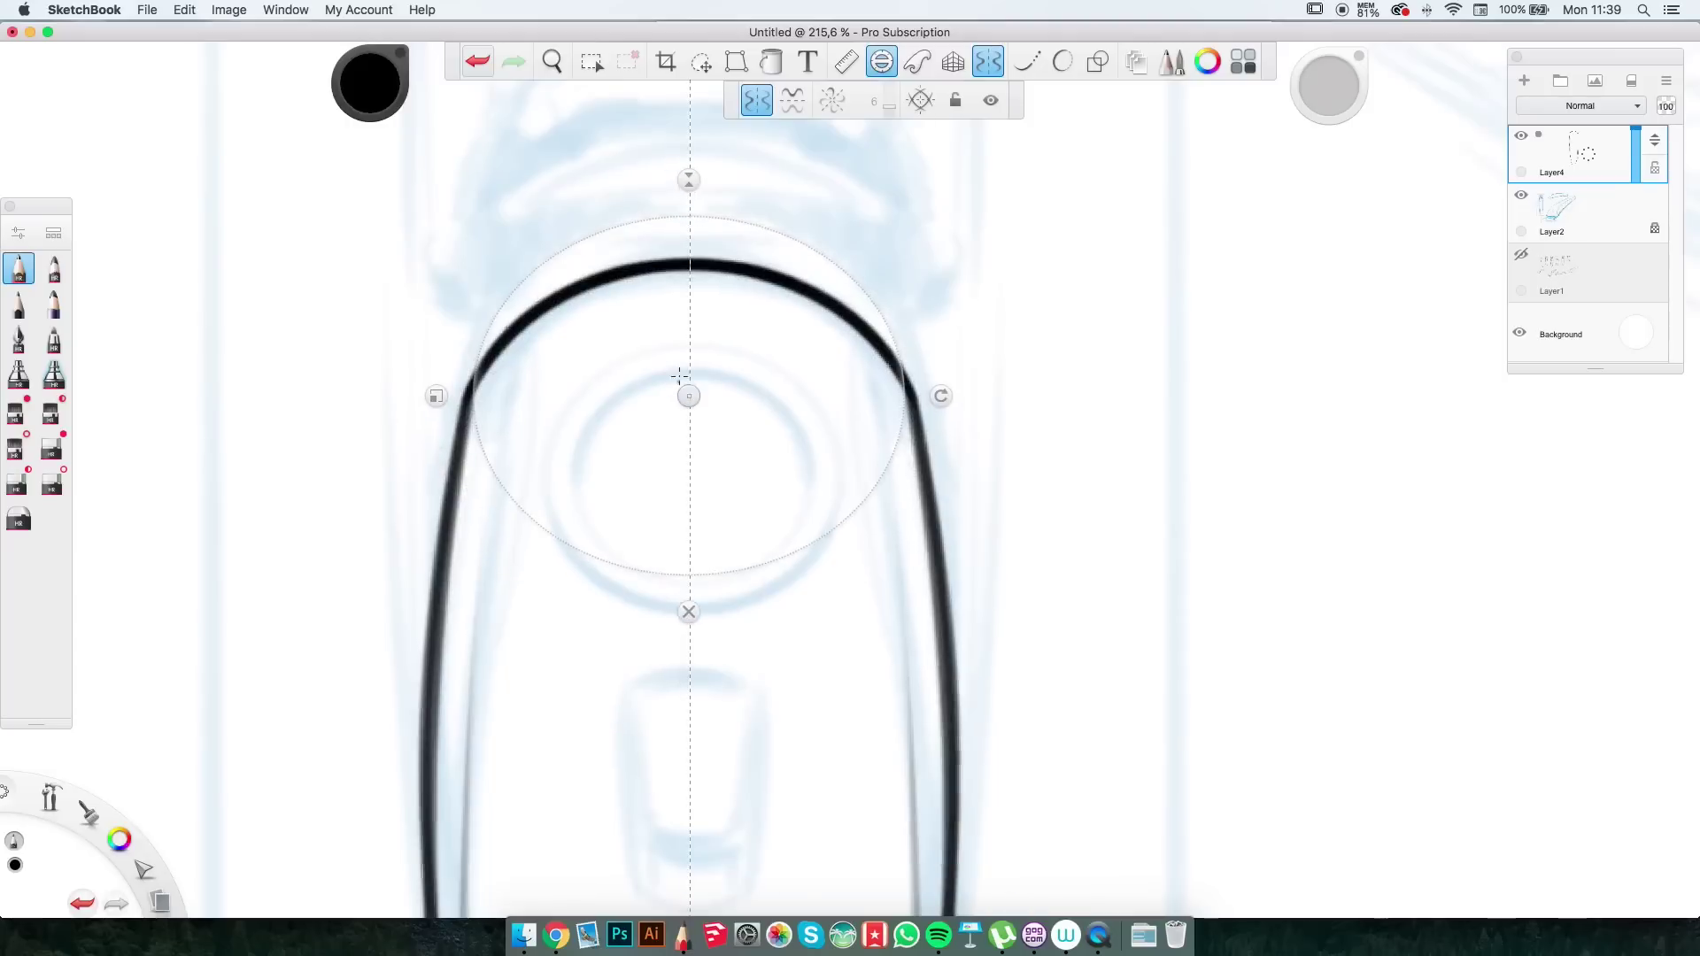
{"action": "left_click_drag", "start_coordinate": [888, 400], "coordinate": [496, 389]}
Move the ellipse higher and draw stacked grey arcs for the trimmer head.
{"action": "left_click_drag", "start_coordinate": [689, 396], "coordinate": [676, 335]}
{"action": "scroll", "coordinate": [994, 668], "scroll_direction": "down", "scroll_amount": 2}
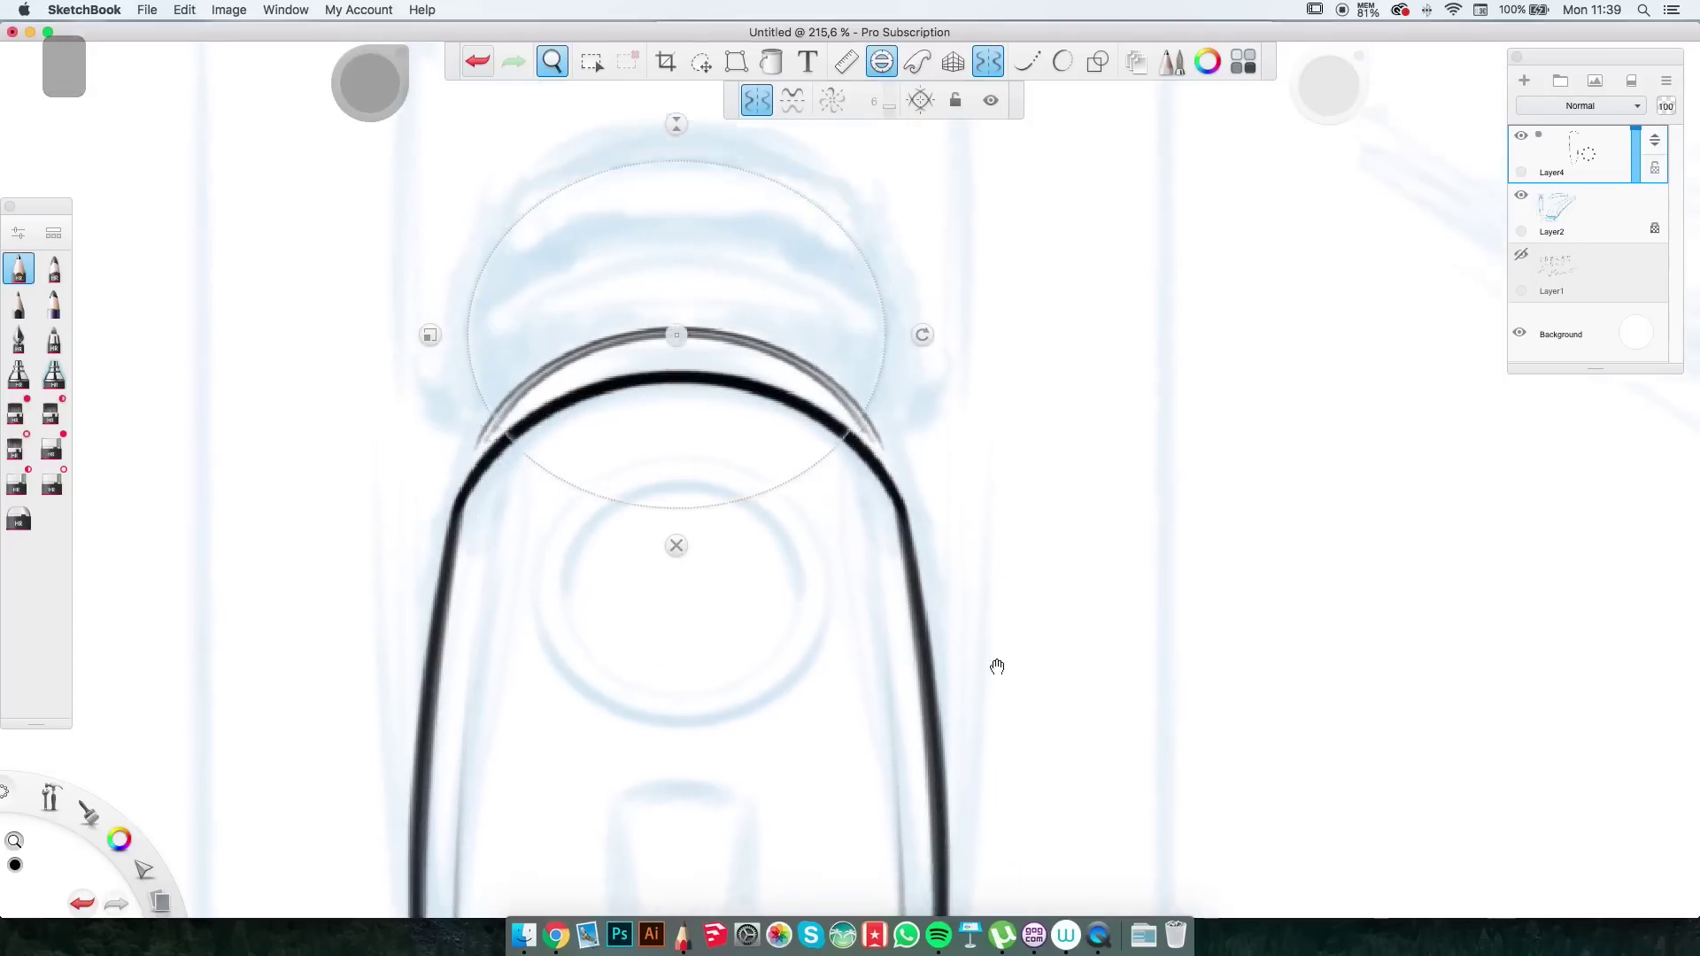
{"action": "left_click_drag", "start_coordinate": [806, 607], "coordinate": [774, 637]}
{"action": "left_click_drag", "start_coordinate": [677, 335], "coordinate": [667, 508]}
{"action": "left_click_drag", "start_coordinate": [797, 372], "coordinate": [532, 381]}
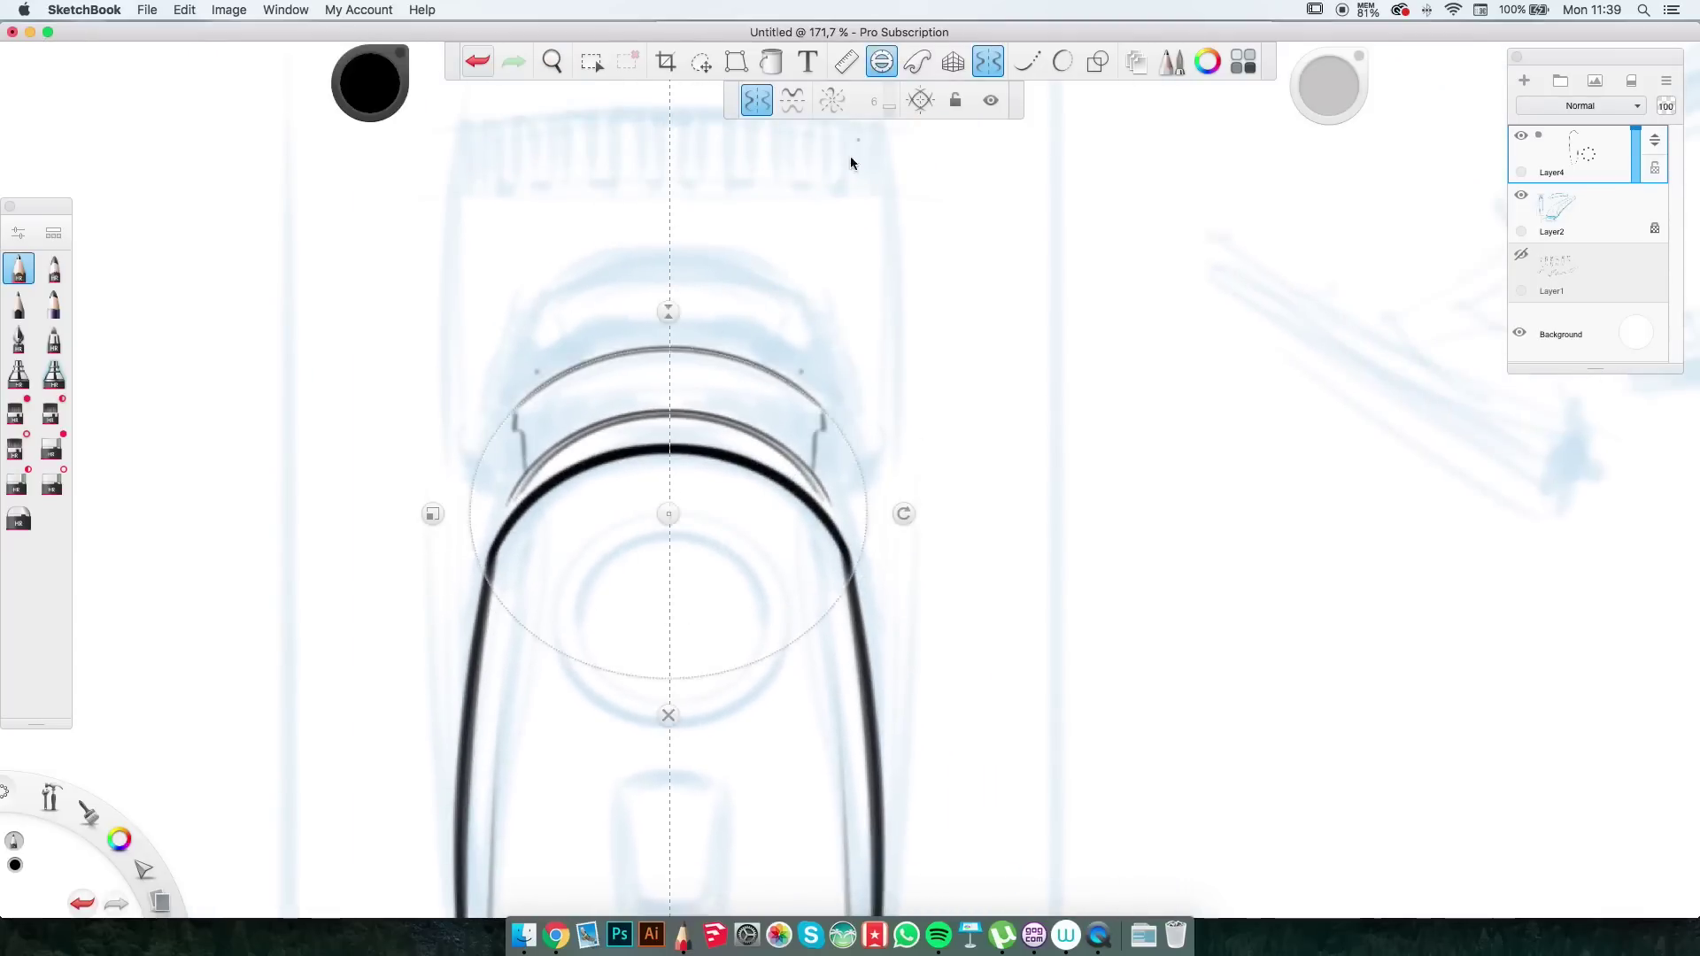
{"action": "left_click_drag", "start_coordinate": [668, 508], "coordinate": [669, 484]}
{"action": "left_click_drag", "start_coordinate": [801, 367], "coordinate": [682, 363]}
Draw the boxy blade top and refine the head's mirrored side edges.
{"action": "left_click_drag", "start_coordinate": [669, 485], "coordinate": [669, 435]}
{"action": "left_click_drag", "start_coordinate": [800, 389], "coordinate": [669, 264]}
{"action": "left_click_drag", "start_coordinate": [816, 318], "coordinate": [886, 265]}
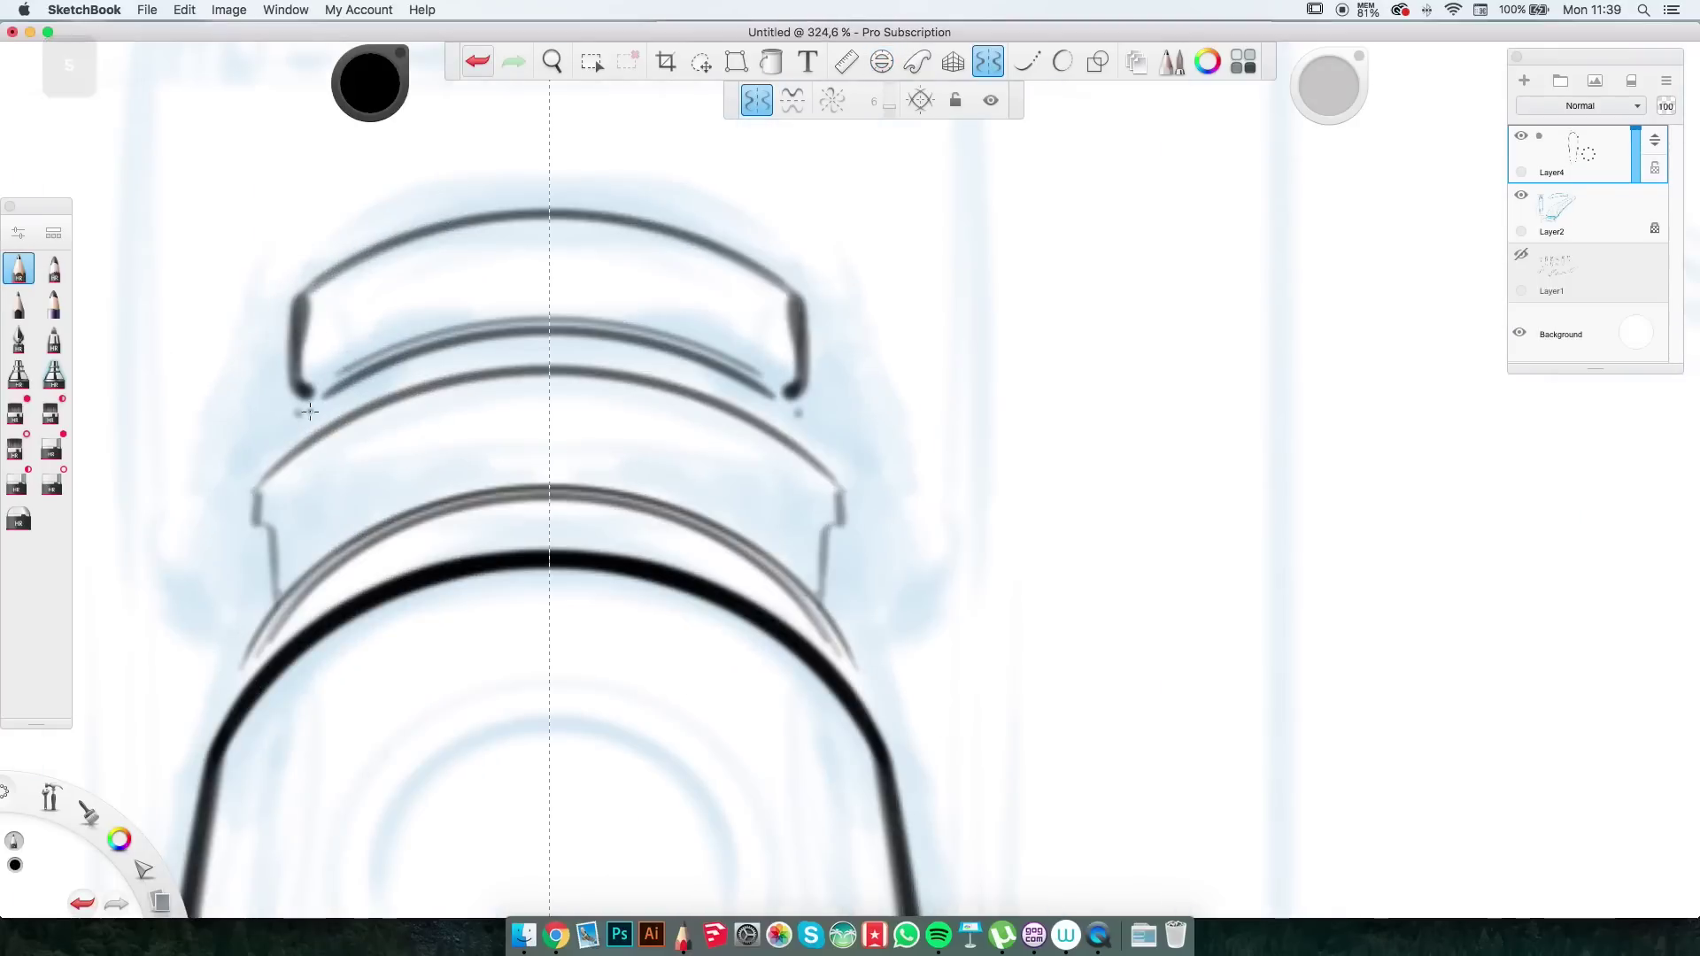
{"action": "left_click_drag", "start_coordinate": [310, 434], "coordinate": [303, 389]}
{"action": "left_click_drag", "start_coordinate": [254, 486], "coordinate": [259, 660]}
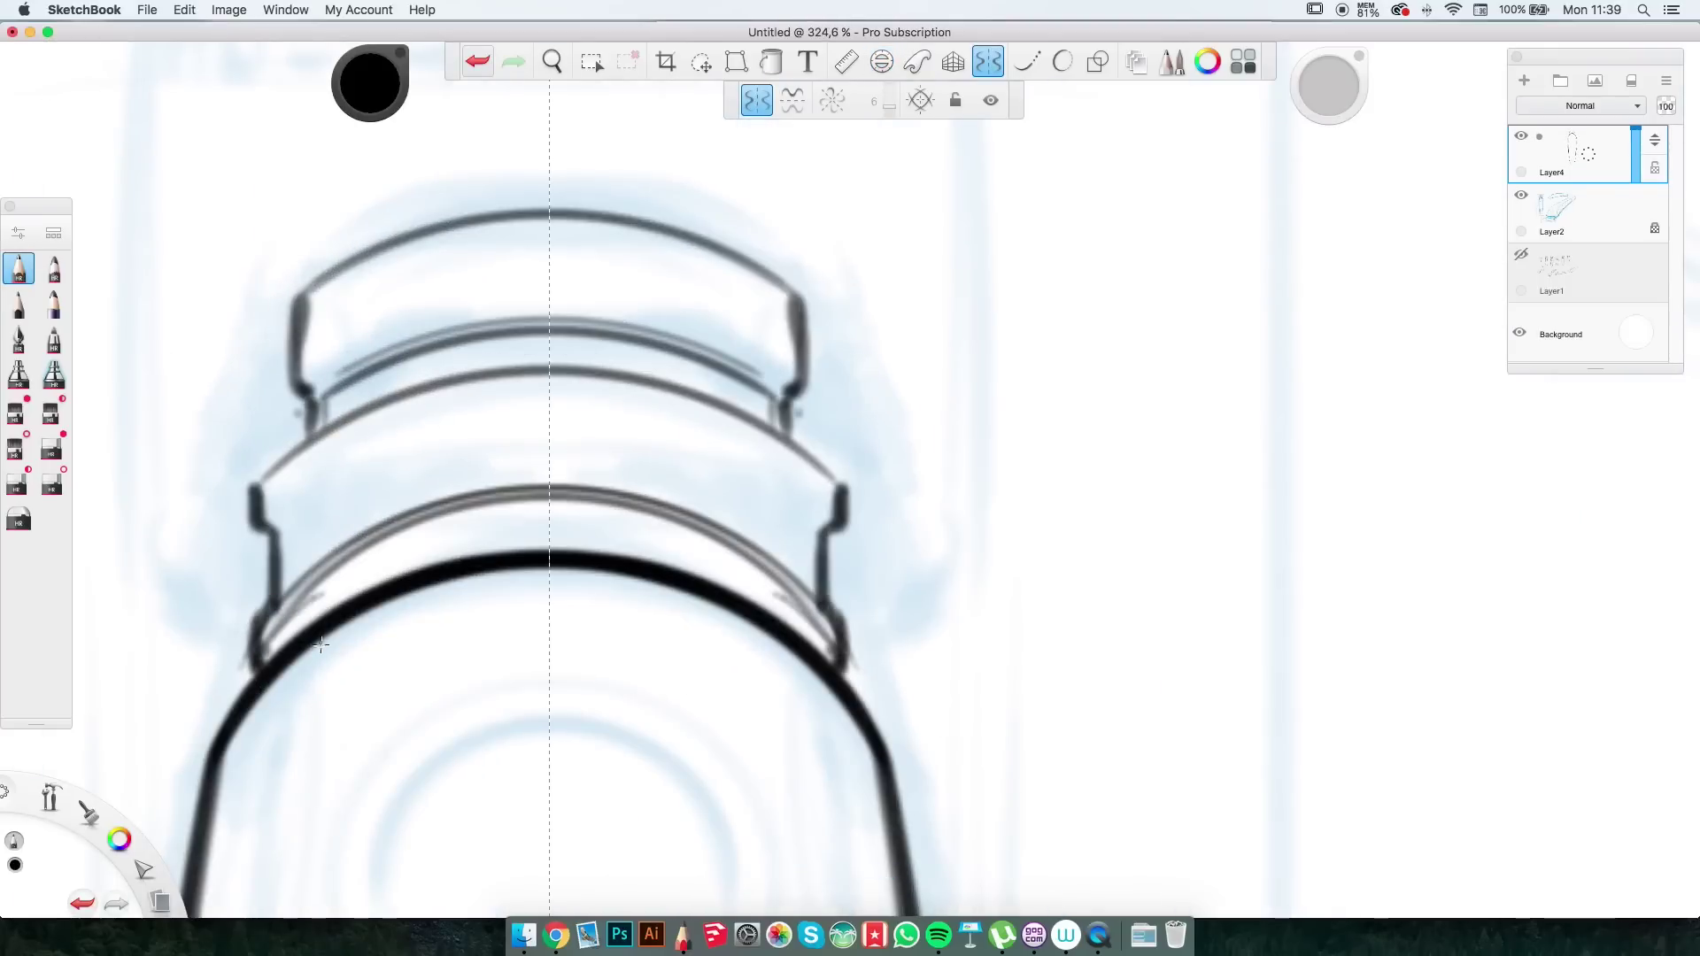
{"action": "left_click_drag", "start_coordinate": [778, 447], "coordinate": [1157, 296]}
With Symmetry off, draw the side view's curved head arcs using the Ellipse guide.
{"action": "key", "text": "s"}
{"action": "left_click_drag", "start_coordinate": [664, 393], "coordinate": [892, 454]}
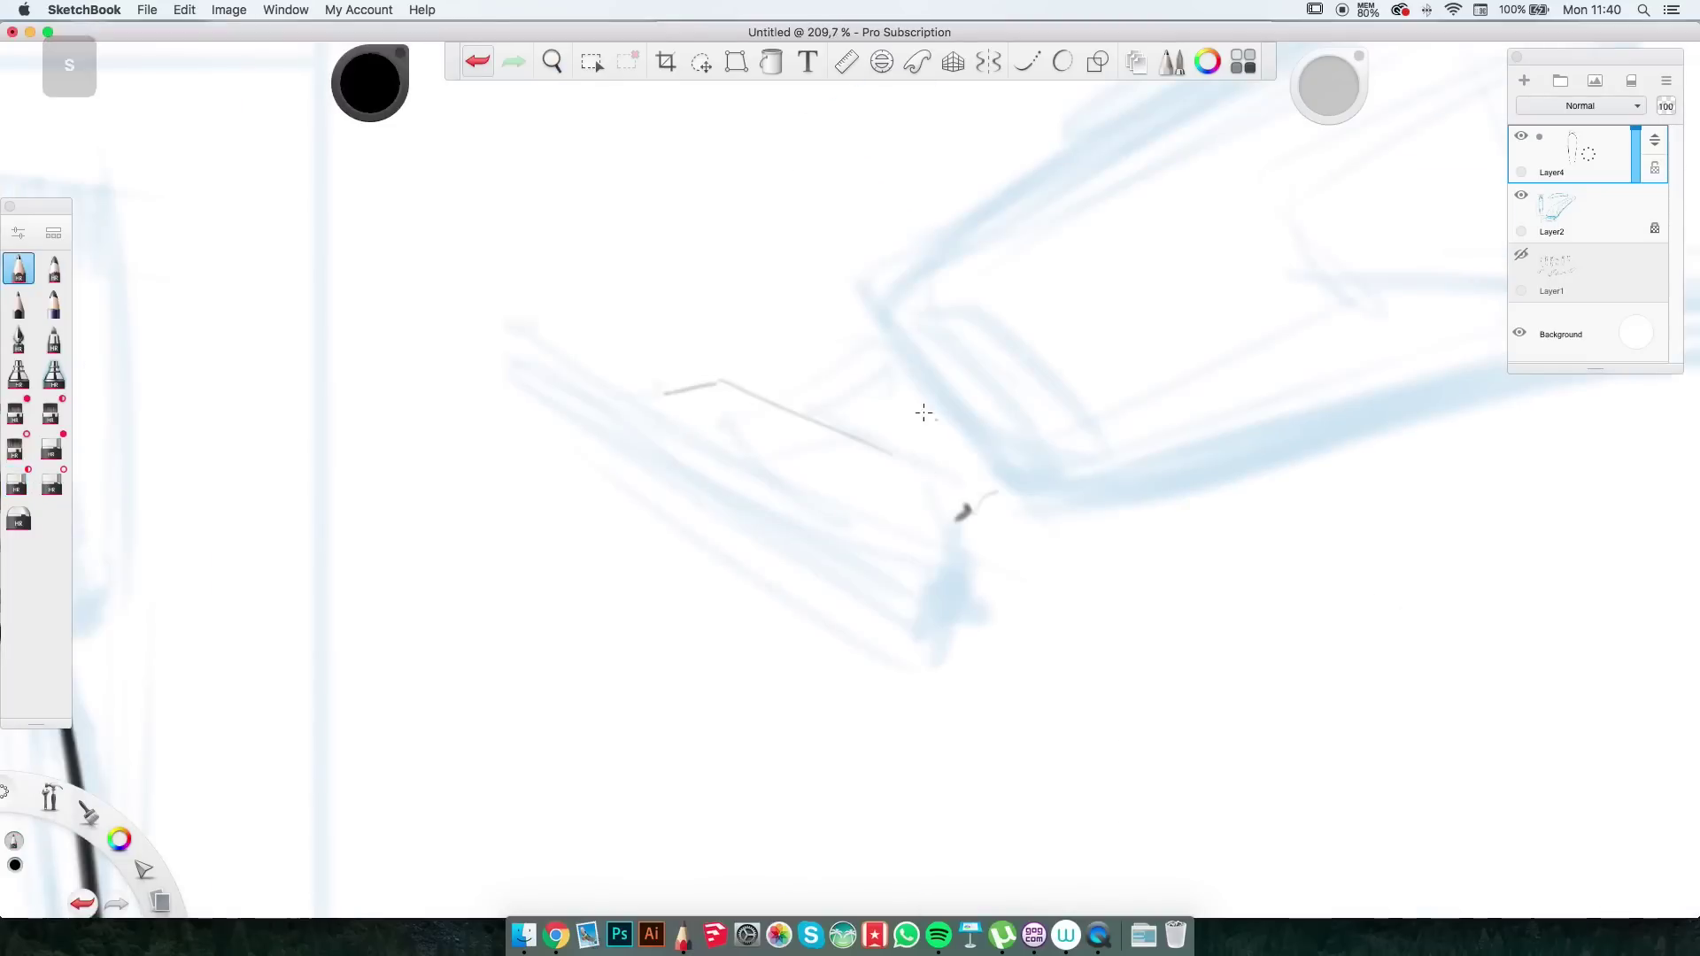
{"action": "scroll", "coordinate": [923, 413], "scroll_direction": "up", "scroll_amount": 5}
{"action": "left_click", "coordinate": [1062, 61]}
{"action": "mouse_move", "coordinate": [819, 292]}
{"action": "left_mouse_down"}
{"action": "mouse_move", "coordinate": [912, 265]}
{"action": "mouse_move", "coordinate": [917, 230]}
{"action": "mouse_move", "coordinate": [968, 381]}
{"action": "mouse_move", "coordinate": [504, 682]}
{"action": "left_mouse_up"}
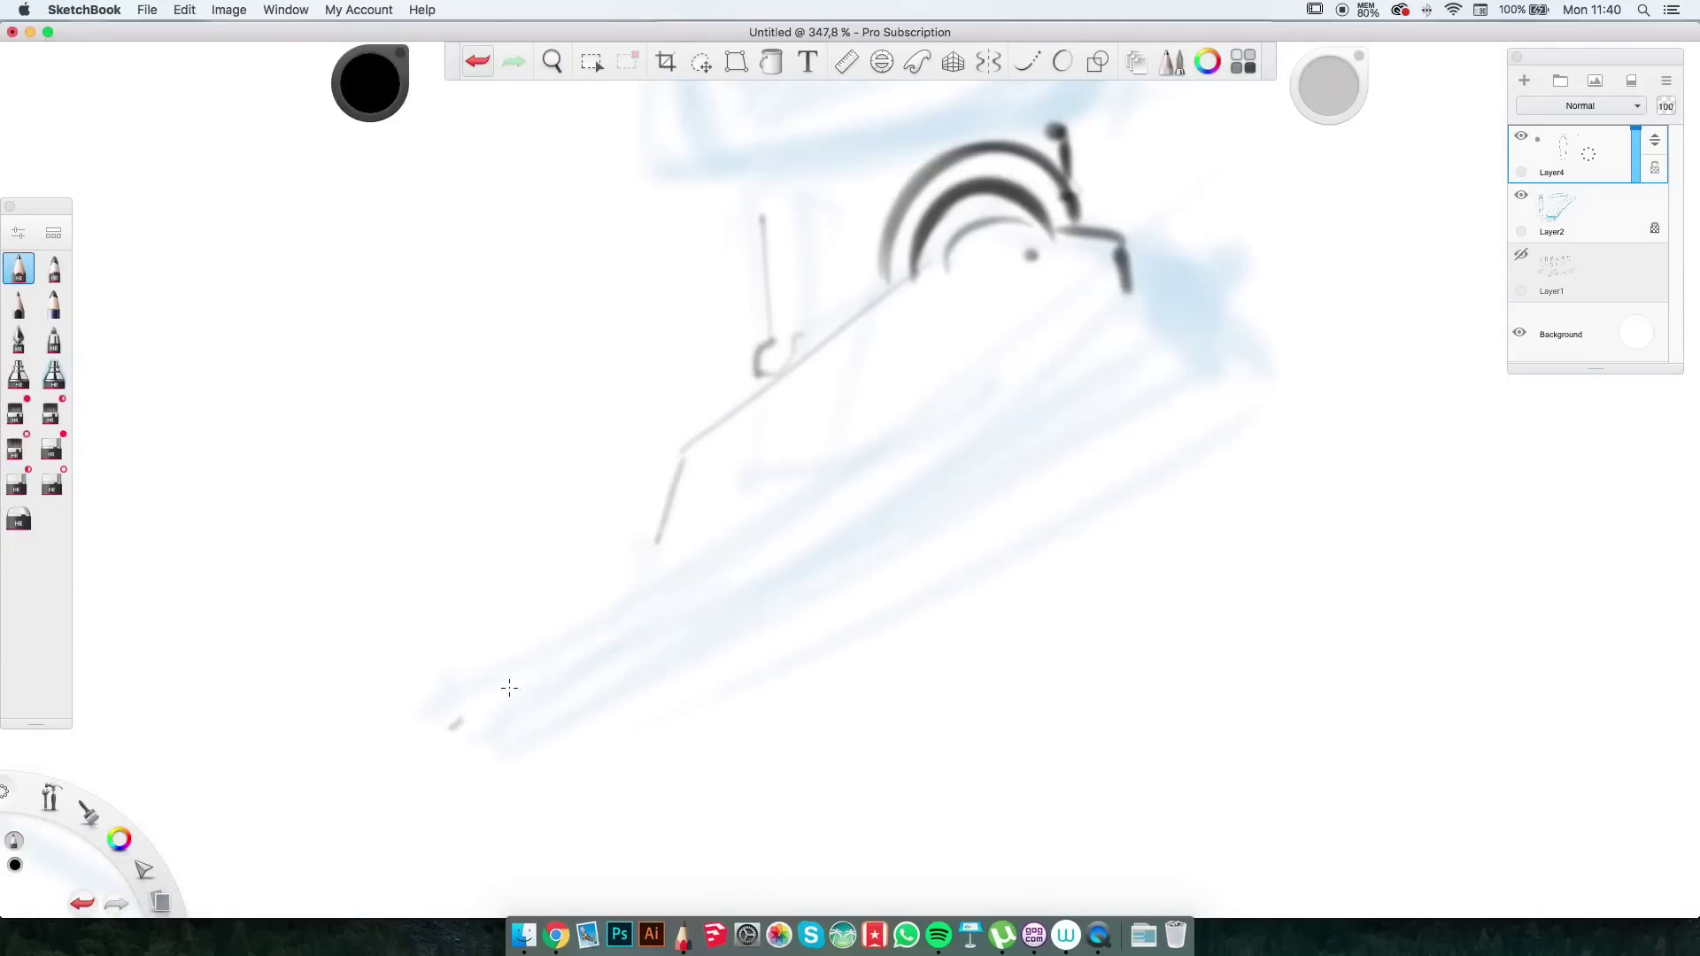
Rotate to the side view and draw long parallel body lines with a thick dark underside.
{"action": "left_click_drag", "start_coordinate": [1117, 308], "coordinate": [531, 644]}
{"action": "mouse_move", "coordinate": [1122, 338]}
{"action": "left_mouse_down"}
{"action": "mouse_move", "coordinate": [519, 683]}
{"action": "mouse_move", "coordinate": [1142, 355]}
{"action": "left_mouse_up"}
{"action": "key", "text": "super+z"}
{"action": "left_click_drag", "start_coordinate": [639, 579], "coordinate": [1118, 317]}
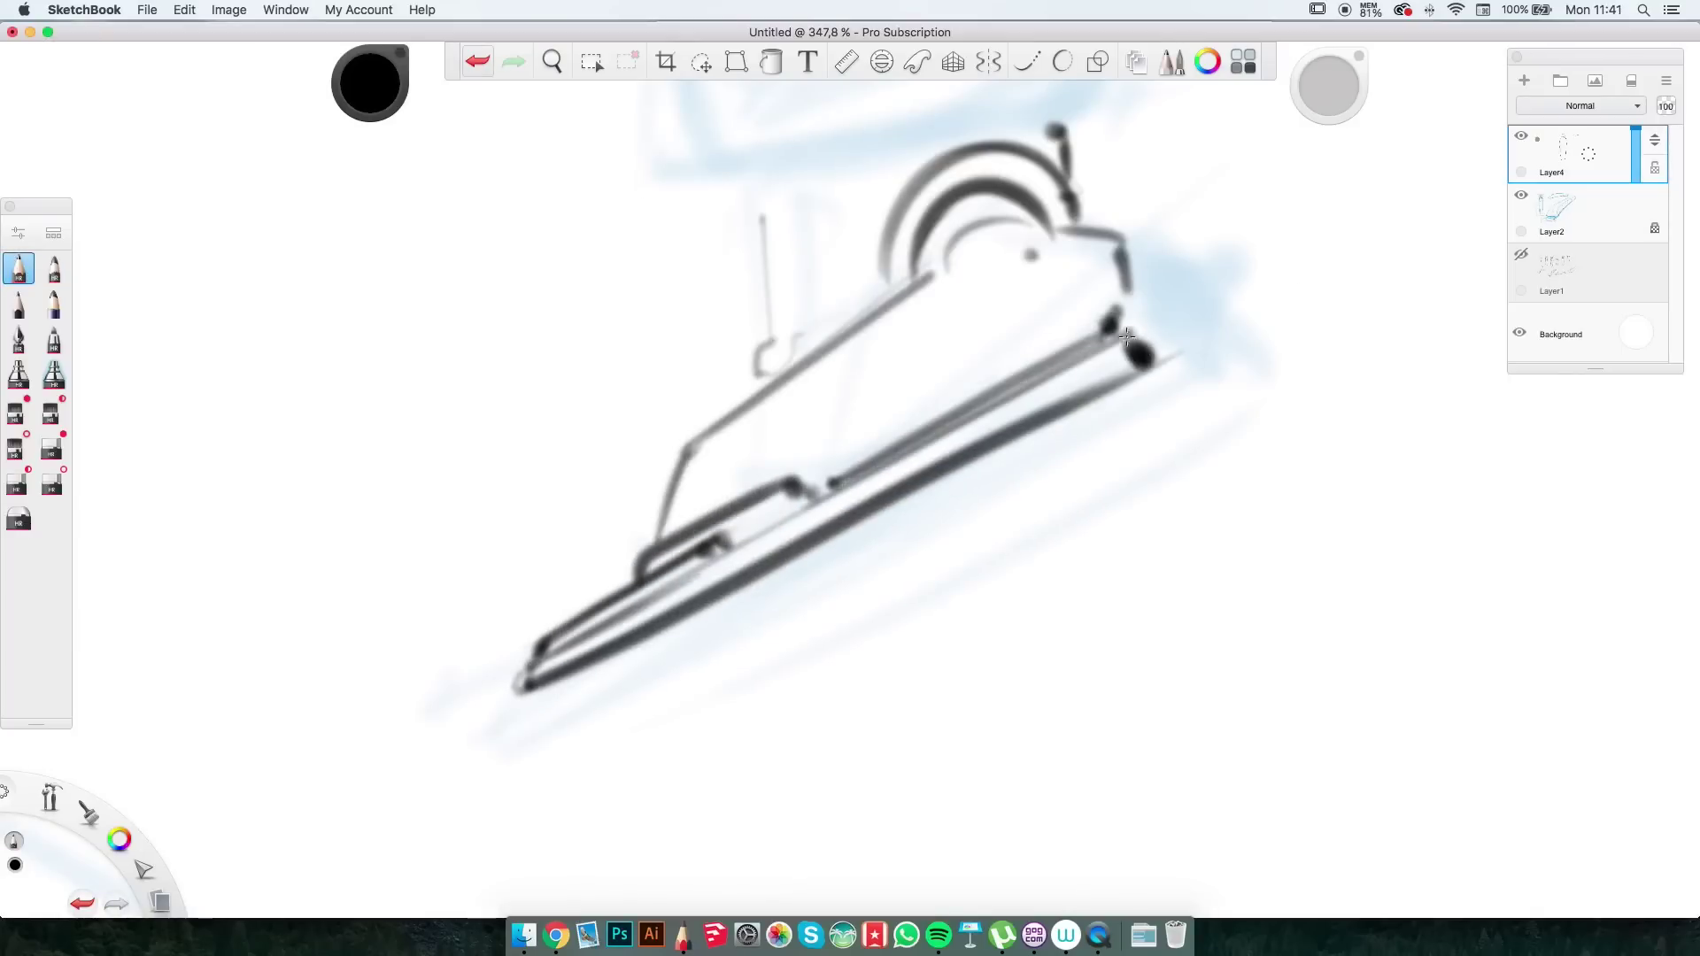
{"action": "scroll", "coordinate": [1171, 317], "scroll_direction": "down", "scroll_amount": 5}
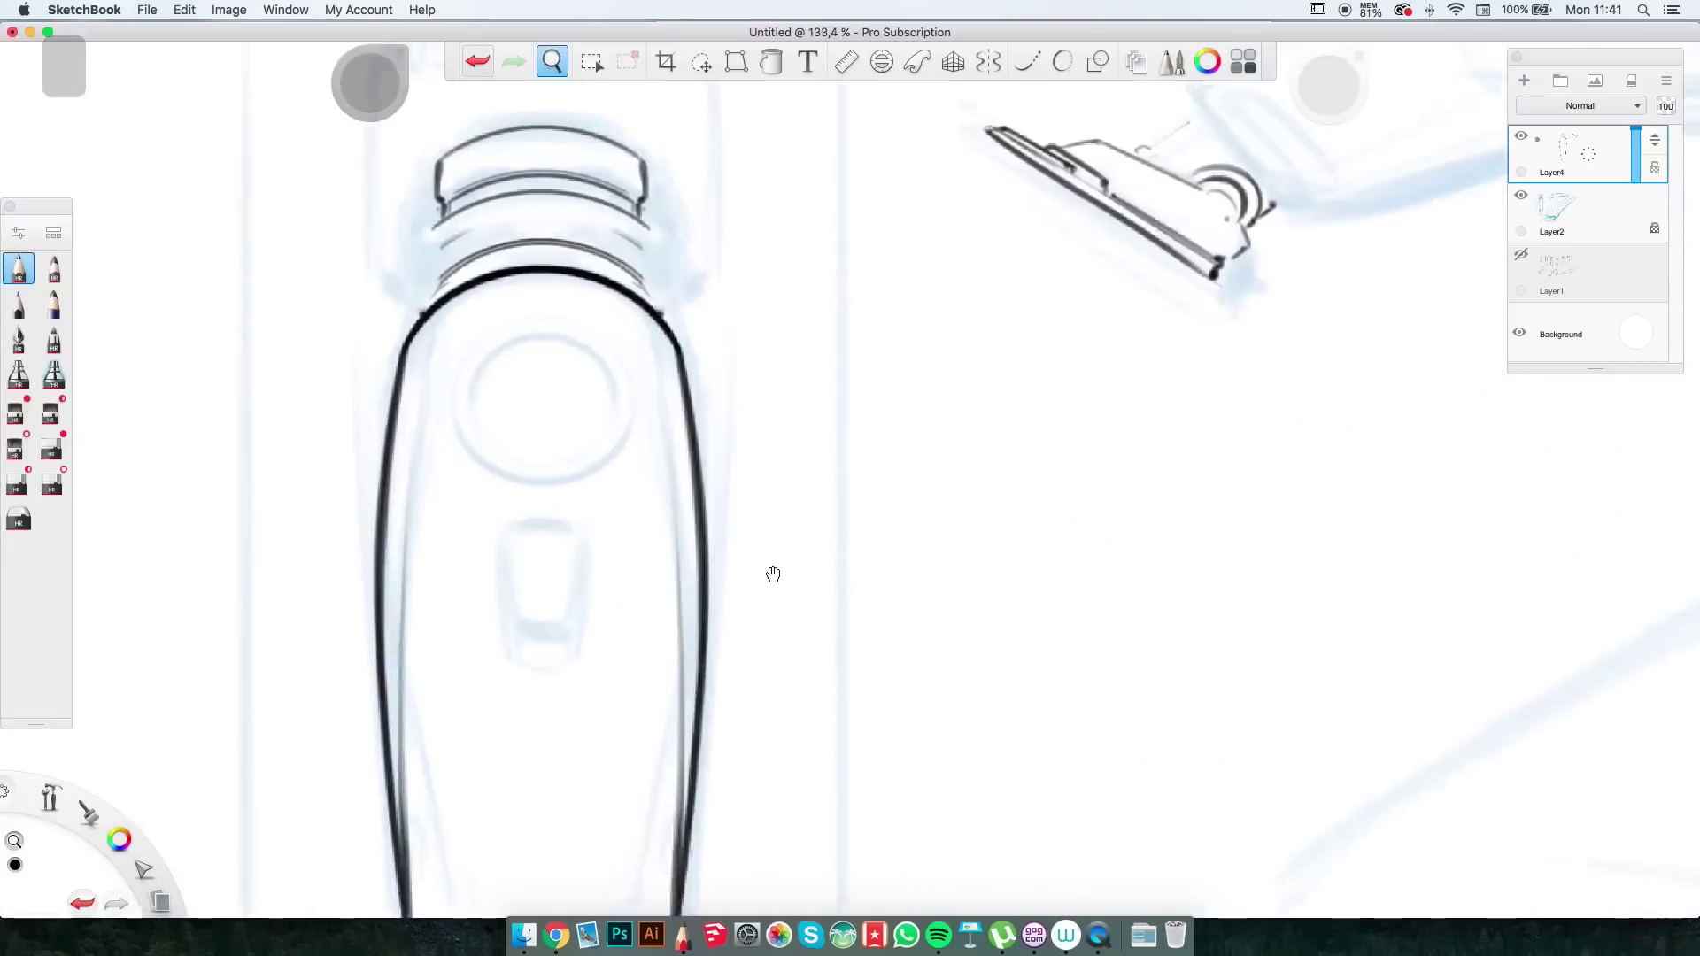
Clean up the head outline and ink mirrored arcs across the head bracket.
{"action": "key", "text": "s"}
{"action": "left_click_drag", "start_coordinate": [539, 335], "coordinate": [674, 395]}
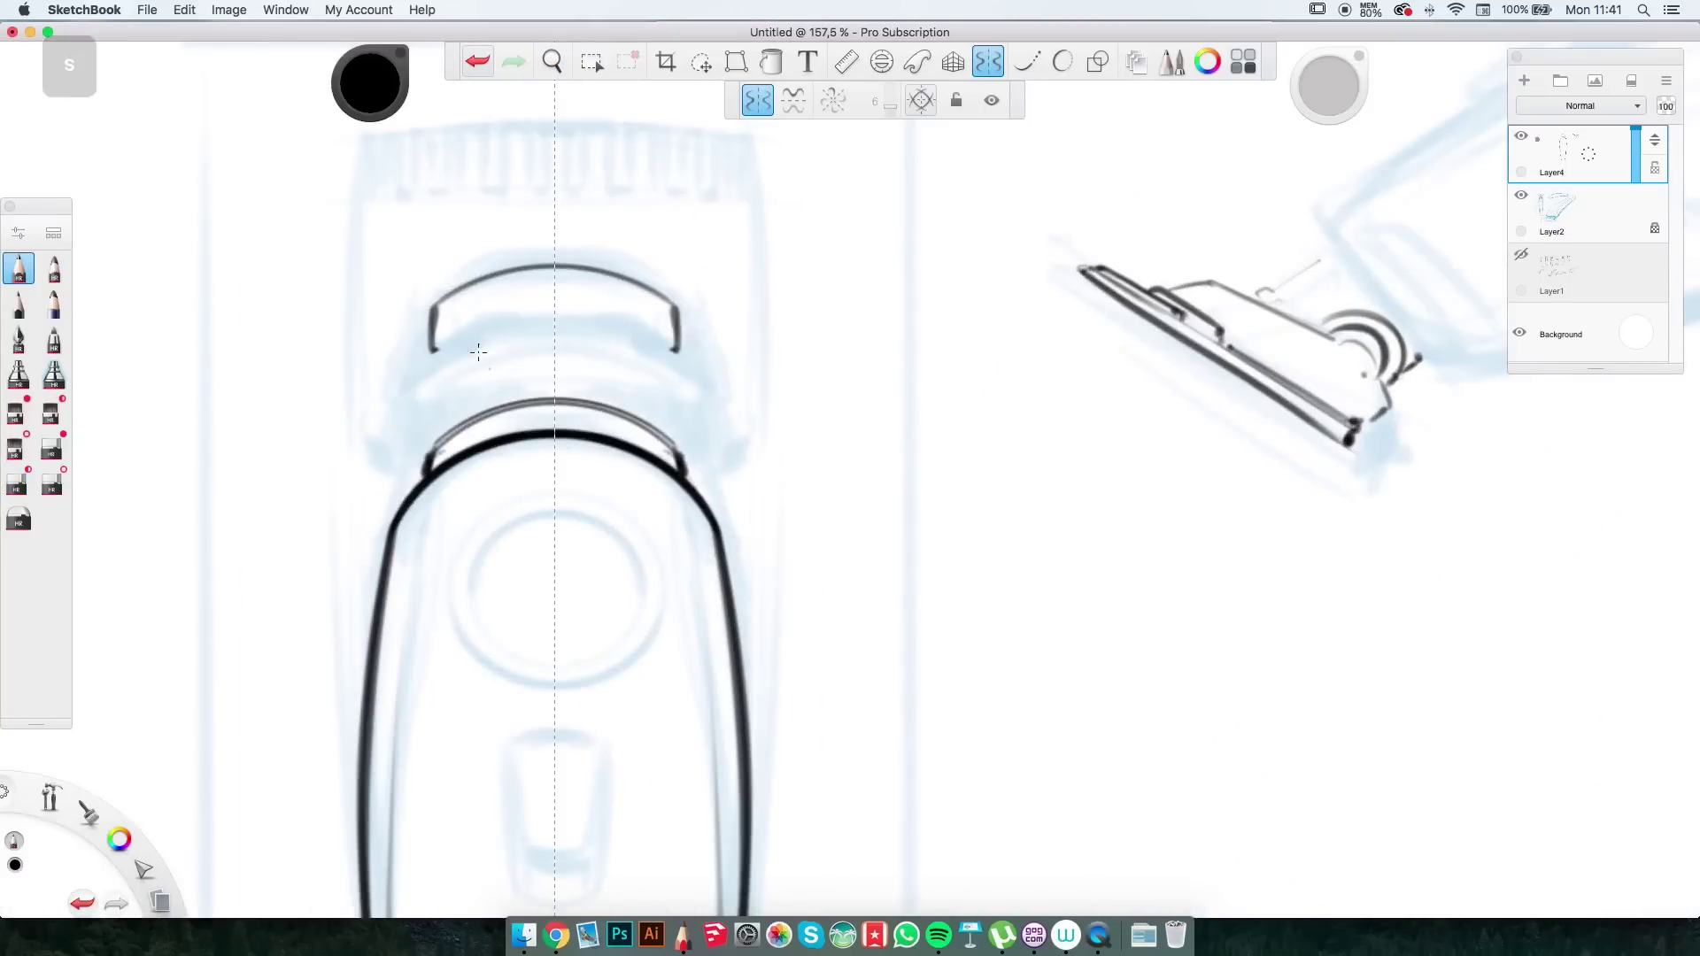
{"action": "left_click_drag", "start_coordinate": [555, 311], "coordinate": [433, 347]}
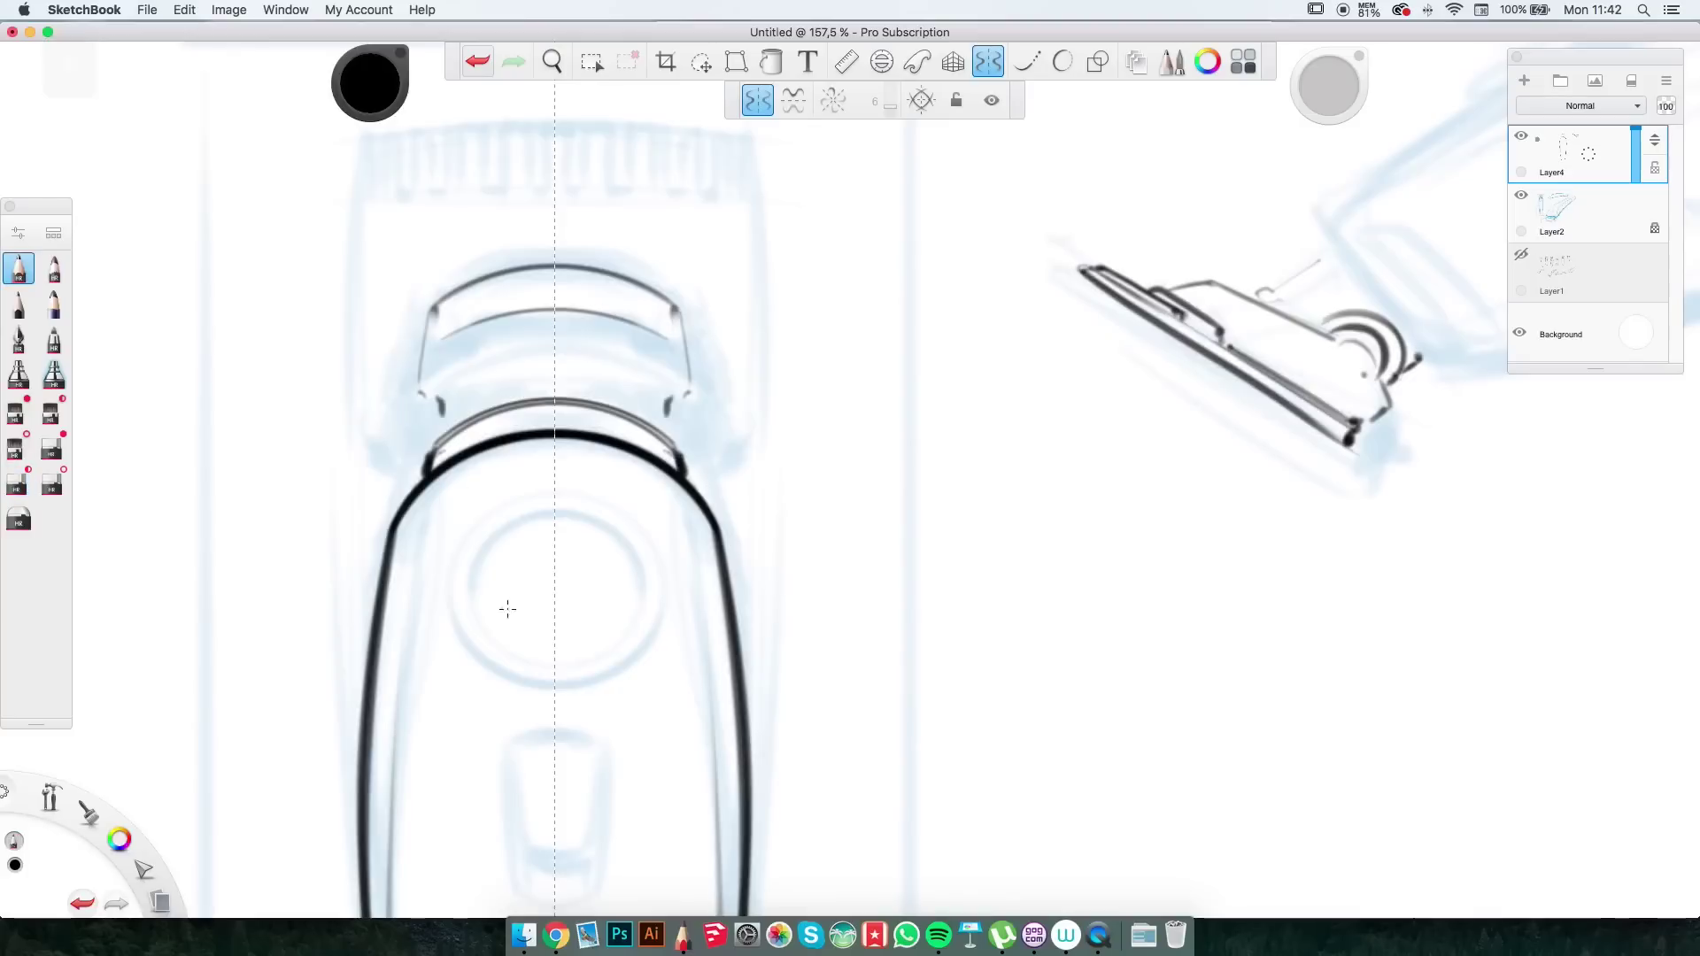
{"action": "key", "text": "e"}
{"action": "scroll", "coordinate": [554, 594], "scroll_direction": "up", "scroll_amount": 5}
{"action": "left_click_drag", "start_coordinate": [350, 173], "coordinate": [346, 230]}
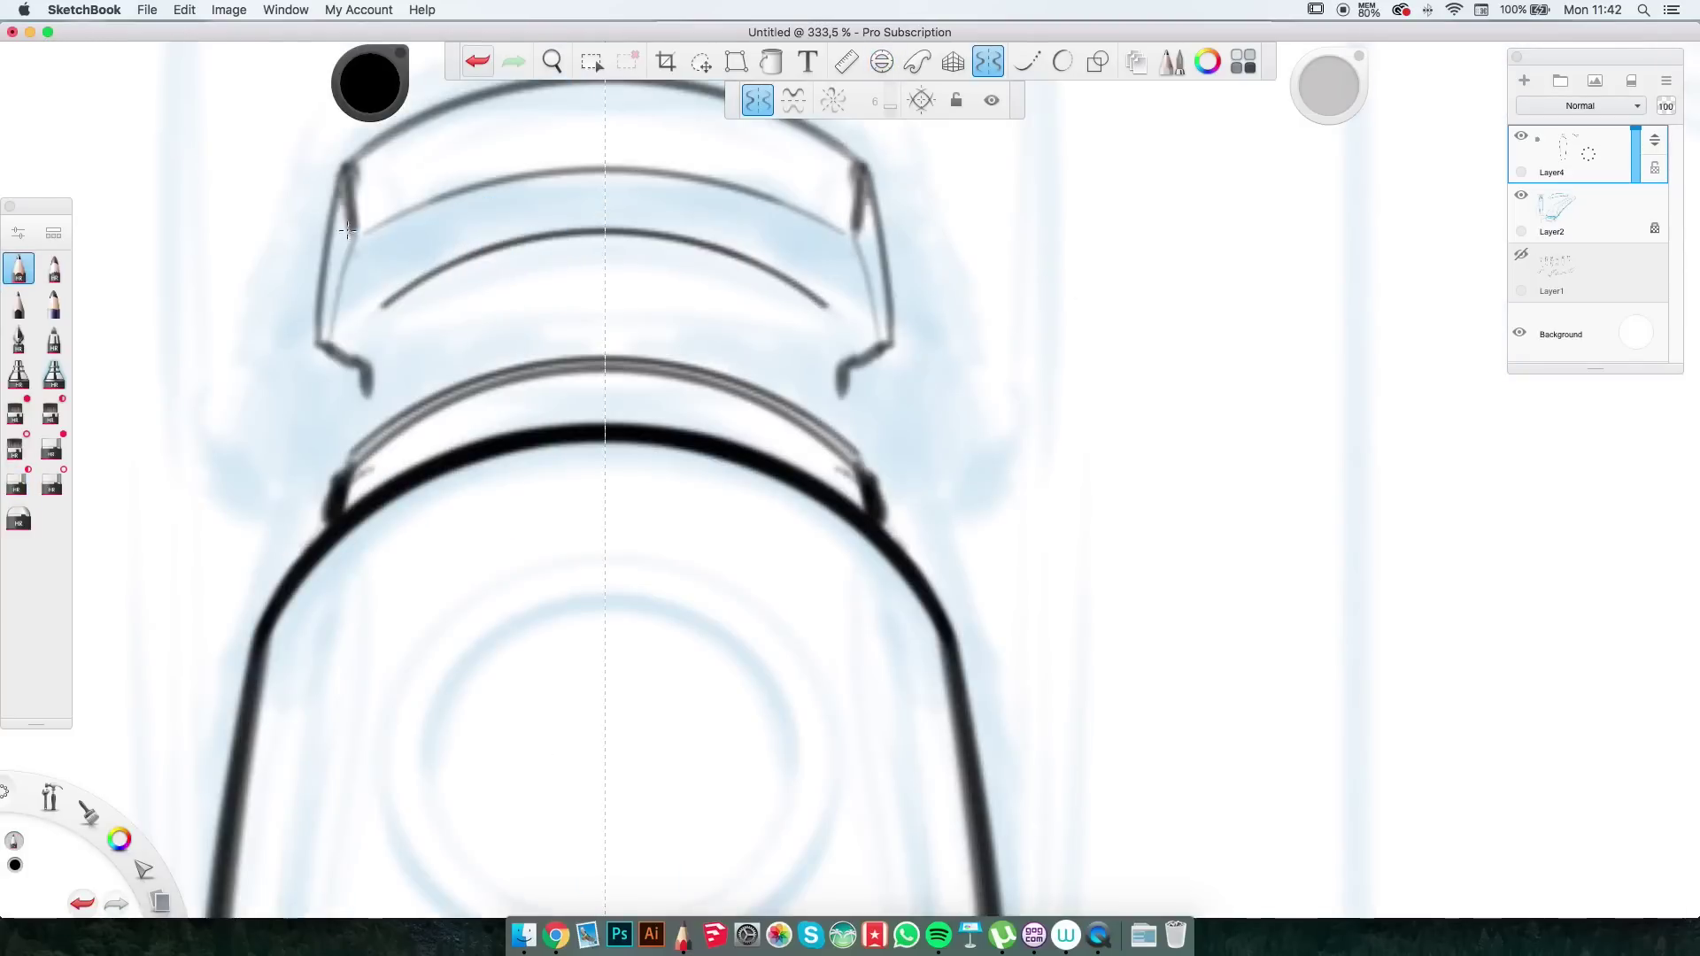
Ink mirrored strokes for the boxy blade outline over the head.
{"action": "scroll", "coordinate": [374, 348], "scroll_direction": "down", "scroll_amount": 7}
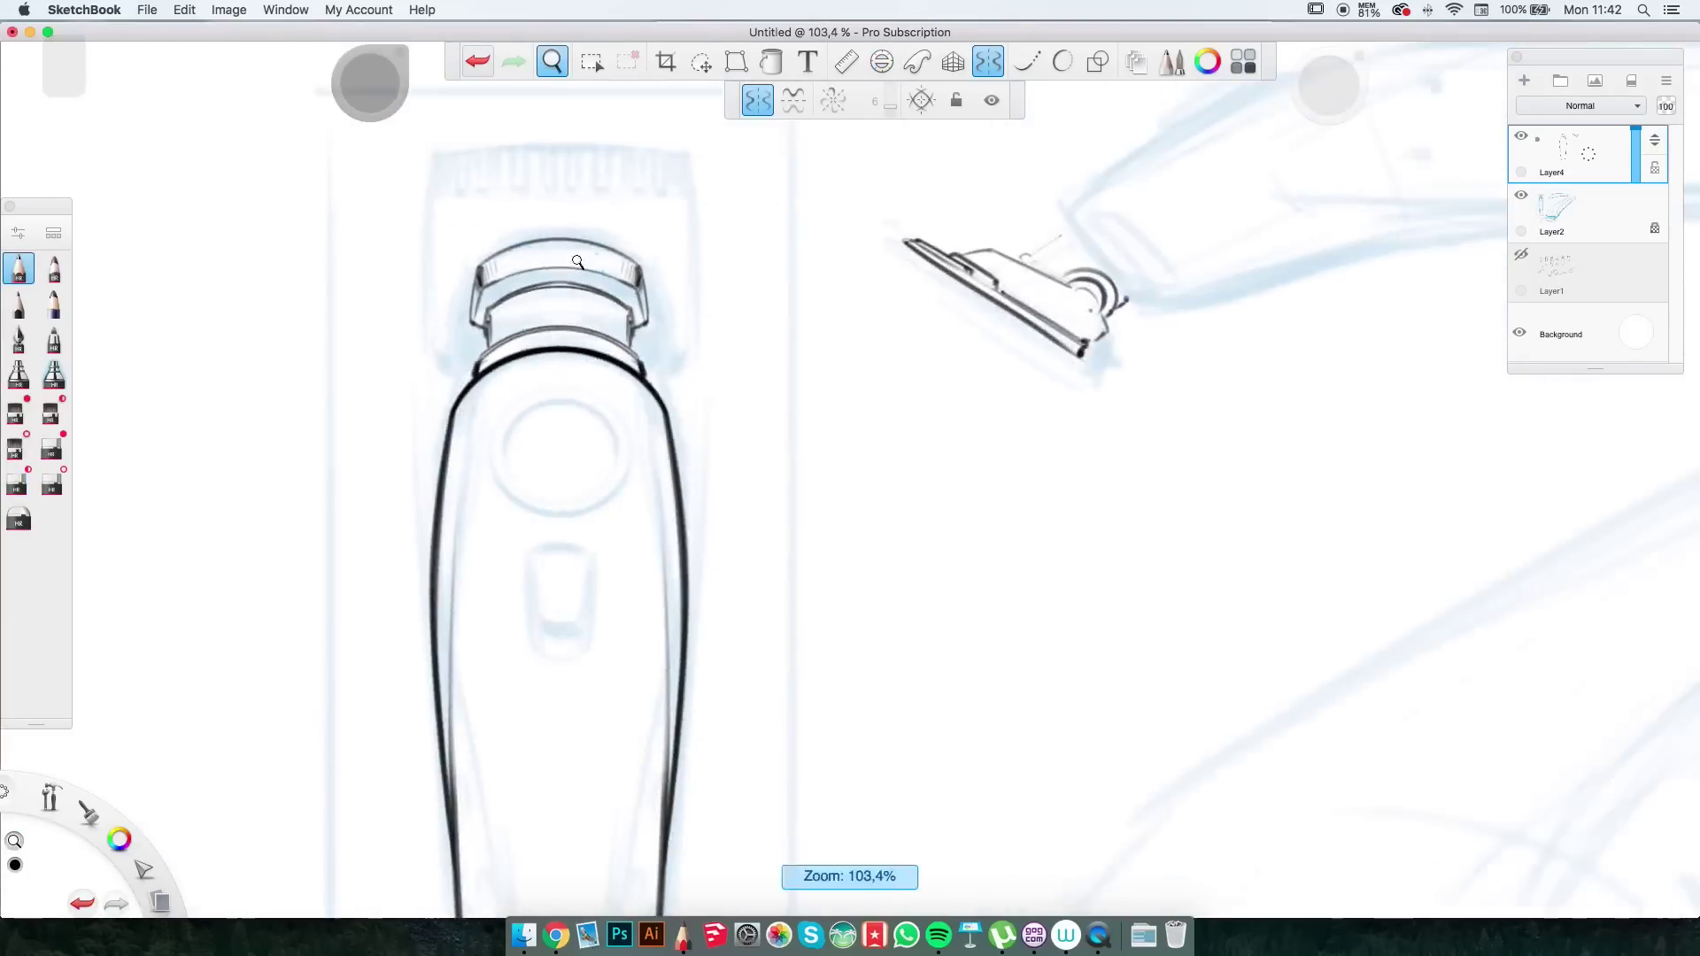
{"action": "key", "text": "space"}
{"action": "scroll", "coordinate": [1341, 473], "scroll_direction": "up", "scroll_amount": 4}
{"action": "mouse_move", "coordinate": [466, 173]}
{"action": "left_mouse_down"}
{"action": "mouse_move", "coordinate": [486, 398]}
{"action": "mouse_move", "coordinate": [1260, 171]}
{"action": "mouse_move", "coordinate": [418, 492]}
{"action": "left_mouse_up"}
{"action": "key", "text": "s"}
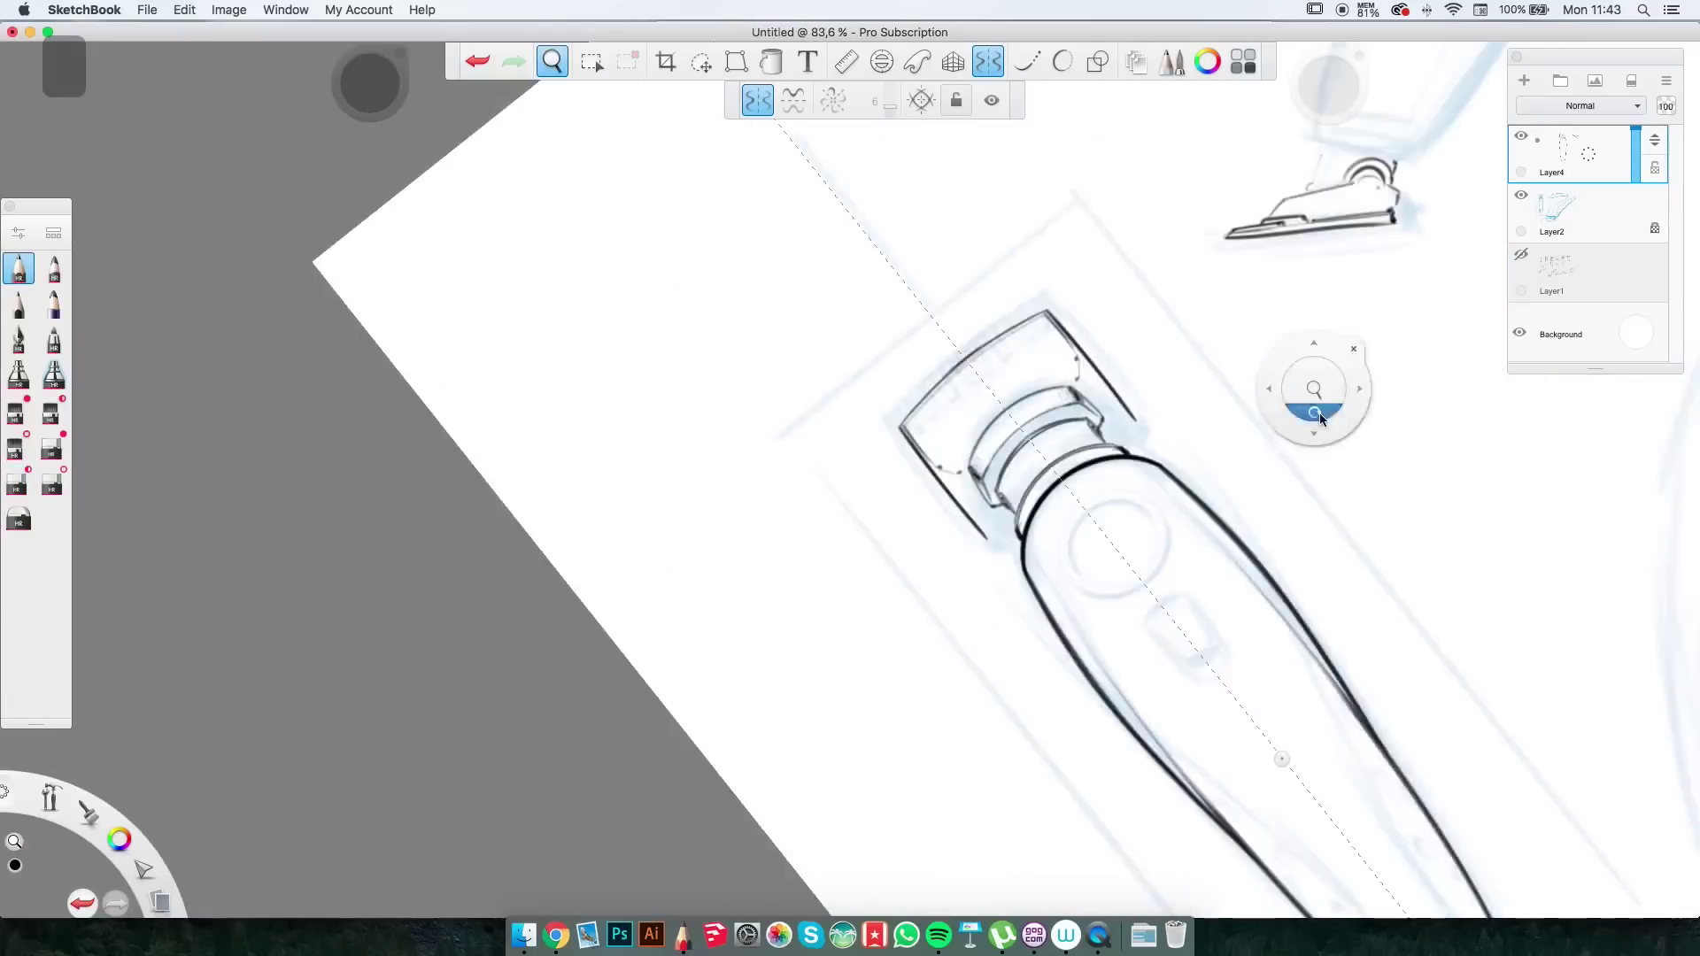
{"action": "left_click_drag", "start_coordinate": [1309, 390], "coordinate": [544, 392]}
{"action": "scroll", "coordinate": [544, 392], "scroll_direction": "down", "scroll_amount": 5}
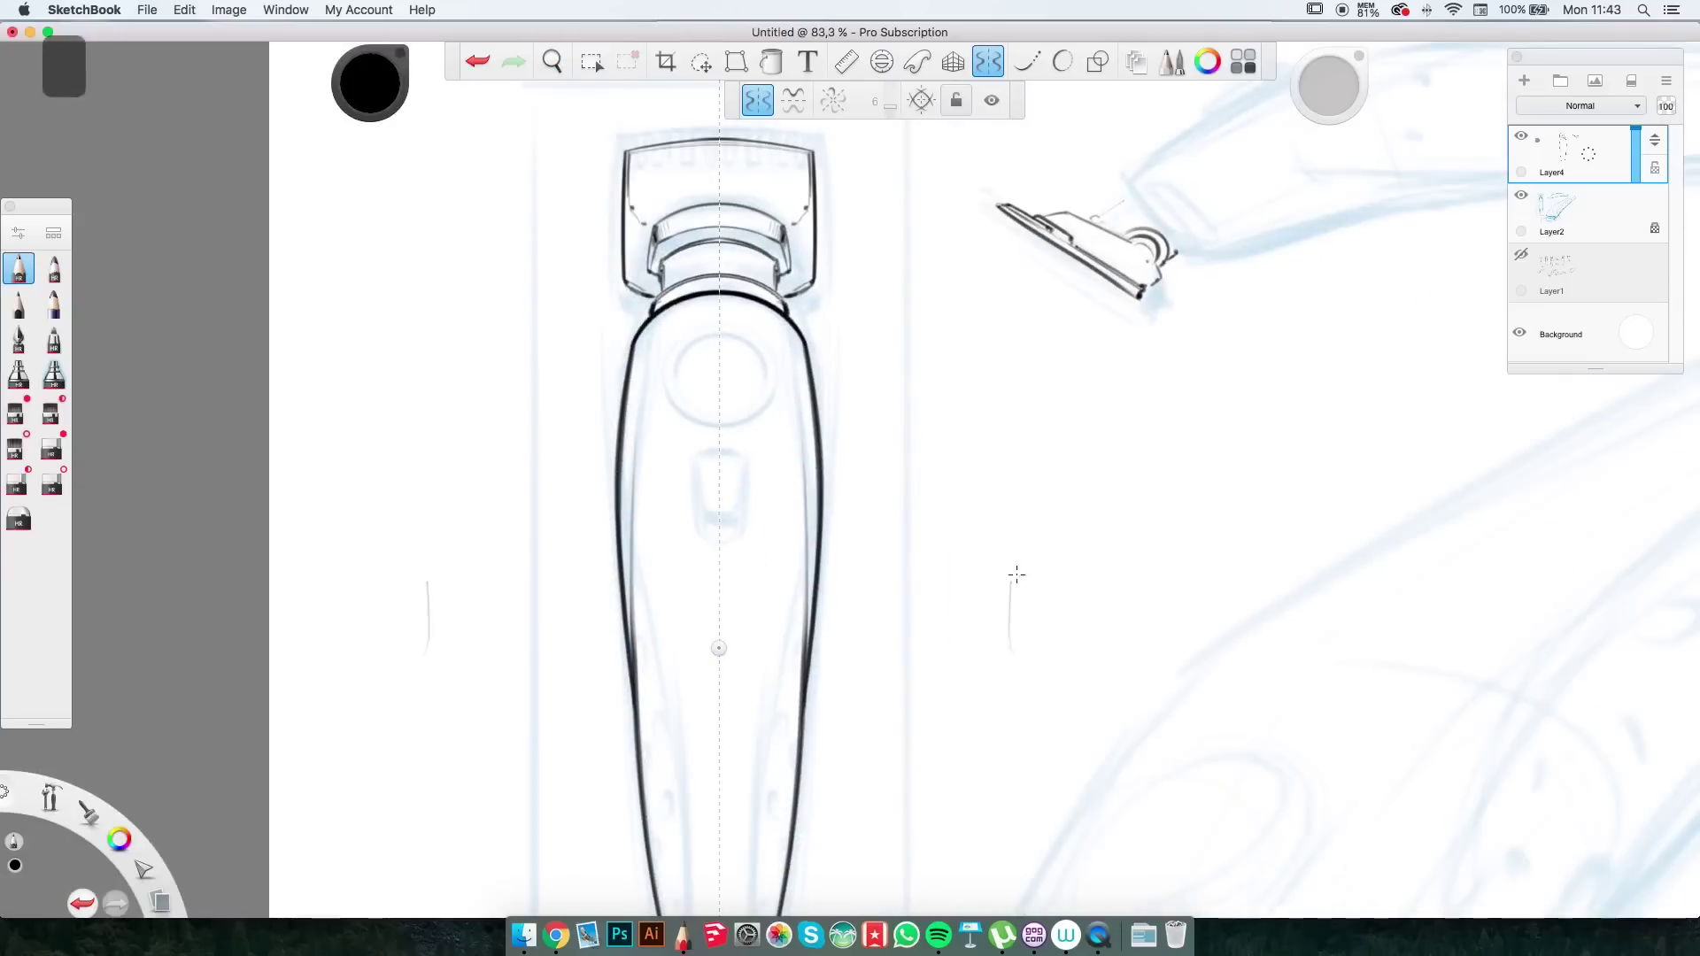
{"action": "scroll", "coordinate": [1092, 400], "scroll_direction": "up", "scroll_amount": 5}
{"action": "left_click_drag", "start_coordinate": [1119, 342], "coordinate": [702, 466]}
{"action": "left_click_drag", "start_coordinate": [797, 569], "coordinate": [797, 425]}
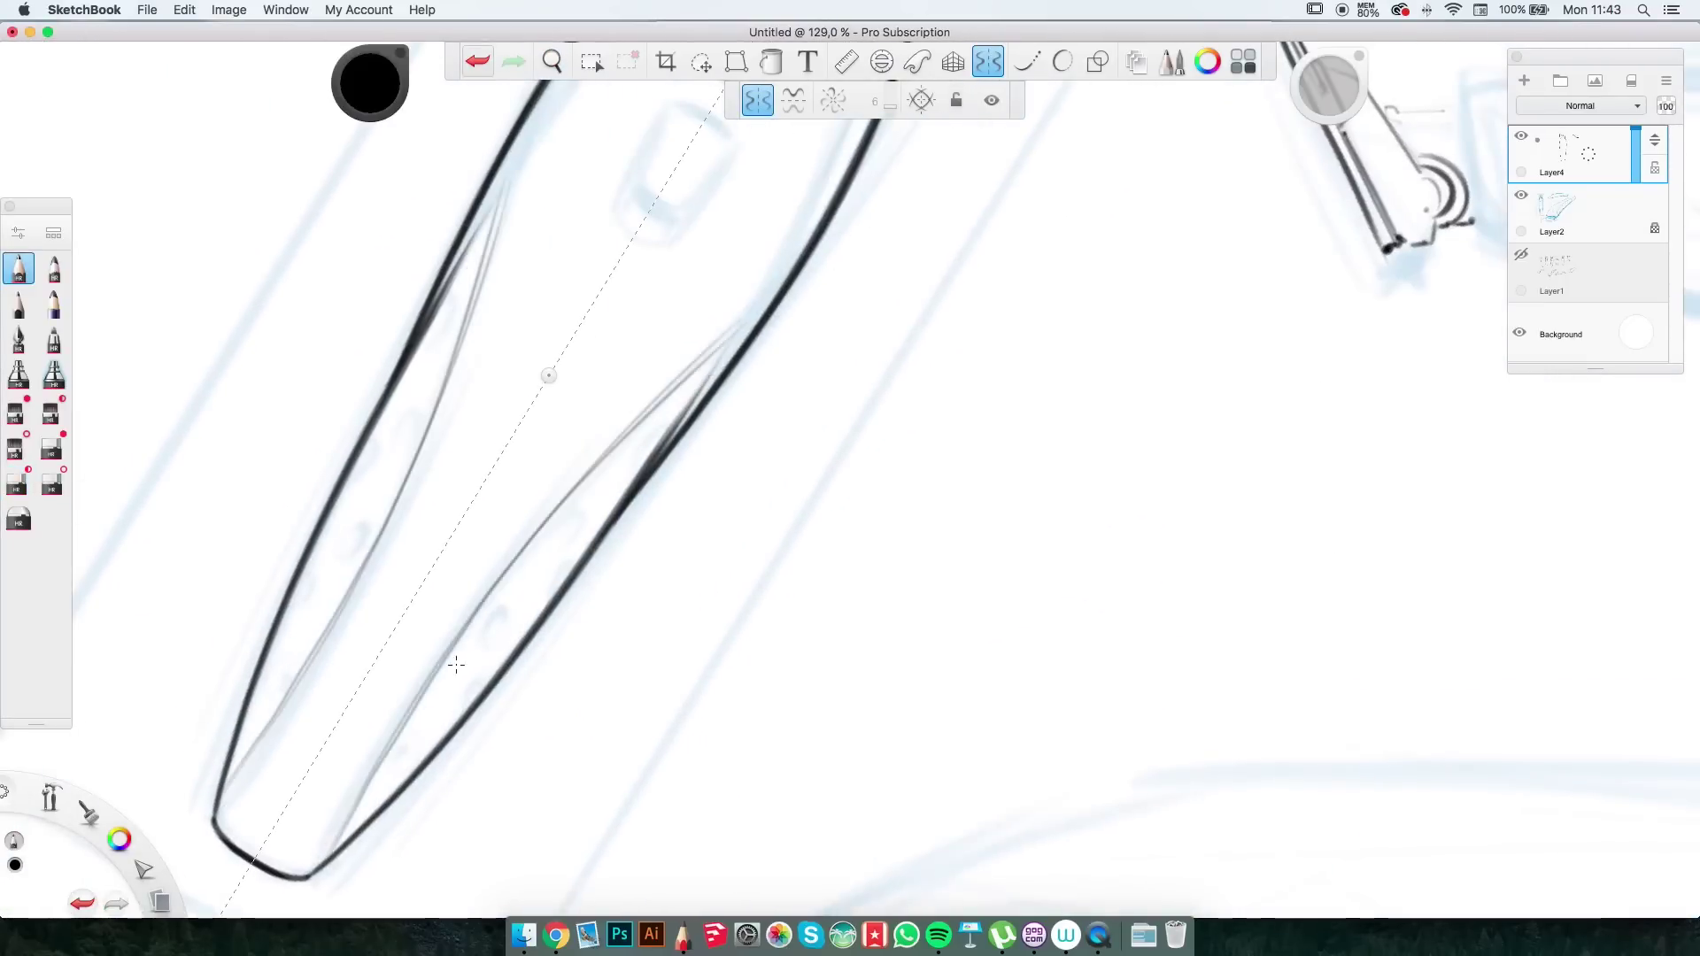
Place the French Curve along the handle and trace lighter inner grip lines on both sides.
{"action": "left_click", "coordinate": [917, 61]}
{"action": "left_click_drag", "start_coordinate": [855, 568], "coordinate": [755, 424]}
{"action": "left_click_drag", "start_coordinate": [895, 343], "coordinate": [967, 160]}
{"action": "left_click_drag", "start_coordinate": [668, 582], "coordinate": [615, 661]}
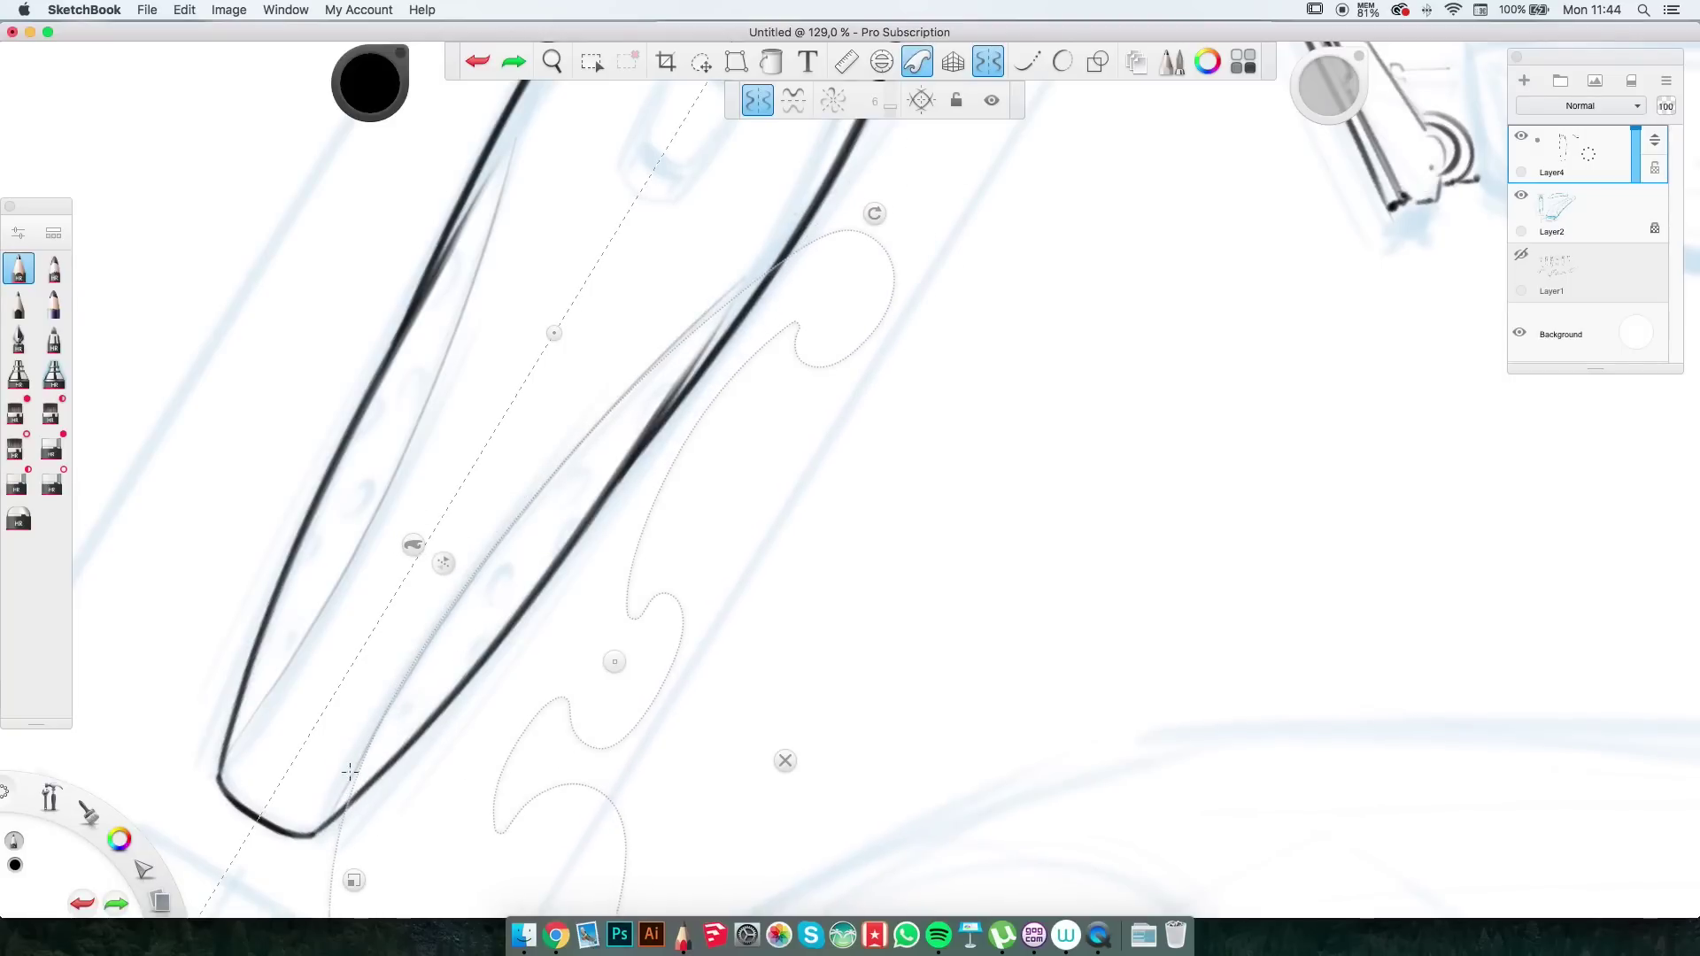
{"action": "key", "text": "e"}
{"action": "key", "text": "e"}
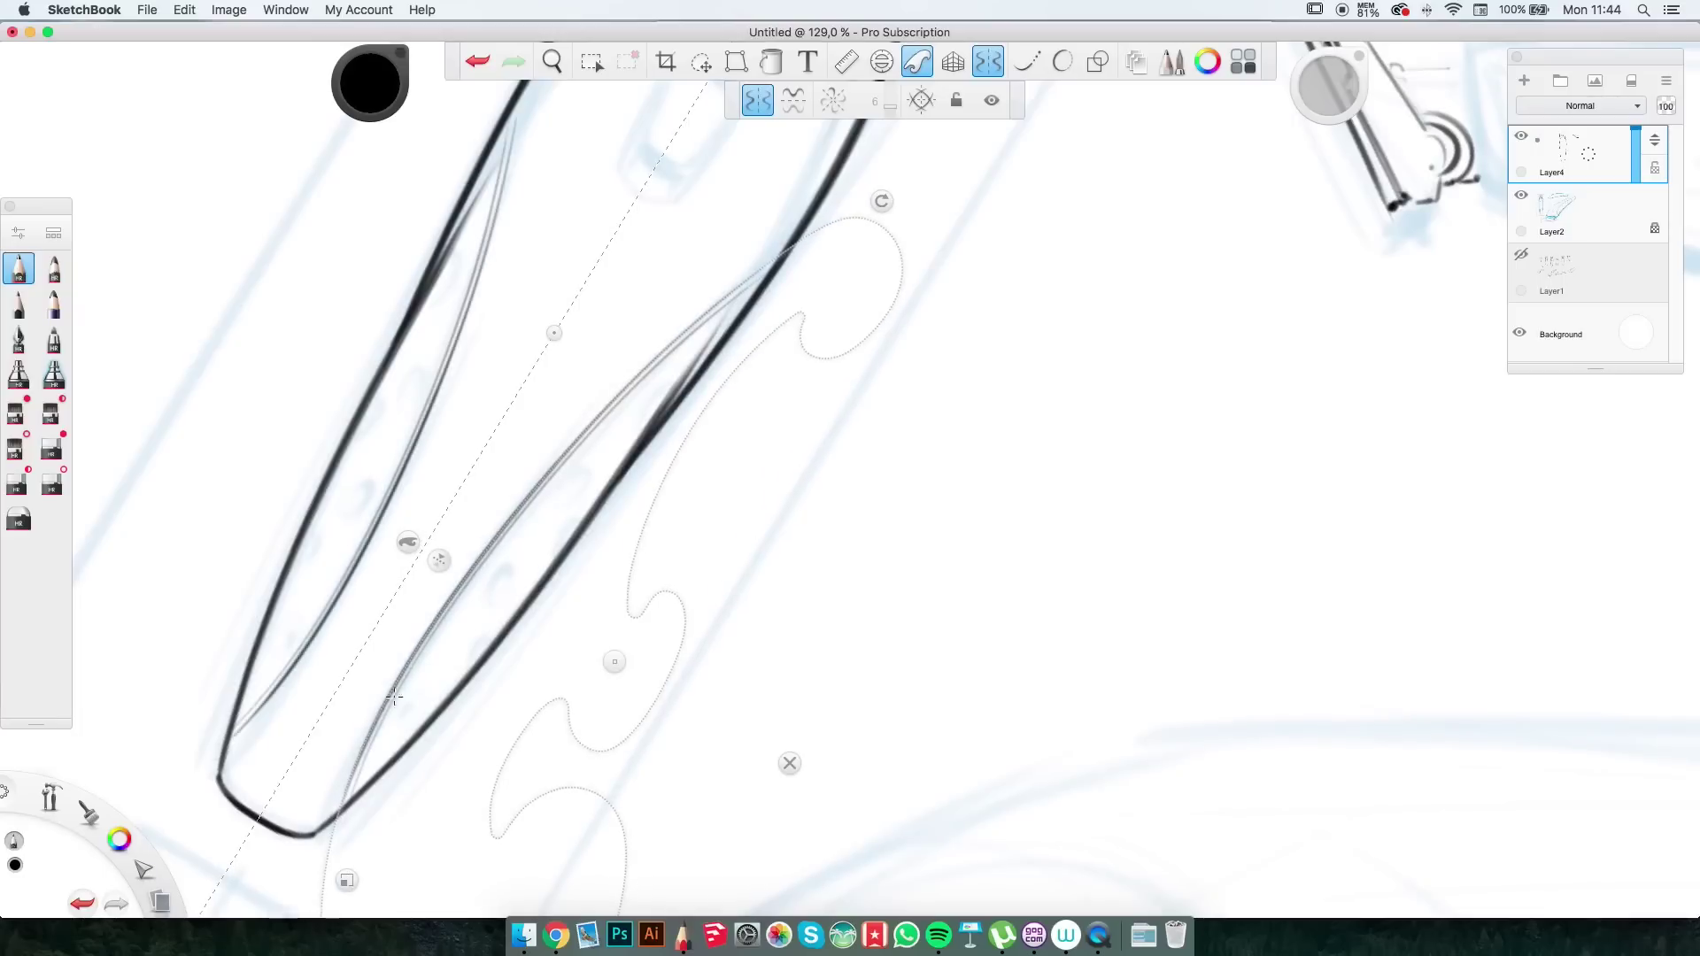
{"action": "key", "text": "e"}
{"action": "left_click_drag", "start_coordinate": [1024, 395], "coordinate": [432, 779]}
{"action": "mouse_move", "coordinate": [468, 265]}
{"action": "left_mouse_down"}
{"action": "mouse_move", "coordinate": [903, 361]}
{"action": "mouse_move", "coordinate": [794, 189]}
{"action": "mouse_move", "coordinate": [708, 443]}
{"action": "mouse_move", "coordinate": [606, 569]}
{"action": "left_mouse_up"}
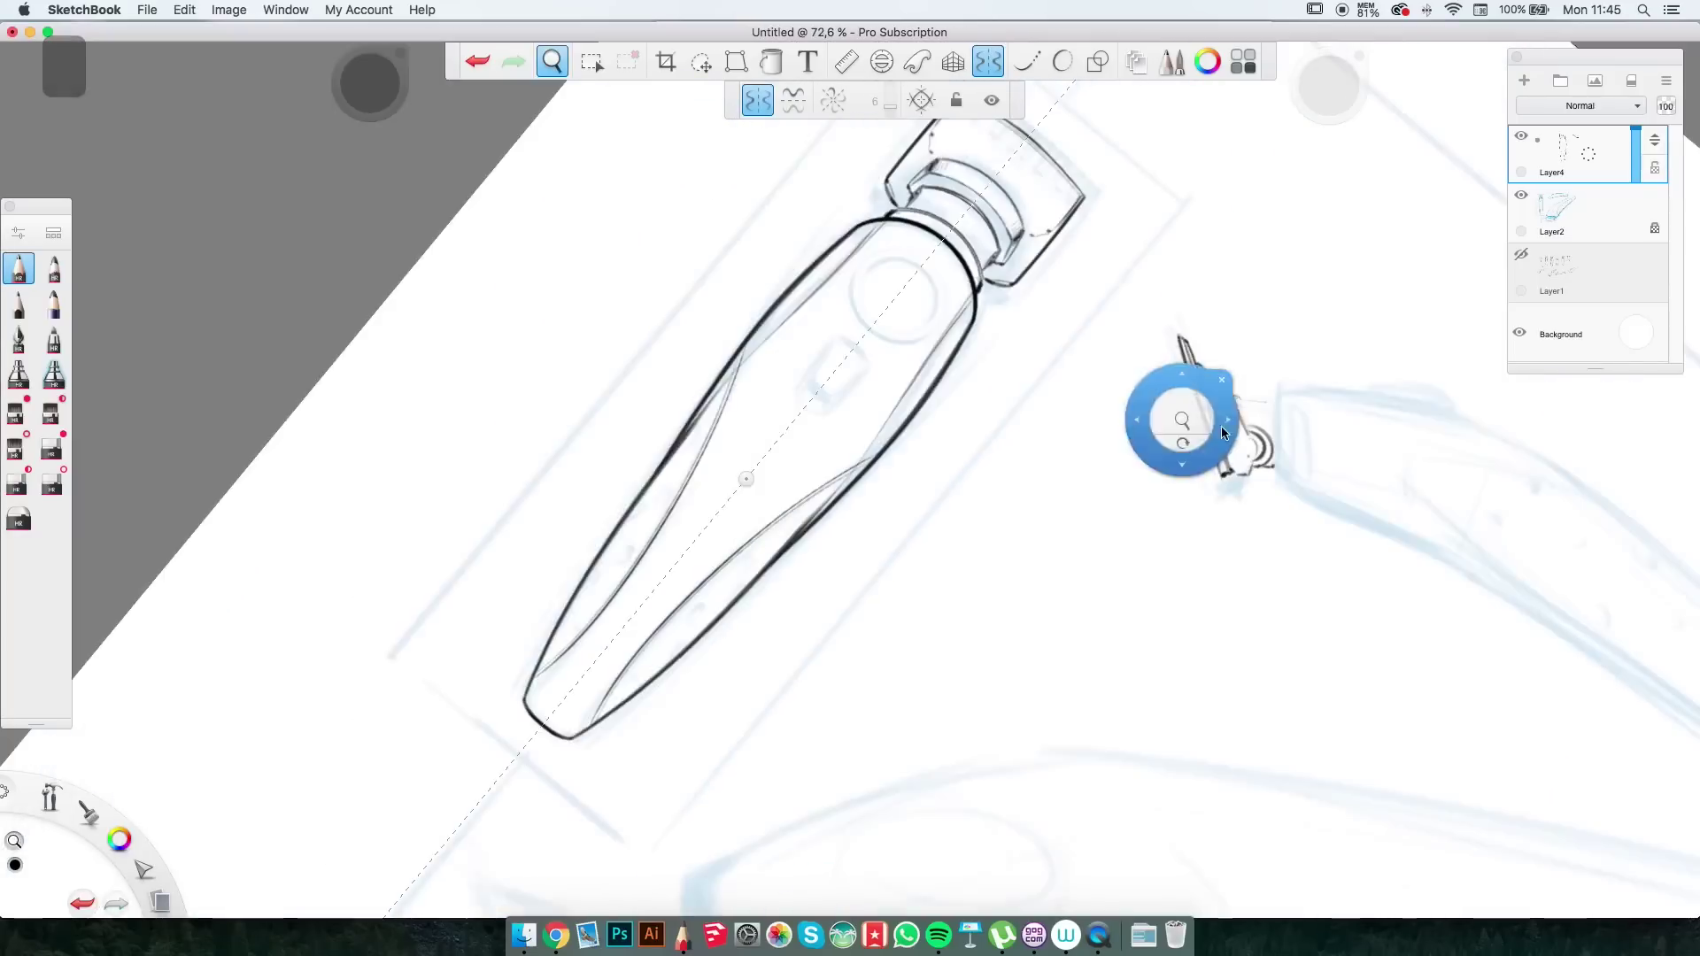
Draw rows of small oval holes along both grip strips, undoing a stray mark.
{"action": "left_click_drag", "start_coordinate": [1220, 426], "coordinate": [1150, 354]}
{"action": "scroll", "coordinate": [949, 721], "scroll_direction": "up", "scroll_amount": 10}
{"action": "key", "text": "o"}
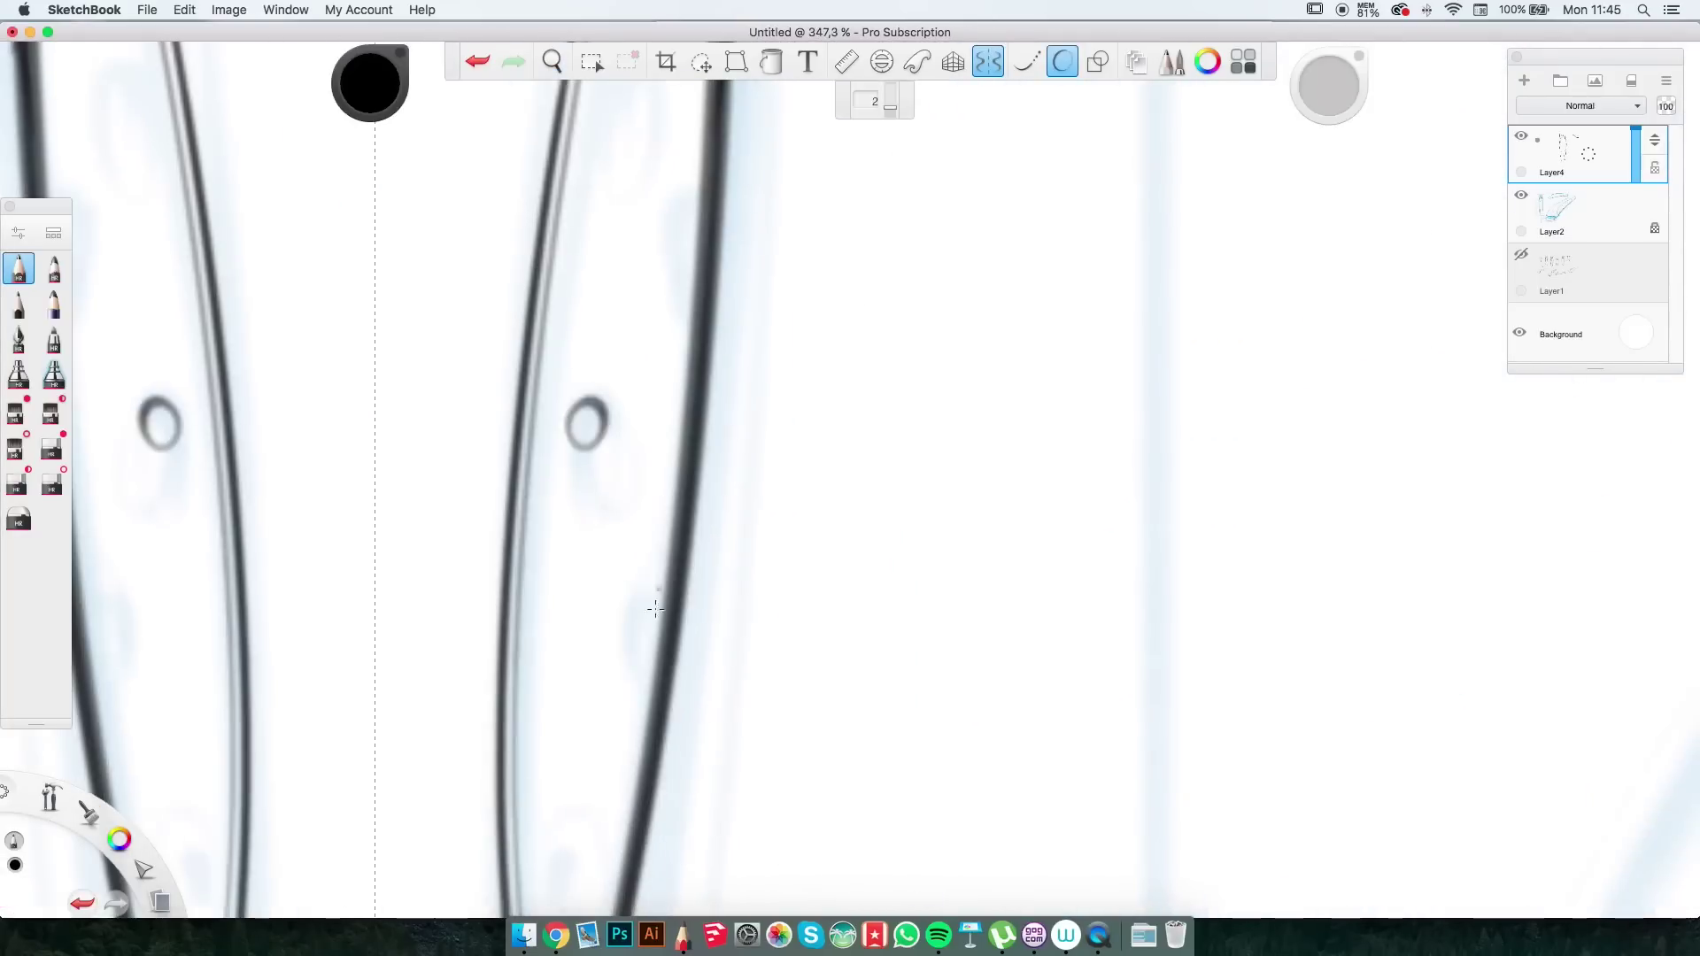
{"action": "scroll", "coordinate": [655, 607], "scroll_direction": "down", "scroll_amount": 3}
{"action": "left_click", "coordinate": [478, 62]}
{"action": "key", "text": "space"}
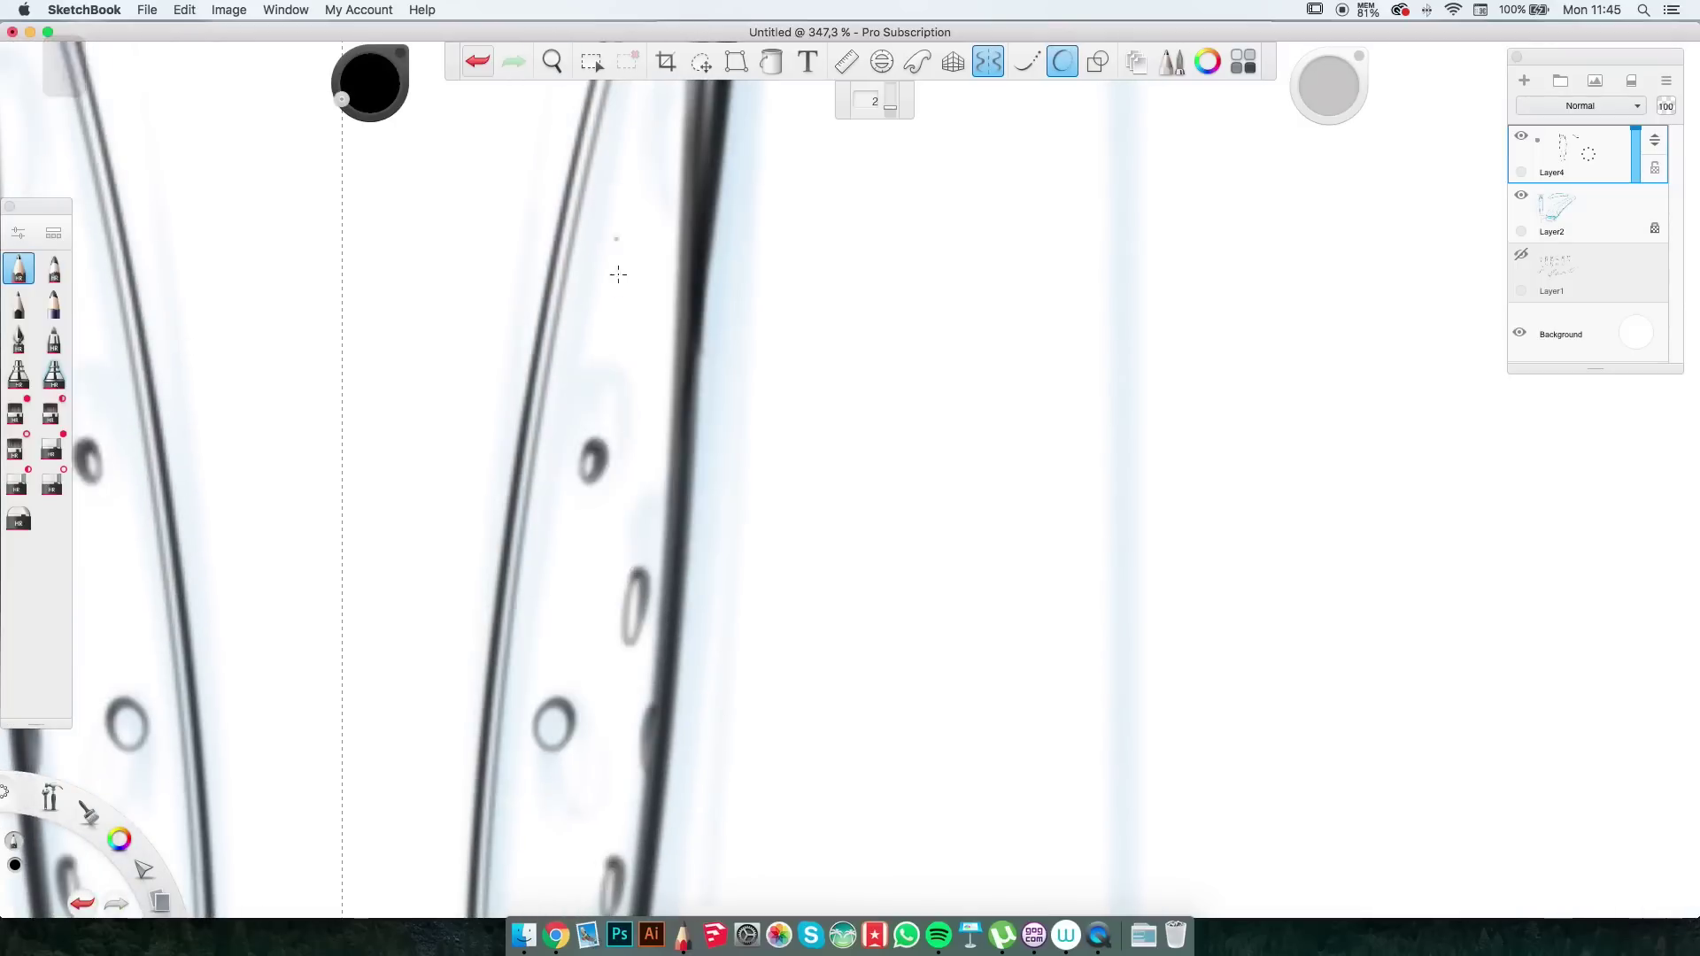
{"action": "left_click_drag", "start_coordinate": [735, 602], "coordinate": [694, 301]}
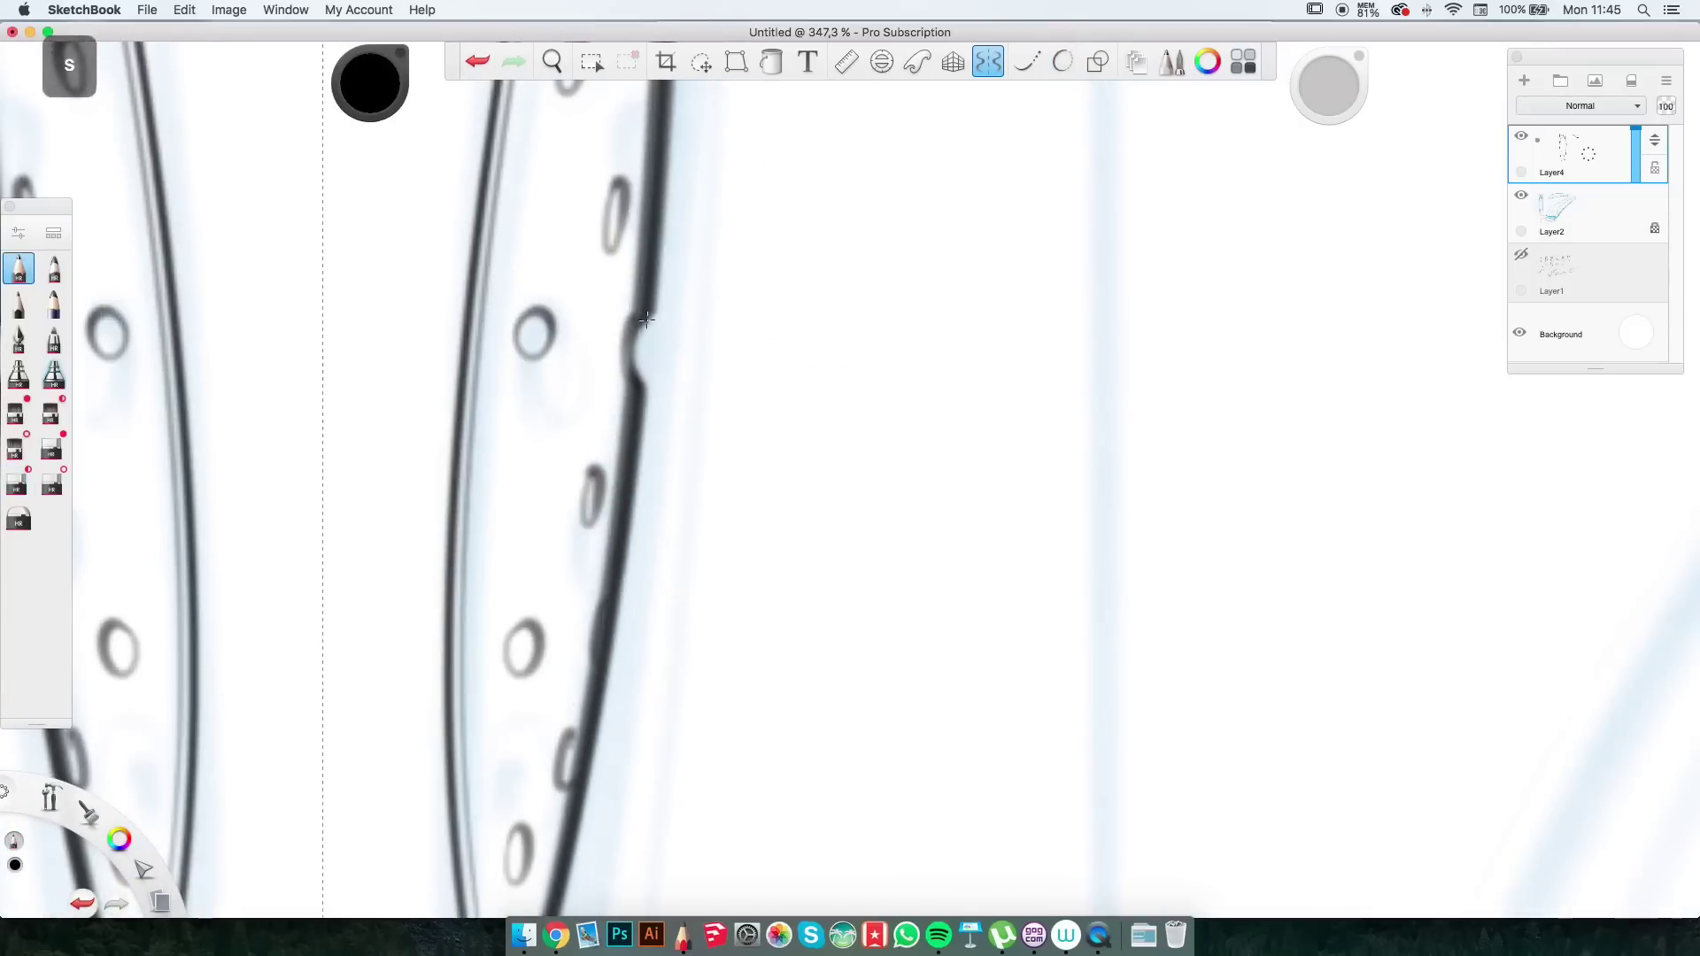
{"action": "scroll", "coordinate": [647, 320], "scroll_direction": "up", "scroll_amount": 5}
{"action": "scroll", "coordinate": [621, 265], "scroll_direction": "down", "scroll_amount": 5}
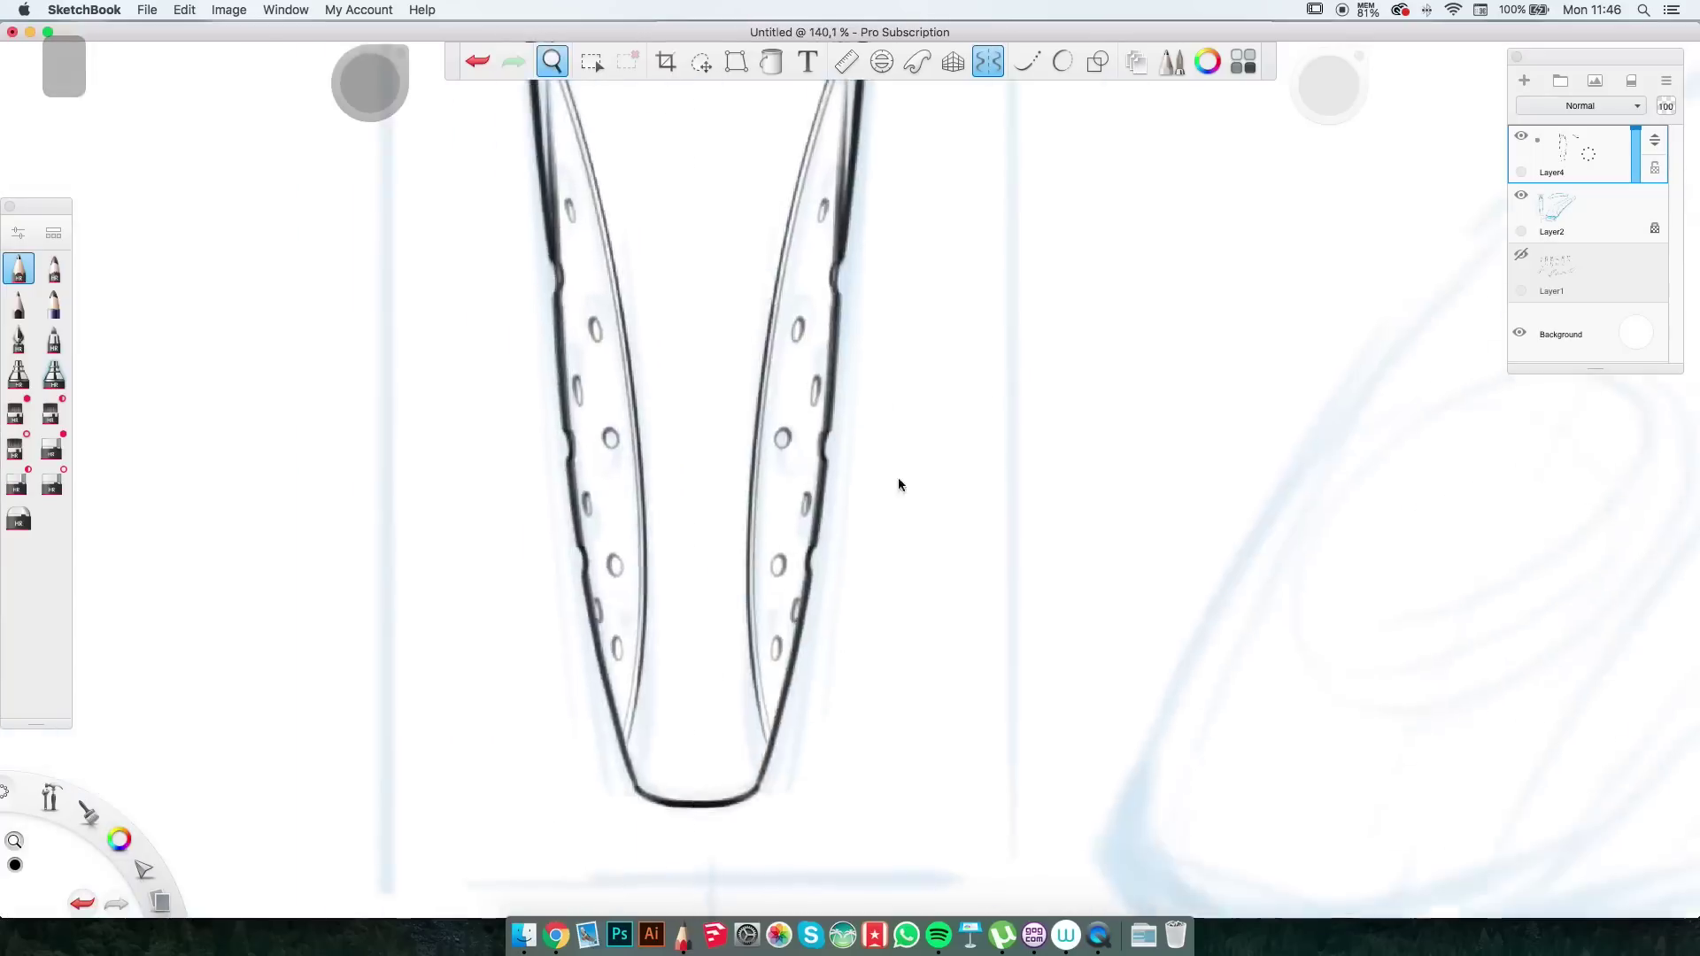
Draw the ringed round button below the head with the Ellipse guide.
{"action": "key", "text": "e"}
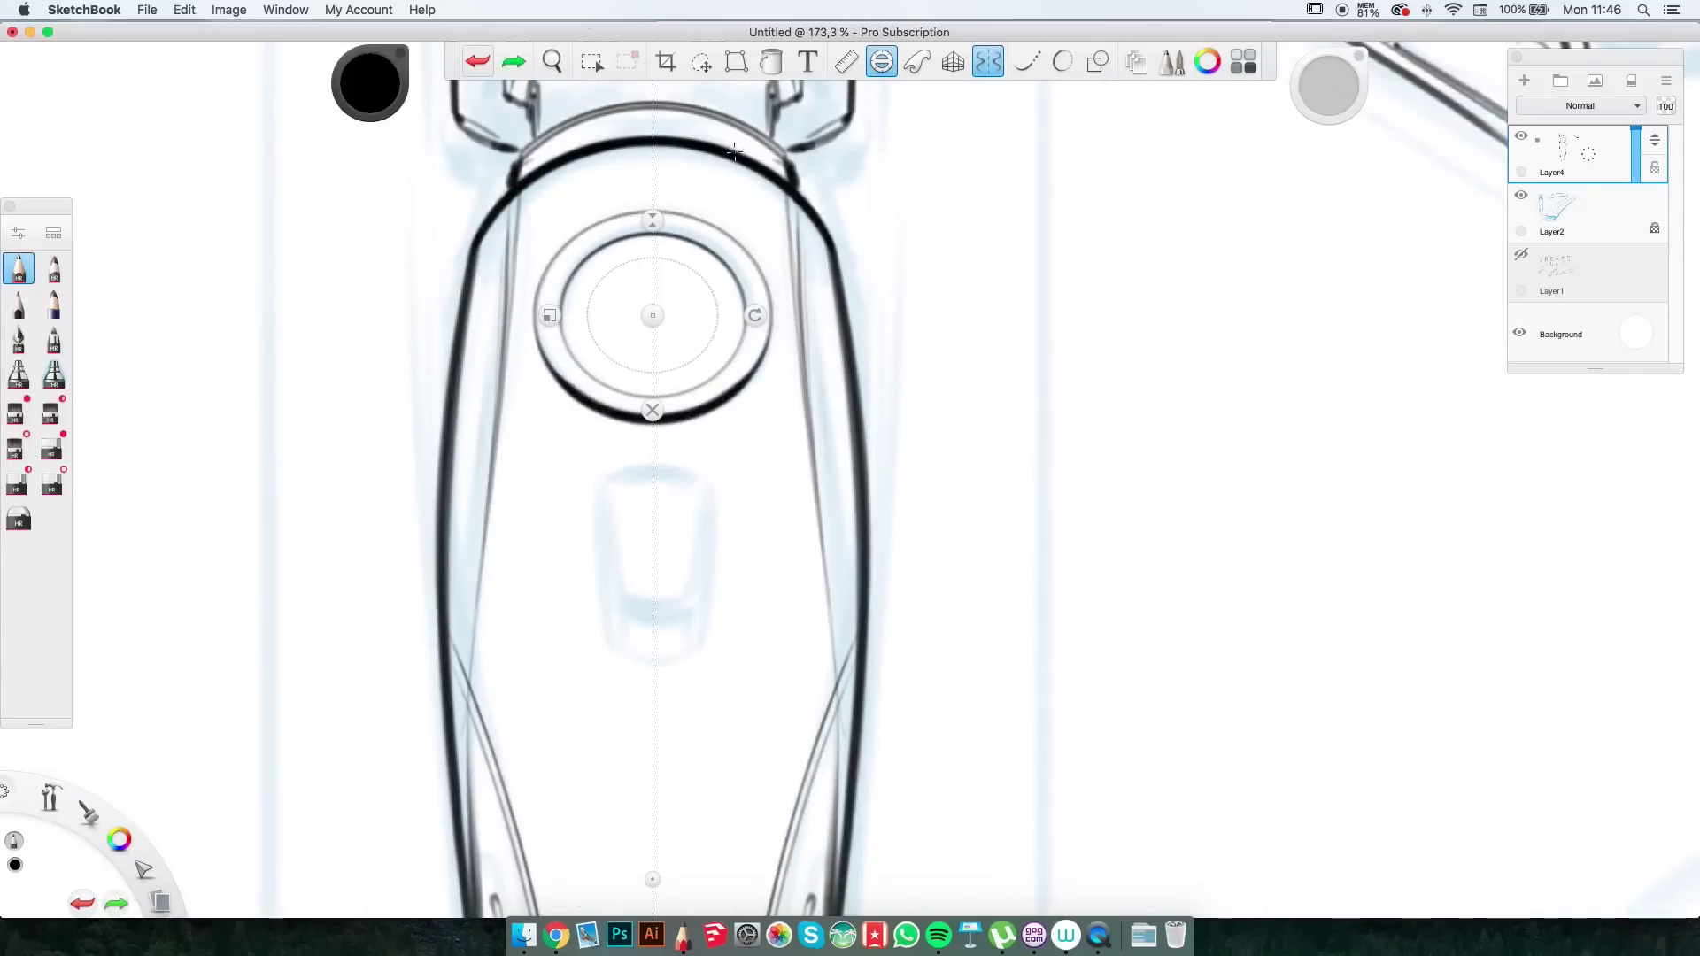
{"action": "key", "text": "e"}
{"action": "scroll", "coordinate": [808, 375], "scroll_direction": "up", "scroll_amount": 8}
{"action": "scroll", "coordinate": [649, 556], "scroll_direction": "down", "scroll_amount": 4}
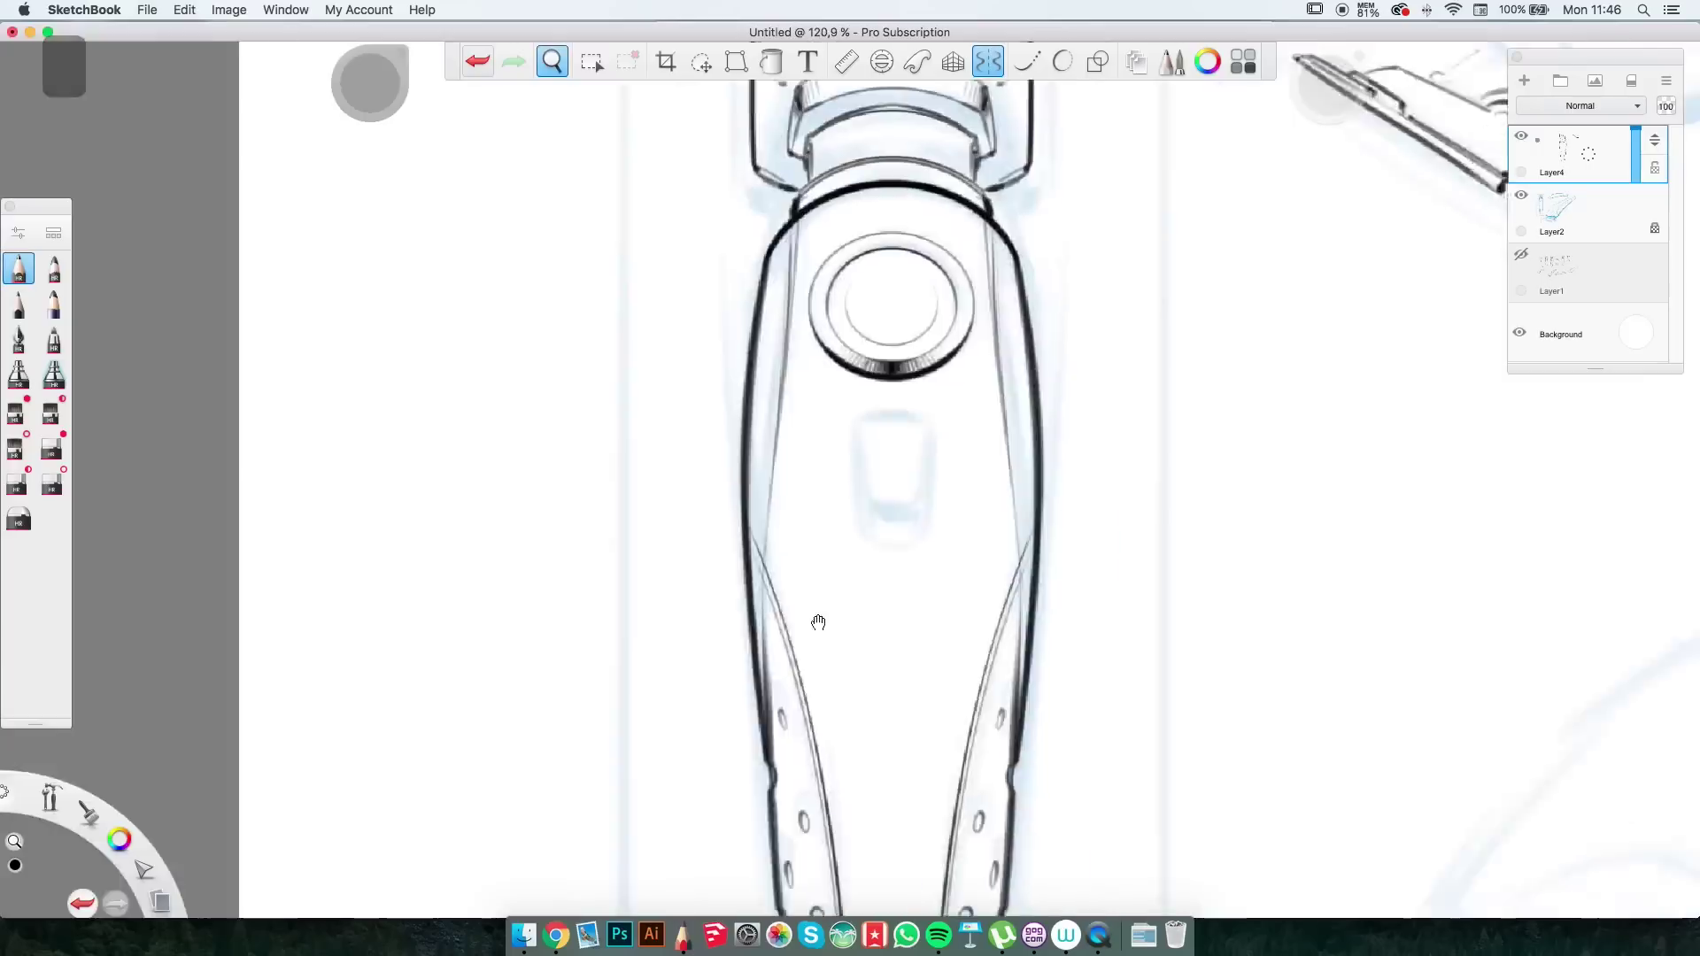
{"action": "scroll", "coordinate": [815, 617], "scroll_direction": "up", "scroll_amount": 8}
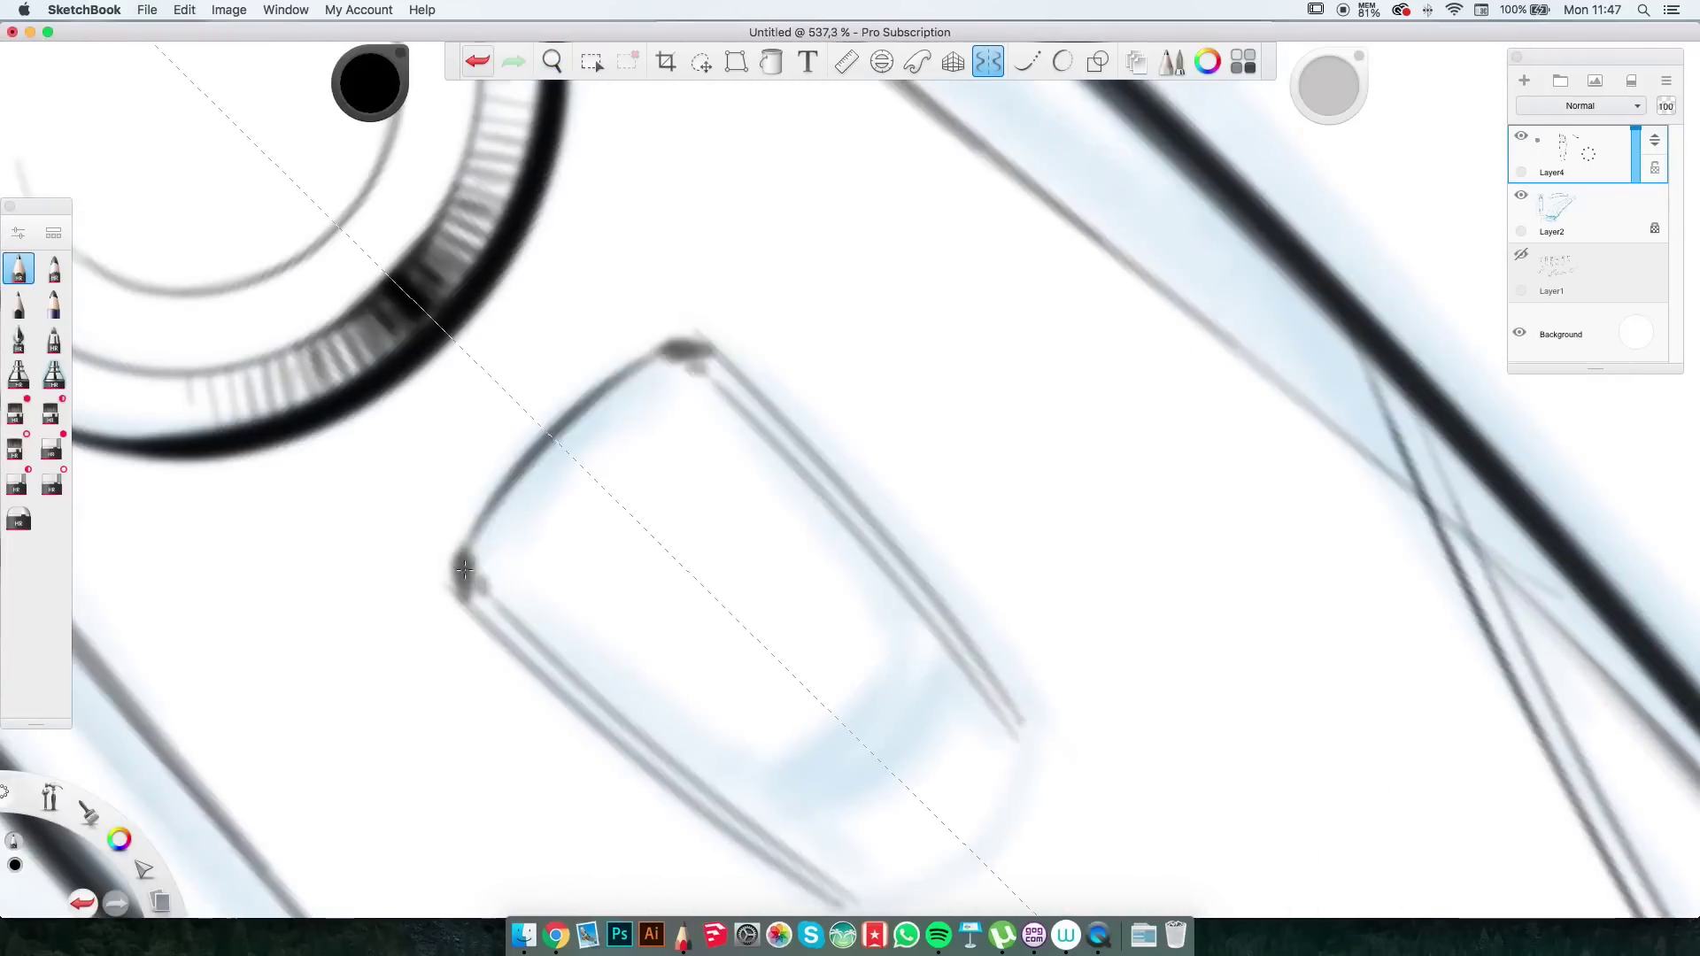
Finish the shaded double-outline switch, then sweep long black body strokes over the side view's underdrawing.
{"action": "mouse_move", "coordinate": [464, 569]}
{"action": "left_mouse_down"}
{"action": "mouse_move", "coordinate": [748, 667]}
{"action": "mouse_move", "coordinate": [1165, 330]}
{"action": "mouse_move", "coordinate": [1056, 208]}
{"action": "mouse_move", "coordinate": [989, 561]}
{"action": "mouse_move", "coordinate": [1032, 351]}
{"action": "mouse_move", "coordinate": [678, 245]}
{"action": "left_mouse_up"}
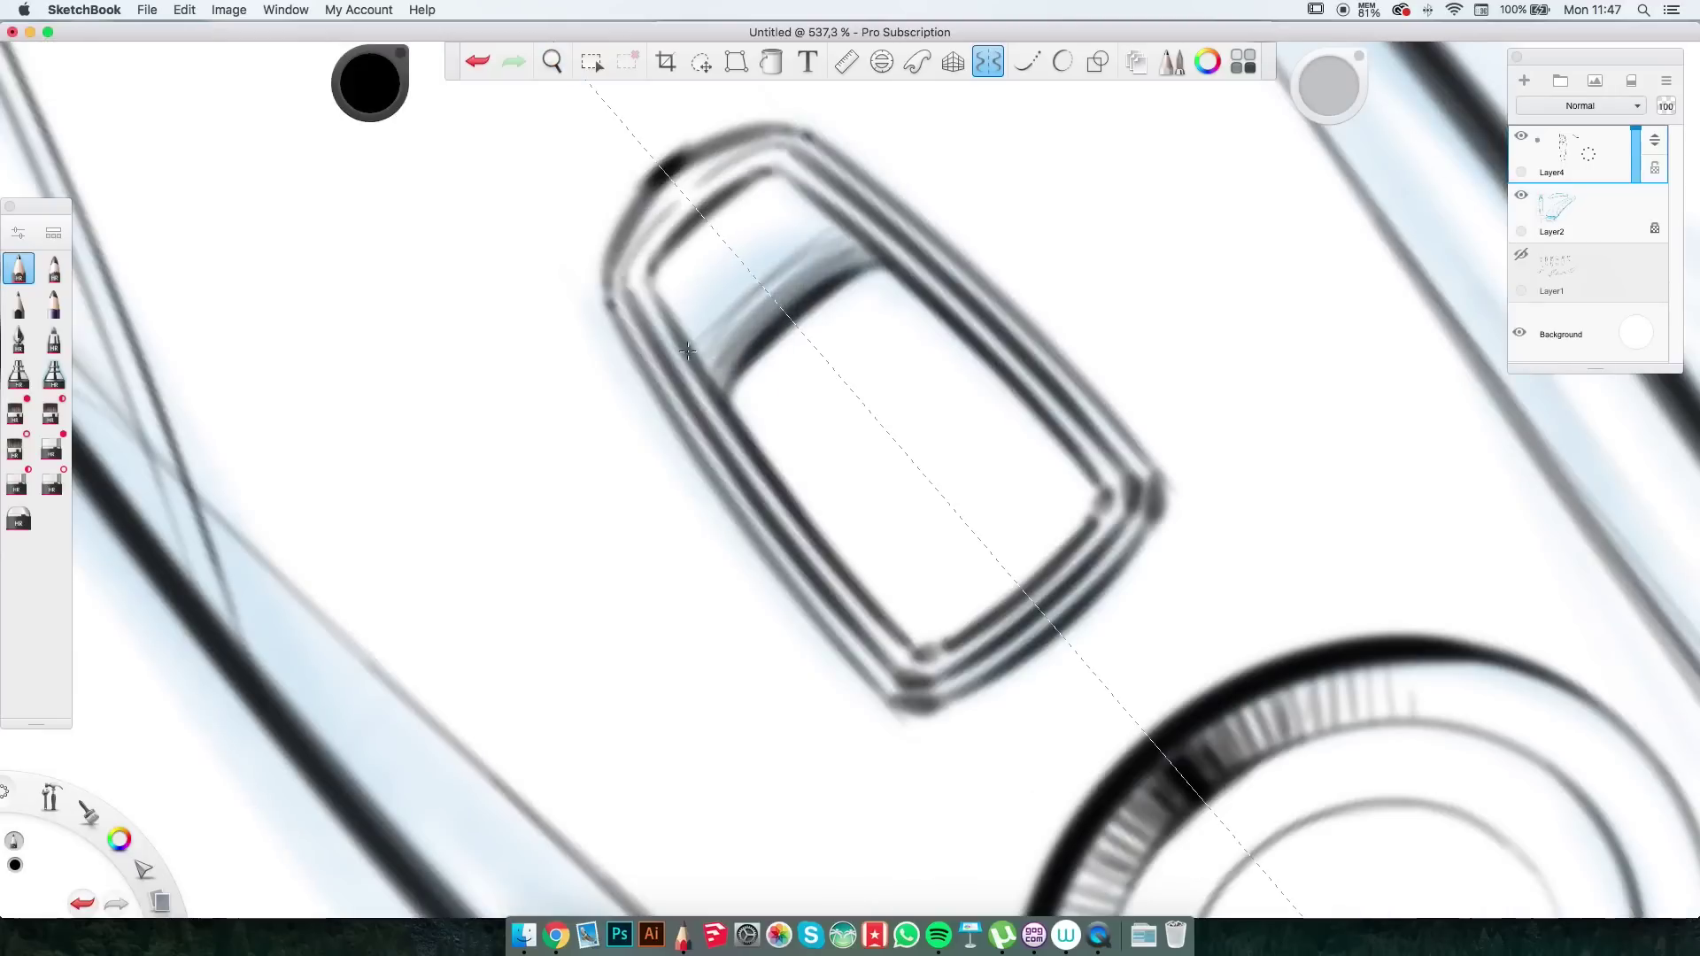
{"action": "left_click_drag", "start_coordinate": [810, 184], "coordinate": [923, 545]}
{"action": "scroll", "coordinate": [922, 545], "scroll_direction": "up", "scroll_amount": 5}
{"action": "scroll", "coordinate": [600, 136], "scroll_direction": "down", "scroll_amount": 3}
{"action": "mouse_move", "coordinate": [333, 816]}
{"action": "left_mouse_down"}
{"action": "mouse_move", "coordinate": [600, 322]}
{"action": "mouse_move", "coordinate": [475, 694]}
{"action": "left_mouse_up"}
{"action": "scroll", "coordinate": [1193, 104], "scroll_direction": "up", "scroll_amount": 2}
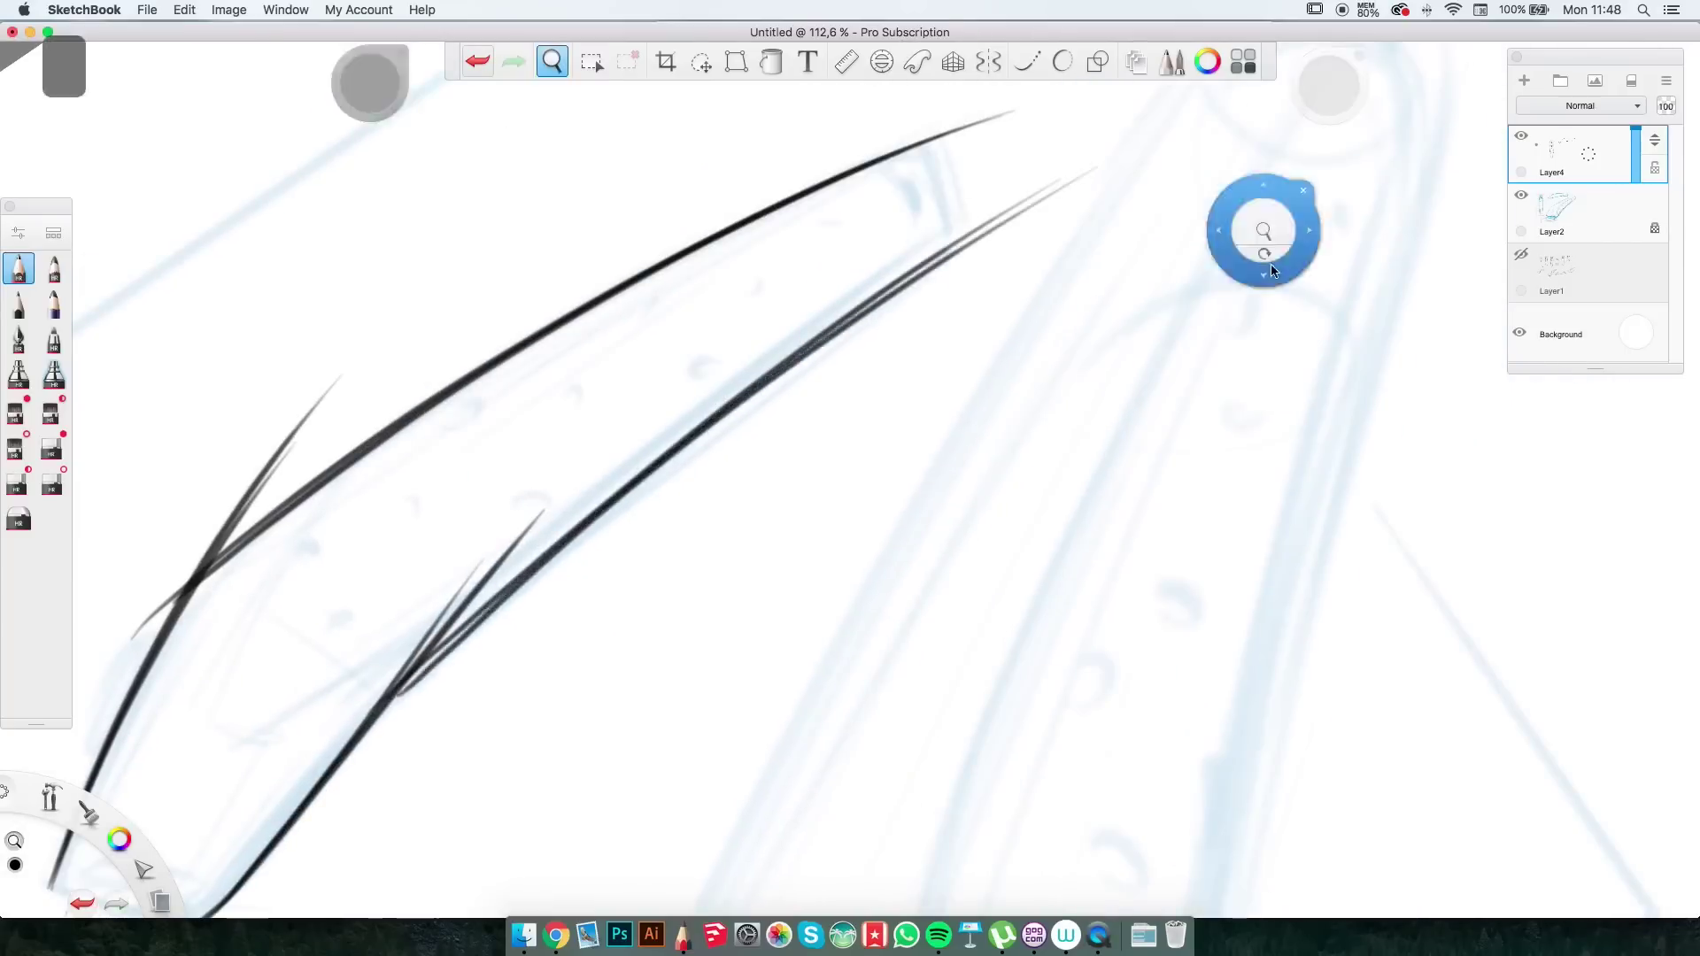
{"action": "left_click_drag", "start_coordinate": [1263, 227], "coordinate": [1054, 357]}
Ink the side-view body edges guided by the French Curve.
{"action": "left_click", "coordinate": [916, 61]}
{"action": "left_click_drag", "start_coordinate": [595, 326], "coordinate": [941, 555]}
{"action": "scroll", "coordinate": [940, 555], "scroll_direction": "down", "scroll_amount": 5}
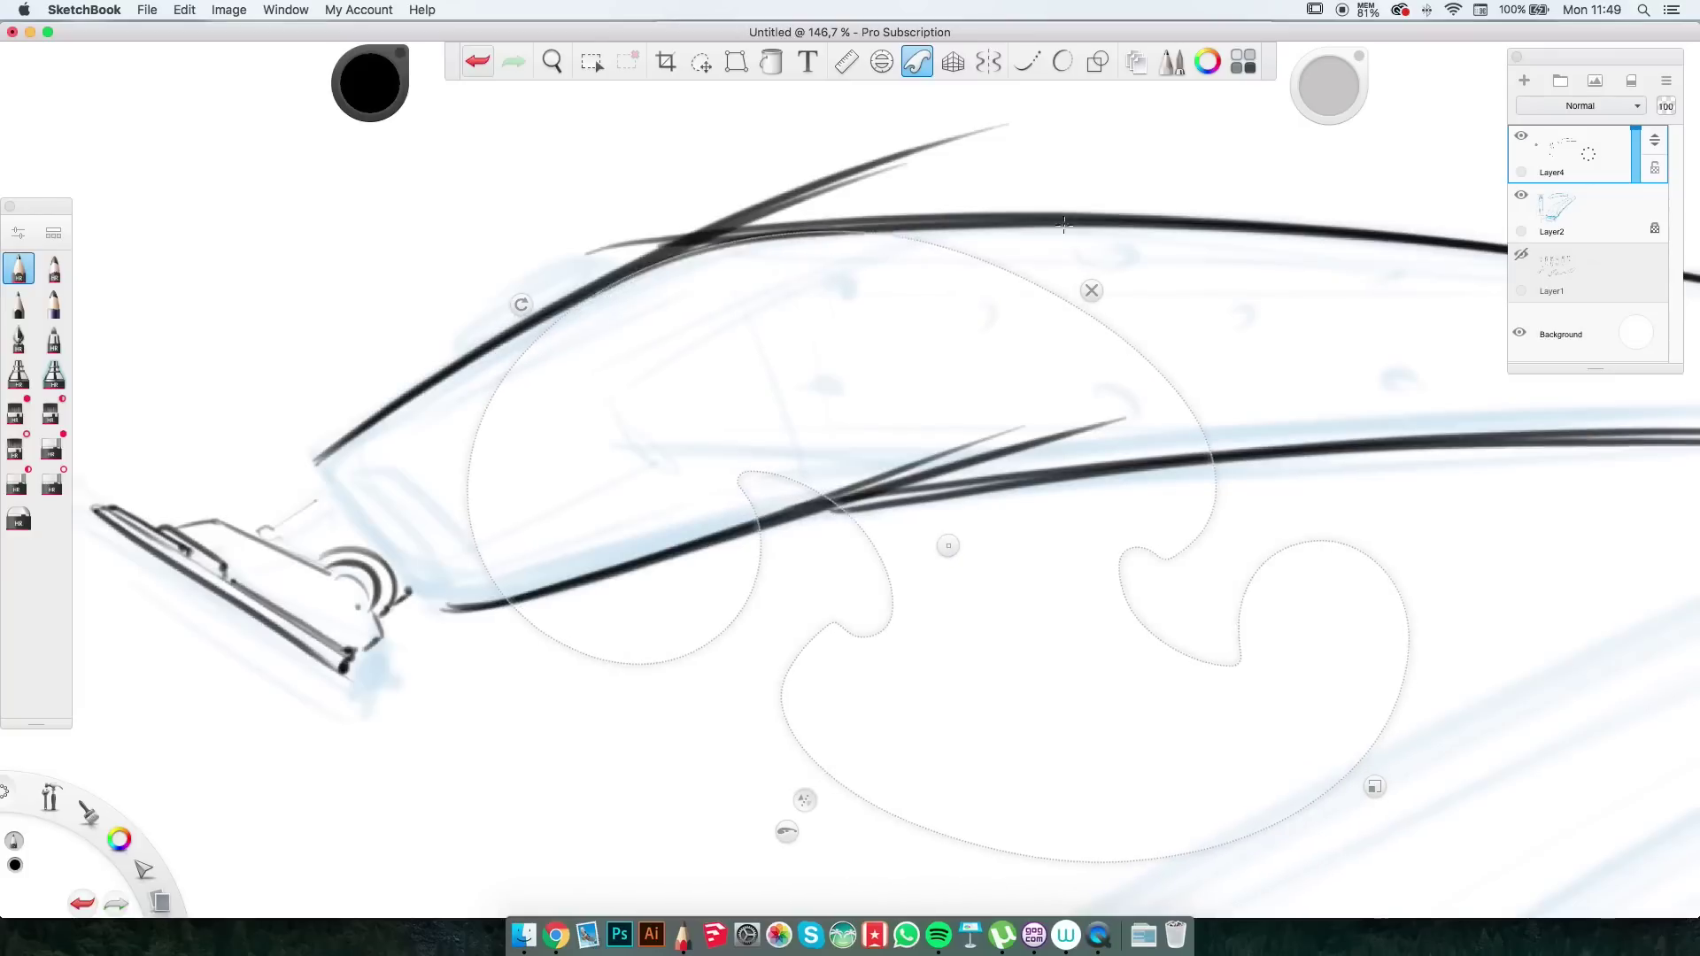
{"action": "scroll", "coordinate": [850, 479], "scroll_direction": "up", "scroll_amount": 5}
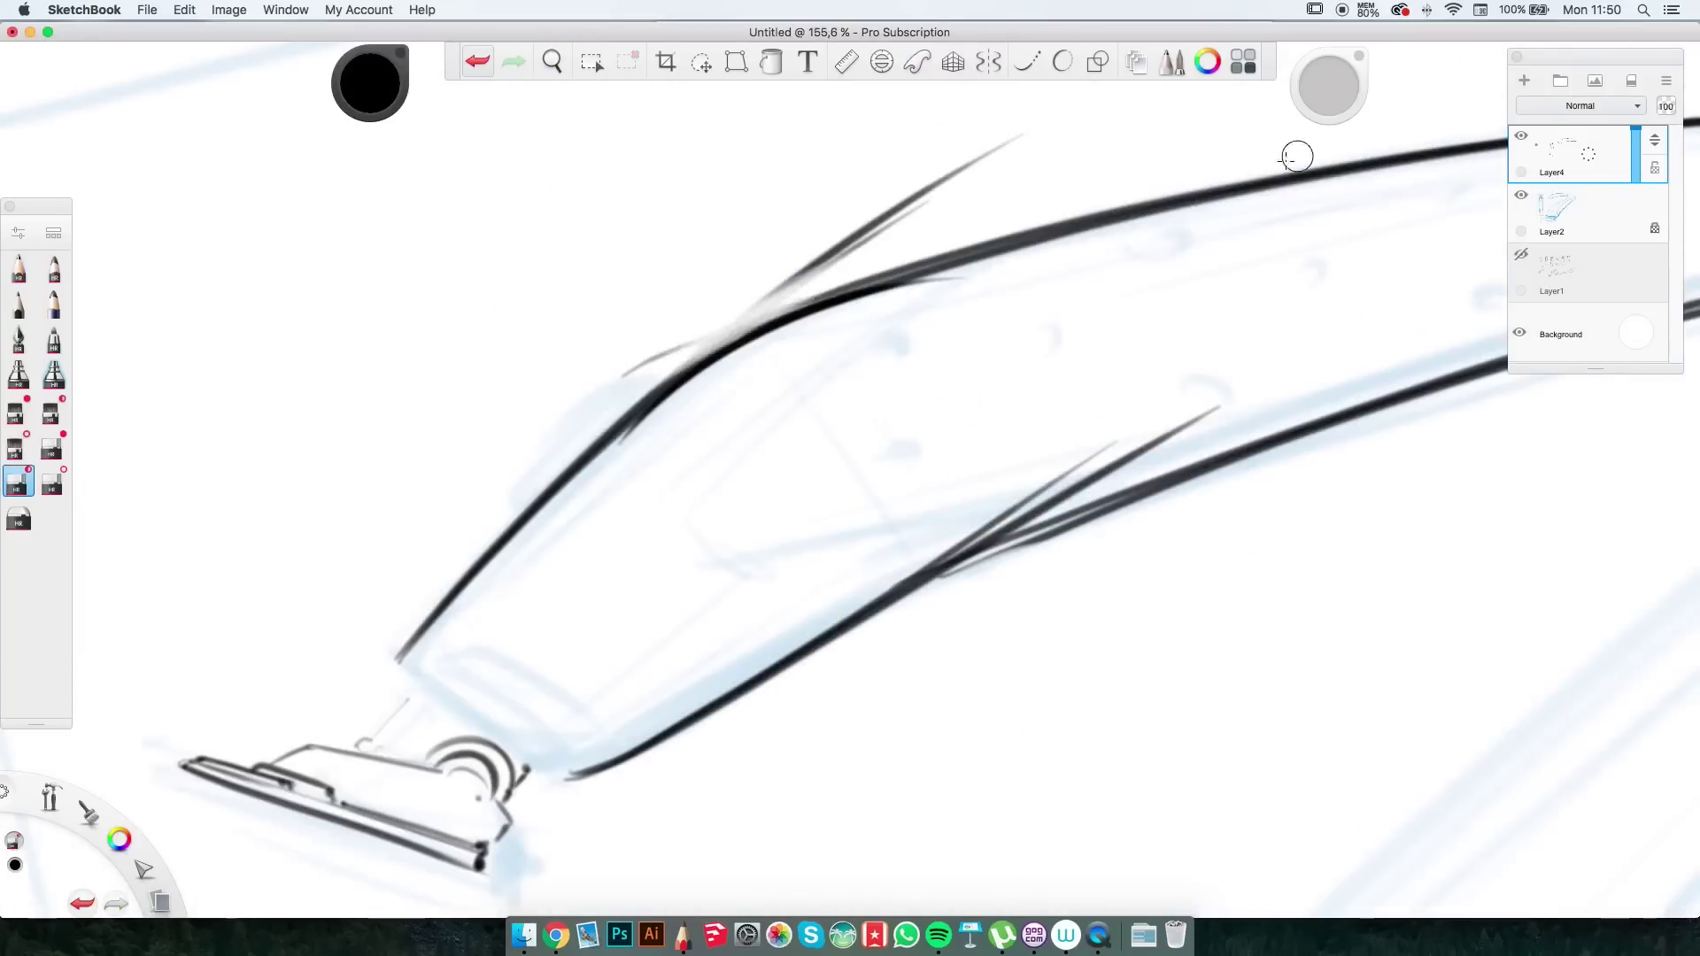
{"action": "left_click_drag", "start_coordinate": [701, 333], "coordinate": [907, 390]}
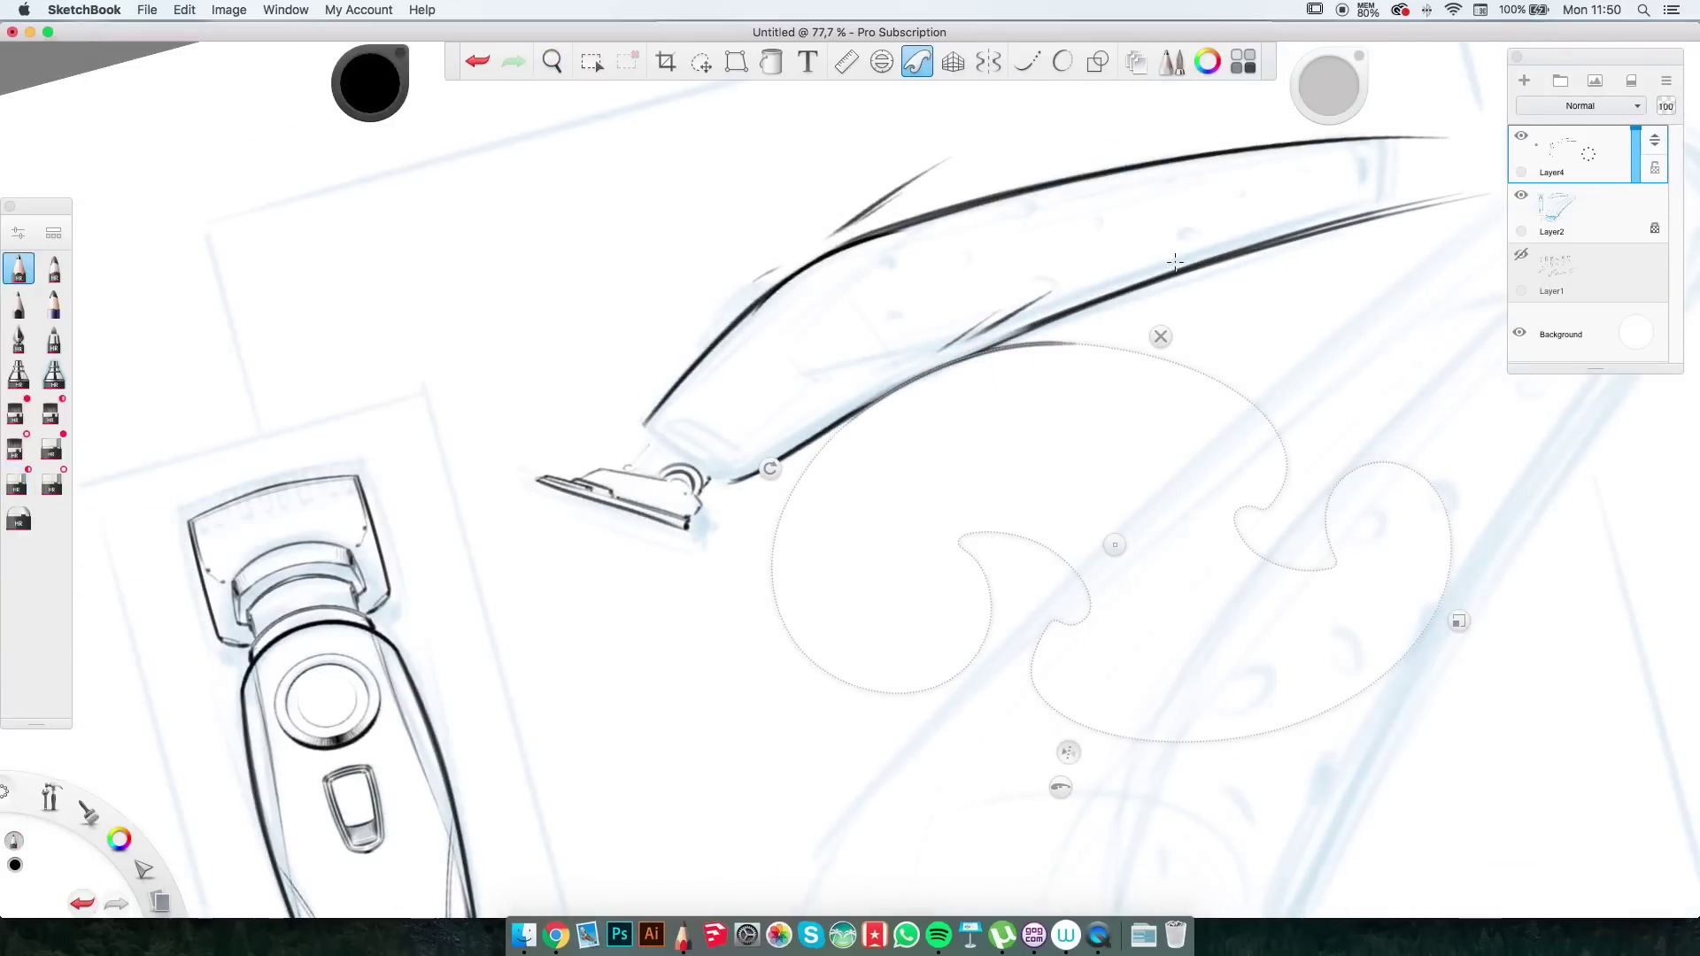
{"action": "key", "text": "s"}
{"action": "mouse_move", "coordinate": [1063, 381]}
{"action": "left_mouse_down"}
{"action": "mouse_move", "coordinate": [692, 384]}
{"action": "mouse_move", "coordinate": [1231, 491]}
{"action": "mouse_move", "coordinate": [1063, 398]}
{"action": "left_mouse_up"}
Pencil the body's end cap above the blade, undoing one stroke.
{"action": "key", "text": "e"}
{"action": "left_click_drag", "start_coordinate": [724, 359], "coordinate": [993, 307]}
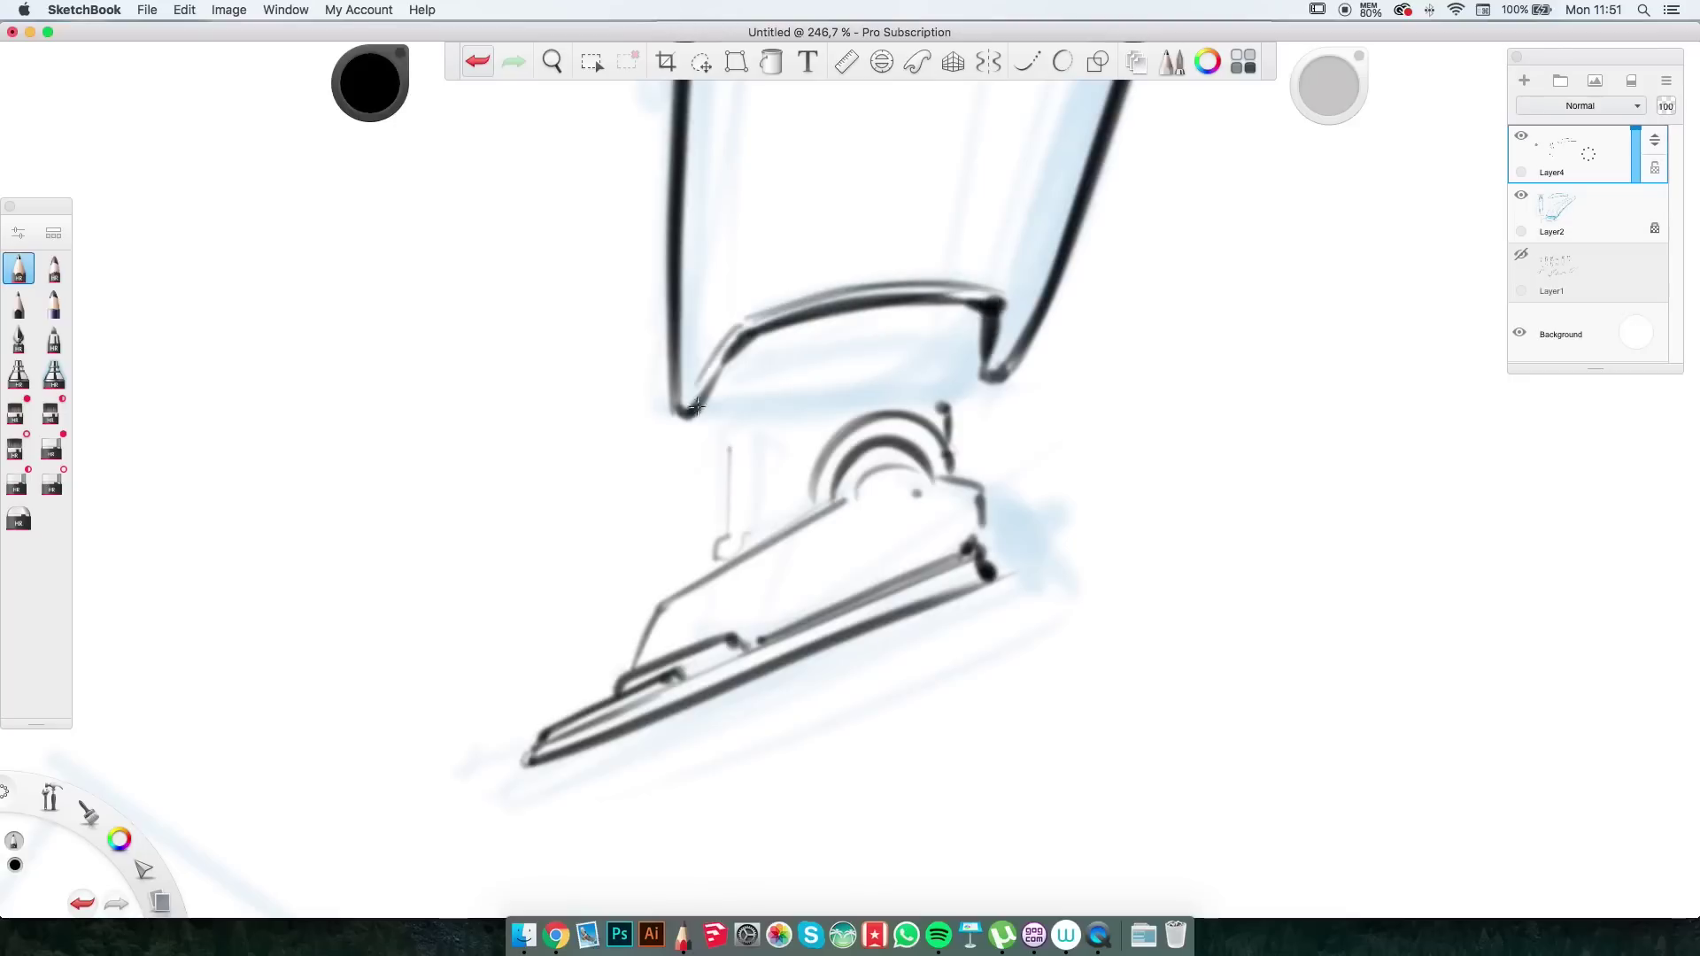
{"action": "mouse_move", "coordinate": [697, 407]}
{"action": "left_mouse_down"}
{"action": "mouse_move", "coordinate": [1278, 581]}
{"action": "mouse_move", "coordinate": [1369, 531]}
{"action": "left_mouse_up"}
{"action": "mouse_move", "coordinate": [1066, 303]}
{"action": "left_mouse_down"}
{"action": "mouse_move", "coordinate": [1027, 531]}
{"action": "mouse_move", "coordinate": [1373, 511]}
{"action": "mouse_move", "coordinate": [1434, 478]}
{"action": "left_mouse_up"}
{"action": "left_click", "coordinate": [476, 64]}
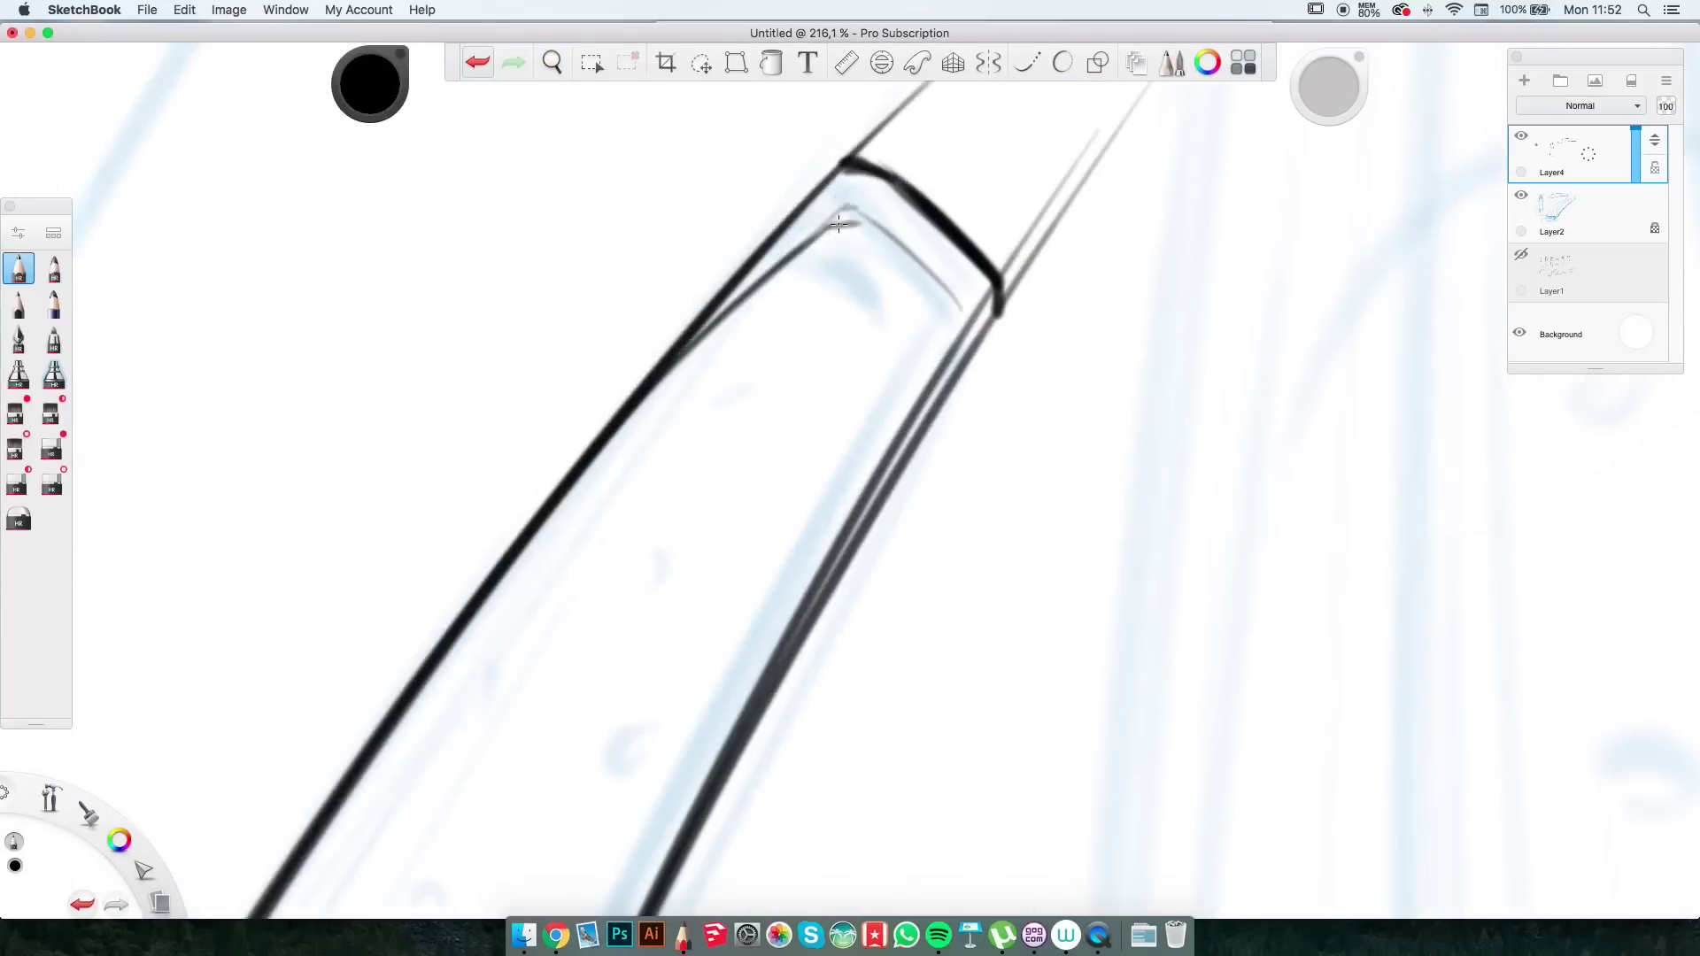
{"action": "left_click_drag", "start_coordinate": [874, 225], "coordinate": [745, 684]}
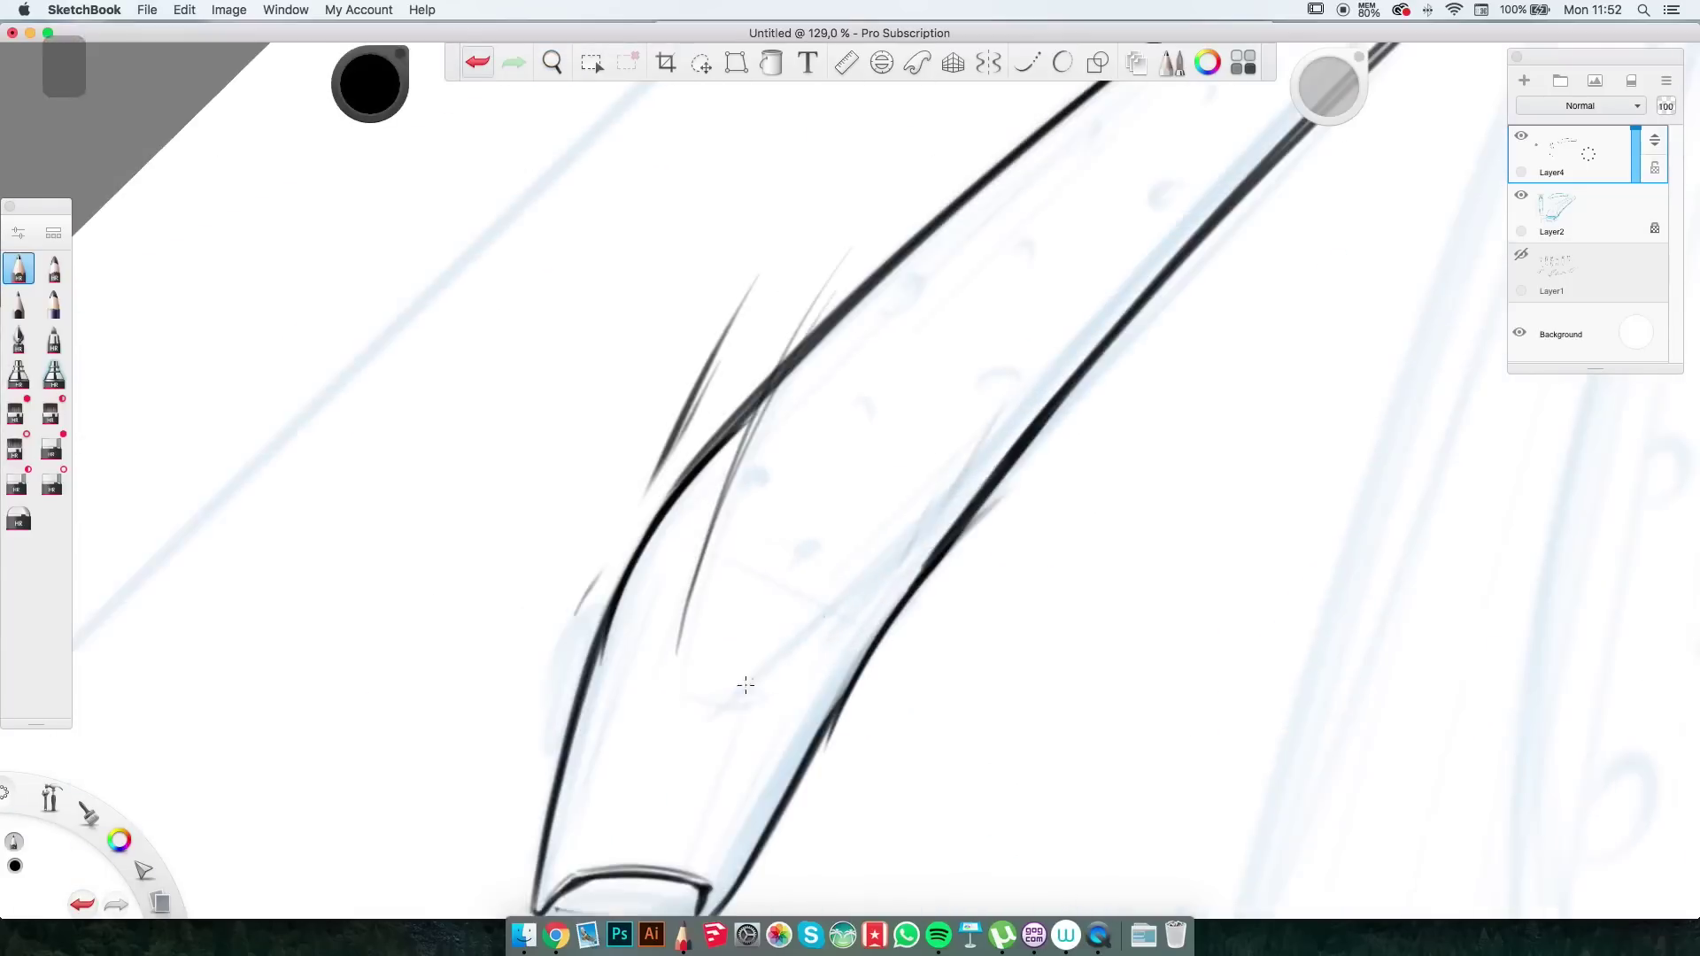
Add blade head detail strokes, reposition the head, and draw a light top-edge line.
{"action": "key", "text": "s"}
{"action": "left_click_drag", "start_coordinate": [695, 400], "coordinate": [877, 280]}
{"action": "left_click_drag", "start_coordinate": [730, 183], "coordinate": [646, 381]}
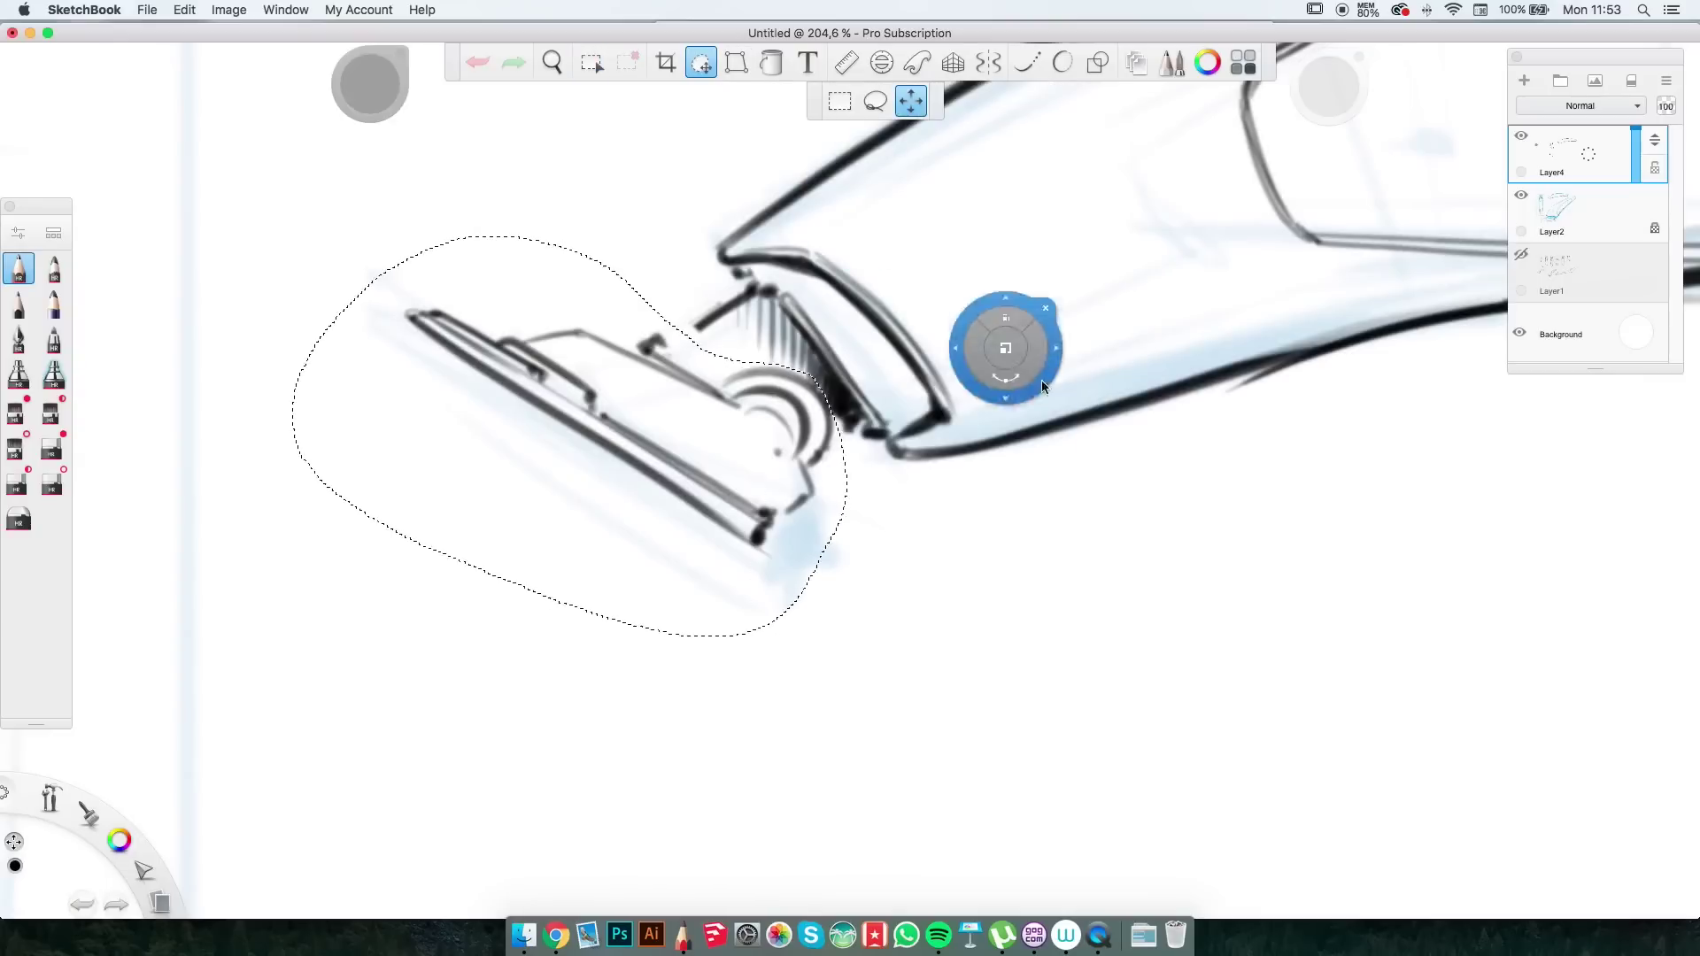
{"action": "mouse_move", "coordinate": [1041, 379]}
{"action": "left_mouse_down"}
{"action": "mouse_move", "coordinate": [1023, 485]}
{"action": "mouse_move", "coordinate": [880, 529]}
{"action": "left_mouse_up"}
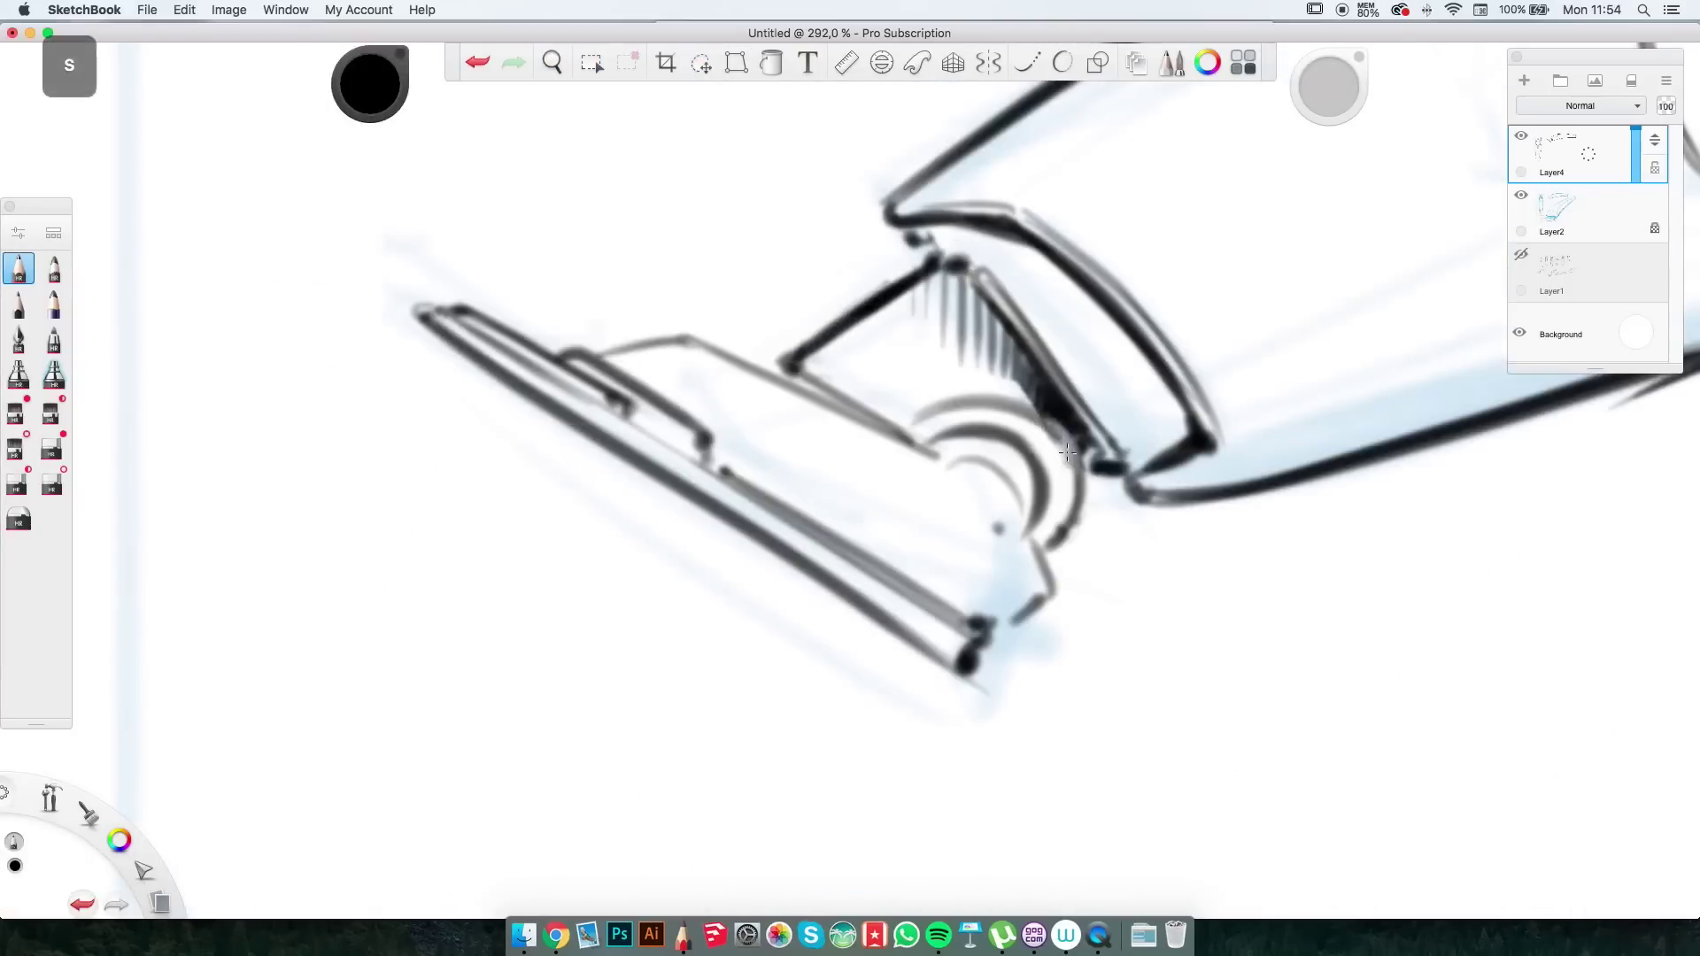
{"action": "left_click_drag", "start_coordinate": [937, 306], "coordinate": [664, 439]}
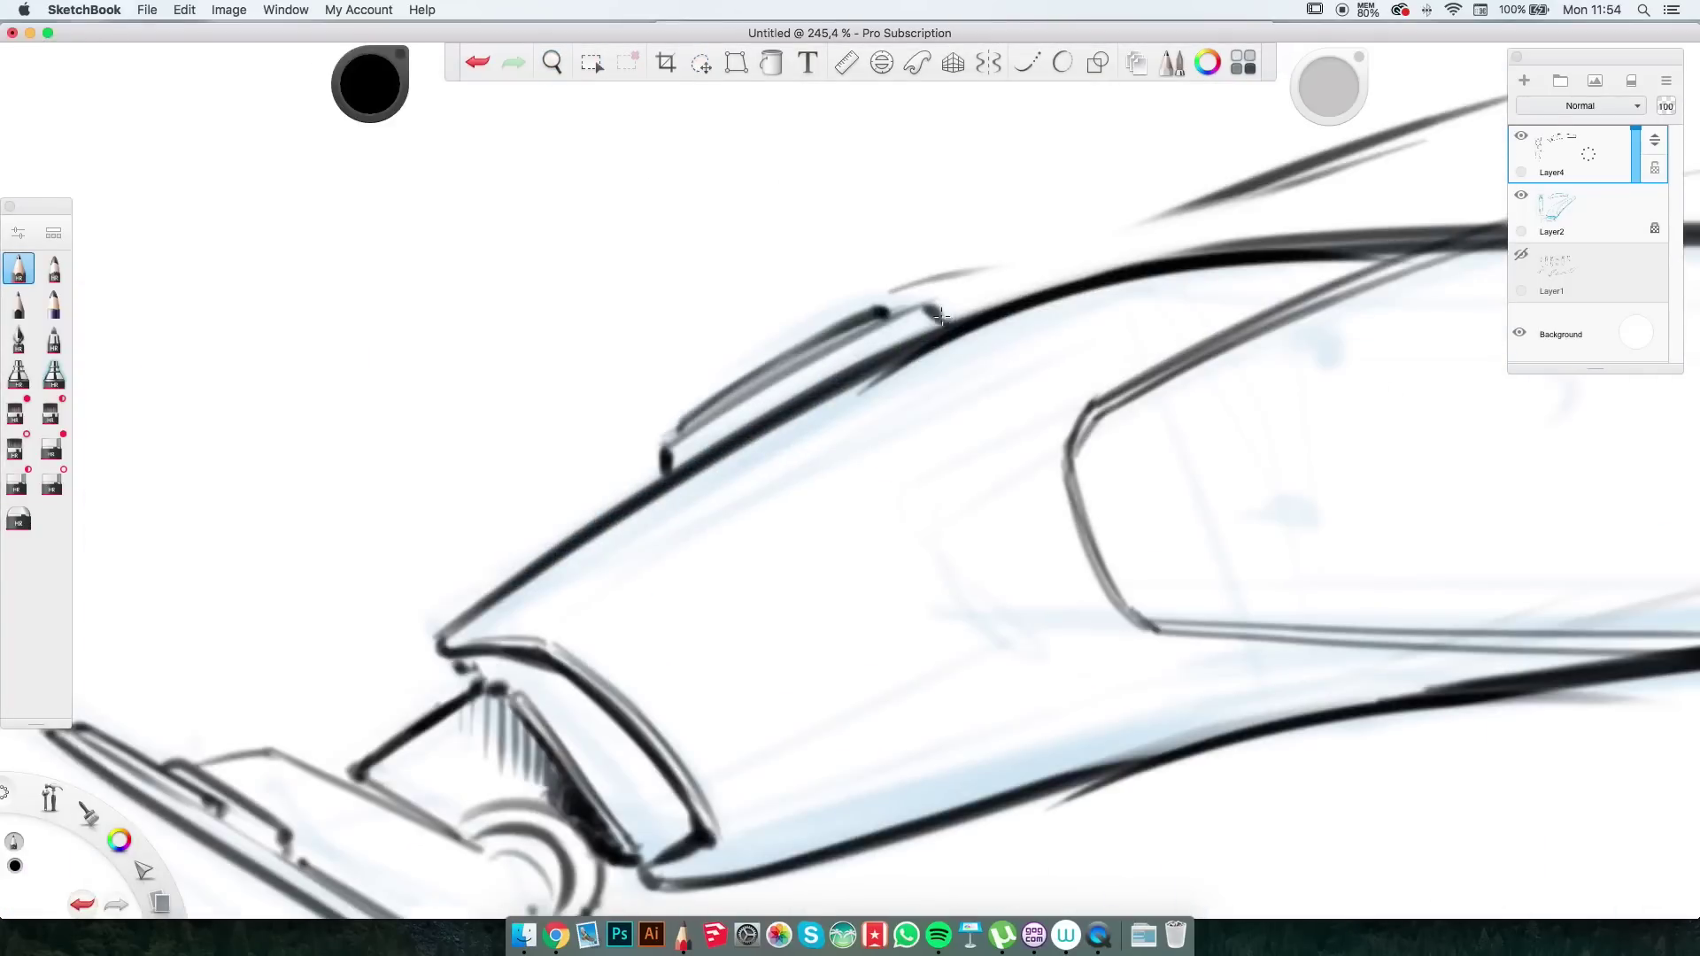
{"action": "scroll", "coordinate": [913, 329], "scroll_direction": "down", "scroll_amount": 10}
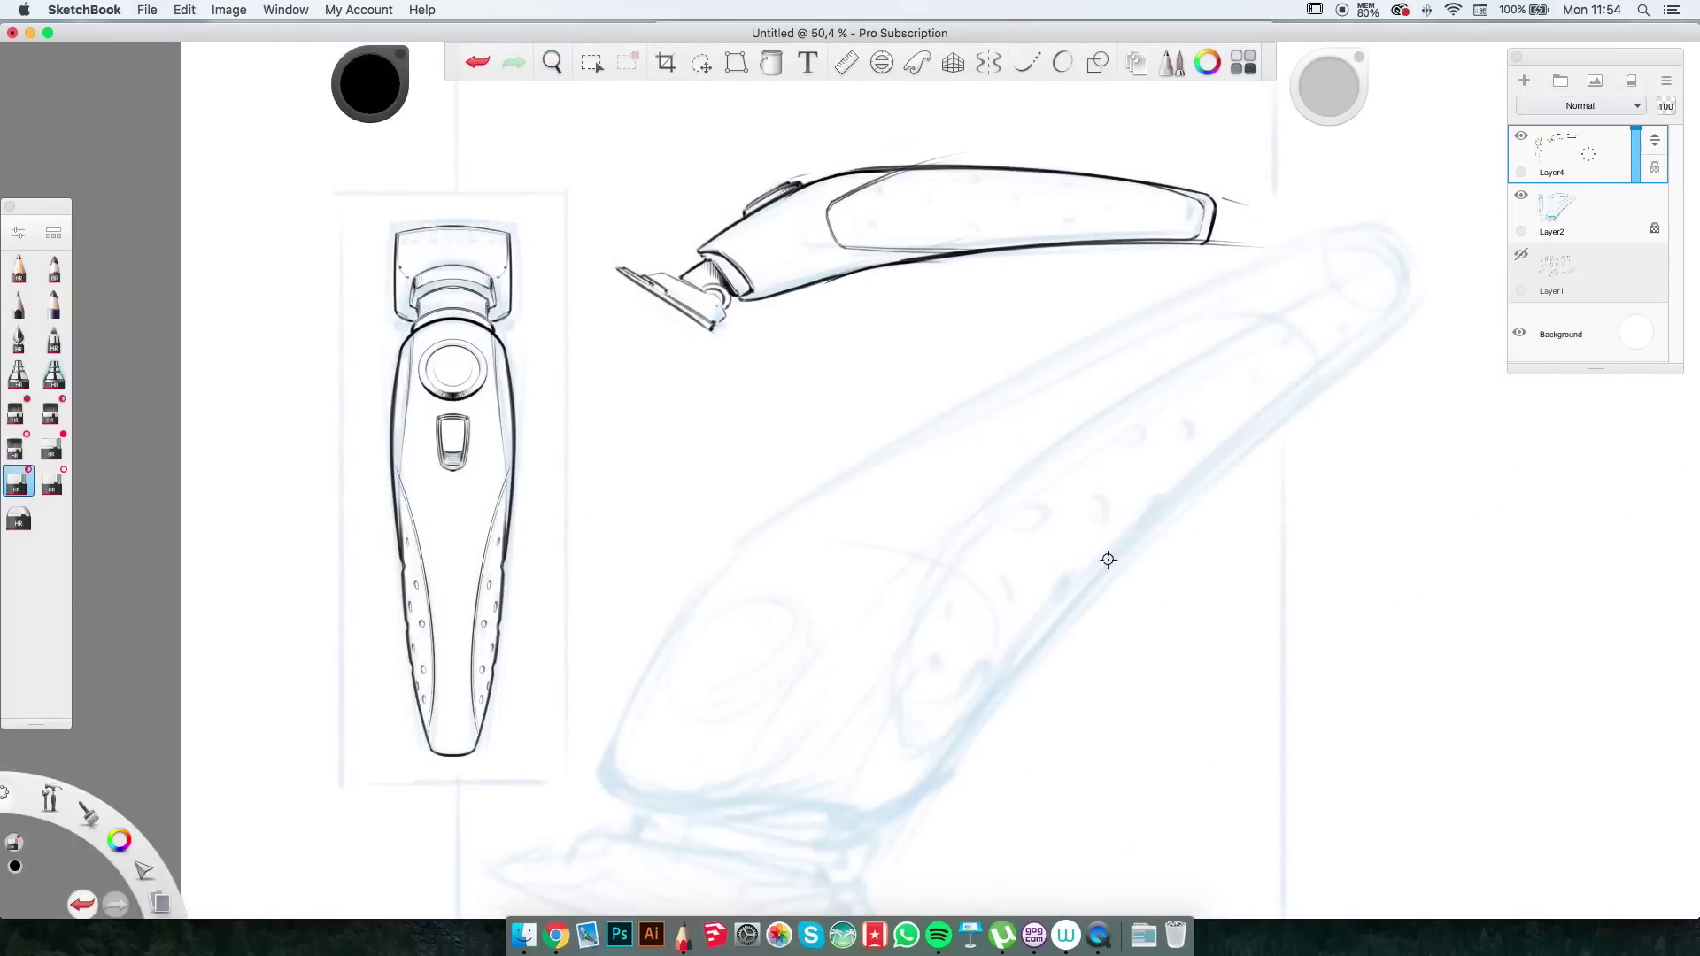
{"action": "key", "text": "Escape"}
Draw the third view's long top and lower strokes and cut-paste them onto Layer5.
{"action": "left_click_drag", "start_coordinate": [712, 314], "coordinate": [1310, 106]}
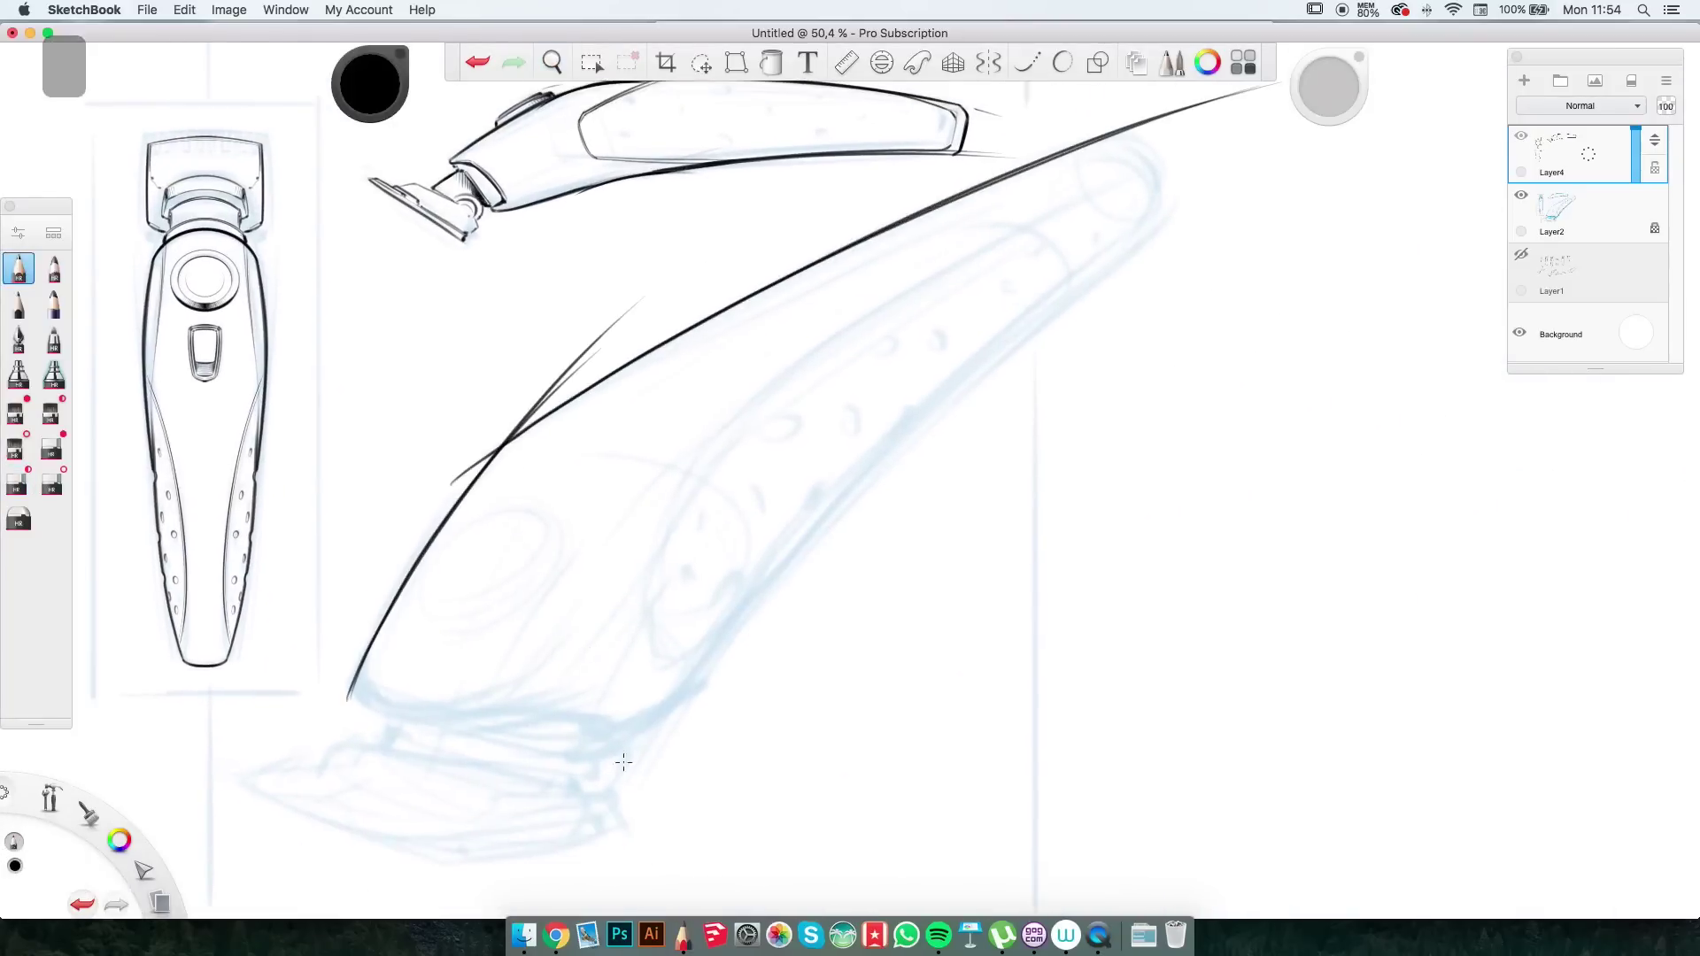
{"action": "left_click_drag", "start_coordinate": [518, 525], "coordinate": [1314, 183]}
{"action": "scroll", "coordinate": [827, 286], "scroll_direction": "up", "scroll_amount": 8}
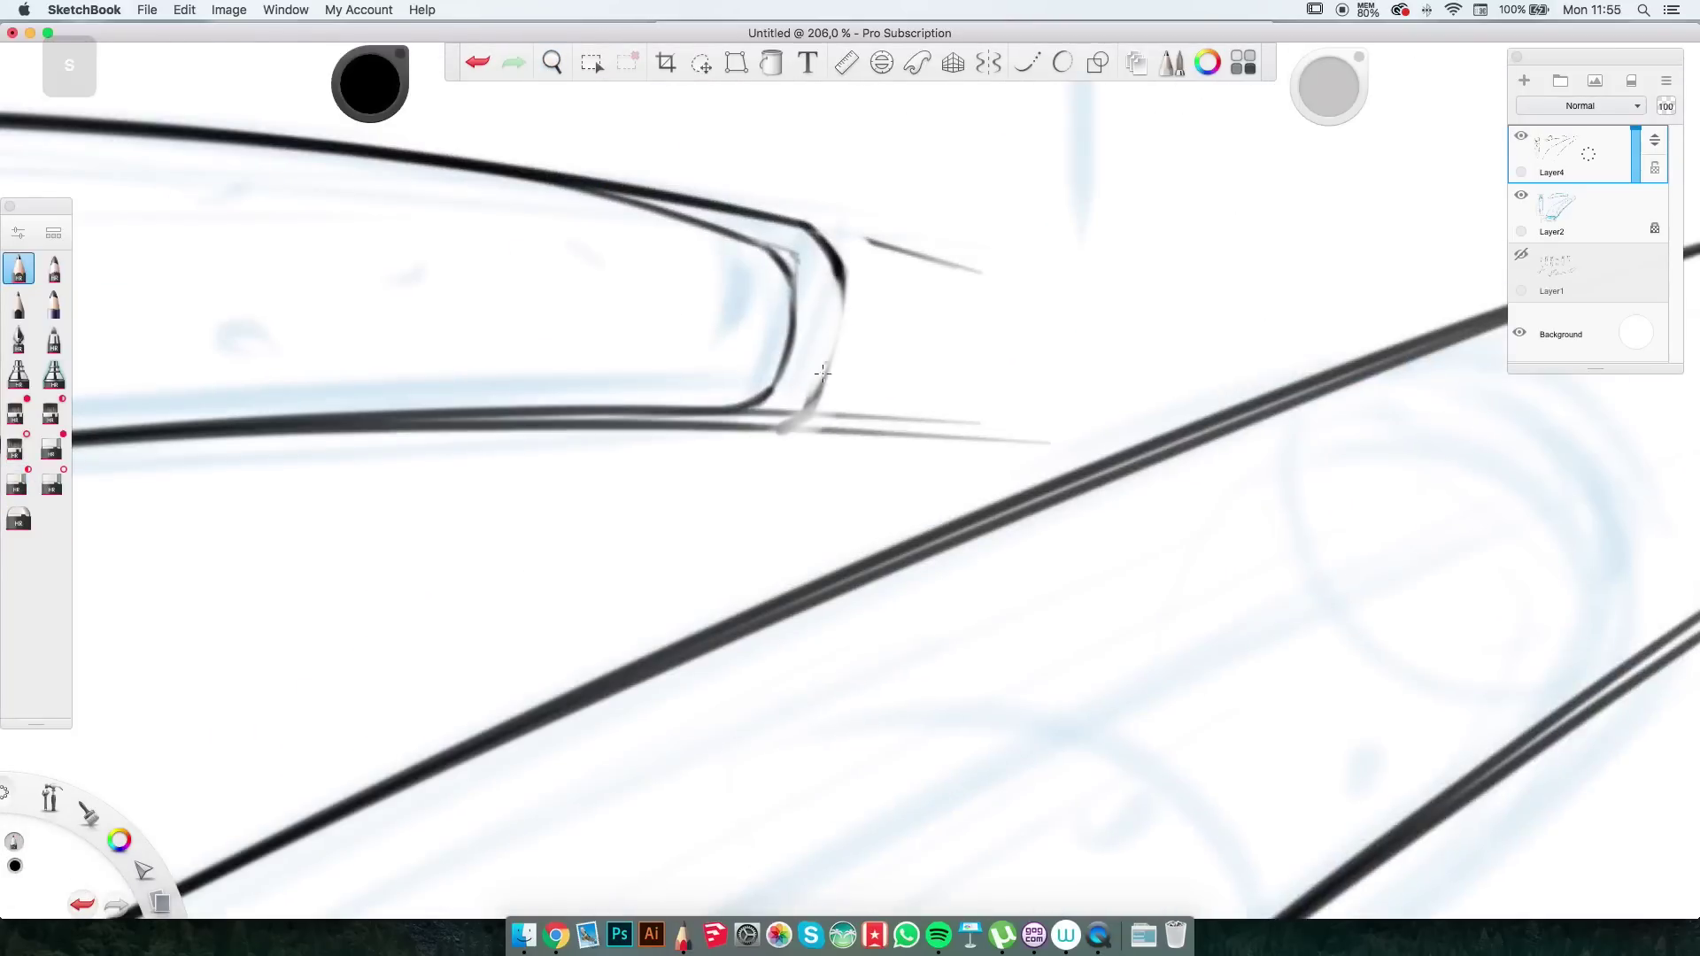
{"action": "scroll", "coordinate": [1356, 345], "scroll_direction": "down", "scroll_amount": 10}
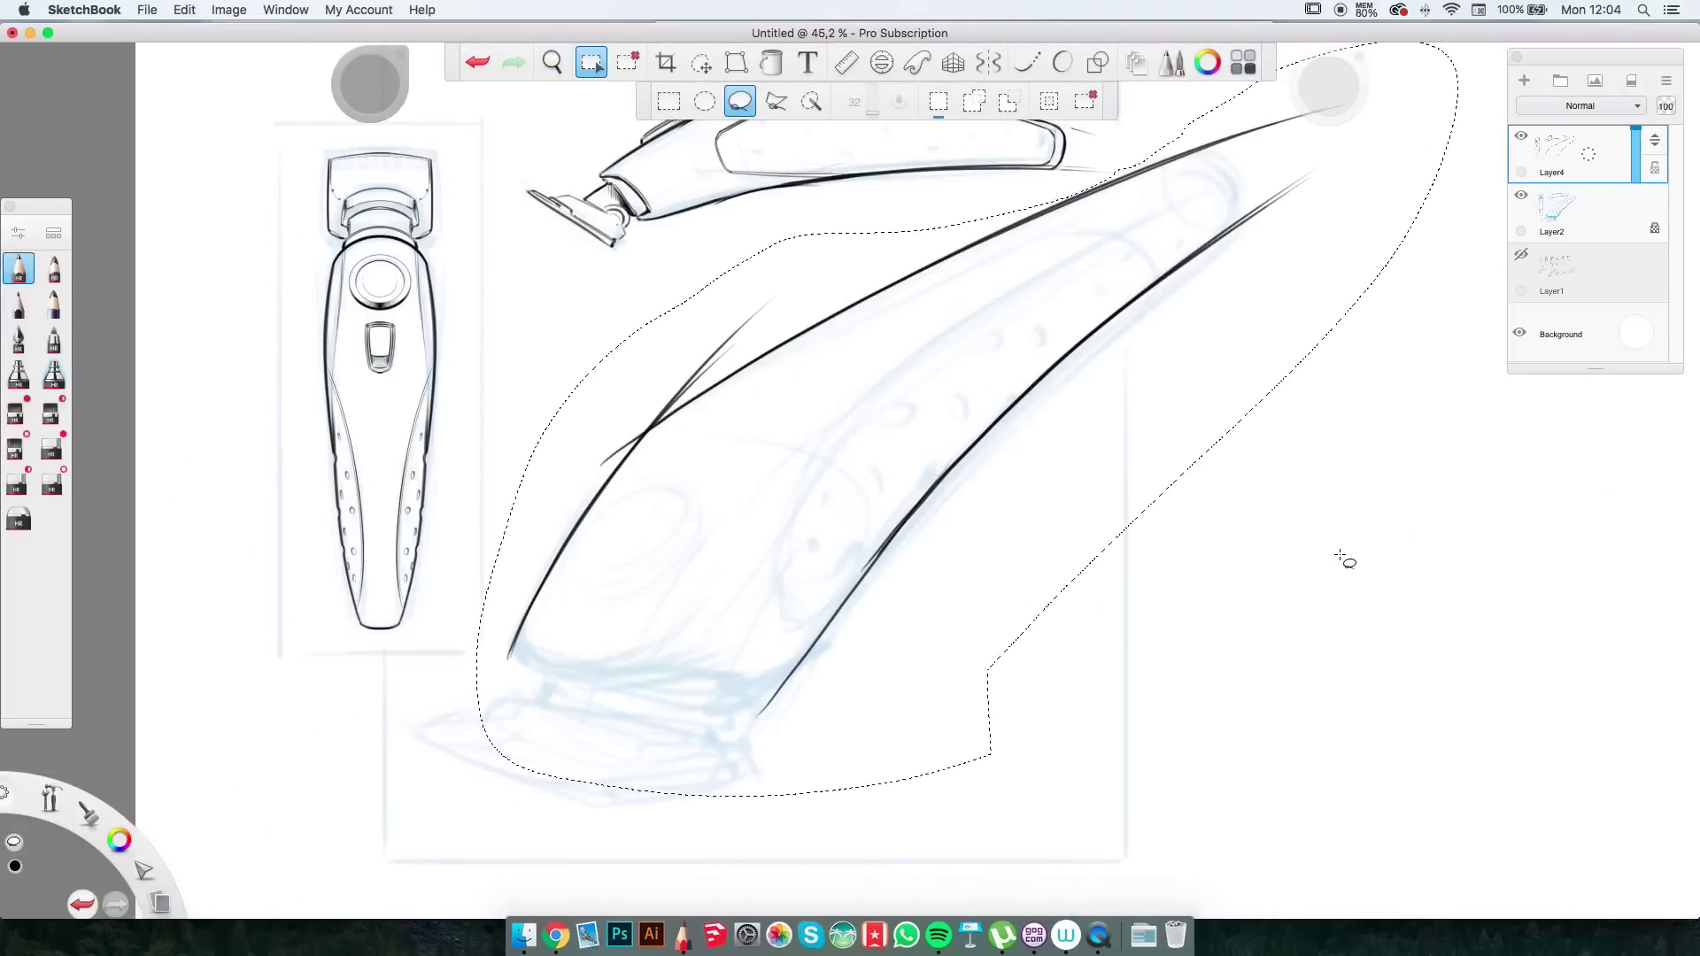
{"action": "key", "text": "super+x"}
{"action": "key", "text": "super+v"}
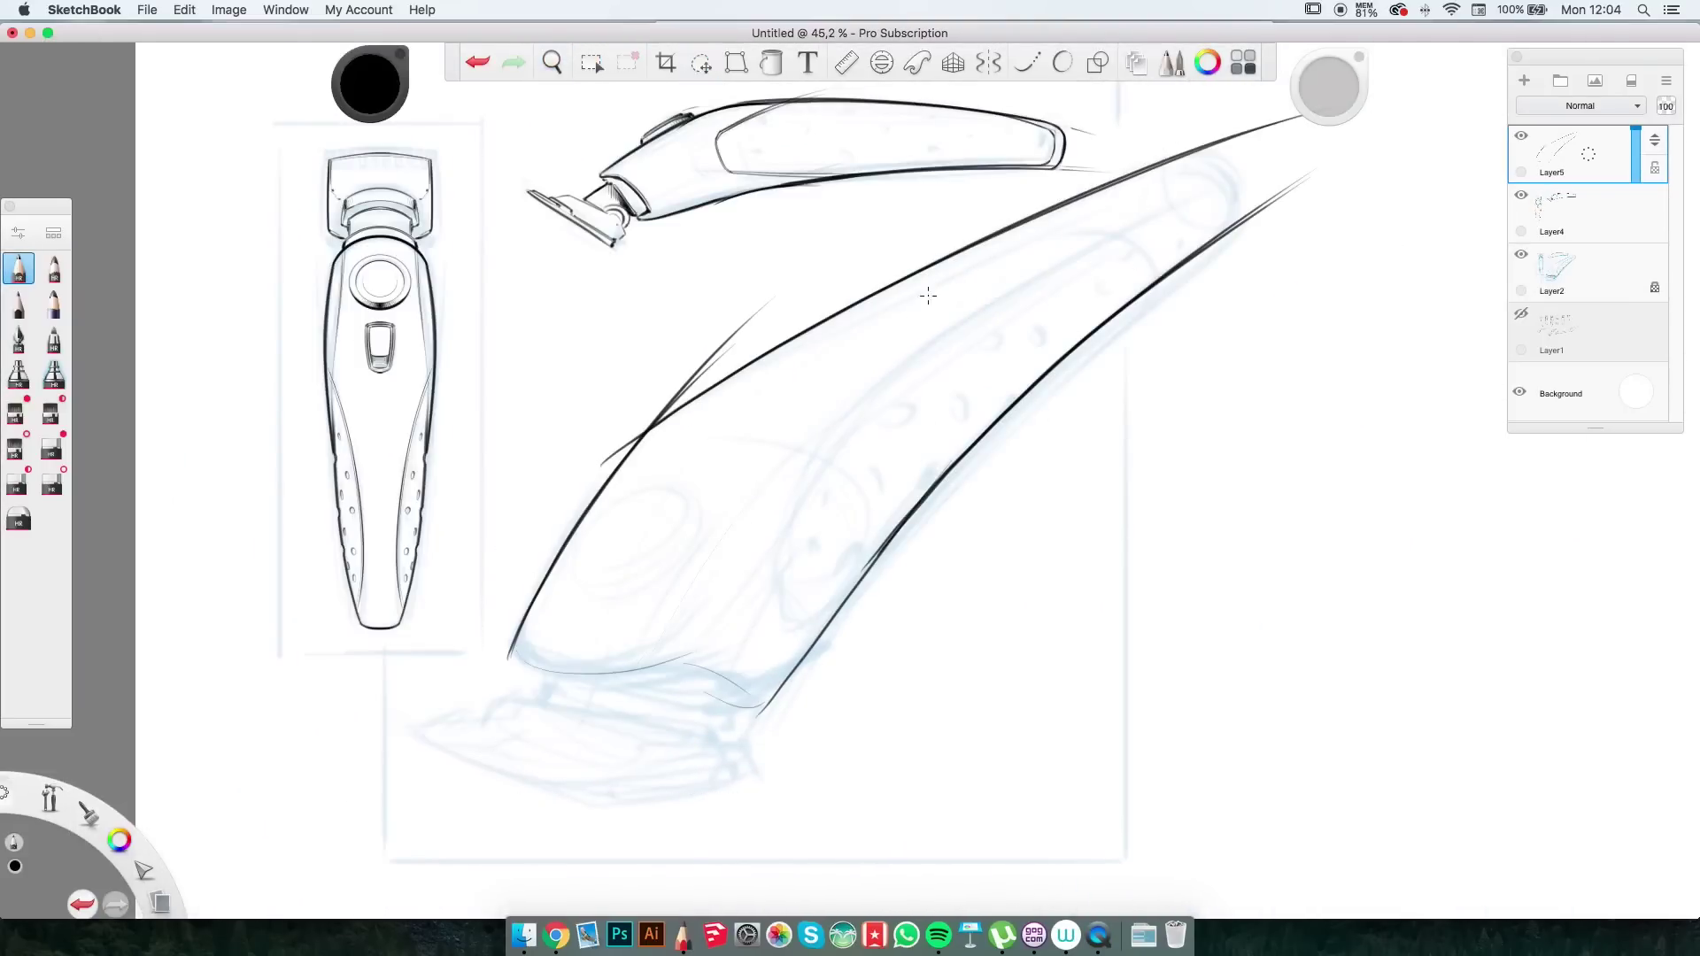
Use the Ellipse guide to draw the body's elliptical tip and cross-section arcs.
{"action": "scroll", "coordinate": [1238, 221], "scroll_direction": "up", "scroll_amount": 5}
{"action": "key", "text": "e"}
{"action": "left_click_drag", "start_coordinate": [1043, 361], "coordinate": [1033, 291]}
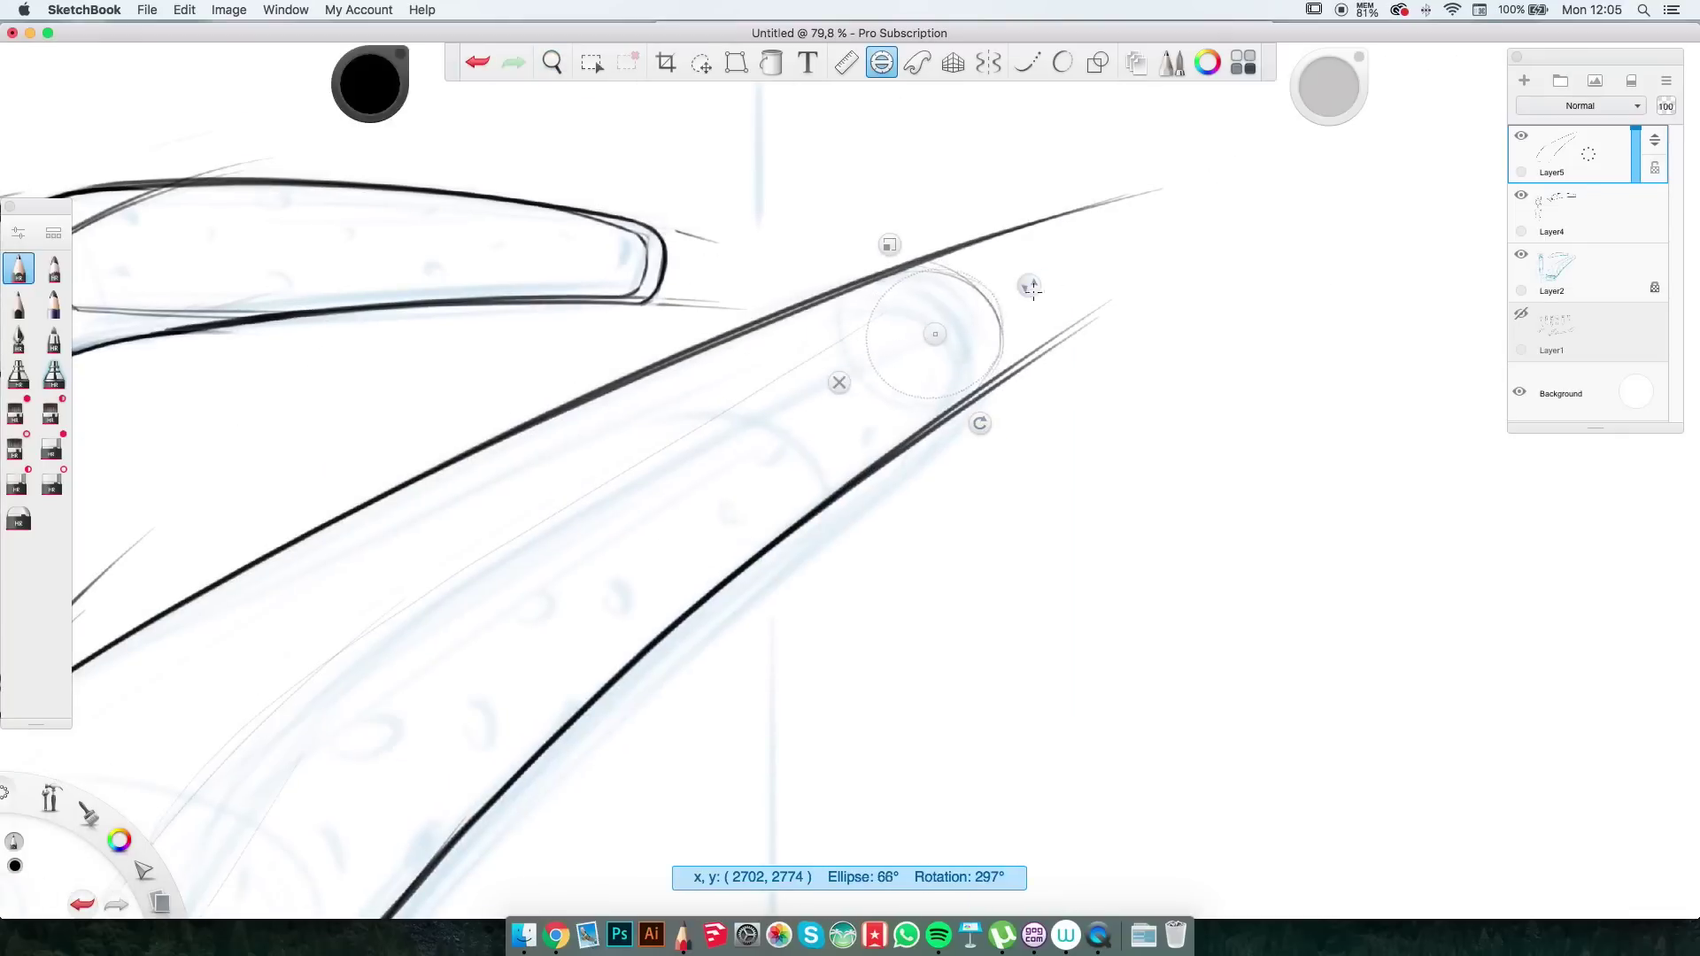
{"action": "left_click_drag", "start_coordinate": [845, 378], "coordinate": [894, 401]}
{"action": "left_click_drag", "start_coordinate": [925, 264], "coordinate": [1005, 382]}
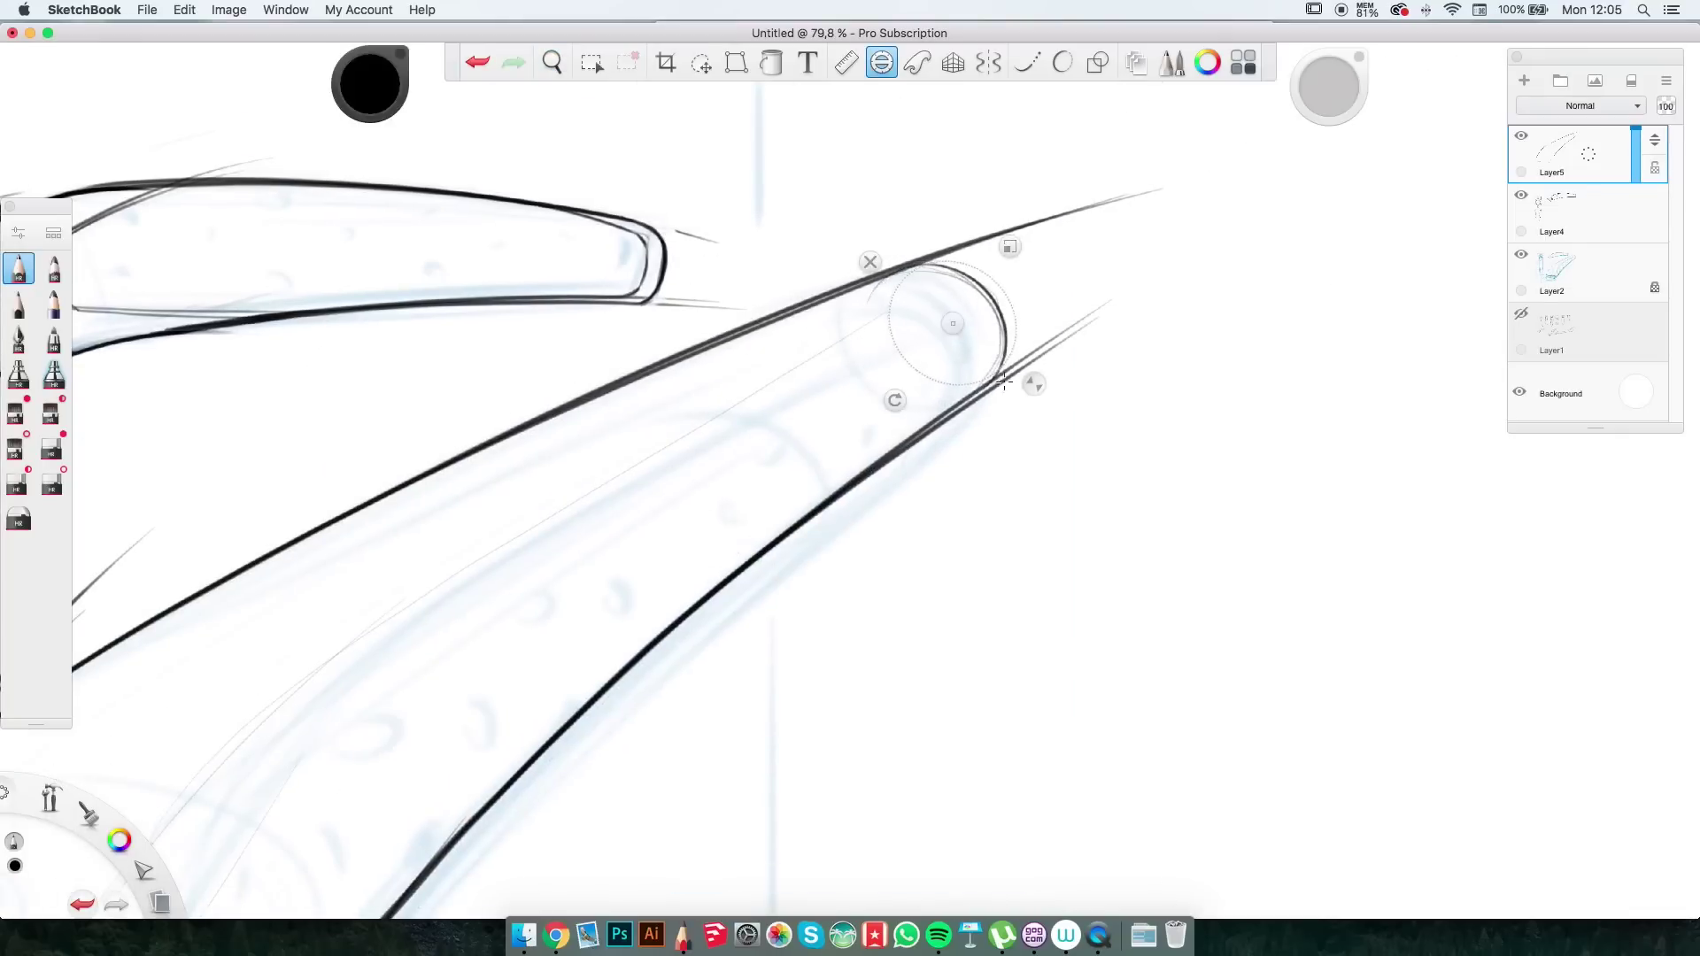
{"action": "scroll", "coordinate": [1005, 360], "scroll_direction": "down", "scroll_amount": 5}
{"action": "key", "text": "e"}
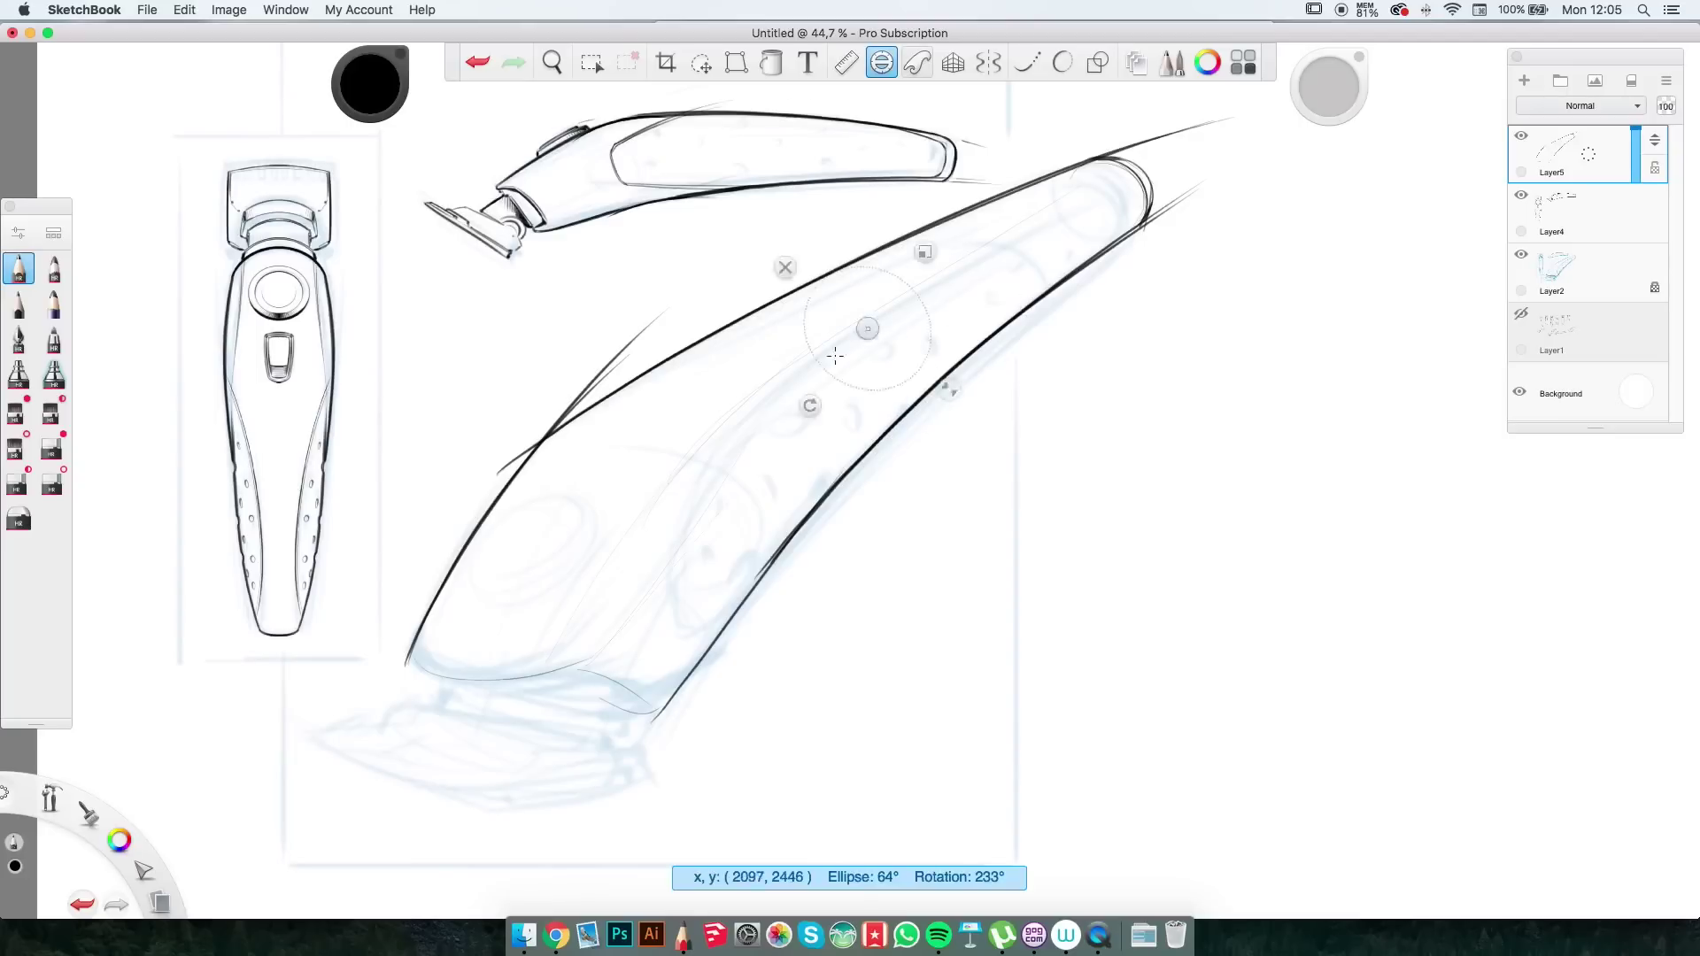
{"action": "left_click_drag", "start_coordinate": [865, 334], "coordinate": [1056, 334]}
{"action": "left_click_drag", "start_coordinate": [862, 383], "coordinate": [704, 419]}
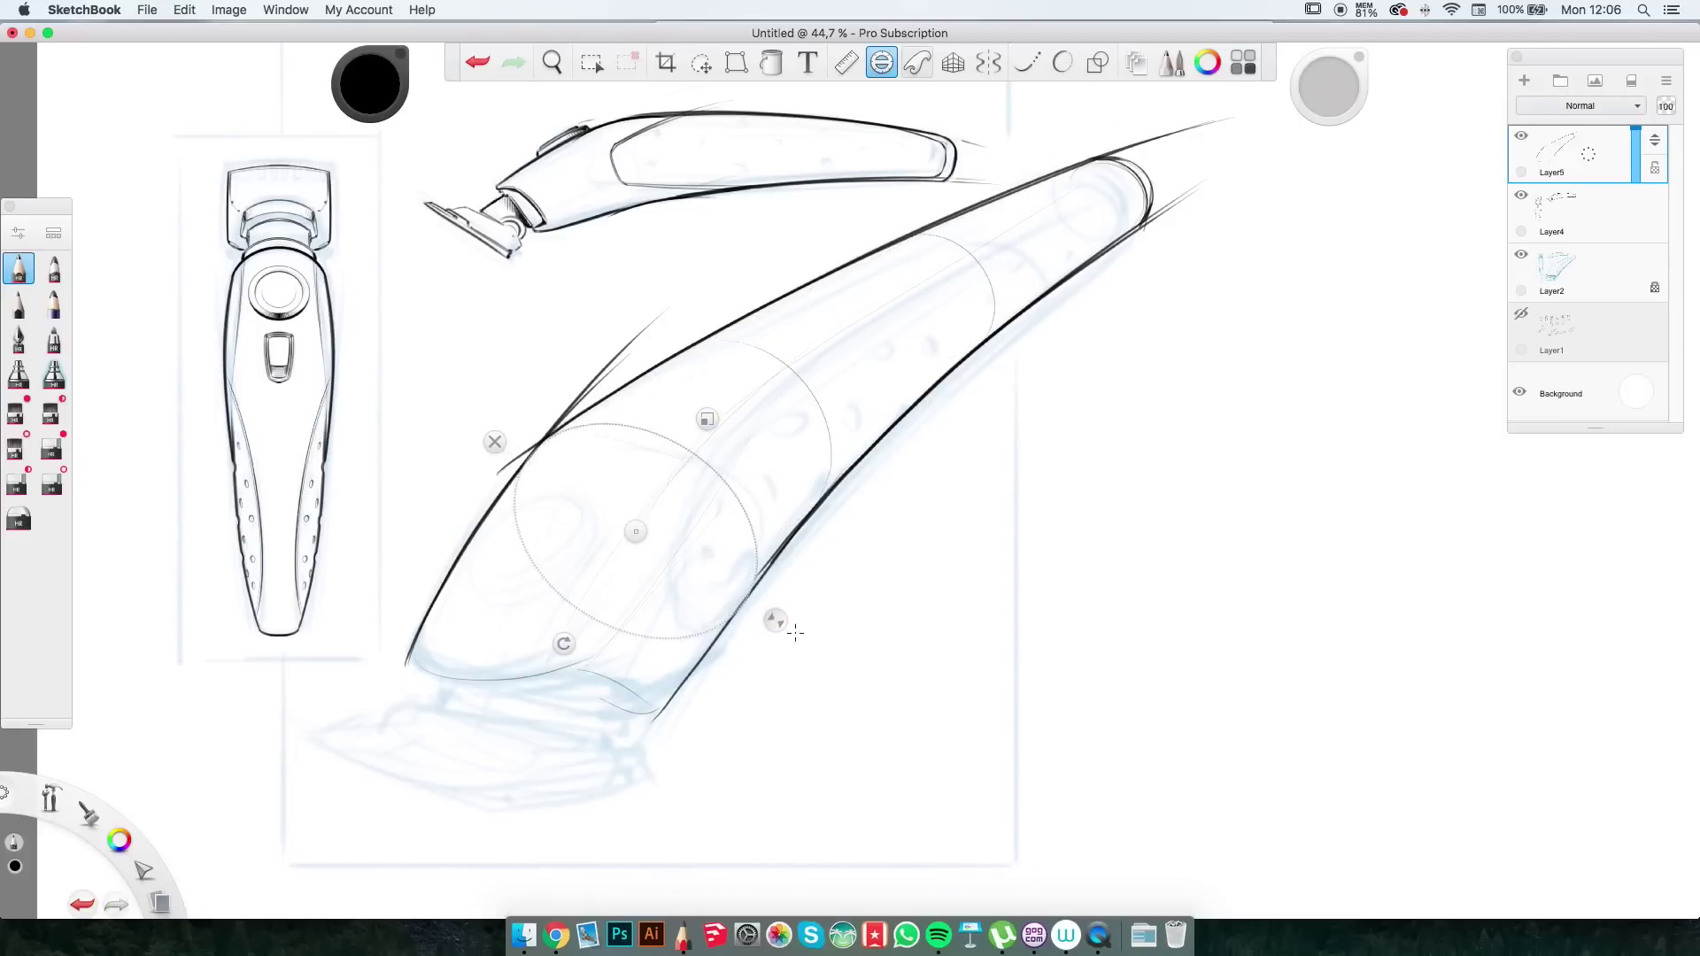
{"action": "scroll", "coordinate": [986, 224], "scroll_direction": "up", "scroll_amount": 5}
Draw and refine the clipper's bottom edge with thin strokes under the base.
{"action": "left_click_drag", "start_coordinate": [496, 620], "coordinate": [664, 779]}
{"action": "scroll", "coordinate": [673, 779], "scroll_direction": "down", "scroll_amount": 5}
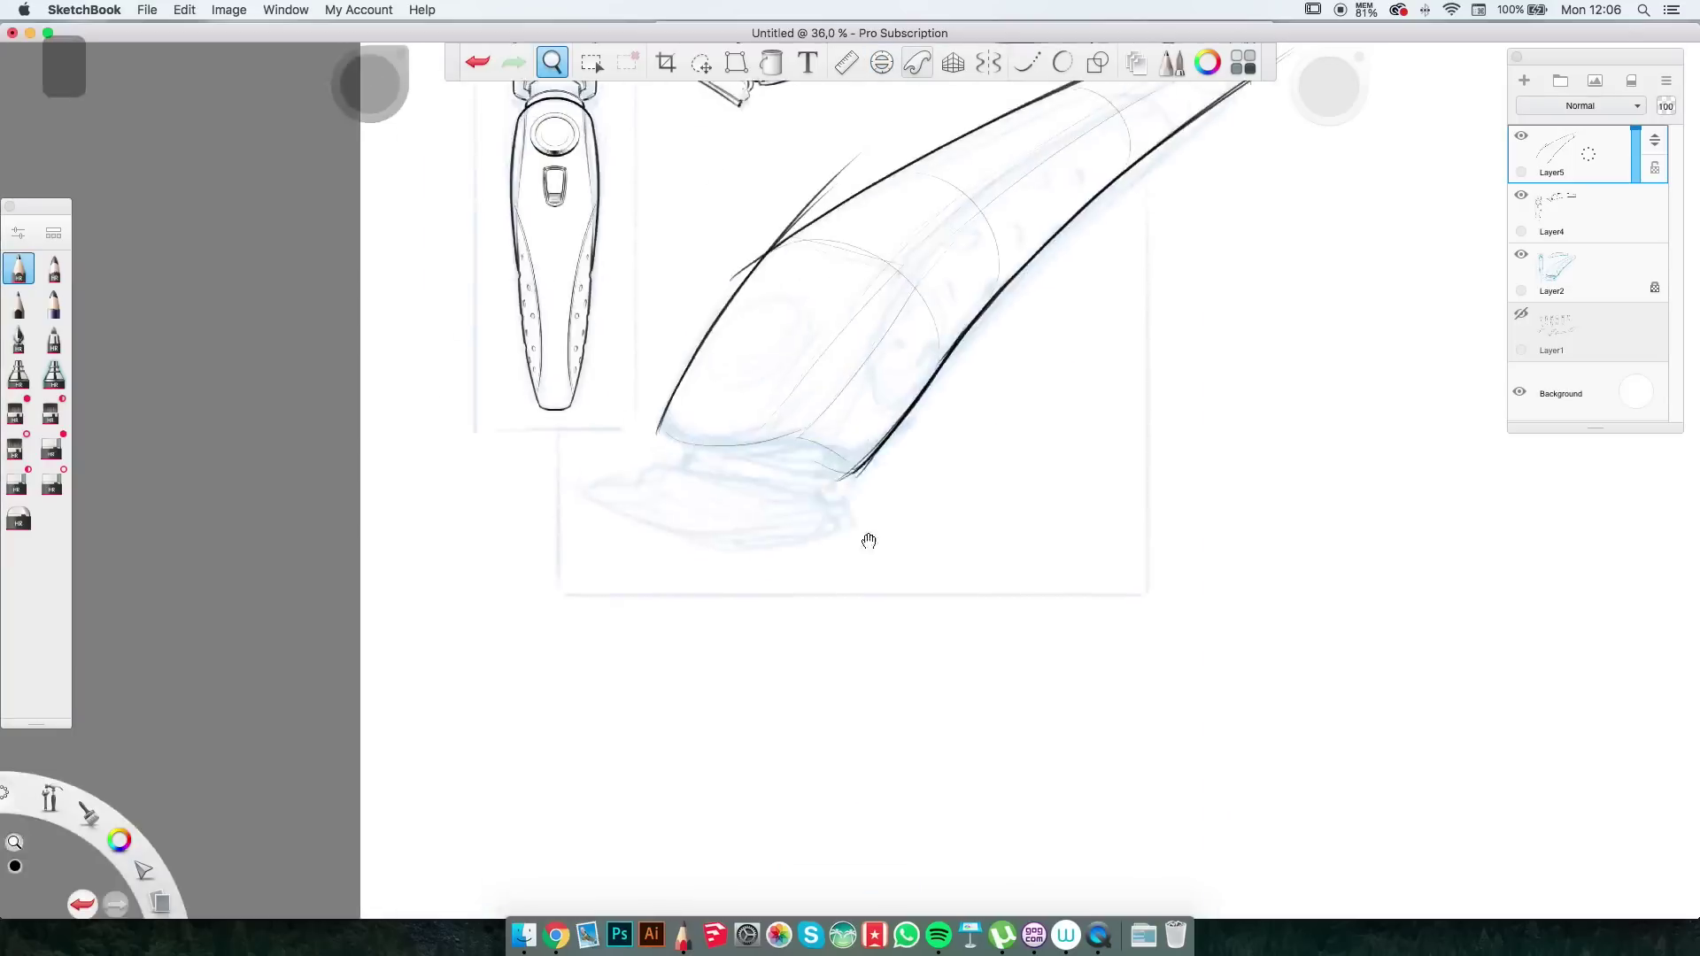
{"action": "scroll", "coordinate": [865, 539], "scroll_direction": "up", "scroll_amount": 3}
{"action": "left_click_drag", "start_coordinate": [433, 337], "coordinate": [877, 443]}
{"action": "scroll", "coordinate": [770, 467], "scroll_direction": "down", "scroll_amount": 3}
{"action": "scroll", "coordinate": [734, 639], "scroll_direction": "up", "scroll_amount": 4}
{"action": "left_click_drag", "start_coordinate": [524, 633], "coordinate": [753, 658]}
{"action": "scroll", "coordinate": [764, 637], "scroll_direction": "down", "scroll_amount": 3}
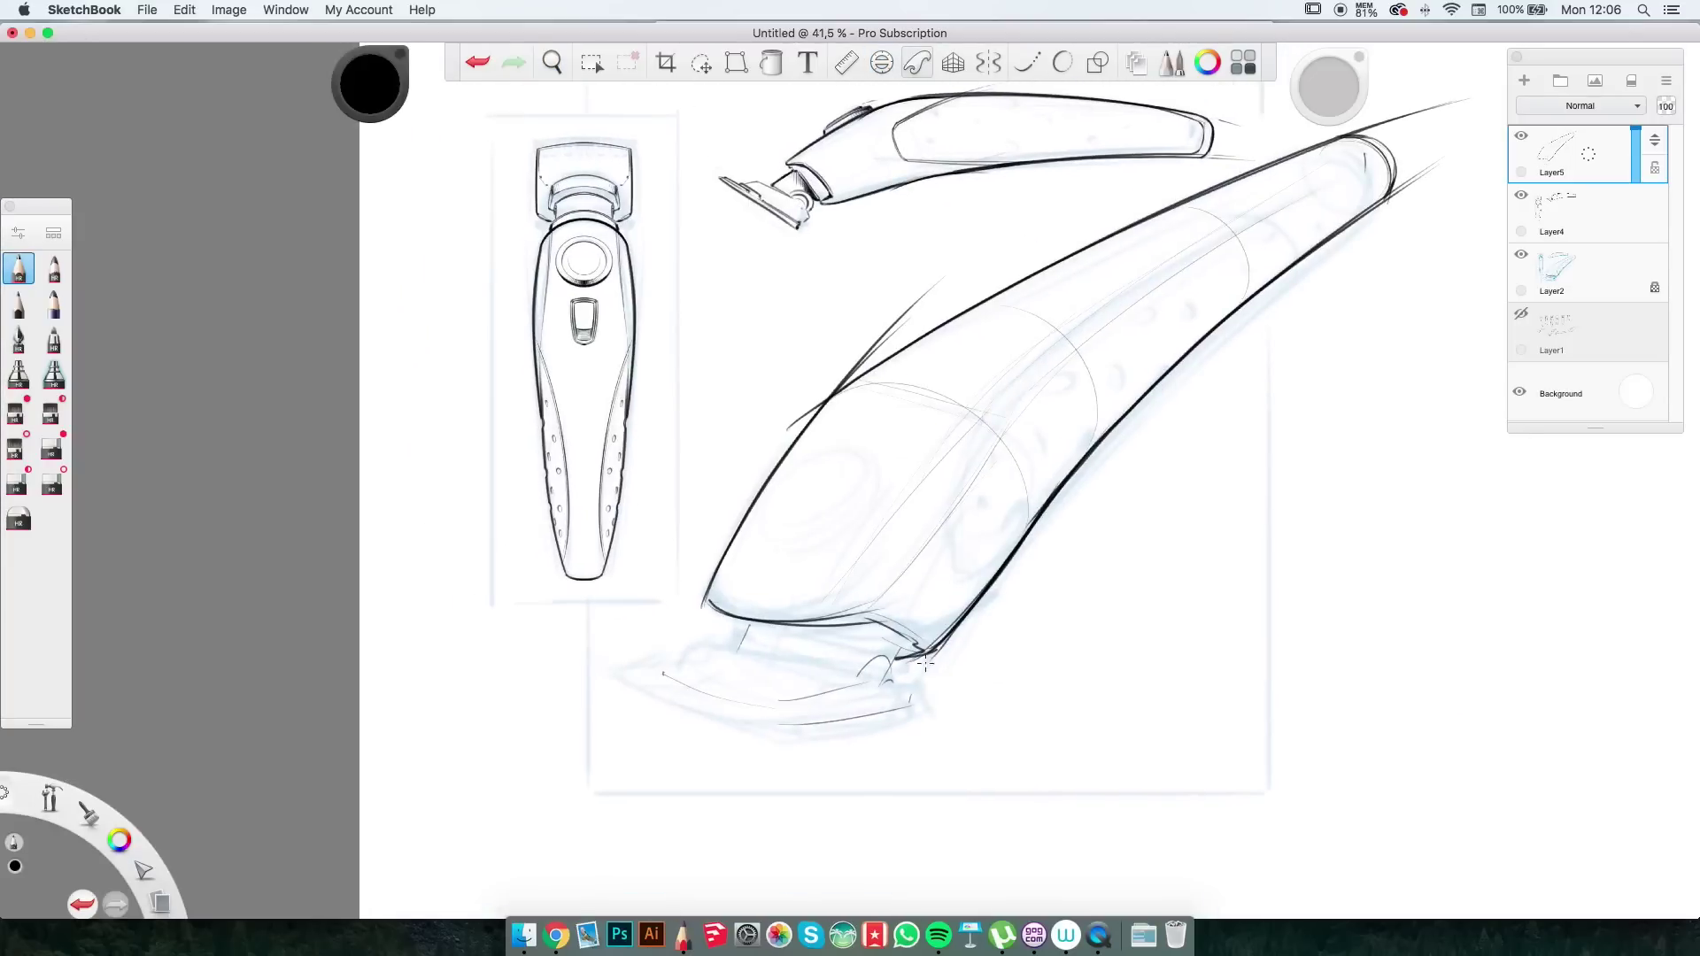
Zoom in to sketch the blade head's ends, then reset the view to the whole sketch.
{"action": "key", "text": "space"}
{"action": "left_click_drag", "start_coordinate": [683, 728], "coordinate": [570, 507]}
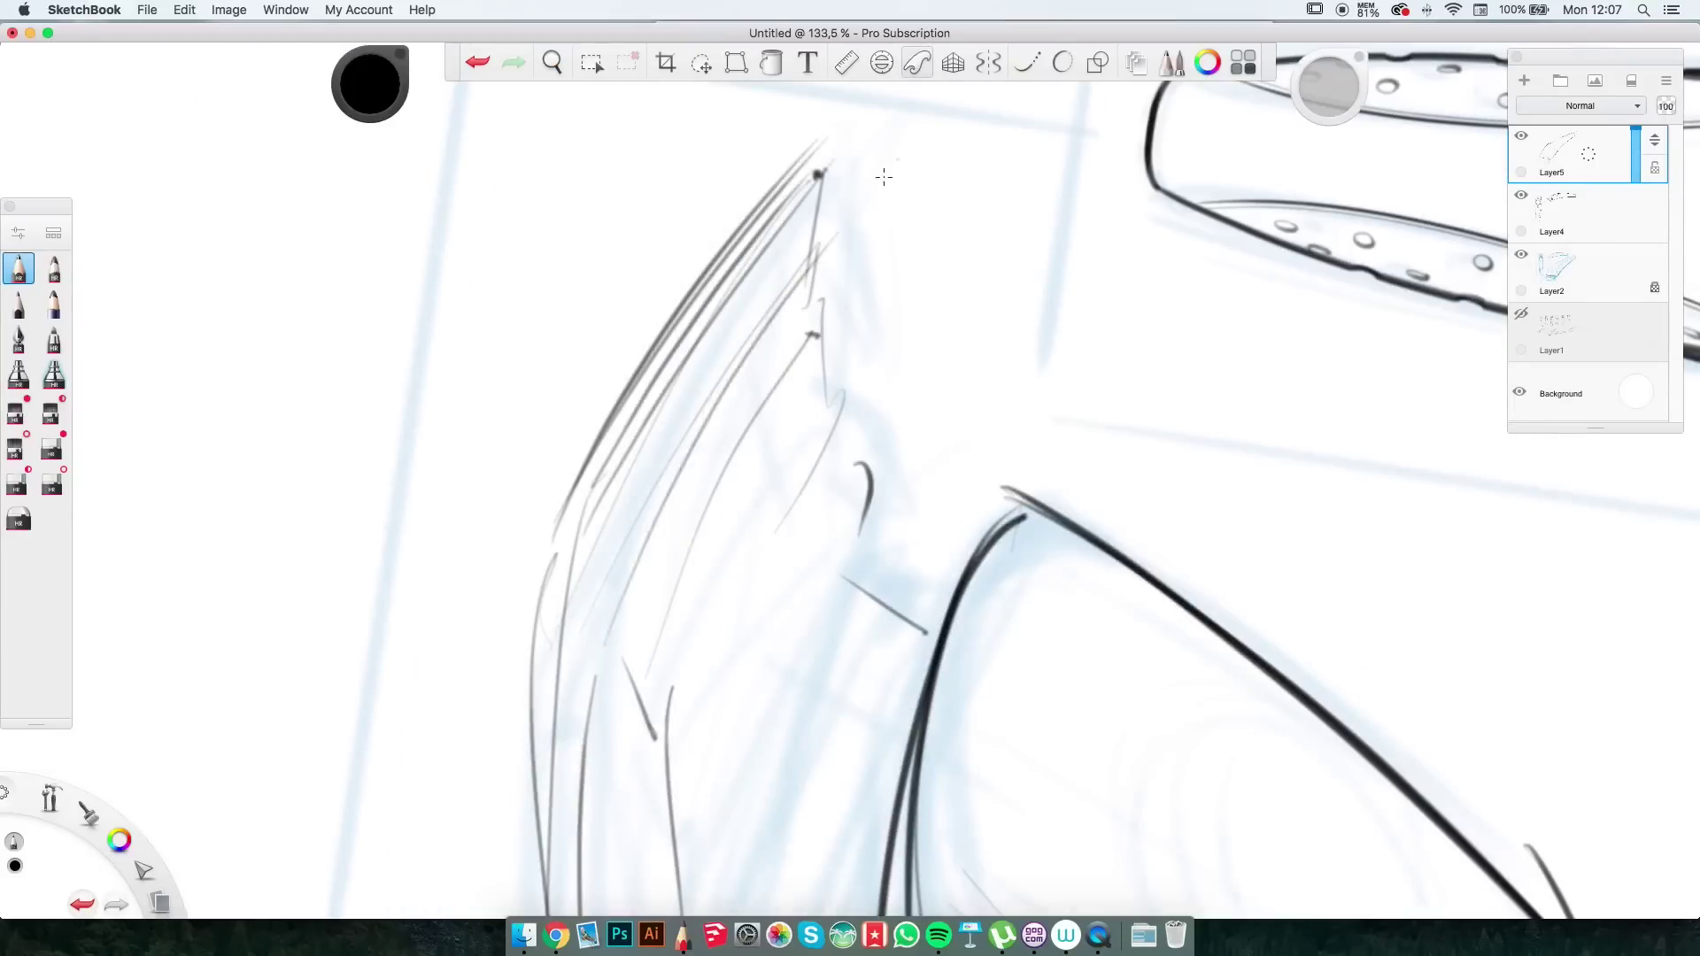
{"action": "left_click_drag", "start_coordinate": [819, 170], "coordinate": [619, 673]}
{"action": "key", "text": "space"}
{"action": "left_click_drag", "start_coordinate": [1305, 364], "coordinate": [1161, 585]}
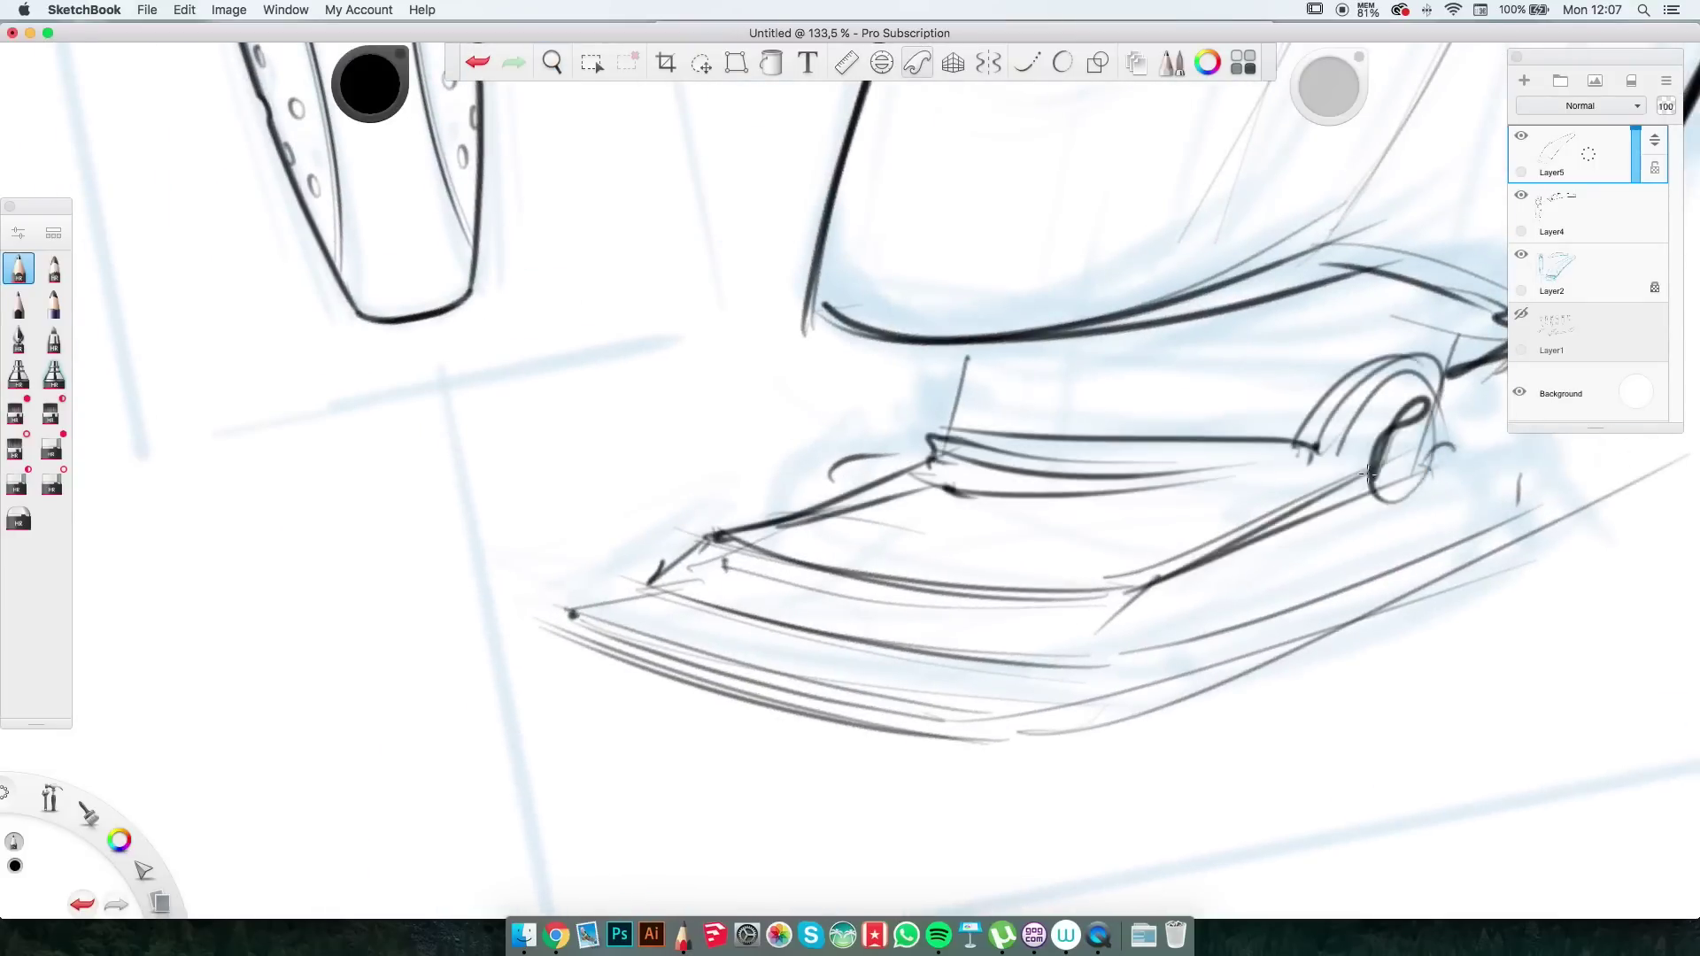
{"action": "key", "text": "space"}
{"action": "left_click_drag", "start_coordinate": [1368, 474], "coordinate": [1042, 425]}
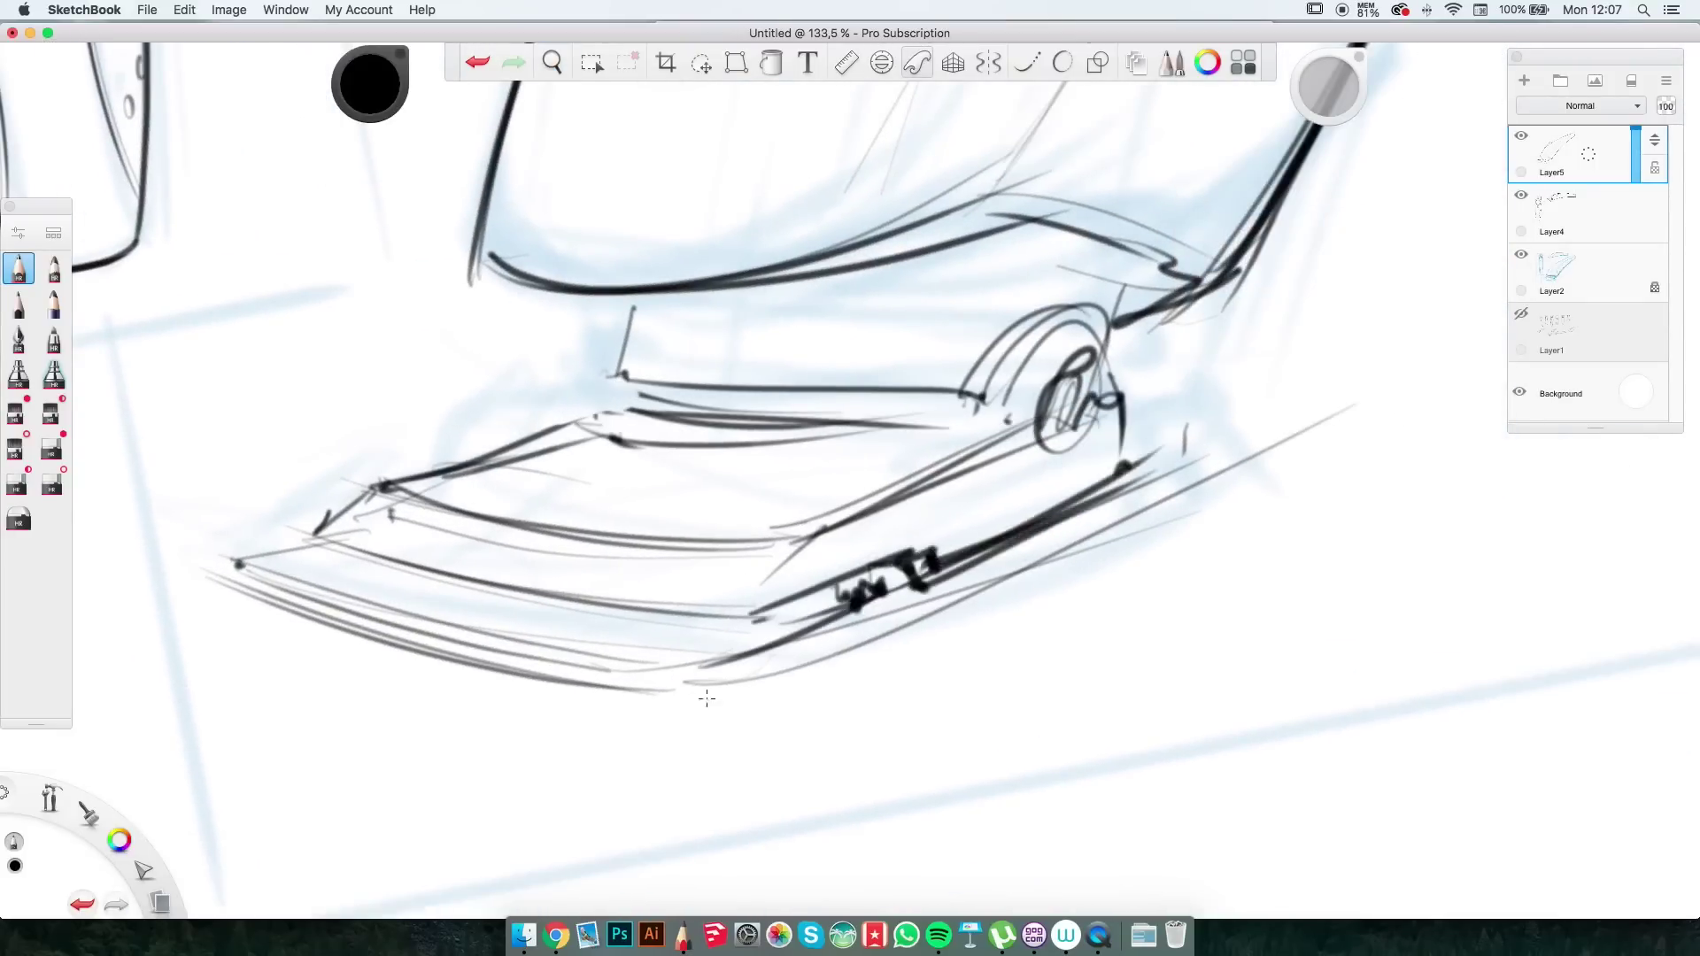
{"action": "key", "text": "Home"}
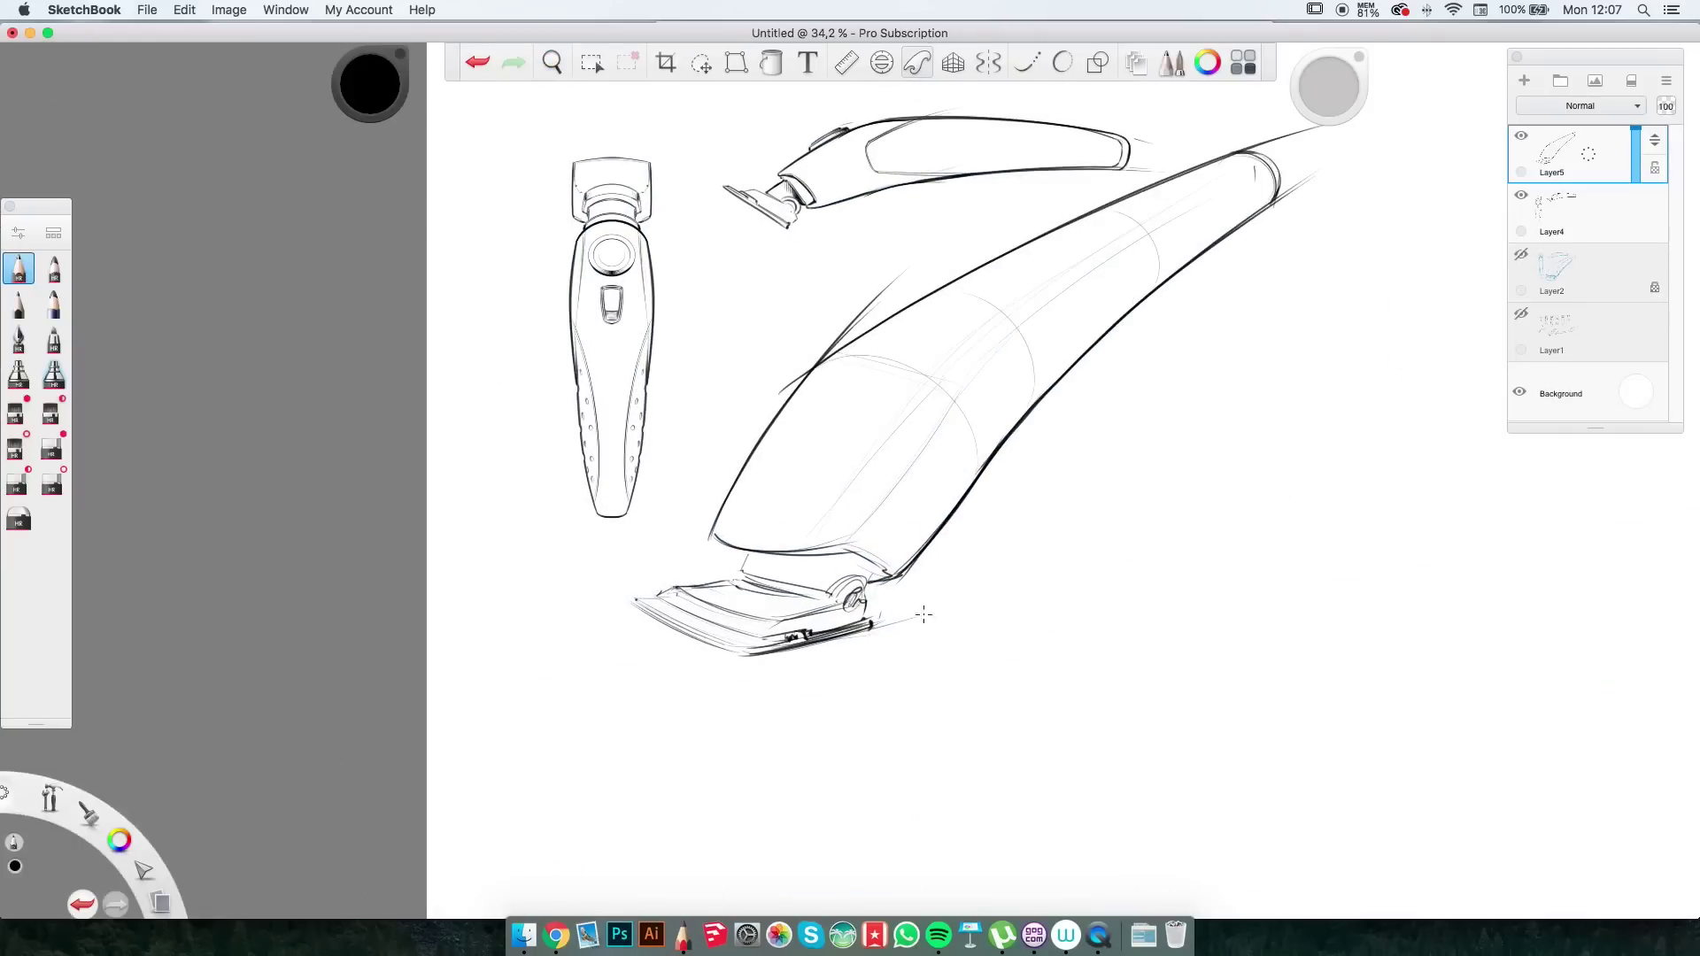
{"action": "scroll", "coordinate": [923, 614], "scroll_direction": "up", "scroll_amount": 3}
Lasso the blade head and try rotating it, then cancel the transform.
{"action": "left_click", "coordinate": [591, 62]}
{"action": "left_click_drag", "start_coordinate": [939, 531], "coordinate": [921, 522]}
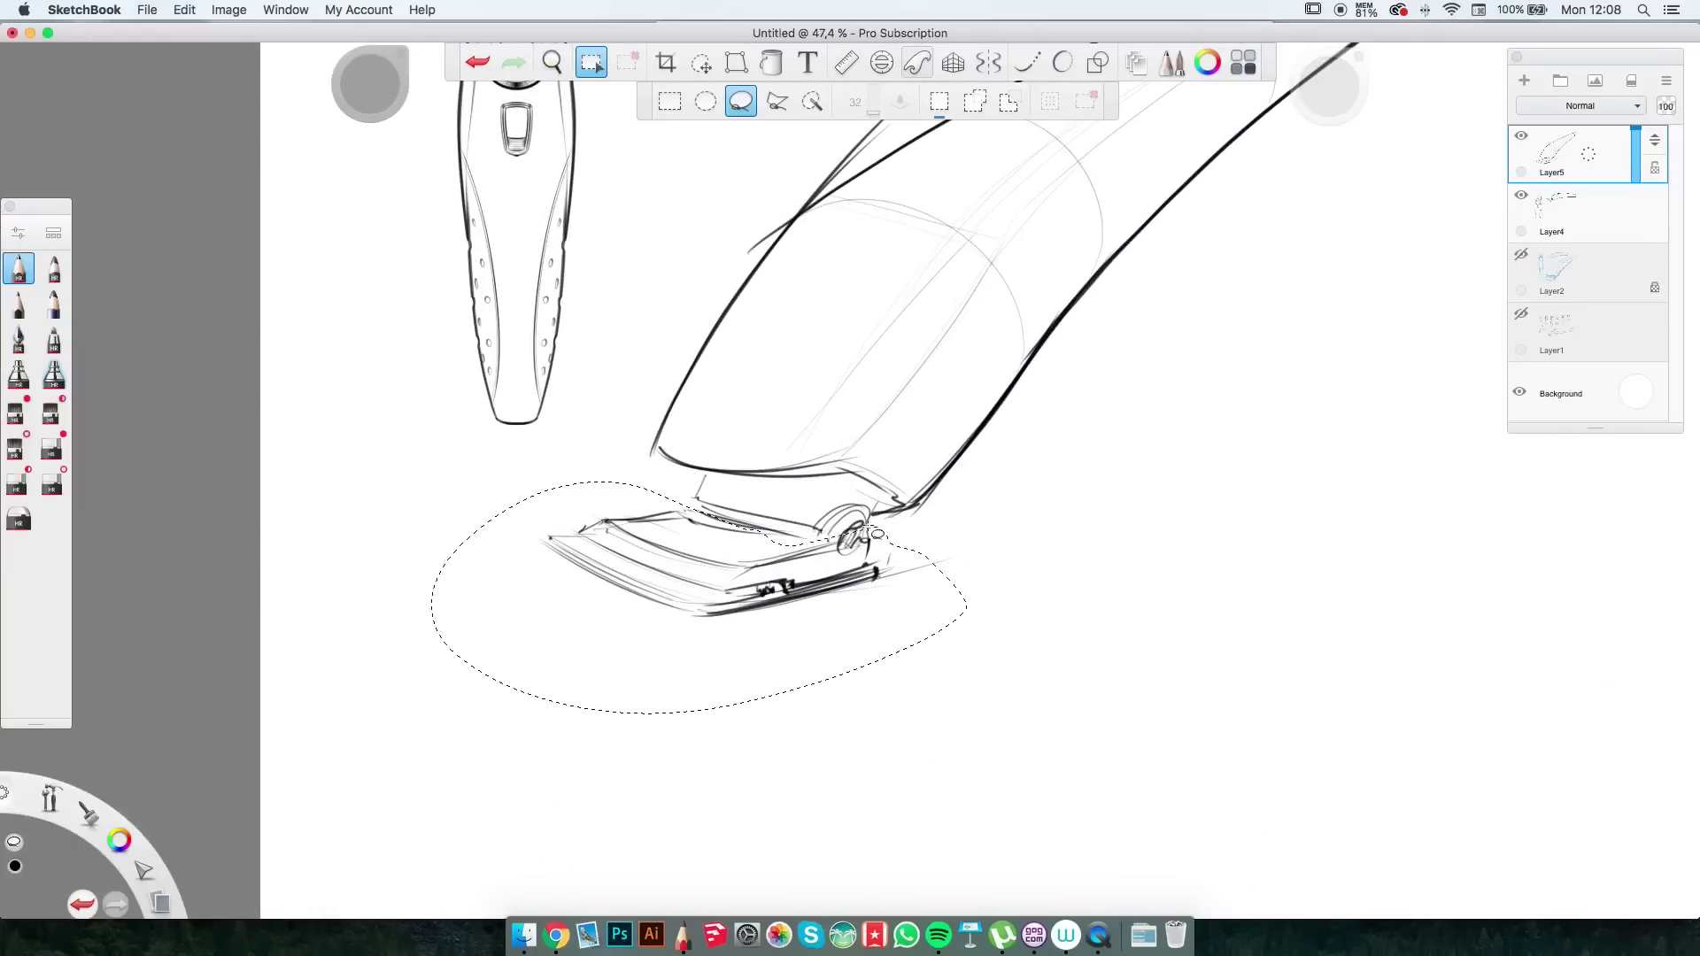
{"action": "left_click", "coordinate": [736, 62]}
{"action": "left_click_drag", "start_coordinate": [433, 664], "coordinate": [918, 599]}
{"action": "key", "text": "Escape"}
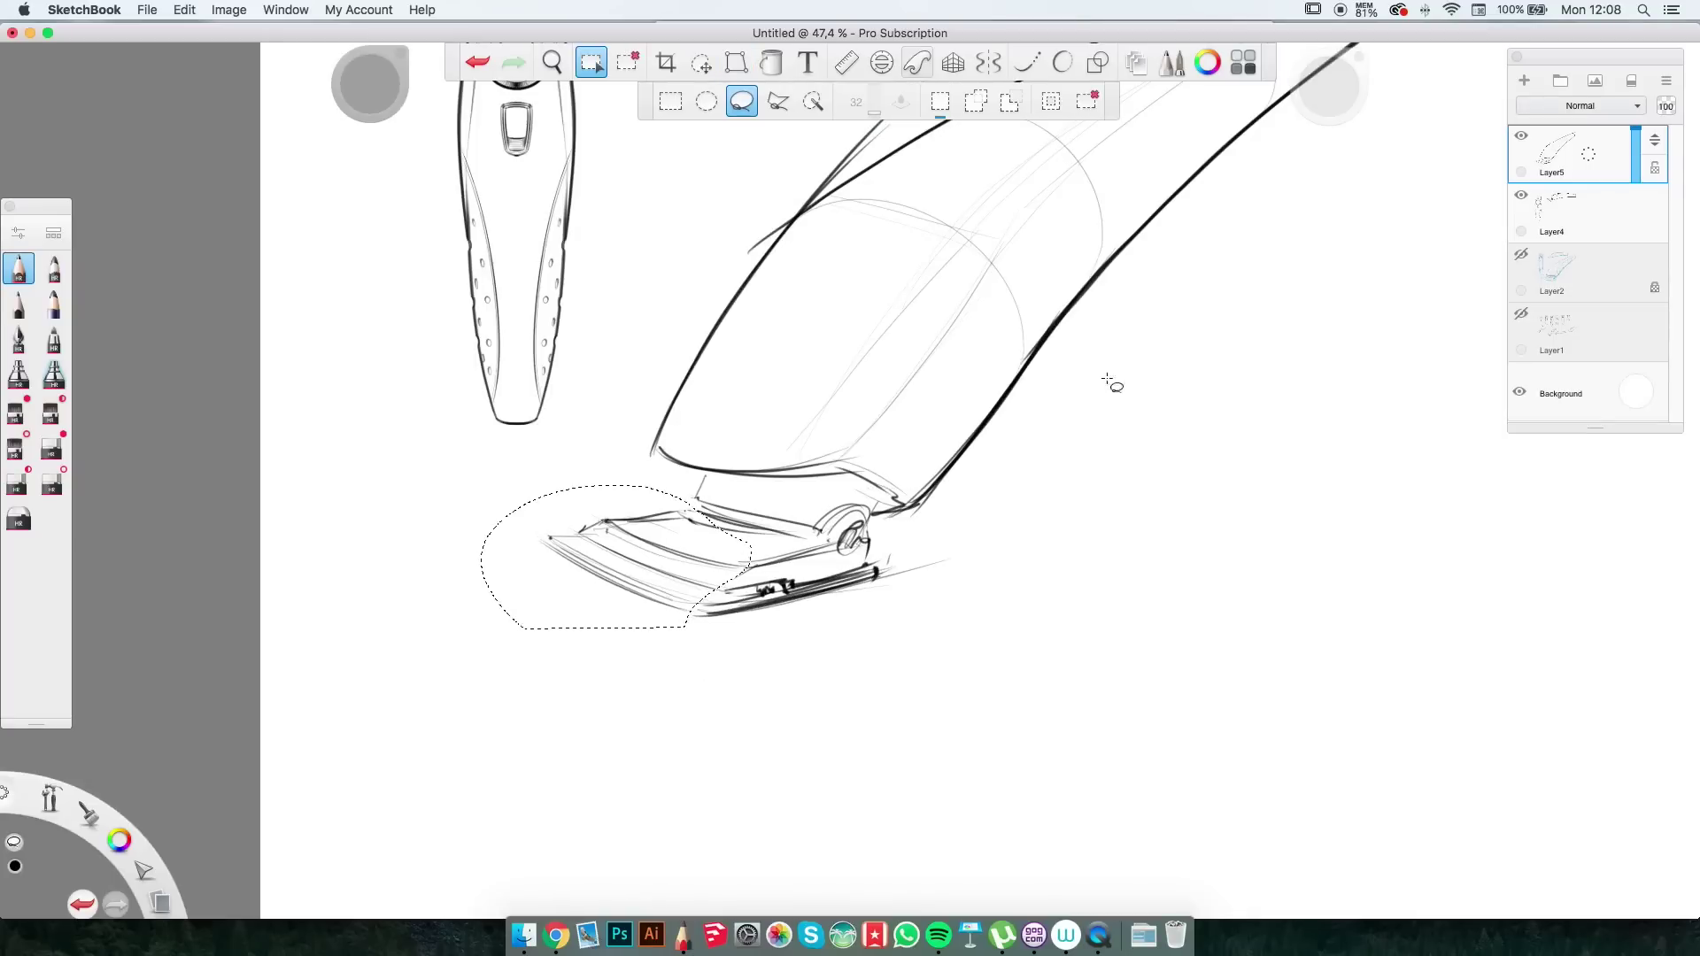
Fit the whole sketch in view, then show Layer2 and make it the active layer.
{"action": "key", "text": "Home"}
{"action": "left_click", "coordinate": [1520, 255]}
{"action": "left_click", "coordinate": [1555, 267]}
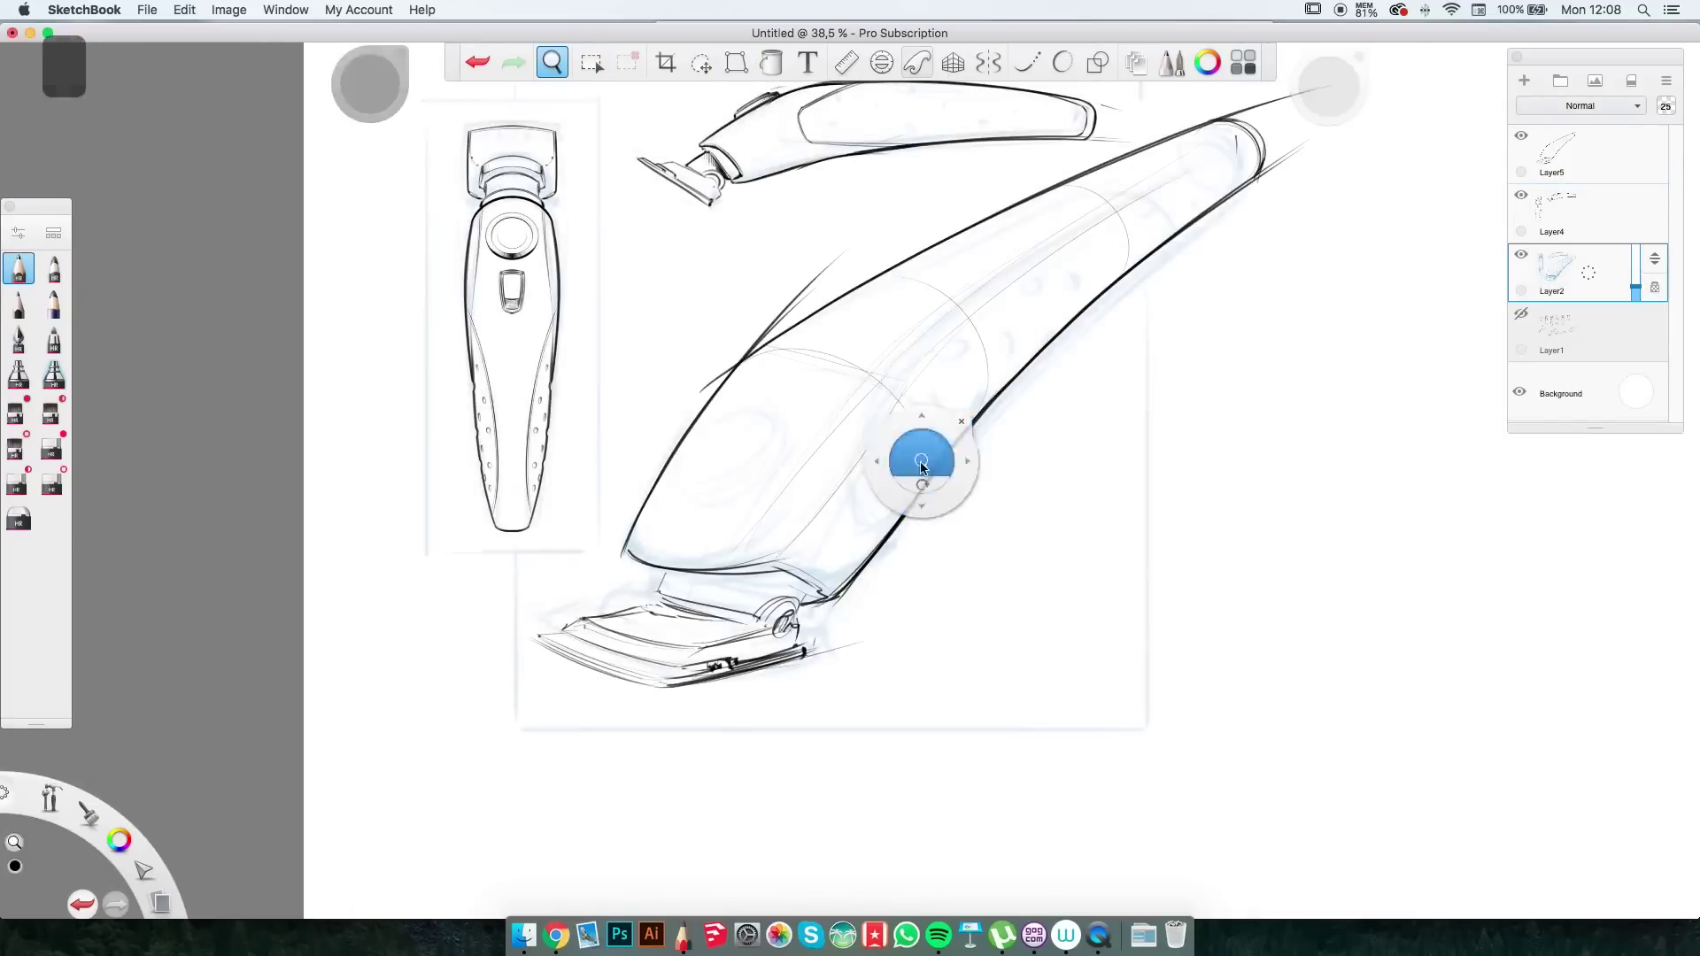
{"action": "scroll", "coordinate": [918, 455], "scroll_direction": "up", "scroll_amount": 3}
{"action": "scroll", "coordinate": [978, 599], "scroll_direction": "down", "scroll_amount": 2}
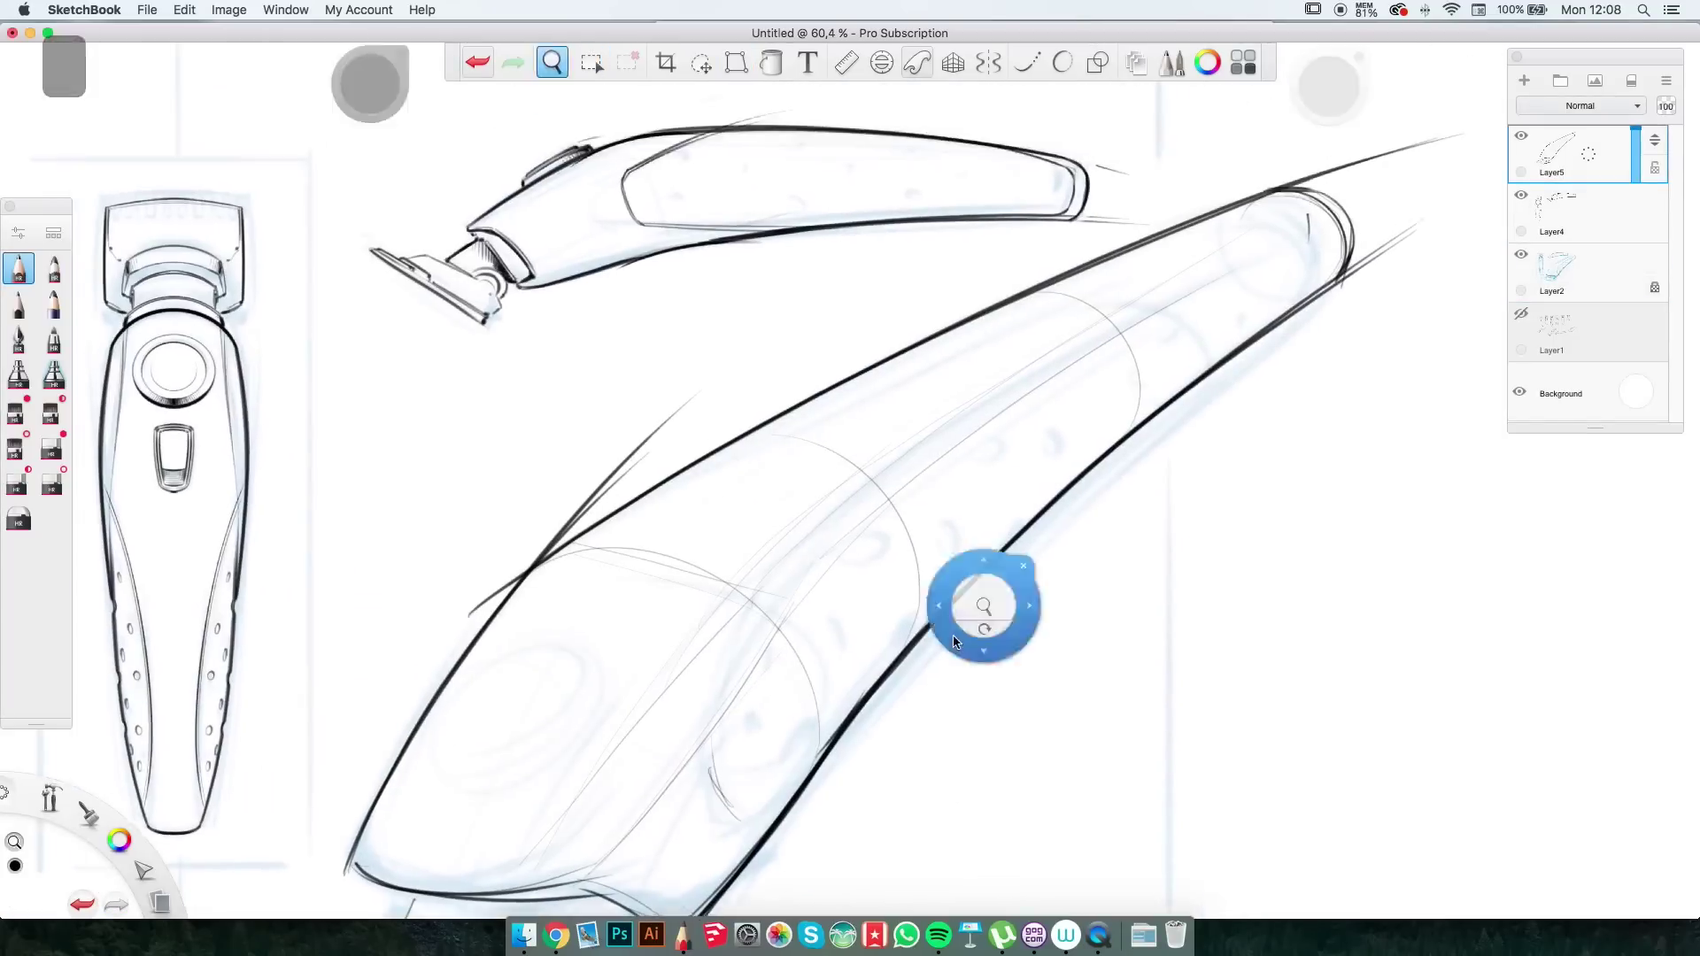
{"action": "scroll", "coordinate": [1099, 445], "scroll_direction": "up", "scroll_amount": 2}
{"action": "scroll", "coordinate": [1305, 257], "scroll_direction": "down", "scroll_amount": 2}
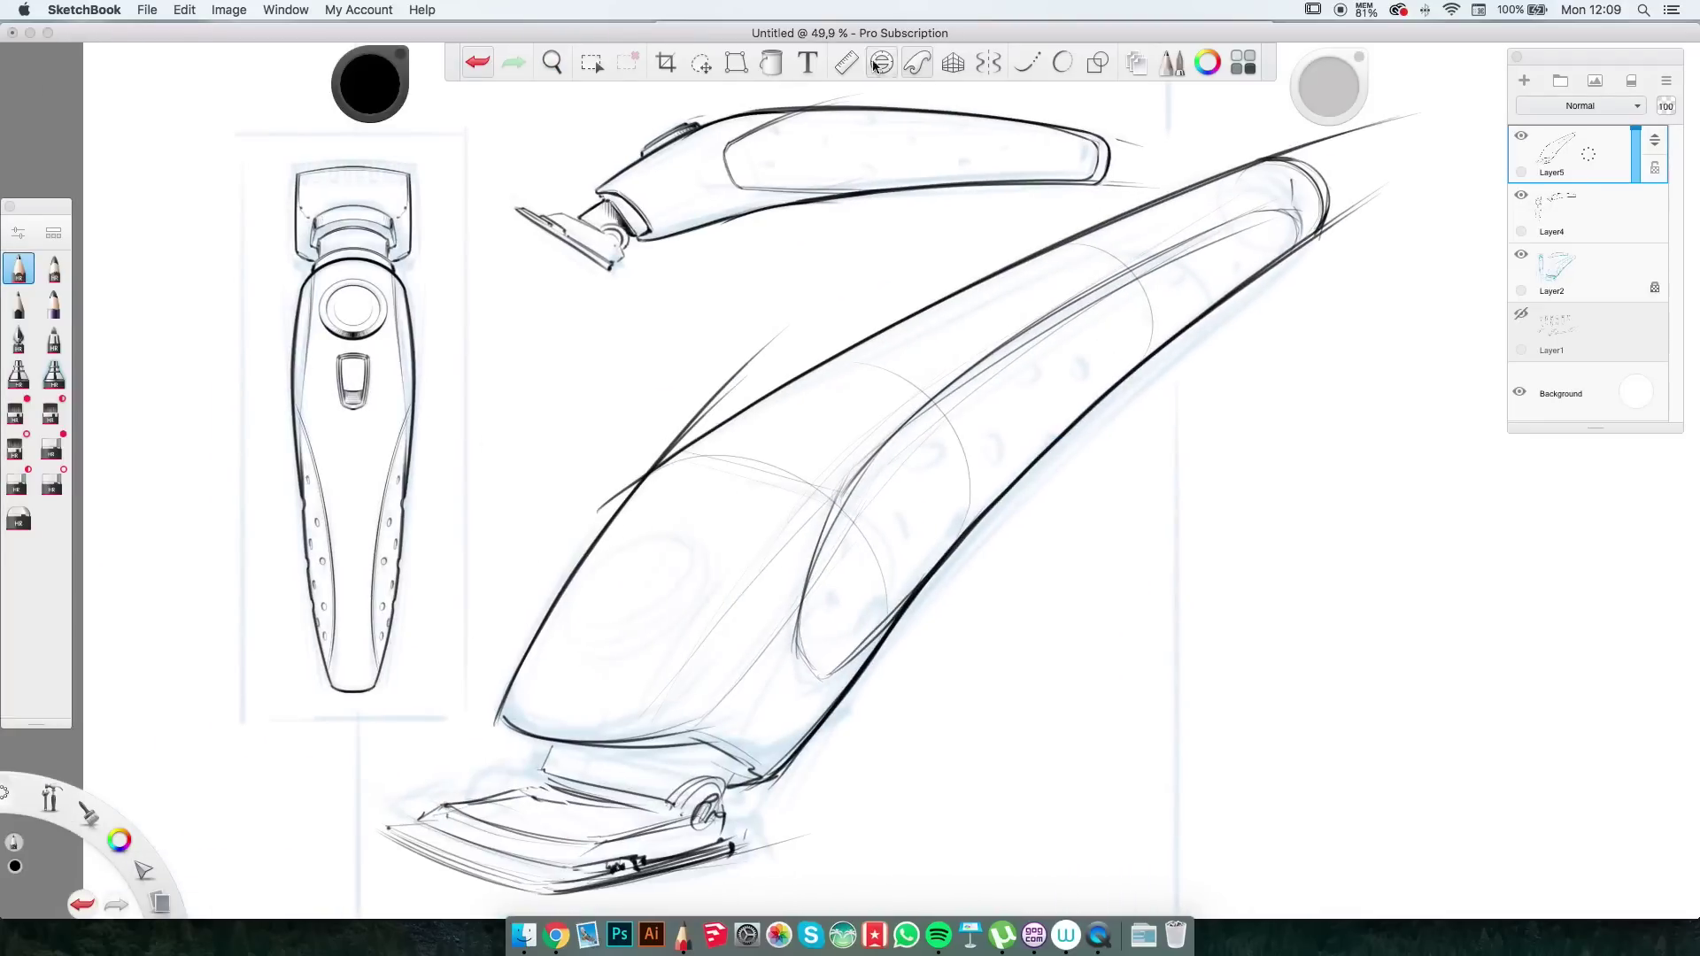
Draw the round button with the Ellipse guide and sketch the small rectangular slider.
{"action": "key", "text": "e"}
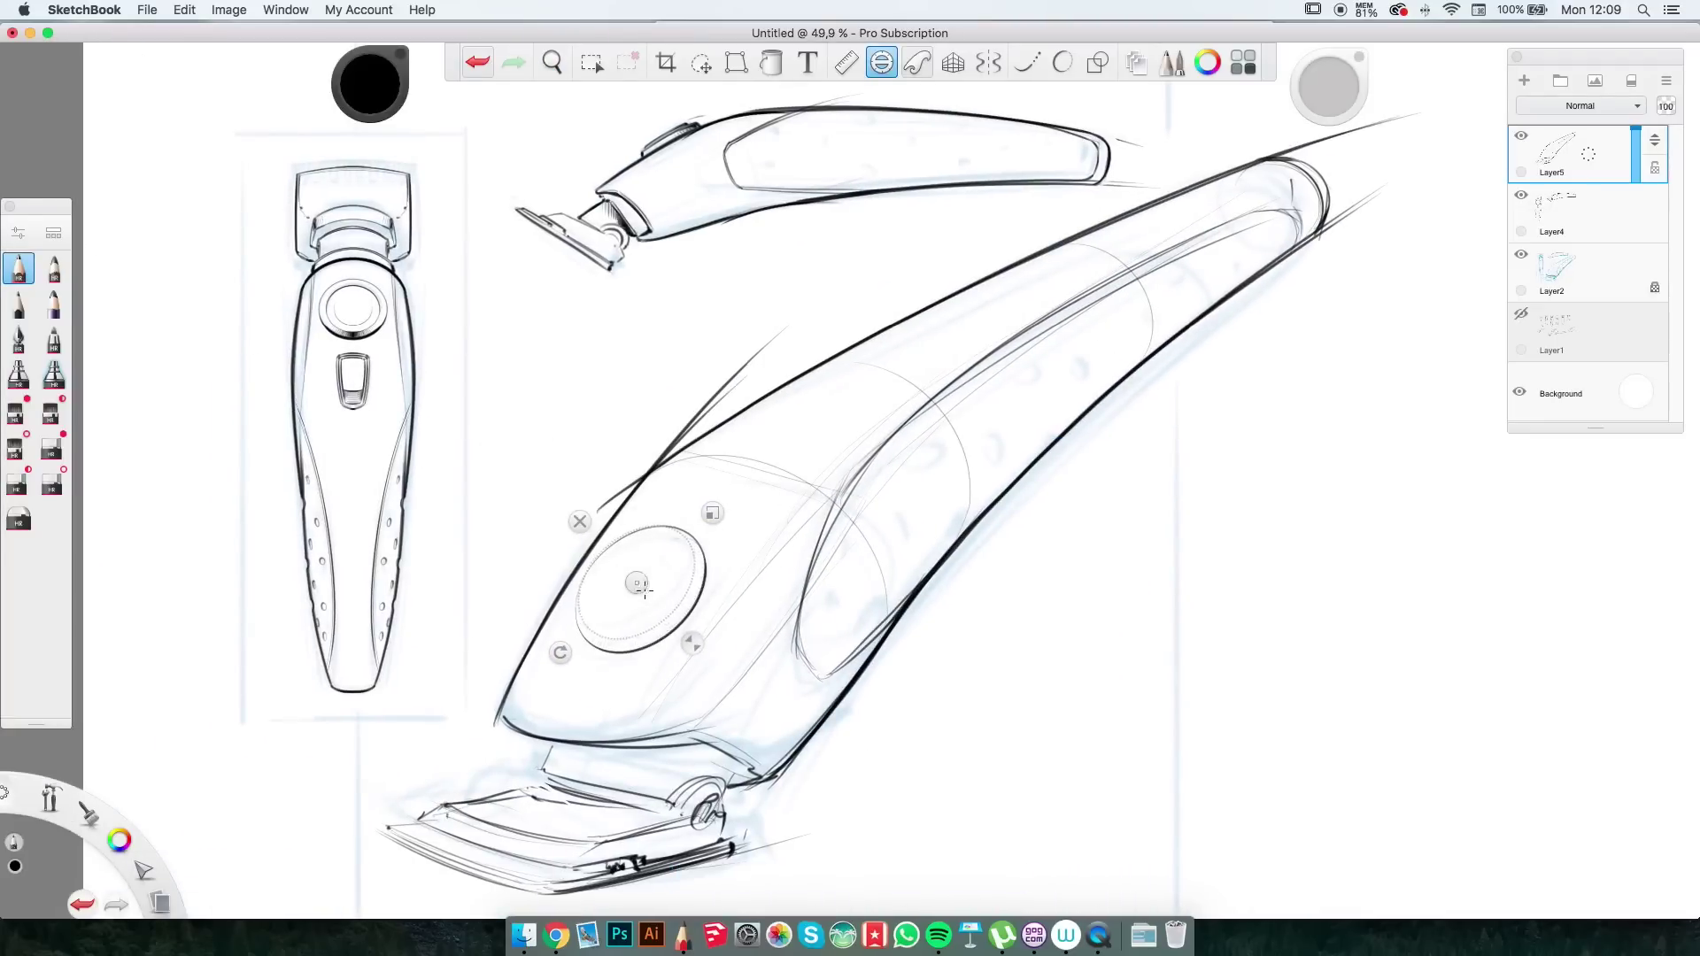
{"action": "left_click_drag", "start_coordinate": [635, 583], "coordinate": [634, 579]}
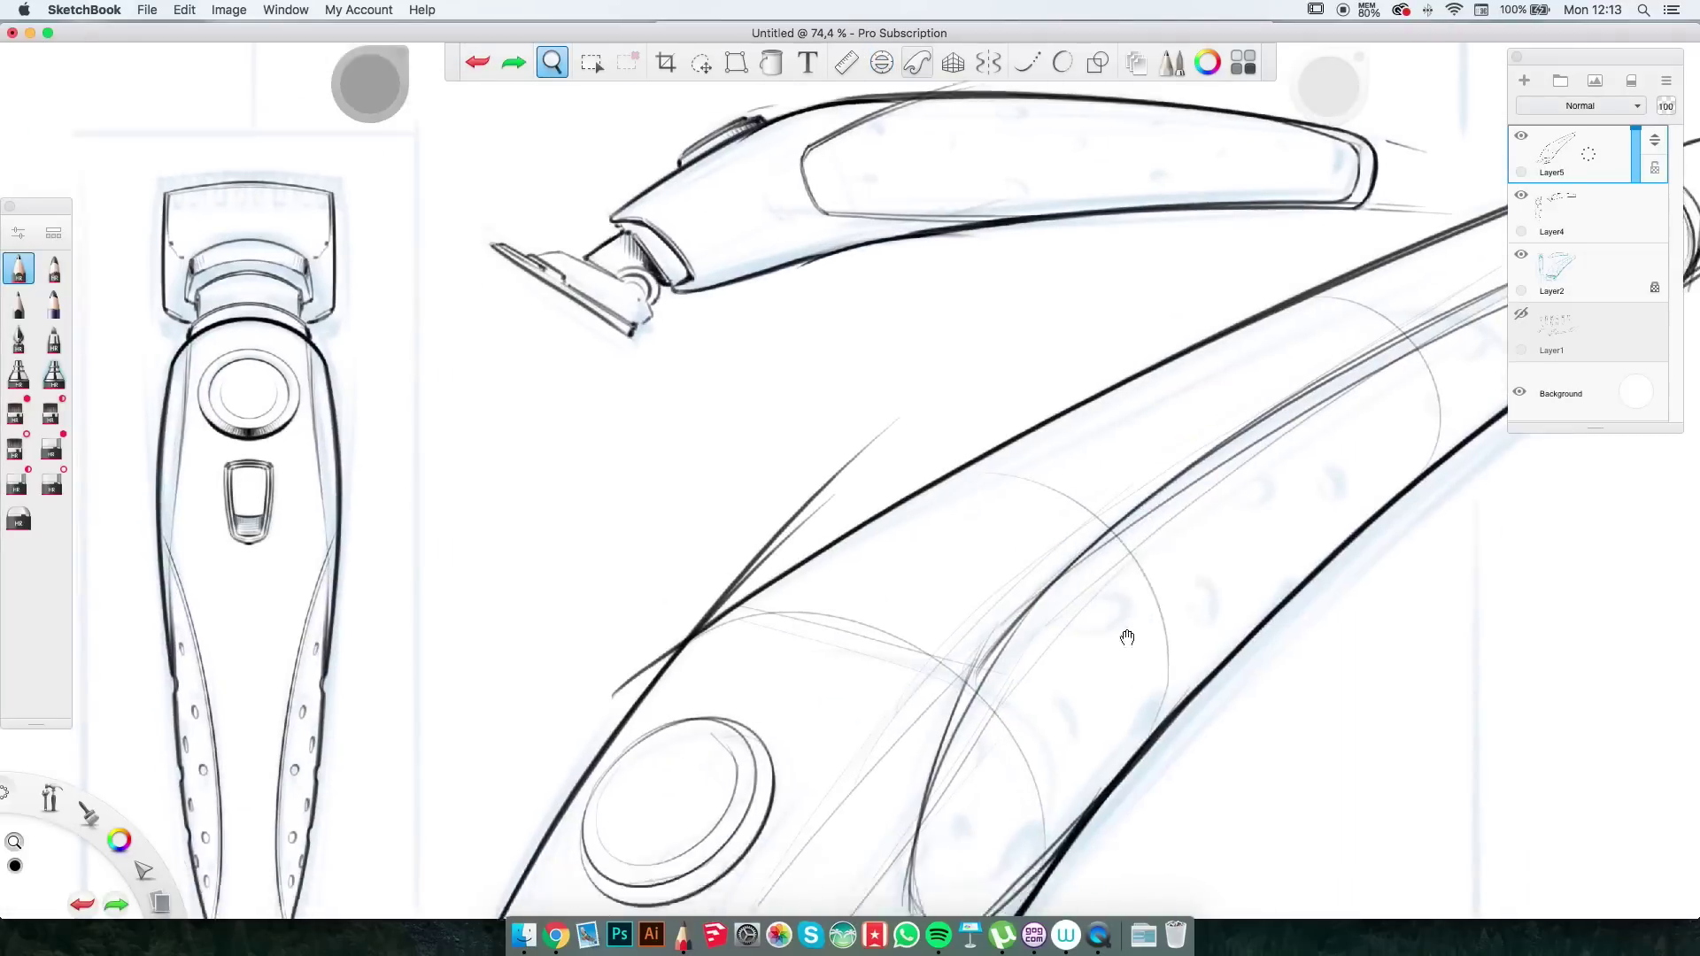
{"action": "scroll", "coordinate": [920, 561], "scroll_direction": "up", "scroll_amount": 5}
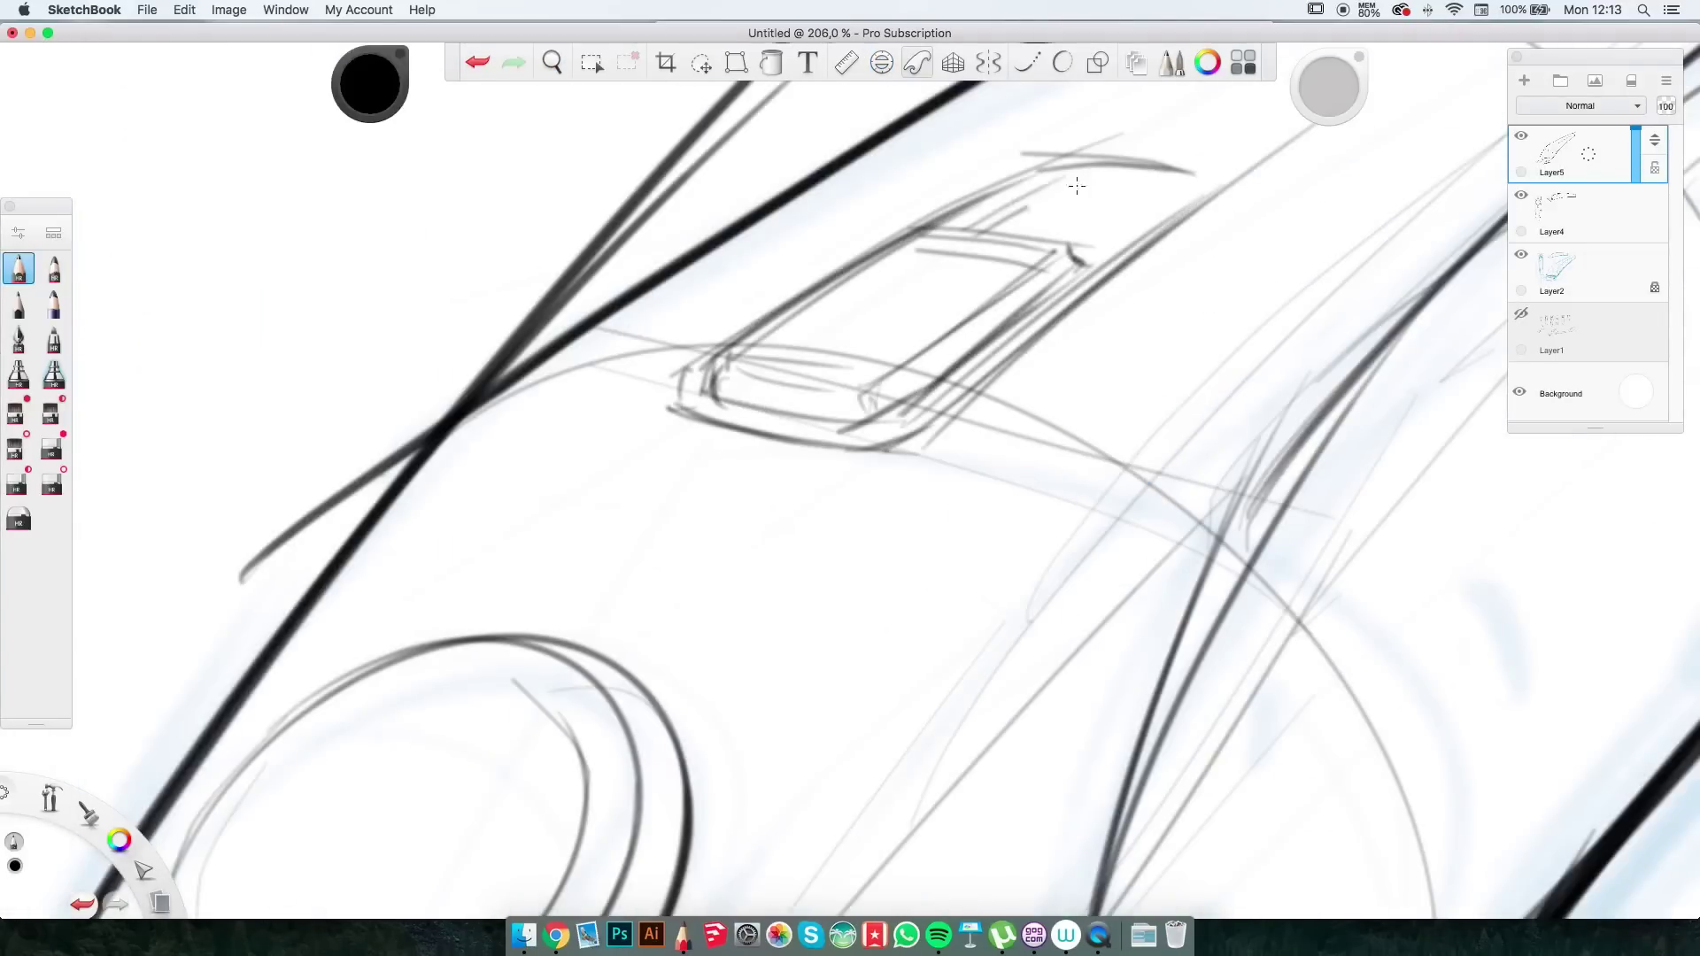
{"action": "left_click_drag", "start_coordinate": [1222, 187], "coordinate": [1381, 235]}
{"action": "scroll", "coordinate": [1119, 788], "scroll_direction": "down", "scroll_amount": 5}
{"action": "scroll", "coordinate": [1119, 789], "scroll_direction": "up", "scroll_amount": 10}
{"action": "scroll", "coordinate": [903, 641], "scroll_direction": "down", "scroll_amount": 10}
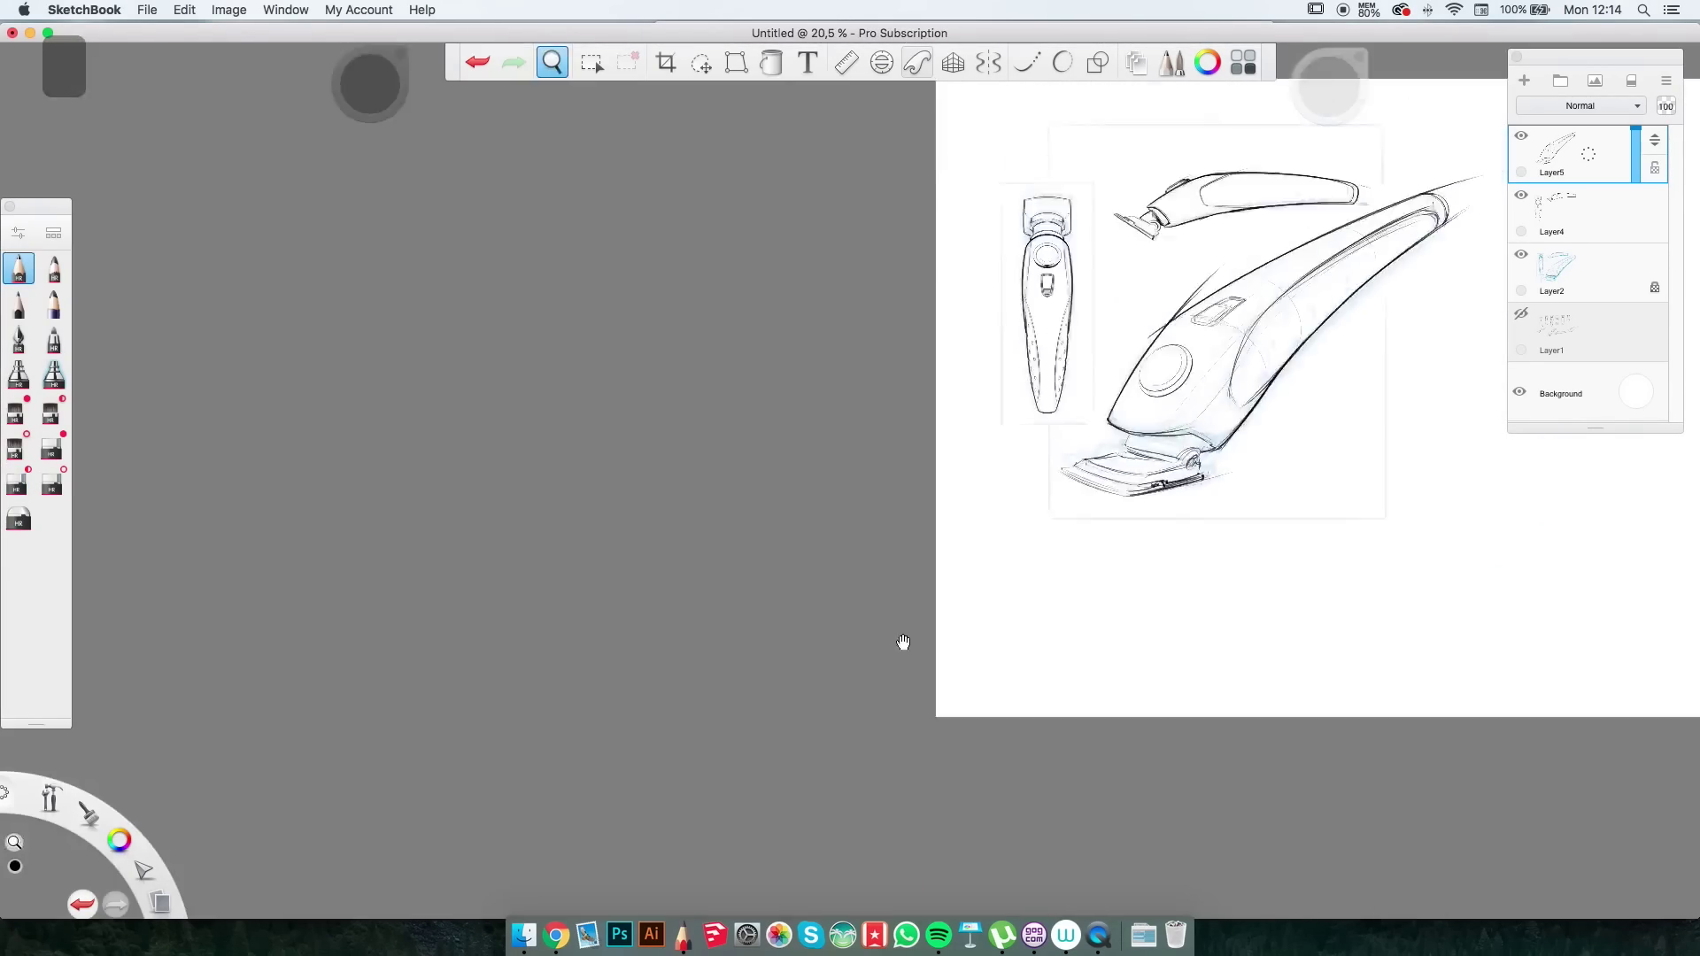
{"action": "scroll", "coordinate": [1233, 378], "scroll_direction": "up", "scroll_amount": 10}
{"action": "scroll", "coordinate": [1233, 379], "scroll_direction": "down", "scroll_amount": 10}
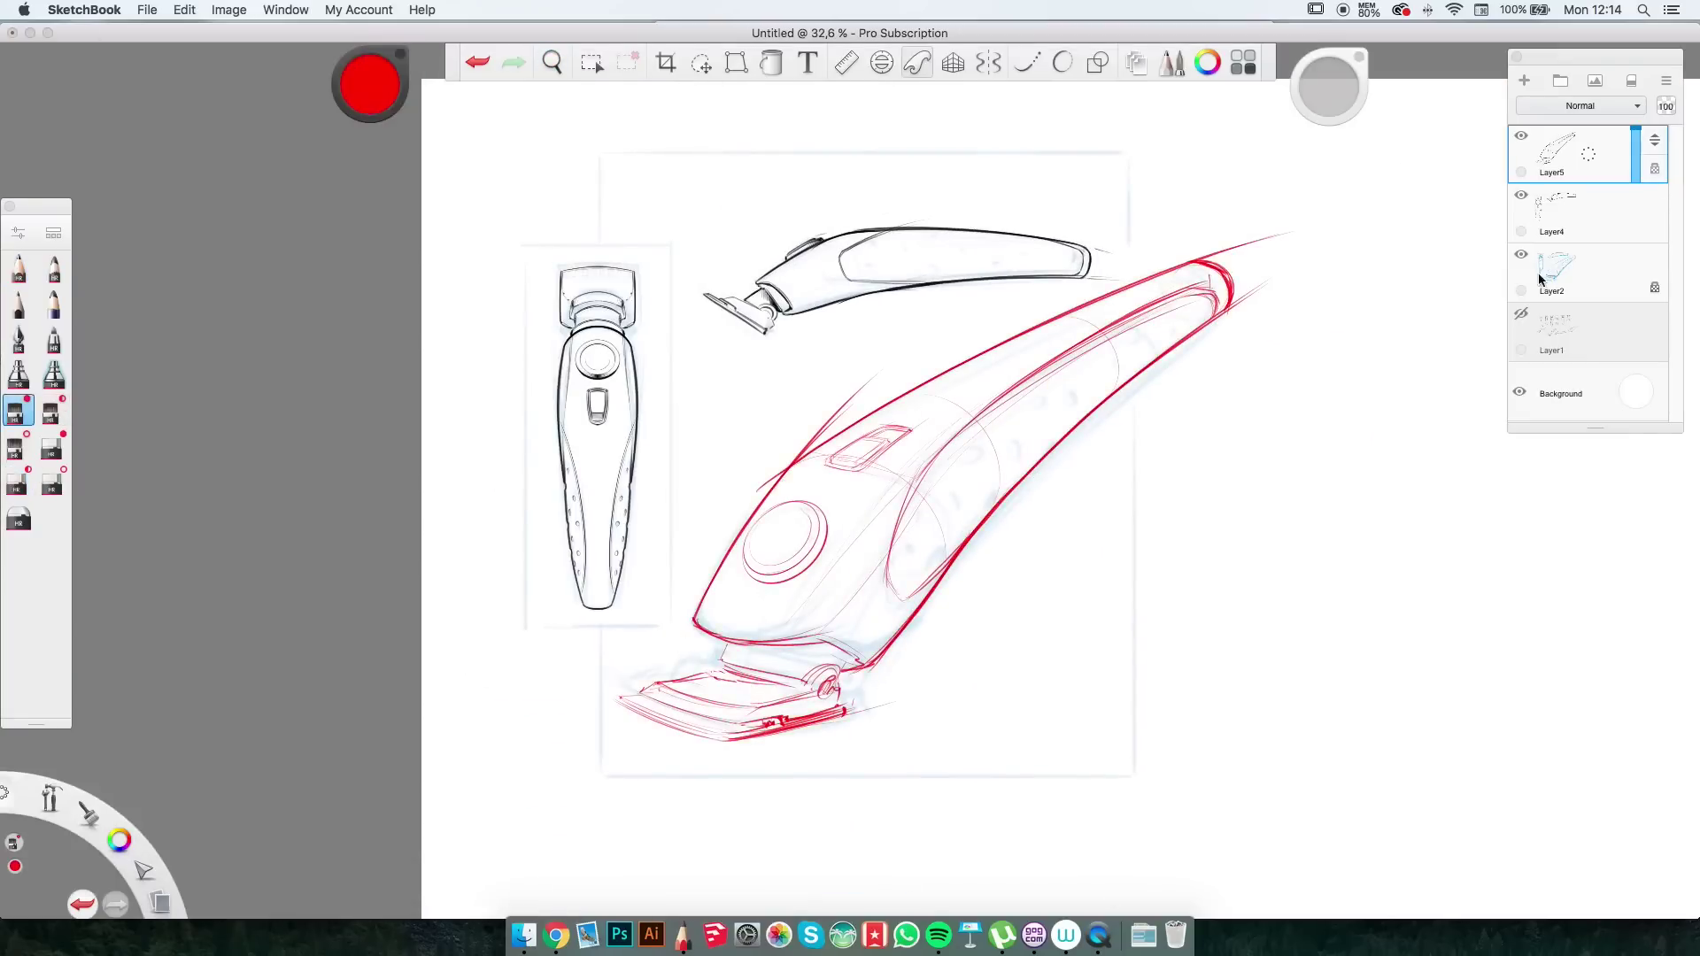
Hide Layer2, set Layer5 opacity to 24, and move Layer4 above Layer5.
{"action": "left_click", "coordinate": [1520, 254]}
{"action": "left_click_drag", "start_coordinate": [1635, 129], "coordinate": [1635, 170]}
{"action": "left_click_drag", "start_coordinate": [1558, 212], "coordinate": [1582, 156]}
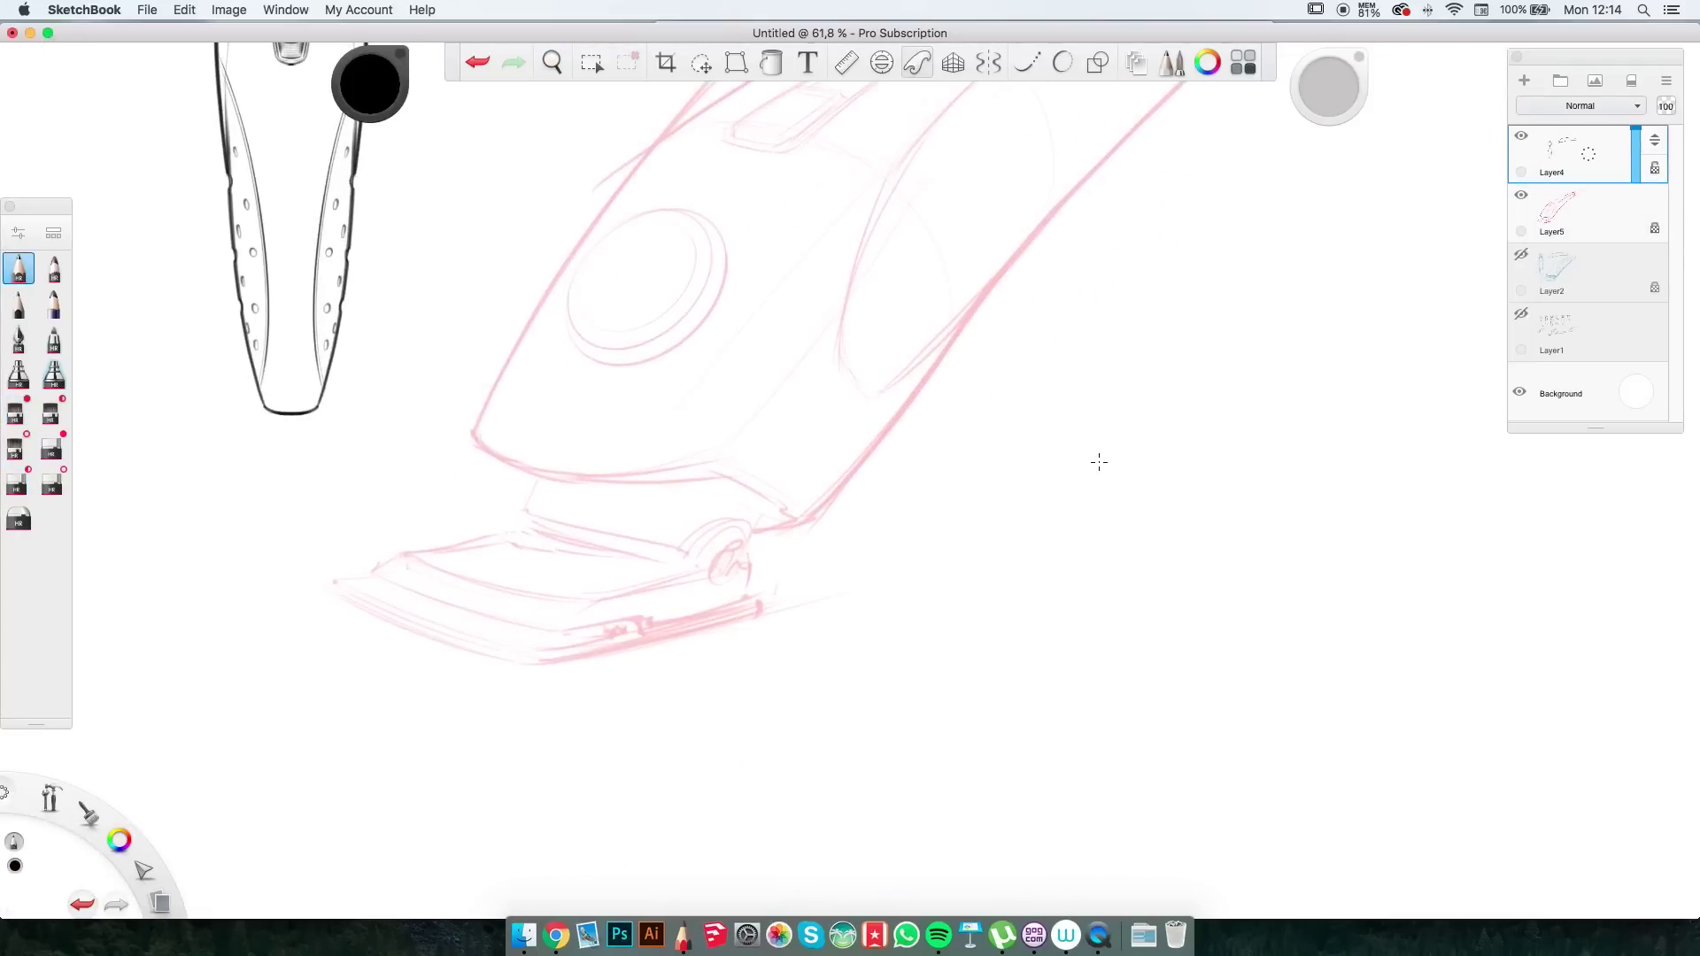
Ink thick black lines over the blade edge and blade head.
{"action": "scroll", "coordinate": [1100, 462], "scroll_direction": "up", "scroll_amount": 5}
{"action": "scroll", "coordinate": [1044, 234], "scroll_direction": "up", "scroll_amount": 3}
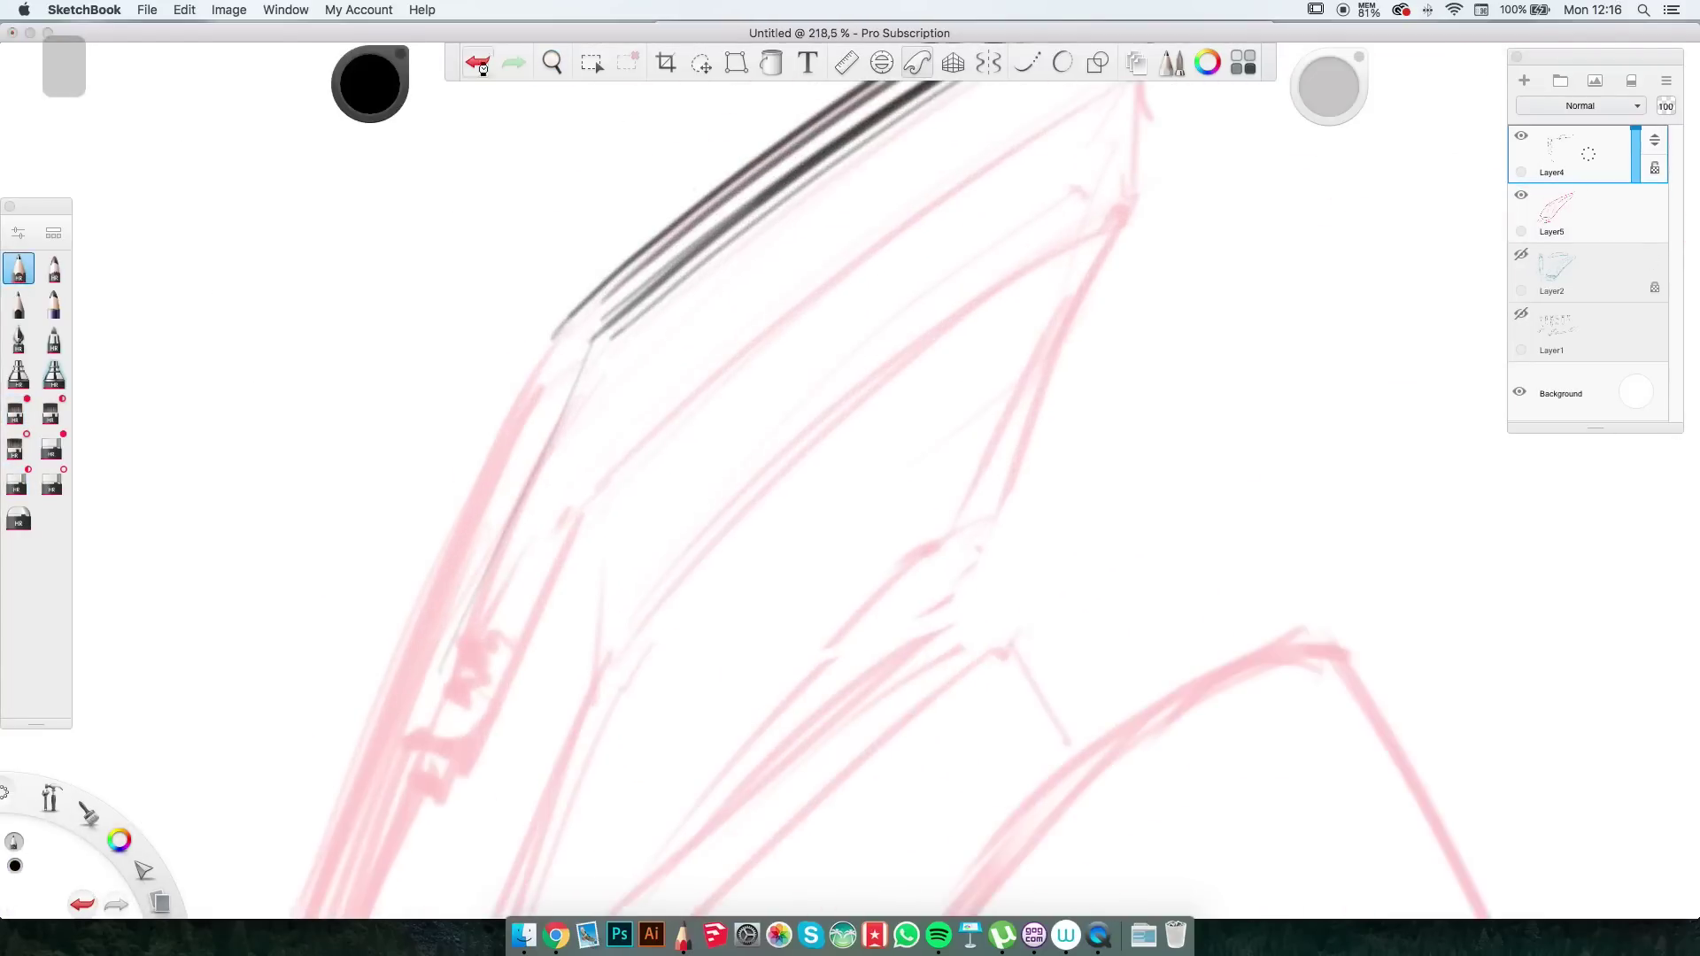
{"action": "mouse_move", "coordinate": [604, 332]}
{"action": "left_mouse_down"}
{"action": "mouse_move", "coordinate": [885, 265]}
{"action": "mouse_move", "coordinate": [850, 478]}
{"action": "mouse_move", "coordinate": [1358, 428]}
{"action": "mouse_move", "coordinate": [734, 467]}
{"action": "mouse_move", "coordinate": [862, 633]}
{"action": "mouse_move", "coordinate": [1158, 317]}
{"action": "mouse_move", "coordinate": [1209, 204]}
{"action": "left_mouse_up"}
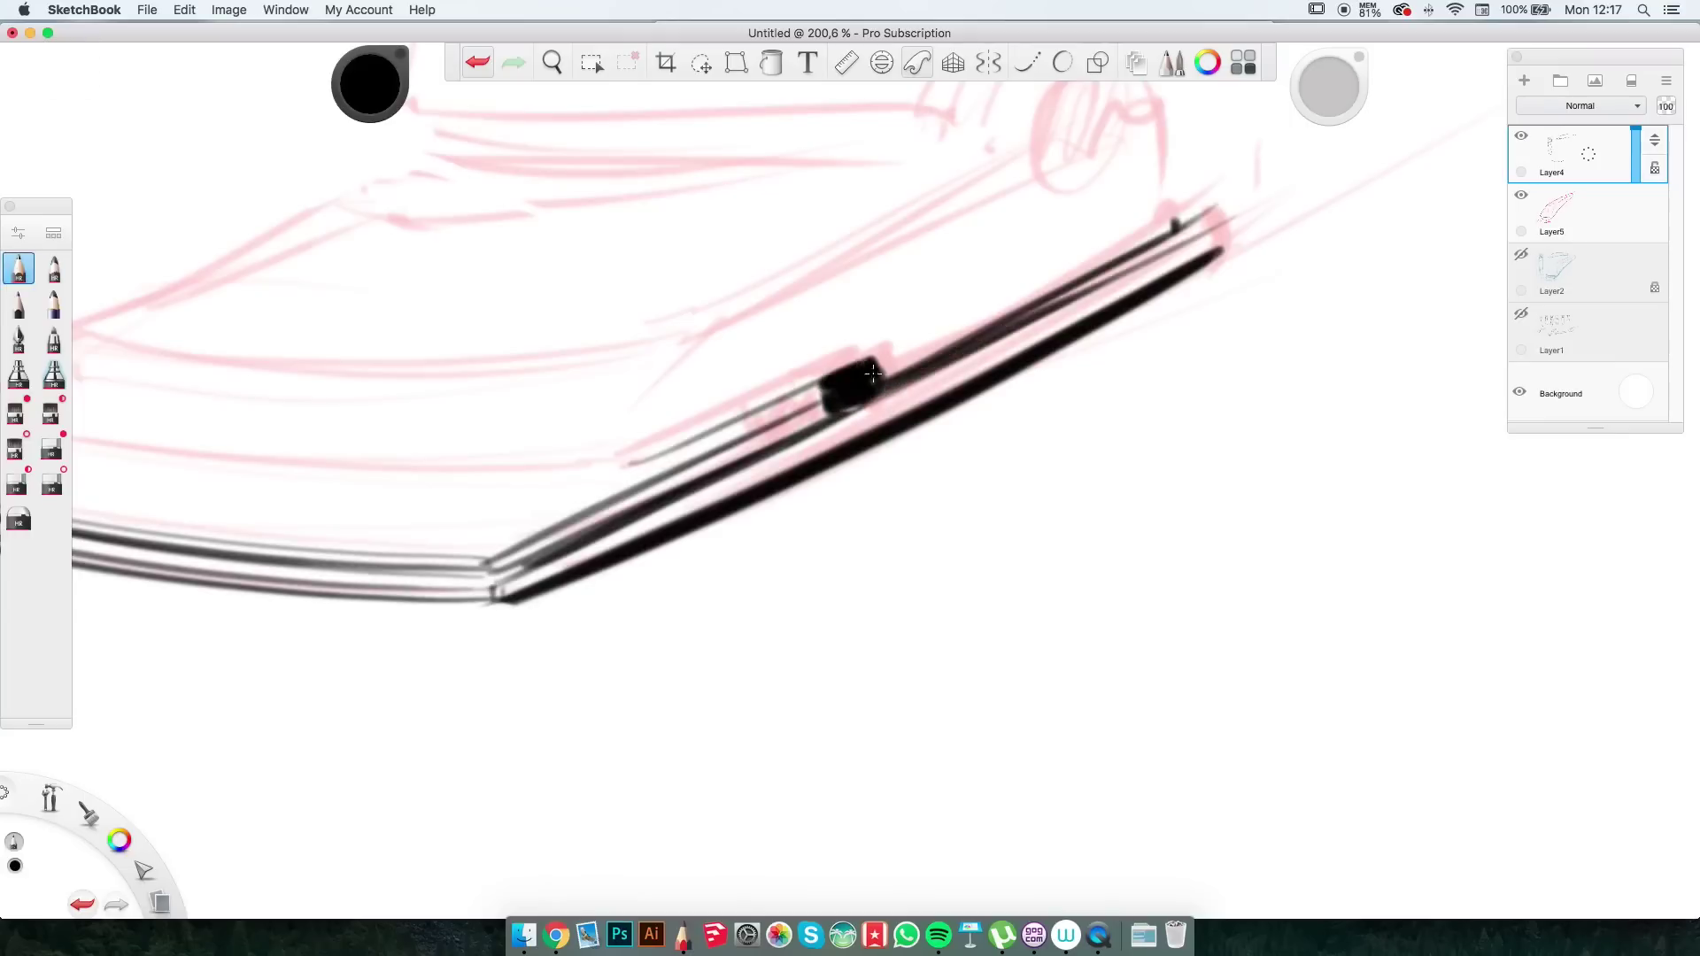
{"action": "left_click_drag", "start_coordinate": [1151, 292], "coordinate": [830, 426]}
Fit the Ellipse guide to the blade pivot and ink a thick oval pivot.
{"action": "scroll", "coordinate": [1254, 233], "scroll_direction": "up", "scroll_amount": 3}
{"action": "left_click", "coordinate": [881, 61]}
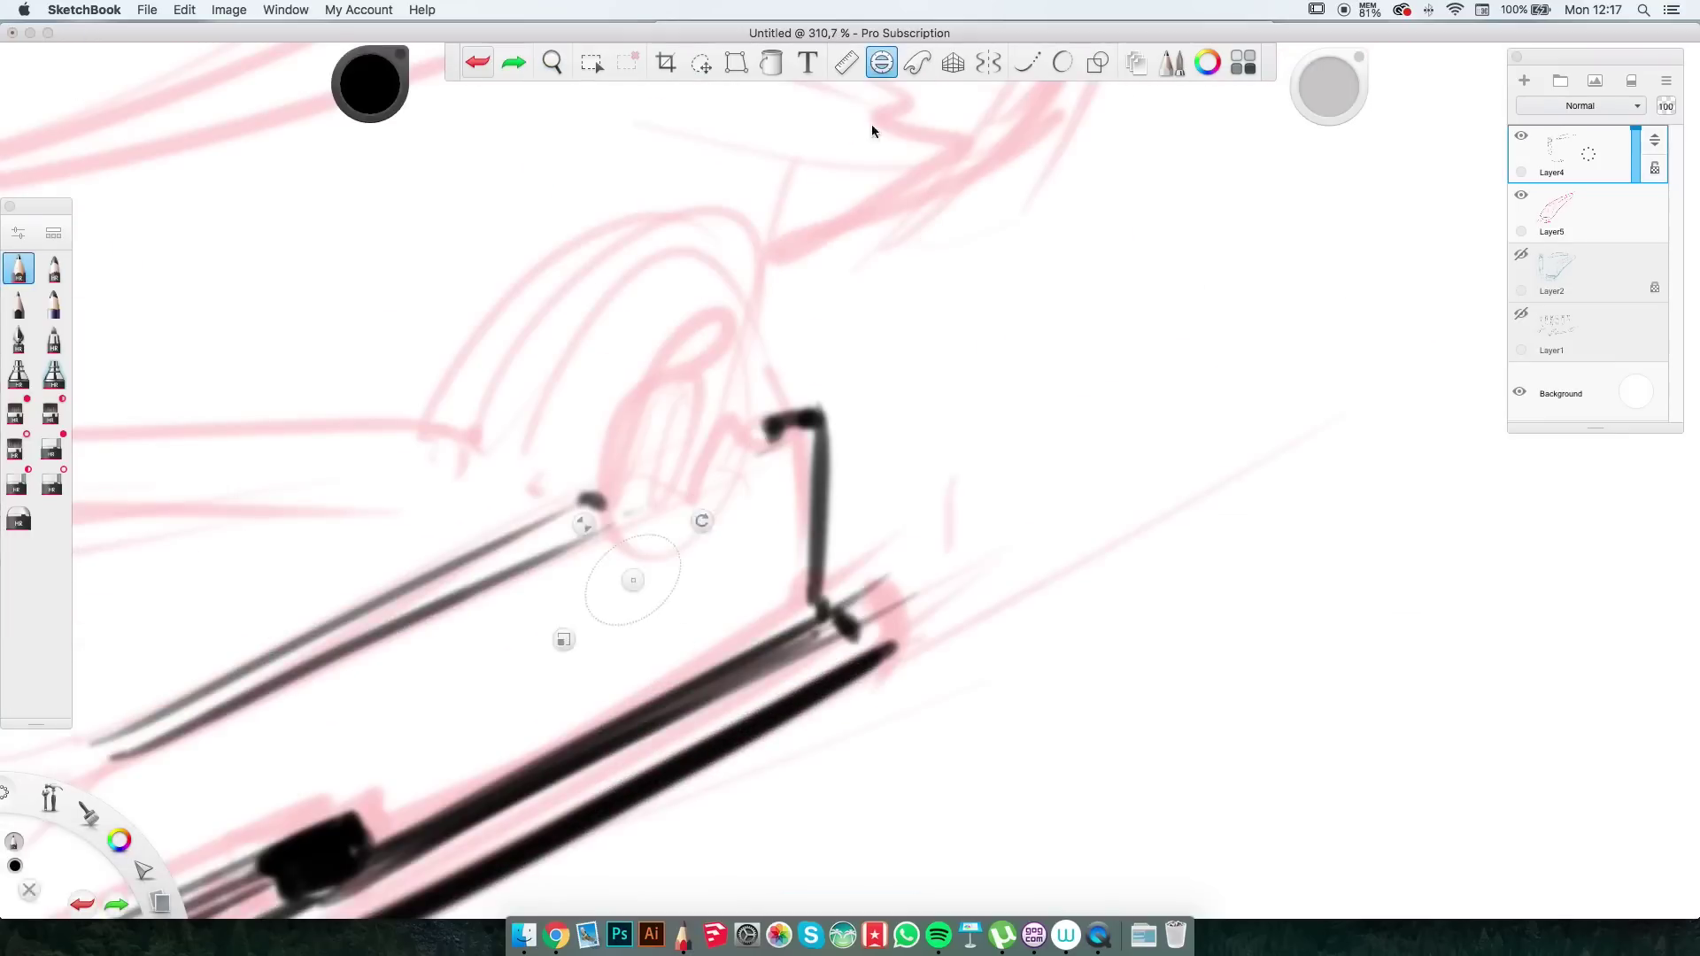
{"action": "mouse_move", "coordinate": [702, 520]}
{"action": "left_mouse_down"}
{"action": "mouse_move", "coordinate": [614, 615]}
{"action": "mouse_move", "coordinate": [607, 592]}
{"action": "left_mouse_up"}
{"action": "left_click_drag", "start_coordinate": [752, 434], "coordinate": [619, 549]}
{"action": "left_click_drag", "start_coordinate": [609, 320], "coordinate": [563, 469]}
{"action": "mouse_move", "coordinate": [655, 288]}
{"action": "left_mouse_down"}
{"action": "mouse_move", "coordinate": [652, 349]}
{"action": "mouse_move", "coordinate": [673, 336]}
{"action": "mouse_move", "coordinate": [652, 400]}
{"action": "left_mouse_up"}
Zoom onto the body's upper edge, straighten the view, and undo the last stroke.
{"action": "scroll", "coordinate": [636, 415], "scroll_direction": "down", "scroll_amount": 5}
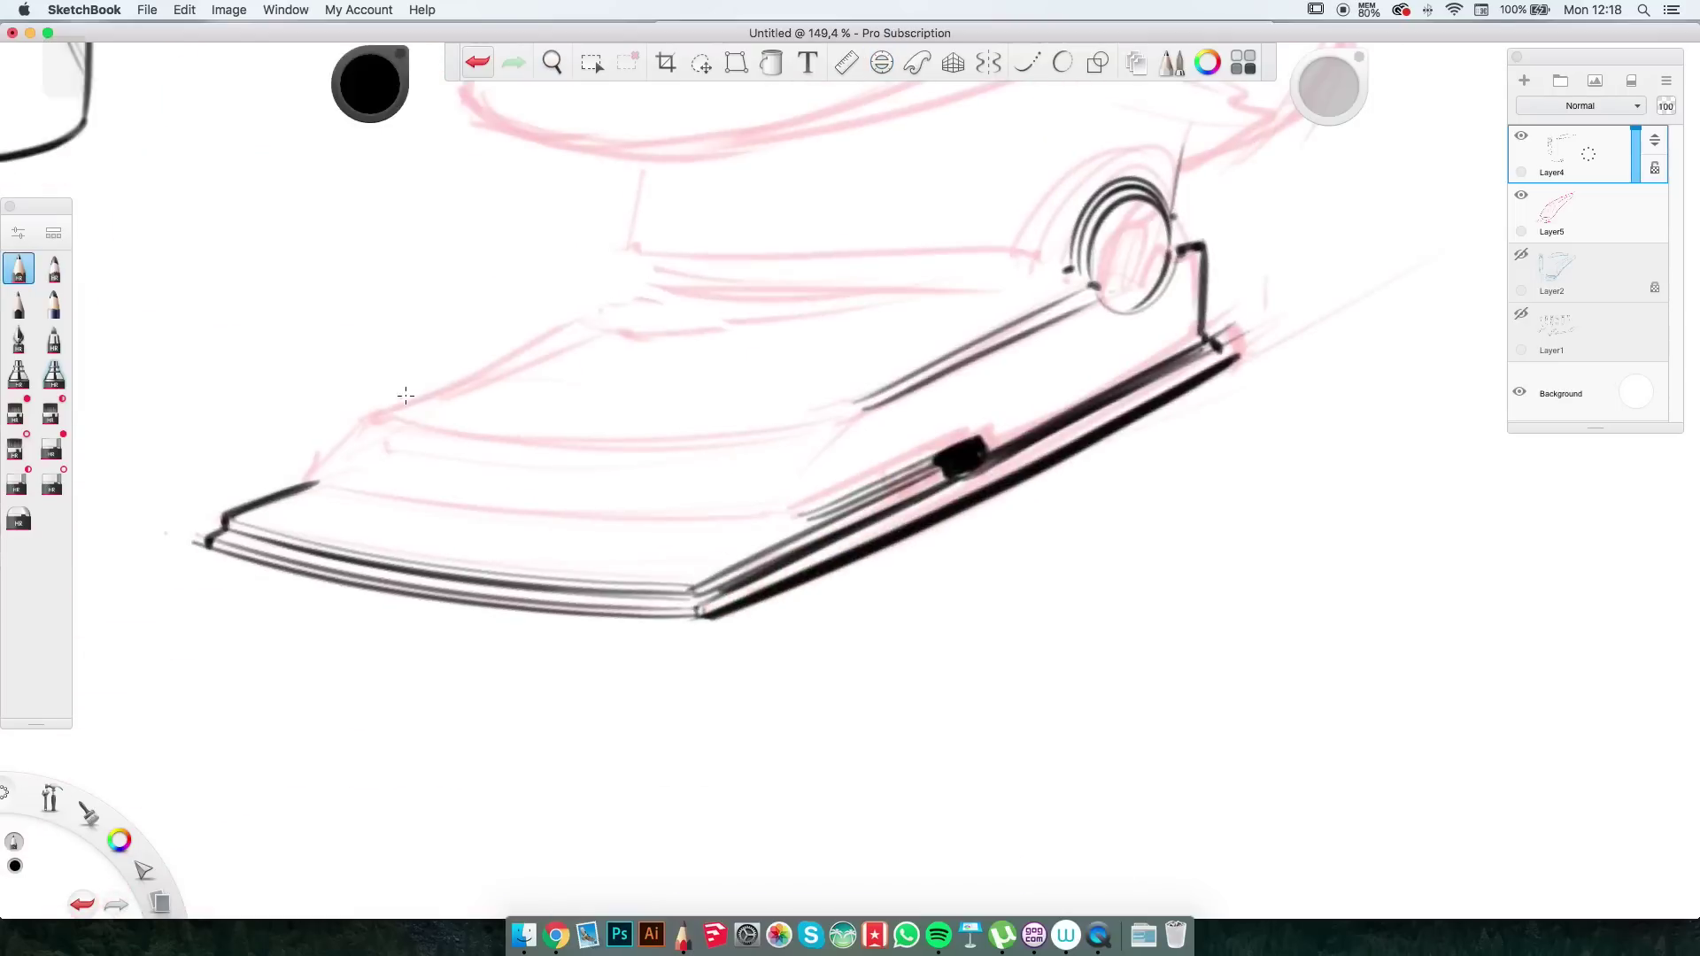
{"action": "scroll", "coordinate": [876, 187], "scroll_direction": "down", "scroll_amount": 3}
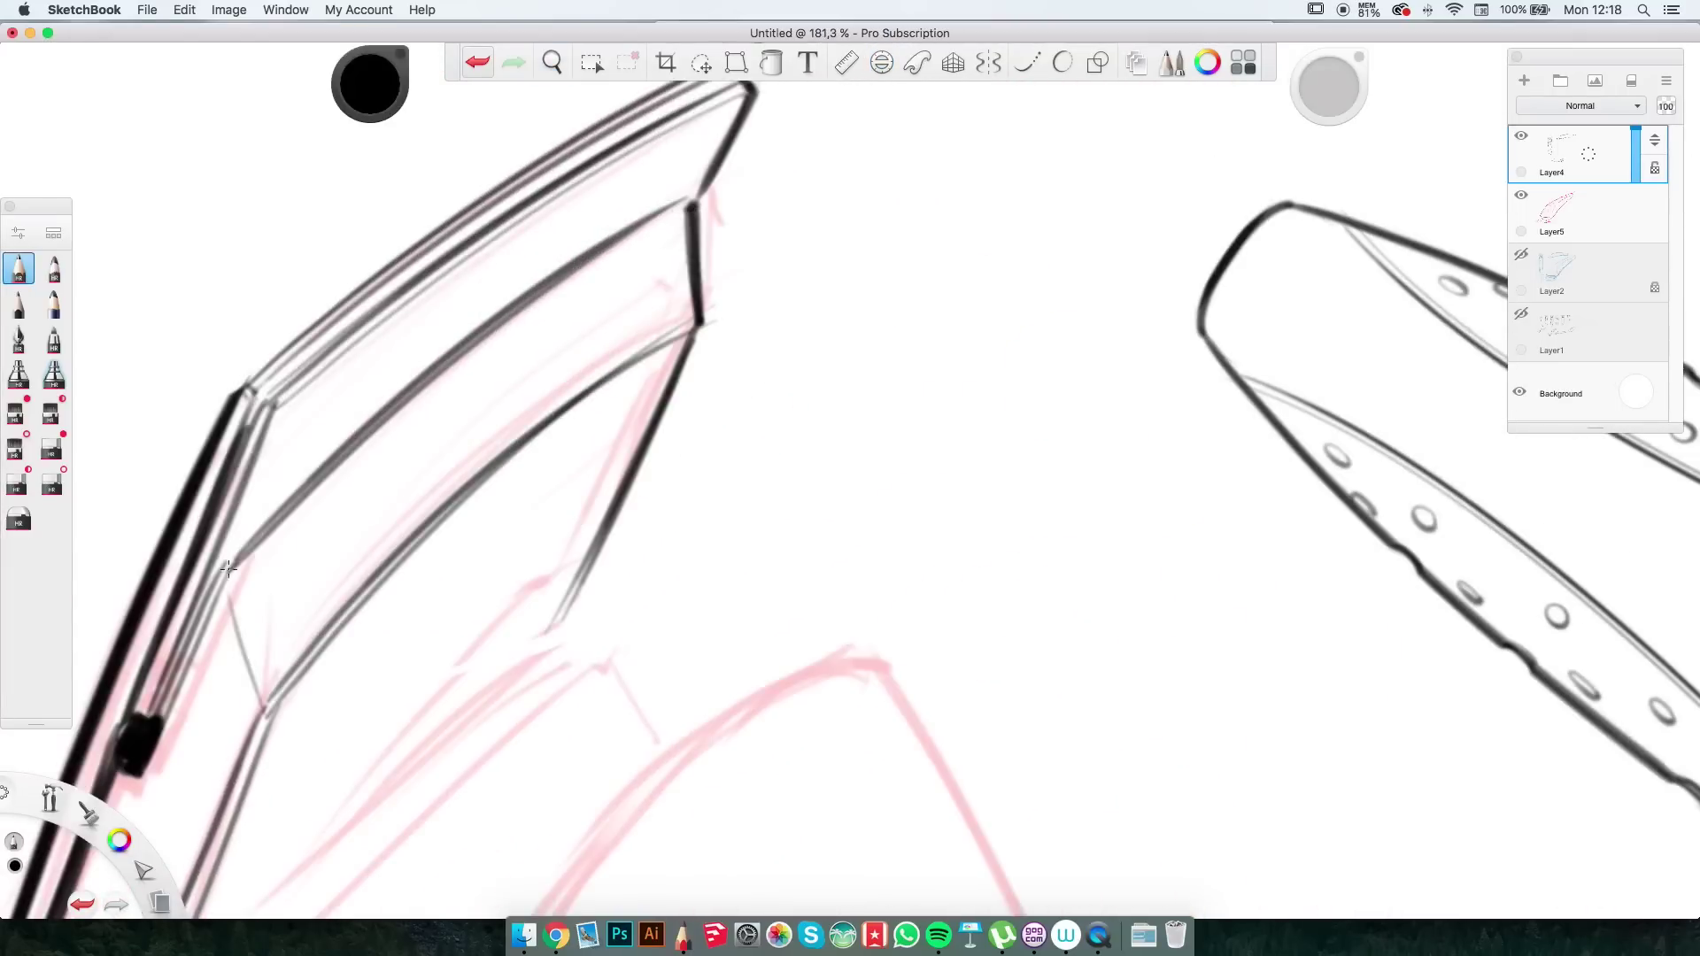
{"action": "left_click", "coordinate": [552, 62]}
{"action": "mouse_move", "coordinate": [699, 254]}
{"action": "left_mouse_down"}
{"action": "mouse_move", "coordinate": [873, 529]}
{"action": "mouse_move", "coordinate": [1236, 498]}
{"action": "mouse_move", "coordinate": [533, 662]}
{"action": "left_mouse_up"}
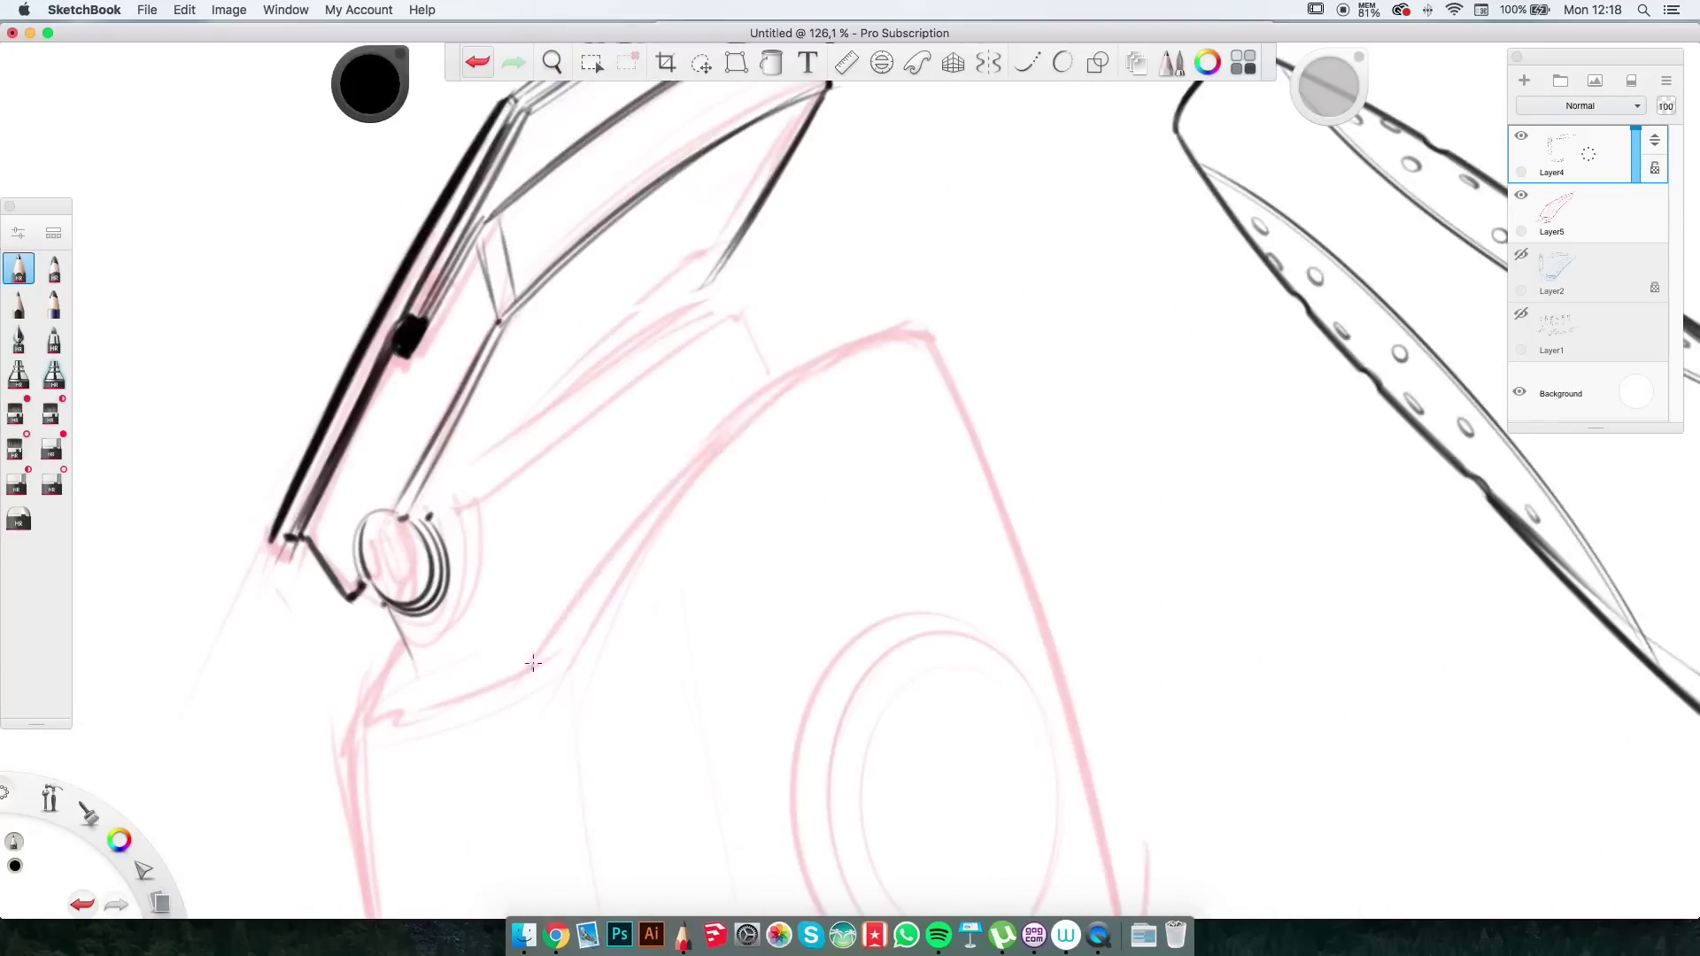
{"action": "left_click_drag", "start_coordinate": [959, 313], "coordinate": [395, 528]}
{"action": "key", "text": "super+z"}
{"action": "key", "text": "f"}
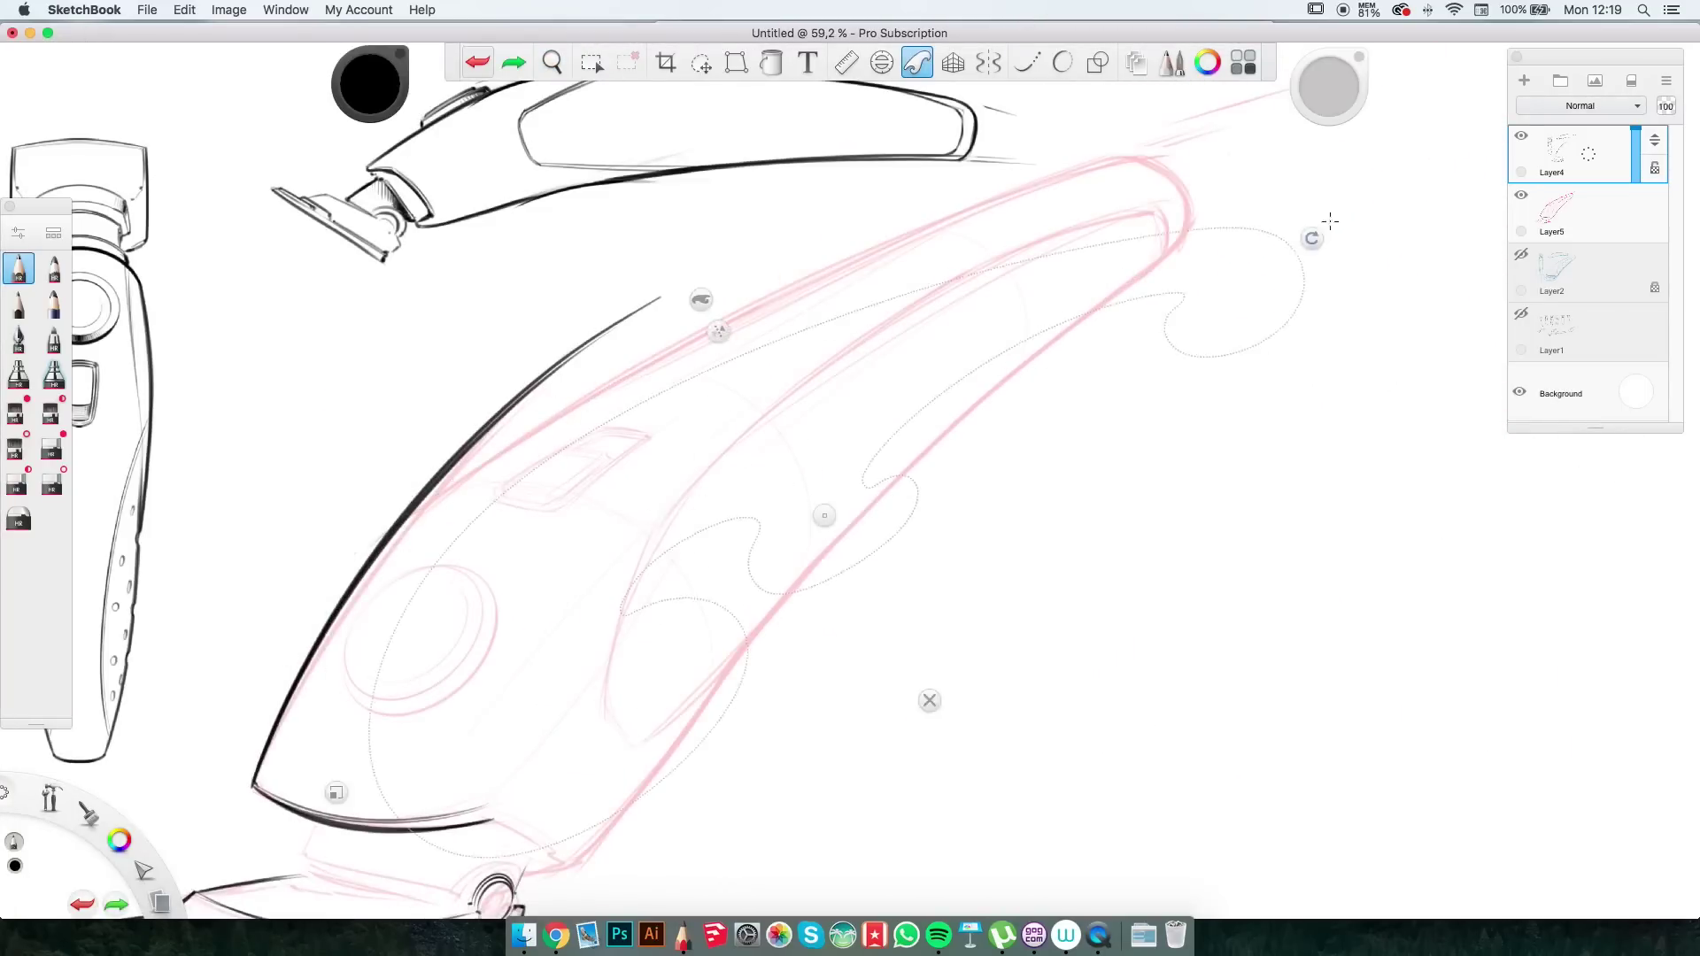
Draw a black curve along the body's top edge using the French curve, then undo it.
{"action": "left_click_drag", "start_coordinate": [400, 523], "coordinate": [1177, 150]}
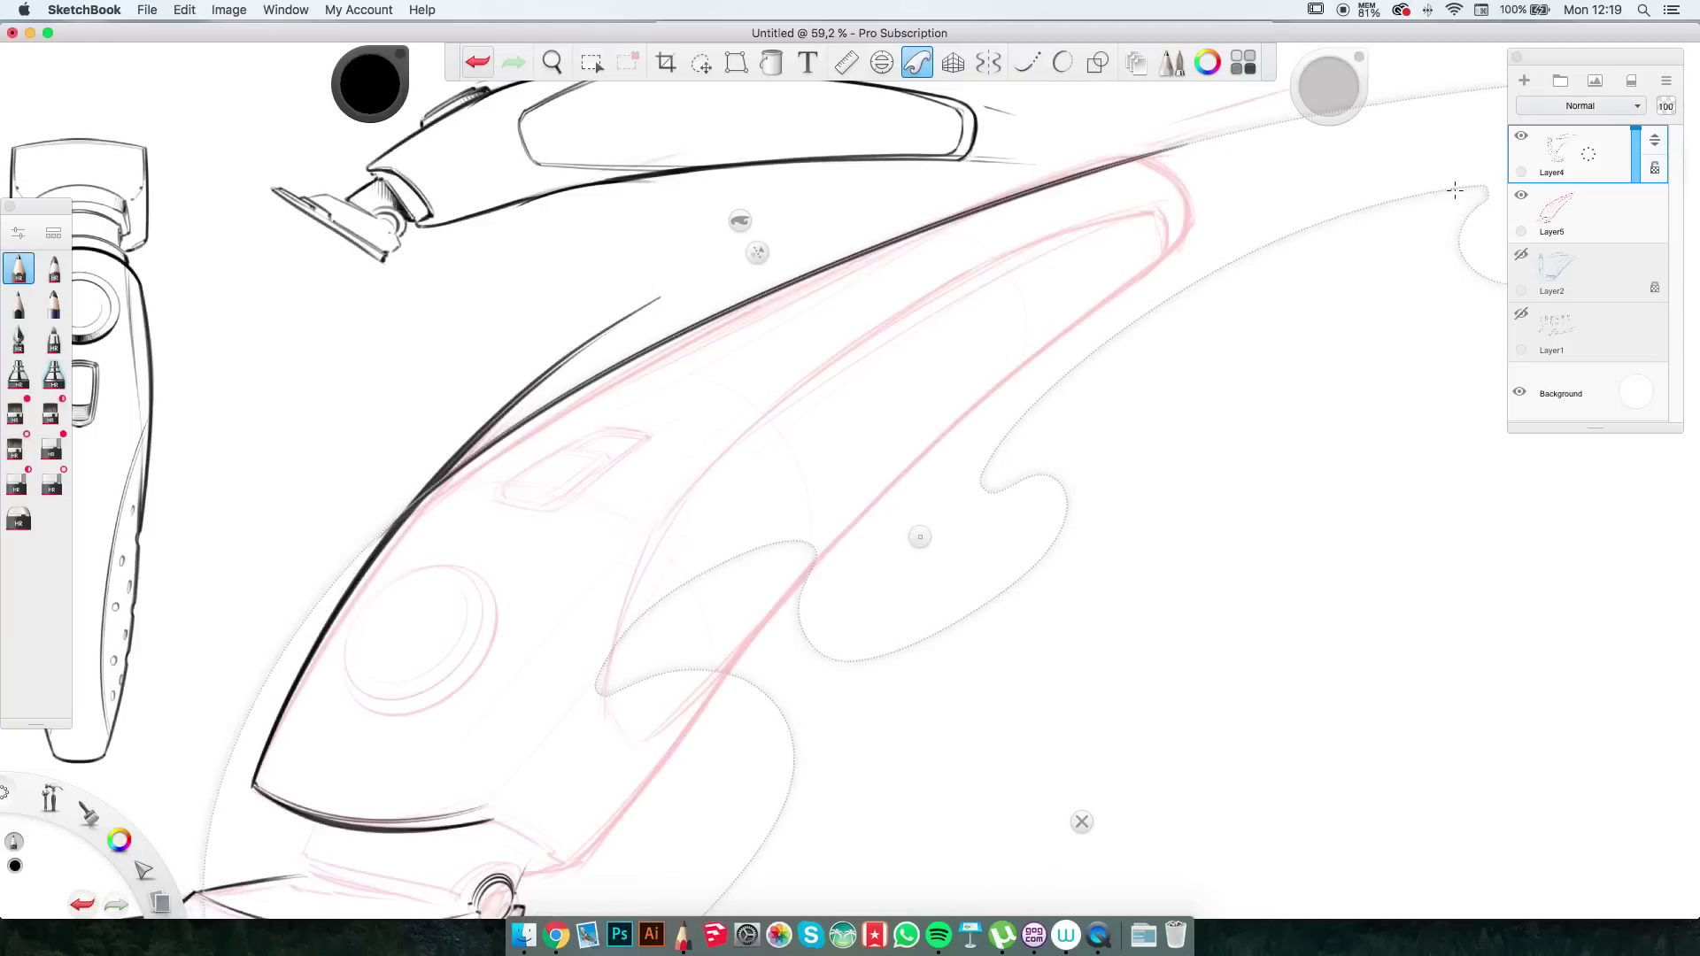
{"action": "scroll", "coordinate": [1047, 455], "scroll_direction": "up", "scroll_amount": 5}
{"action": "key", "text": "e"}
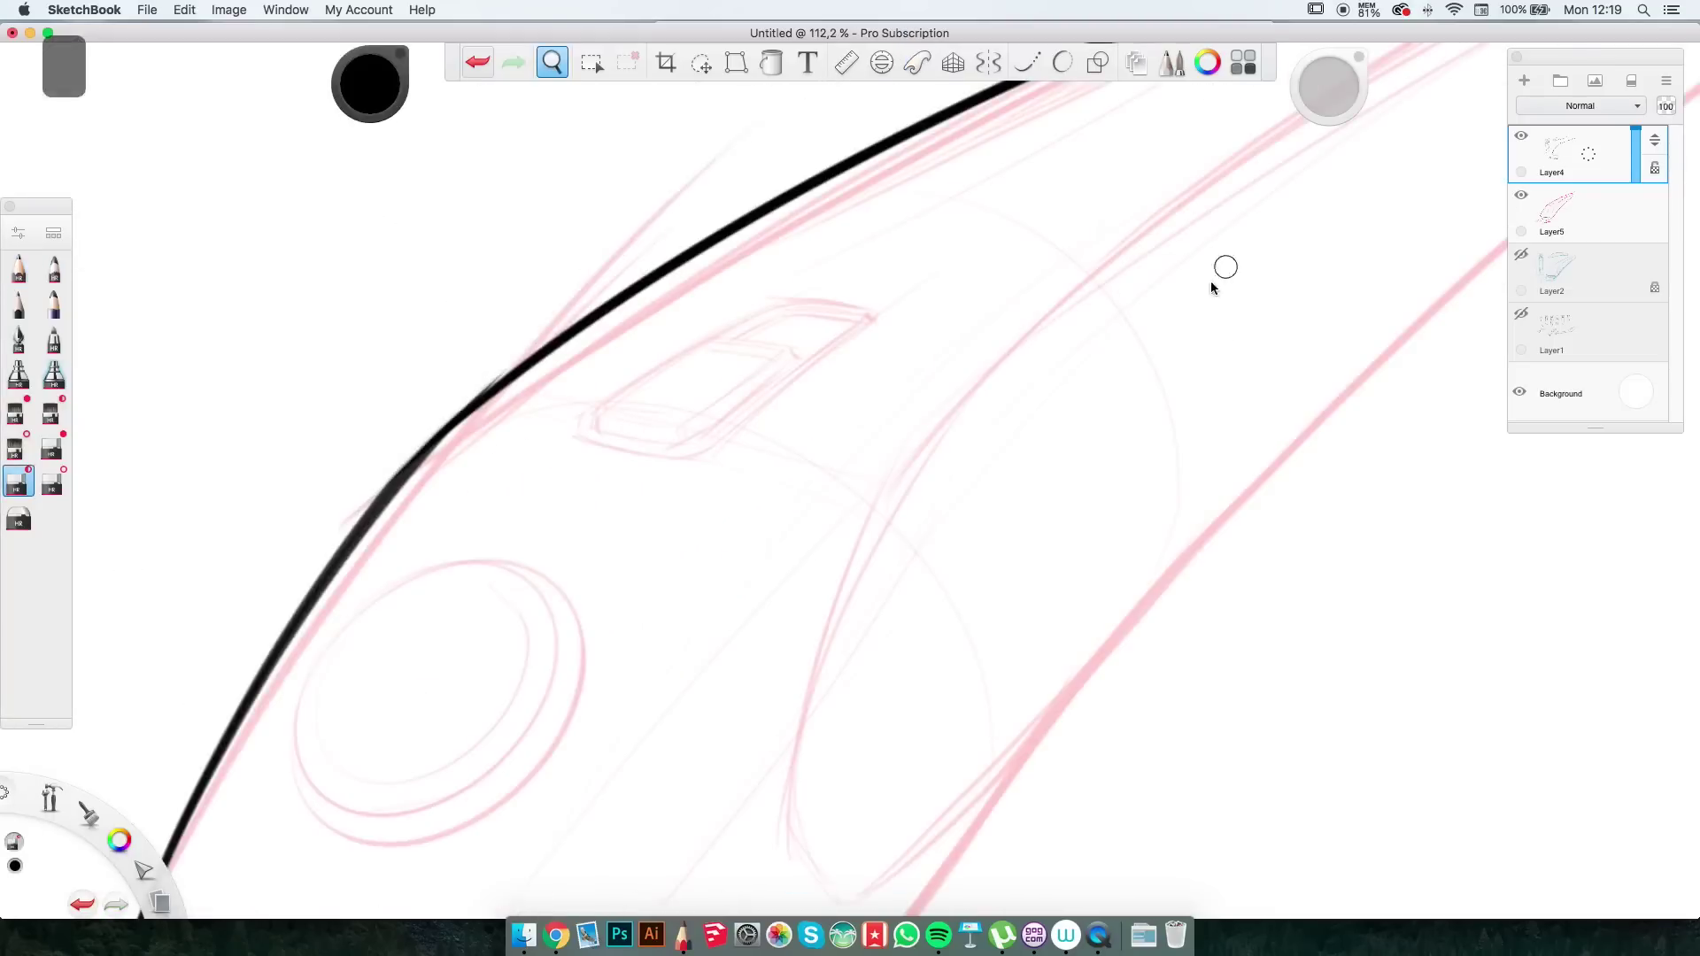
{"action": "scroll", "coordinate": [470, 437], "scroll_direction": "down", "scroll_amount": 5}
{"action": "left_click_drag", "start_coordinate": [967, 519], "coordinate": [663, 722]}
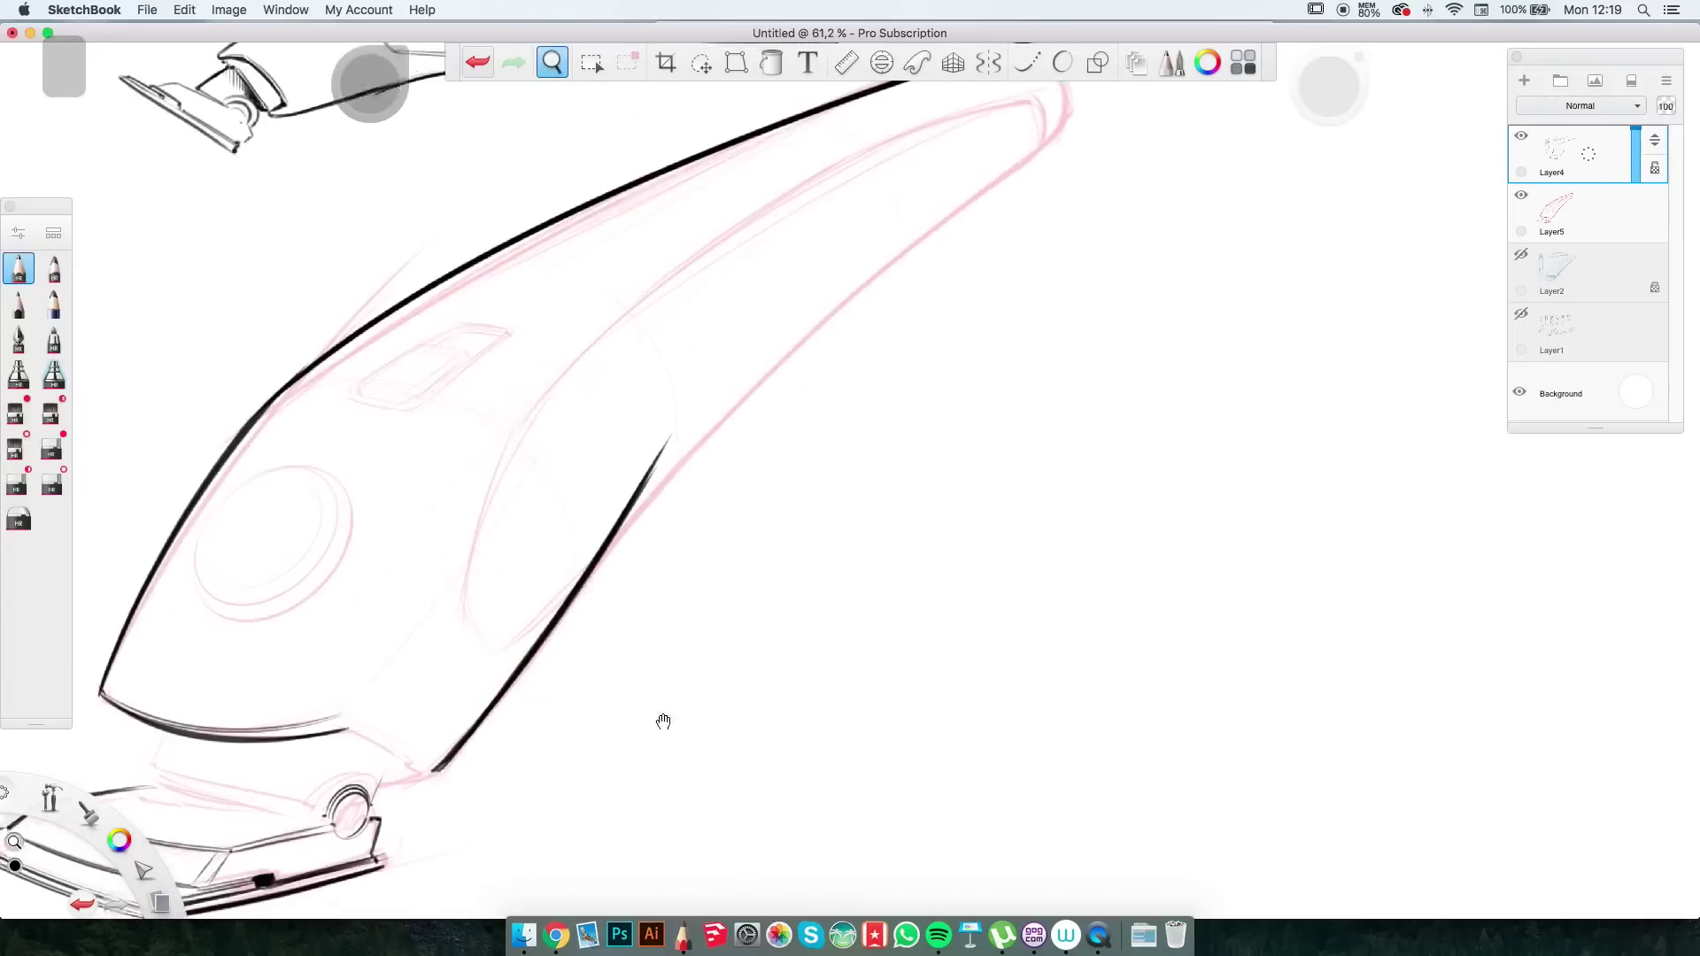
{"action": "left_click_drag", "start_coordinate": [1195, 486], "coordinate": [1056, 488]}
{"action": "key", "text": "super+z"}
Zoom in on the curved bend and redo the bend stroke.
{"action": "scroll", "coordinate": [873, 390], "scroll_direction": "up", "scroll_amount": 3}
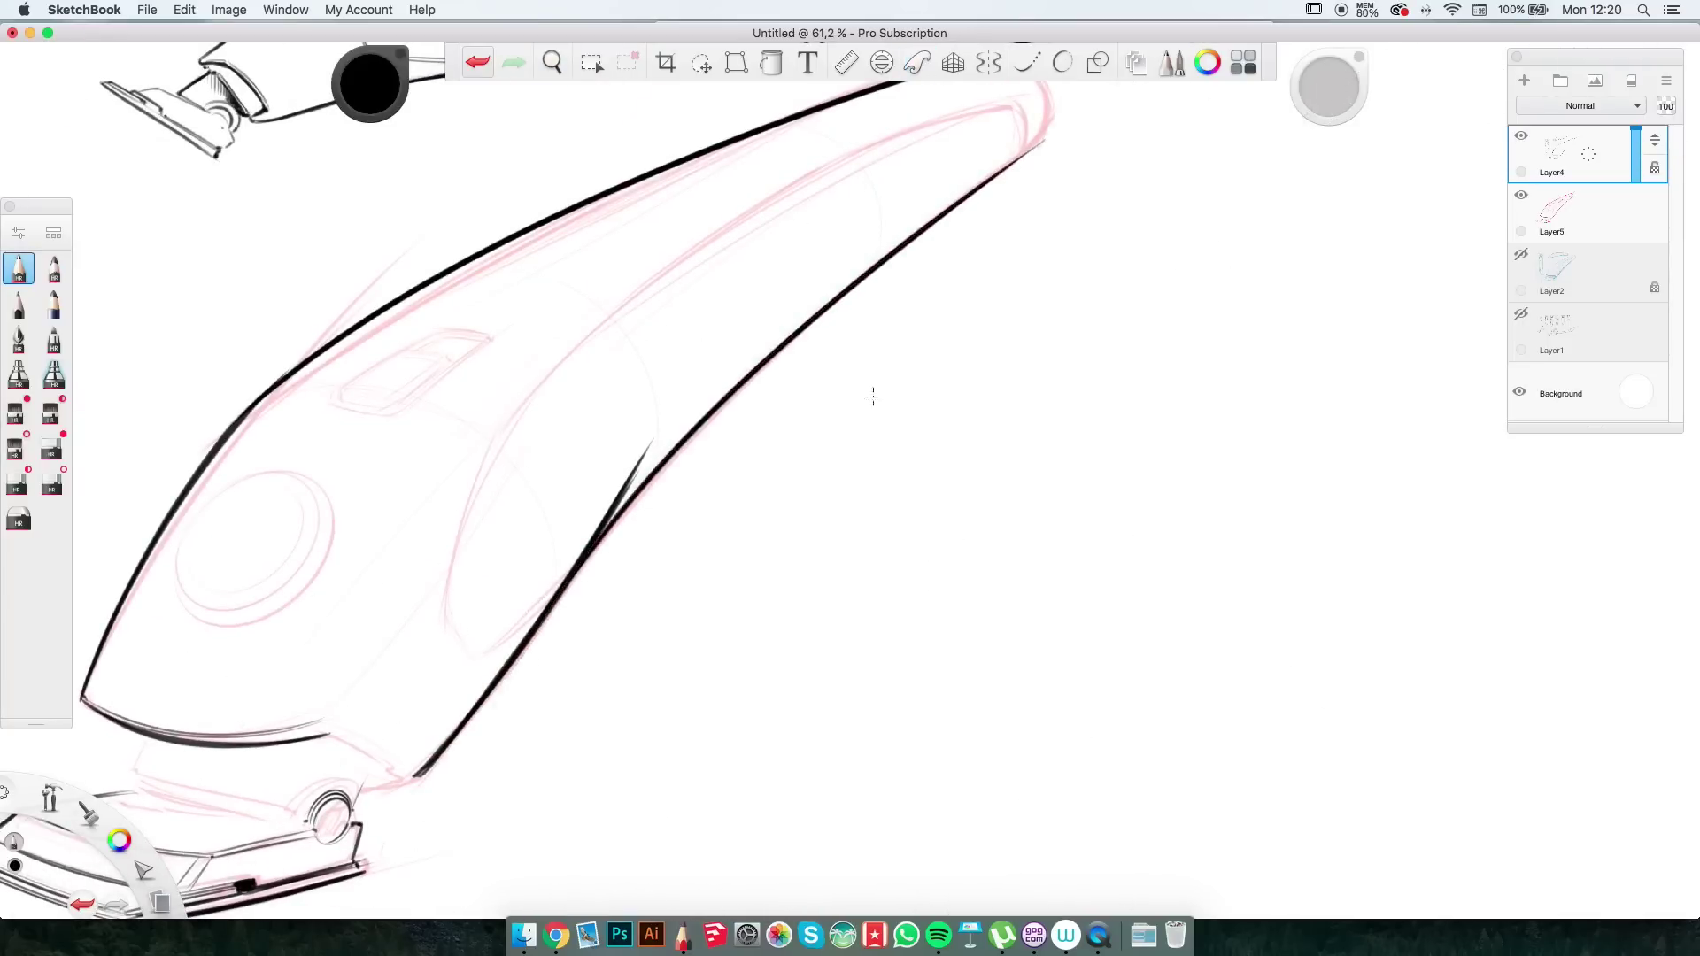
{"action": "scroll", "coordinate": [838, 653], "scroll_direction": "down", "scroll_amount": 4}
{"action": "scroll", "coordinate": [1043, 303], "scroll_direction": "up", "scroll_amount": 10}
{"action": "scroll", "coordinate": [922, 154], "scroll_direction": "up", "scroll_amount": 3}
{"action": "left_click_drag", "start_coordinate": [922, 155], "coordinate": [686, 485]}
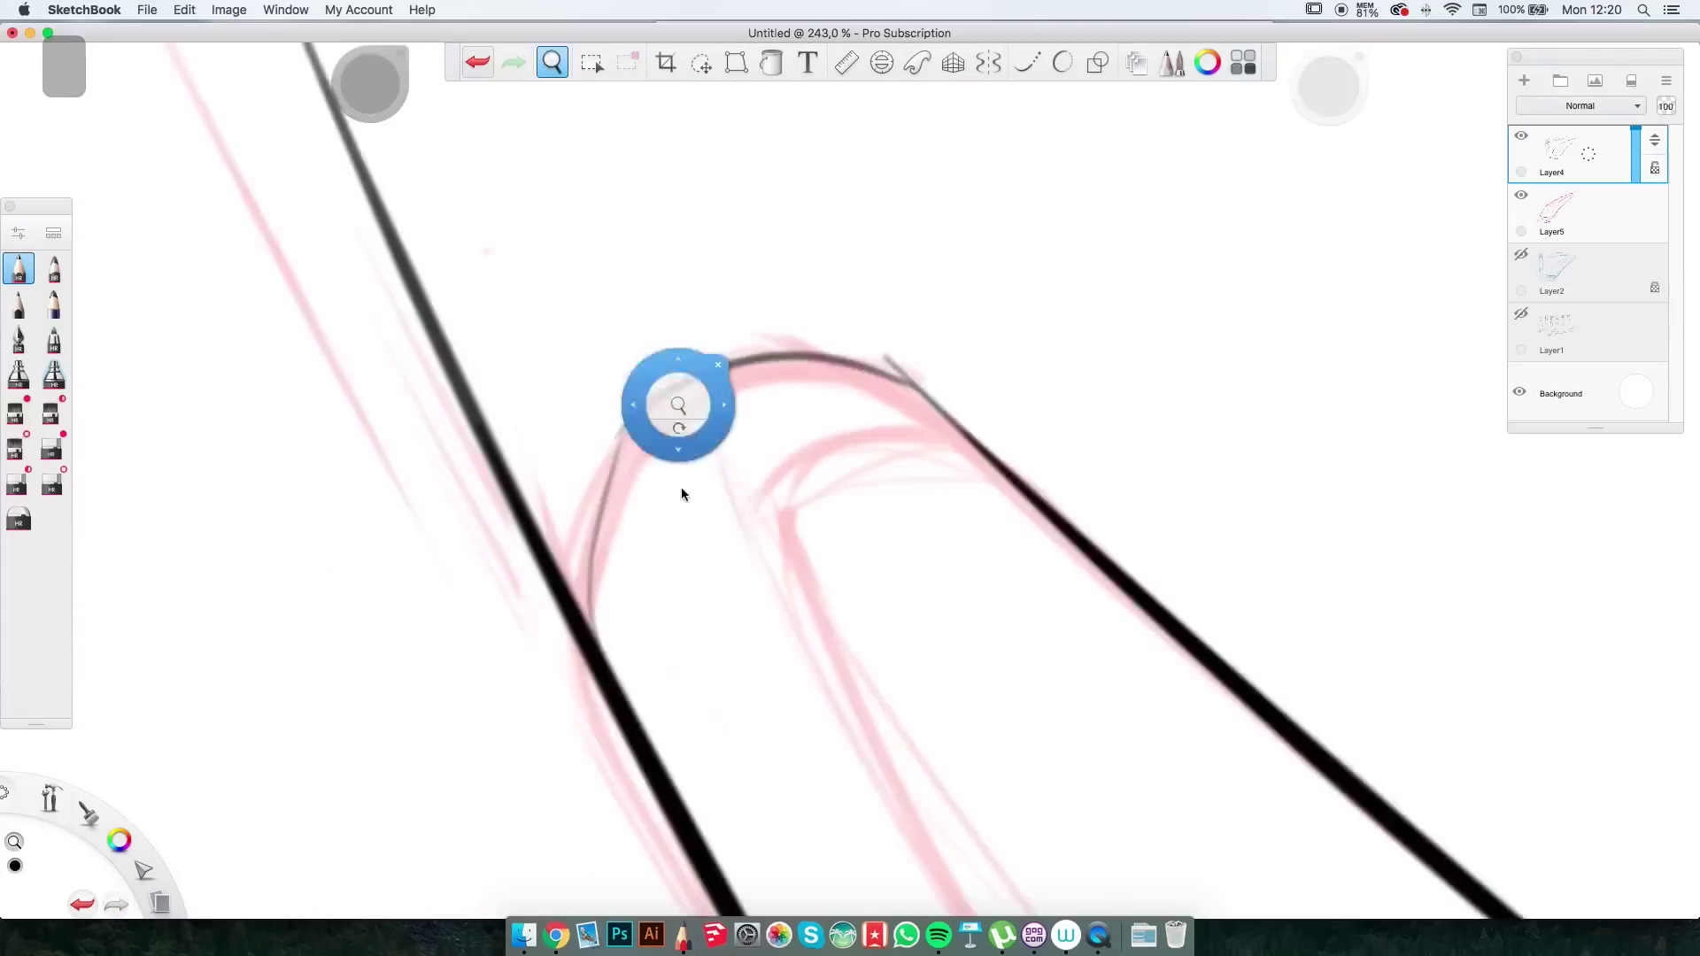
{"action": "key", "text": "super+shift+z"}
{"action": "scroll", "coordinate": [1226, 403], "scroll_direction": "up", "scroll_amount": 2}
{"action": "scroll", "coordinate": [1227, 403], "scroll_direction": "down", "scroll_amount": 10}
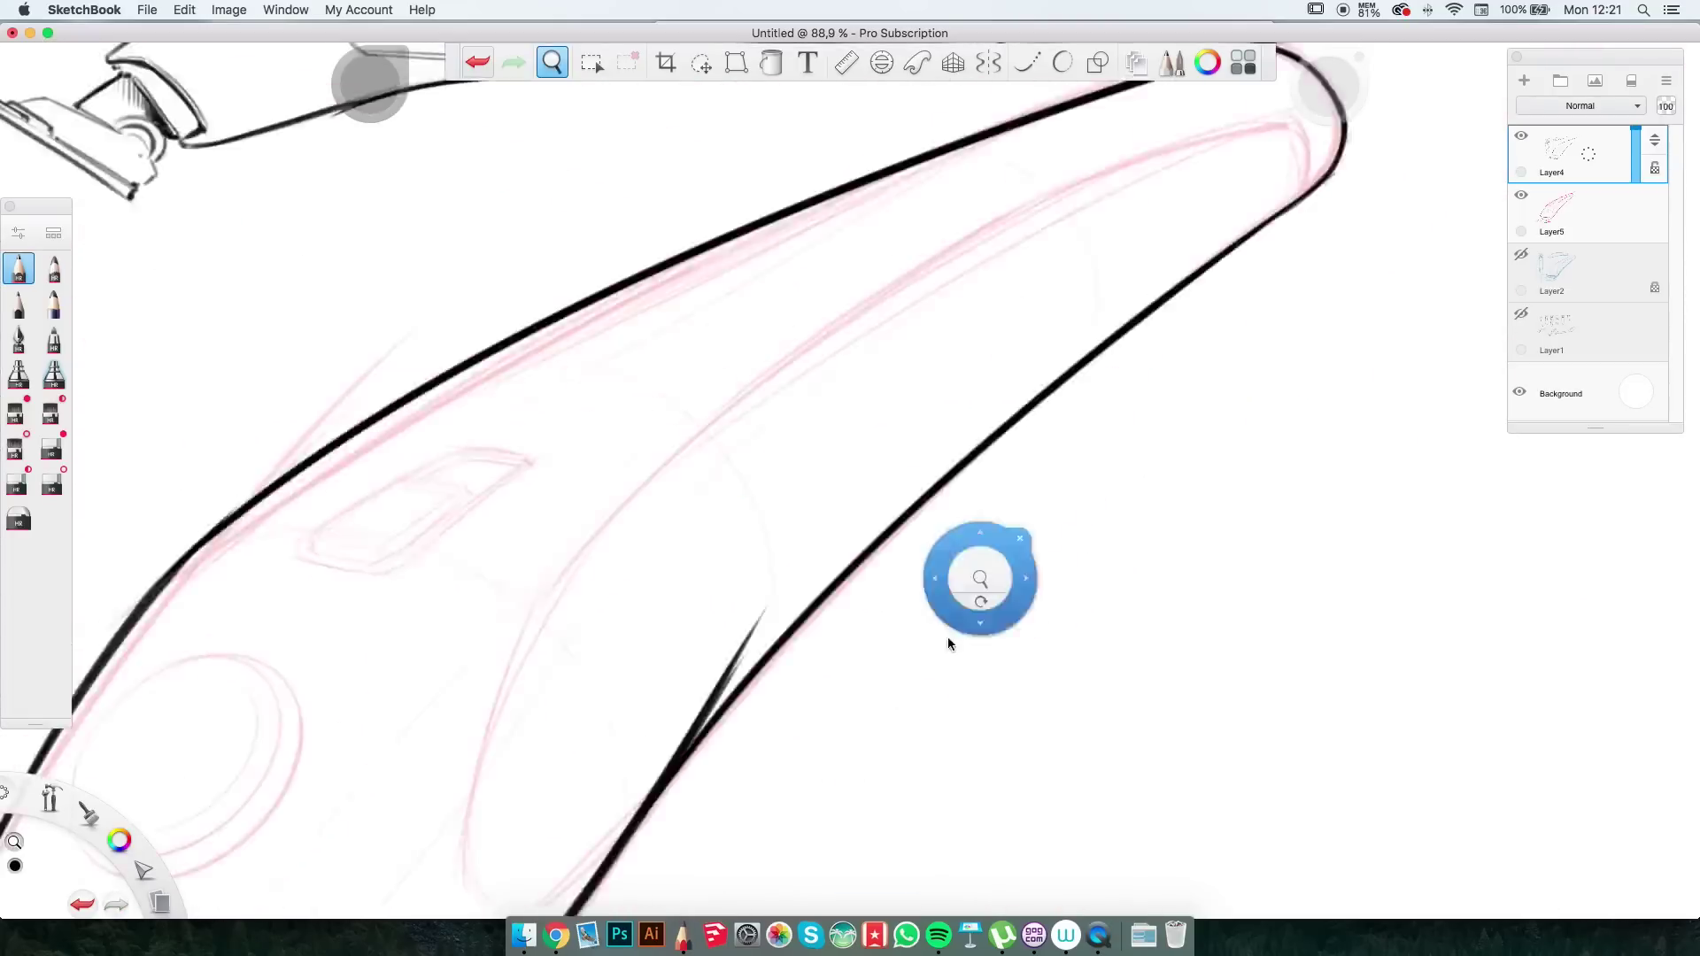
{"action": "scroll", "coordinate": [652, 493], "scroll_direction": "down", "scroll_amount": 2}
{"action": "scroll", "coordinate": [652, 417], "scroll_direction": "up", "scroll_amount": 6}
Nudge the Ellipse guide into place and return to the Layer4 ink layer.
{"action": "key", "text": "e"}
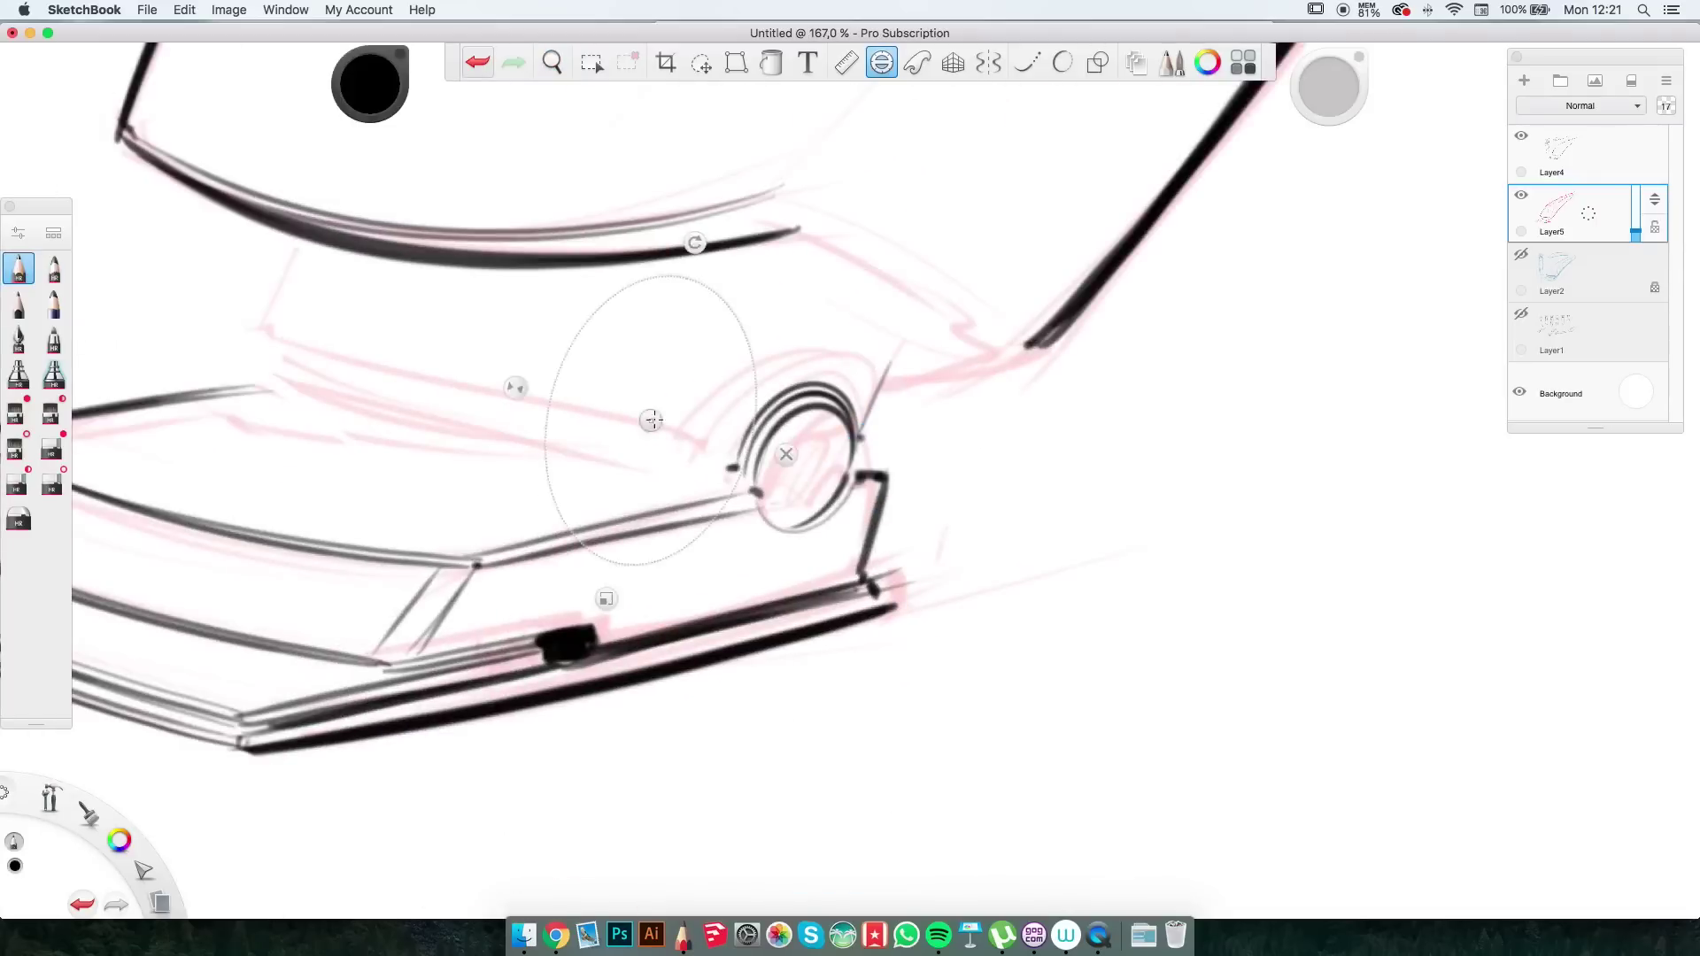
{"action": "left_click_drag", "start_coordinate": [727, 443], "coordinate": [742, 431]}
{"action": "key", "text": "Up"}
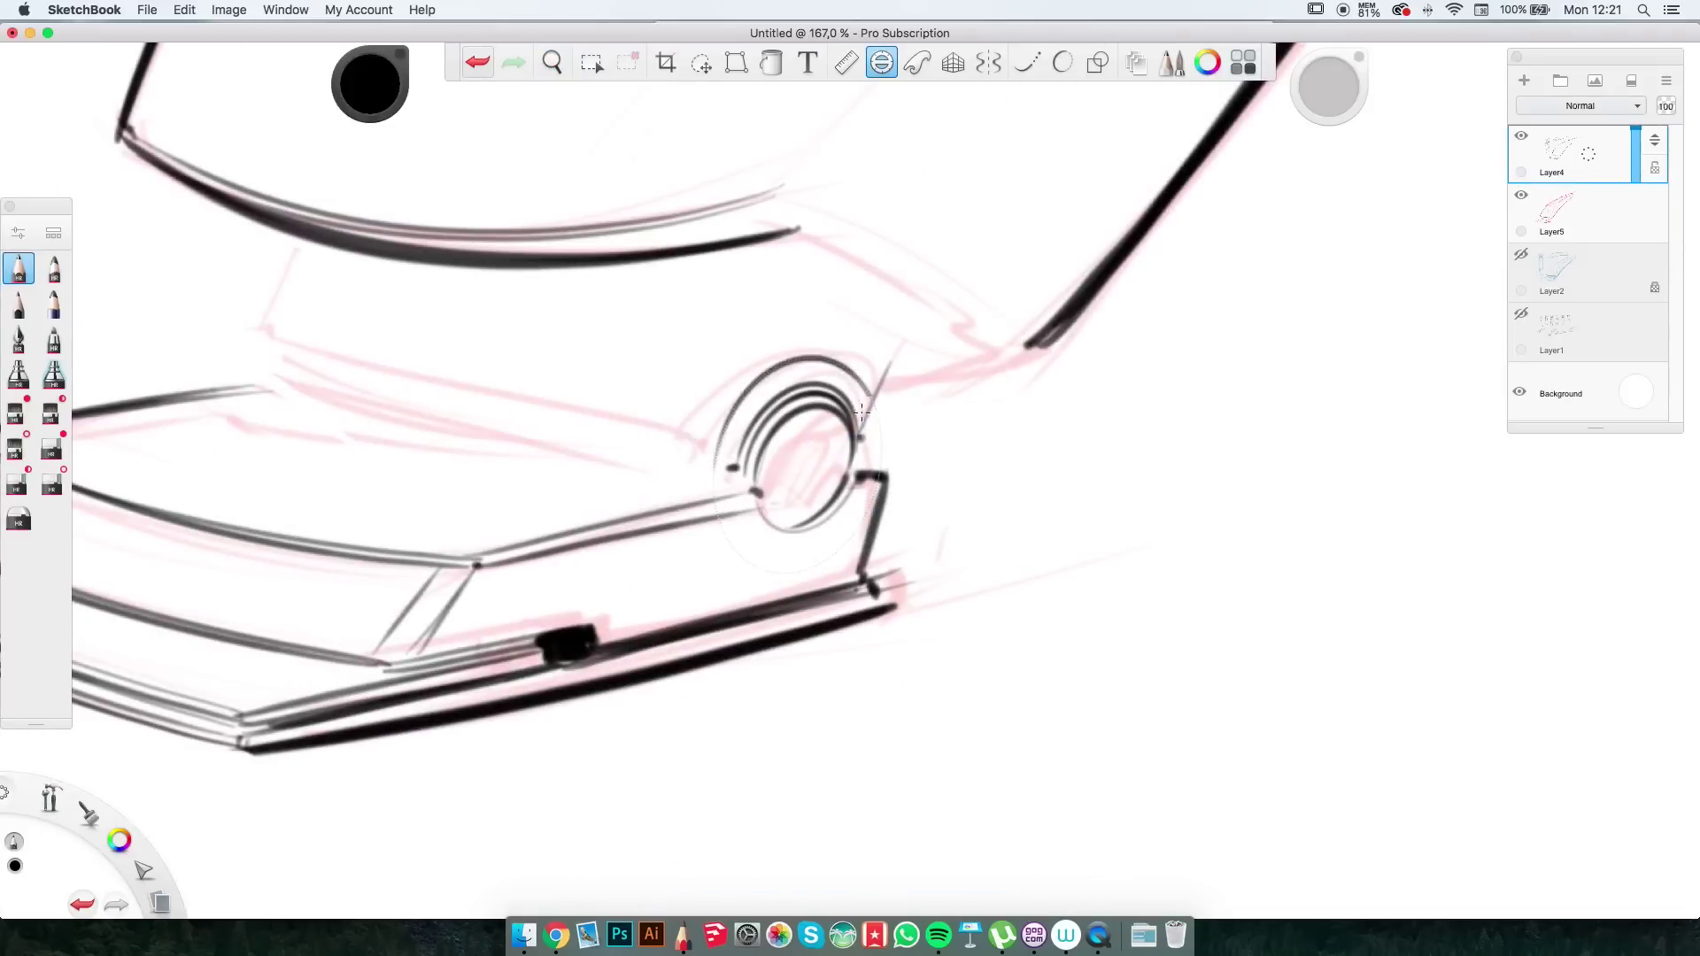
{"action": "scroll", "coordinate": [846, 289], "scroll_direction": "up", "scroll_amount": 5}
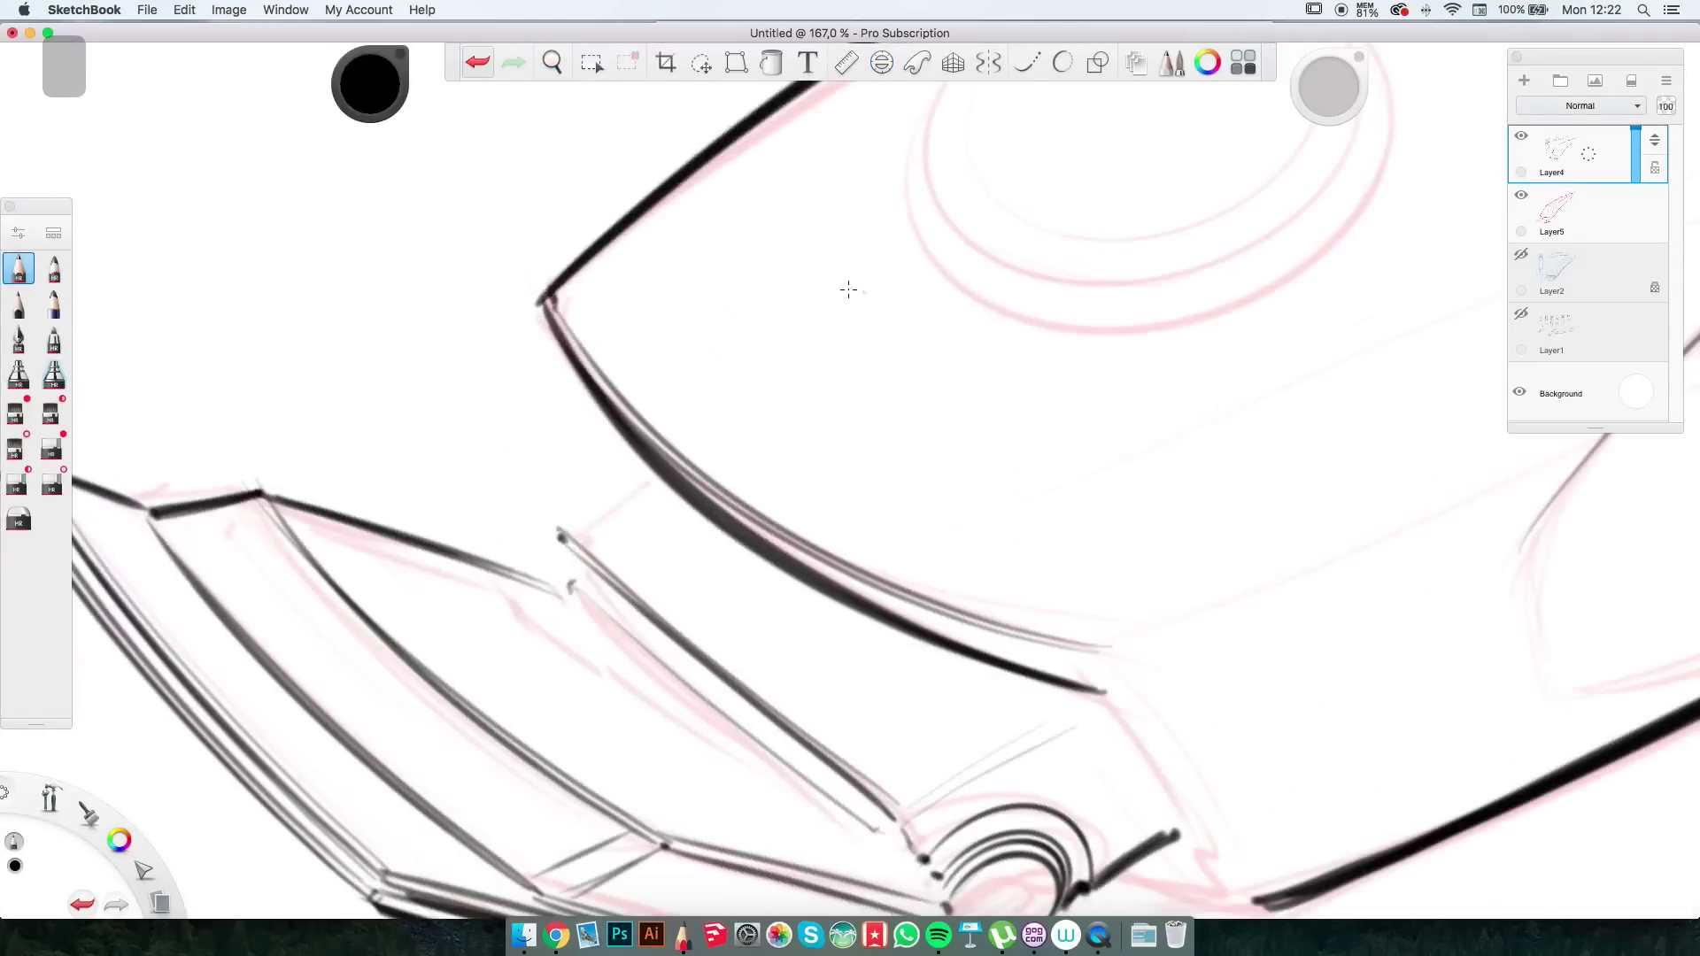
{"action": "scroll", "coordinate": [558, 593], "scroll_direction": "up", "scroll_amount": 5}
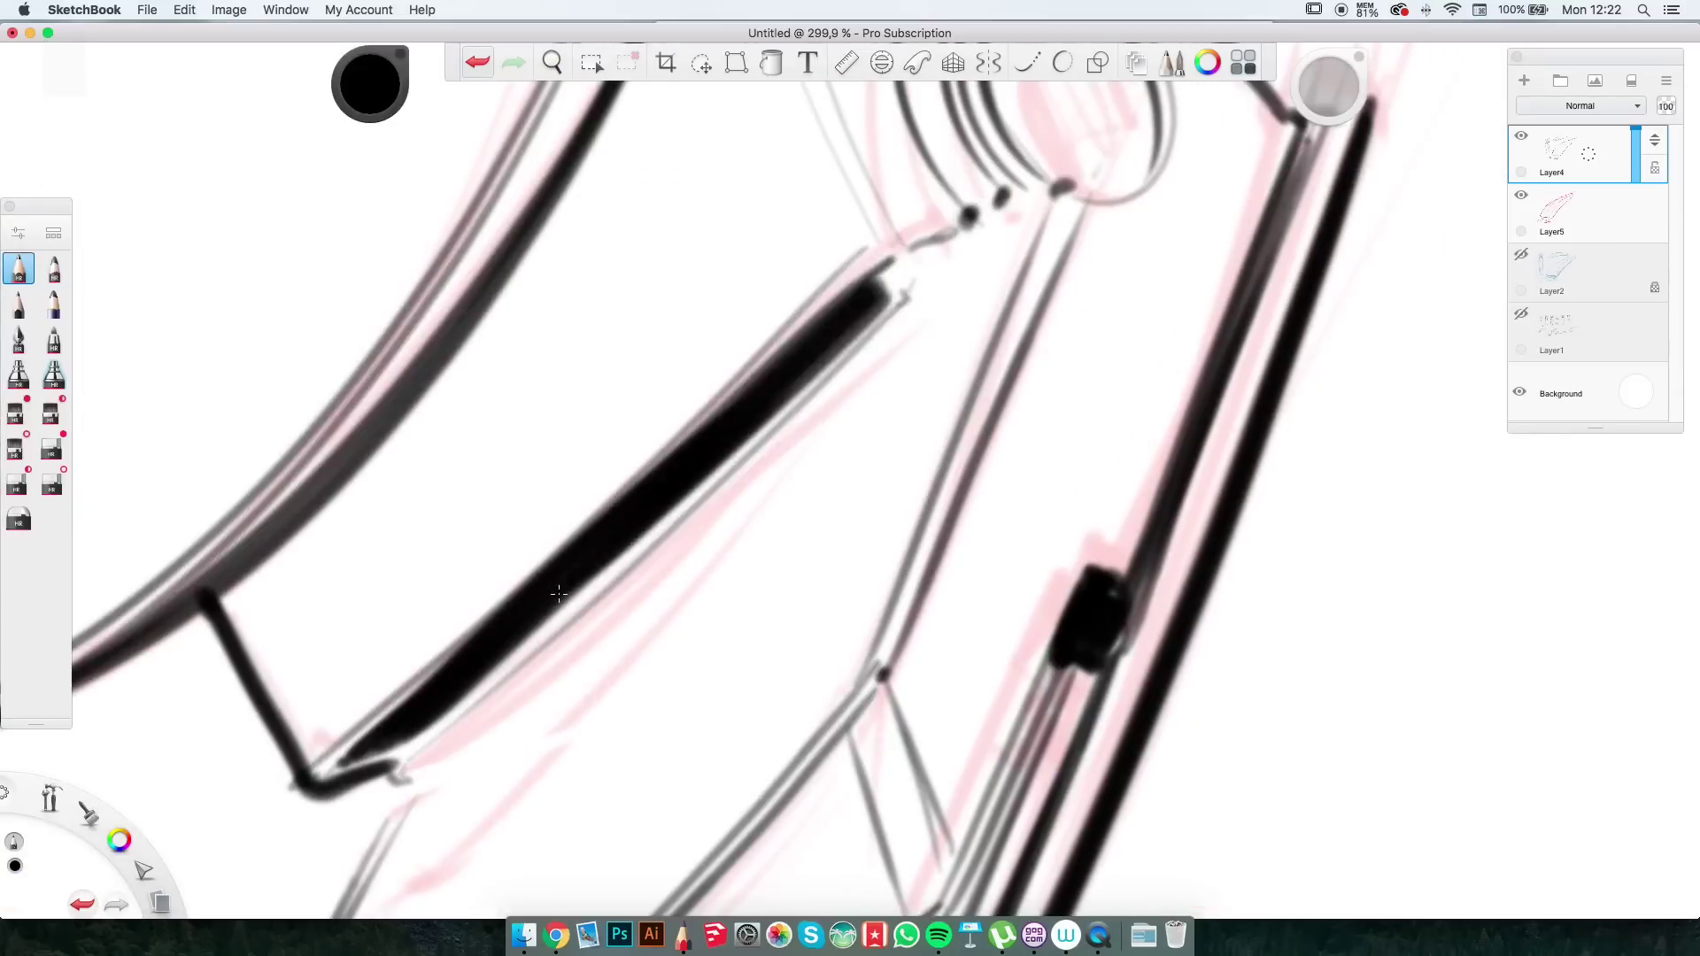
{"action": "scroll", "coordinate": [665, 503], "scroll_direction": "down", "scroll_amount": 10}
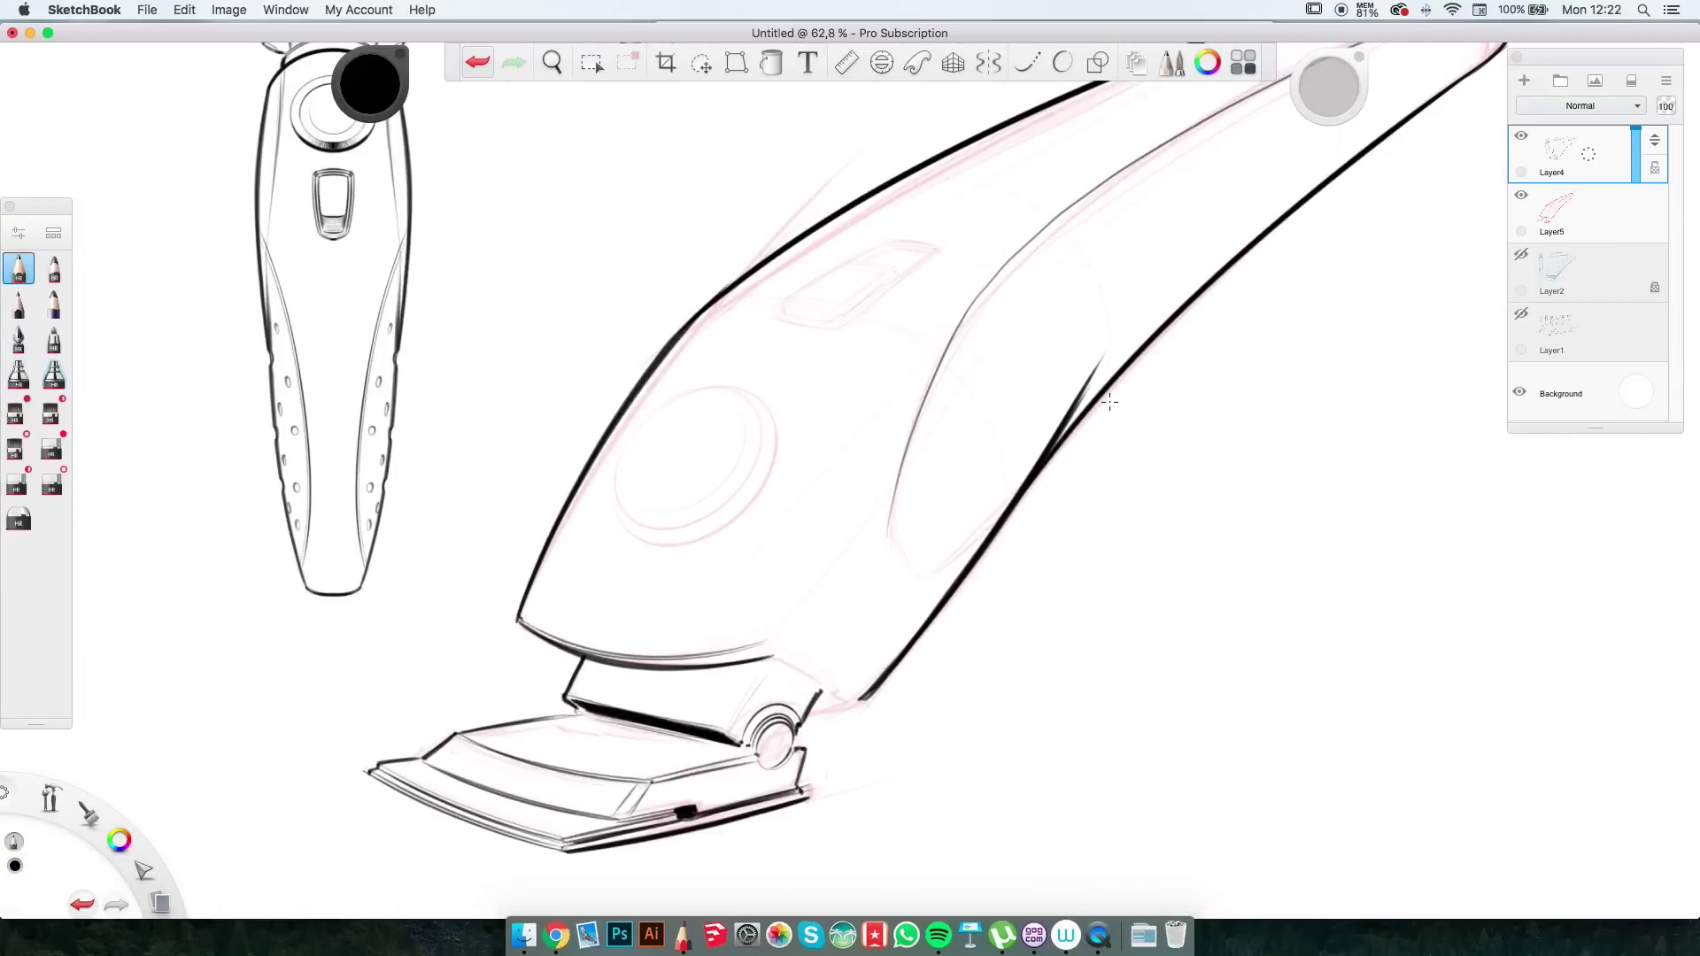
{"action": "scroll", "coordinate": [1110, 402], "scroll_direction": "right", "scroll_amount": 5}
Select Layer5 and start a lasso selection around part of the pink sketch.
{"action": "left_click", "coordinate": [1558, 213]}
{"action": "key", "text": "m"}
{"action": "left_click_drag", "start_coordinate": [526, 485], "coordinate": [634, 372]}
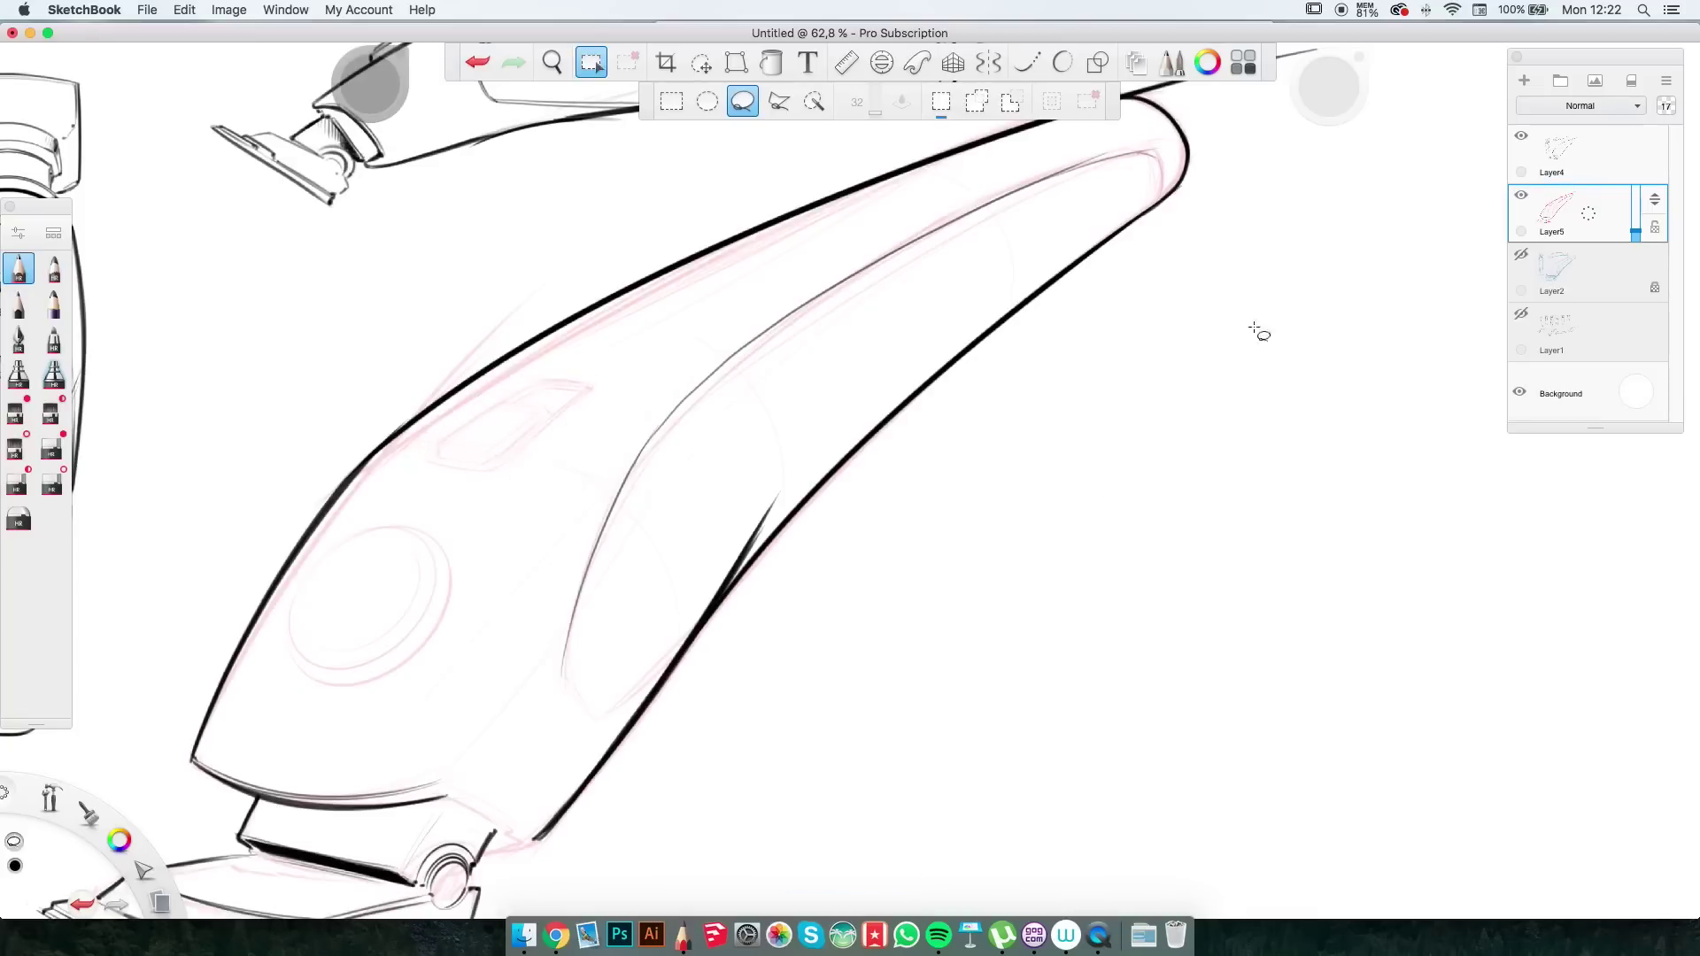
Switch to the fine pencil brush and start inking the slider button's edges.
{"action": "scroll", "coordinate": [850, 478], "scroll_direction": "up", "scroll_amount": 5}
{"action": "scroll", "coordinate": [850, 478], "scroll_direction": "down", "scroll_amount": 5}
{"action": "scroll", "coordinate": [850, 478], "scroll_direction": "up", "scroll_amount": 8}
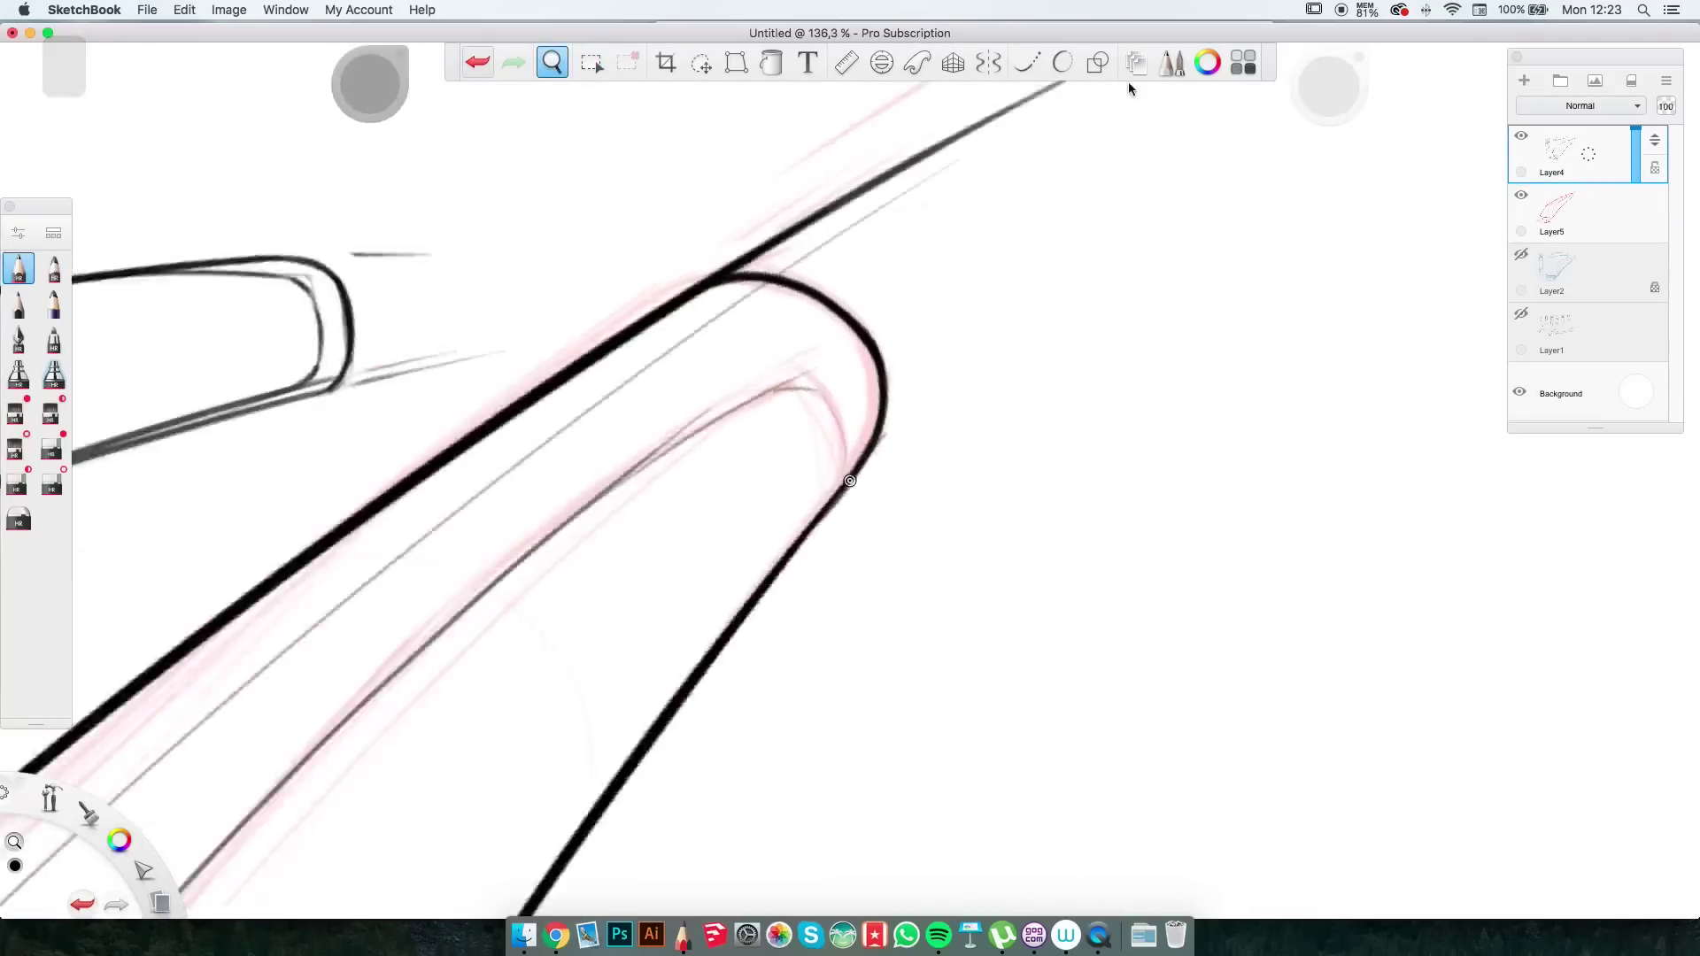
{"action": "scroll", "coordinate": [850, 478], "scroll_direction": "down", "scroll_amount": 2}
{"action": "scroll", "coordinate": [850, 478], "scroll_direction": "up", "scroll_amount": 4}
{"action": "scroll", "coordinate": [850, 478], "scroll_direction": "down", "scroll_amount": 8}
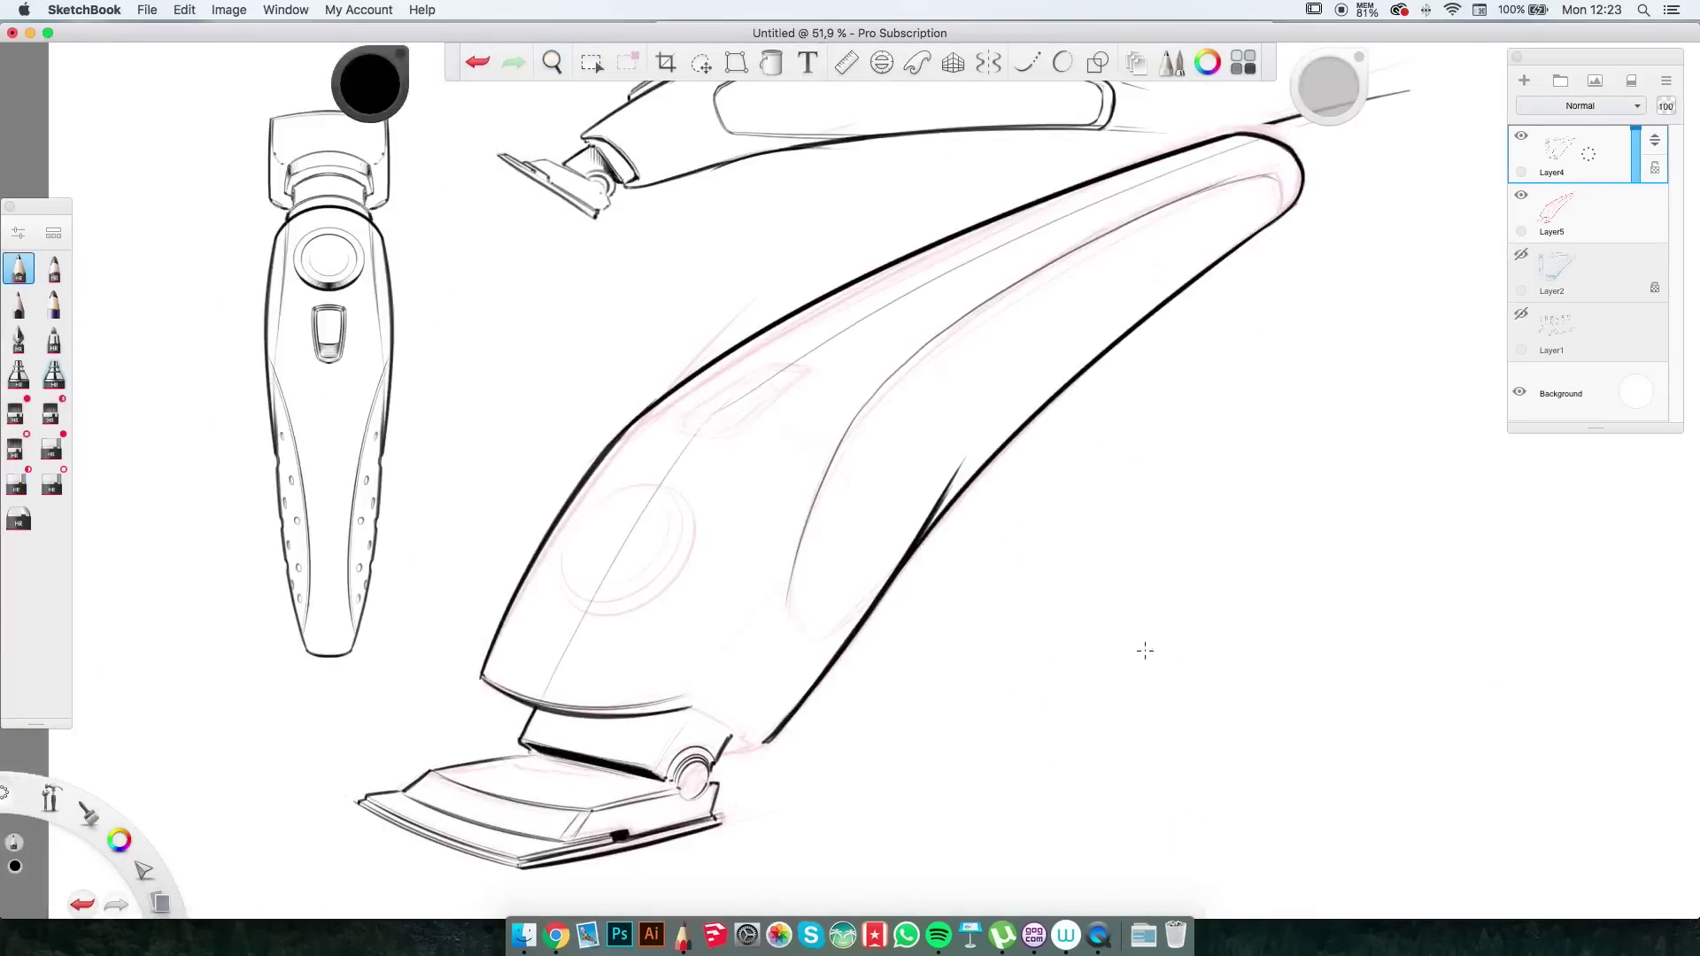
{"action": "scroll", "coordinate": [1145, 651], "scroll_direction": "up", "scroll_amount": 8}
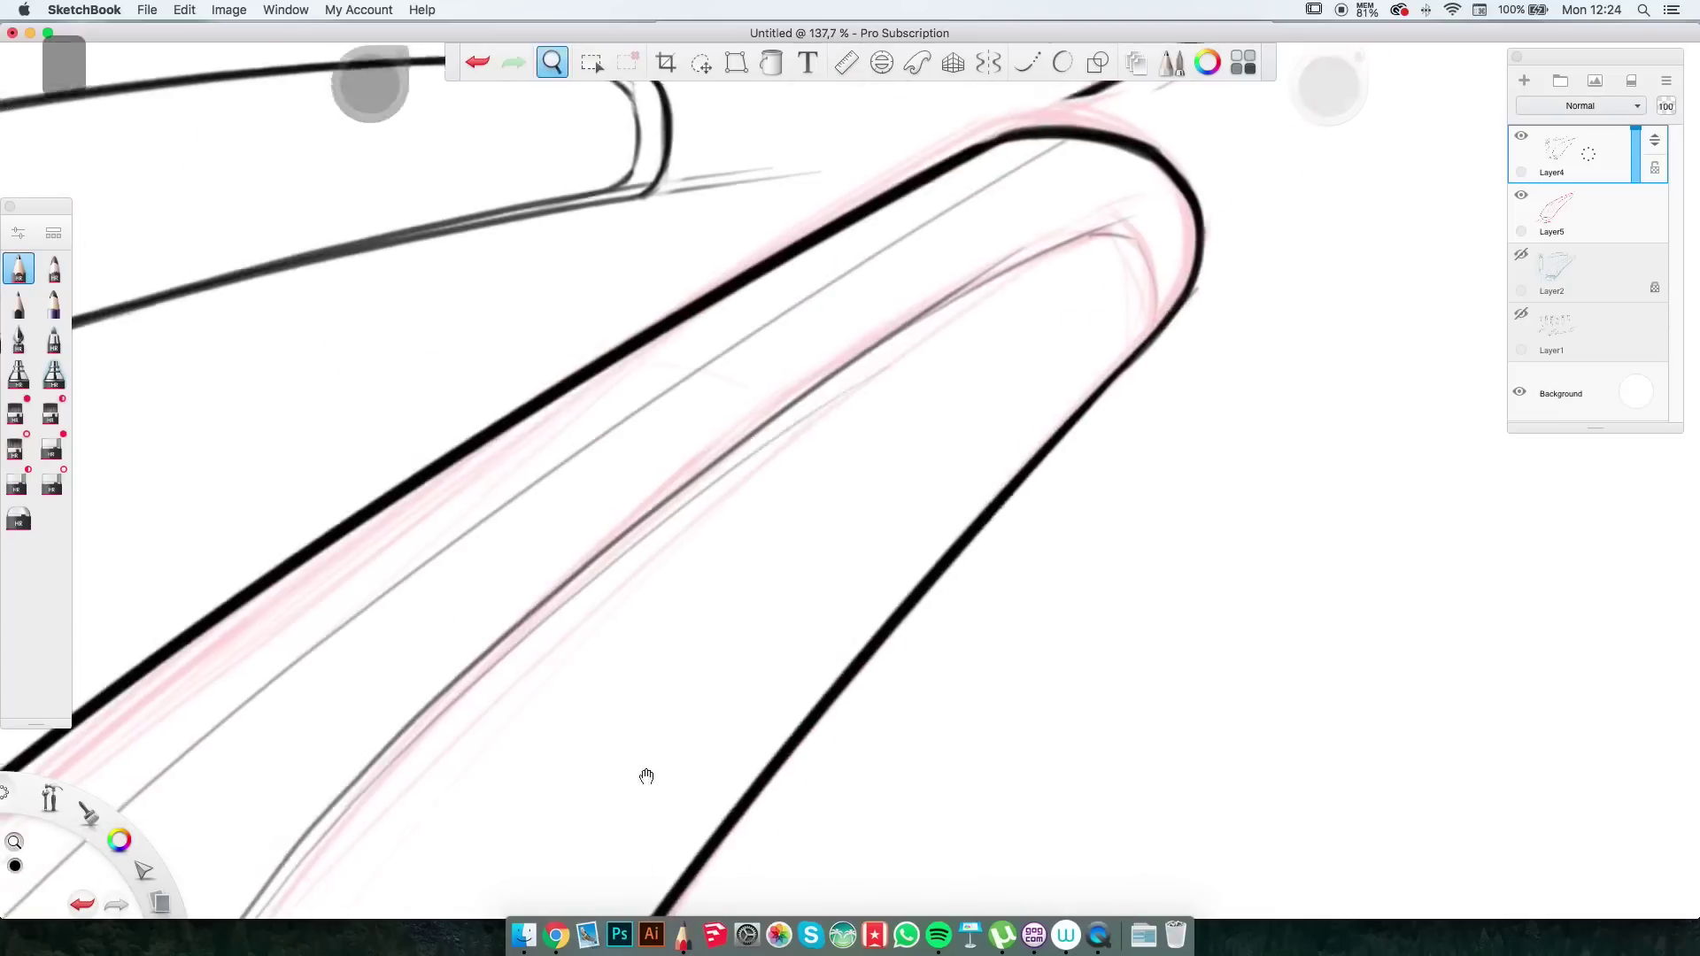
{"action": "scroll", "coordinate": [785, 330], "scroll_direction": "up", "scroll_amount": 5}
{"action": "key", "text": "s"}
{"action": "scroll", "coordinate": [759, 428], "scroll_direction": "up", "scroll_amount": 4}
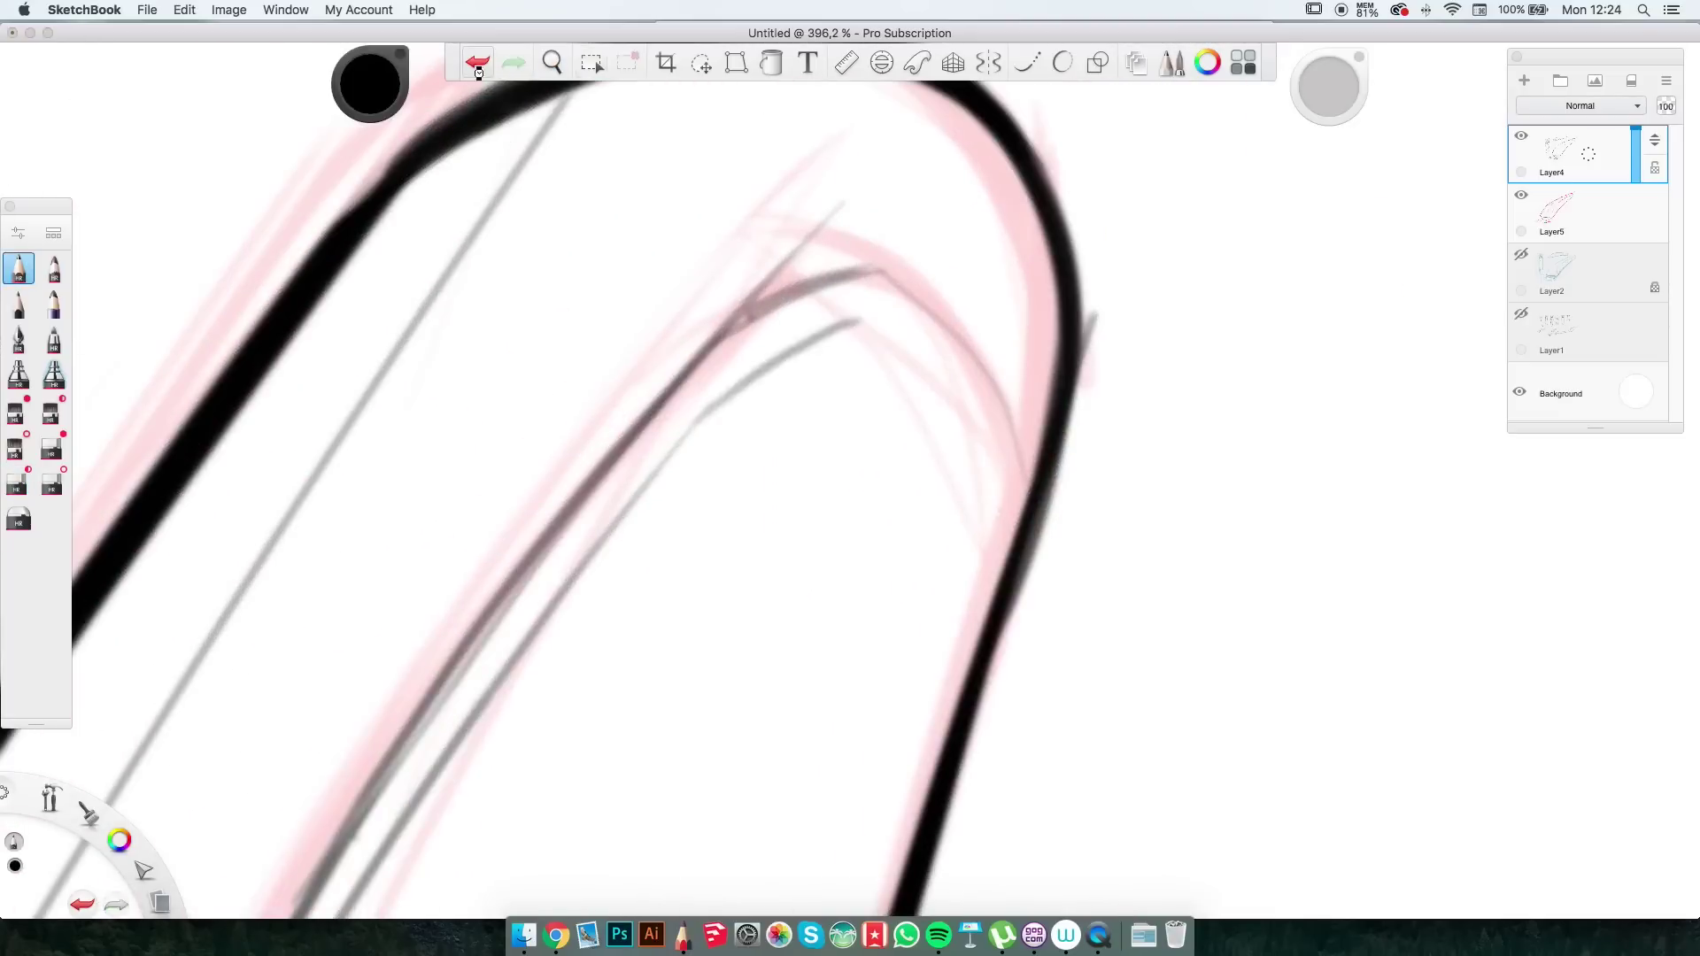
{"action": "scroll", "coordinate": [584, 505], "scroll_direction": "down", "scroll_amount": 5}
{"action": "scroll", "coordinate": [592, 330], "scroll_direction": "up", "scroll_amount": 5}
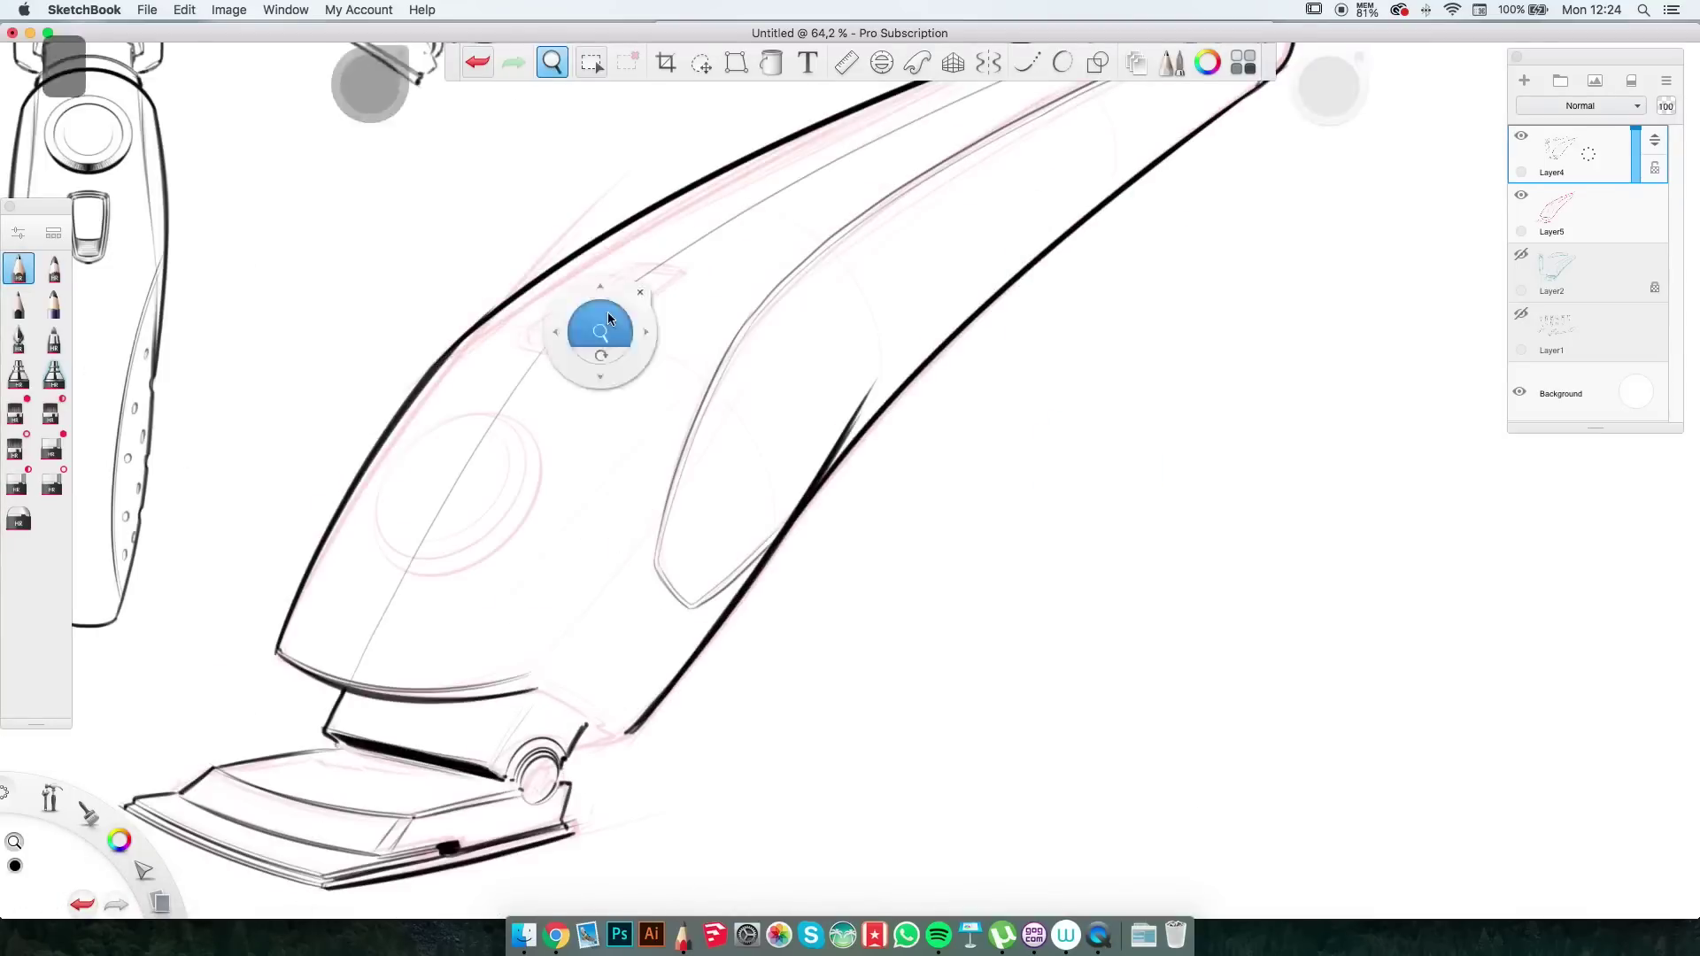
{"action": "key", "text": "s"}
{"action": "left_click_drag", "start_coordinate": [1156, 328], "coordinate": [646, 726]}
{"action": "left_click_drag", "start_coordinate": [353, 619], "coordinate": [823, 389]}
Ink the slider button's remaining edges and darken its lower edge.
{"action": "key", "text": "space"}
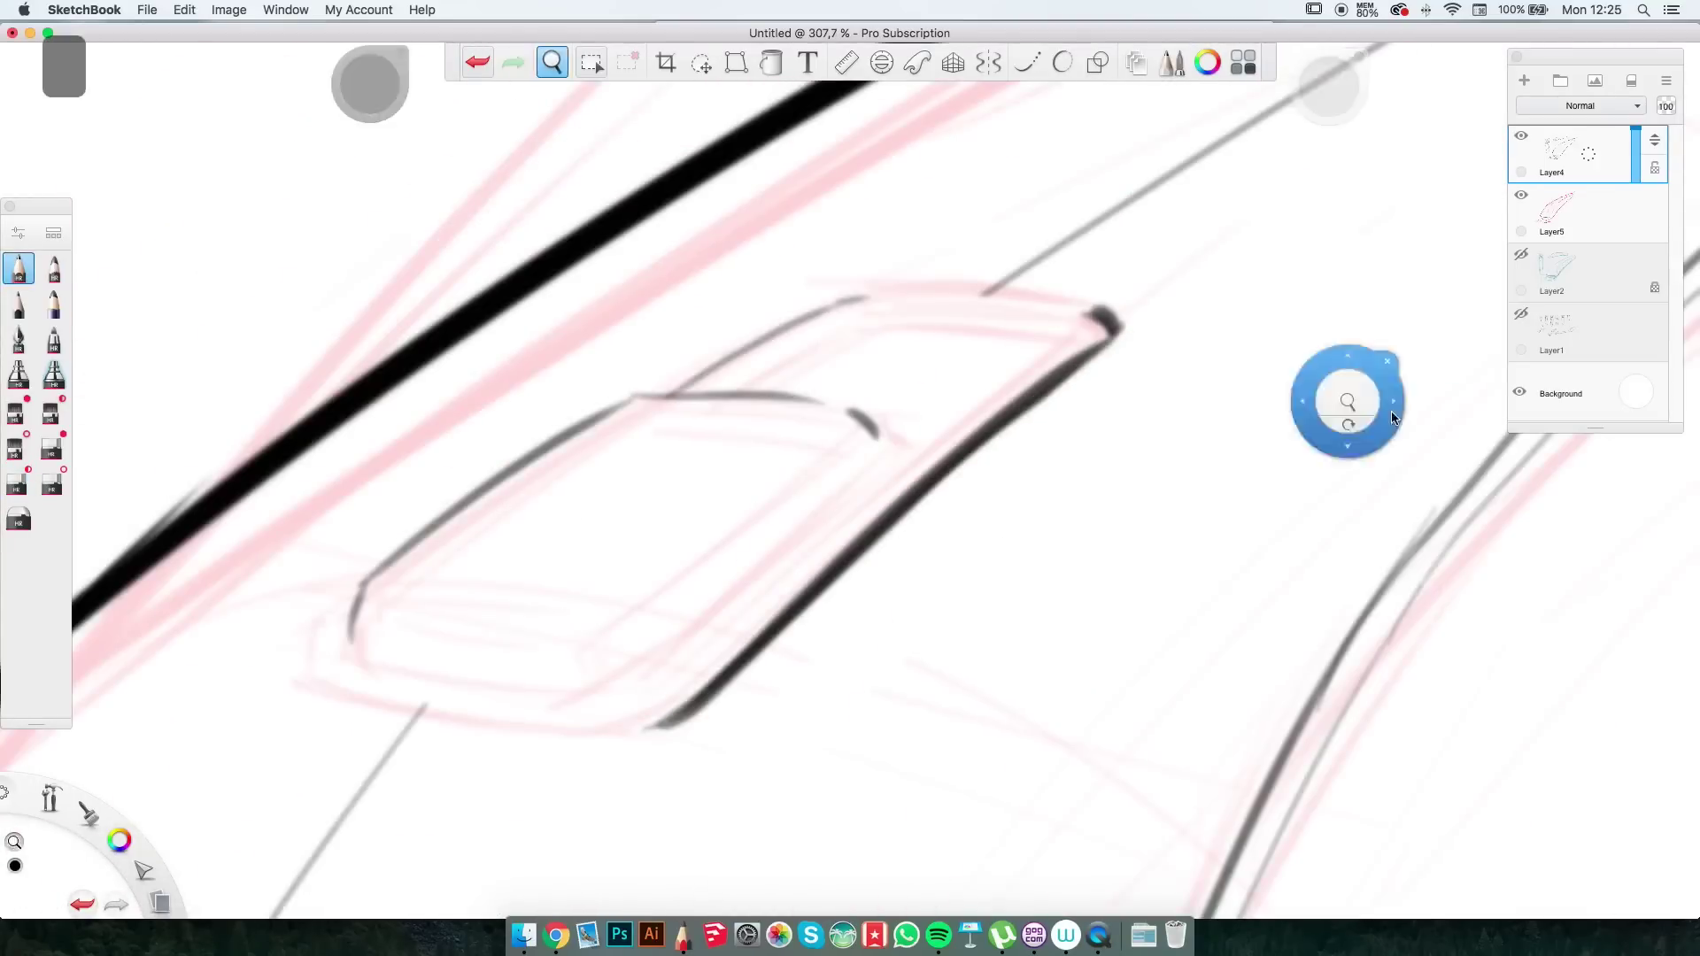
{"action": "left_click_drag", "start_coordinate": [1354, 406], "coordinate": [686, 571]}
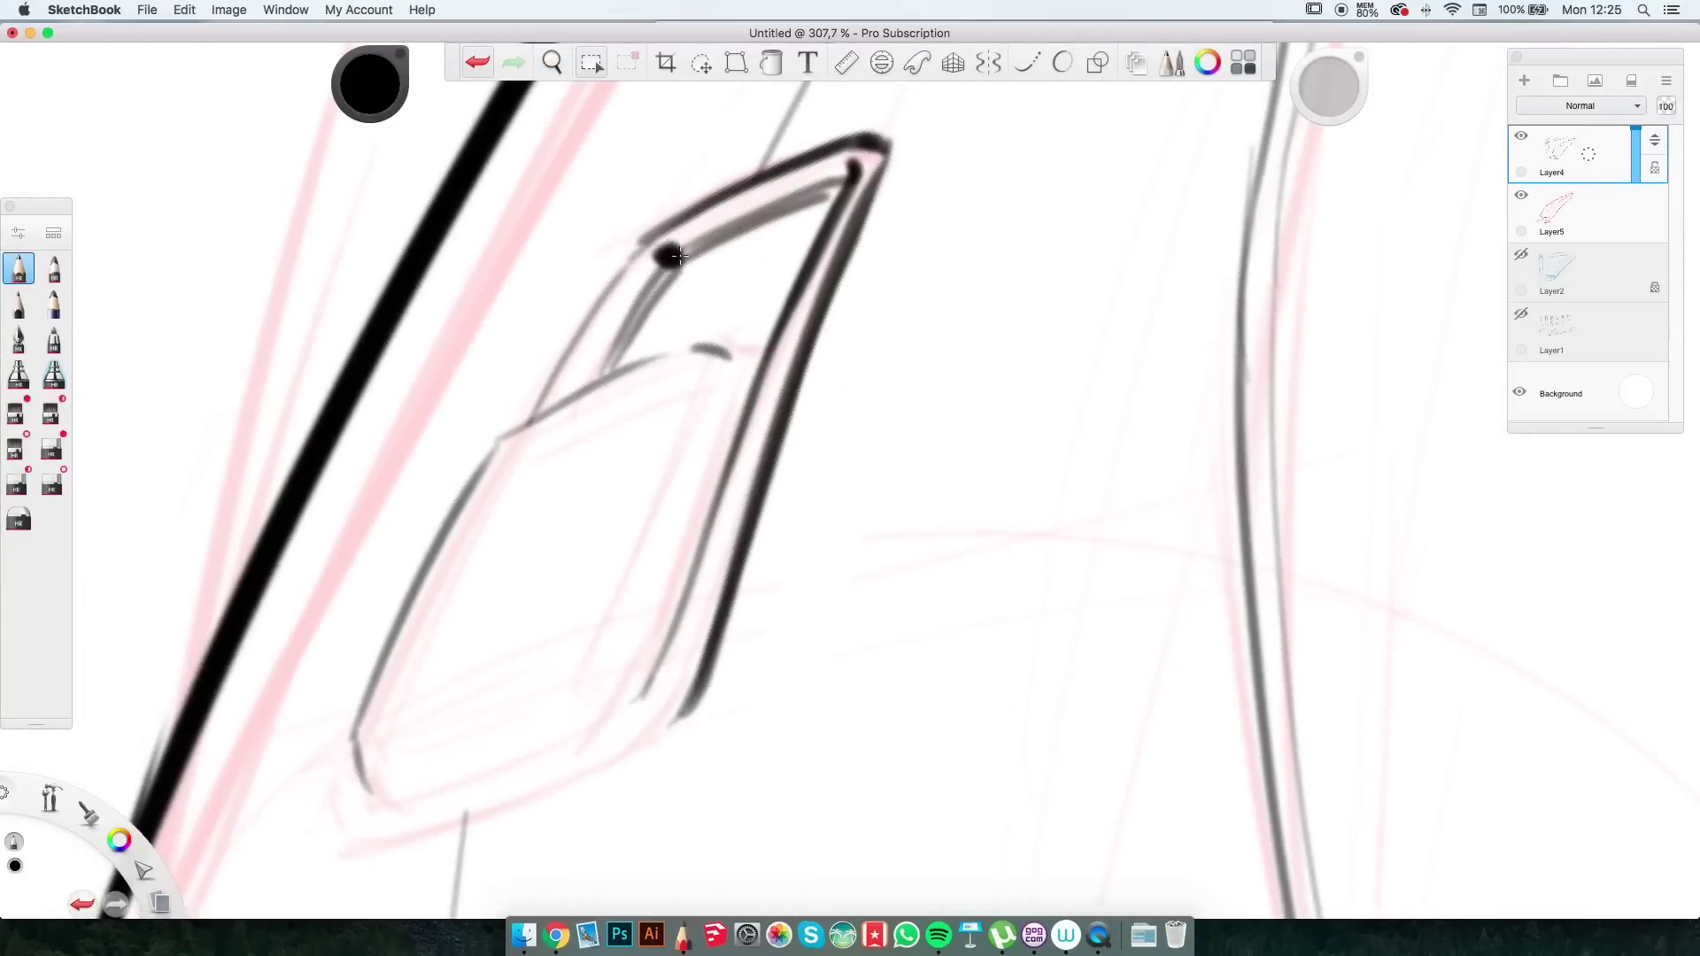
{"action": "scroll", "coordinate": [576, 443], "scroll_direction": "down", "scroll_amount": 5}
{"action": "left_click_drag", "start_coordinate": [484, 565], "coordinate": [714, 469]}
{"action": "key", "text": "space"}
{"action": "left_click_drag", "start_coordinate": [714, 469], "coordinate": [760, 491]}
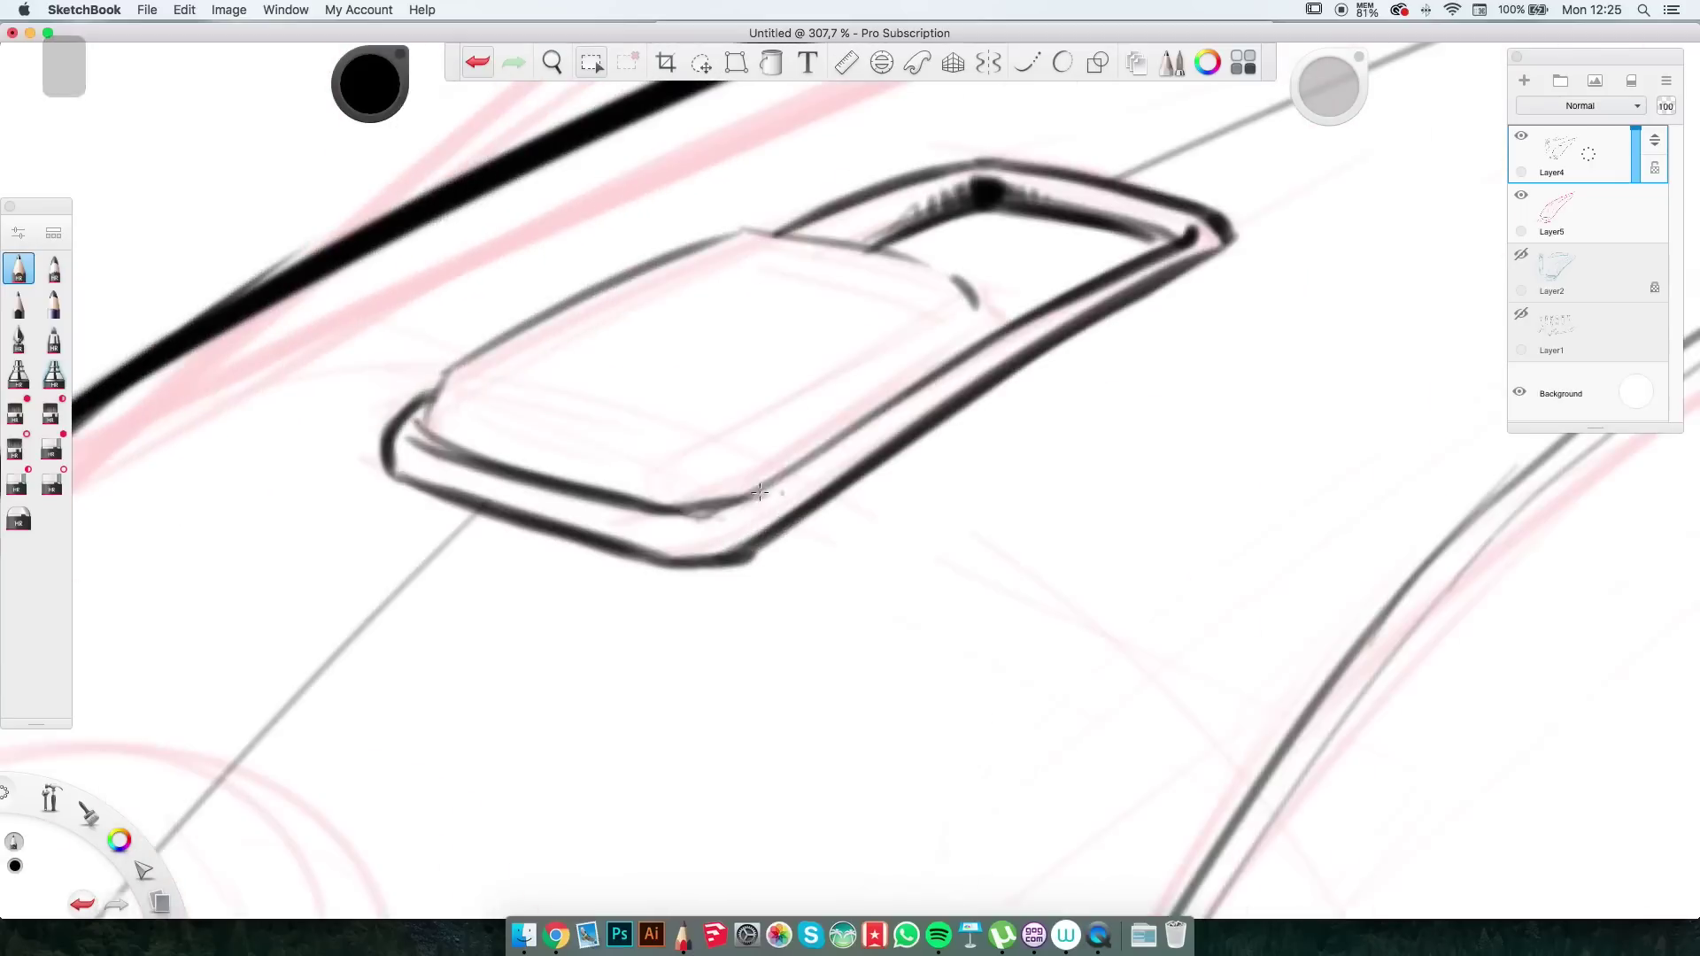
Zoom in on the dial and fit the Ellipse guide to its outline.
{"action": "key", "text": "space"}
{"action": "mouse_move", "coordinate": [1328, 342]}
{"action": "left_mouse_down"}
{"action": "mouse_move", "coordinate": [1188, 284]}
{"action": "mouse_move", "coordinate": [1062, 354]}
{"action": "left_mouse_up"}
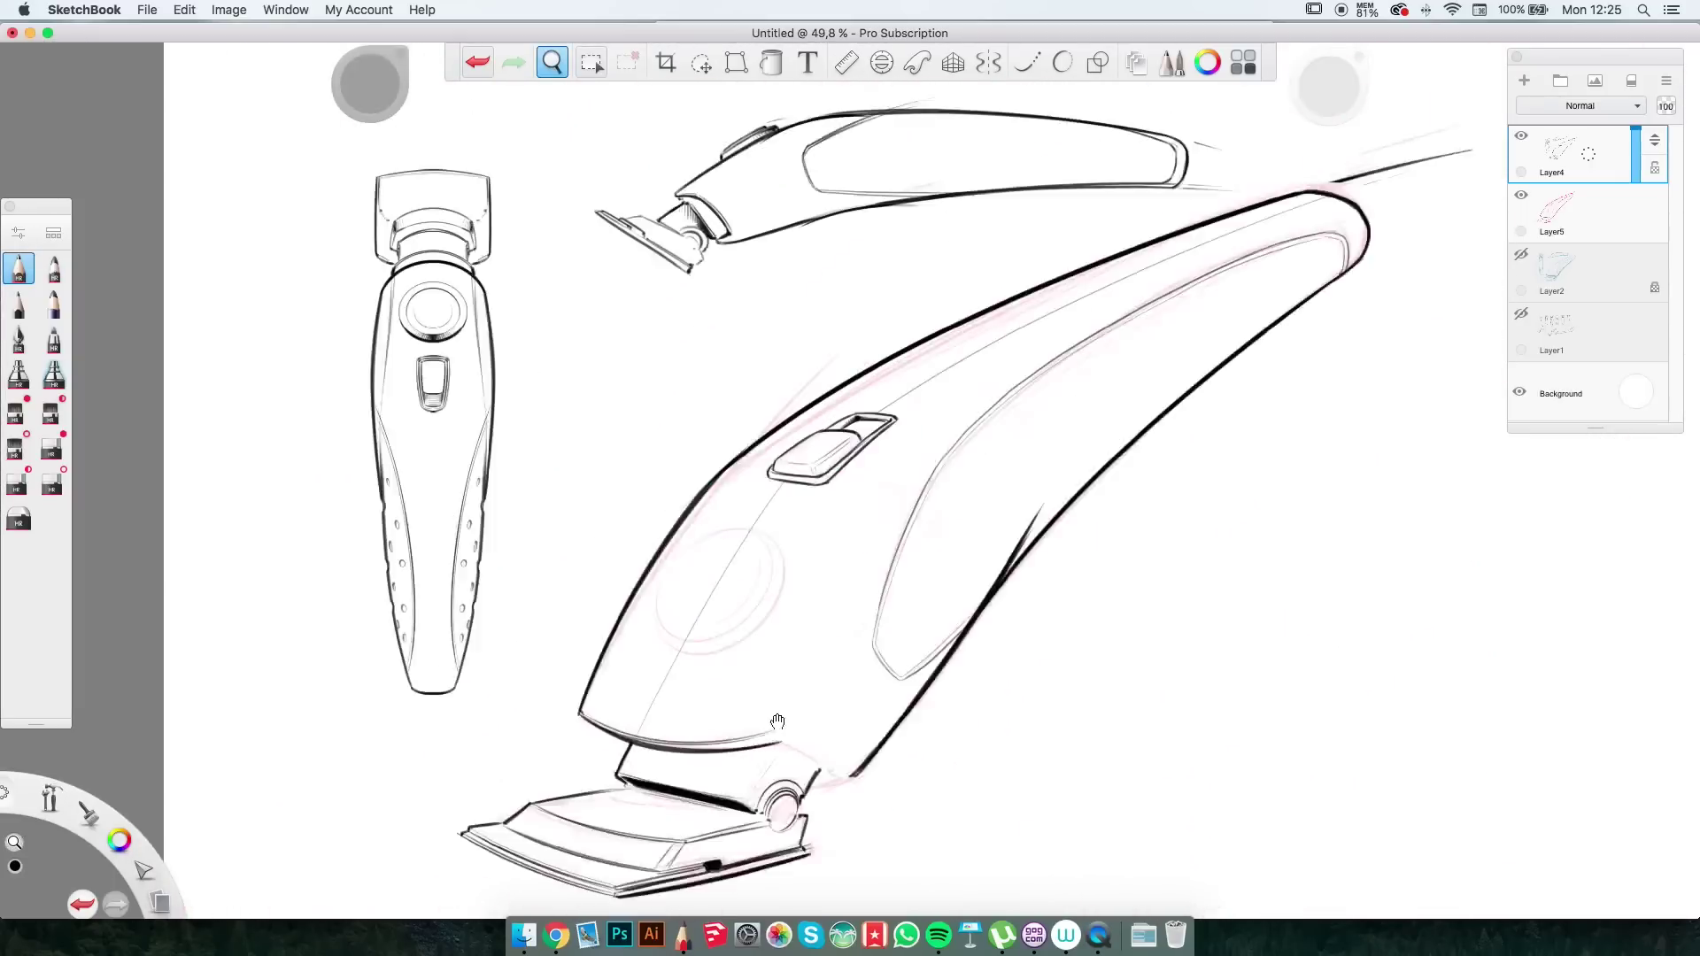
{"action": "scroll", "coordinate": [908, 423], "scroll_direction": "up", "scroll_amount": 5}
{"action": "left_click", "coordinate": [882, 62]}
{"action": "left_click_drag", "start_coordinate": [755, 607], "coordinate": [615, 654]}
Ink the dial's outer ellipse and inner rings, then undo a stray vertical stroke.
{"action": "left_click_drag", "start_coordinate": [992, 288], "coordinate": [687, 368]}
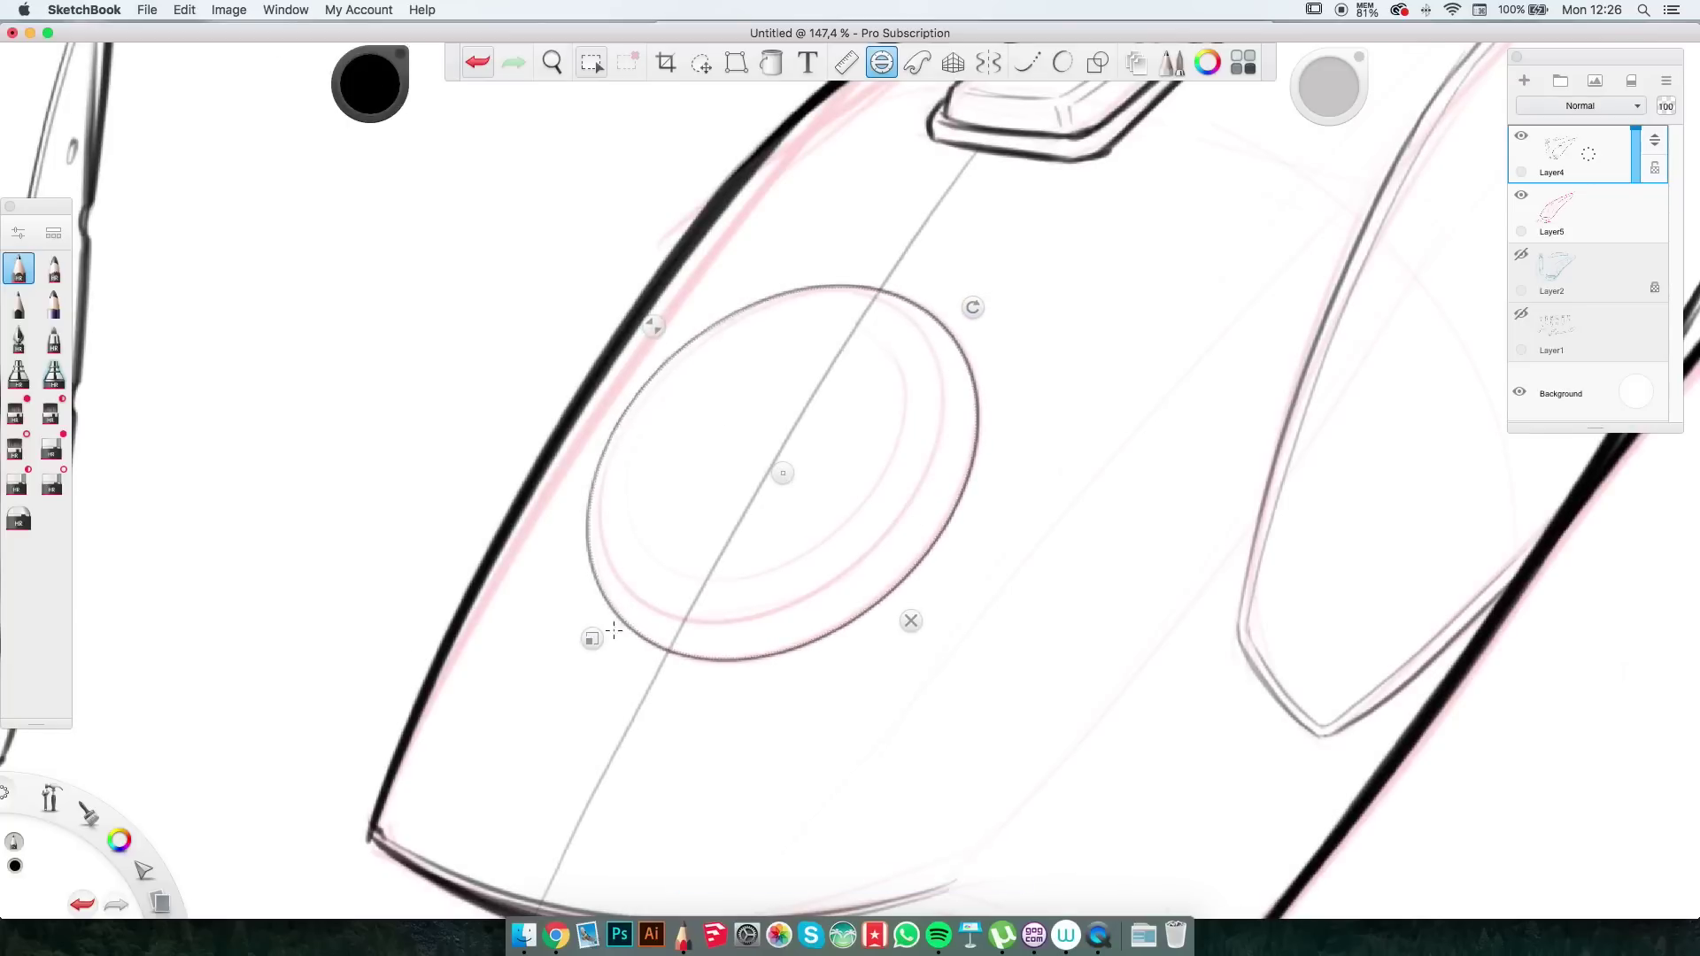
{"action": "mouse_move", "coordinate": [607, 611]}
{"action": "left_mouse_down"}
{"action": "mouse_move", "coordinate": [952, 321]}
{"action": "mouse_move", "coordinate": [598, 602]}
{"action": "mouse_move", "coordinate": [925, 306]}
{"action": "left_mouse_up"}
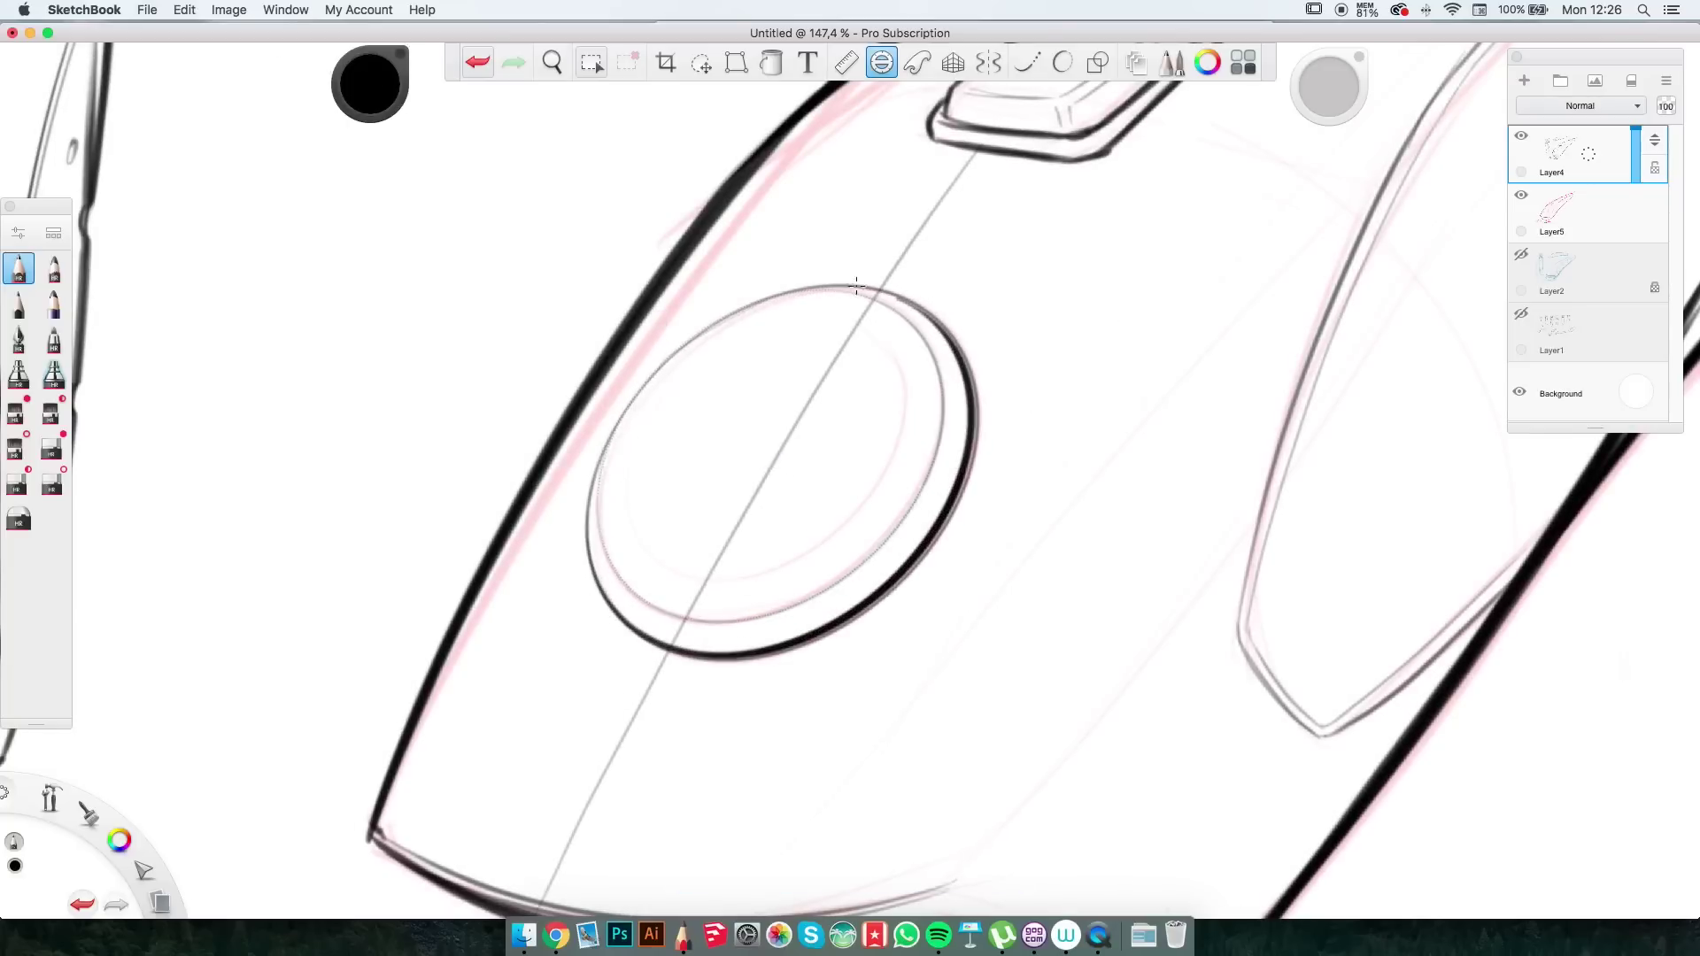
{"action": "left_click_drag", "start_coordinate": [885, 584], "coordinate": [736, 349]}
{"action": "left_click_drag", "start_coordinate": [598, 602], "coordinate": [611, 591]}
{"action": "left_click_drag", "start_coordinate": [921, 336], "coordinate": [655, 578]}
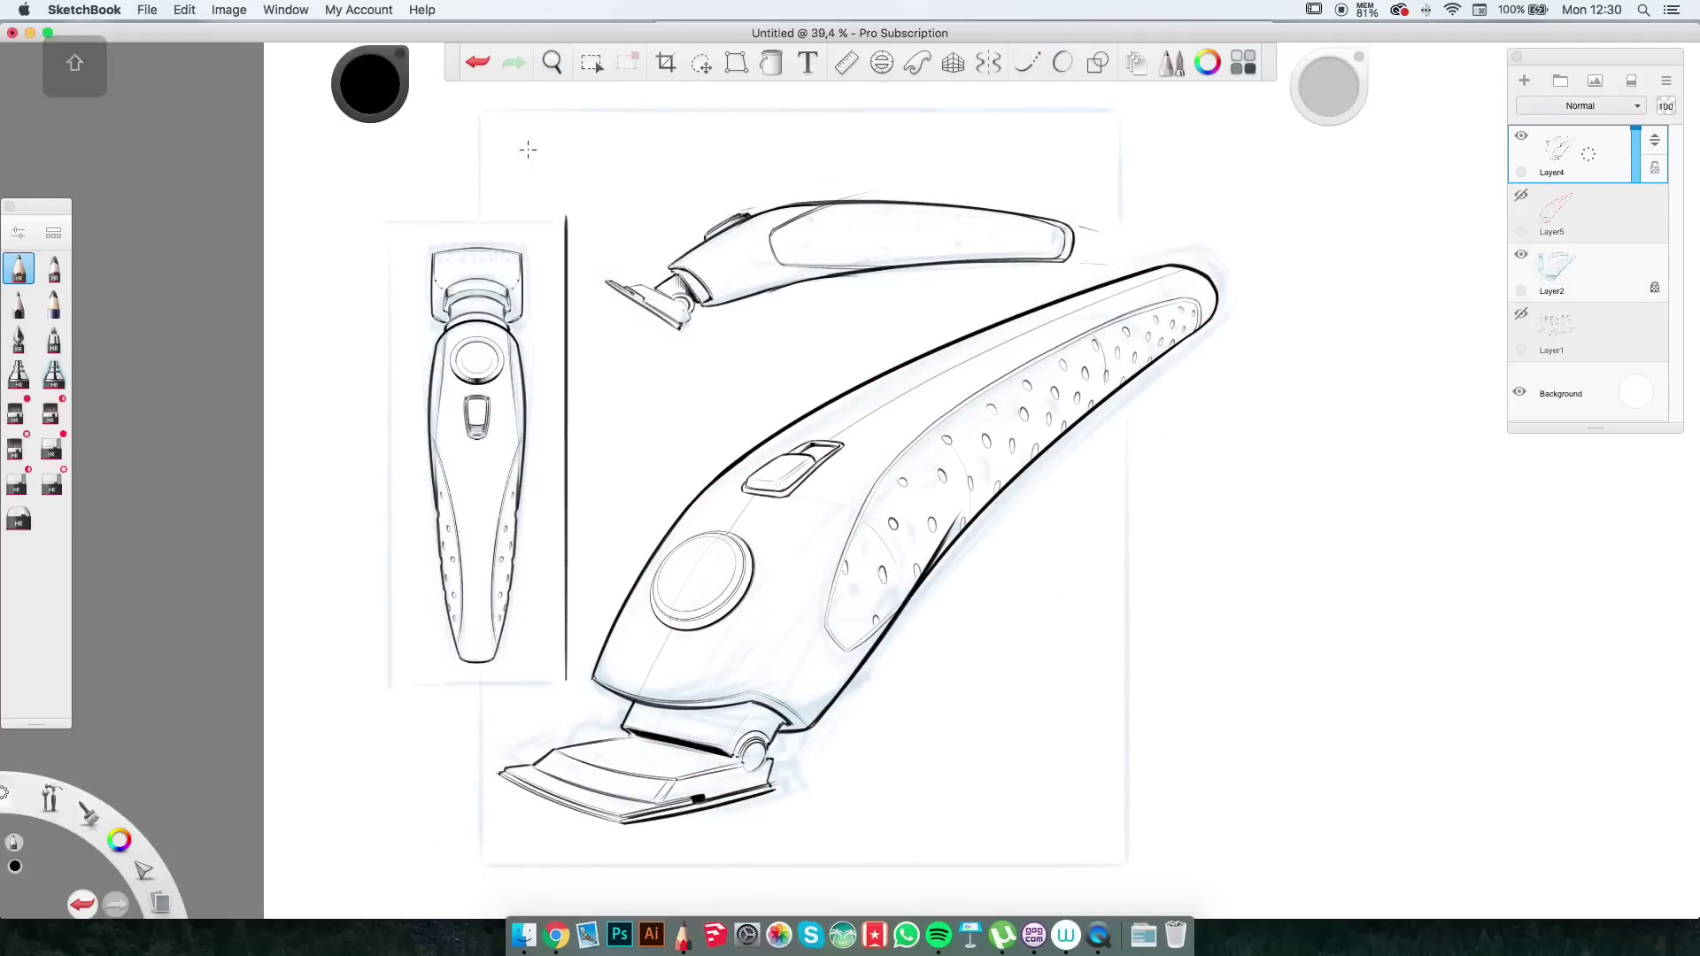
{"action": "key", "text": "super+z"}
Draw straight black frame lines with the Ruler around the front view and sheet edges.
{"action": "key", "text": "r"}
{"action": "left_click_drag", "start_coordinate": [652, 417], "coordinate": [425, 467]}
{"action": "left_click_drag", "start_coordinate": [575, 679], "coordinate": [568, 221]}
{"action": "mouse_move", "coordinate": [604, 488]}
{"action": "left_mouse_down"}
{"action": "mouse_move", "coordinate": [1162, 449]}
{"action": "mouse_move", "coordinate": [516, 495]}
{"action": "left_mouse_up"}
{"action": "left_click_drag", "start_coordinate": [481, 903], "coordinate": [481, 80]}
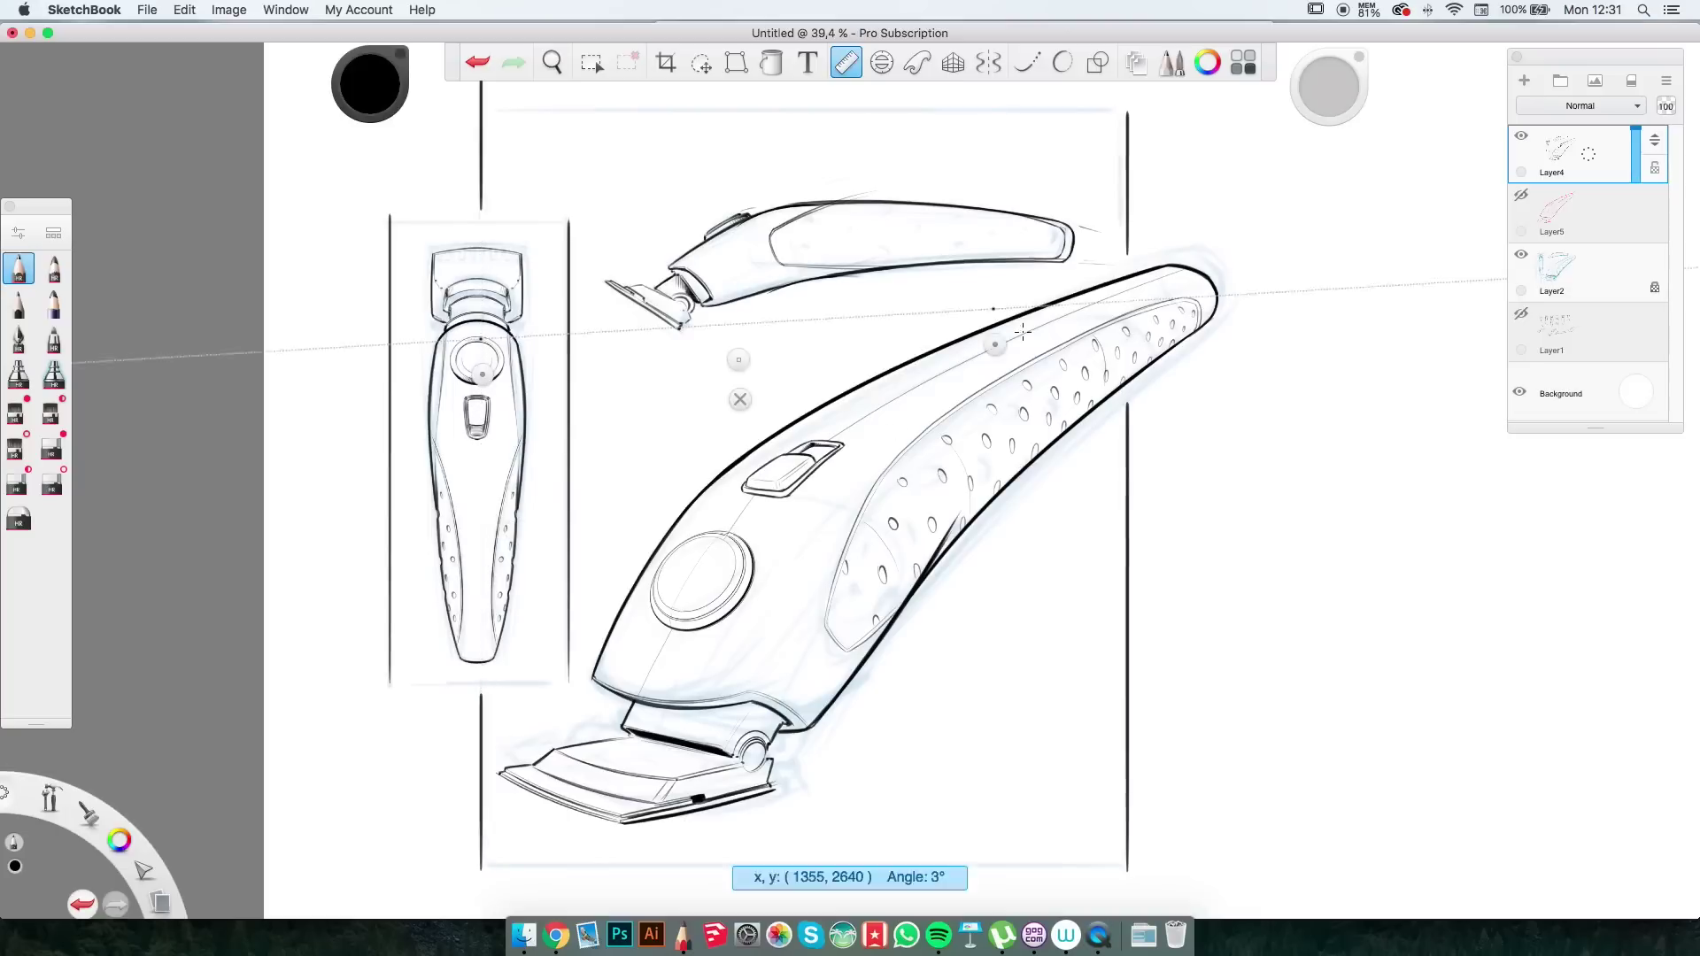
{"action": "mouse_move", "coordinate": [517, 496]}
{"action": "left_mouse_down"}
{"action": "mouse_move", "coordinate": [504, 159]}
{"action": "mouse_move", "coordinate": [1116, 115]}
{"action": "left_mouse_up"}
{"action": "left_click_drag", "start_coordinate": [958, 856], "coordinate": [948, 754]}
{"action": "left_click", "coordinate": [18, 482]}
{"action": "left_click_drag", "start_coordinate": [478, 761], "coordinate": [1115, 762]}
{"action": "left_click_drag", "start_coordinate": [380, 577], "coordinate": [558, 577]}
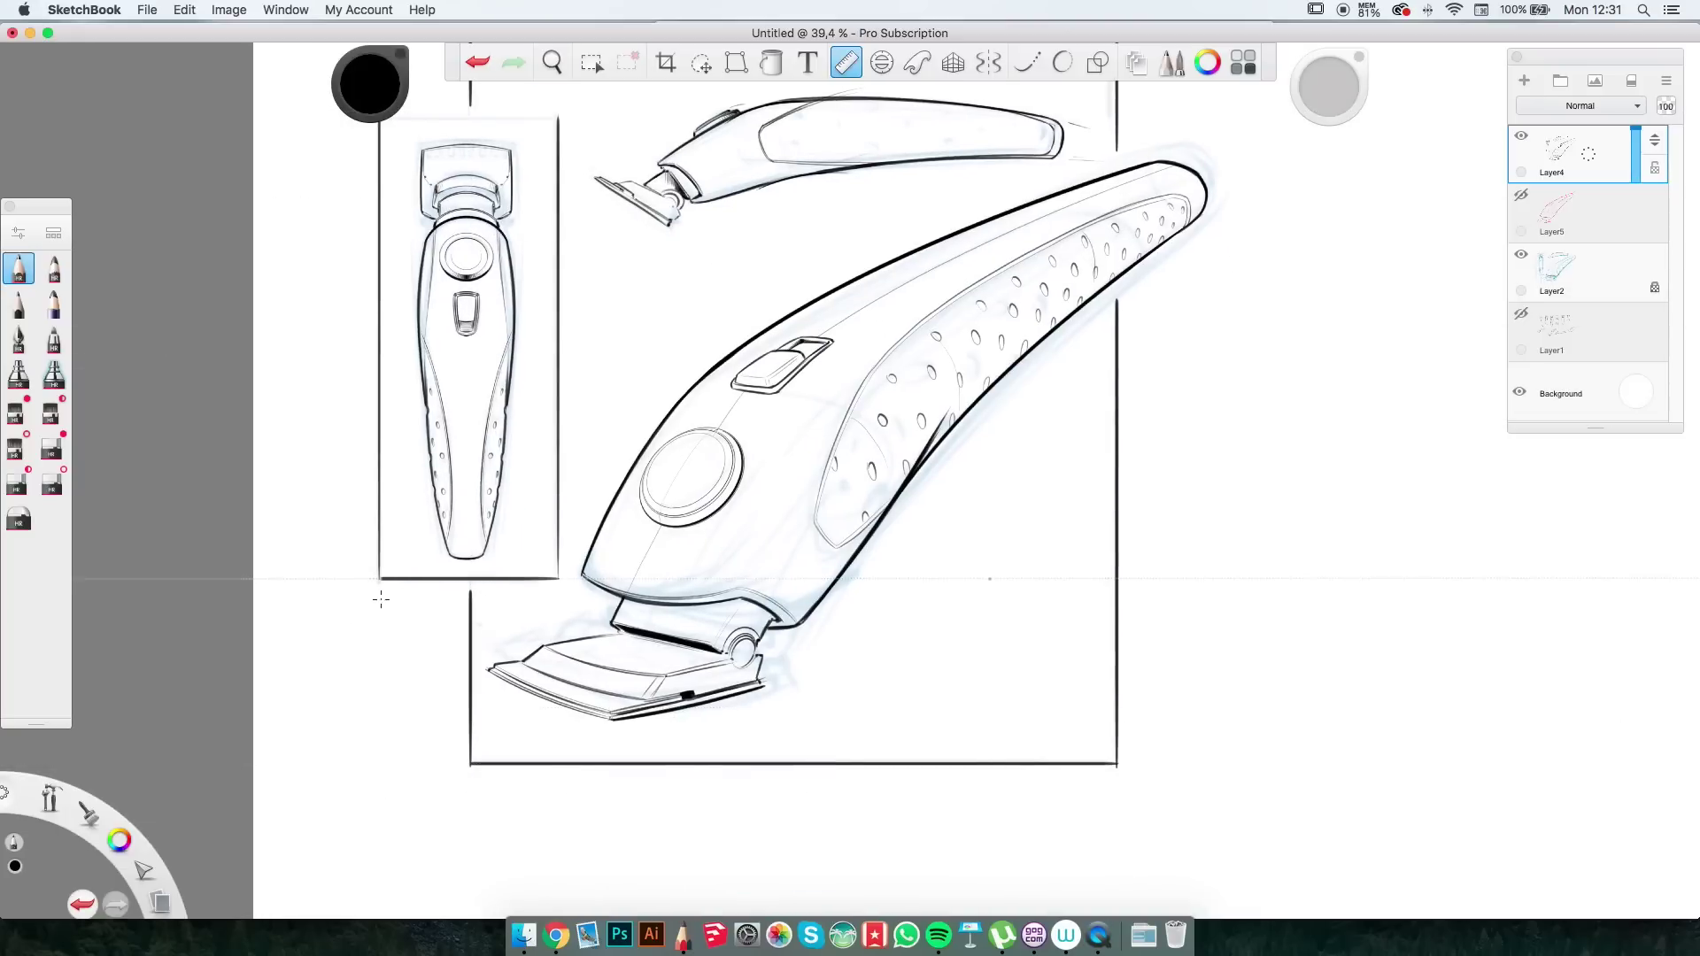
{"action": "left_click_drag", "start_coordinate": [381, 117], "coordinate": [557, 117]}
Rename the ink layer Layer4 to 'Lines'.
{"action": "double_click", "coordinate": [1643, 161]}
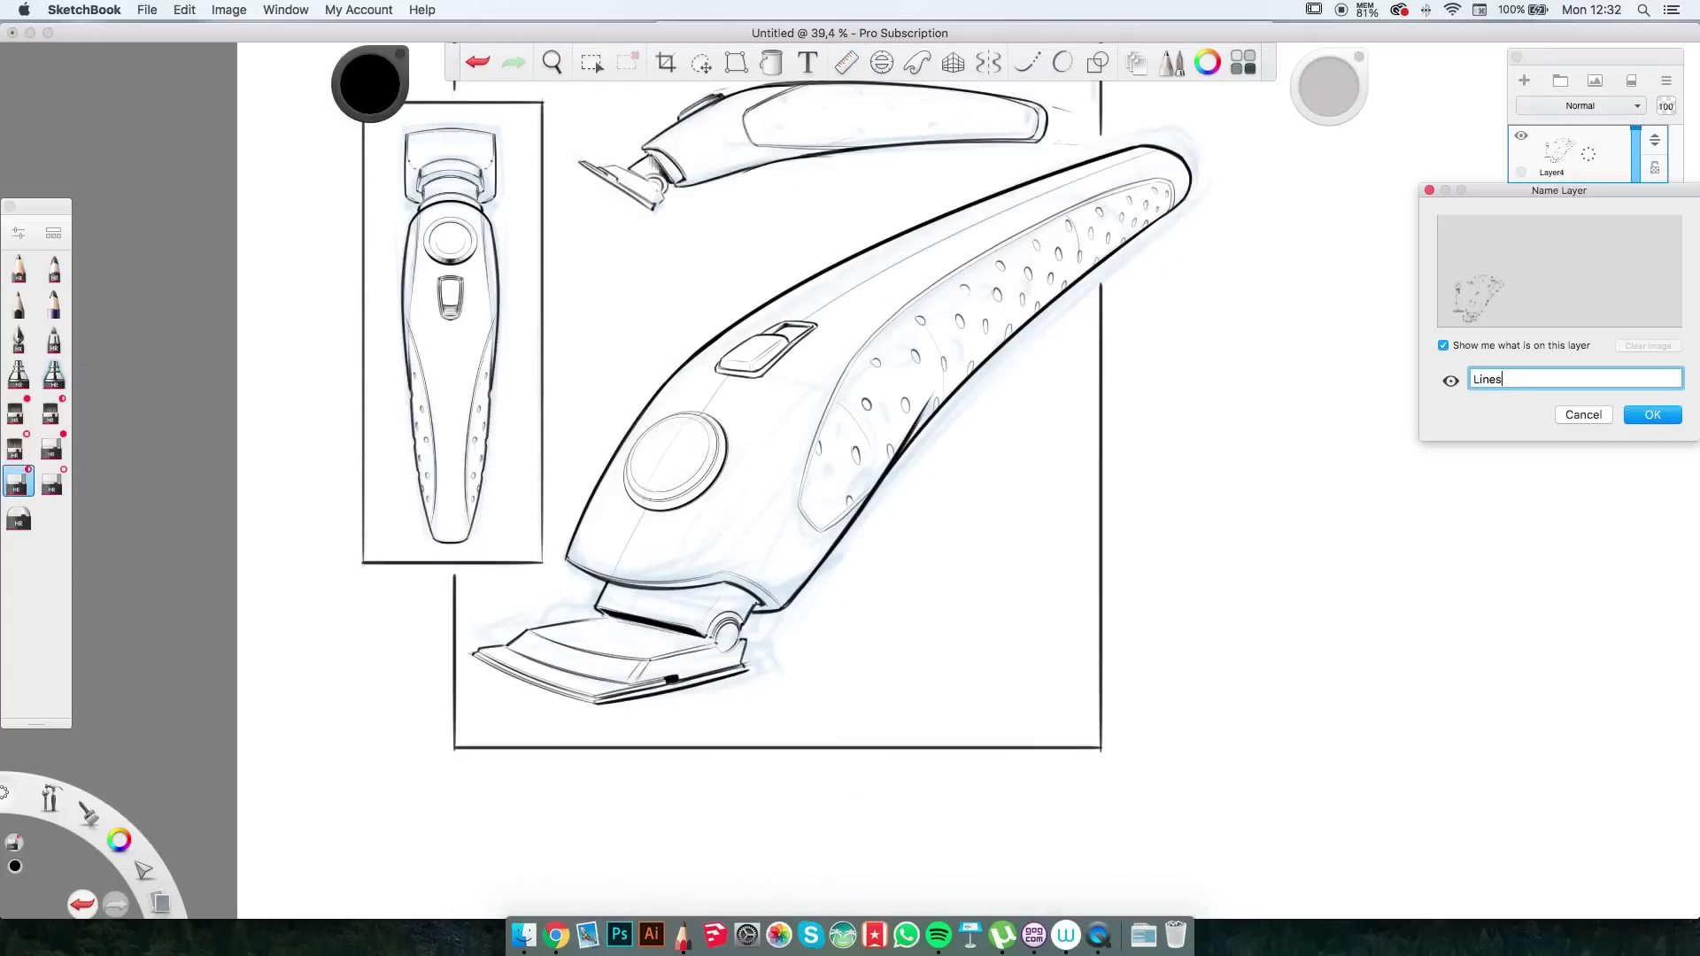
{"action": "type", "text": "Lines"}
{"action": "key", "text": "Return"}
Group the sketch layers, name the group 'Sketches', and hide it.
{"action": "left_click", "coordinate": [1644, 266]}
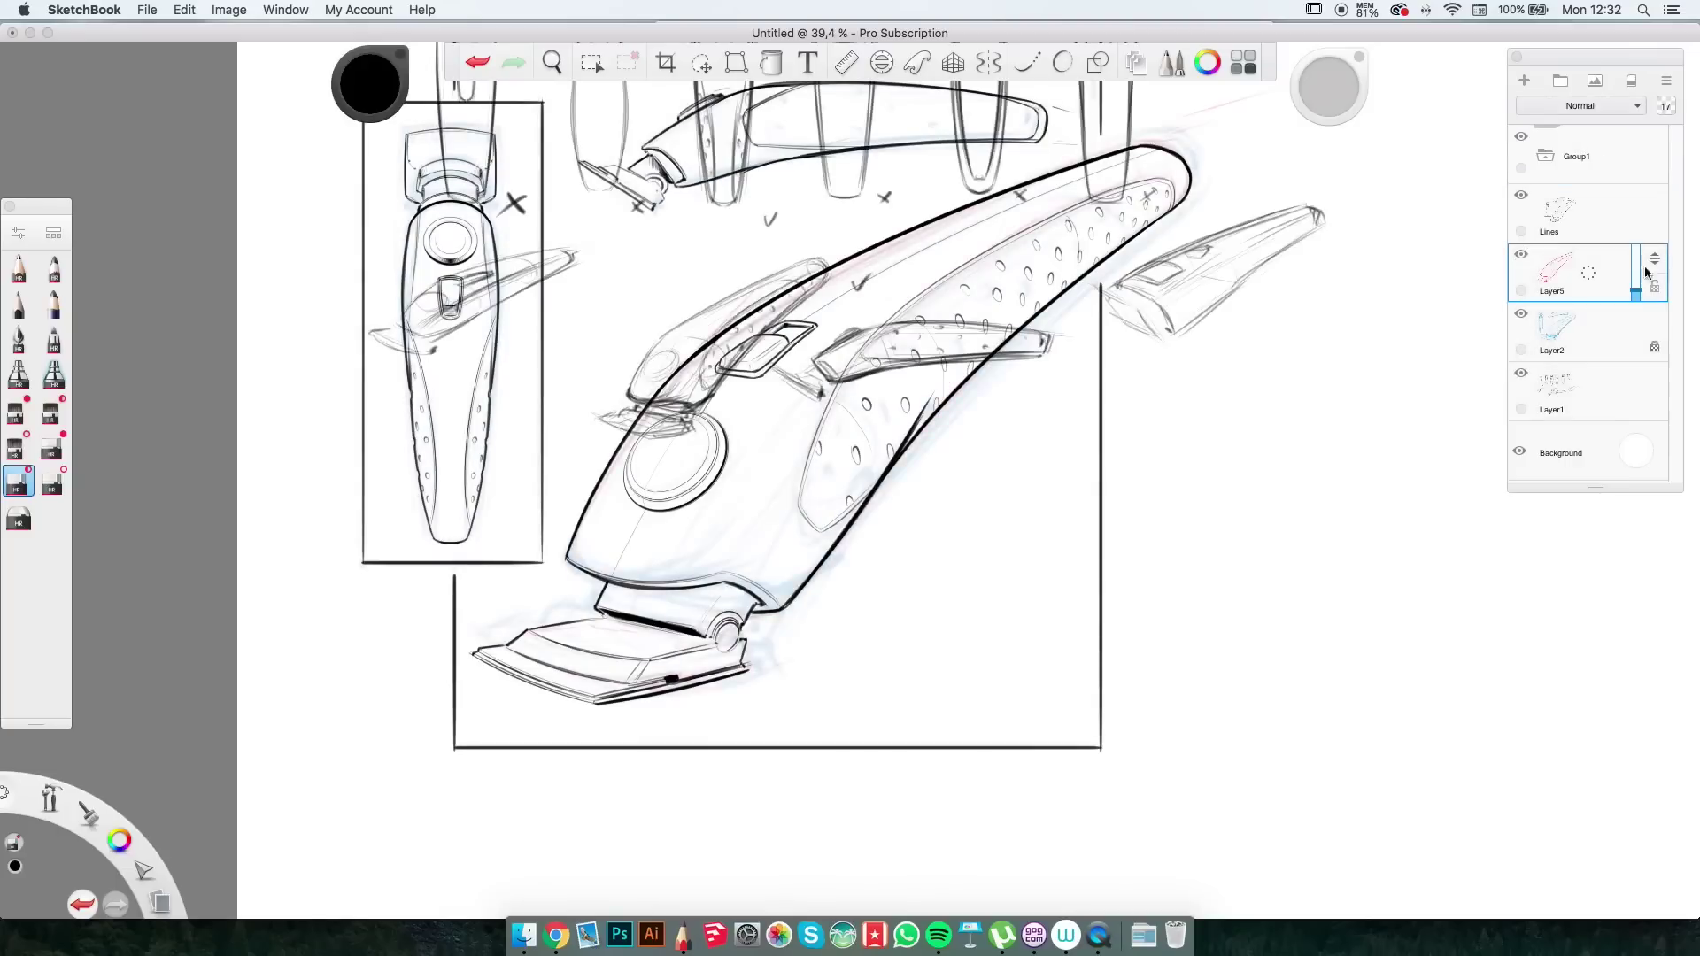
{"action": "left_click", "coordinate": [1544, 157]}
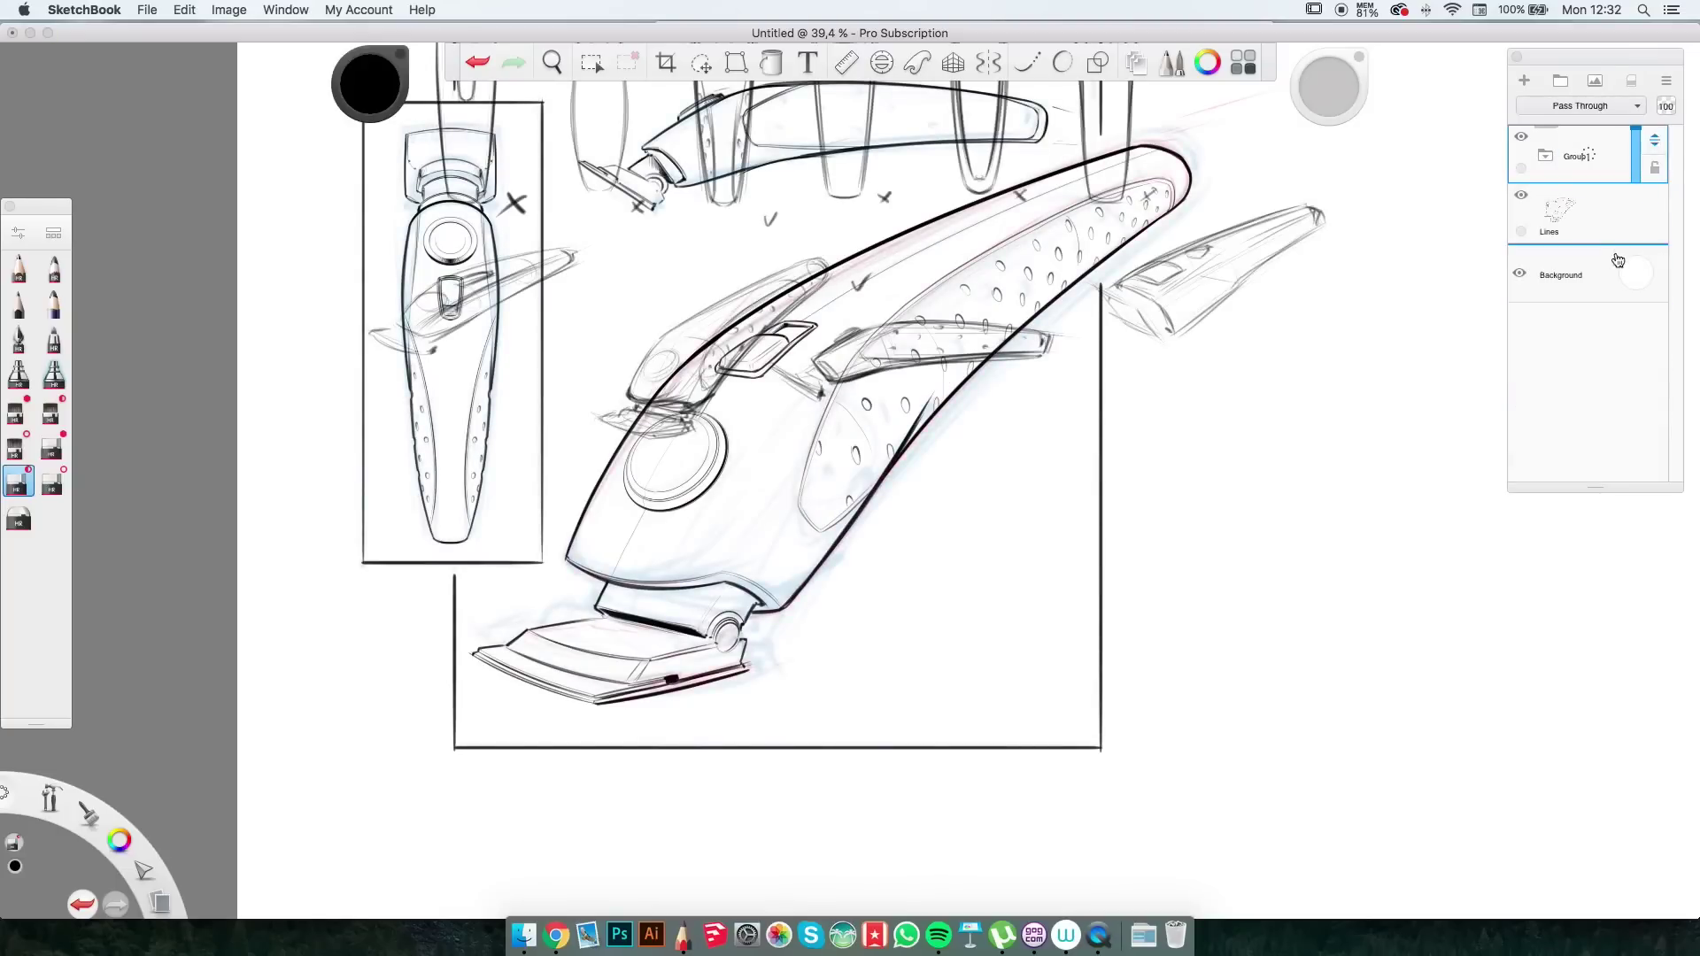
{"action": "double_click", "coordinate": [1631, 219]}
{"action": "key", "text": "Return"}
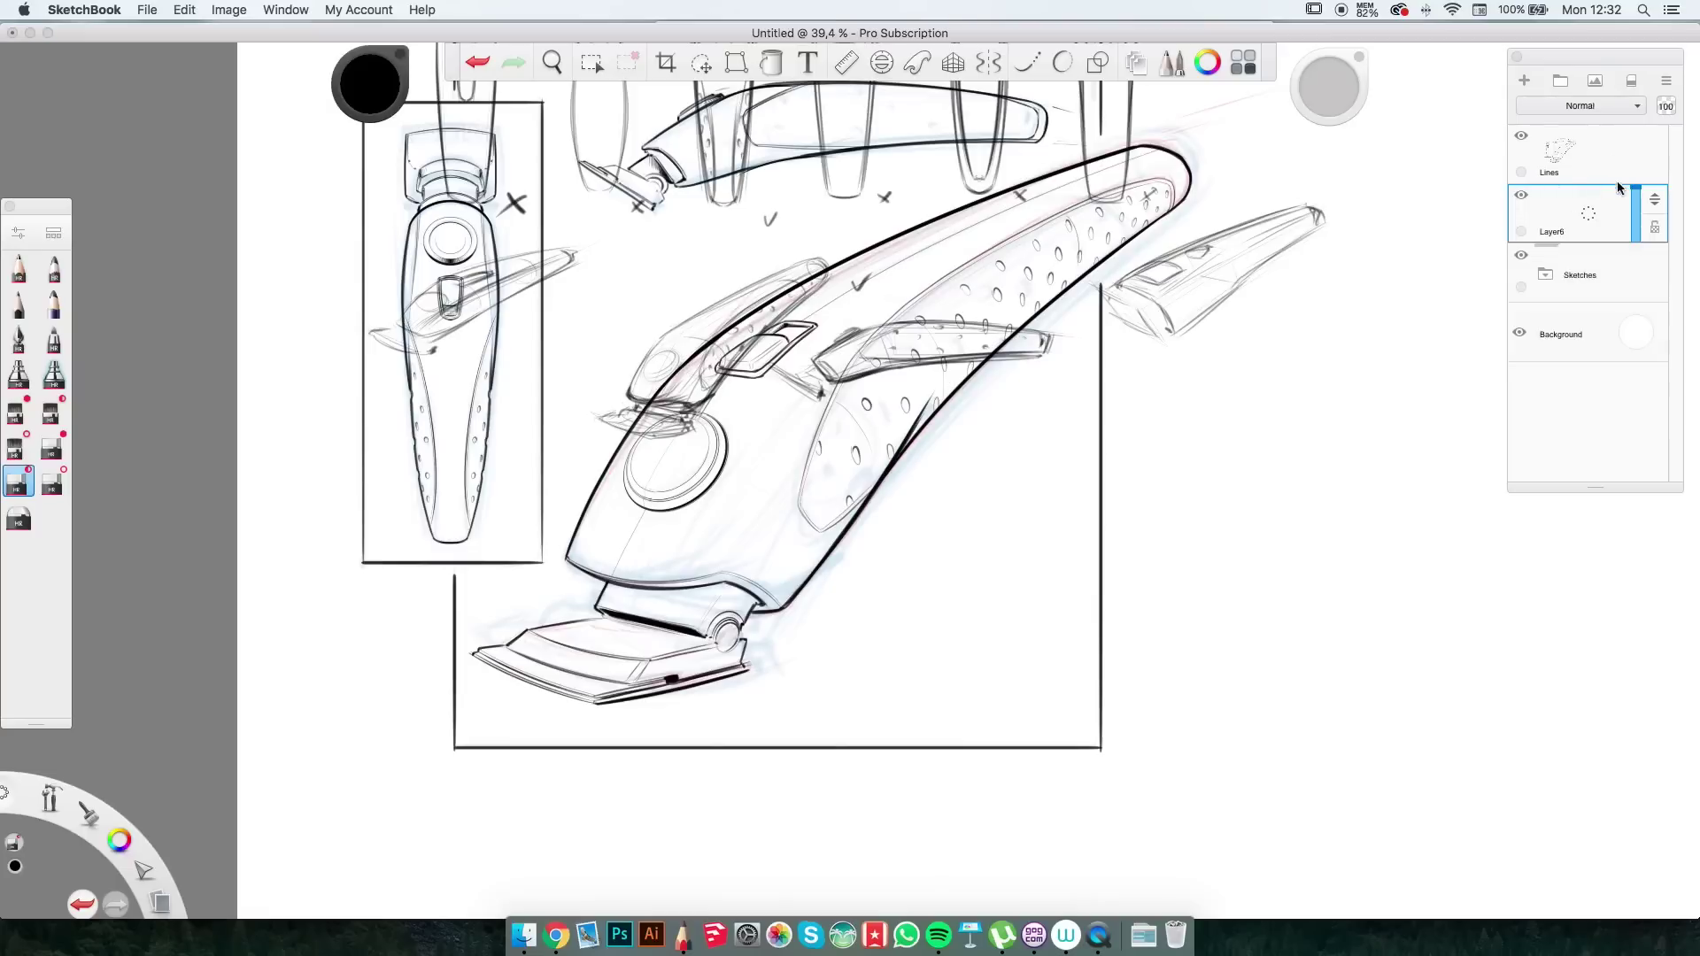
{"action": "left_click", "coordinate": [1519, 255]}
Choose the soft violet Copic marker and turn on mirror symmetry.
{"action": "left_click", "coordinate": [1243, 69]}
{"action": "left_click", "coordinate": [1620, 354]}
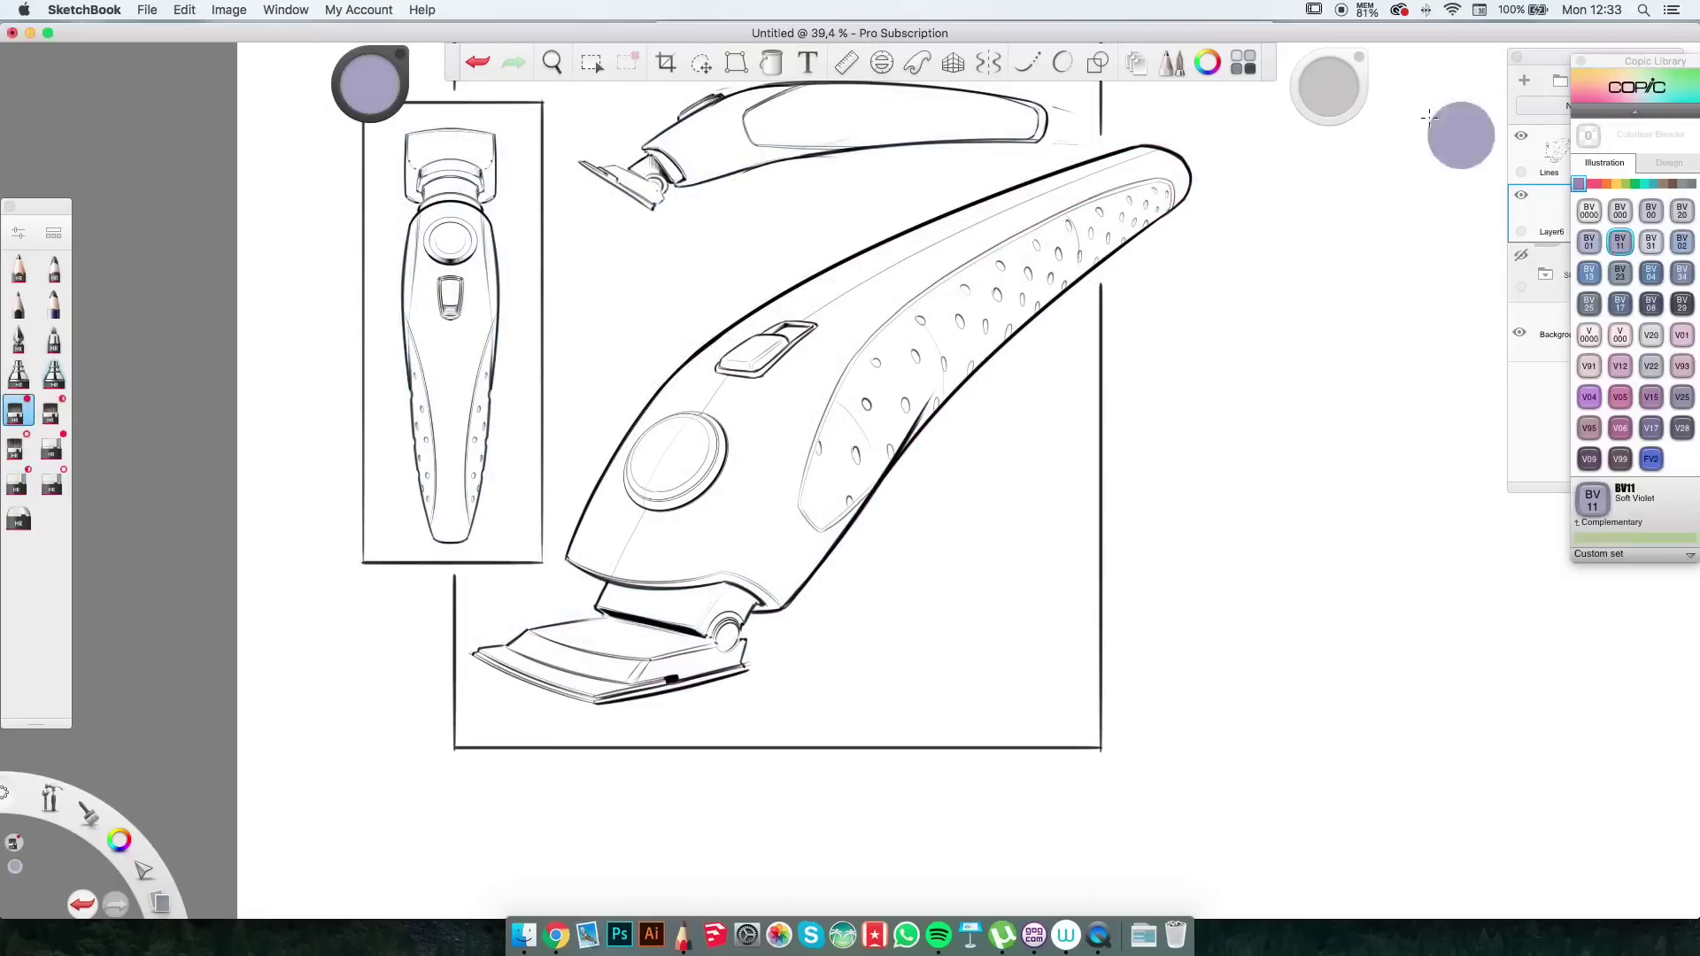
{"action": "left_click", "coordinate": [1243, 69]}
{"action": "scroll", "coordinate": [397, 457], "scroll_direction": "up", "scroll_amount": 5}
{"action": "left_click", "coordinate": [988, 62]}
{"action": "scroll", "coordinate": [571, 688], "scroll_direction": "up", "scroll_amount": 4}
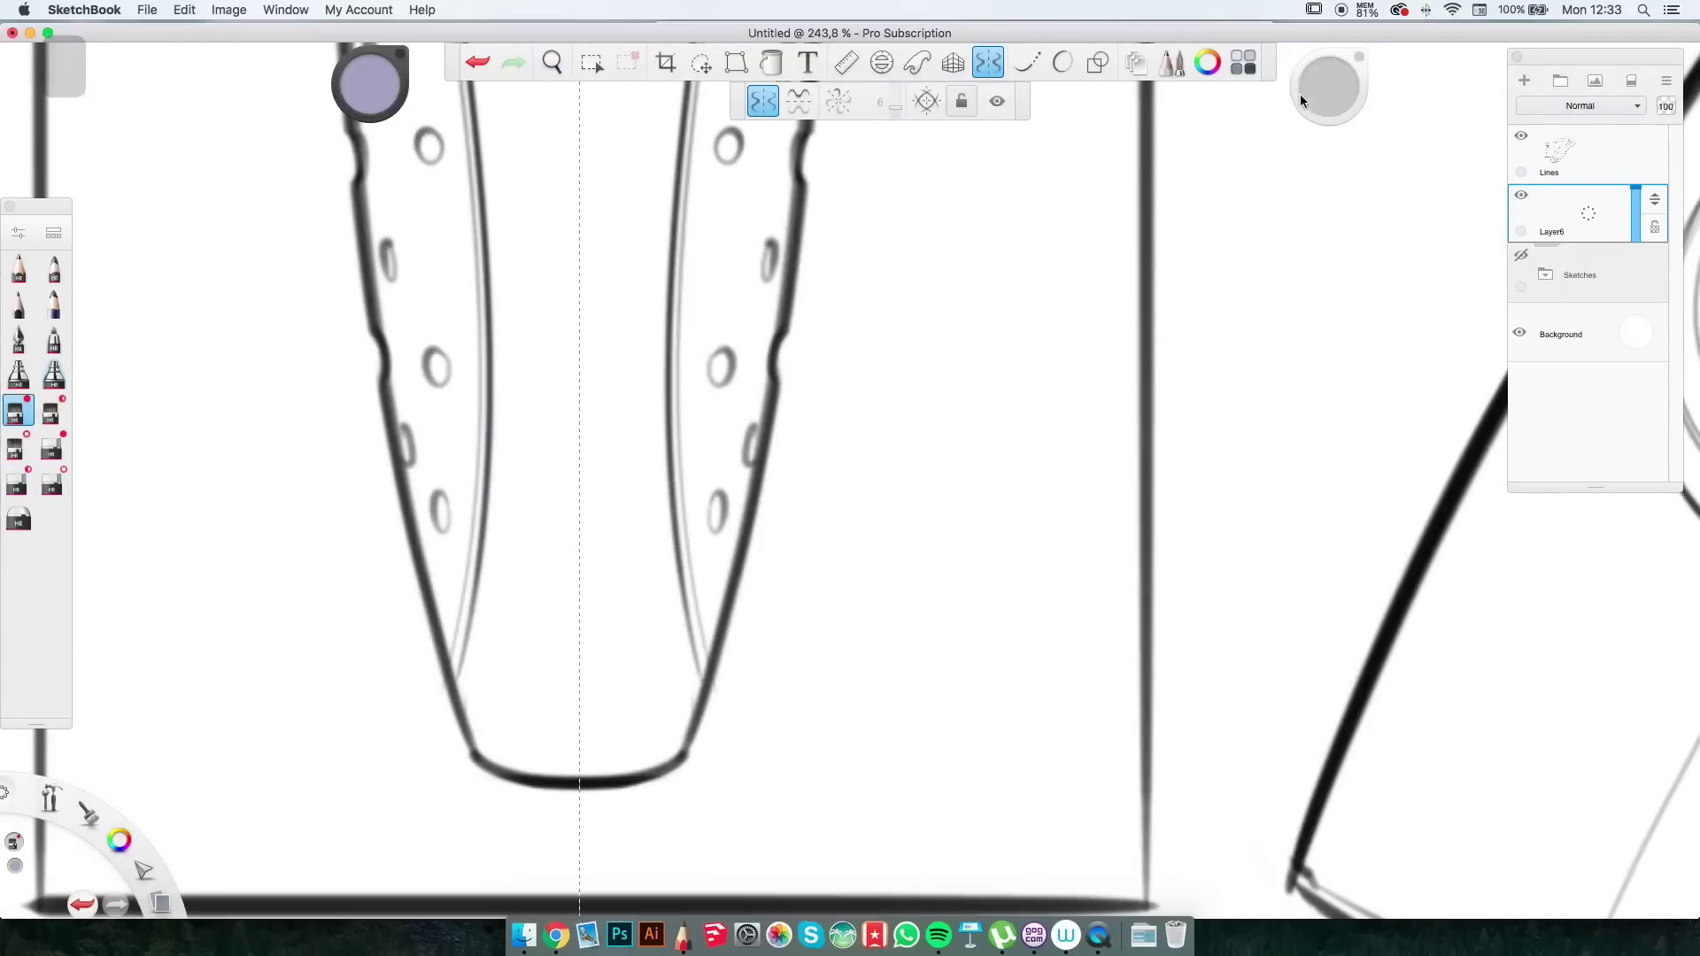
Paint mirrored violet strokes up the front view's sides and head, undoing the stray top-band stroke.
{"action": "mouse_move", "coordinate": [442, 336]}
{"action": "left_mouse_down"}
{"action": "mouse_move", "coordinate": [532, 691]}
{"action": "mouse_move", "coordinate": [453, 526]}
{"action": "left_mouse_up"}
{"action": "left_click_drag", "start_coordinate": [429, 407], "coordinate": [398, 151]}
{"action": "scroll", "coordinate": [620, 683], "scroll_direction": "up", "scroll_amount": 5}
{"action": "left_click_drag", "start_coordinate": [463, 478], "coordinate": [441, 138]}
{"action": "scroll", "coordinate": [441, 137], "scroll_direction": "up", "scroll_amount": 10}
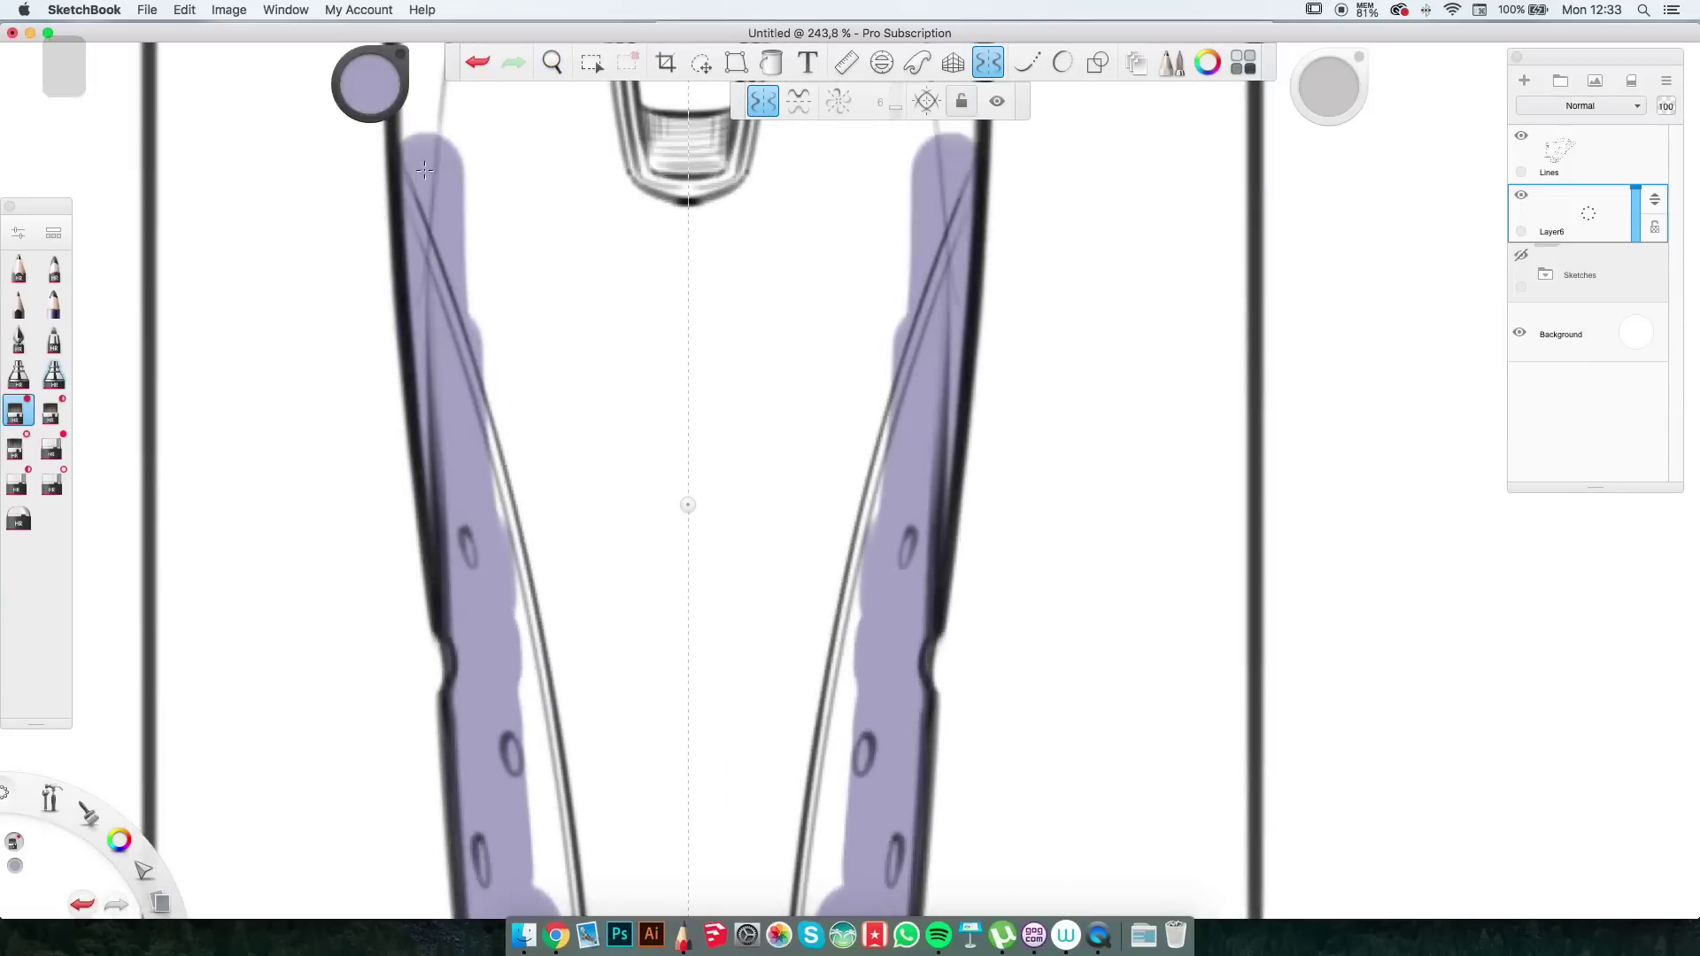
{"action": "mouse_move", "coordinate": [461, 602]}
{"action": "left_mouse_down"}
{"action": "mouse_move", "coordinate": [478, 461]}
{"action": "mouse_move", "coordinate": [461, 305]}
{"action": "left_mouse_up"}
{"action": "scroll", "coordinate": [461, 306], "scroll_direction": "up", "scroll_amount": 8}
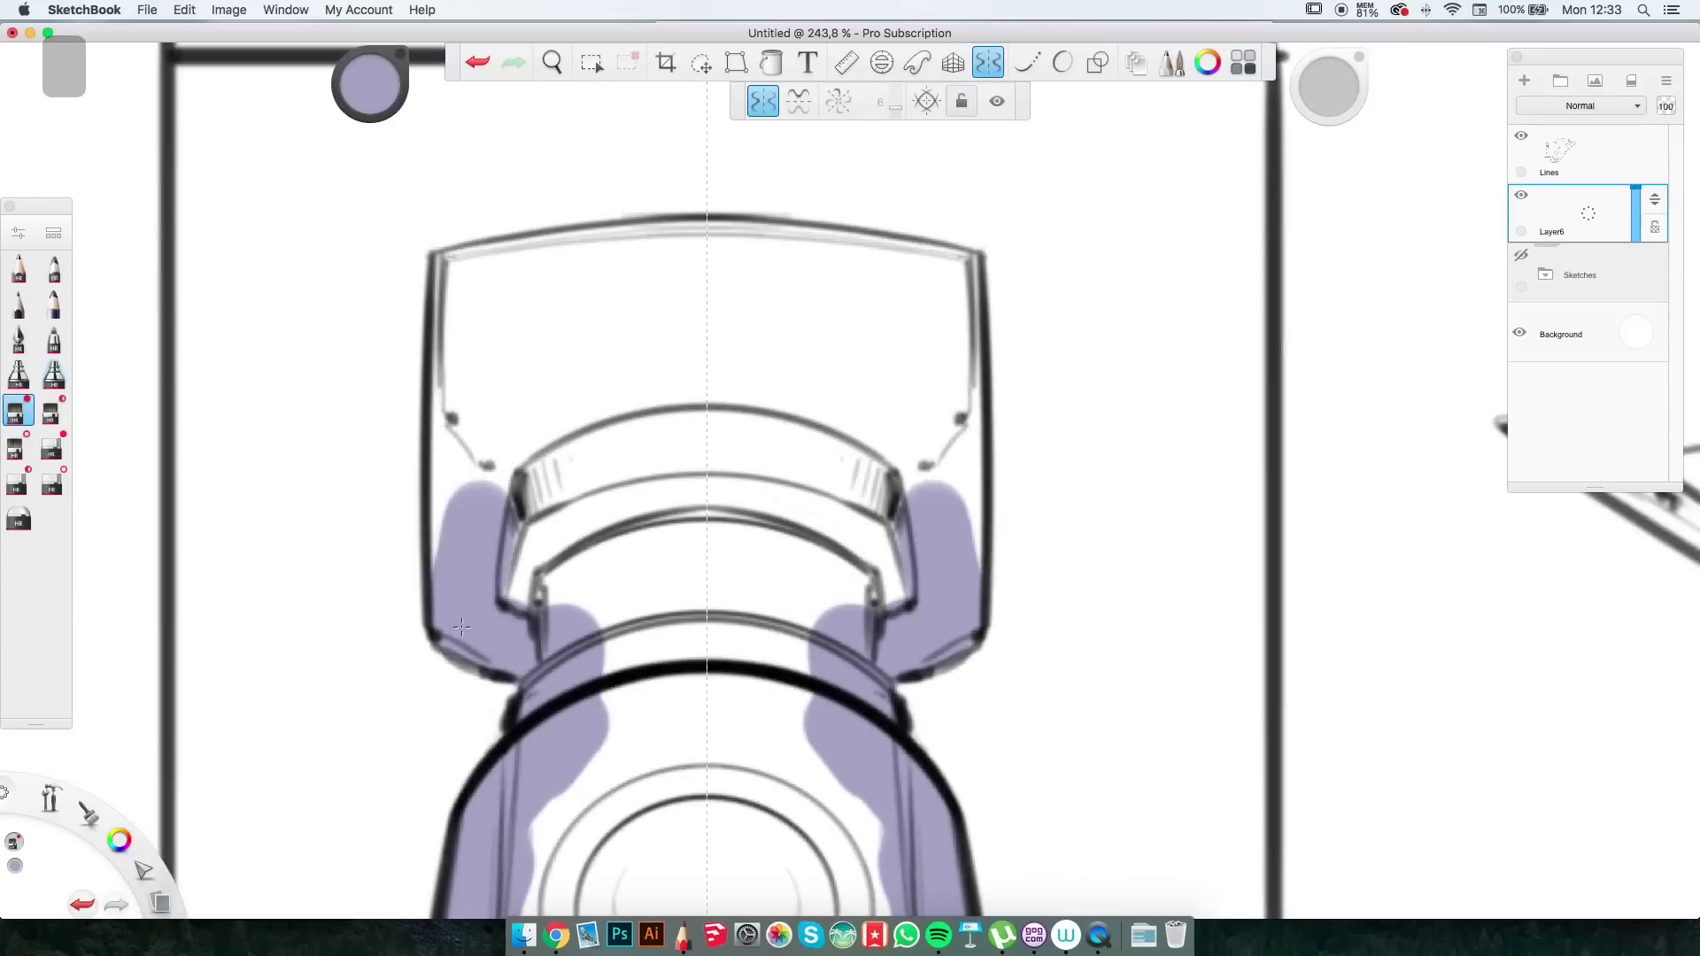
{"action": "mouse_move", "coordinate": [460, 655]}
{"action": "left_mouse_down"}
{"action": "mouse_move", "coordinate": [473, 288]}
{"action": "mouse_move", "coordinate": [496, 230]}
{"action": "mouse_move", "coordinate": [629, 354]}
{"action": "left_mouse_up"}
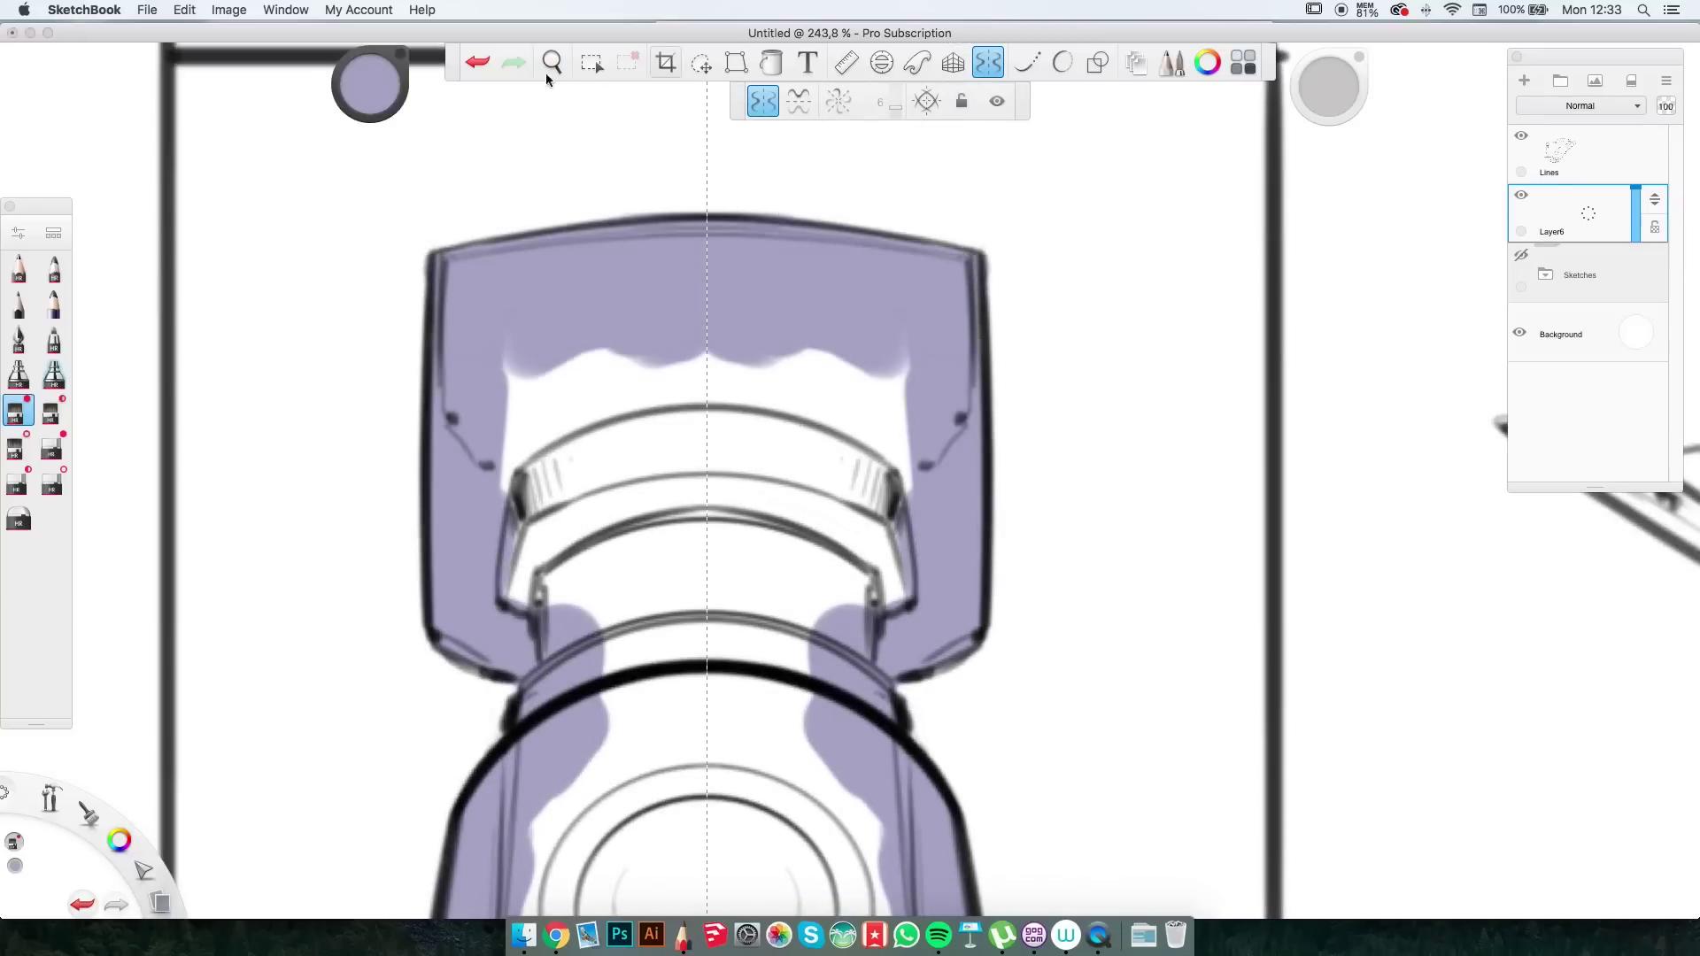
{"action": "key", "text": "super+z"}
Fill the front view's remaining lower body with violet marker strokes.
{"action": "left_click_drag", "start_coordinate": [549, 602], "coordinate": [531, 354]}
{"action": "left_click_drag", "start_coordinate": [576, 655], "coordinate": [566, 354]}
{"action": "scroll", "coordinate": [566, 354], "scroll_direction": "down", "scroll_amount": 10}
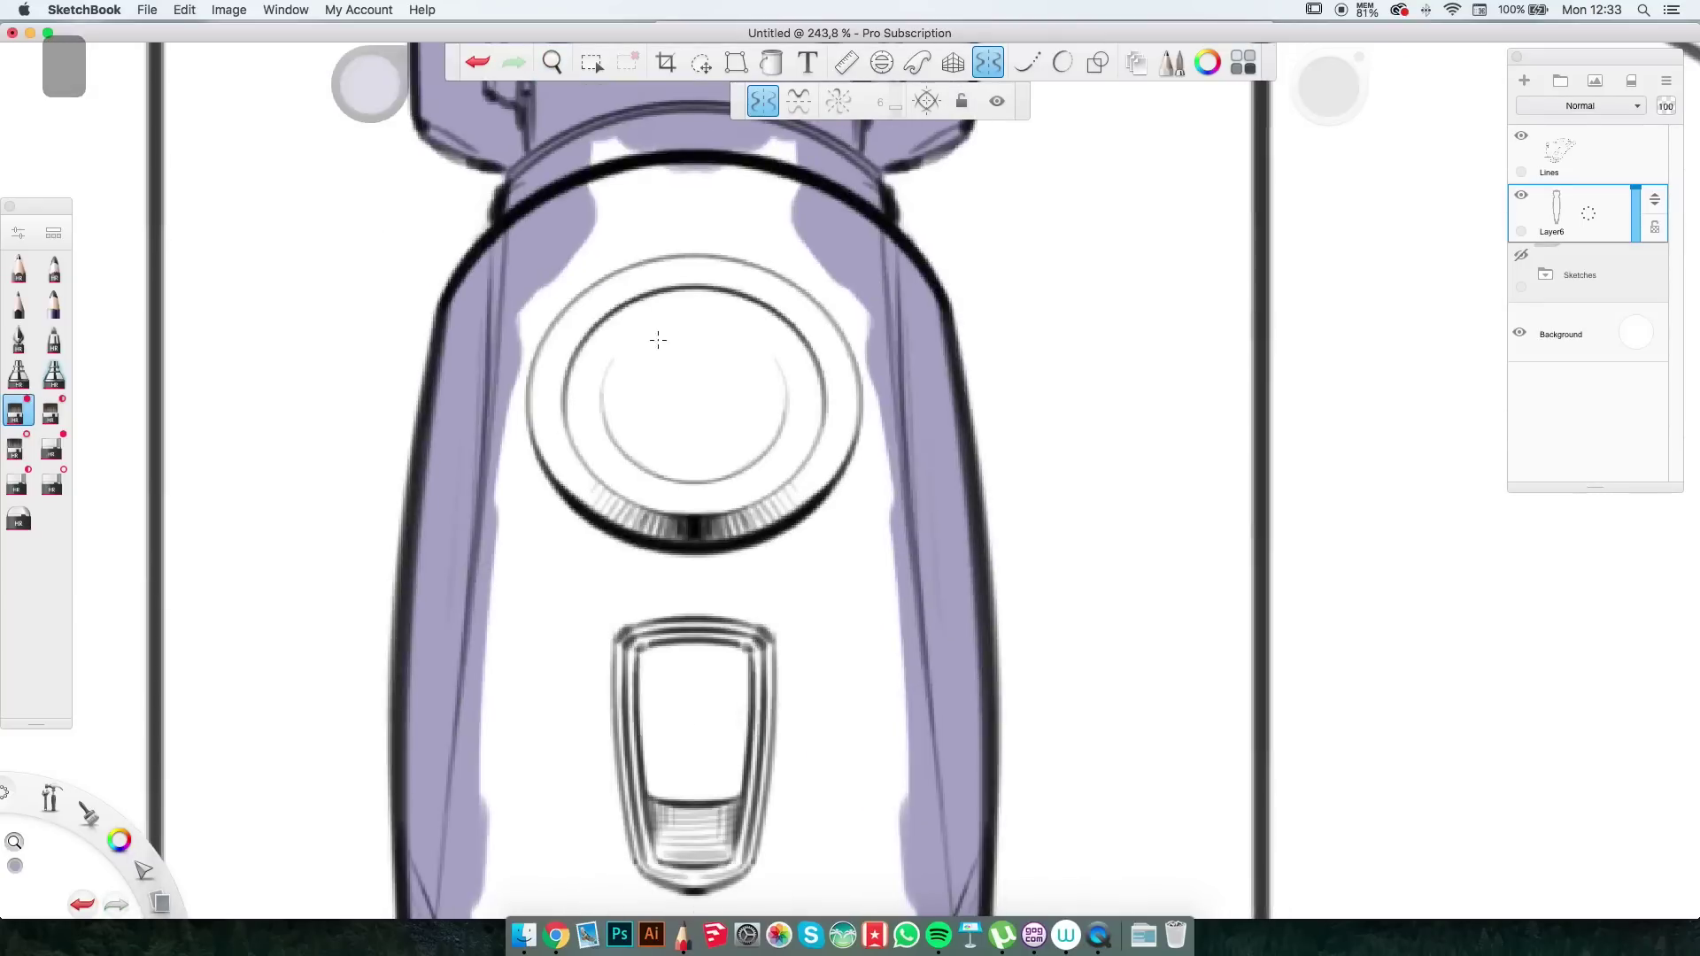
{"action": "left_click_drag", "start_coordinate": [496, 815], "coordinate": [531, 327]}
{"action": "left_click_drag", "start_coordinate": [576, 823], "coordinate": [620, 265]}
{"action": "scroll", "coordinate": [488, 237], "scroll_direction": "down", "scroll_amount": 10}
{"action": "scroll", "coordinate": [826, 502], "scroll_direction": "down", "scroll_amount": 10}
{"action": "mouse_move", "coordinate": [489, 237]}
{"action": "left_mouse_down"}
{"action": "mouse_move", "coordinate": [531, 708]}
{"action": "mouse_move", "coordinate": [637, 239]}
{"action": "mouse_move", "coordinate": [611, 823]}
{"action": "mouse_move", "coordinate": [646, 854]}
{"action": "left_mouse_up"}
{"action": "scroll", "coordinate": [804, 713], "scroll_direction": "down", "scroll_amount": 10}
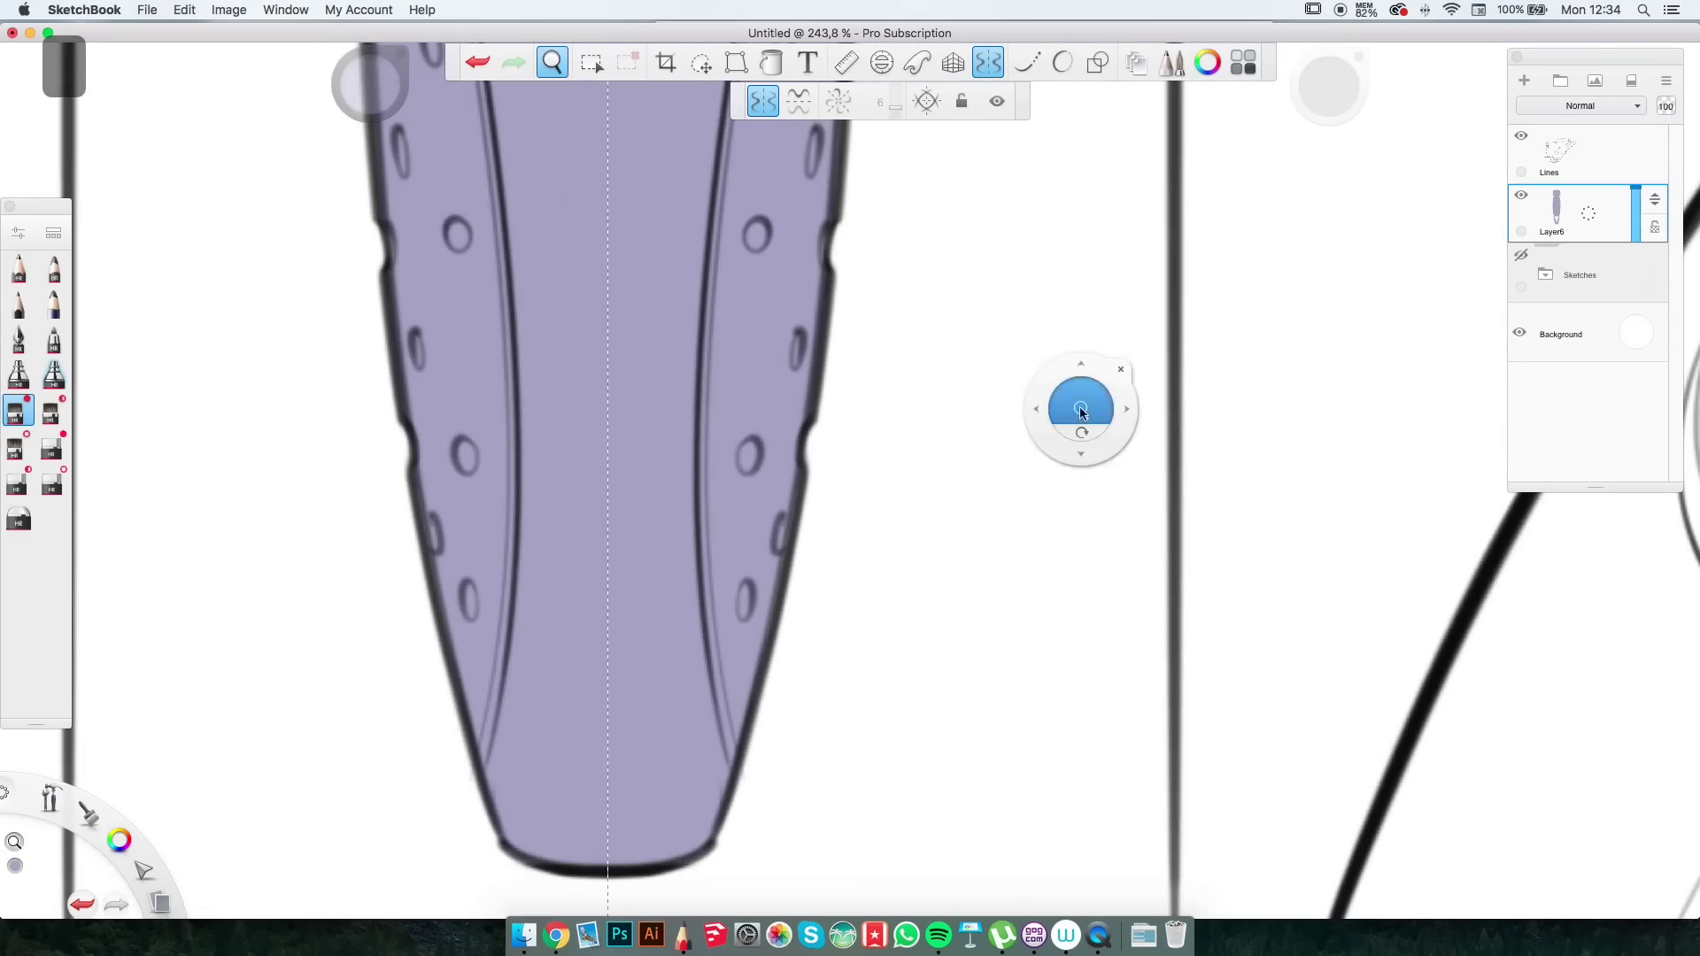
{"action": "scroll", "coordinate": [1080, 410], "scroll_direction": "down", "scroll_amount": 10}
Paint violet over the side view's head and along its upper edge.
{"action": "scroll", "coordinate": [850, 481], "scroll_direction": "up", "scroll_amount": 10}
{"action": "left_click_drag", "start_coordinate": [337, 619], "coordinate": [585, 372]}
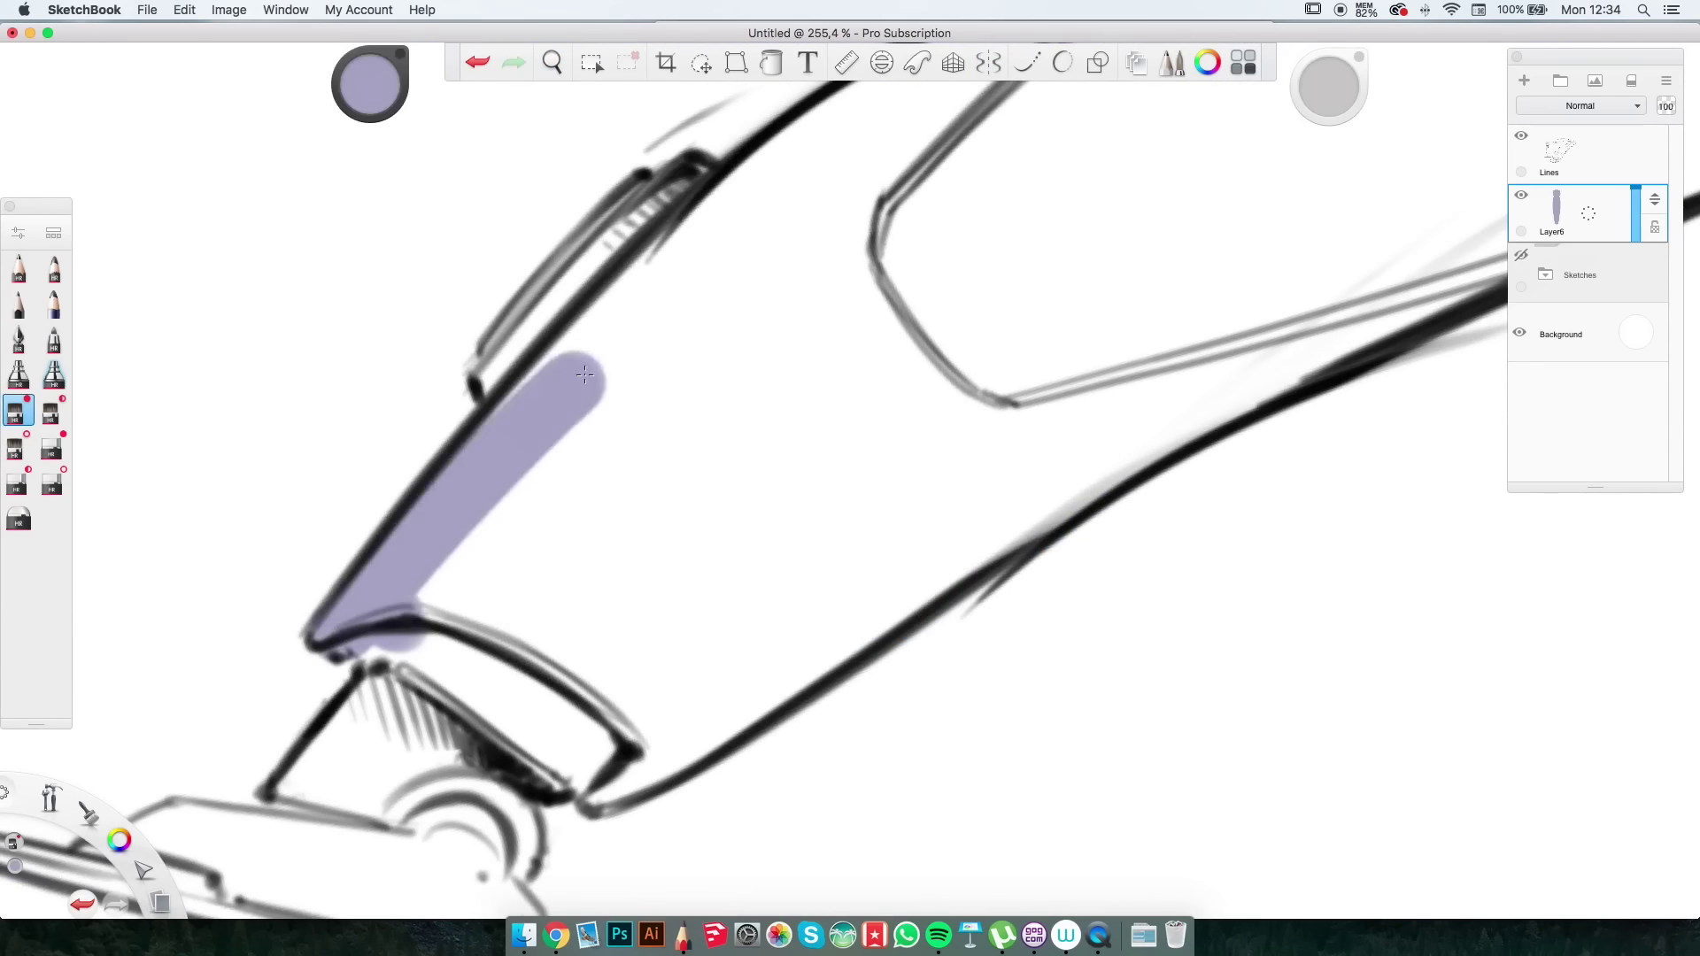
{"action": "left_click_drag", "start_coordinate": [425, 602], "coordinate": [744, 213]}
{"action": "left_click_drag", "start_coordinate": [620, 248], "coordinate": [726, 168]}
{"action": "scroll", "coordinate": [649, 715], "scroll_direction": "up", "scroll_amount": 5}
{"action": "left_click_drag", "start_coordinate": [227, 720], "coordinate": [1119, 76]}
{"action": "scroll", "coordinate": [850, 478], "scroll_direction": "left", "scroll_amount": 5}
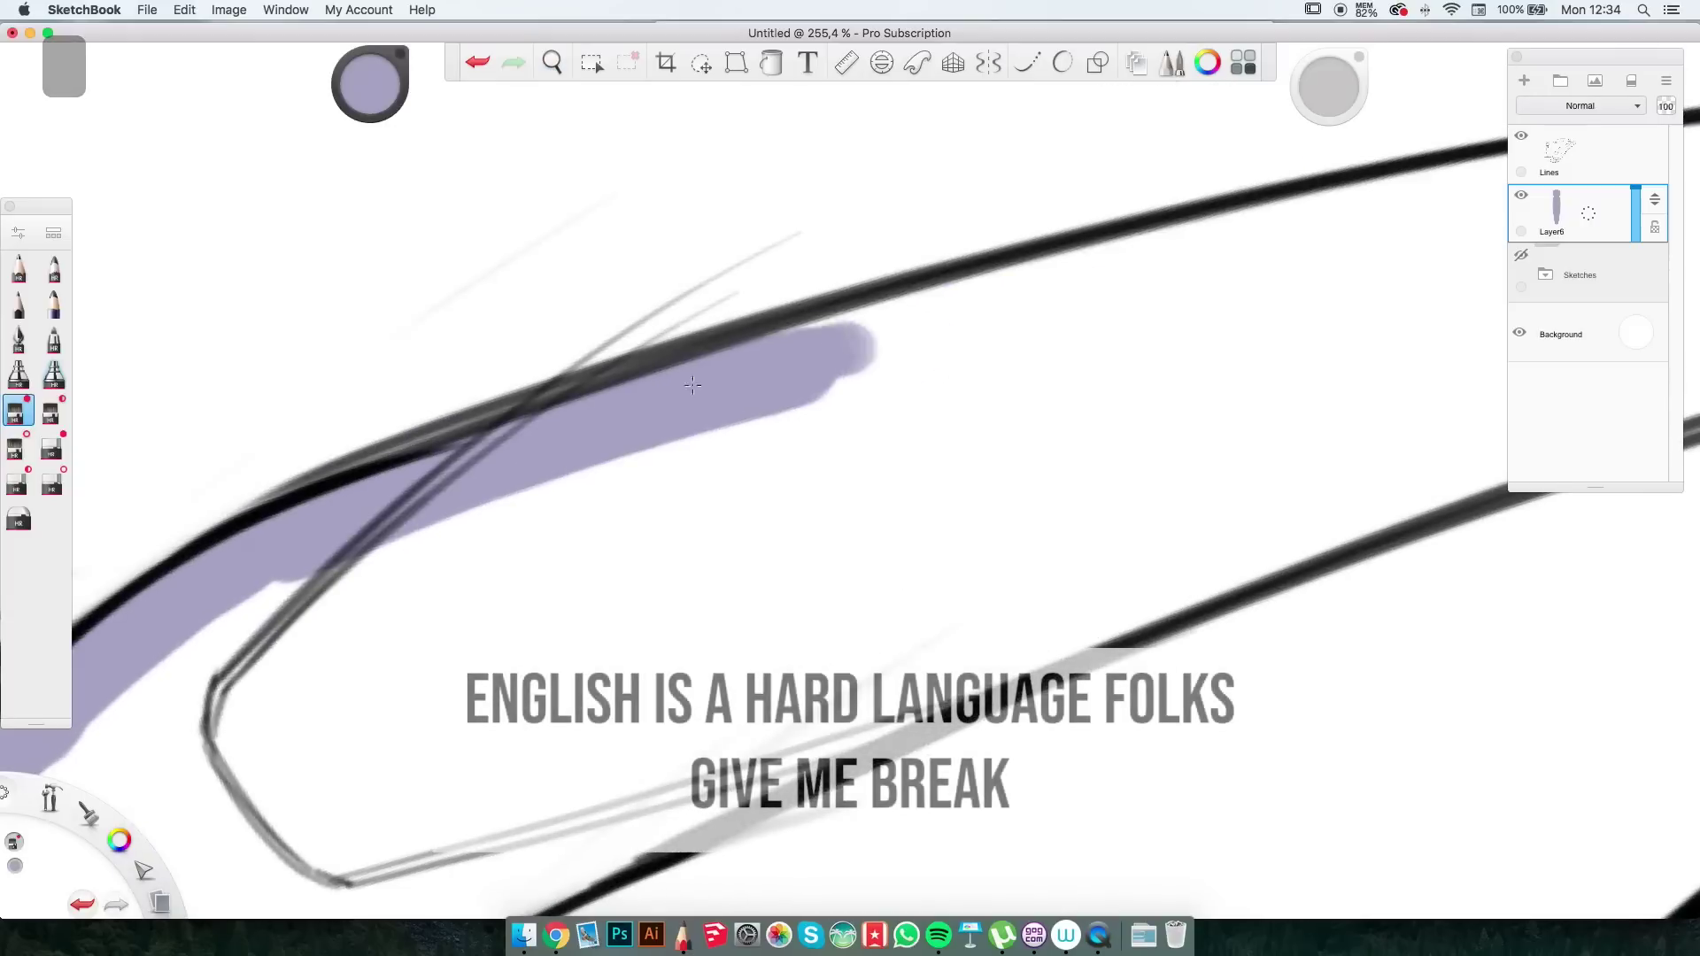
{"action": "left_click_drag", "start_coordinate": [265, 620], "coordinate": [1259, 349]}
{"action": "scroll", "coordinate": [1259, 349], "scroll_direction": "right", "scroll_amount": 5}
{"action": "mouse_move", "coordinate": [885, 372]}
{"action": "left_mouse_down"}
{"action": "mouse_move", "coordinate": [1401, 285]}
{"action": "mouse_move", "coordinate": [962, 277]}
{"action": "left_mouse_up"}
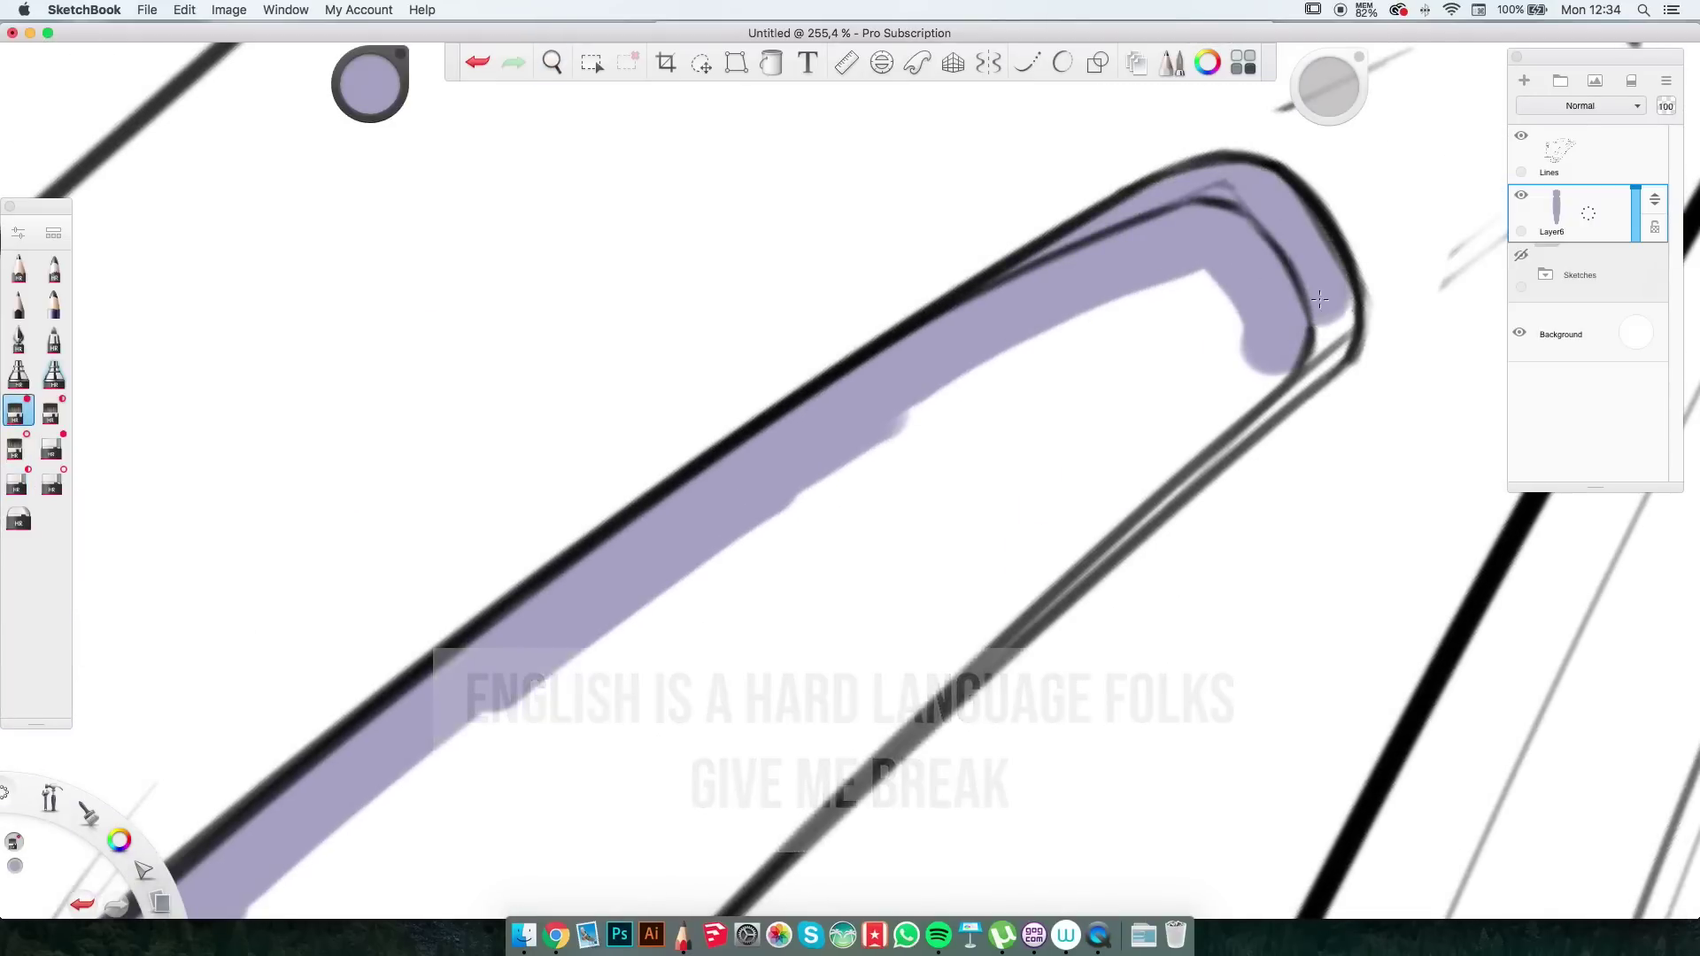
Cover the side view's long edge and base with violet marker.
{"action": "left_click_drag", "start_coordinate": [1271, 312], "coordinate": [842, 702]}
{"action": "scroll", "coordinate": [877, 594], "scroll_direction": "down", "scroll_amount": 5}
{"action": "scroll", "coordinate": [877, 594], "scroll_direction": "up", "scroll_amount": 2}
{"action": "left_click_drag", "start_coordinate": [673, 655], "coordinate": [930, 398]}
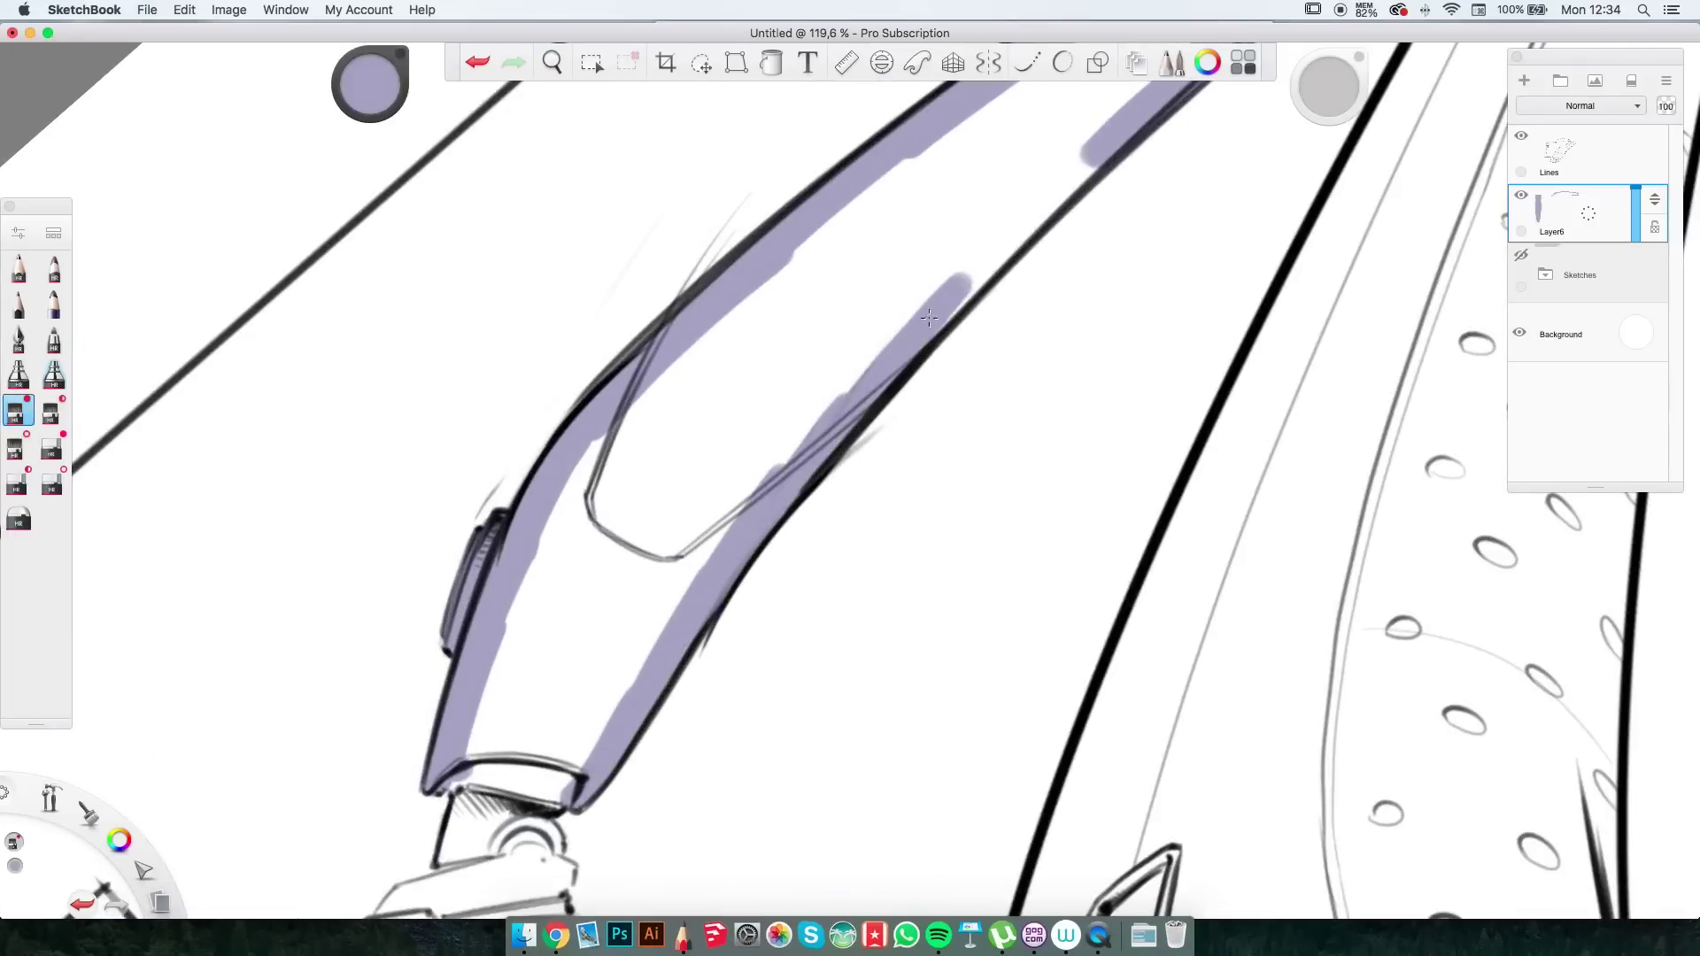
{"action": "scroll", "coordinate": [721, 541], "scroll_direction": "up", "scroll_amount": 5}
{"action": "scroll", "coordinate": [726, 455], "scroll_direction": "up", "scroll_amount": 3}
{"action": "left_click_drag", "start_coordinate": [748, 354], "coordinate": [726, 454]}
{"action": "left_click_drag", "start_coordinate": [730, 555], "coordinate": [1112, 375]}
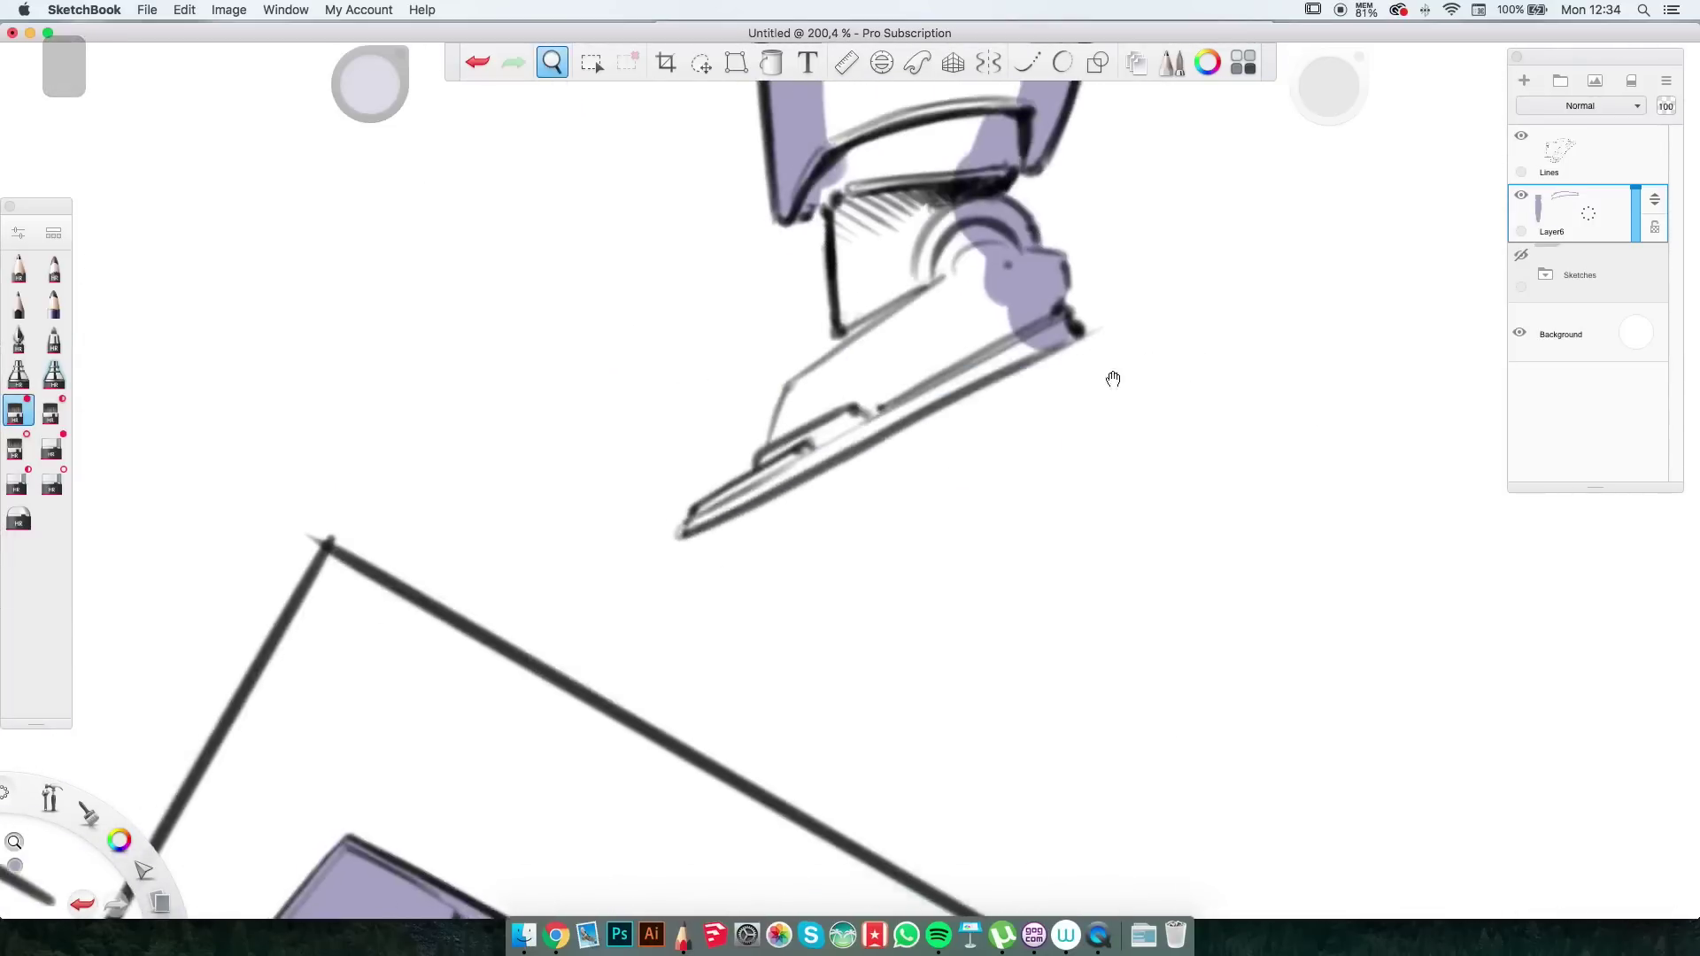
{"action": "scroll", "coordinate": [823, 368], "scroll_direction": "up", "scroll_amount": 3}
{"action": "mouse_move", "coordinate": [823, 368]}
{"action": "left_mouse_down"}
{"action": "mouse_move", "coordinate": [885, 398]}
{"action": "mouse_move", "coordinate": [747, 365]}
{"action": "left_mouse_up"}
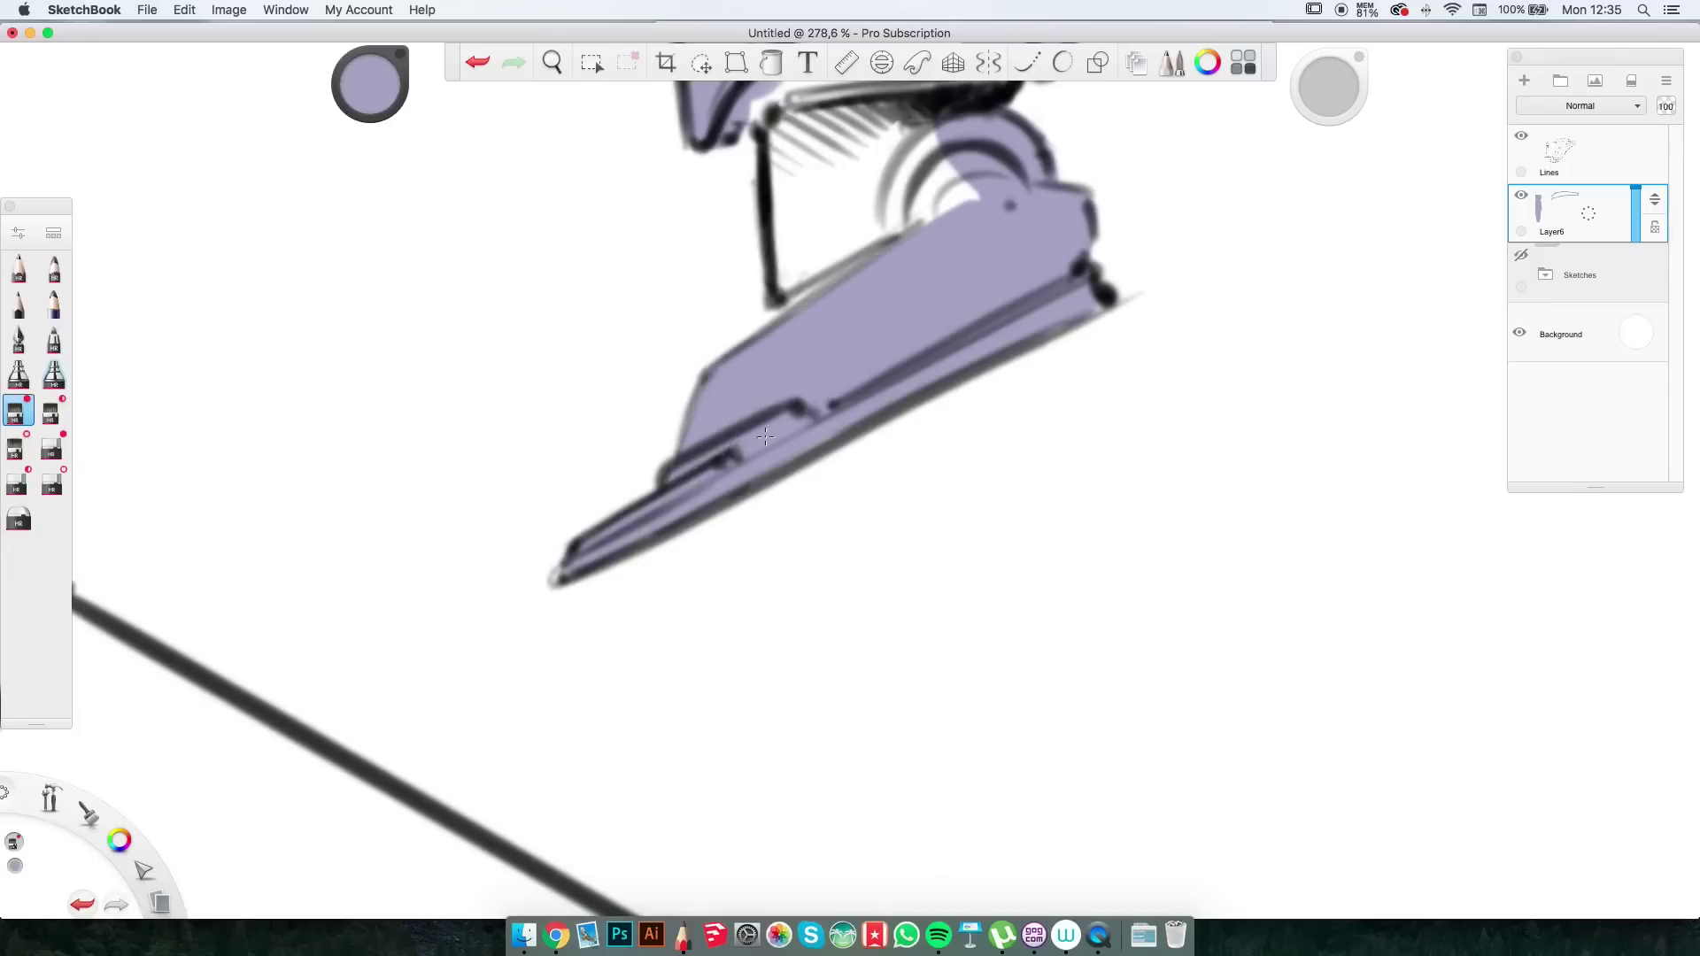
Fill the upright arm with violet, then hide the Lines layer to check coverage.
{"action": "scroll", "coordinate": [765, 436], "scroll_direction": "up", "scroll_amount": 5}
{"action": "left_click_drag", "start_coordinate": [721, 482], "coordinate": [689, 304]}
{"action": "scroll", "coordinate": [742, 482], "scroll_direction": "down", "scroll_amount": 4}
{"action": "left_click_drag", "start_coordinate": [779, 531], "coordinate": [886, 107]}
{"action": "left_click", "coordinate": [1566, 155]}
{"action": "left_click", "coordinate": [1521, 135]}
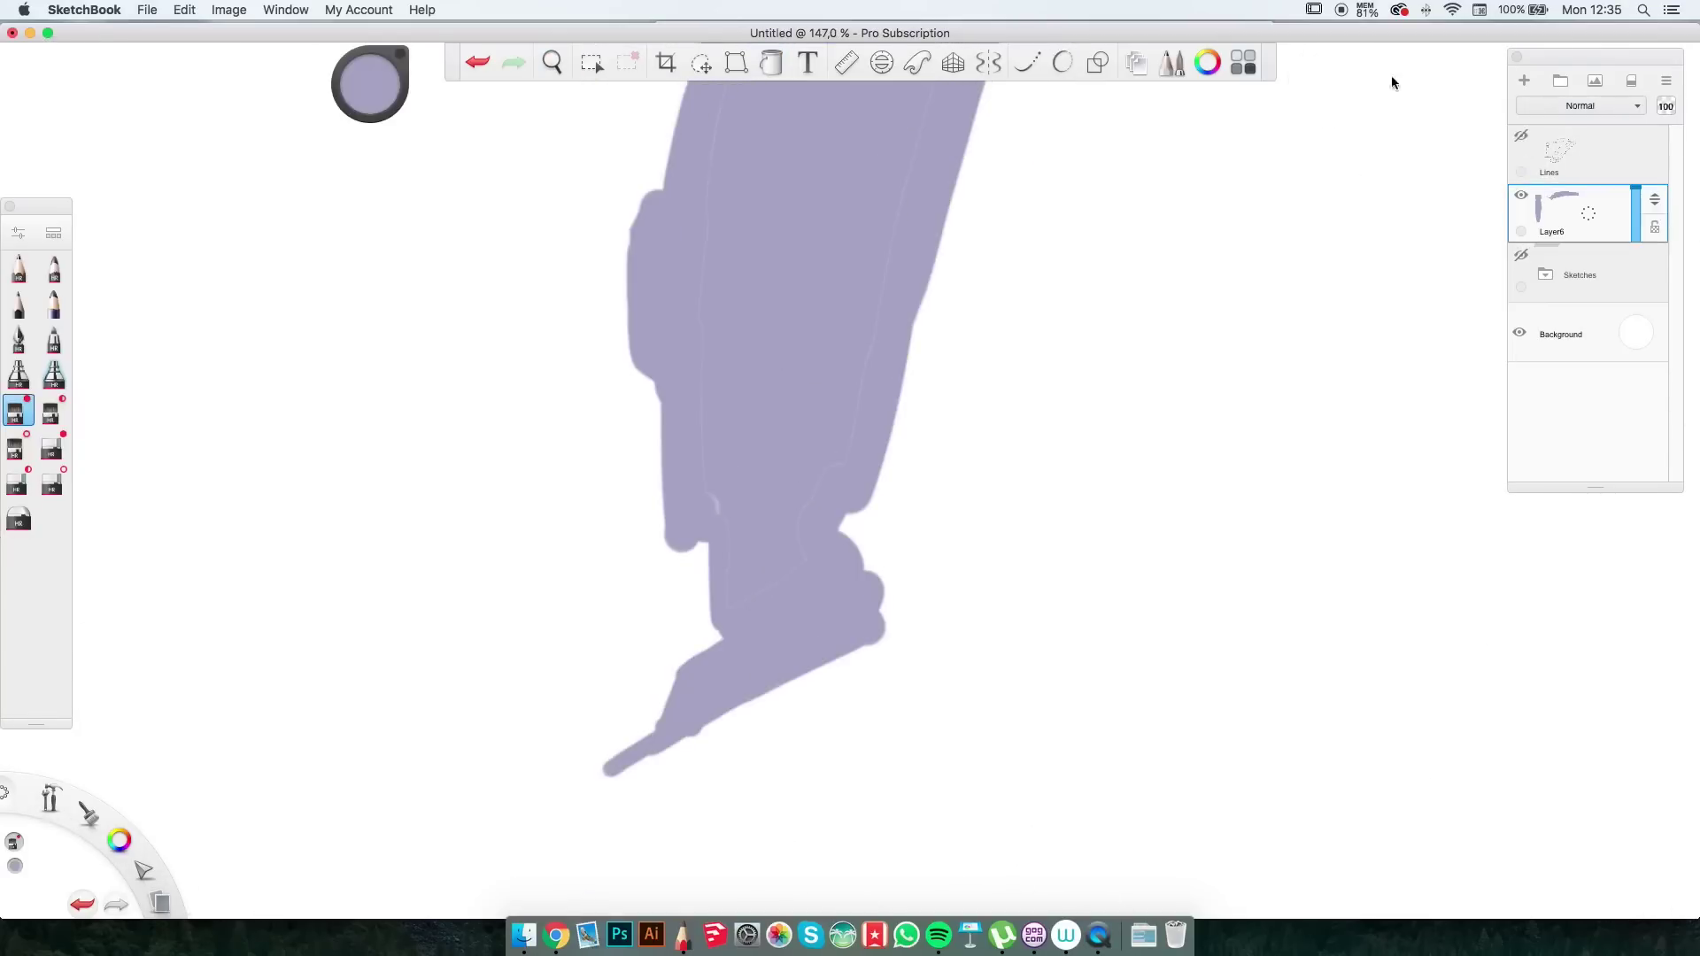
{"action": "left_click_drag", "start_coordinate": [799, 552], "coordinate": [701, 428]}
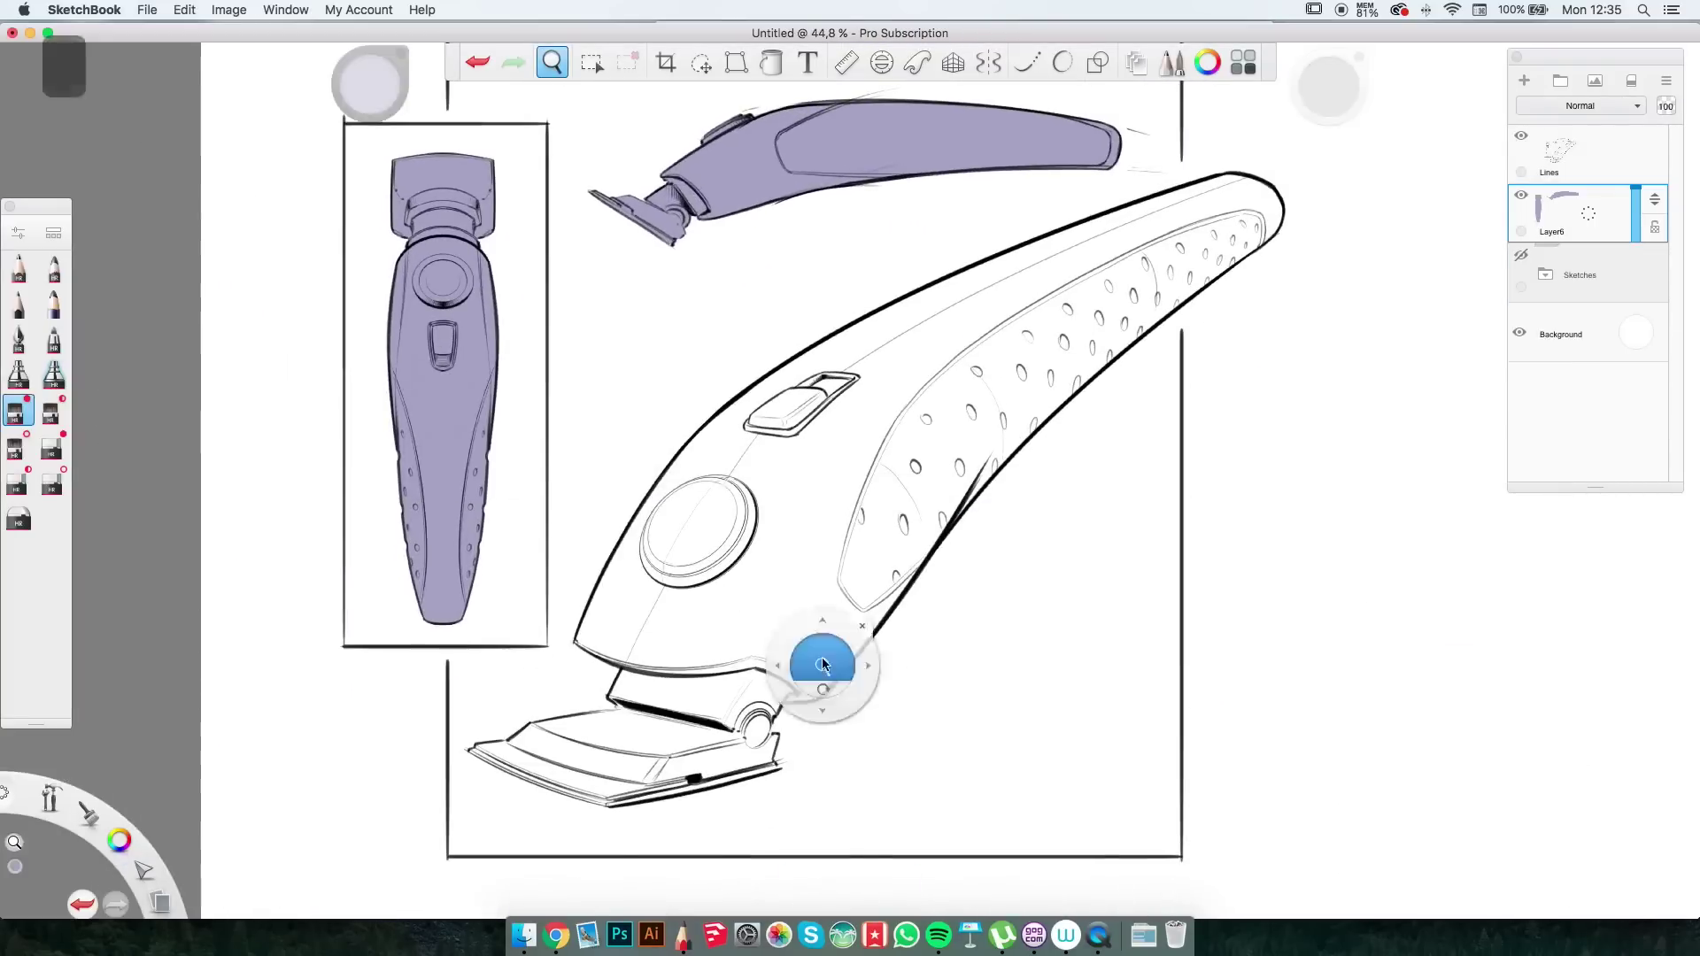
Darken the shadow line above the blade, using the Sketches group's construction lines as reference.
{"action": "left_click_drag", "start_coordinate": [823, 664], "coordinate": [1611, 174]}
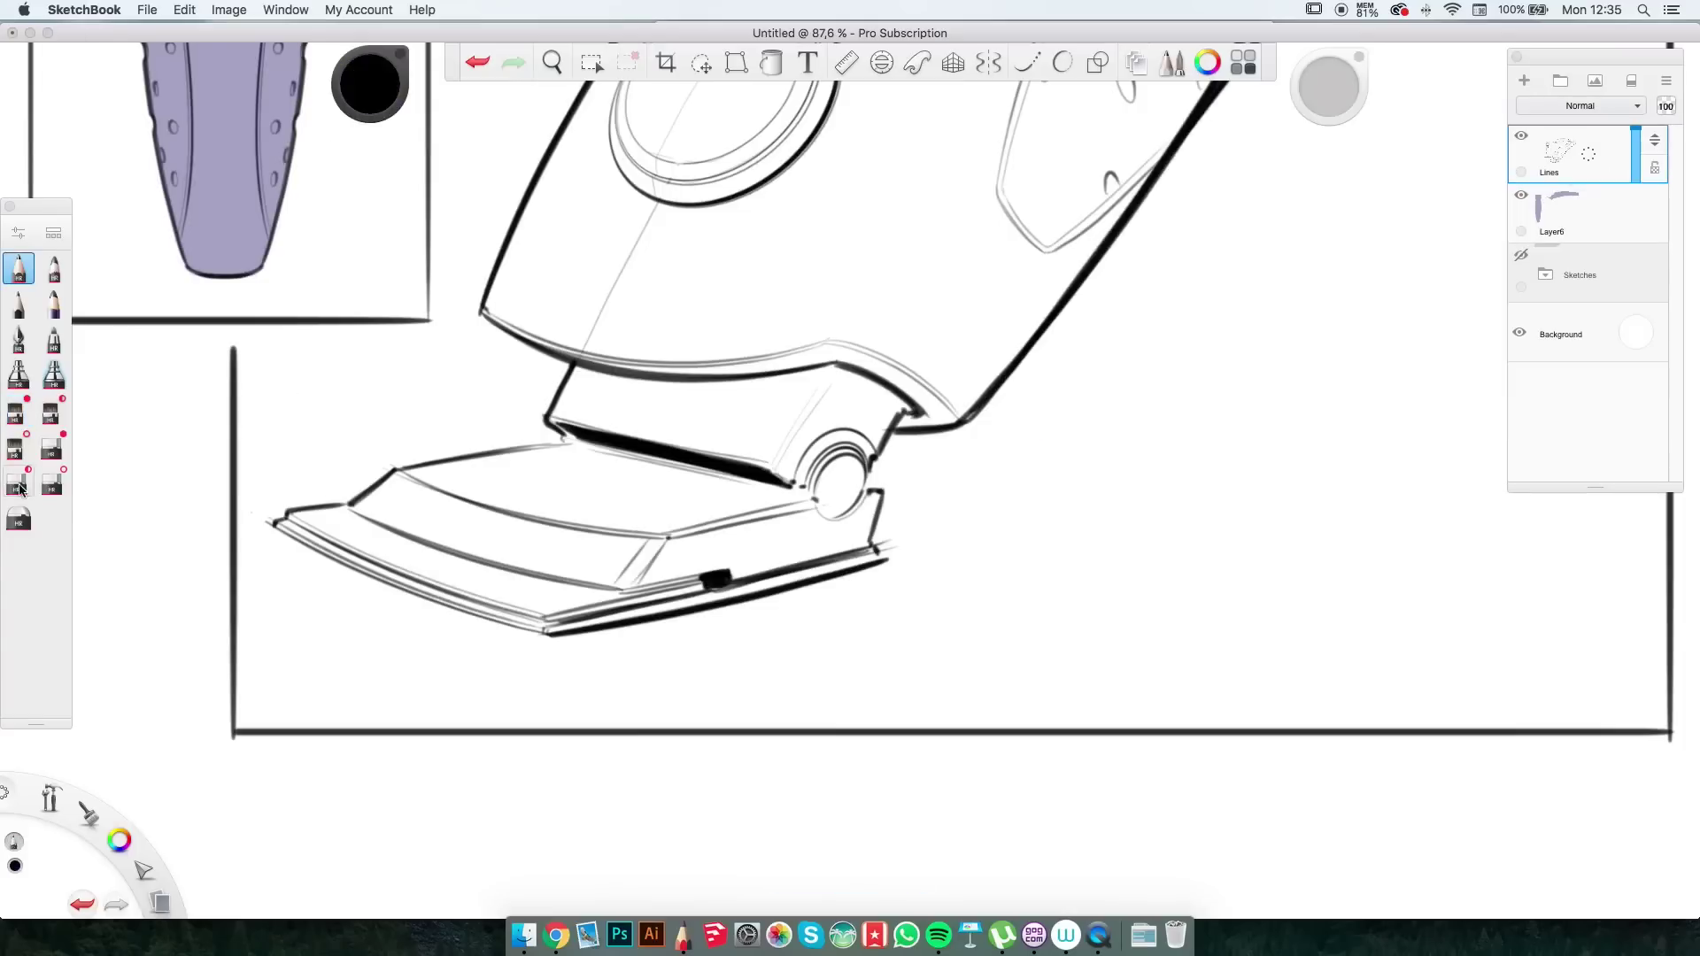
{"action": "left_click", "coordinate": [1521, 255]}
{"action": "left_click", "coordinate": [1563, 274]}
{"action": "left_click", "coordinate": [1521, 313]}
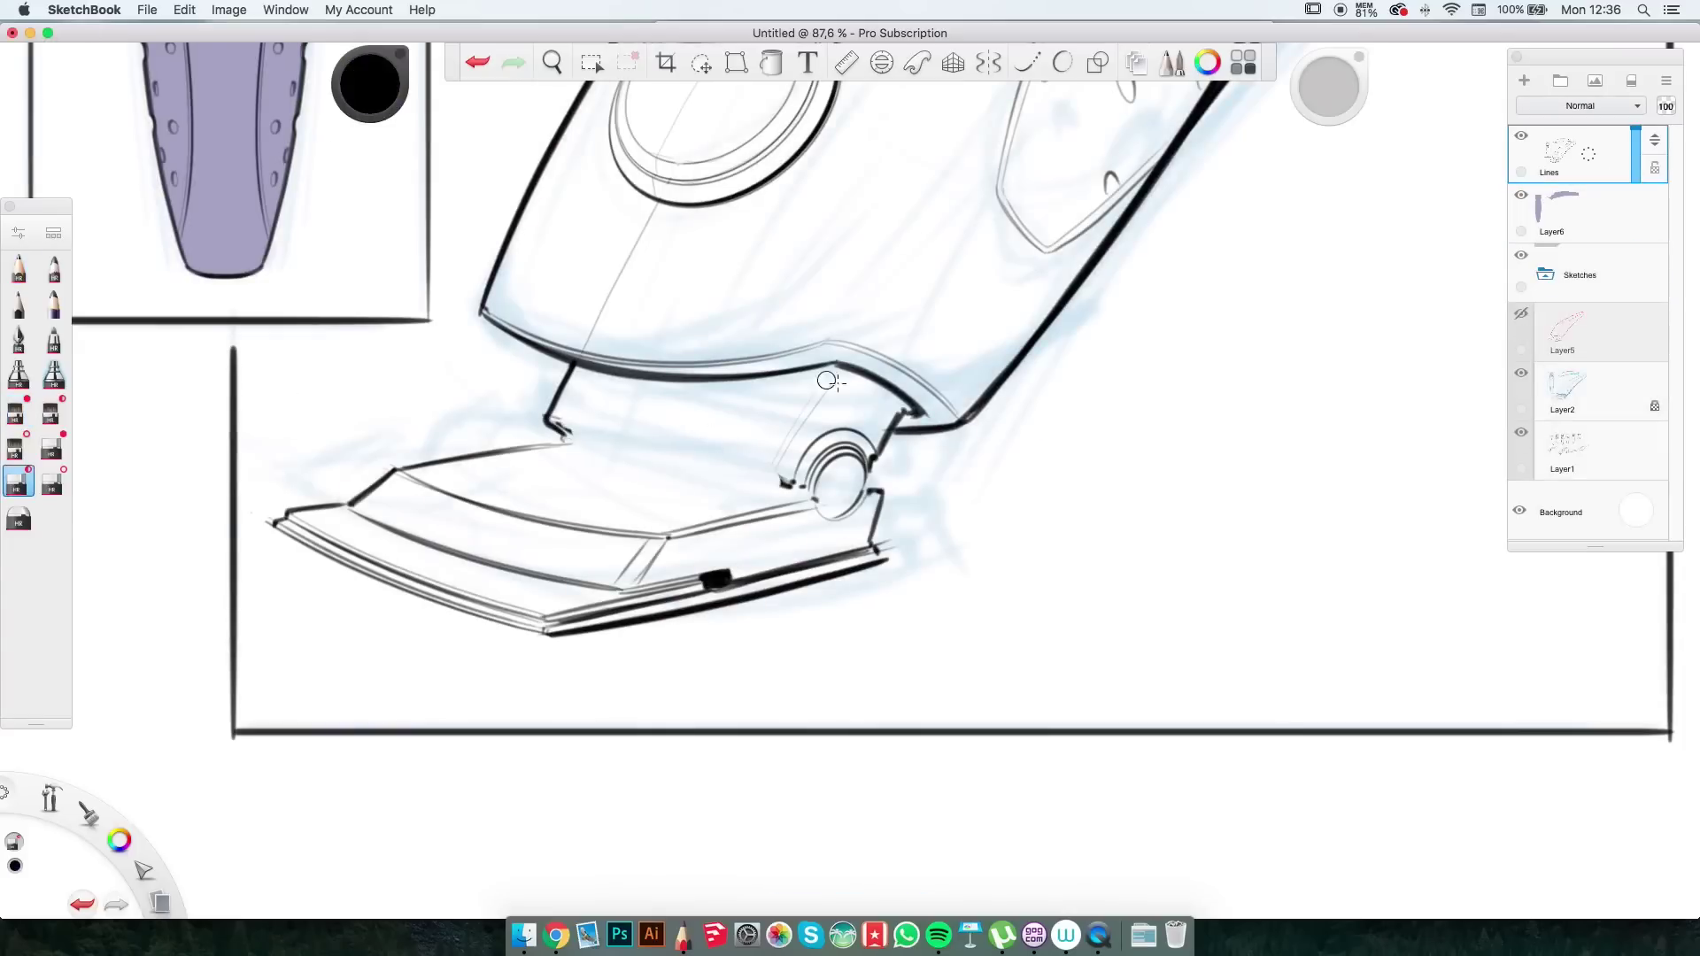
{"action": "scroll", "coordinate": [760, 401], "scroll_direction": "down", "scroll_amount": 5}
{"action": "scroll", "coordinate": [614, 531], "scroll_direction": "up", "scroll_amount": 5}
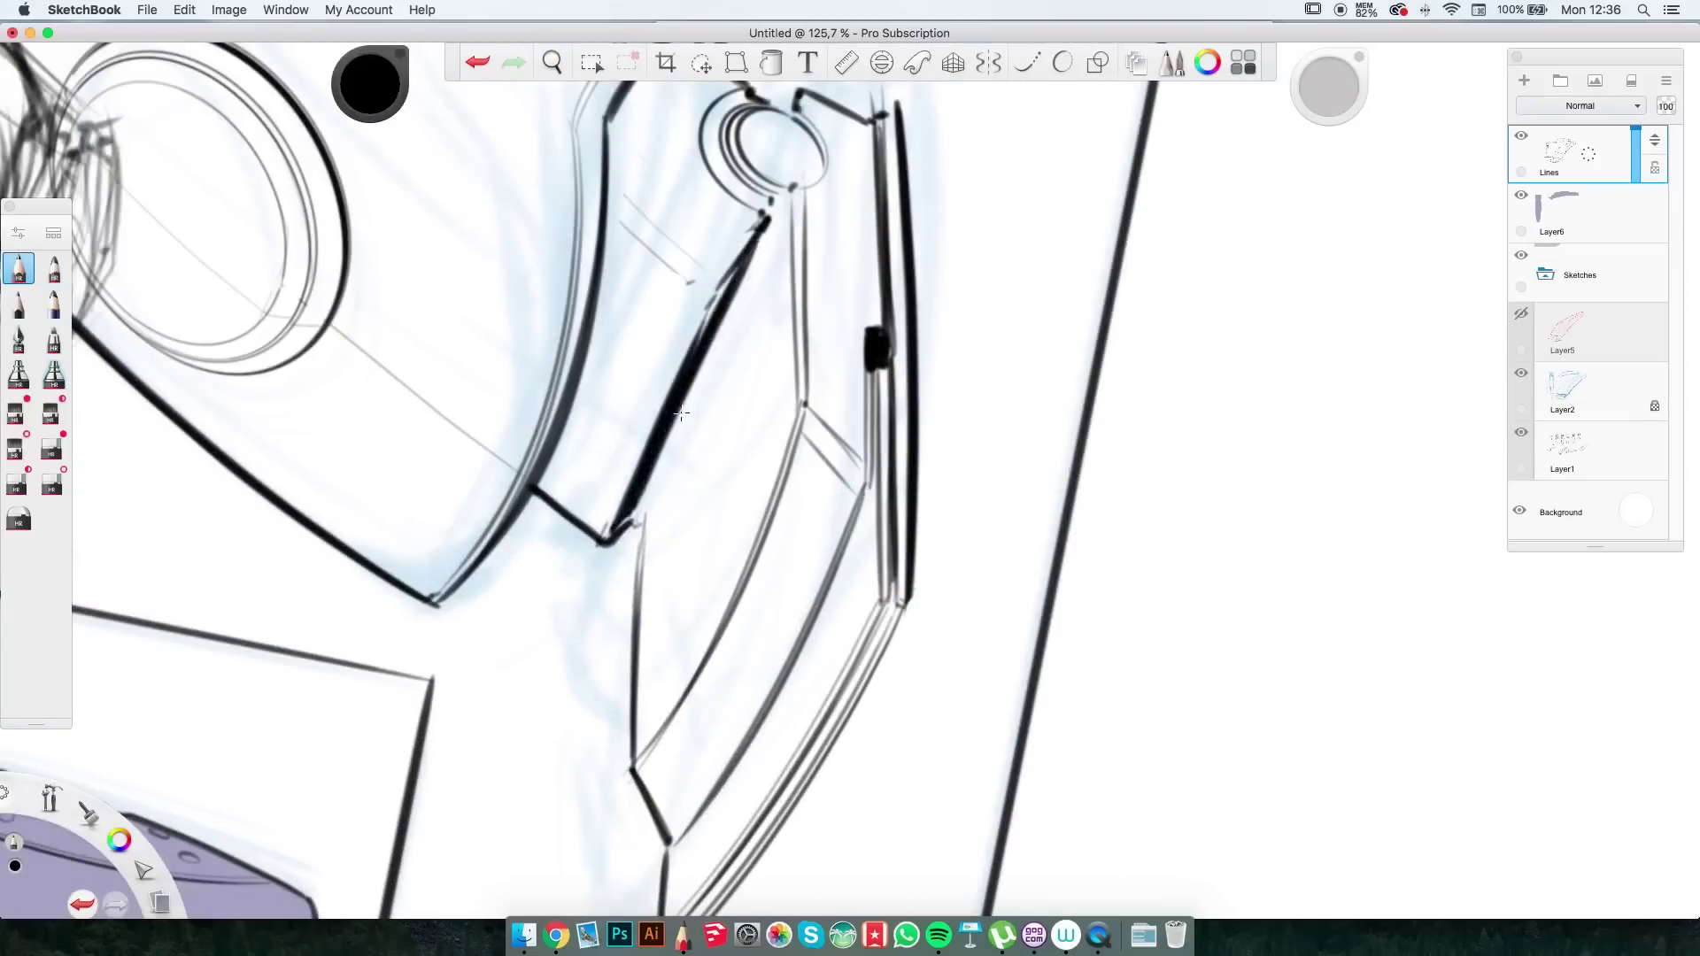
{"action": "left_click_drag", "start_coordinate": [633, 518], "coordinate": [763, 222]}
{"action": "scroll", "coordinate": [730, 456], "scroll_direction": "down", "scroll_amount": 6}
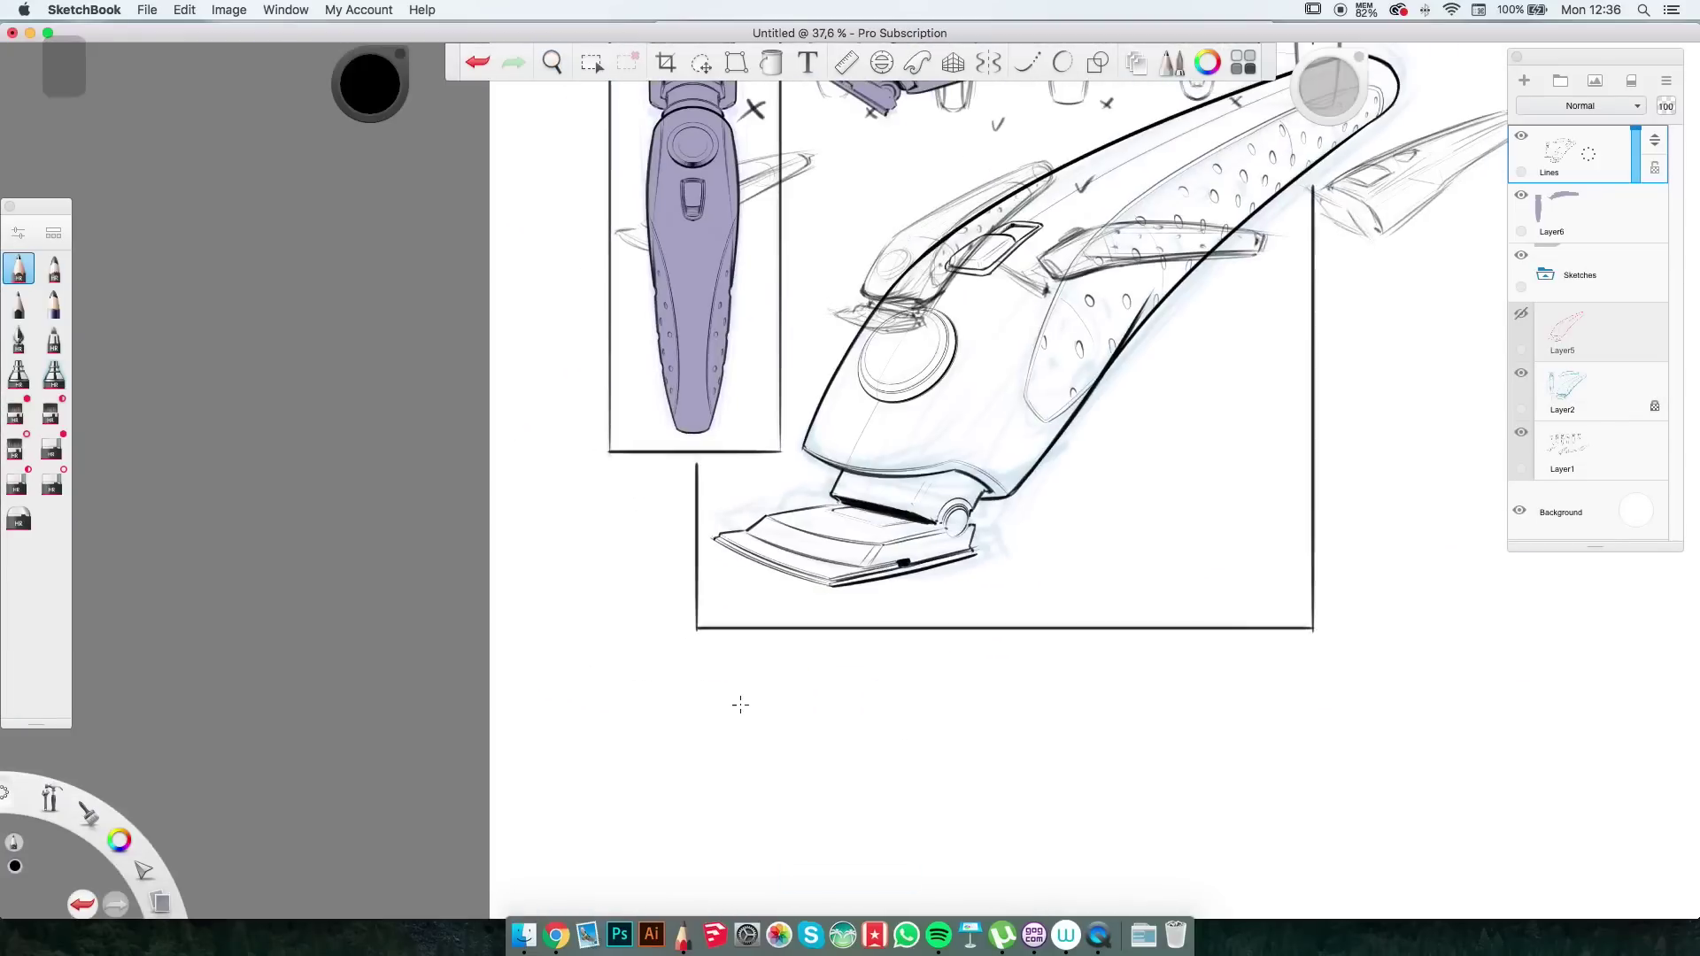
{"action": "left_click", "coordinate": [1521, 255]}
Paint violet along the main body's left, top and right edges.
{"action": "scroll", "coordinate": [421, 413], "scroll_direction": "up", "scroll_amount": 5}
{"action": "left_click_drag", "start_coordinate": [673, 478], "coordinate": [765, 429]}
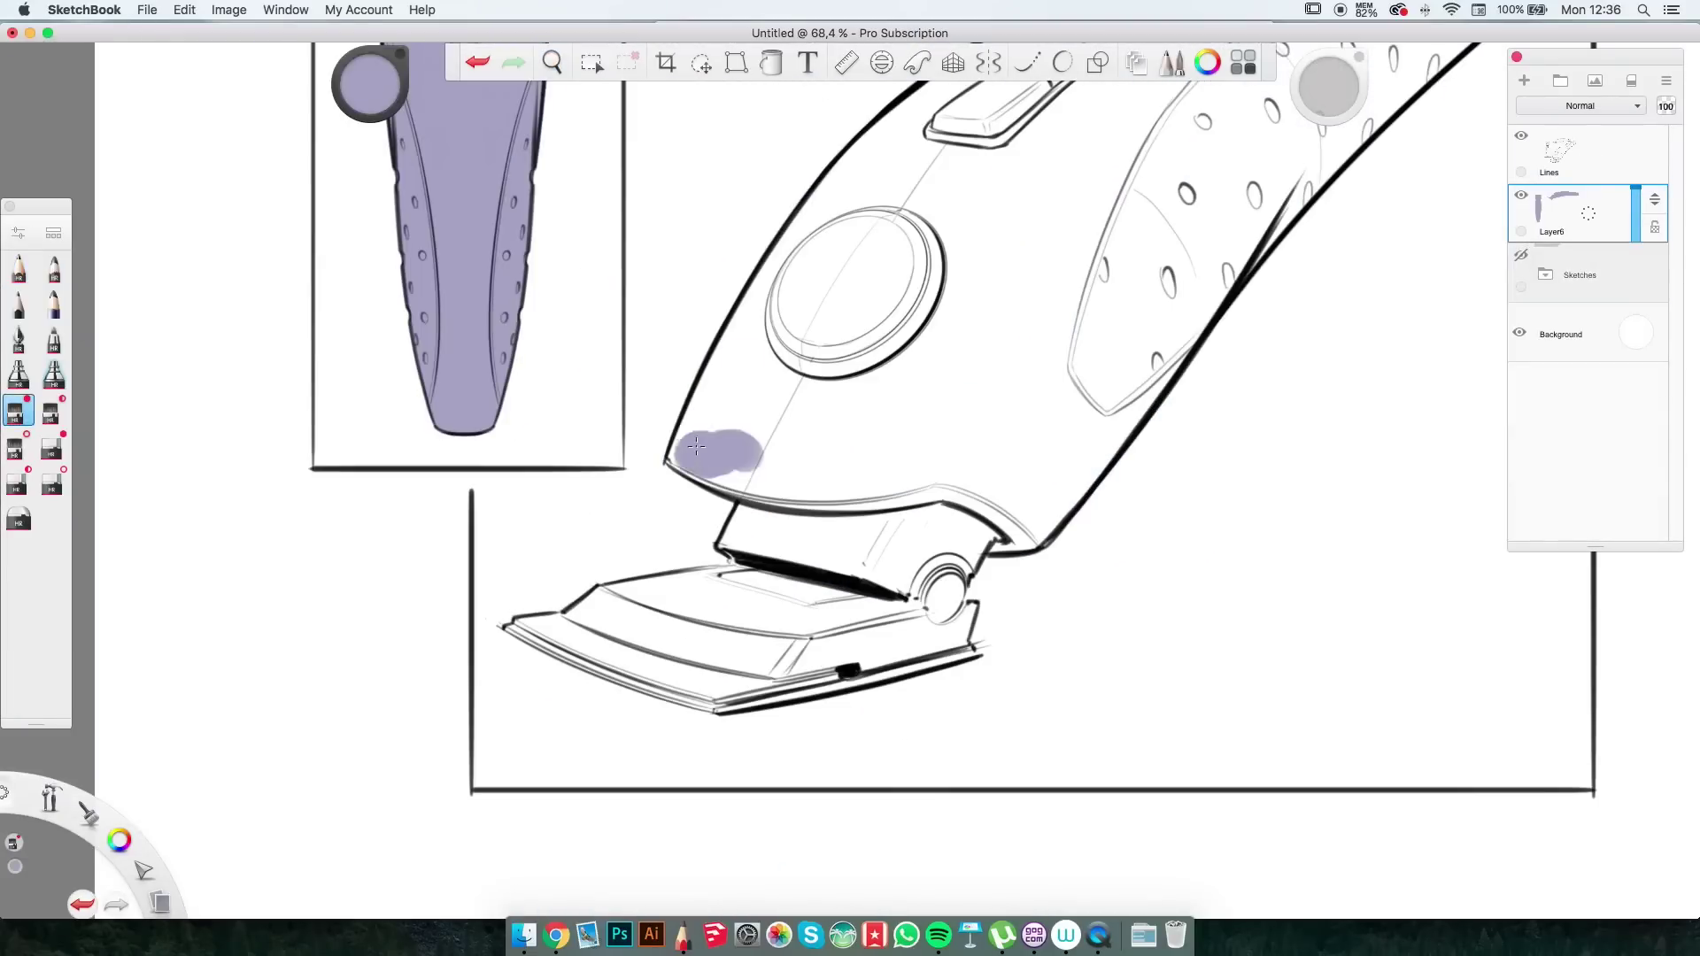
{"action": "scroll", "coordinate": [668, 474], "scroll_direction": "down", "scroll_amount": 2}
{"action": "mouse_move", "coordinate": [889, 133]}
{"action": "left_mouse_down"}
{"action": "mouse_move", "coordinate": [669, 474]}
{"action": "mouse_move", "coordinate": [1376, 119]}
{"action": "left_mouse_up"}
{"action": "scroll", "coordinate": [1239, 266], "scroll_direction": "up", "scroll_amount": 3}
{"action": "left_click_drag", "start_coordinate": [1240, 266], "coordinate": [1293, 230]}
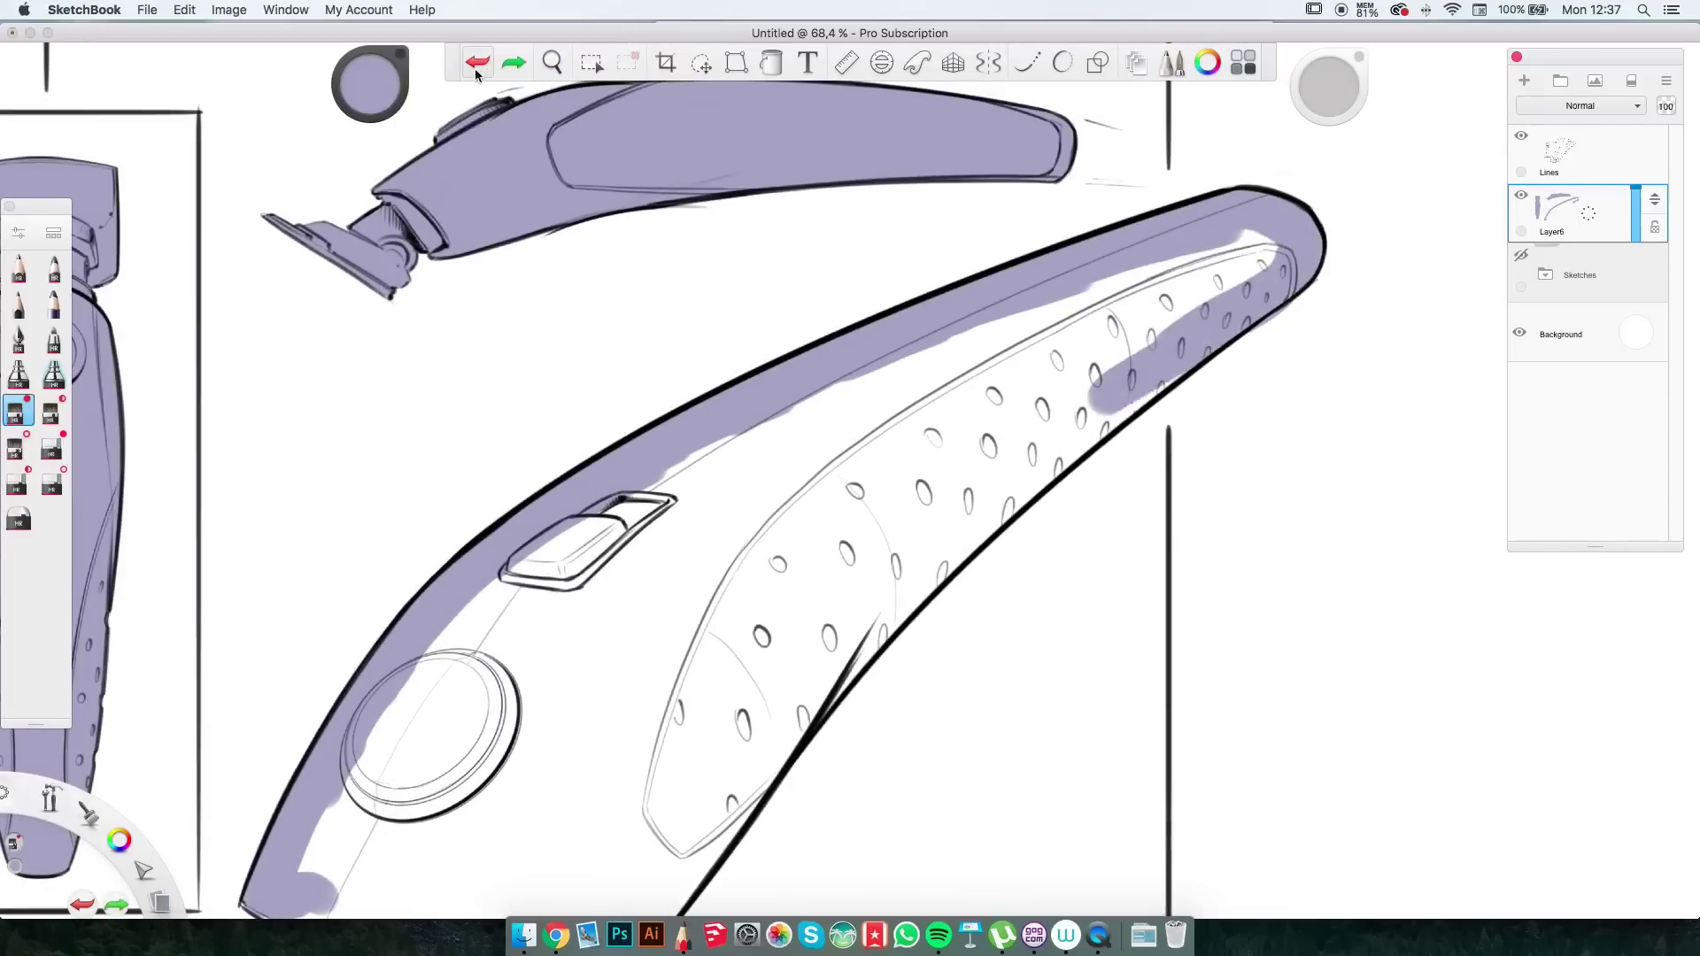
{"action": "scroll", "coordinate": [1180, 392], "scroll_direction": "down", "scroll_amount": 5}
{"action": "left_click_drag", "start_coordinate": [812, 350], "coordinate": [672, 531]}
Add violet around the hinge and a dark line along the base's bottom edge.
{"action": "scroll", "coordinate": [797, 367], "scroll_direction": "left", "scroll_amount": 2}
{"action": "mouse_move", "coordinate": [1054, 93]}
{"action": "left_mouse_down"}
{"action": "mouse_move", "coordinate": [796, 367]}
{"action": "mouse_move", "coordinate": [753, 483]}
{"action": "left_mouse_up"}
{"action": "left_click", "coordinate": [654, 454]}
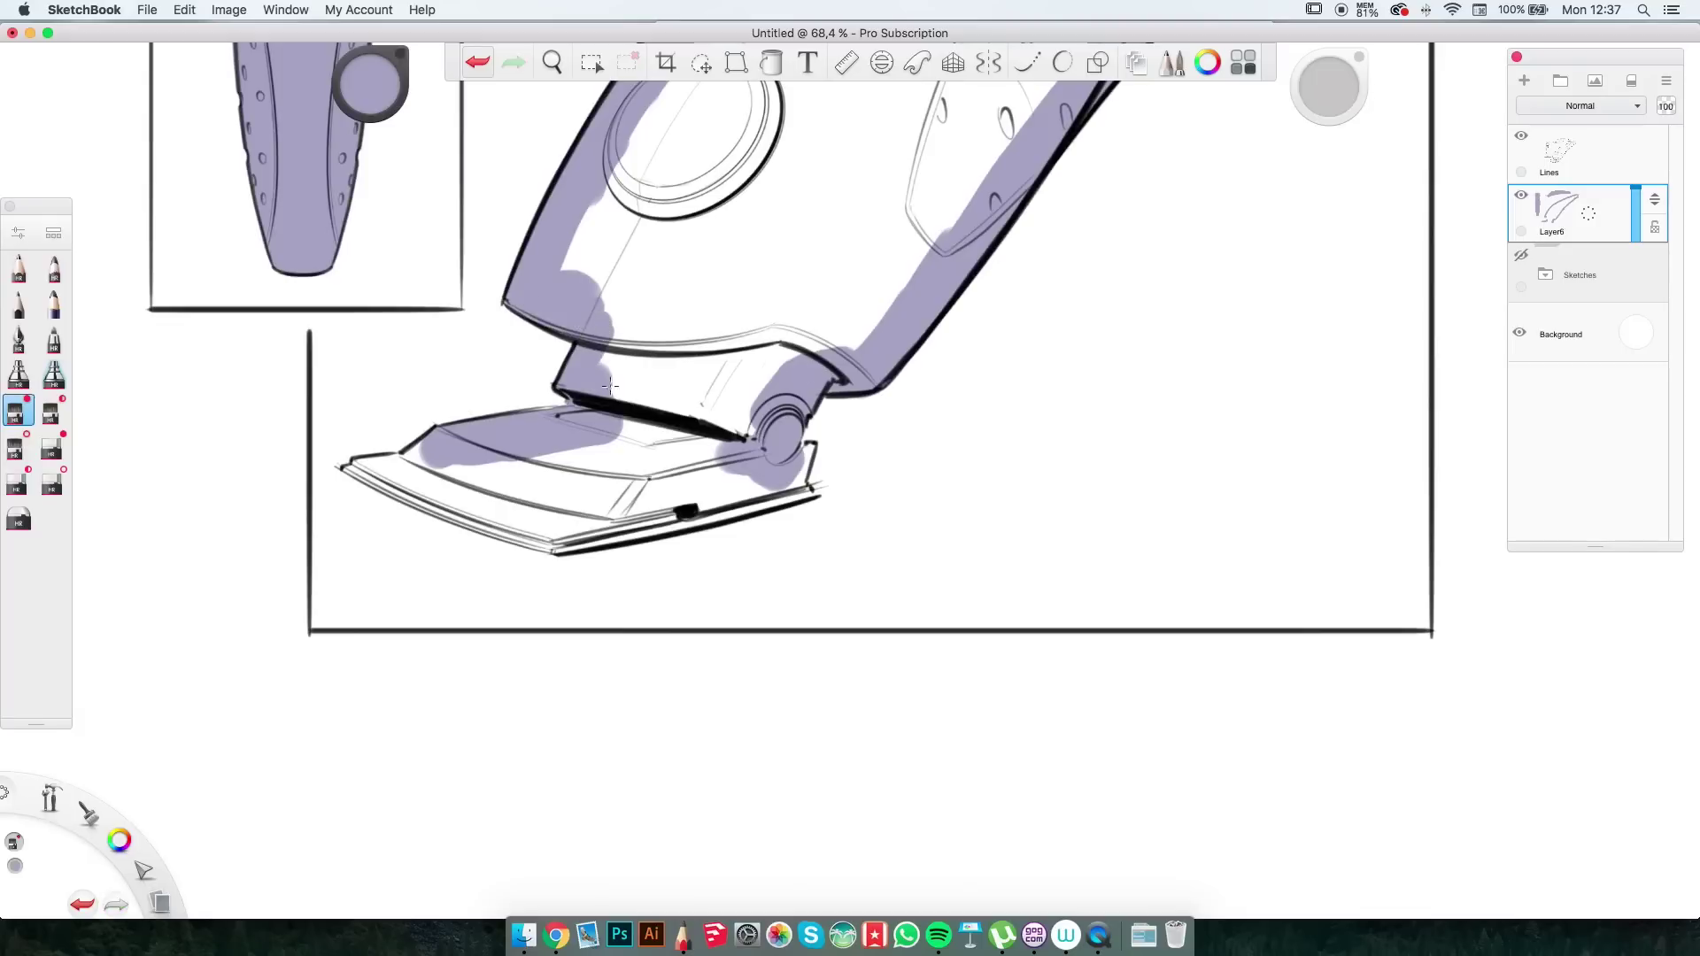
{"action": "left_click_drag", "start_coordinate": [757, 501], "coordinate": [637, 531]}
{"action": "scroll", "coordinate": [846, 478], "scroll_direction": "left", "scroll_amount": 5}
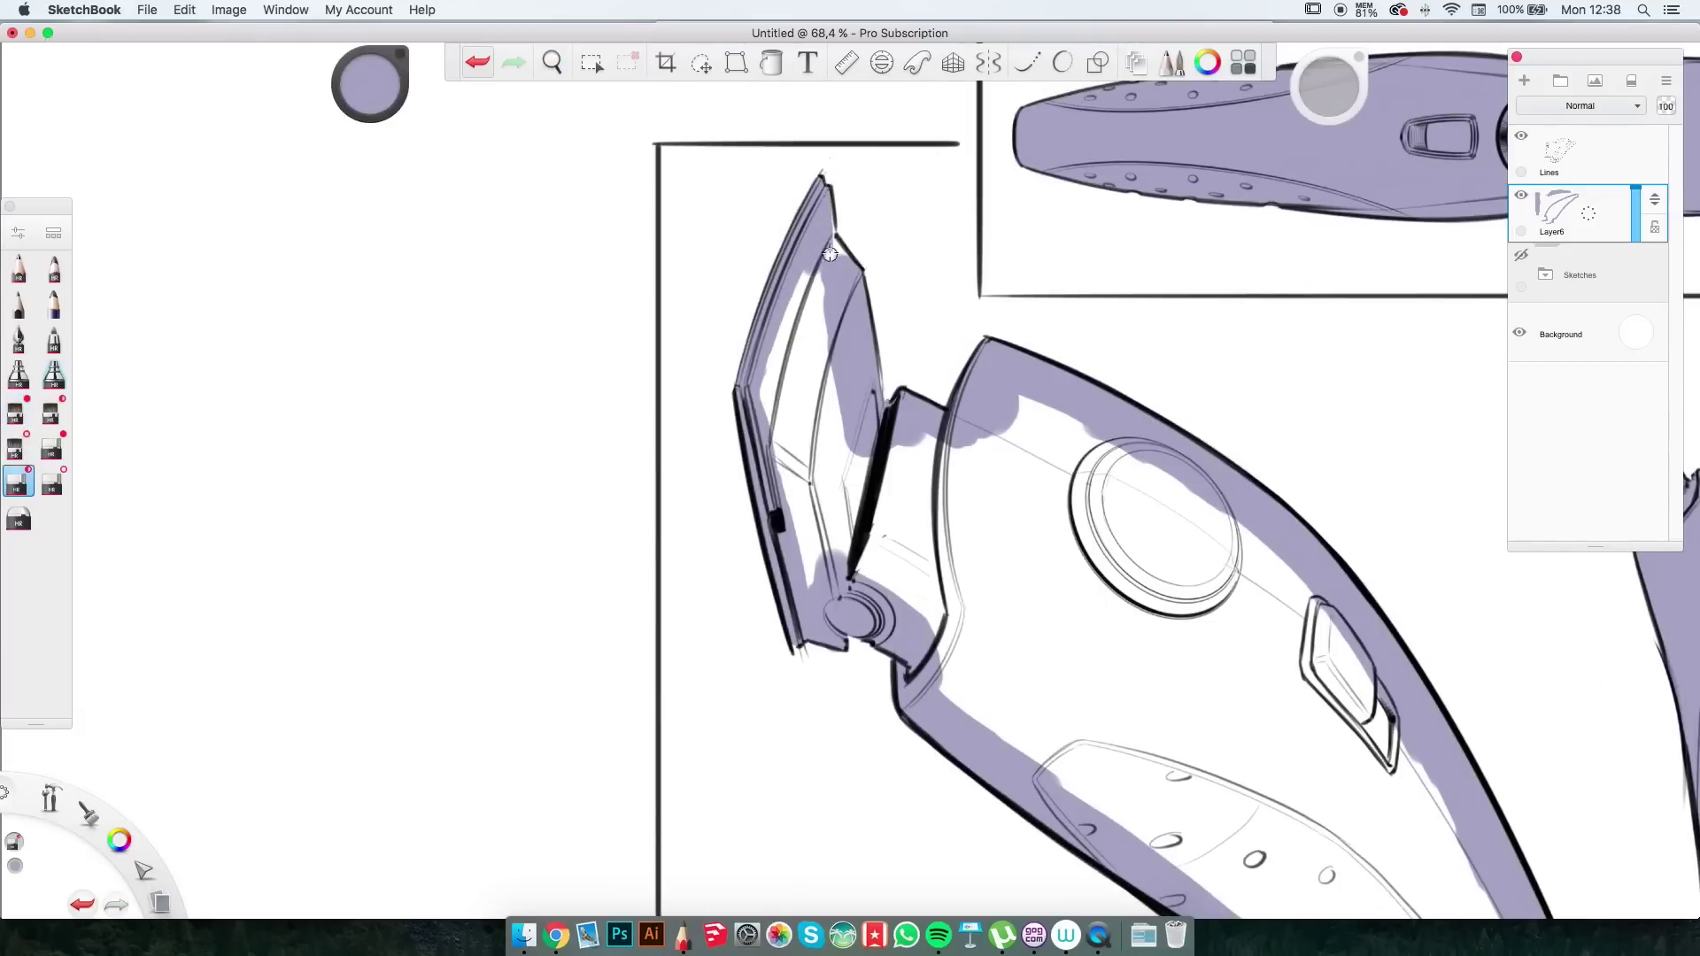
Fill the main view's blade head with violet and show the Lines layer again.
{"action": "left_click_drag", "start_coordinate": [830, 255], "coordinate": [801, 531]}
{"action": "left_click_drag", "start_coordinate": [885, 442], "coordinate": [824, 584]}
{"action": "scroll", "coordinate": [849, 475], "scroll_direction": "down", "scroll_amount": 5}
{"action": "scroll", "coordinate": [809, 554], "scroll_direction": "up", "scroll_amount": 5}
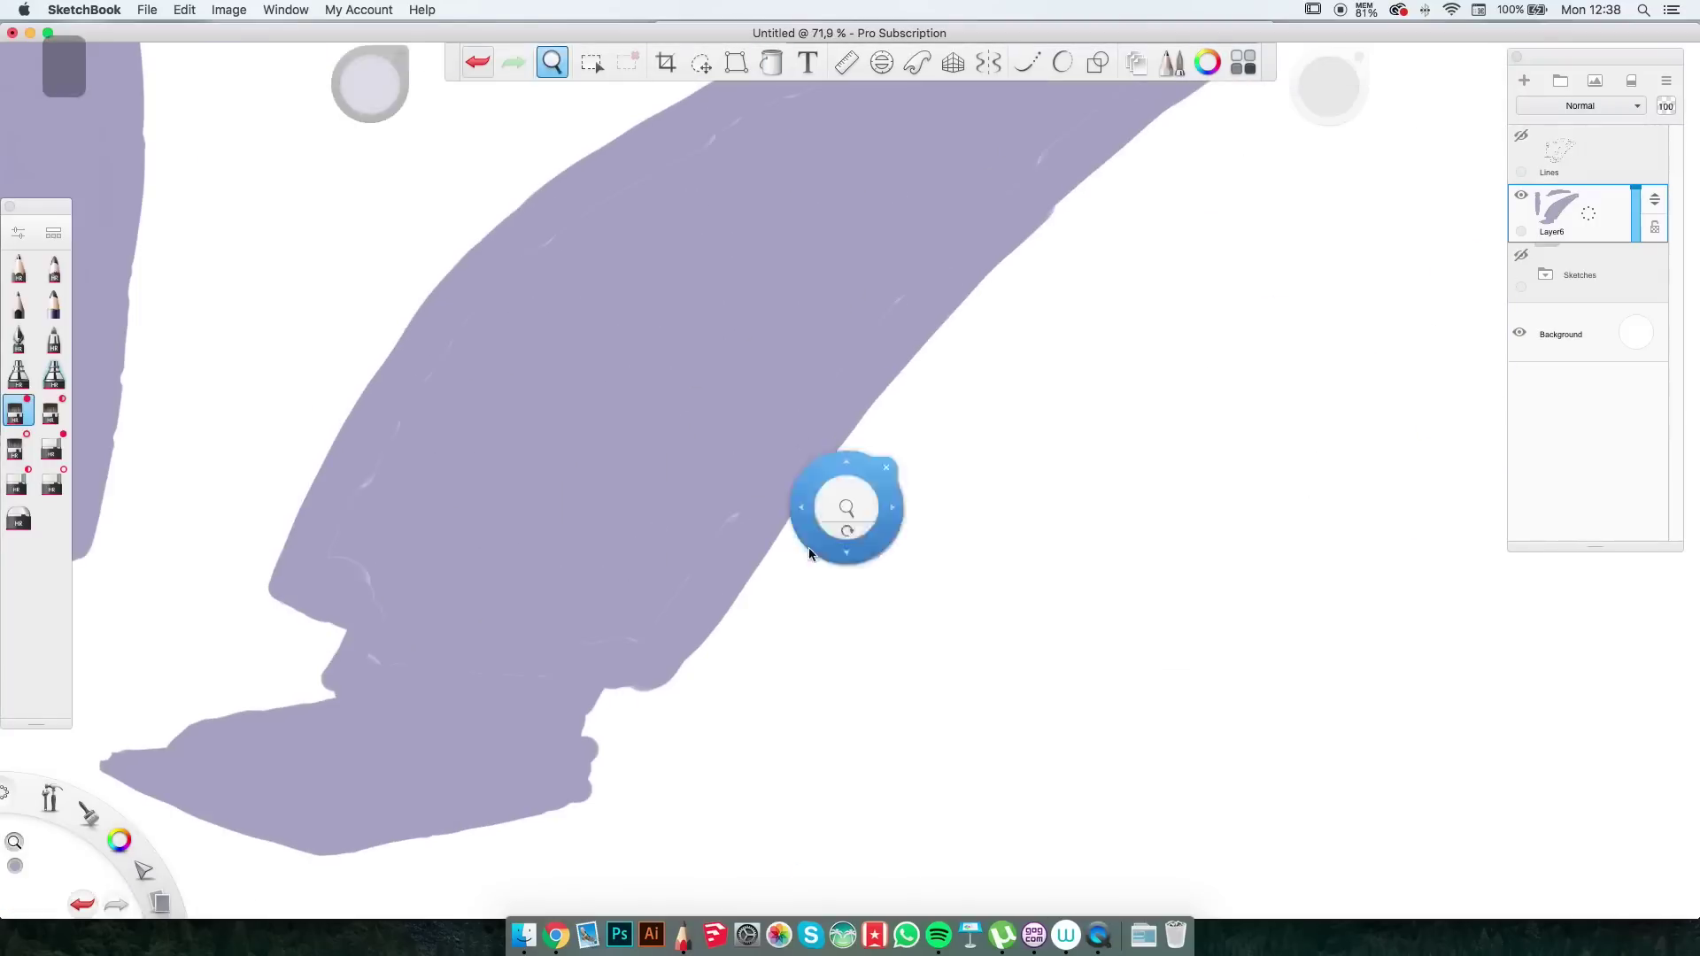
{"action": "scroll", "coordinate": [809, 553], "scroll_direction": "down", "scroll_amount": 5}
{"action": "left_click", "coordinate": [1521, 136]}
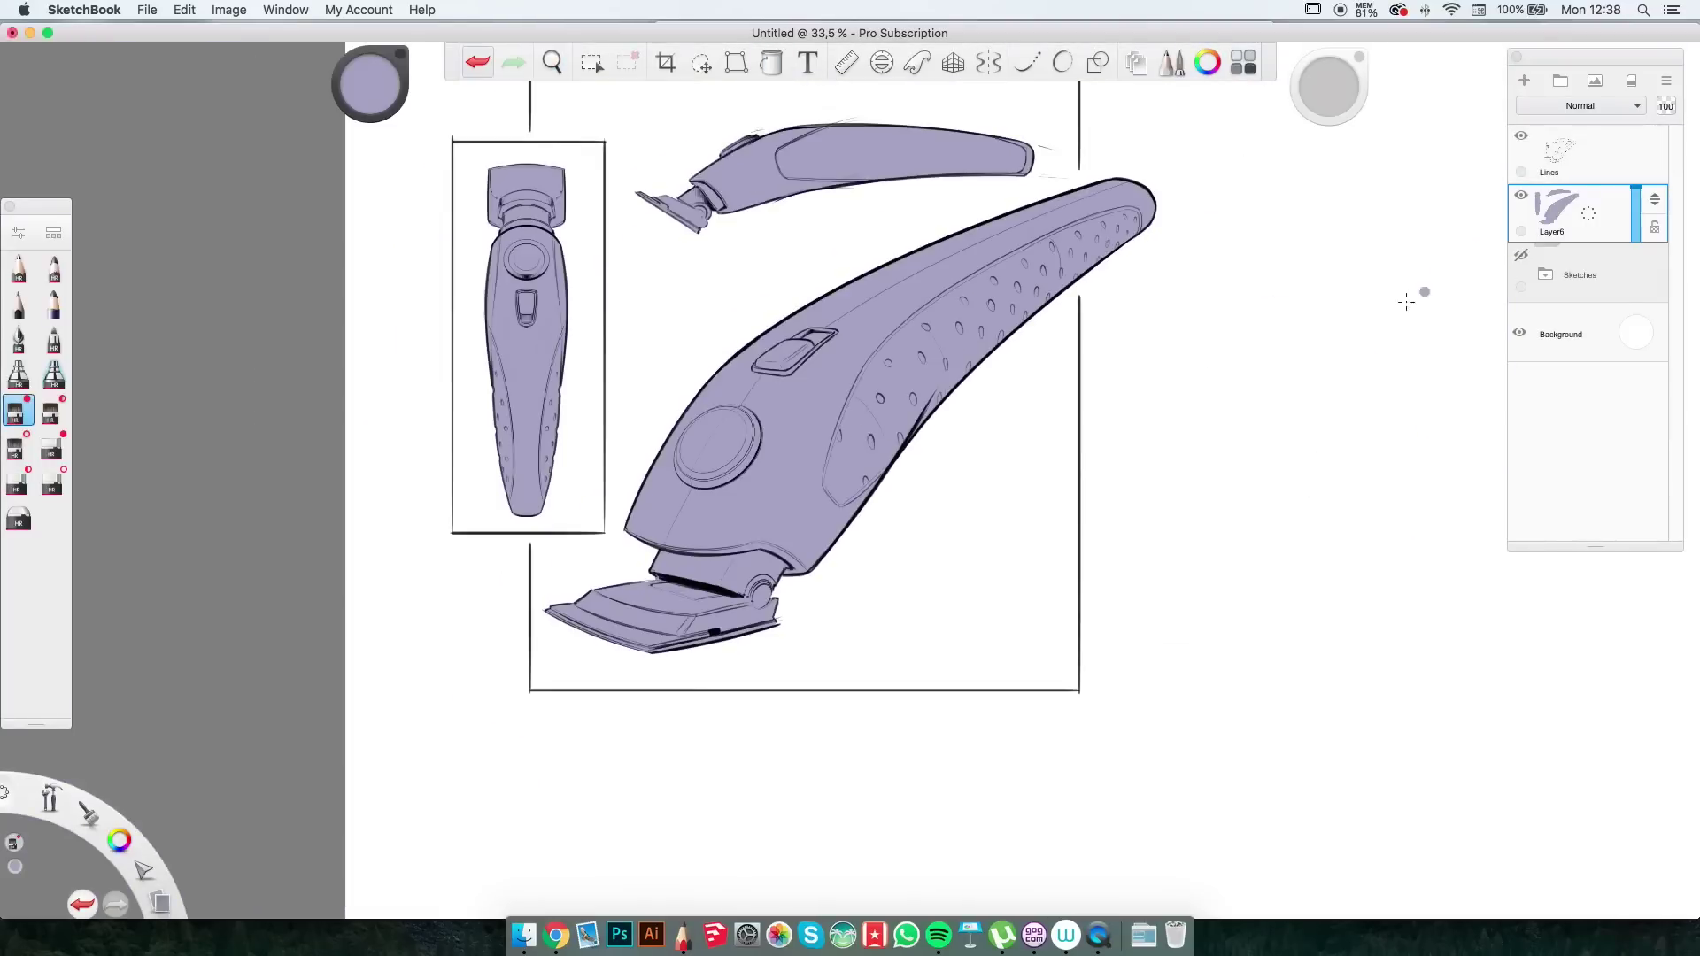
Sign the drawing in the frame's bottom-right corner with an underlined signature.
{"action": "scroll", "coordinate": [995, 714], "scroll_direction": "up", "scroll_amount": 1}
{"action": "scroll", "coordinate": [425, 435], "scroll_direction": "up", "scroll_amount": 10}
{"action": "left_click_drag", "start_coordinate": [835, 485], "coordinate": [1151, 350]}
{"action": "left_click_drag", "start_coordinate": [843, 447], "coordinate": [1208, 297]}
{"action": "left_click_drag", "start_coordinate": [881, 413], "coordinate": [1167, 261]}
{"action": "left_click_drag", "start_coordinate": [971, 385], "coordinate": [1027, 354]}
{"action": "left_click_drag", "start_coordinate": [1032, 345], "coordinate": [1161, 329]}
{"action": "left_click_drag", "start_coordinate": [877, 423], "coordinate": [1211, 274]}
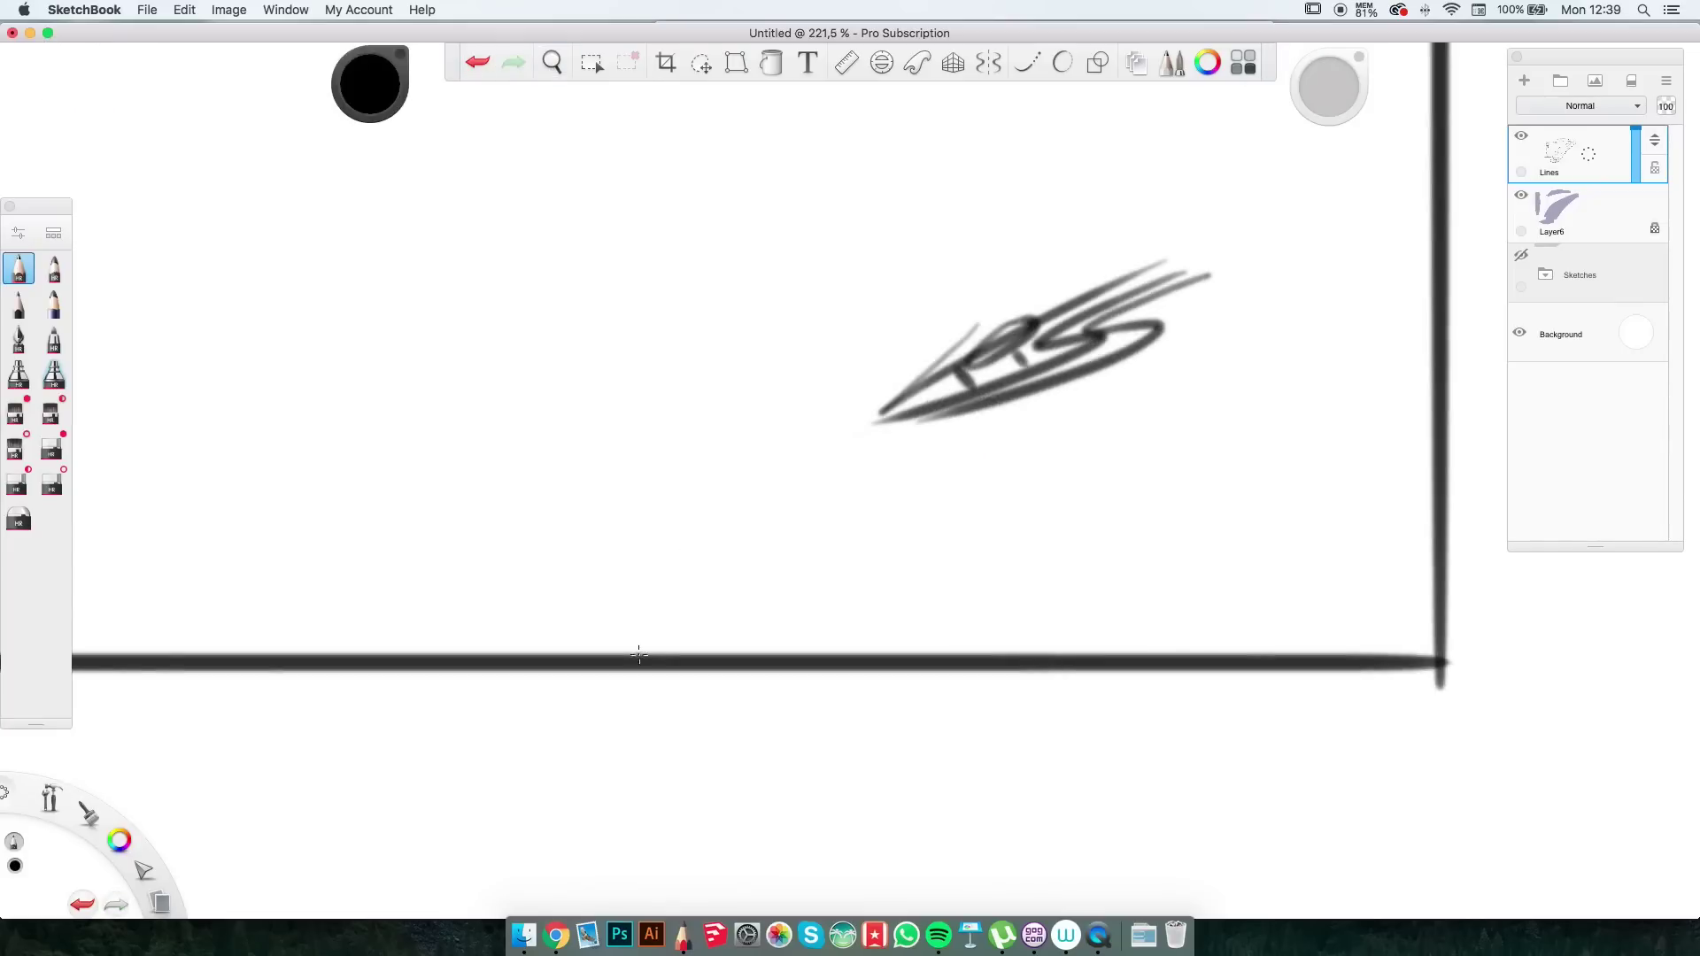
{"action": "scroll", "coordinate": [1158, 400], "scroll_direction": "down", "scroll_amount": 10}
{"action": "left_click", "coordinate": [1593, 212]}
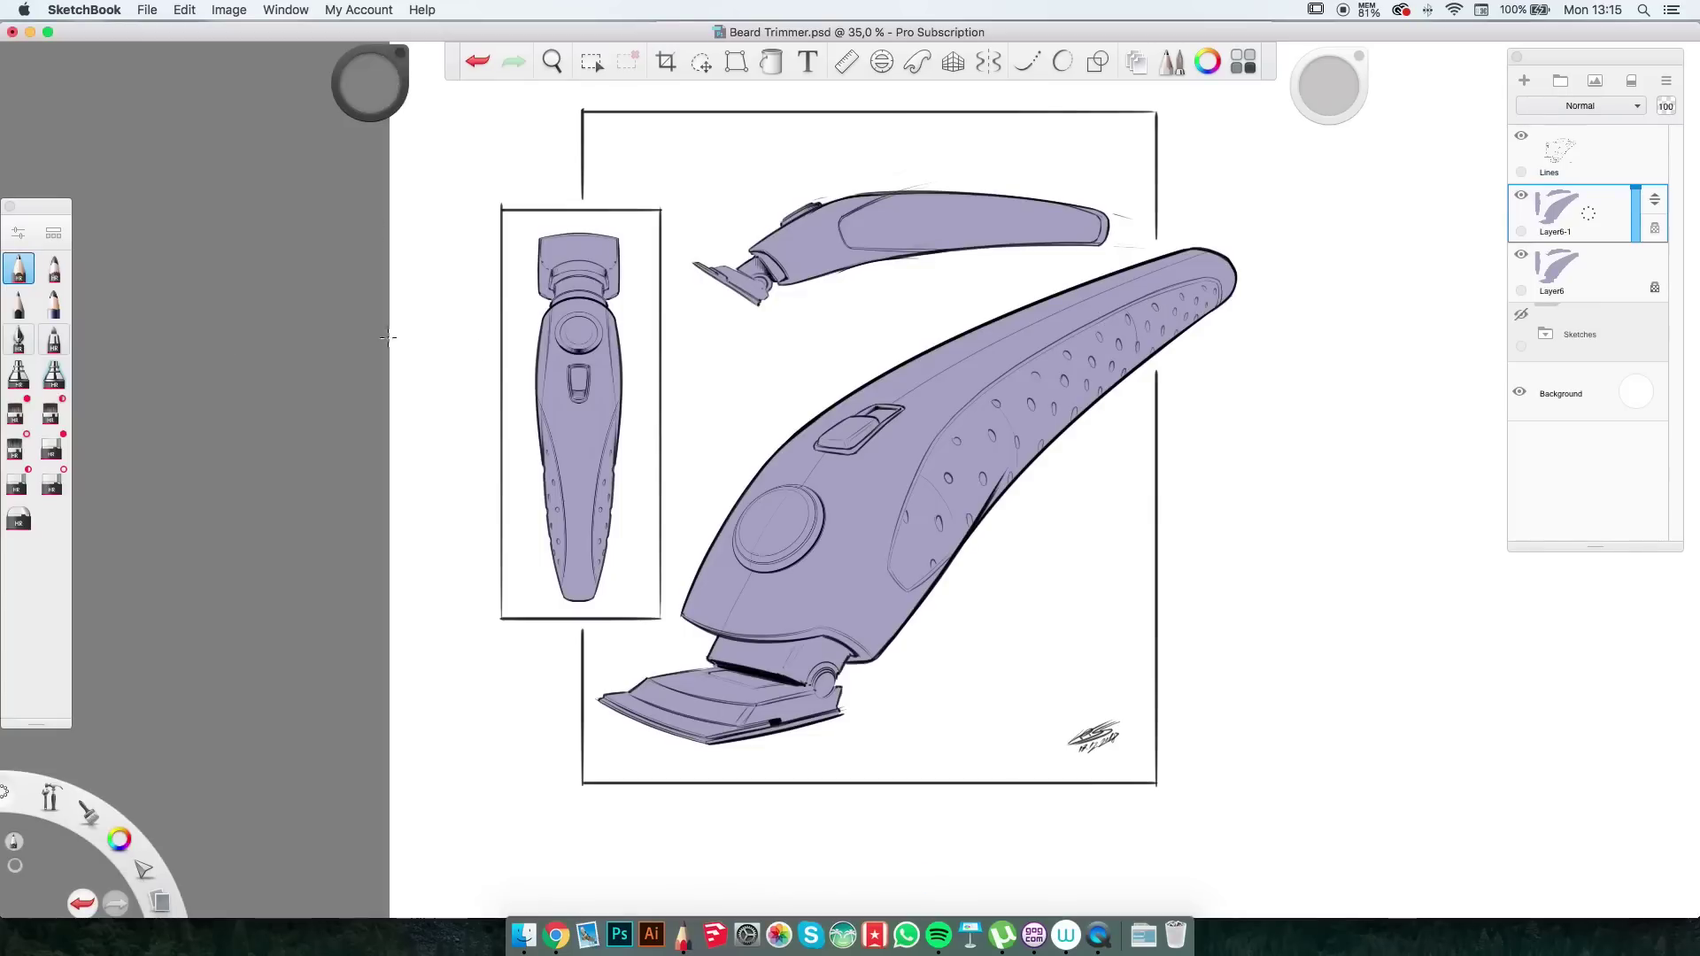
Recolour the violet fills grey across all three views, undoing and redoing the shading to compare.
{"action": "left_click", "coordinate": [580, 332]}
{"action": "left_click", "coordinate": [876, 497]}
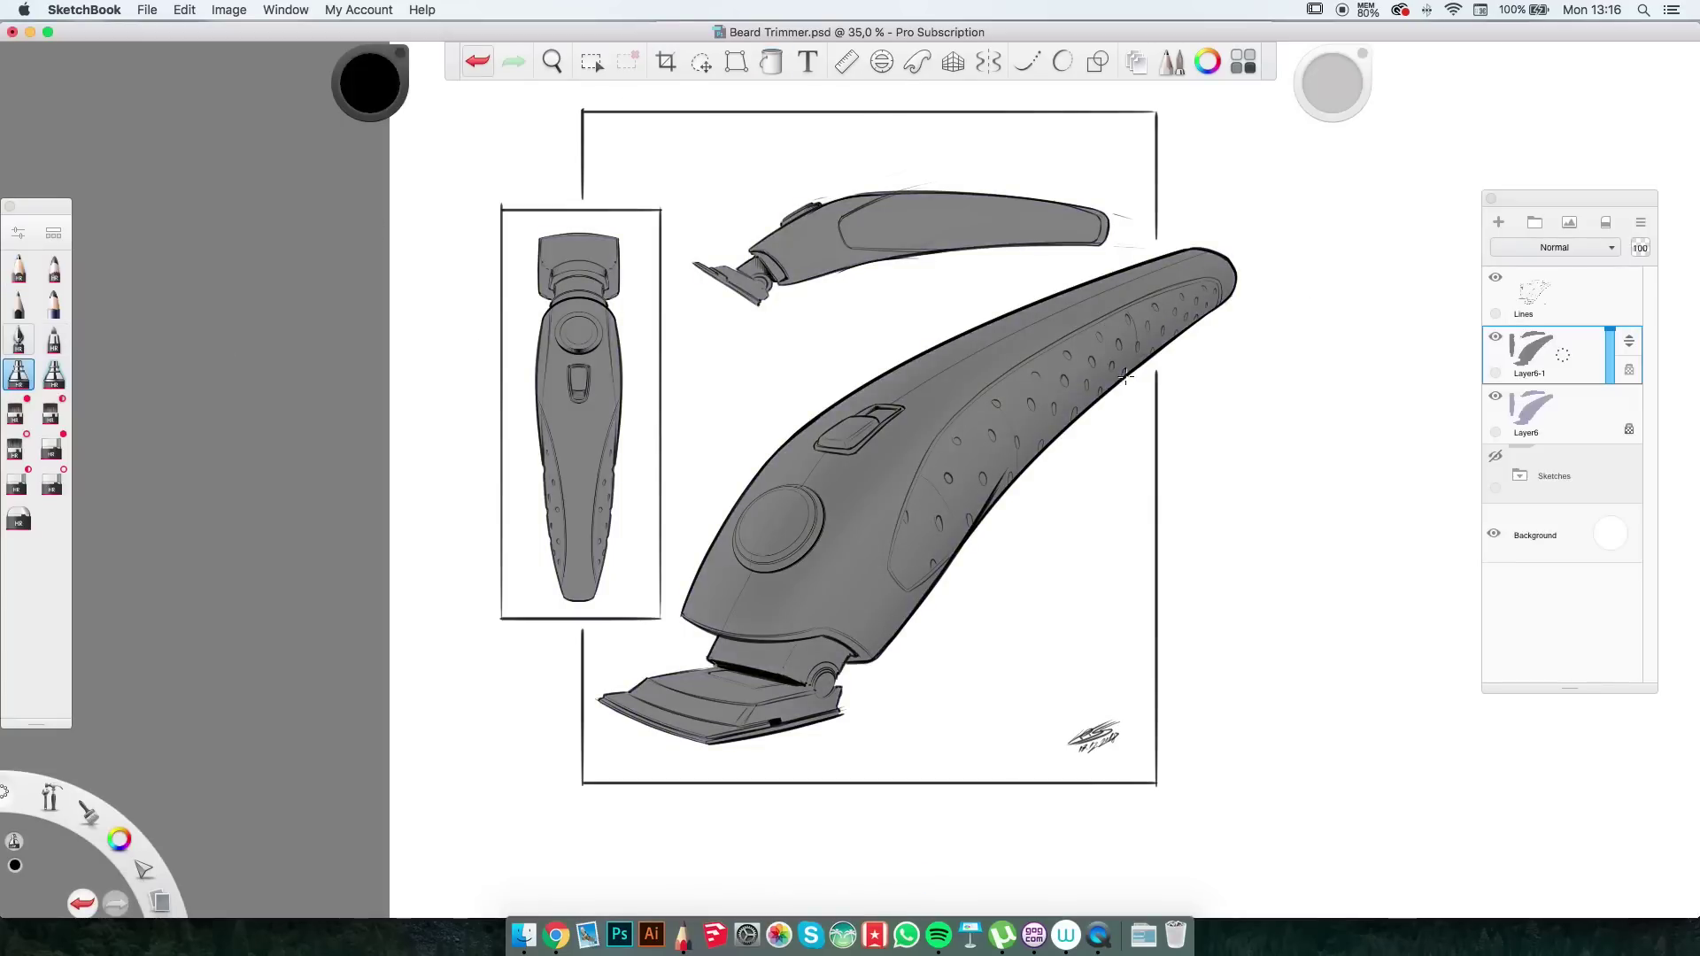
{"action": "key", "text": "super+z"}
{"action": "key", "text": "super+shift+z"}
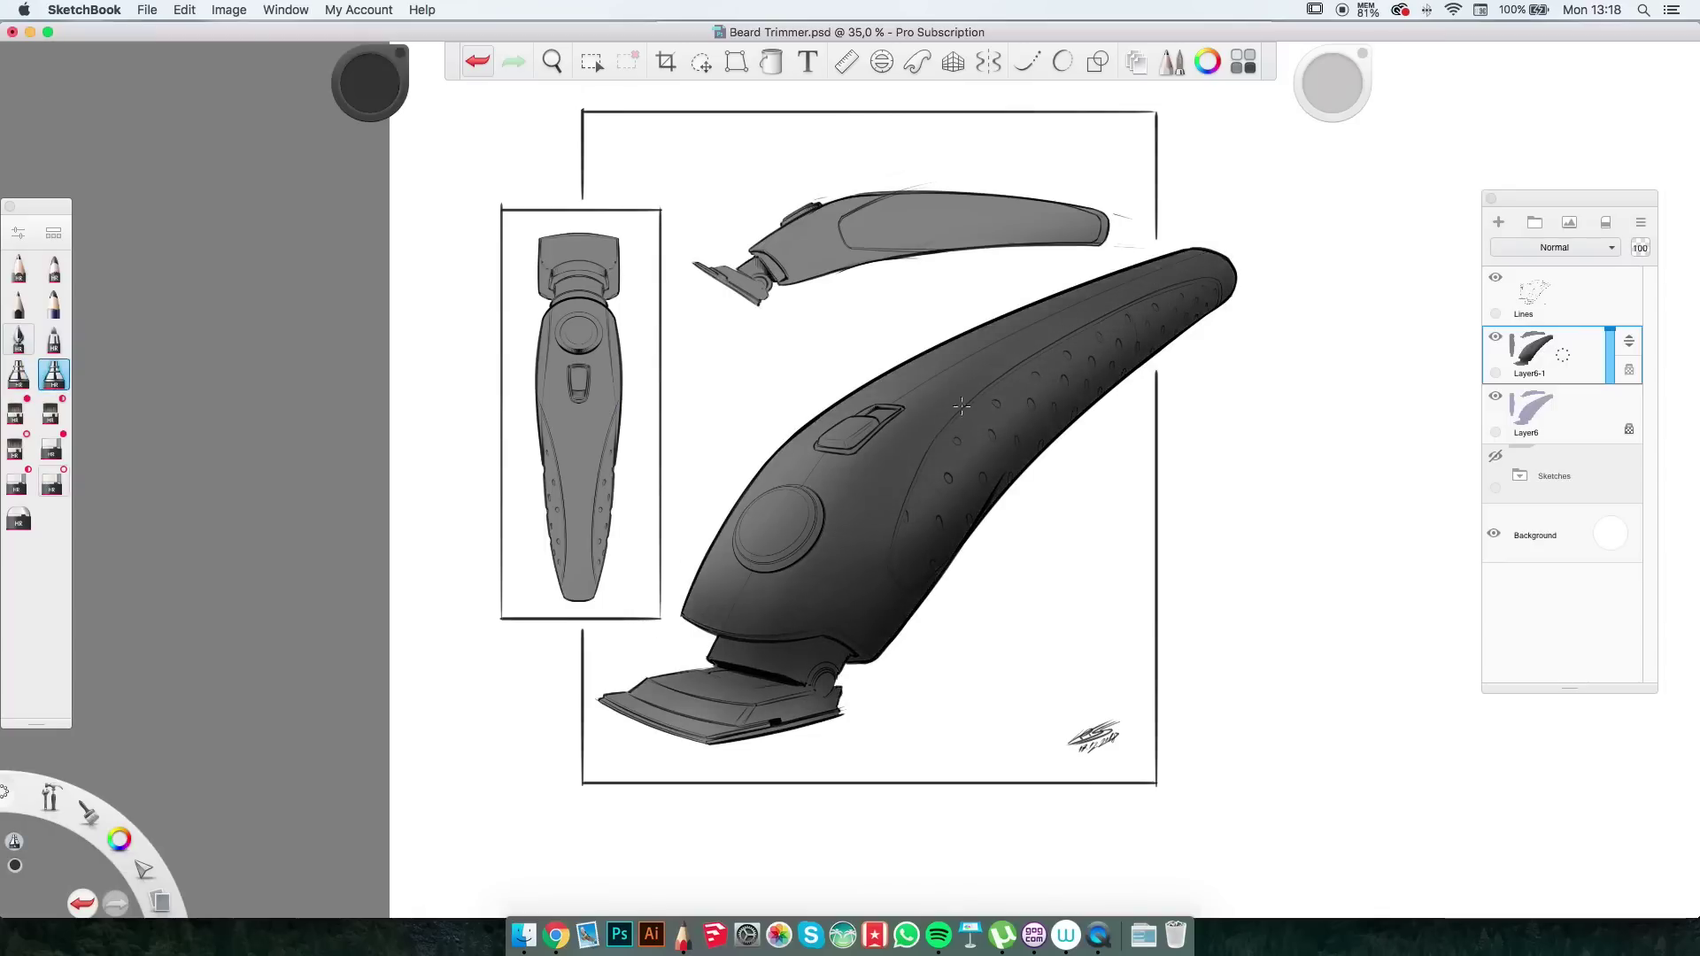
{"action": "scroll", "coordinate": [669, 592], "scroll_direction": "up", "scroll_amount": 2}
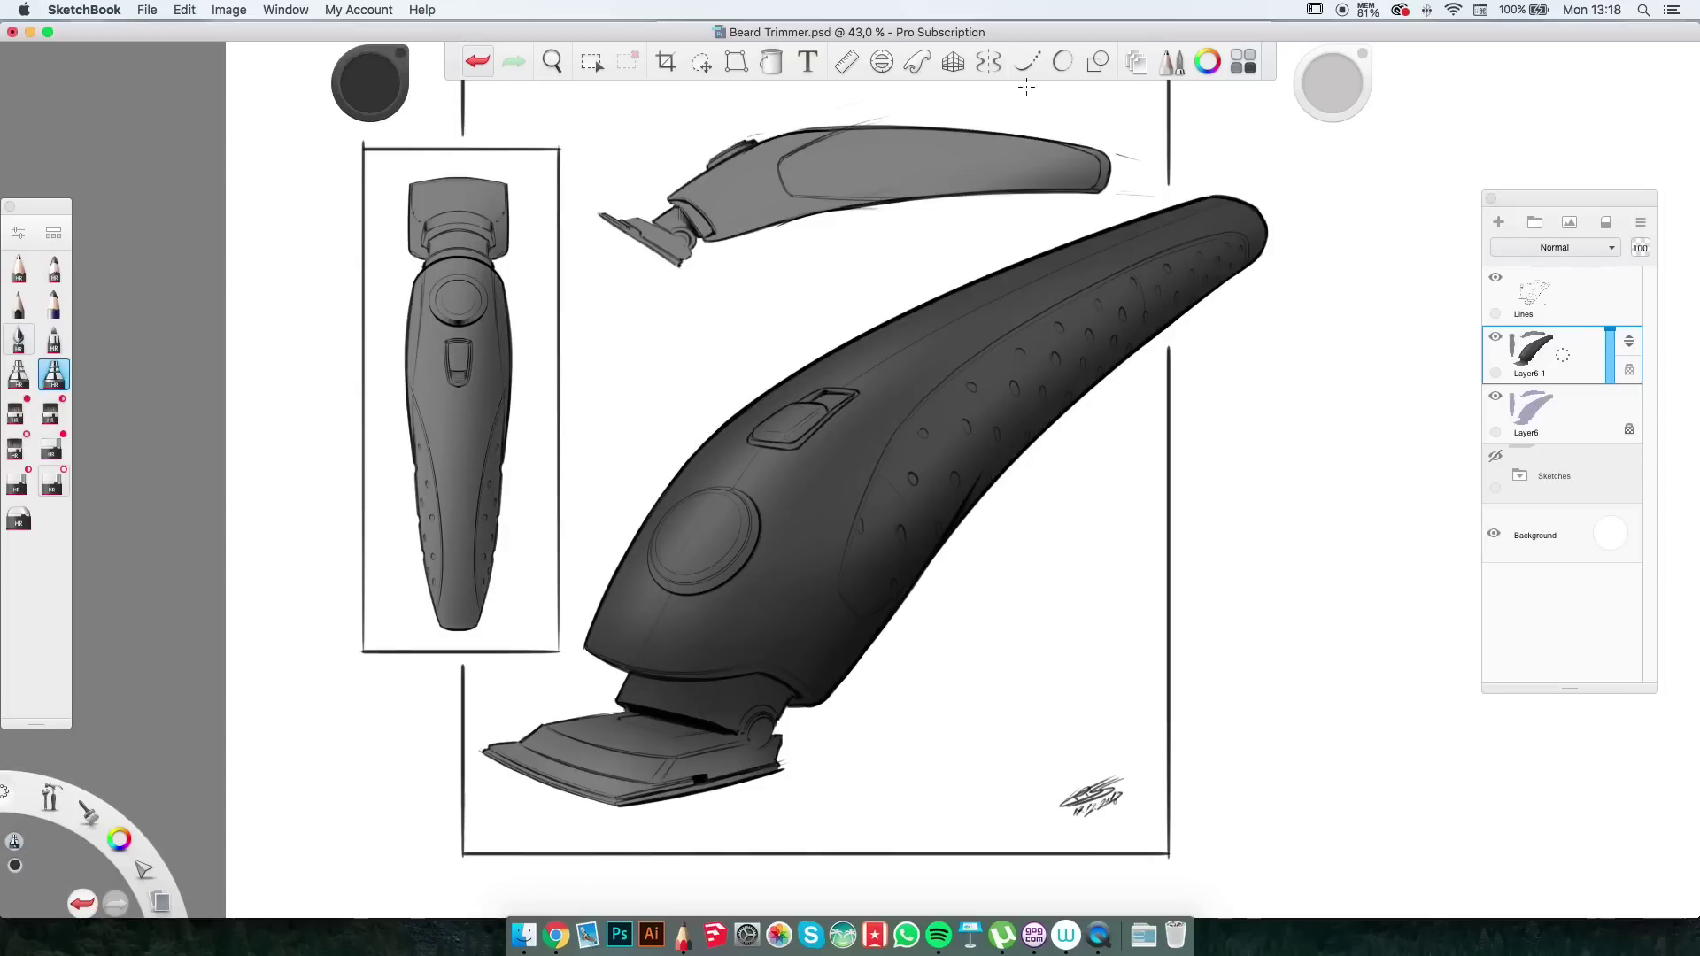
Lasso a band on the main body and paint a lighter highlight inside it.
{"action": "key", "text": "m"}
{"action": "left_click_drag", "start_coordinate": [770, 638], "coordinate": [821, 532]}
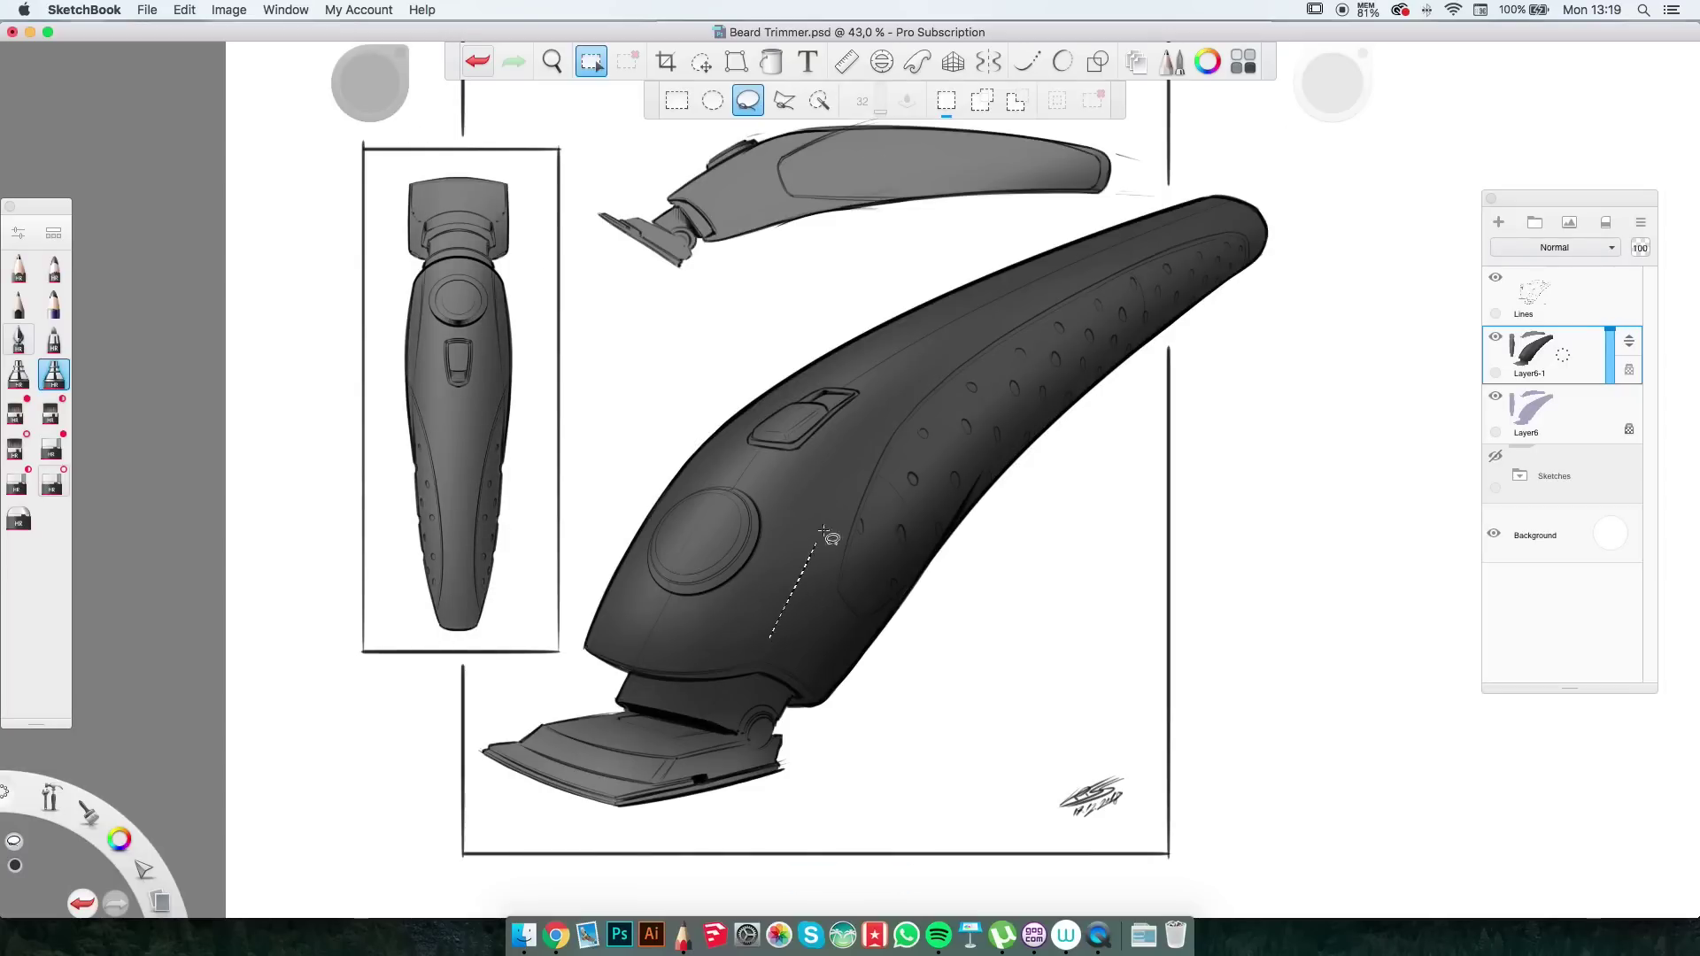
{"action": "left_click_drag", "start_coordinate": [793, 657], "coordinate": [793, 657]}
{"action": "key", "text": "s"}
{"action": "key", "text": "e"}
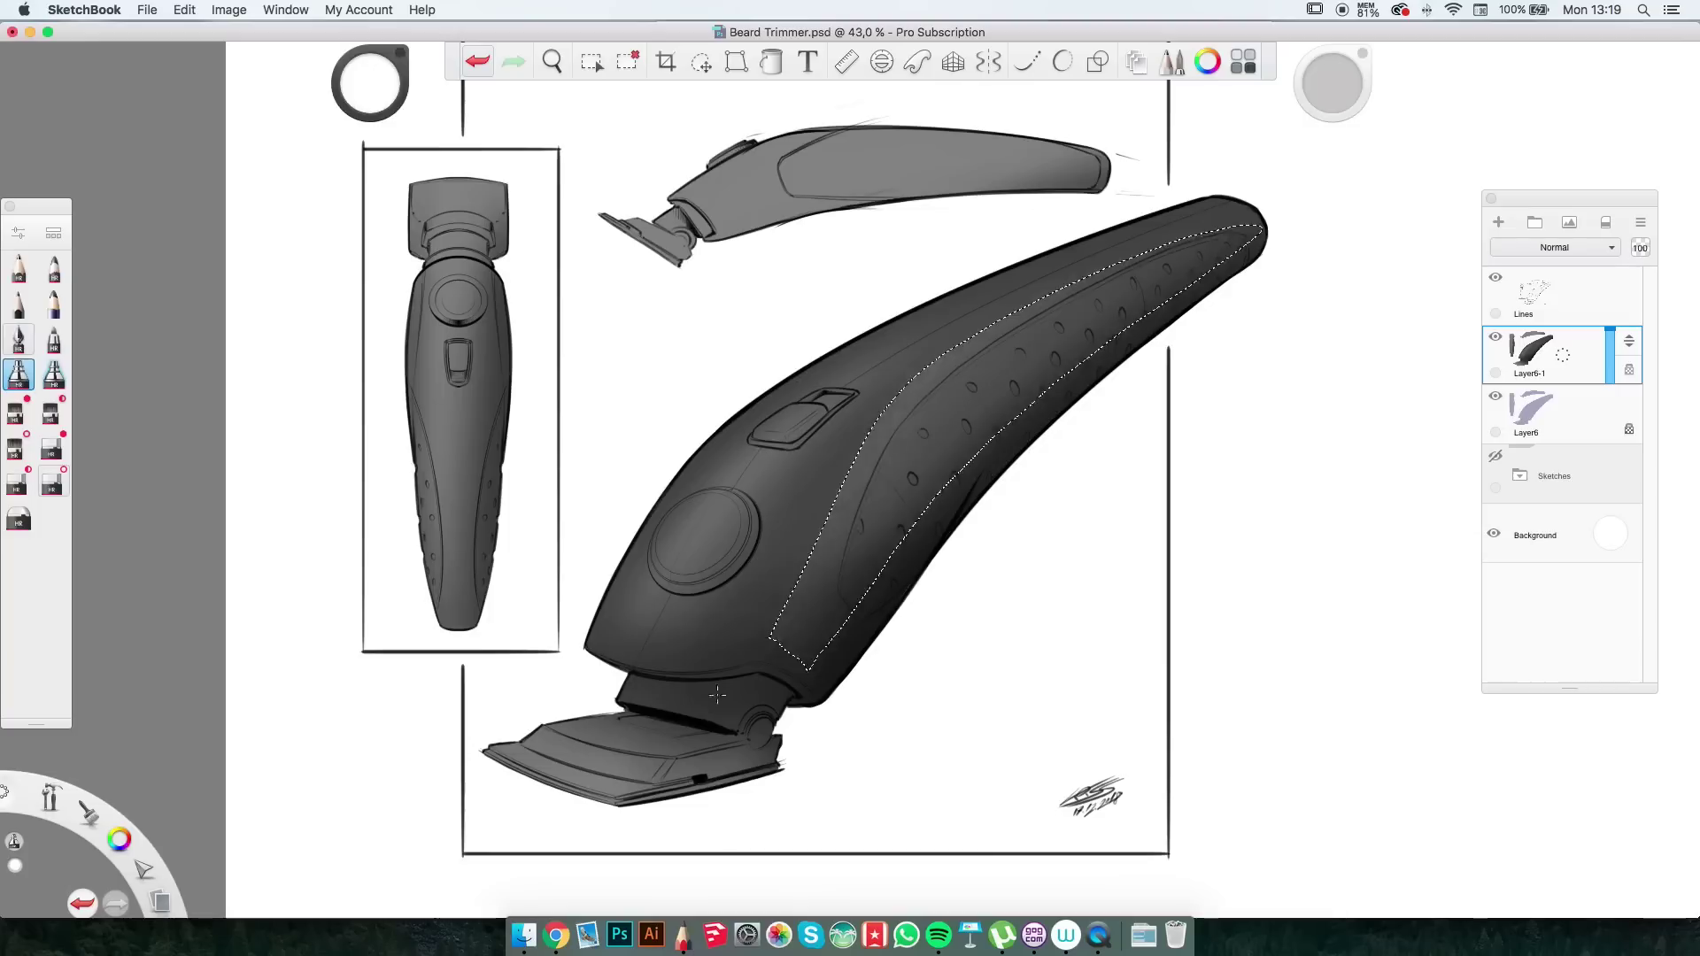
{"action": "left_click_drag", "start_coordinate": [787, 569], "coordinate": [1168, 257]}
{"action": "scroll", "coordinate": [1089, 425], "scroll_direction": "up", "scroll_amount": 5}
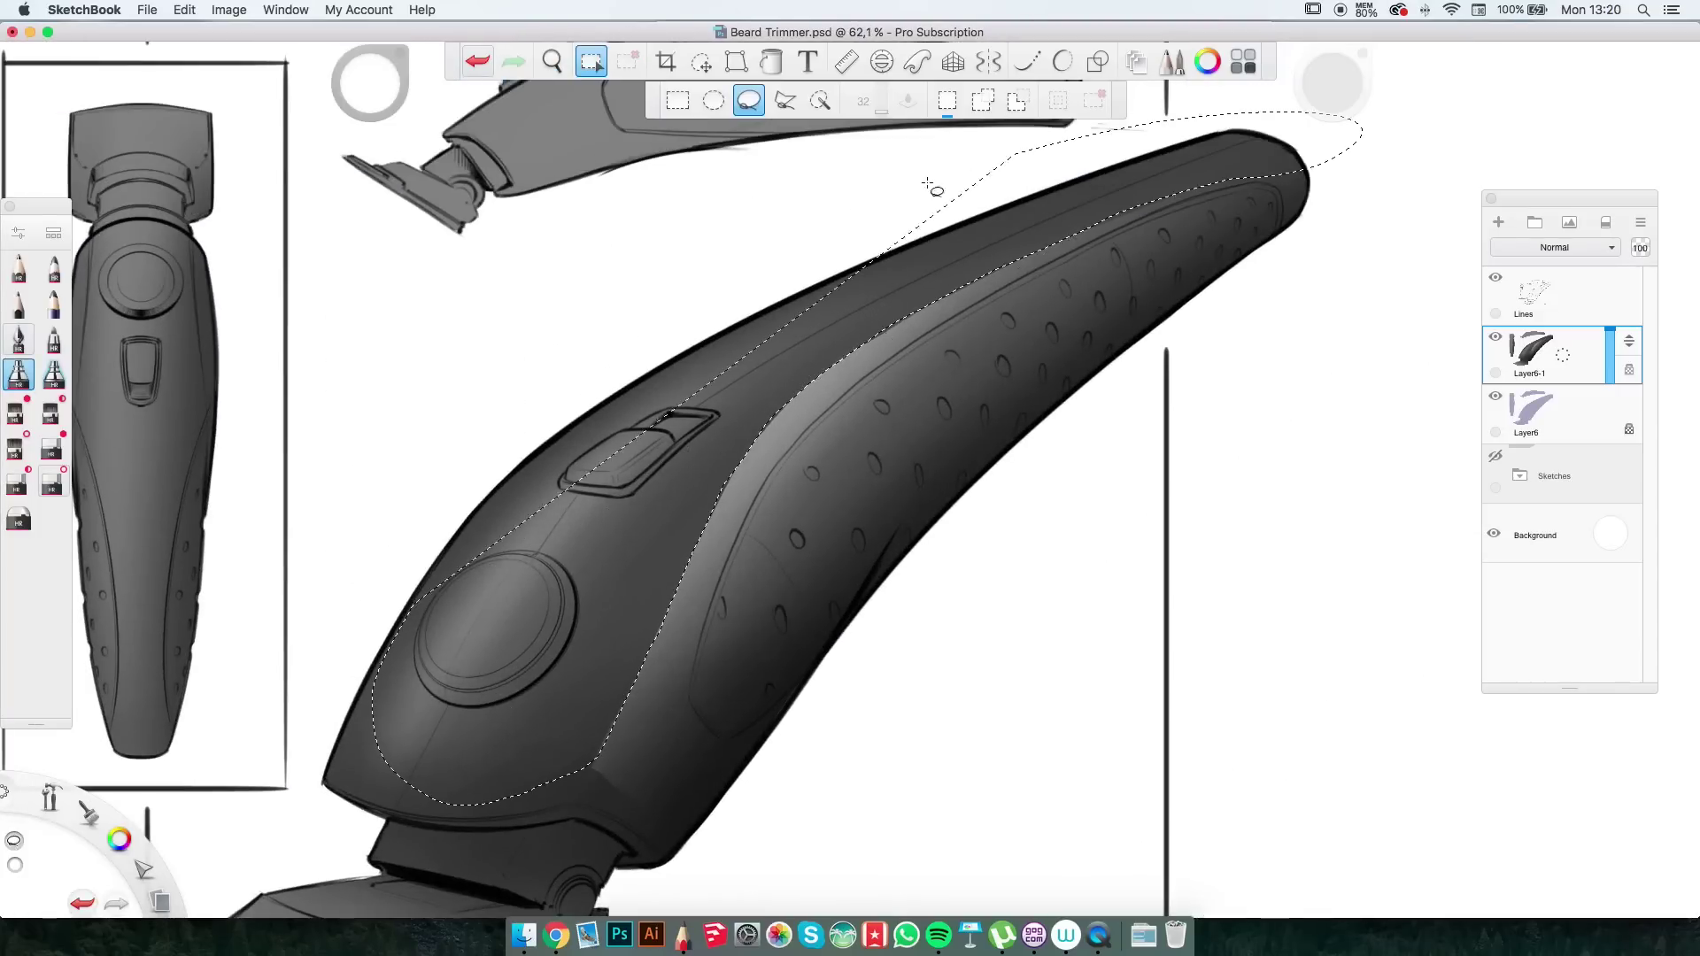
Select larger areas of the trimmer body, then zoom out to see more of the drawing.
{"action": "left_click_drag", "start_coordinate": [931, 189], "coordinate": [527, 454]}
{"action": "key", "text": "e"}
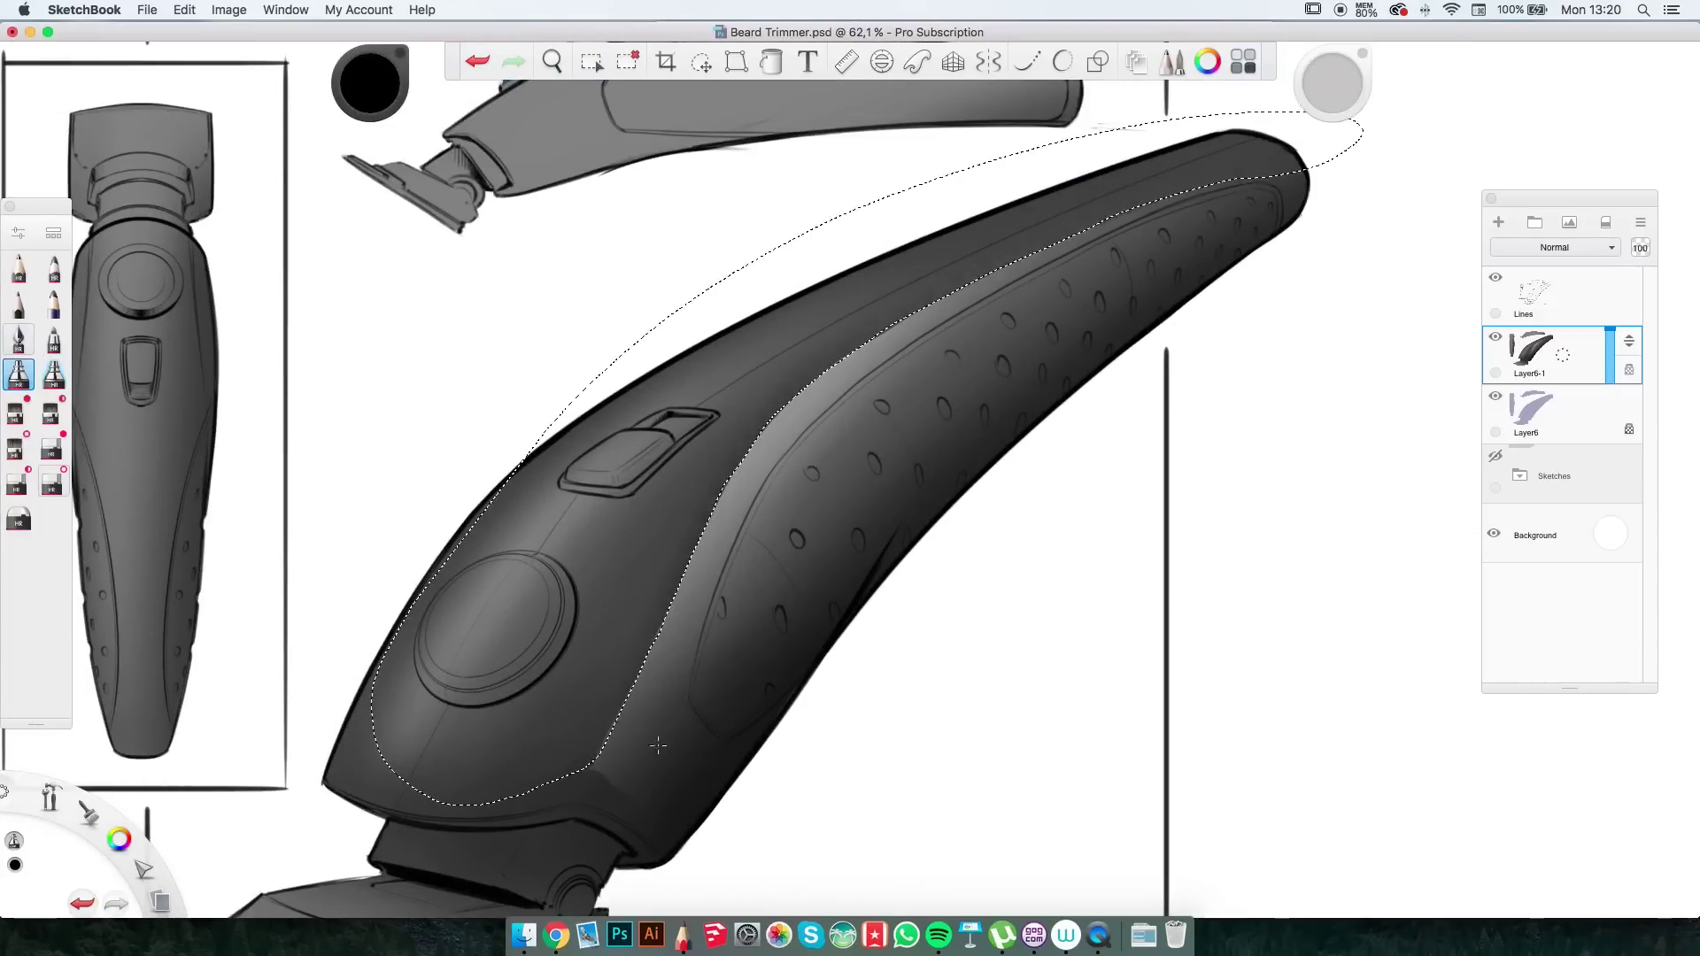
{"action": "scroll", "coordinate": [658, 747], "scroll_direction": "down", "scroll_amount": 5}
{"action": "mouse_move", "coordinate": [1182, 325]}
{"action": "left_mouse_down"}
{"action": "mouse_move", "coordinate": [910, 671]}
{"action": "mouse_move", "coordinate": [885, 380]}
{"action": "left_mouse_up"}
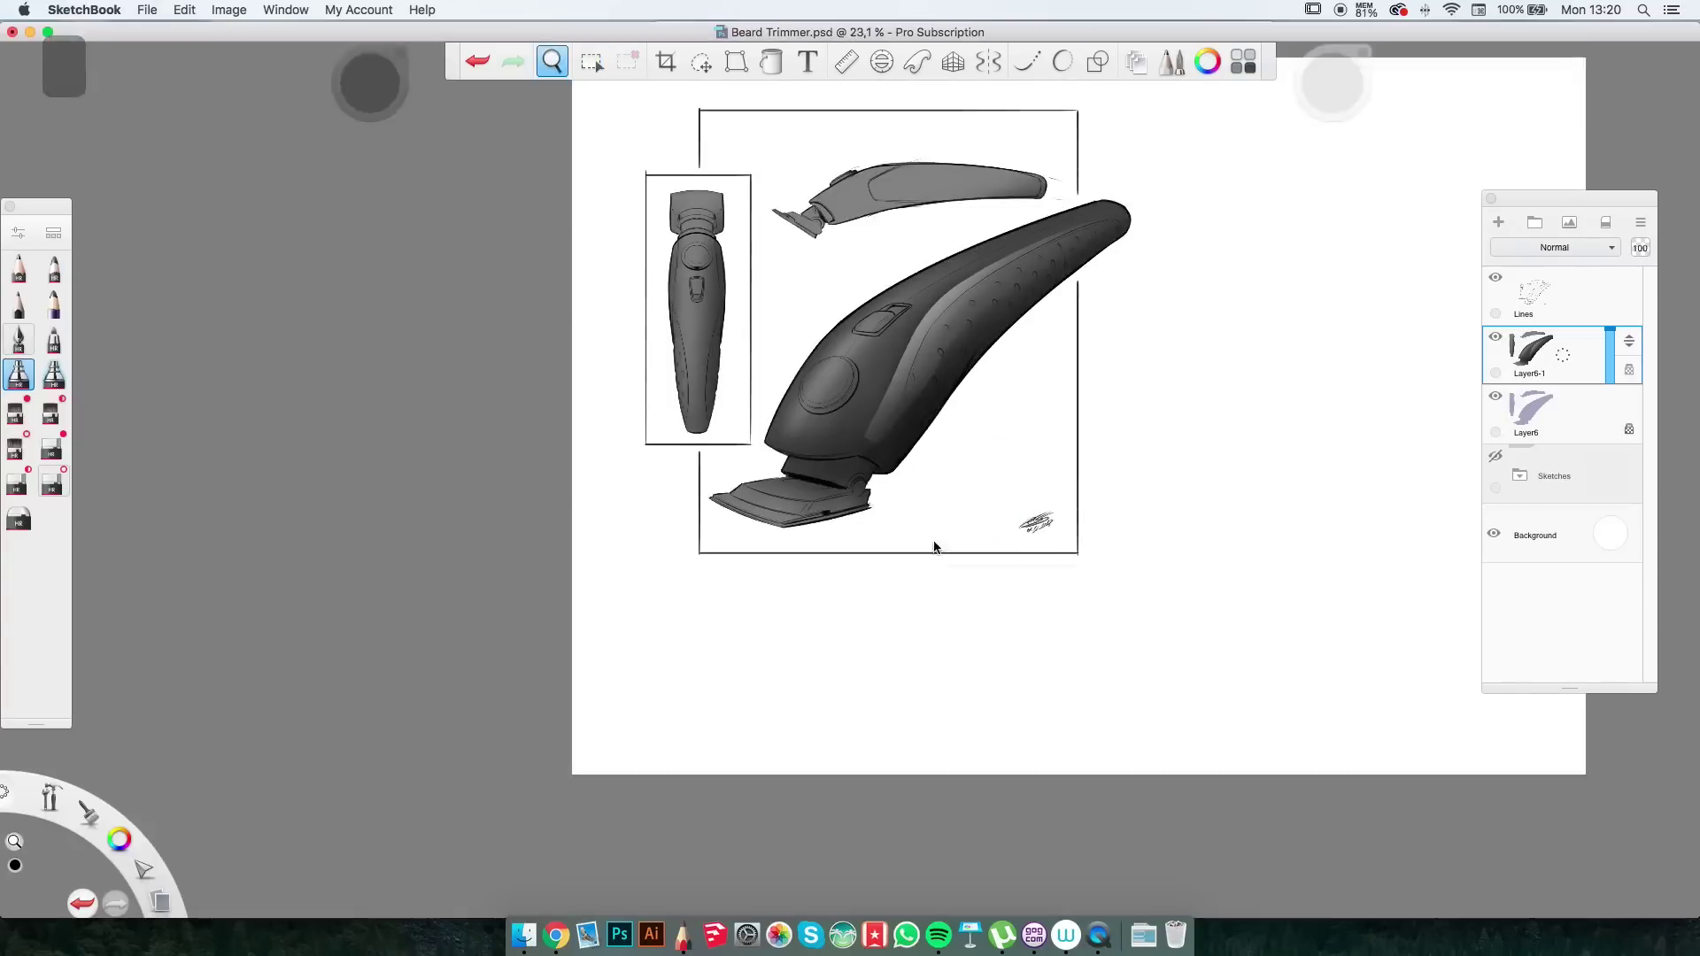
{"action": "scroll", "coordinate": [896, 493], "scroll_direction": "up", "scroll_amount": 5}
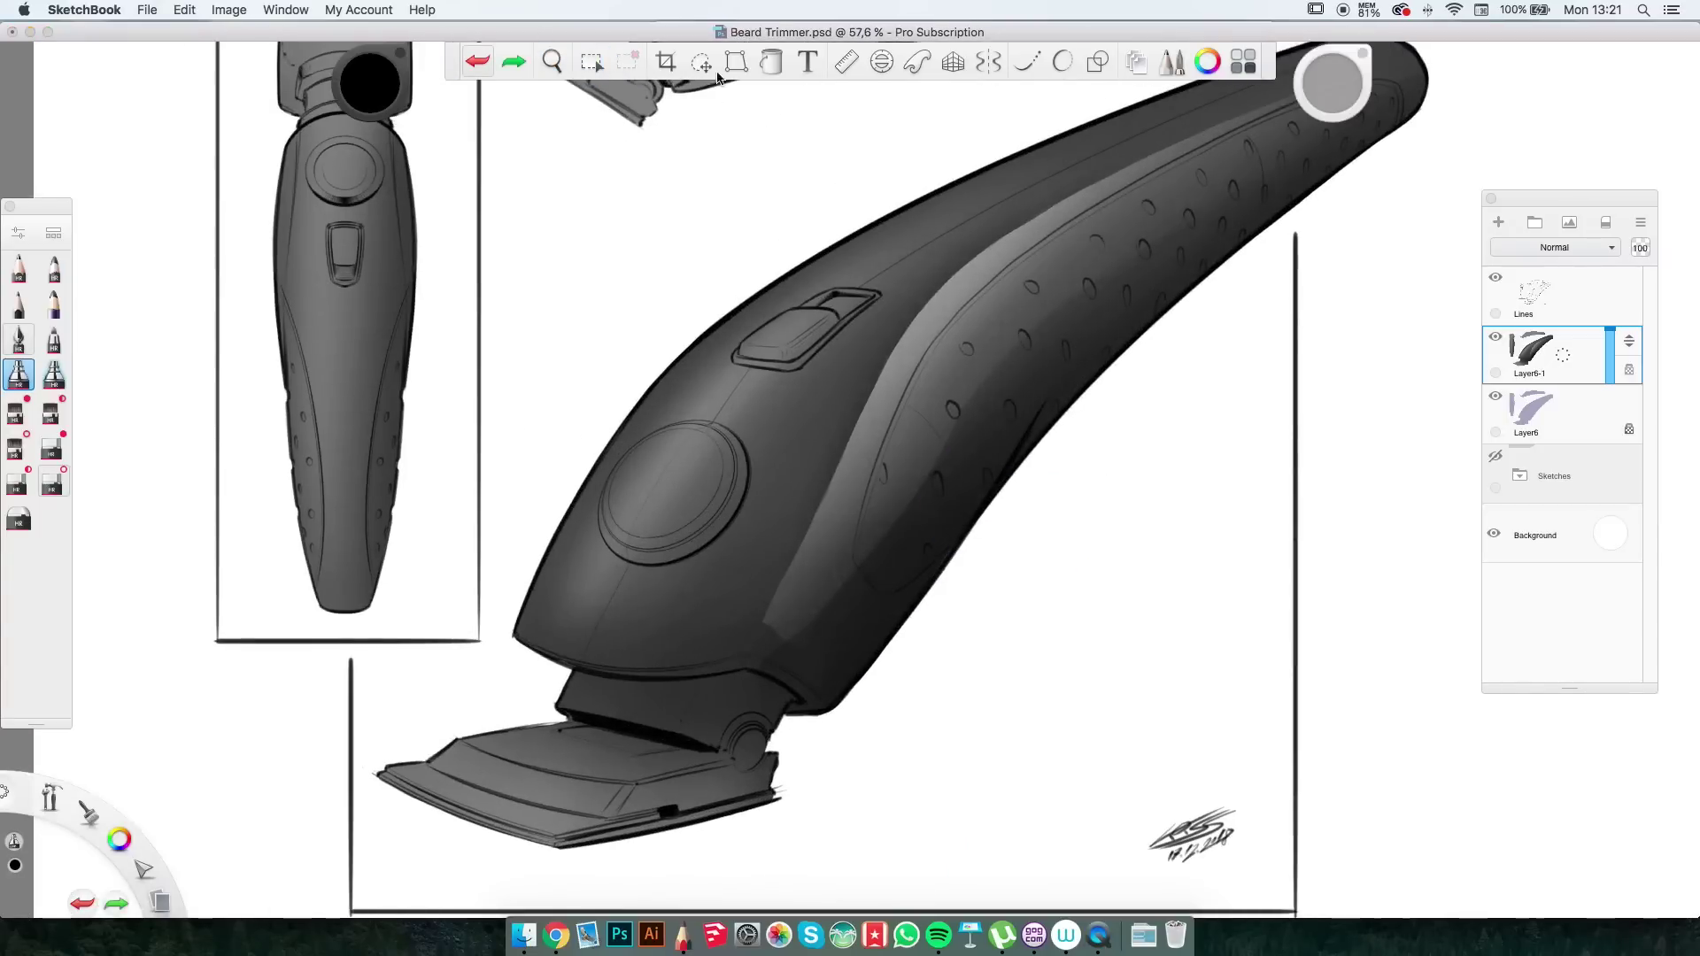
{"action": "left_click", "coordinate": [552, 61]}
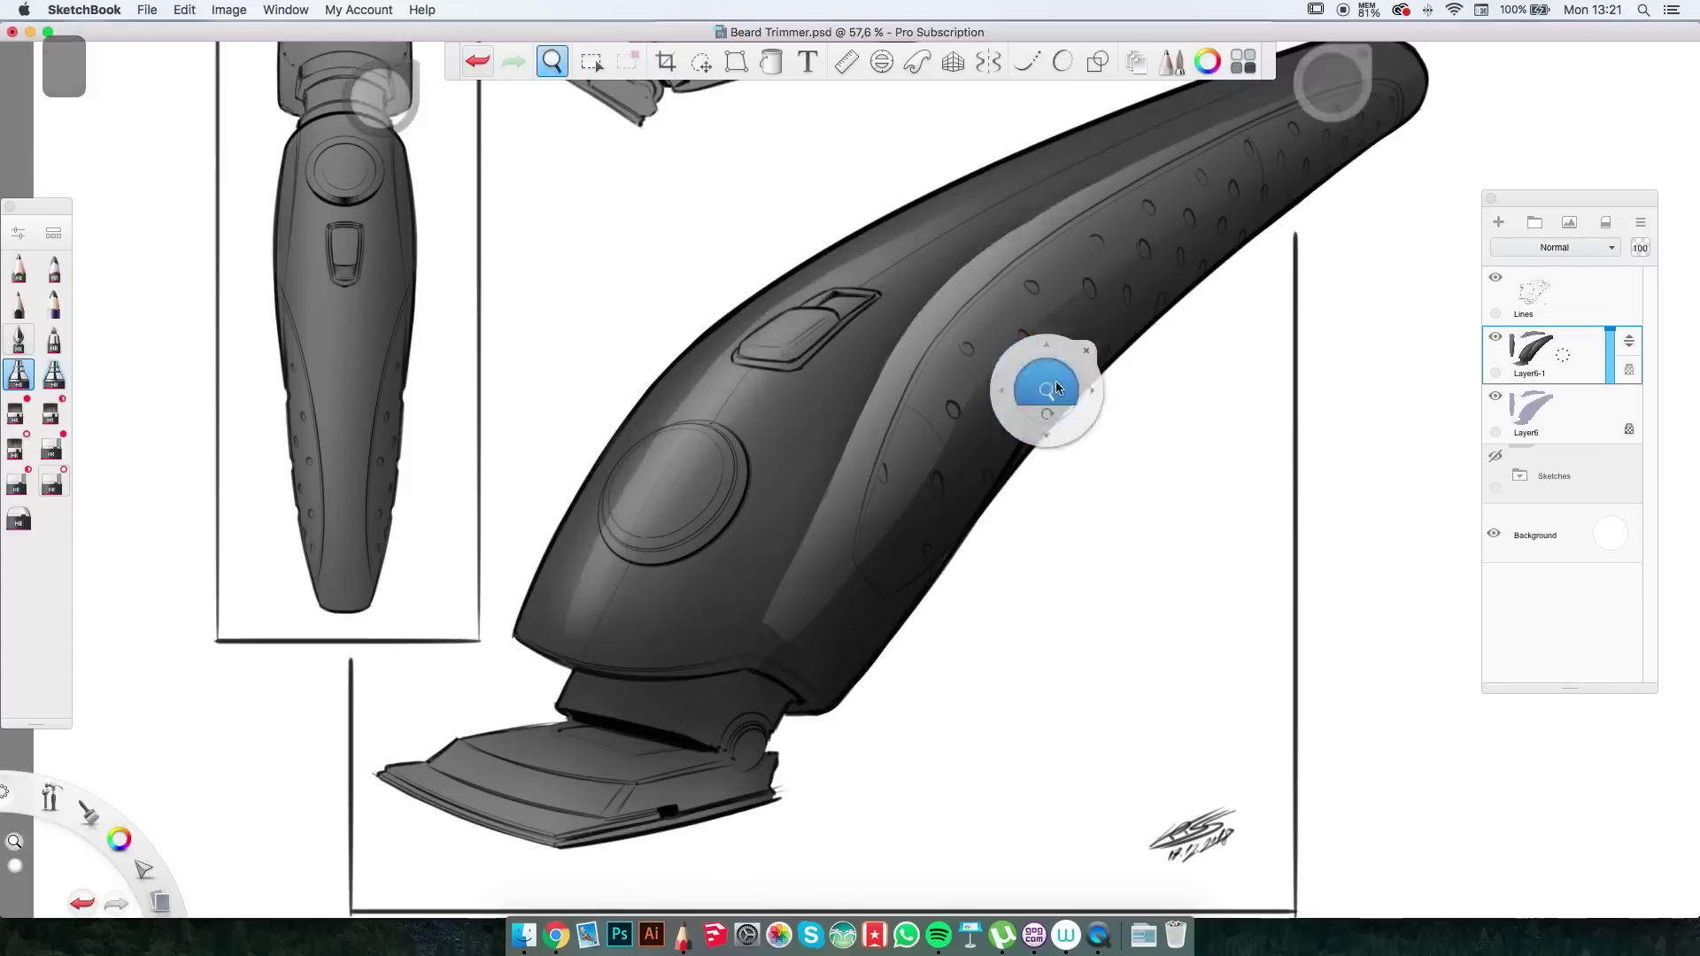
{"action": "left_click_drag", "start_coordinate": [1057, 388], "coordinate": [1020, 467]}
{"action": "scroll", "coordinate": [540, 262], "scroll_direction": "up", "scroll_amount": 5}
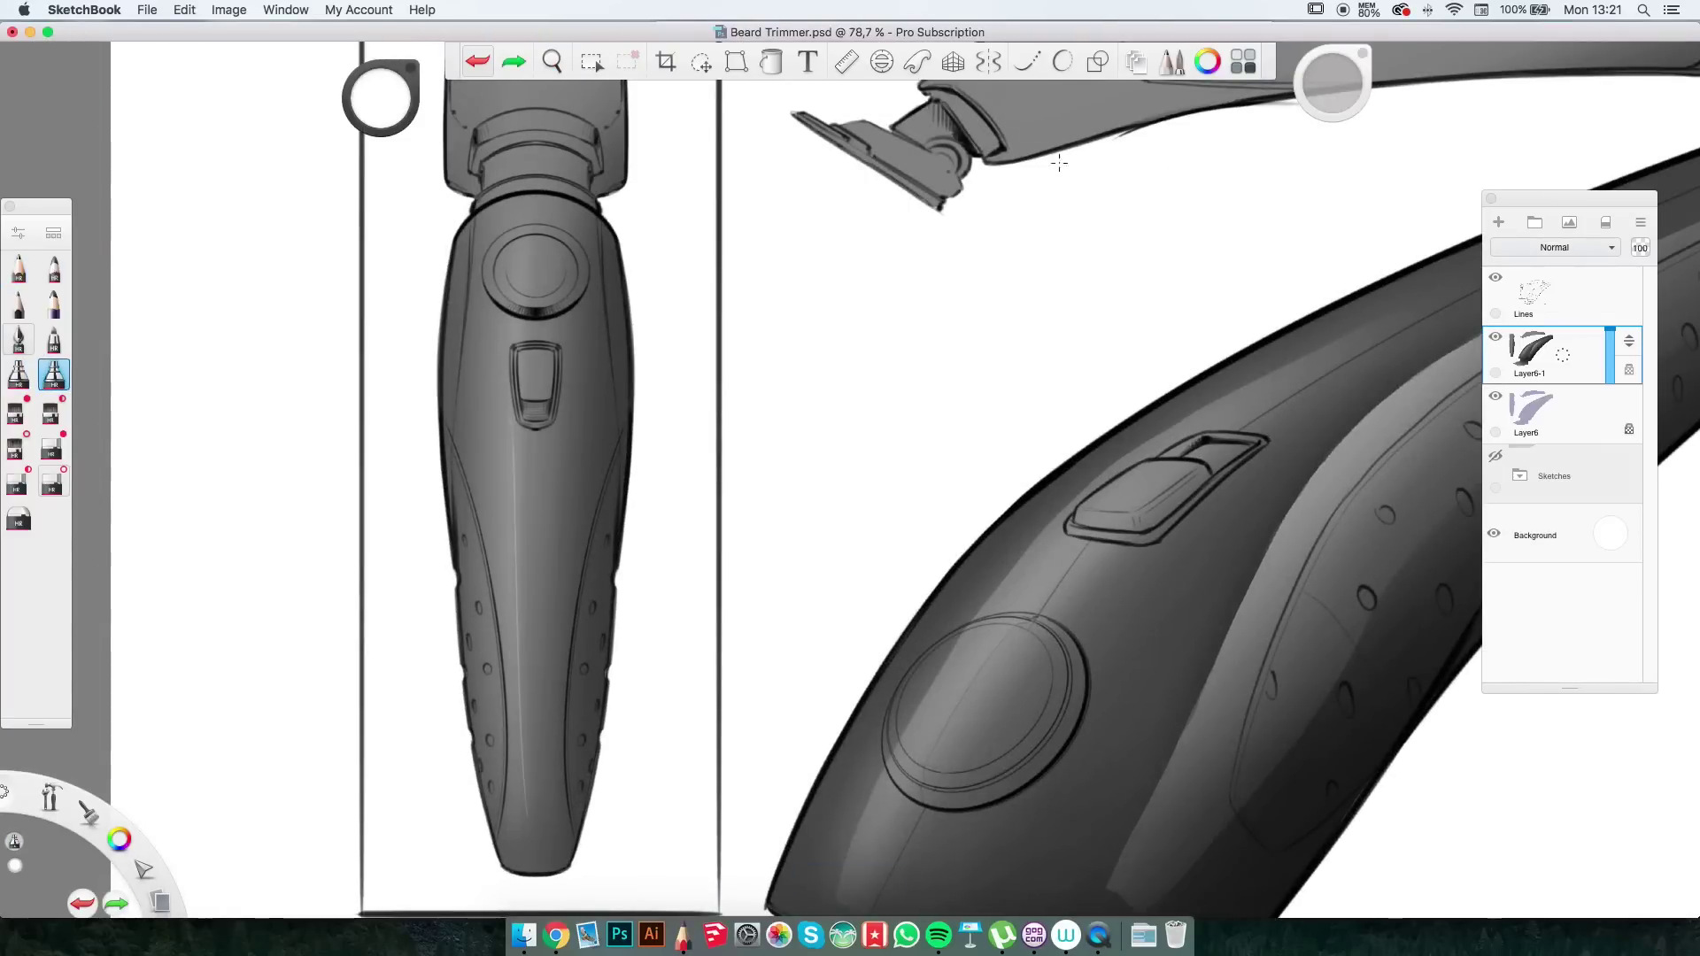
Lasso around the front view's neck and lighten the selected collar.
{"action": "key", "text": "m"}
{"action": "scroll", "coordinate": [694, 344], "scroll_direction": "down", "scroll_amount": 1}
{"action": "left_click_drag", "start_coordinate": [687, 329], "coordinate": [694, 344]}
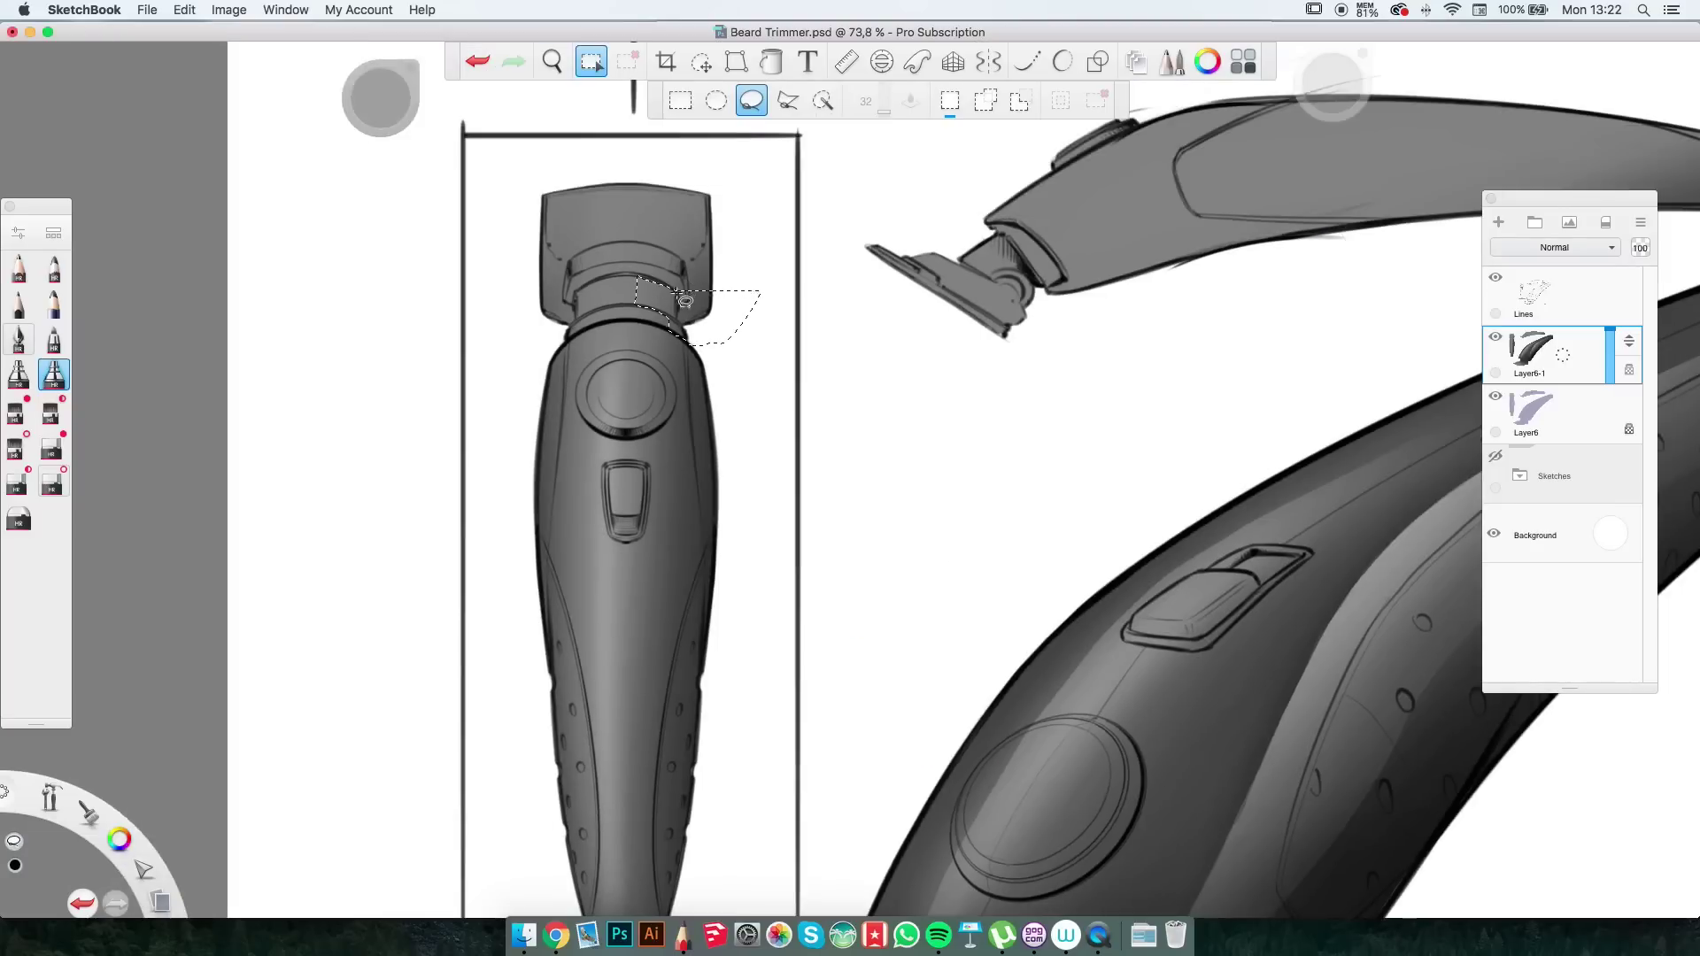
{"action": "key", "text": "b"}
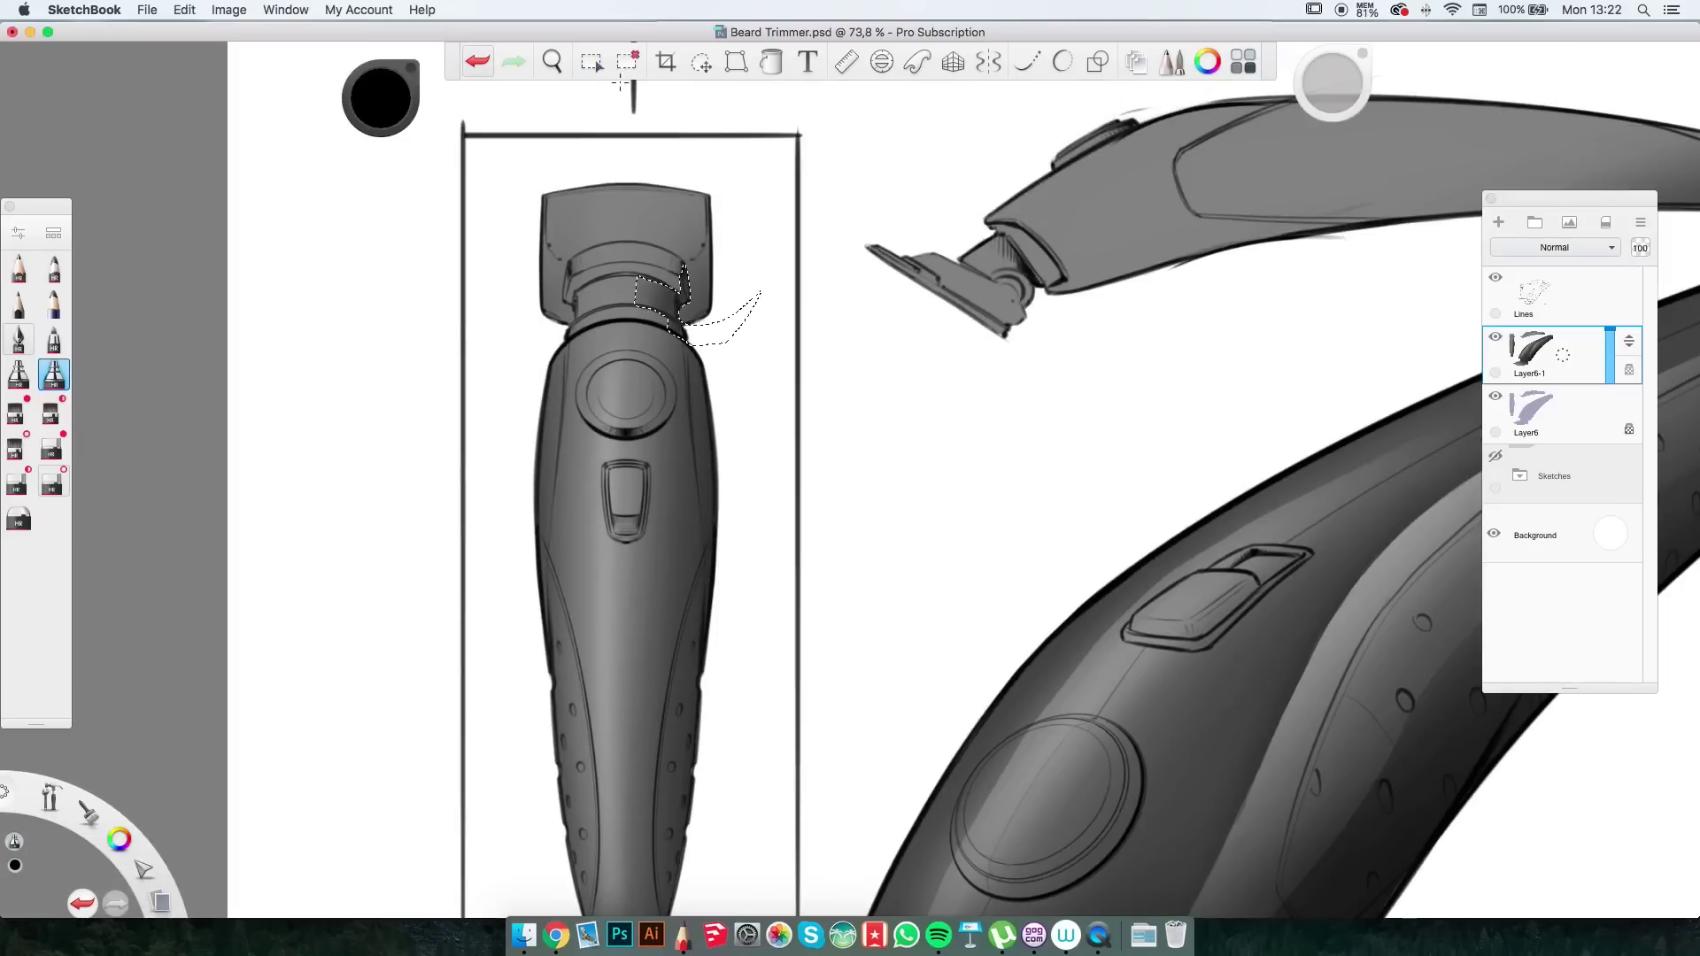
{"action": "scroll", "coordinate": [620, 84], "scroll_direction": "up", "scroll_amount": 3}
{"action": "key", "text": "m"}
{"action": "left_click_drag", "start_coordinate": [598, 334], "coordinate": [603, 475]}
{"action": "left_click_drag", "start_coordinate": [737, 335], "coordinate": [610, 324]}
{"action": "key", "text": "s"}
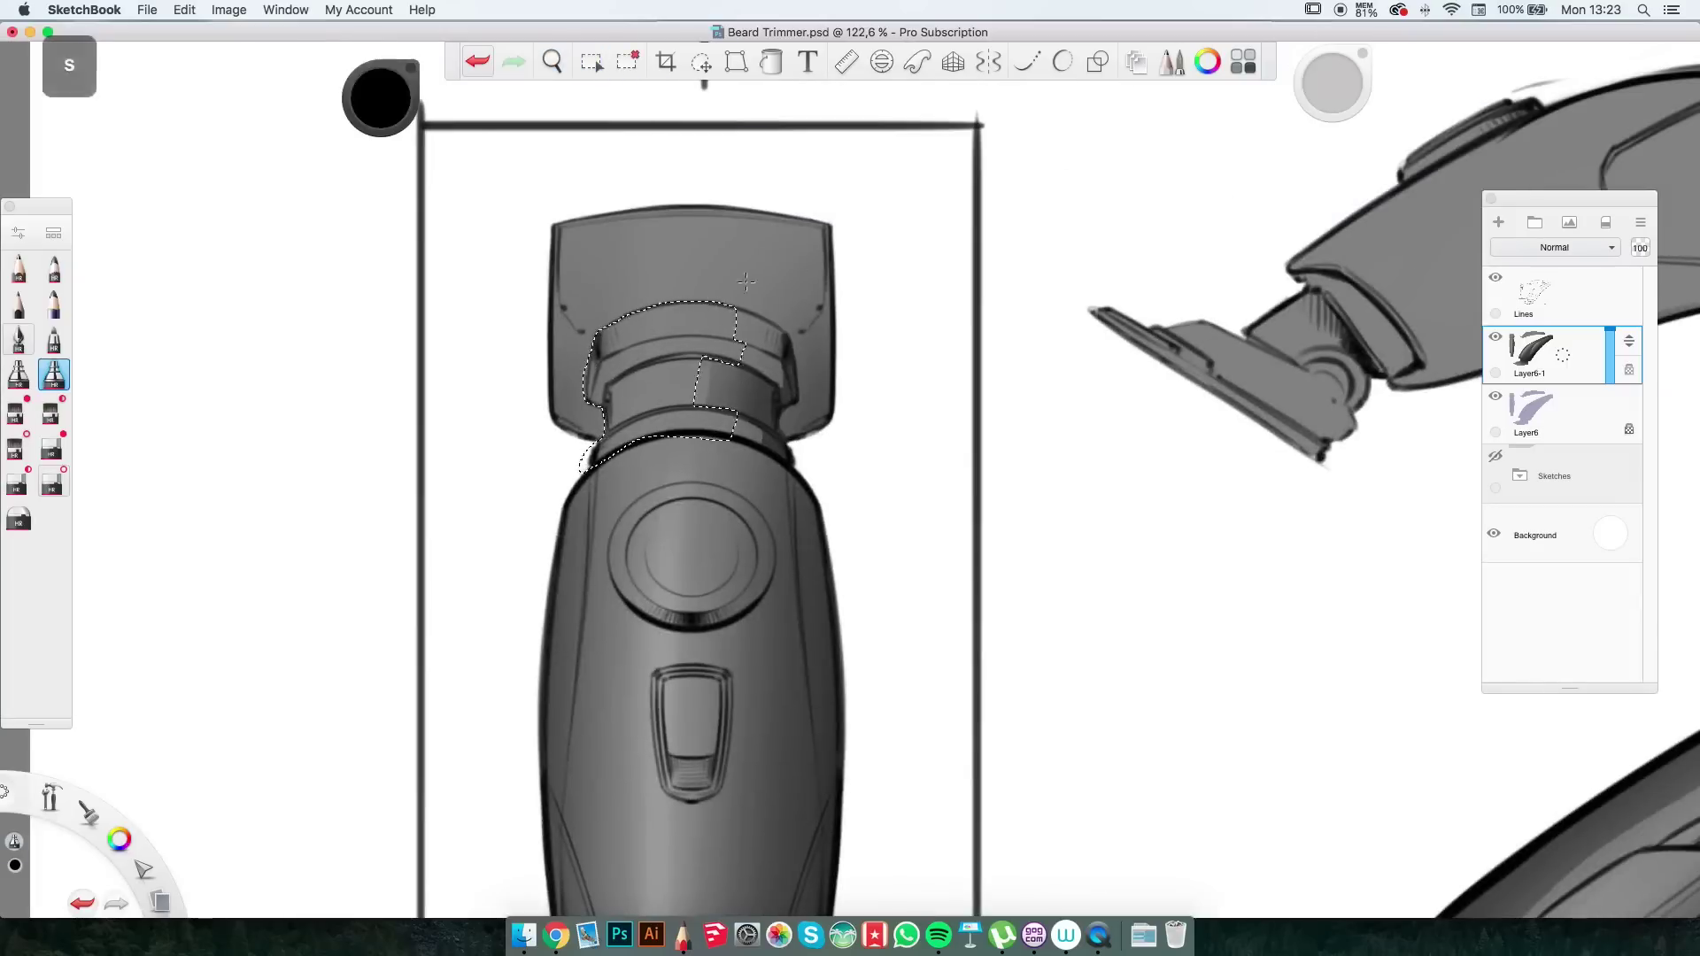
{"action": "left_click", "coordinate": [714, 303]}
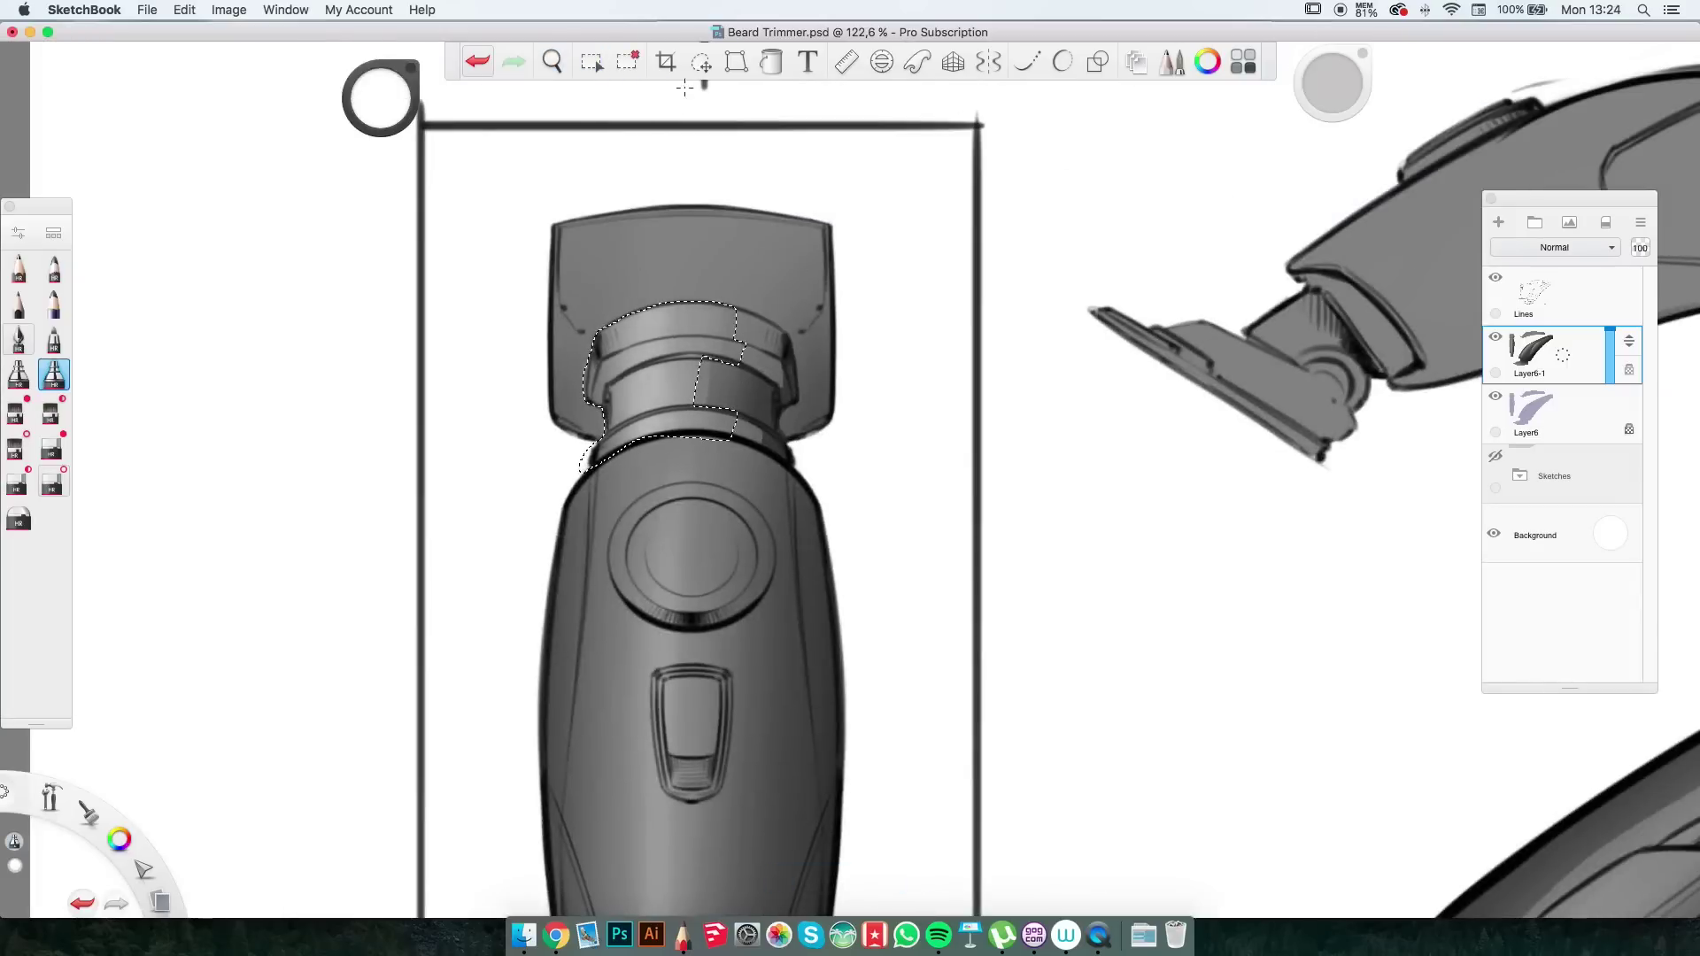
Rotate and zoom the view to frame the trimmer's neck.
{"action": "scroll", "coordinate": [835, 659], "scroll_direction": "down", "scroll_amount": 3}
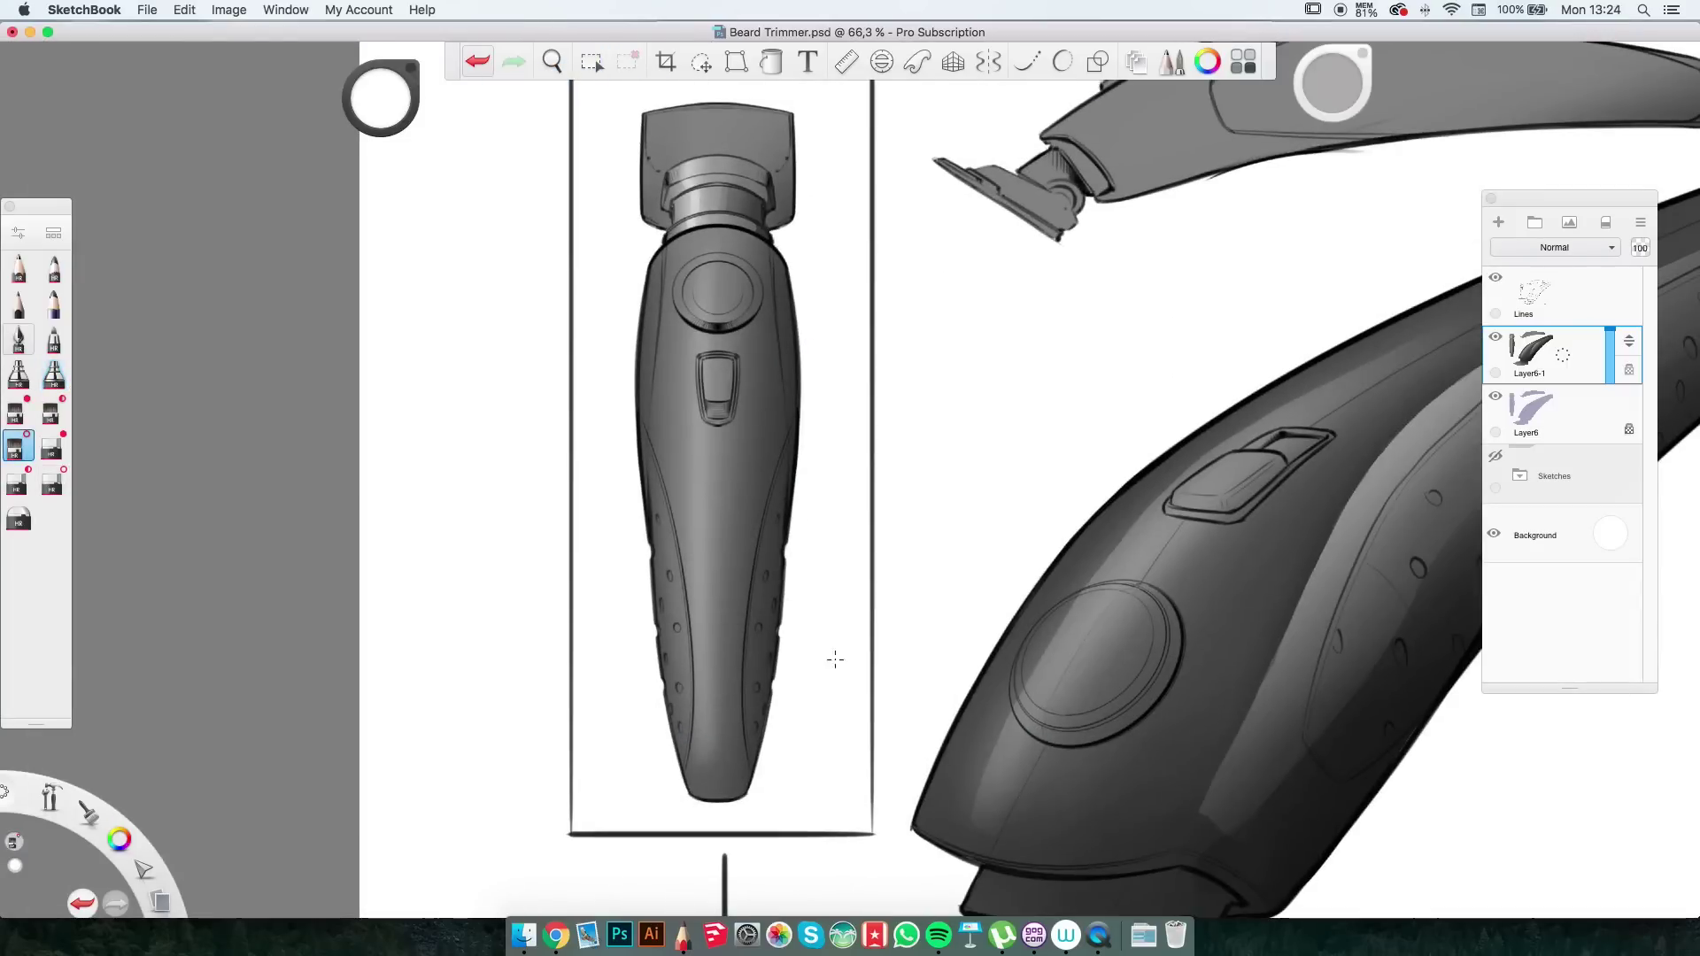
{"action": "scroll", "coordinate": [861, 642], "scroll_direction": "up", "scroll_amount": 5}
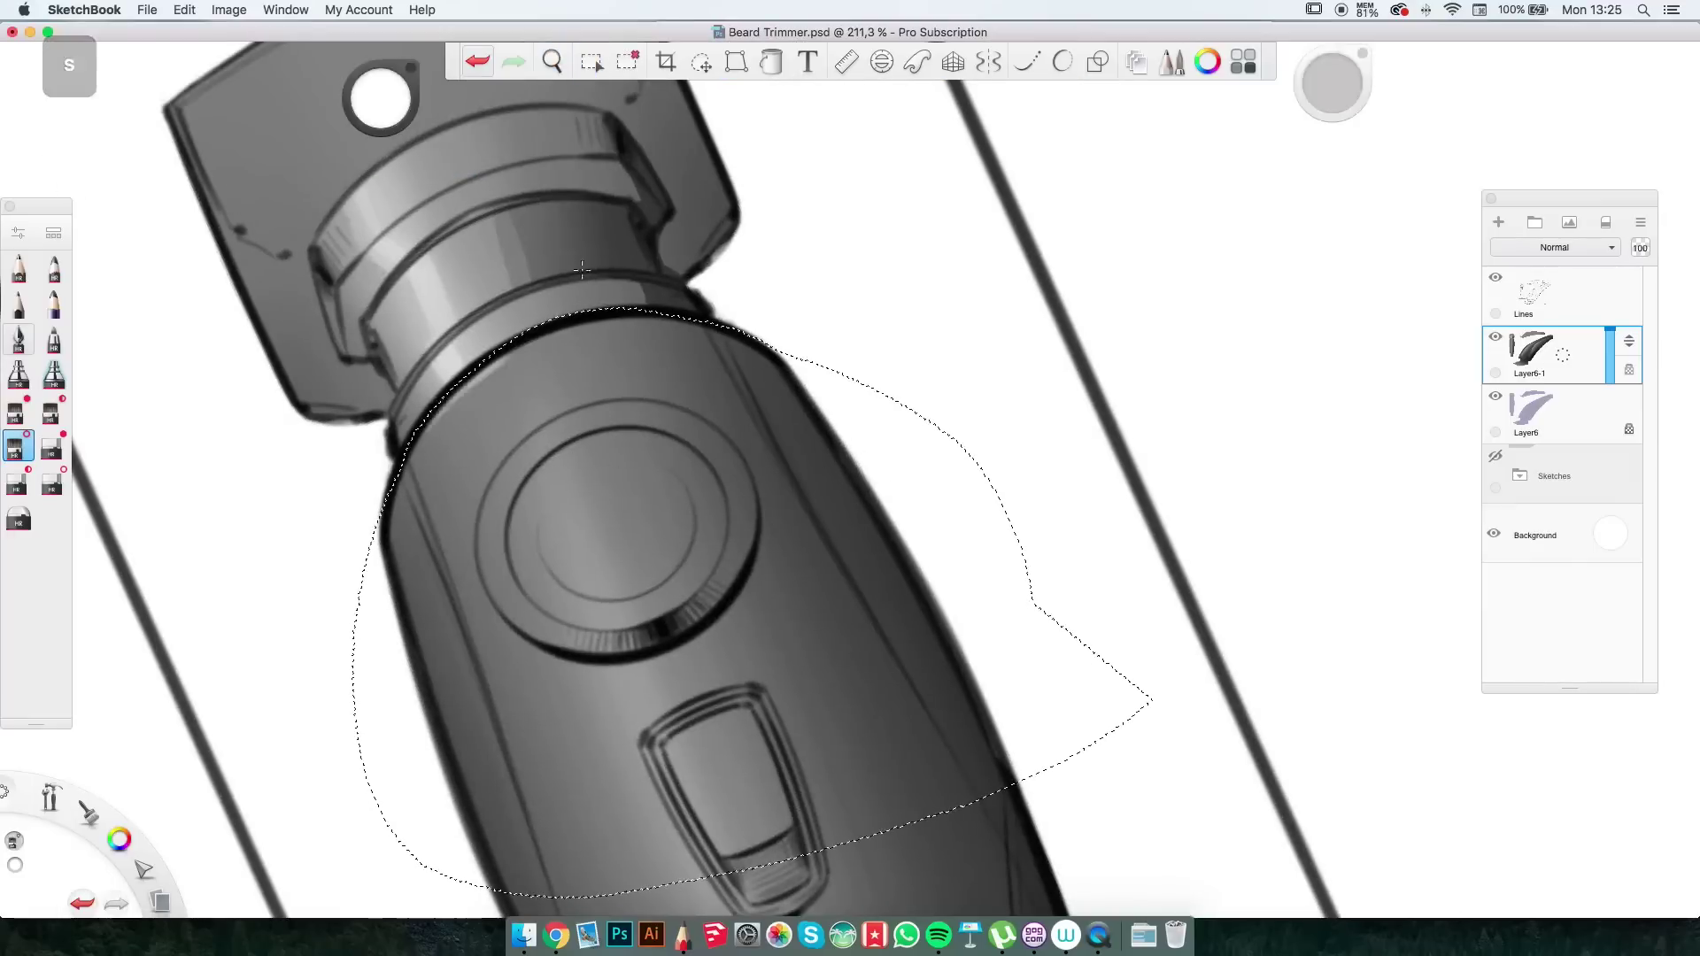
{"action": "key", "text": "alt"}
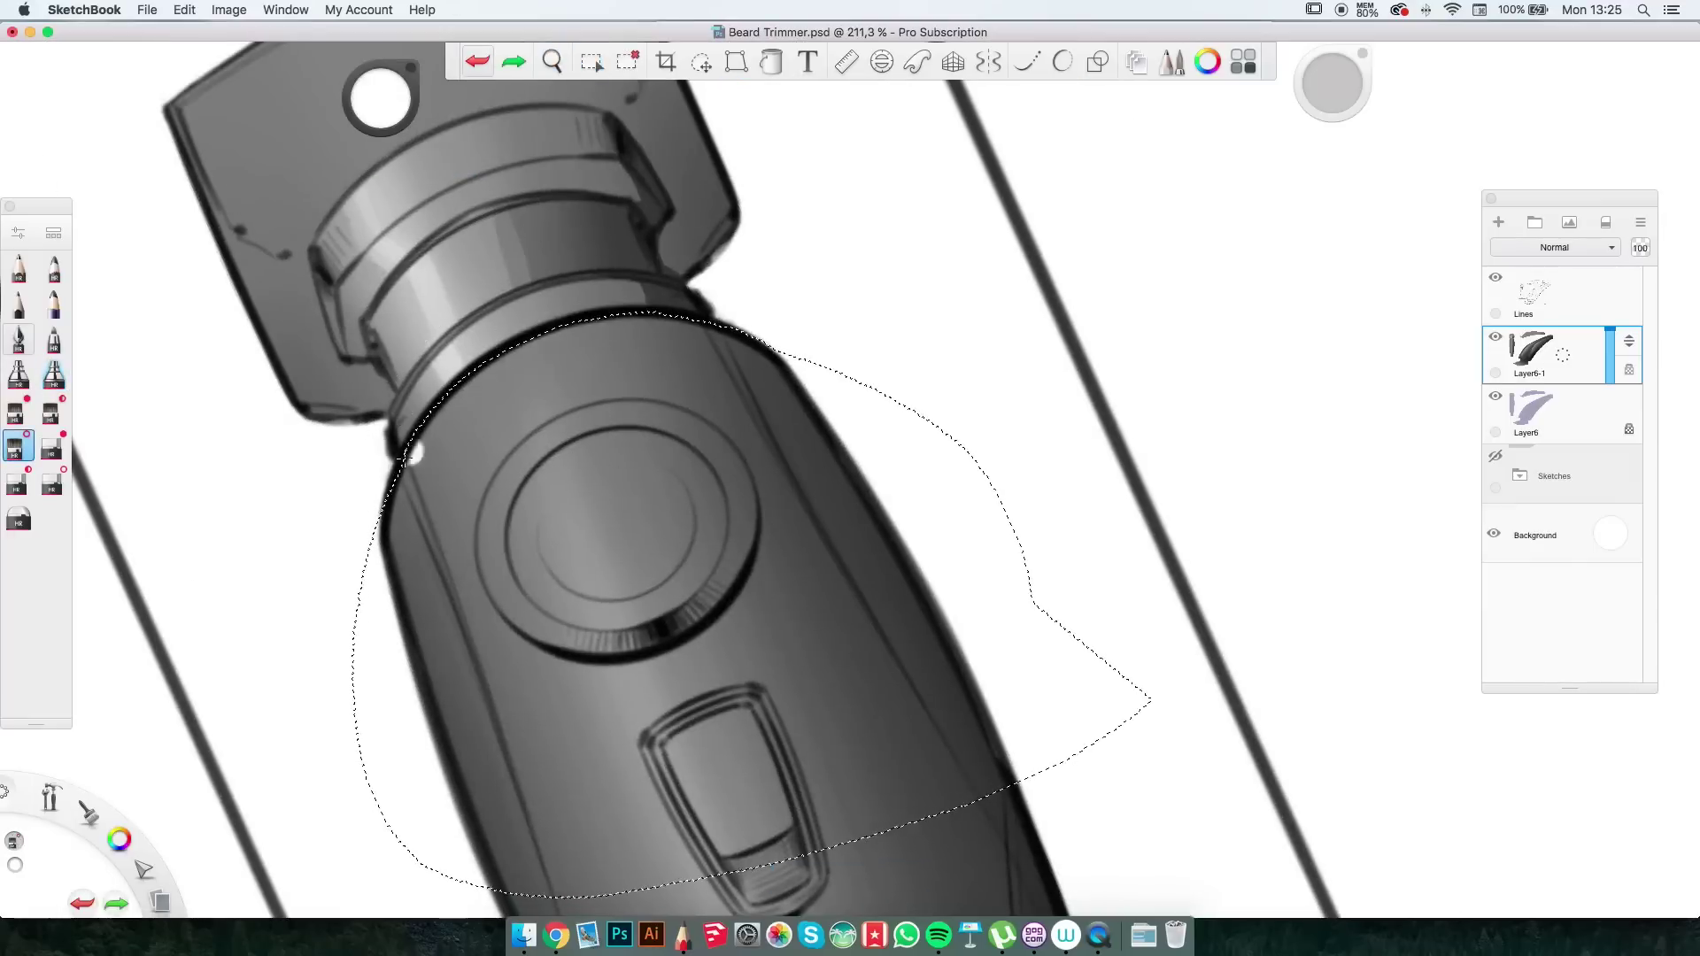
{"action": "left_click", "coordinate": [551, 61]}
{"action": "mouse_move", "coordinate": [1342, 468]}
{"action": "left_mouse_down"}
{"action": "mouse_move", "coordinate": [1290, 296]}
{"action": "mouse_move", "coordinate": [1025, 448]}
{"action": "mouse_move", "coordinate": [1165, 251]}
{"action": "mouse_move", "coordinate": [1404, 493]}
{"action": "mouse_move", "coordinate": [757, 748]}
{"action": "left_mouse_up"}
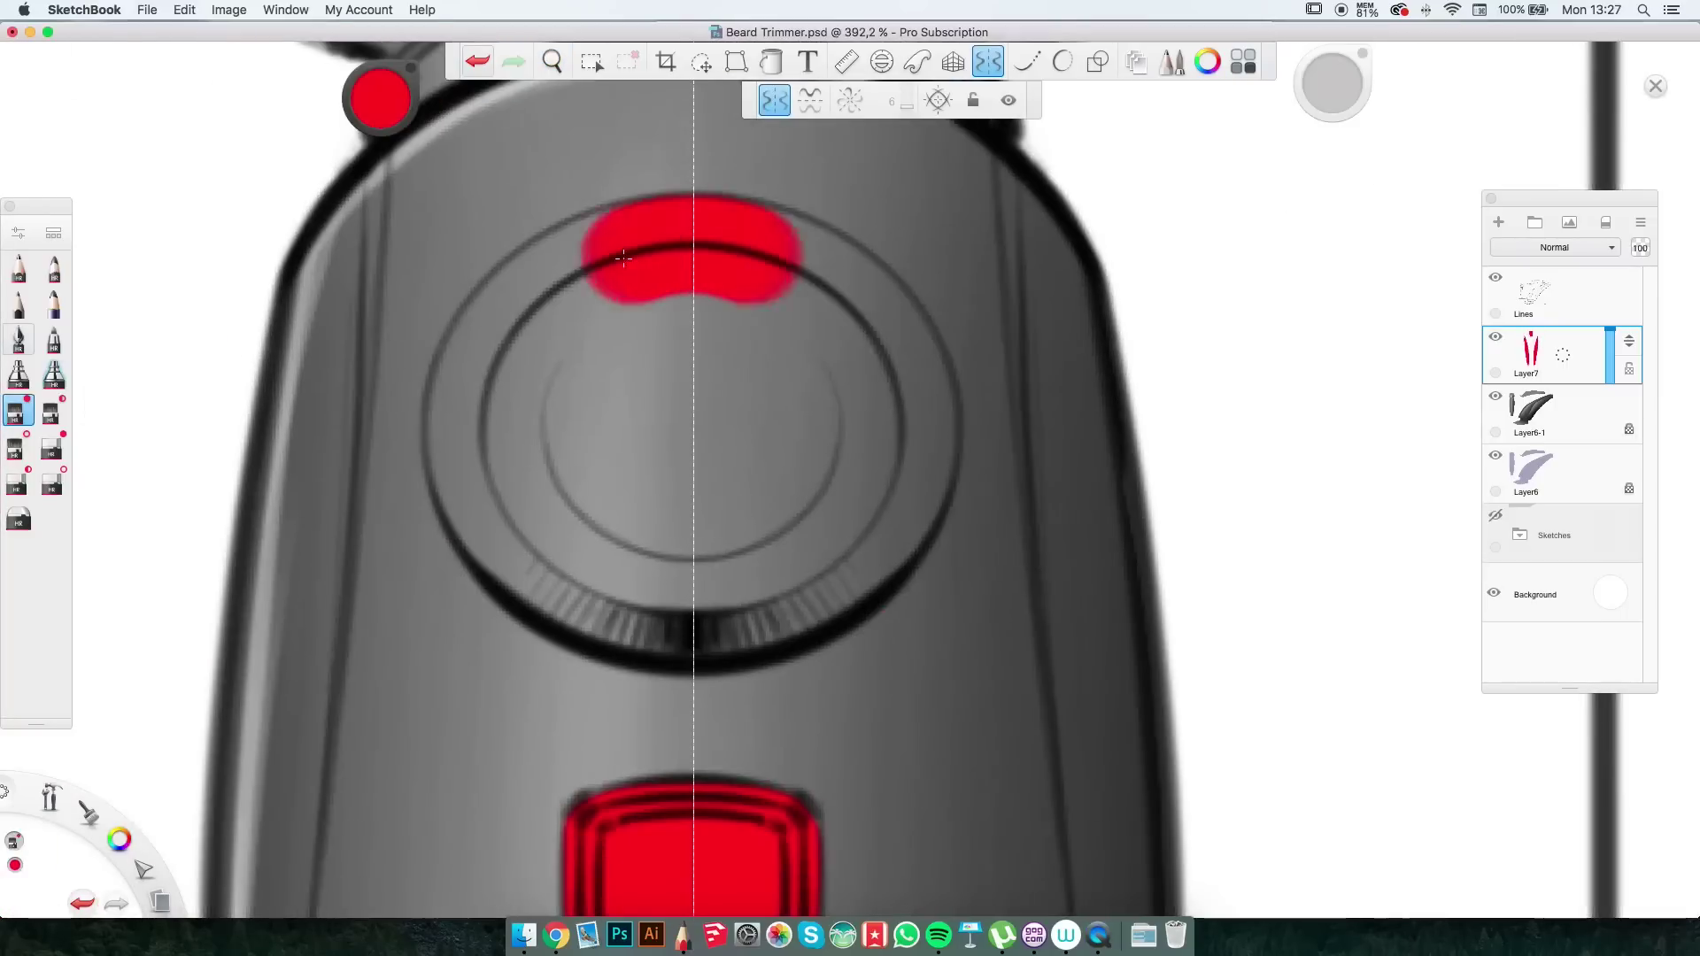
Paint a mirrored red ring on the front view's button.
{"action": "left_click_drag", "start_coordinate": [611, 256], "coordinate": [568, 579]}
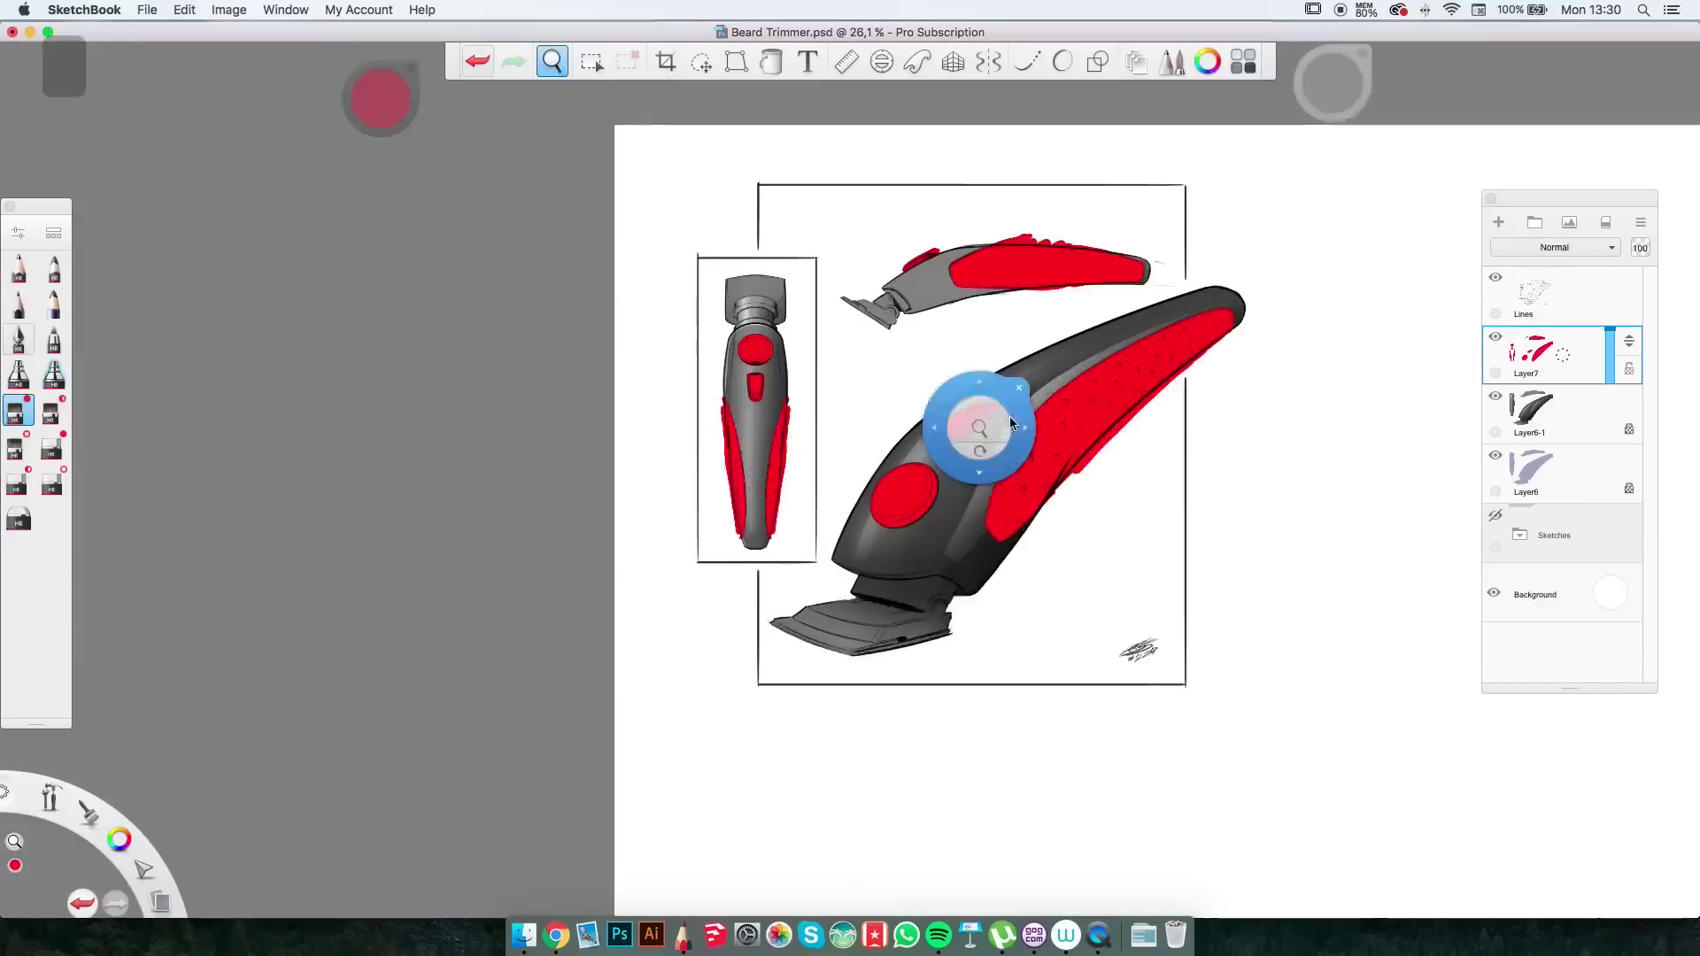
Sample reds from the front-view switch and paint a lighter highlight on it.
{"action": "left_click", "coordinate": [1565, 401]}
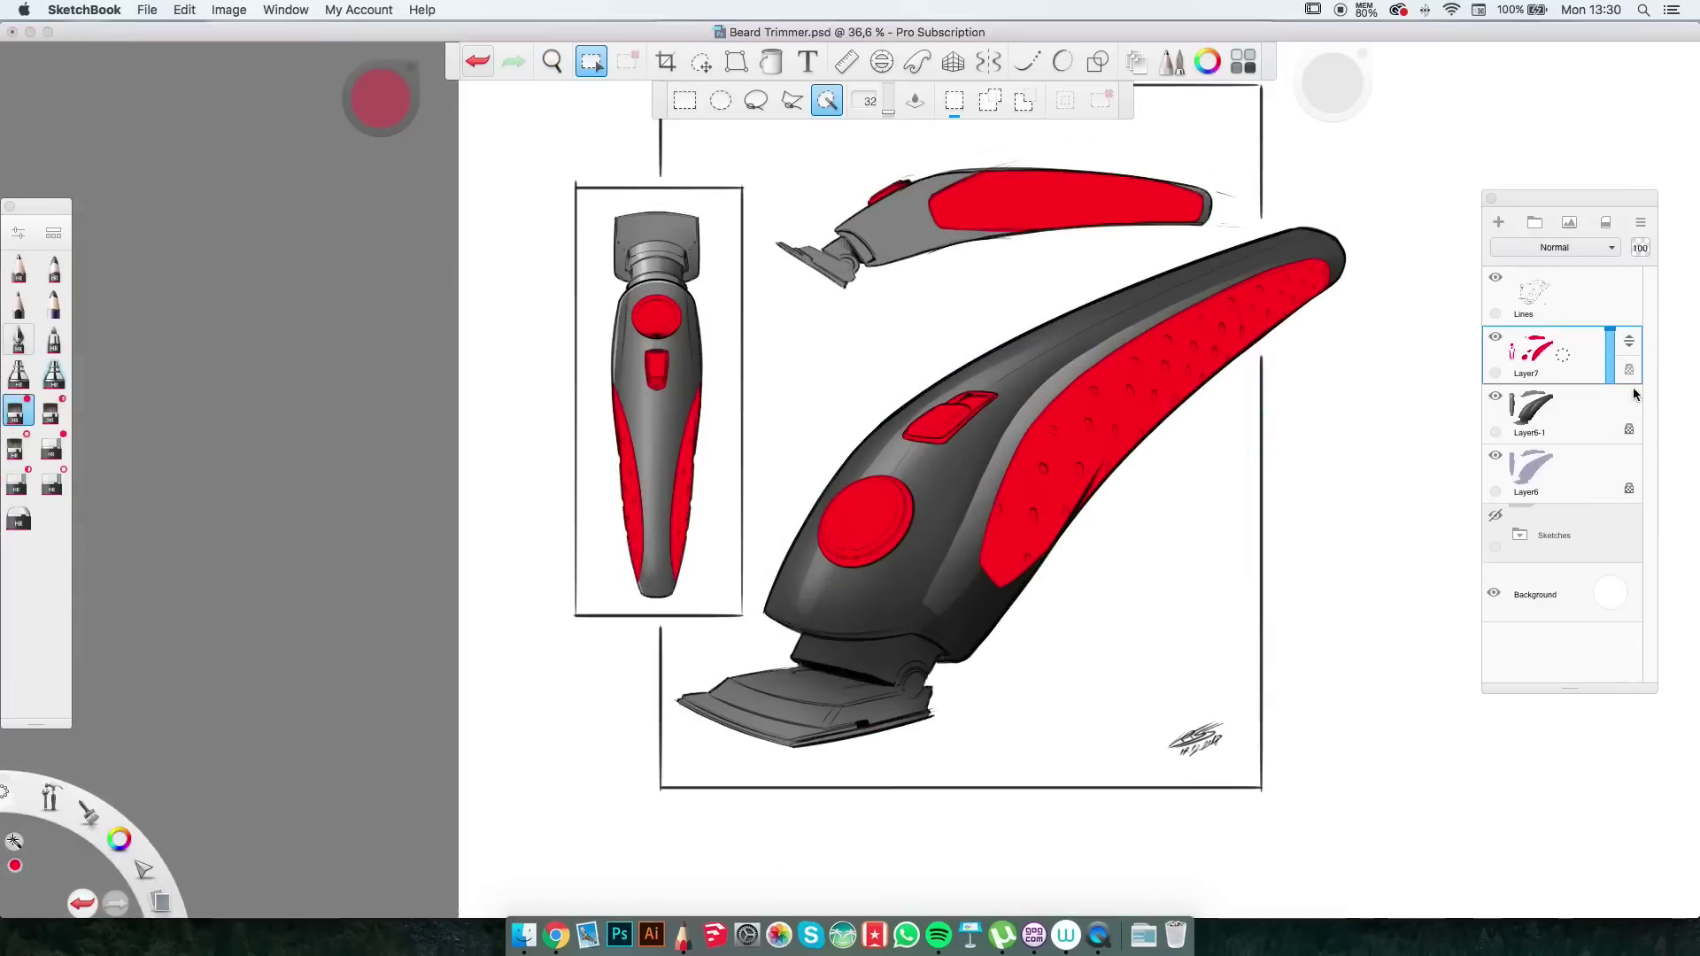
{"action": "scroll", "coordinate": [830, 519], "scroll_direction": "up", "scroll_amount": 10}
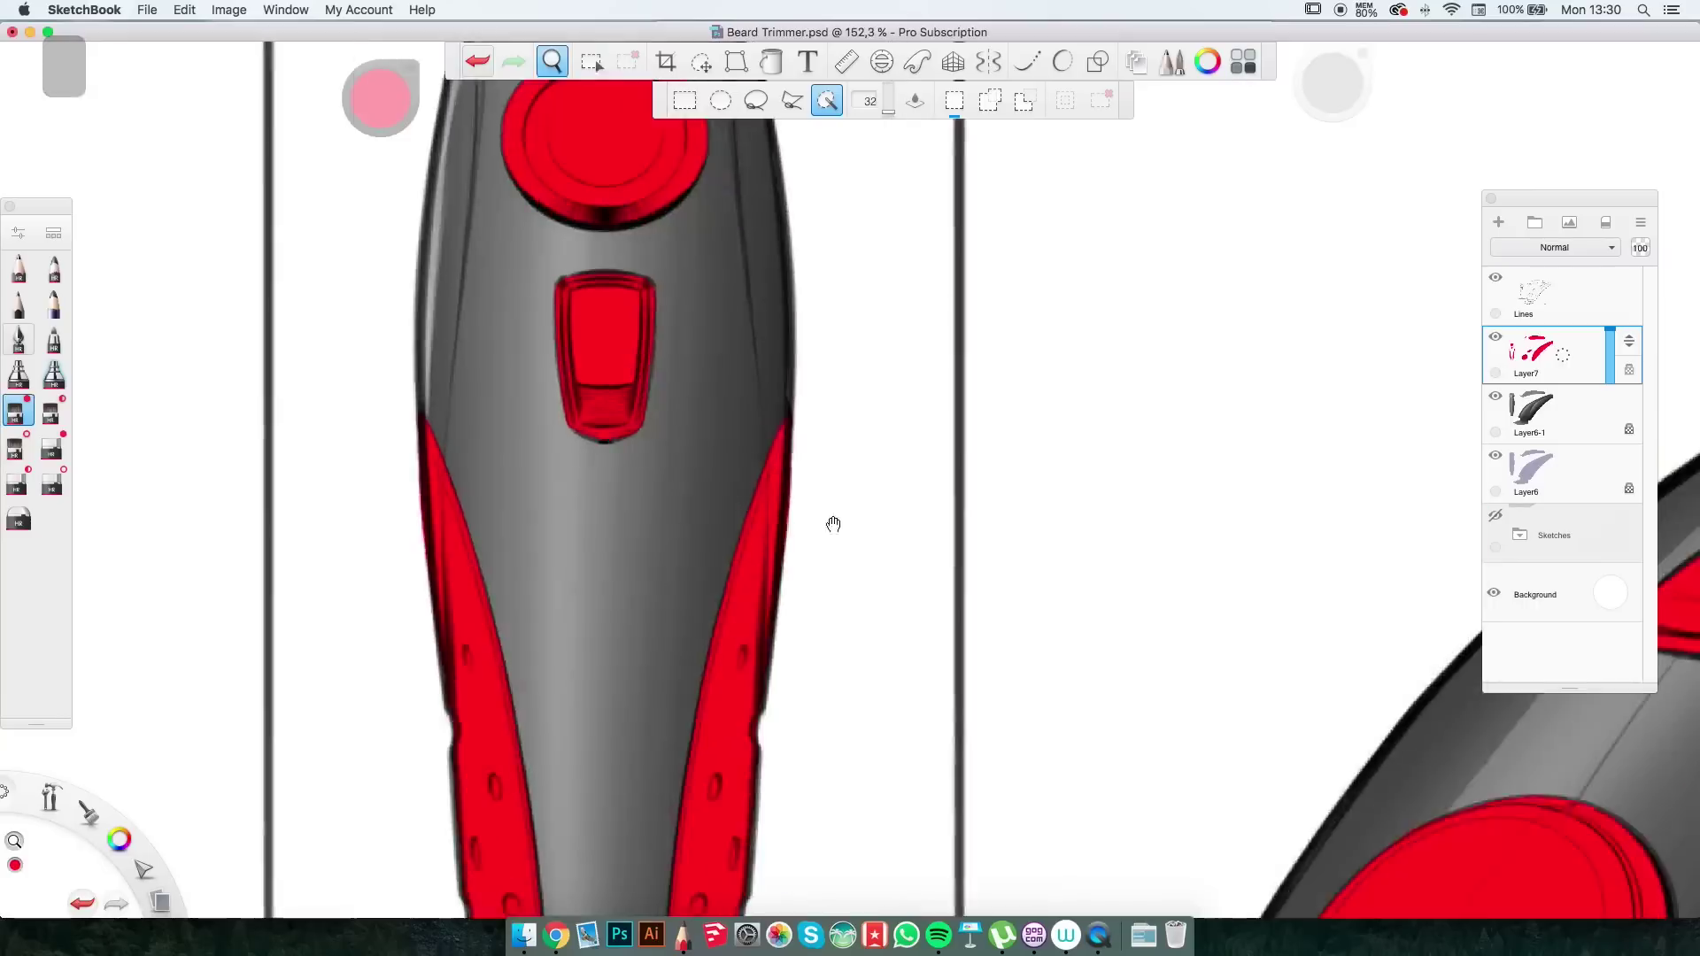
{"action": "left_click_drag", "start_coordinate": [380, 97], "coordinate": [392, 193]}
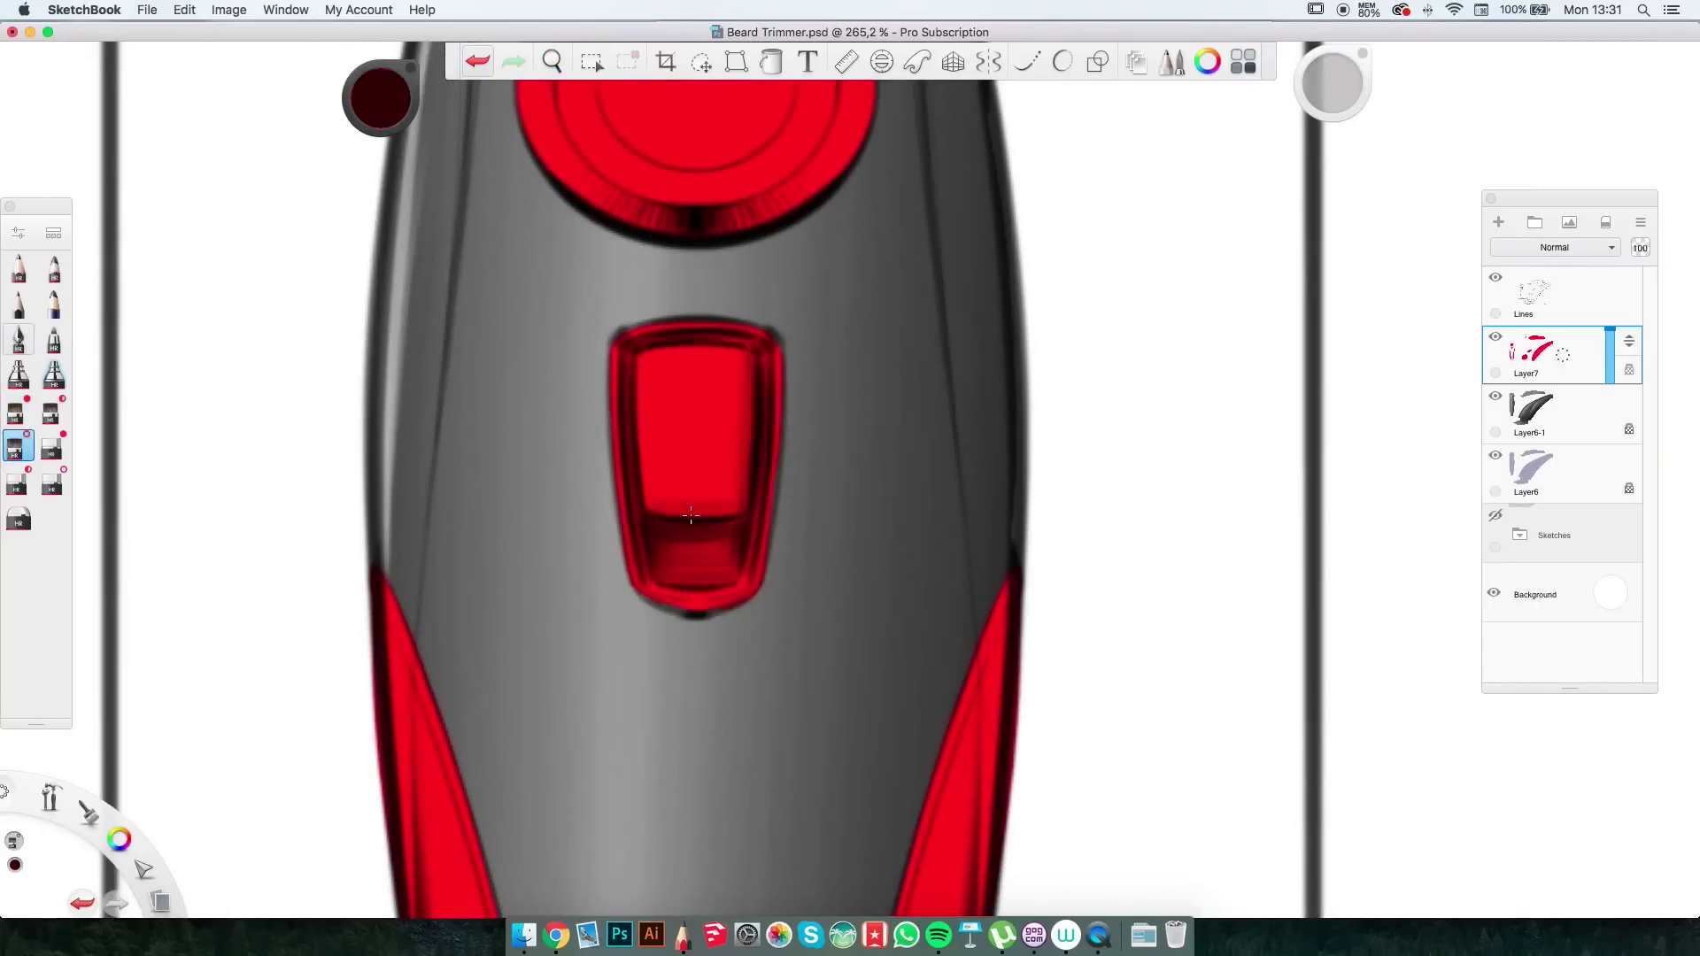
{"action": "left_click", "coordinate": [691, 390], "text": "alt"}
{"action": "mouse_move", "coordinate": [383, 104]}
{"action": "left_mouse_down"}
{"action": "mouse_move", "coordinate": [348, 111]}
{"action": "mouse_move", "coordinate": [380, 89]}
{"action": "left_mouse_up"}
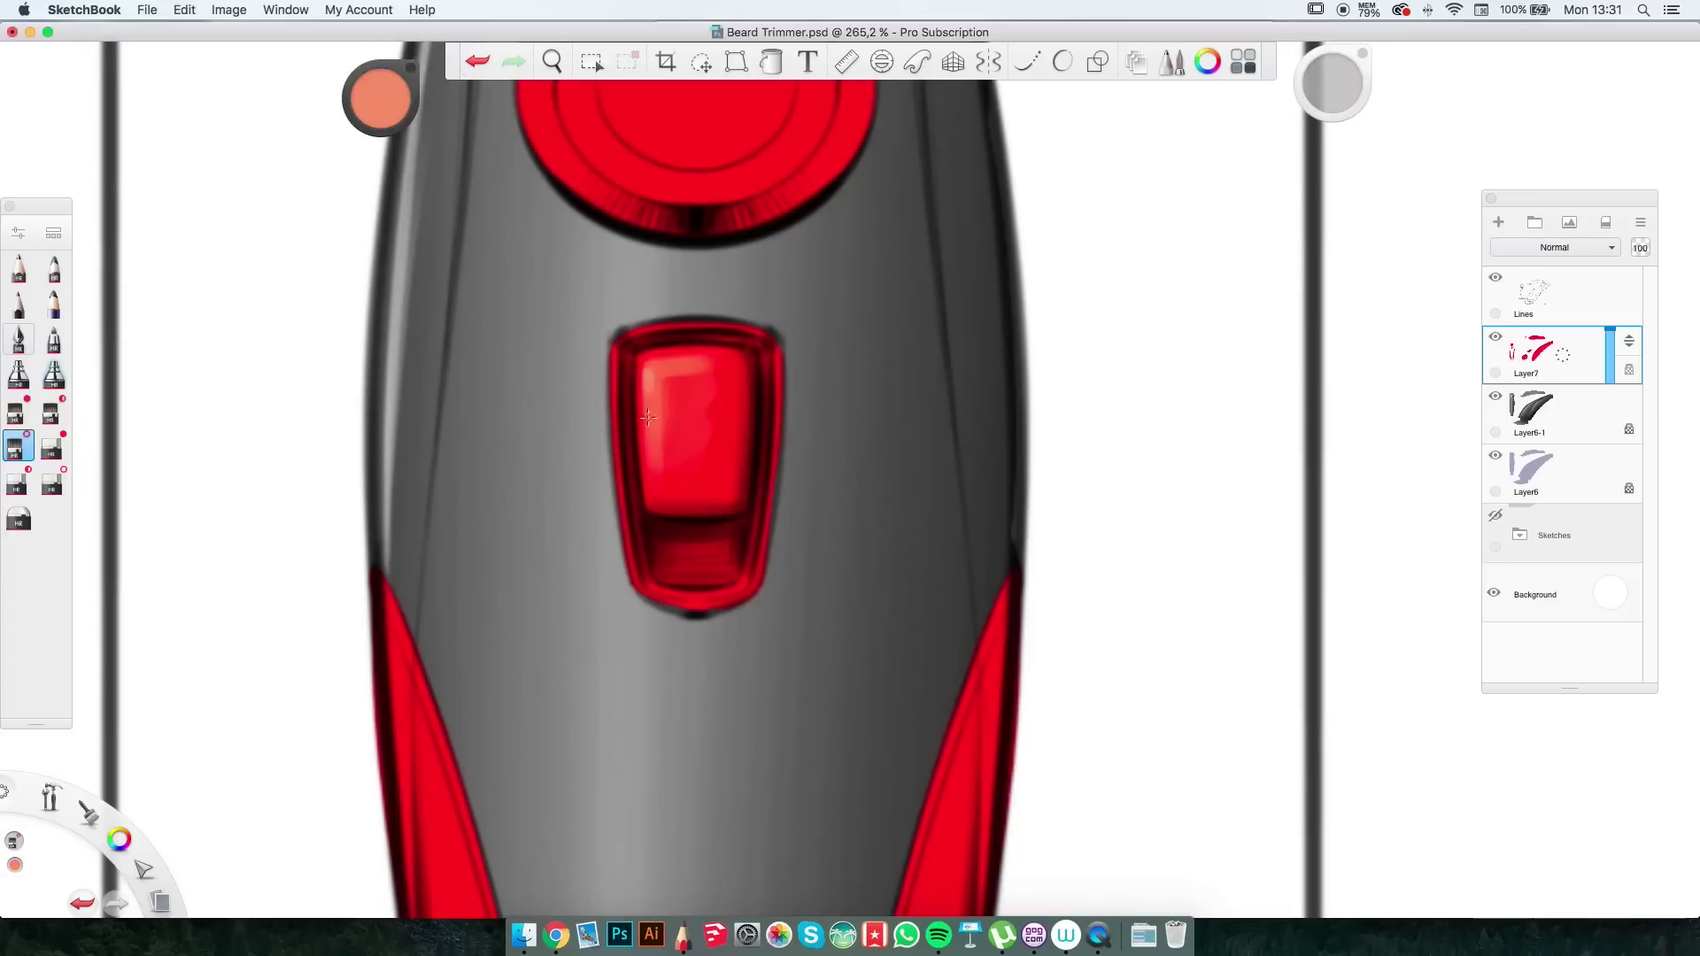
{"action": "scroll", "coordinate": [684, 416], "scroll_direction": "up", "scroll_amount": 3}
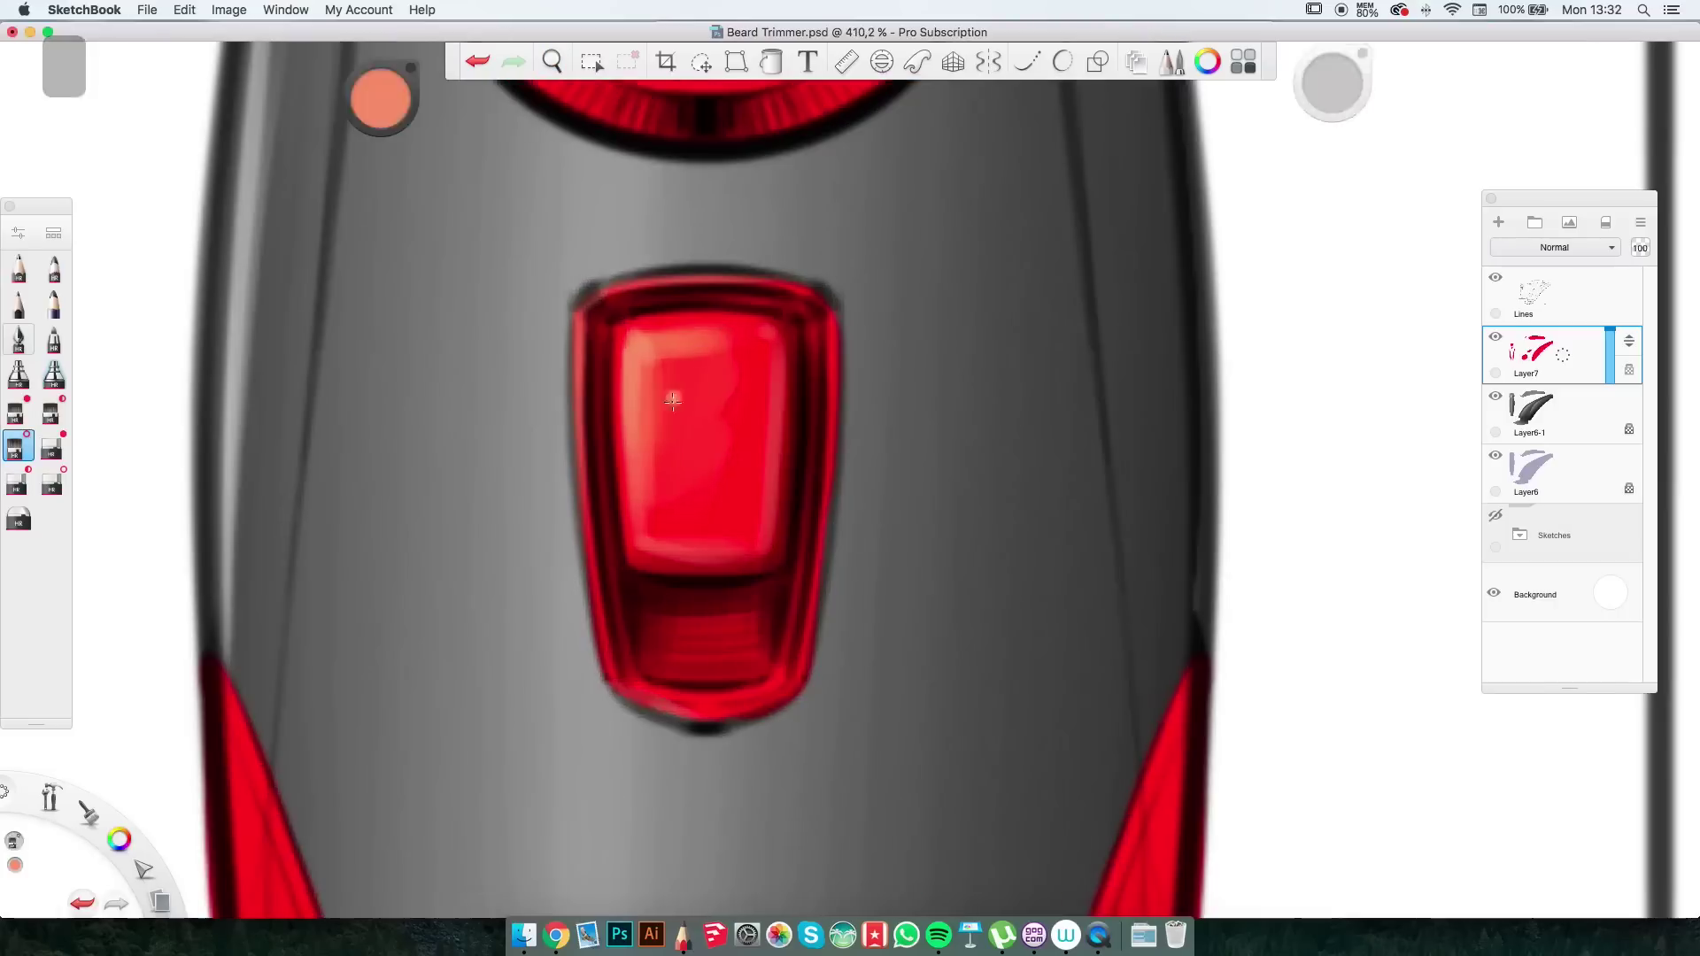
{"action": "left_click", "coordinate": [673, 381], "text": "alt"}
{"action": "left_click", "coordinate": [649, 342], "text": "alt"}
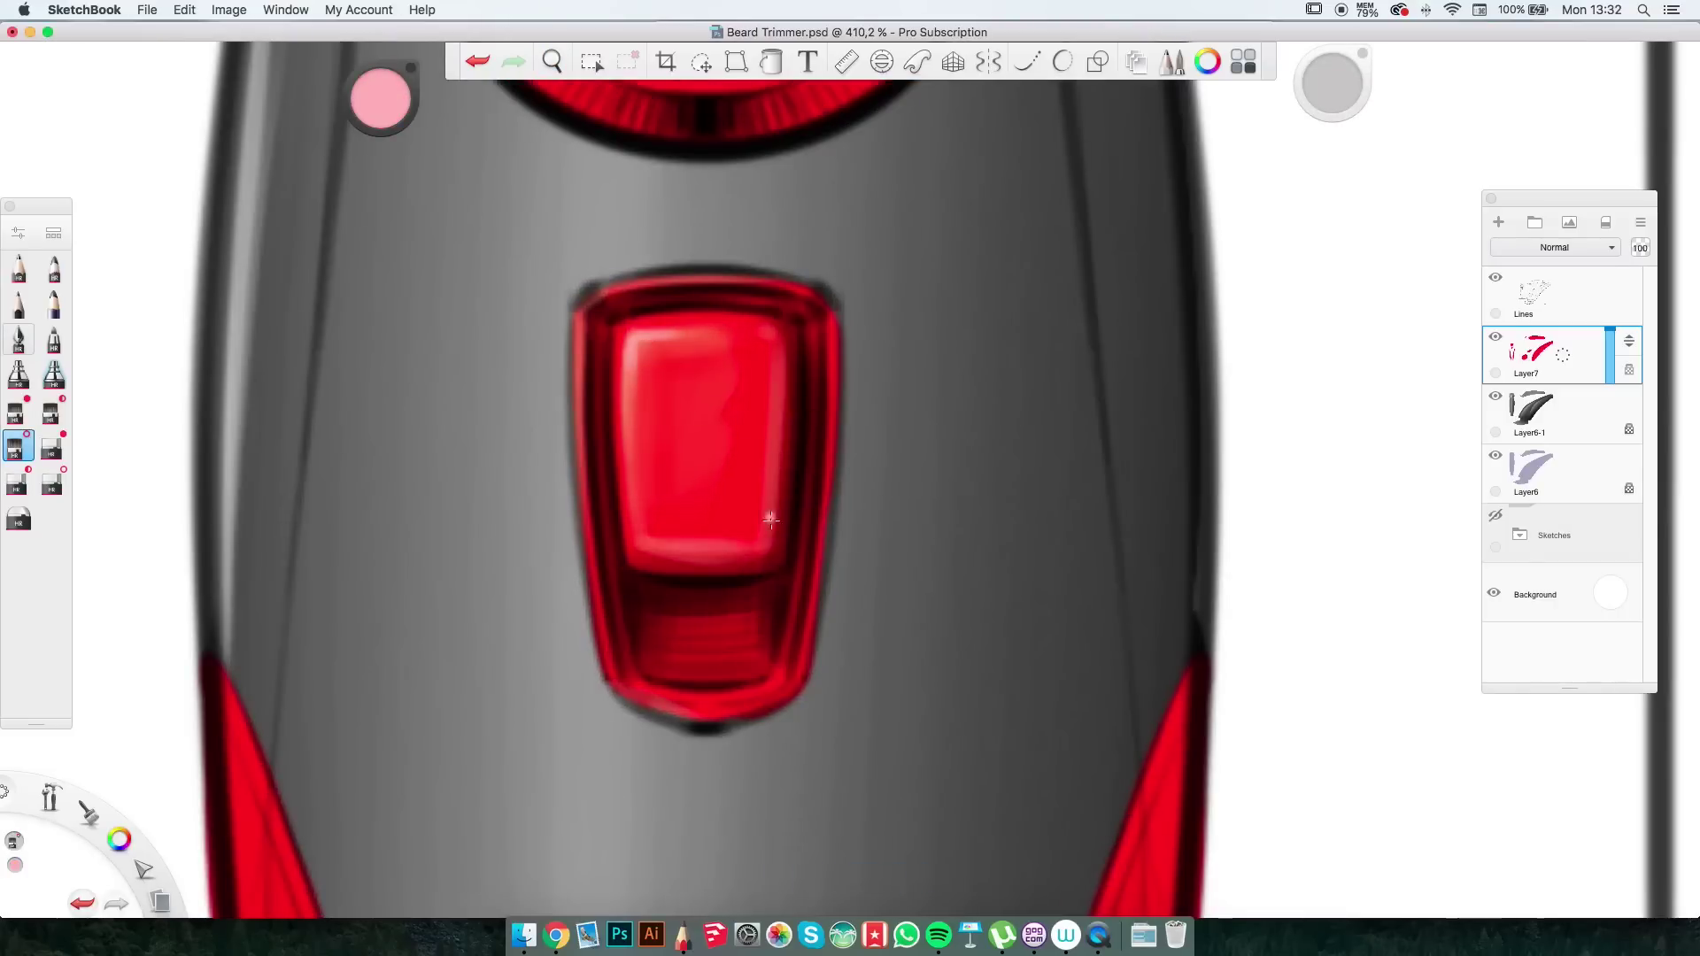
{"action": "scroll", "coordinate": [854, 408], "scroll_direction": "down", "scroll_amount": 5}
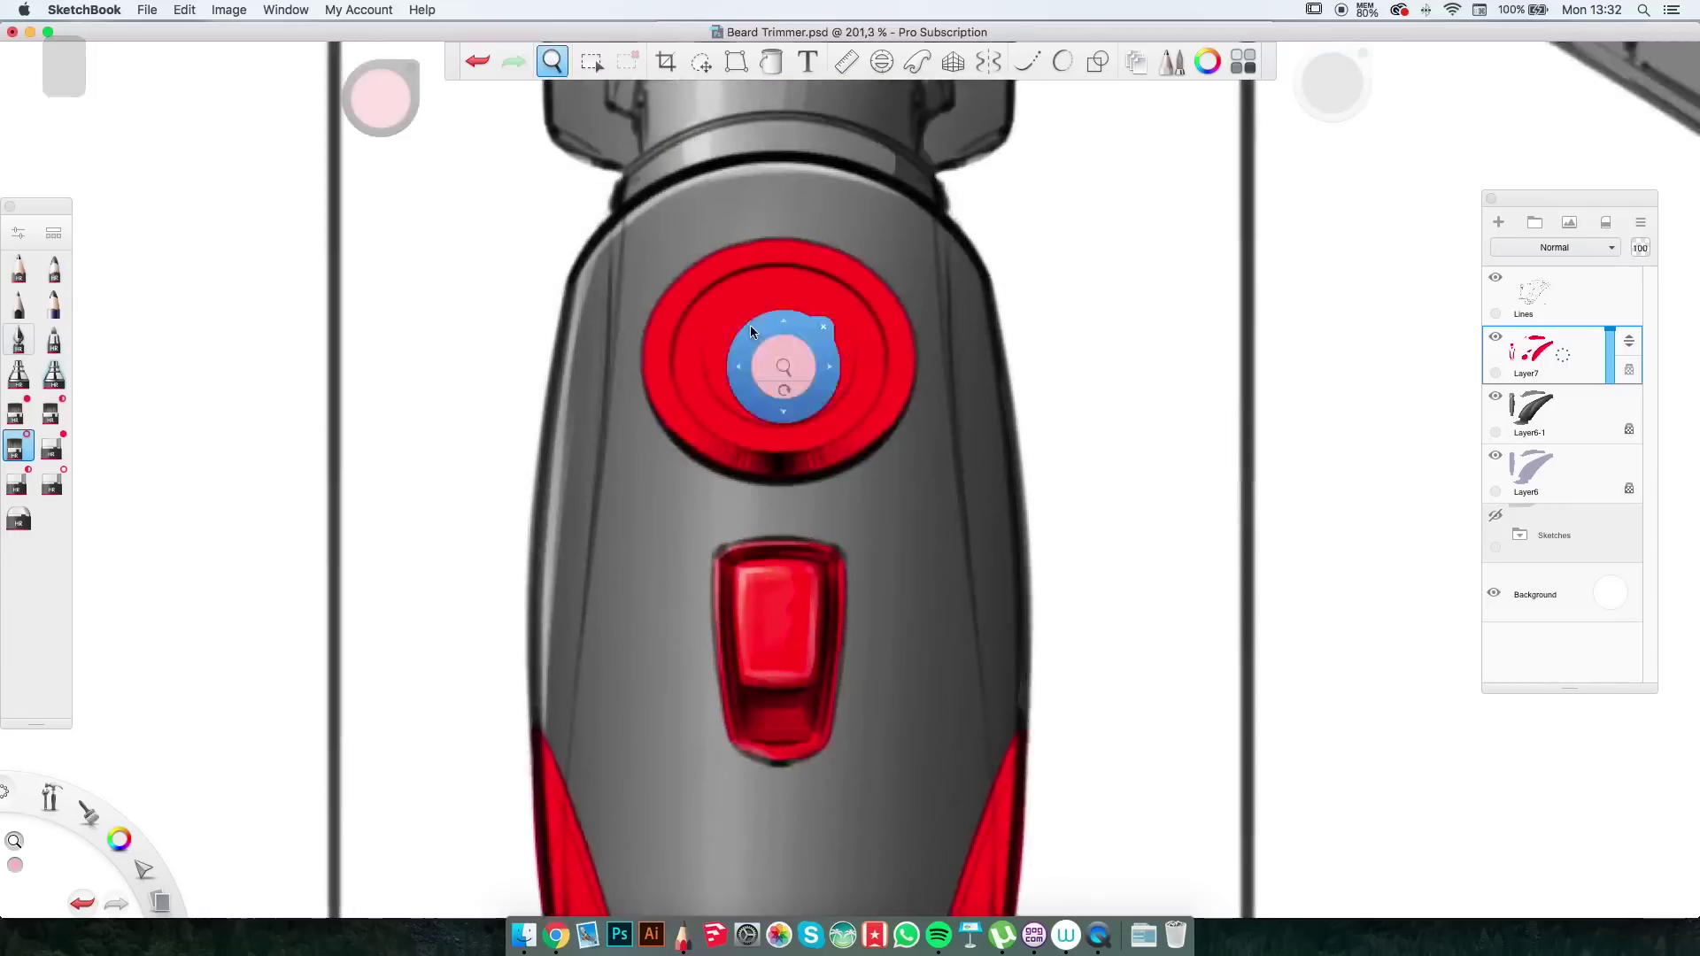
{"action": "scroll", "coordinate": [751, 326], "scroll_direction": "up", "scroll_amount": 4}
With a smaller, lighter brush, paint diagonal highlight streaks across the red button.
{"action": "left_click_drag", "start_coordinate": [1332, 82], "coordinate": [1511, 79]}
{"action": "scroll", "coordinate": [634, 361], "scroll_direction": "up", "scroll_amount": 3}
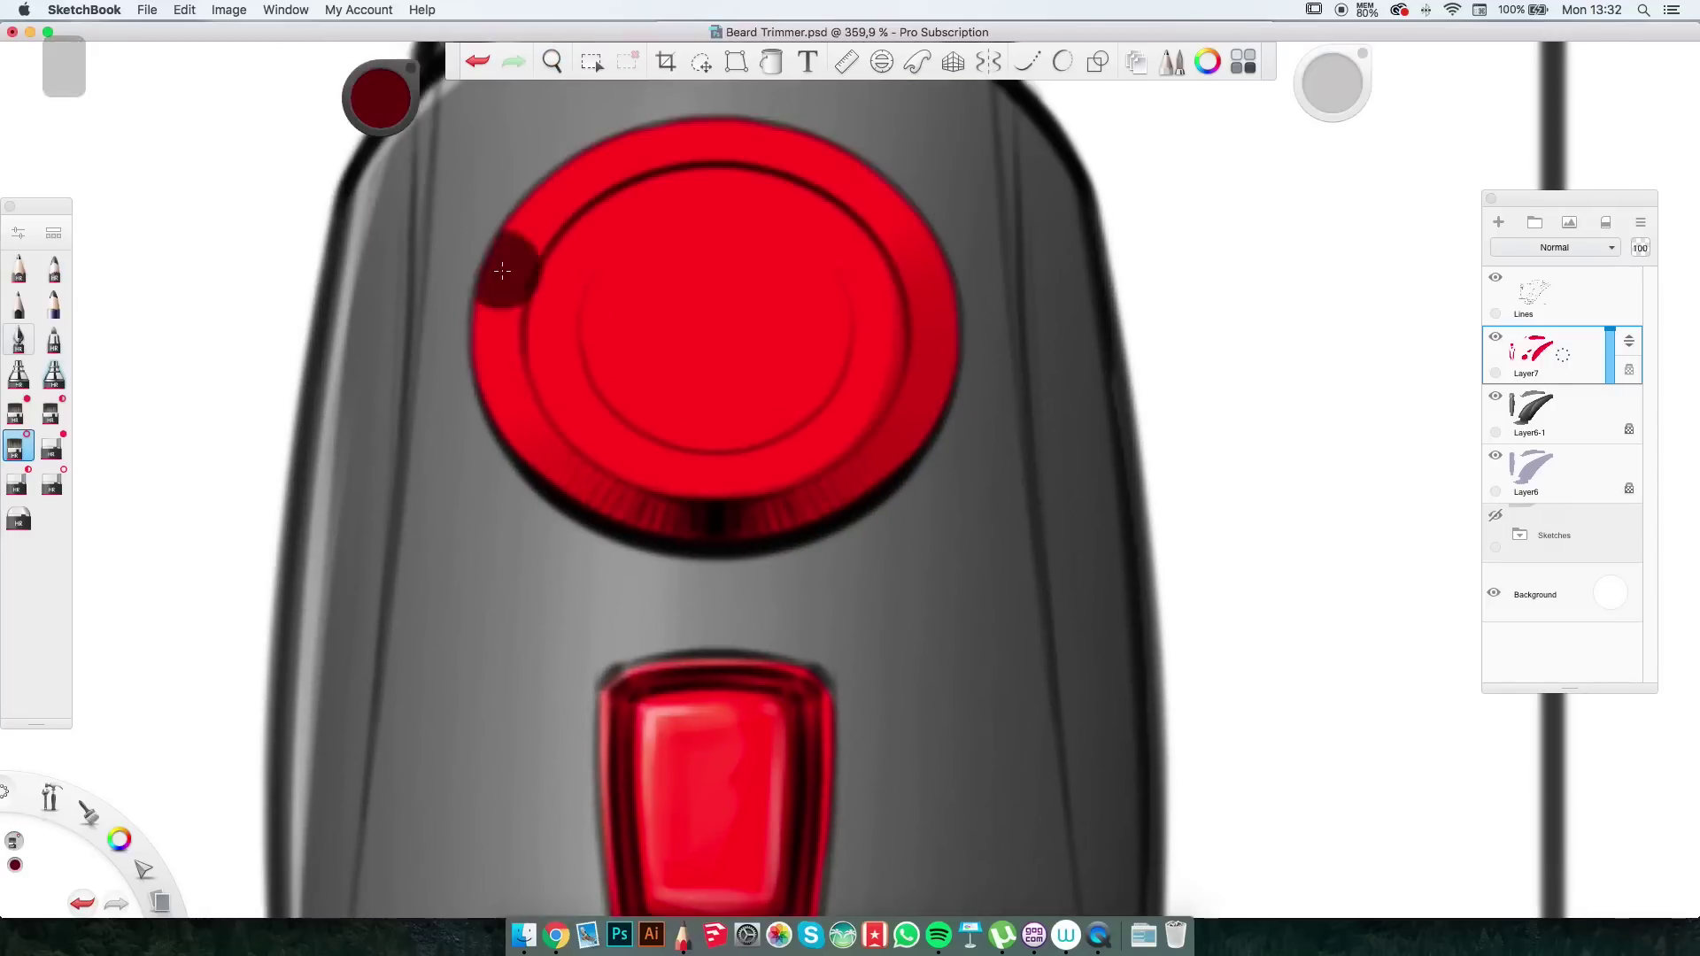
{"action": "left_click_drag", "start_coordinate": [379, 102], "coordinate": [383, 89]}
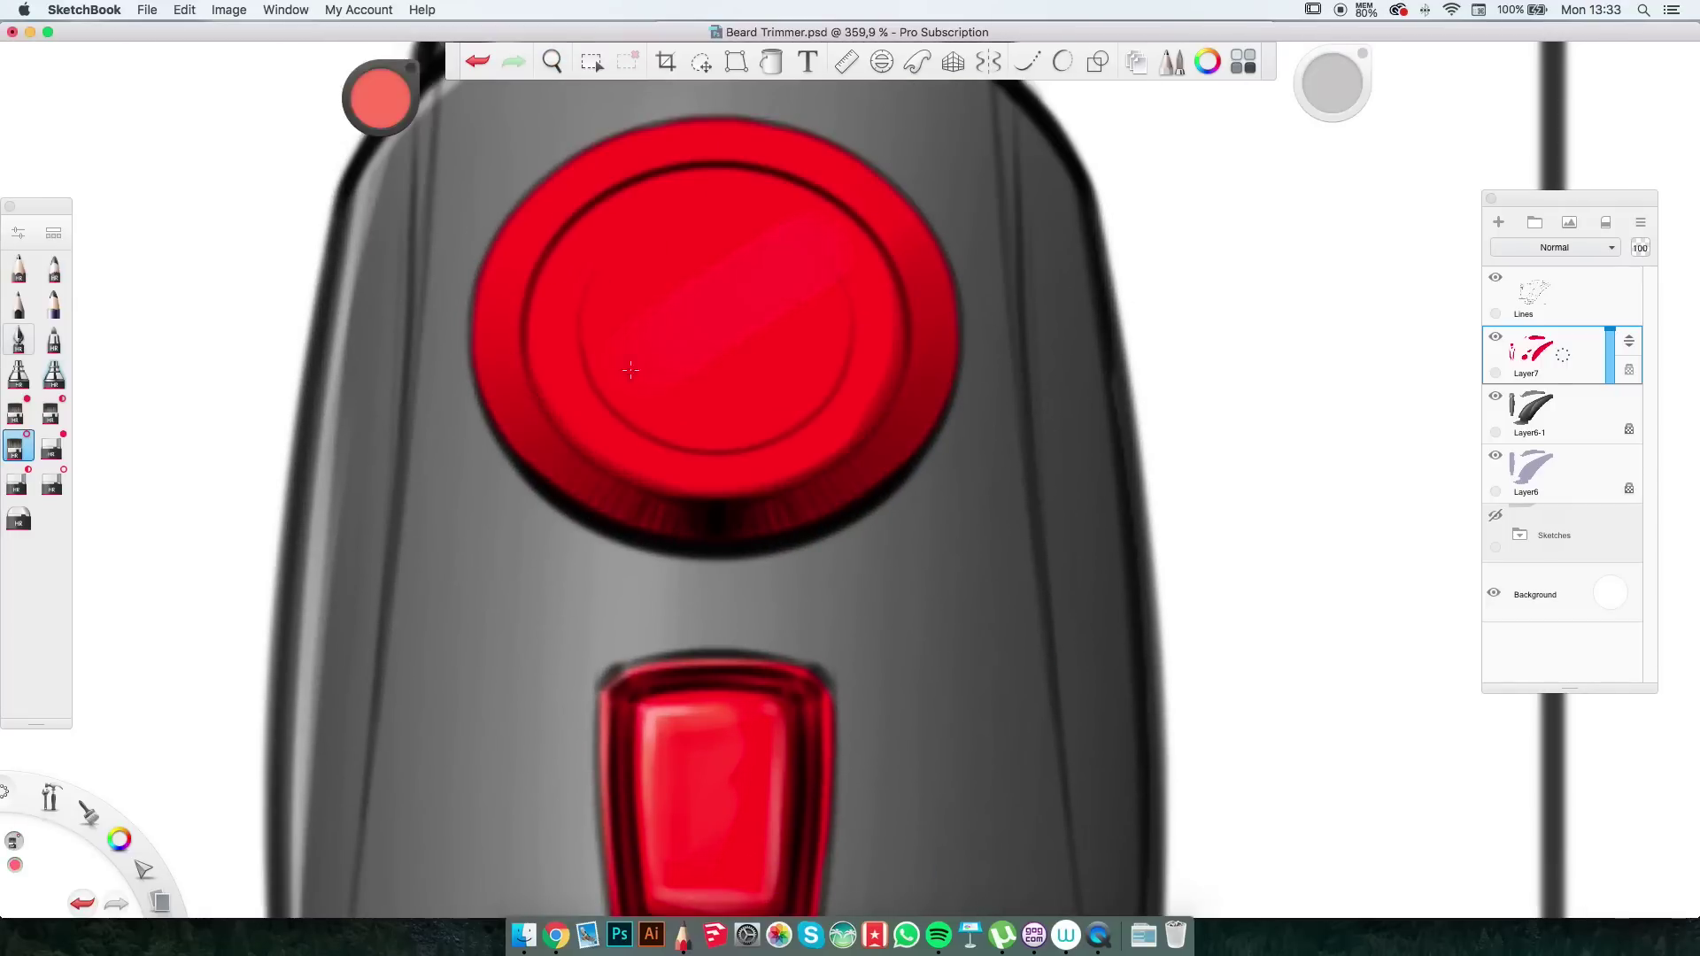
{"action": "left_click_drag", "start_coordinate": [606, 379], "coordinate": [825, 235]}
{"action": "left_click", "coordinate": [656, 134]}
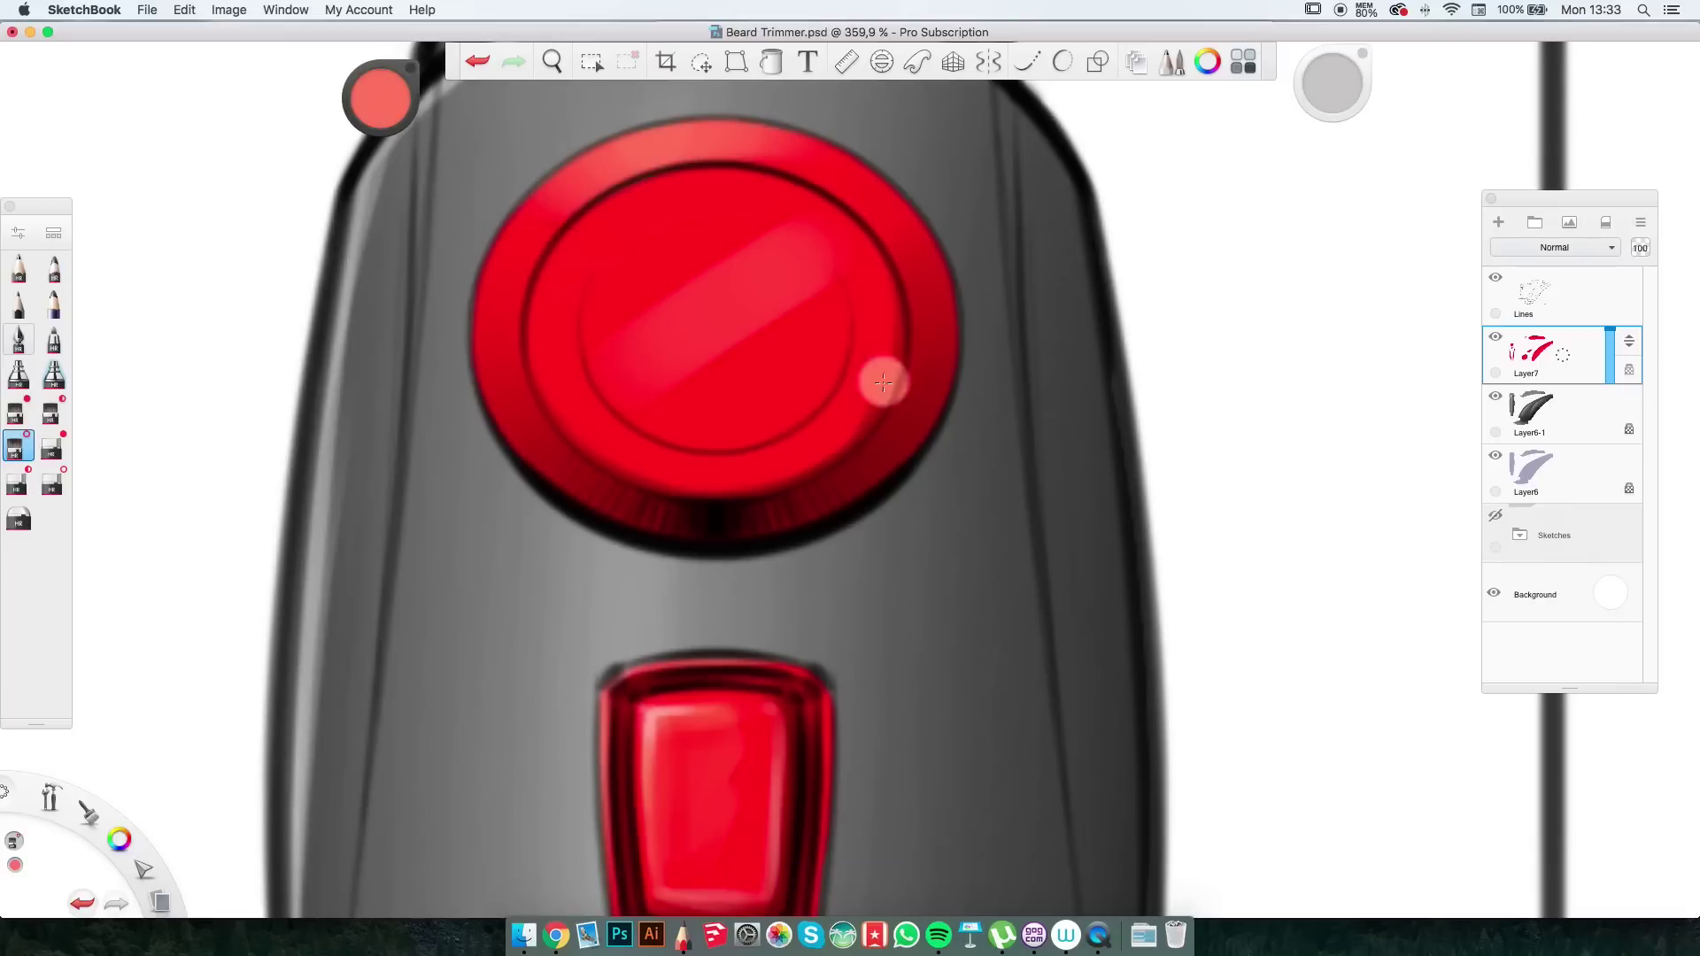
{"action": "left_click_drag", "start_coordinate": [619, 305], "coordinate": [766, 191]}
{"action": "left_click_drag", "start_coordinate": [610, 380], "coordinate": [796, 239]}
{"action": "left_click_drag", "start_coordinate": [588, 314], "coordinate": [775, 186]}
Fit the Ellipse guide to the button's inner disc and choose a fine pale rim brush.
{"action": "scroll", "coordinate": [884, 395], "scroll_direction": "up", "scroll_amount": 3}
{"action": "key", "text": "e"}
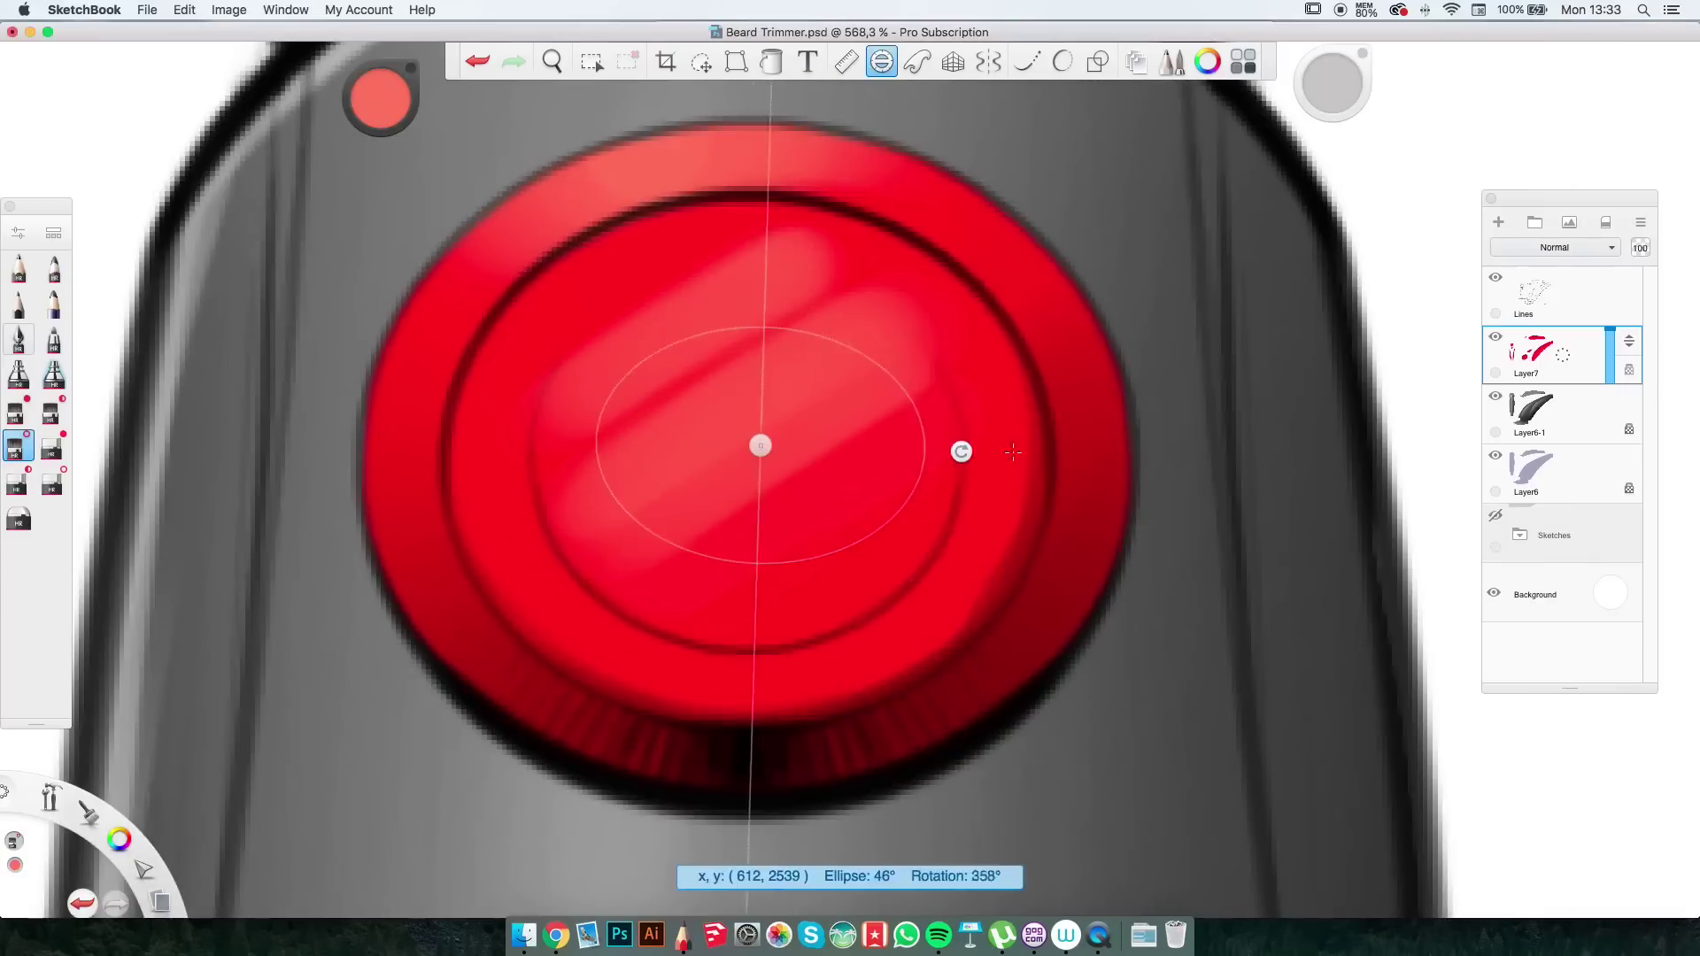
{"action": "left_click_drag", "start_coordinate": [1013, 452], "coordinate": [994, 453]}
{"action": "left_click_drag", "start_coordinate": [1332, 83], "coordinate": [1381, 105]}
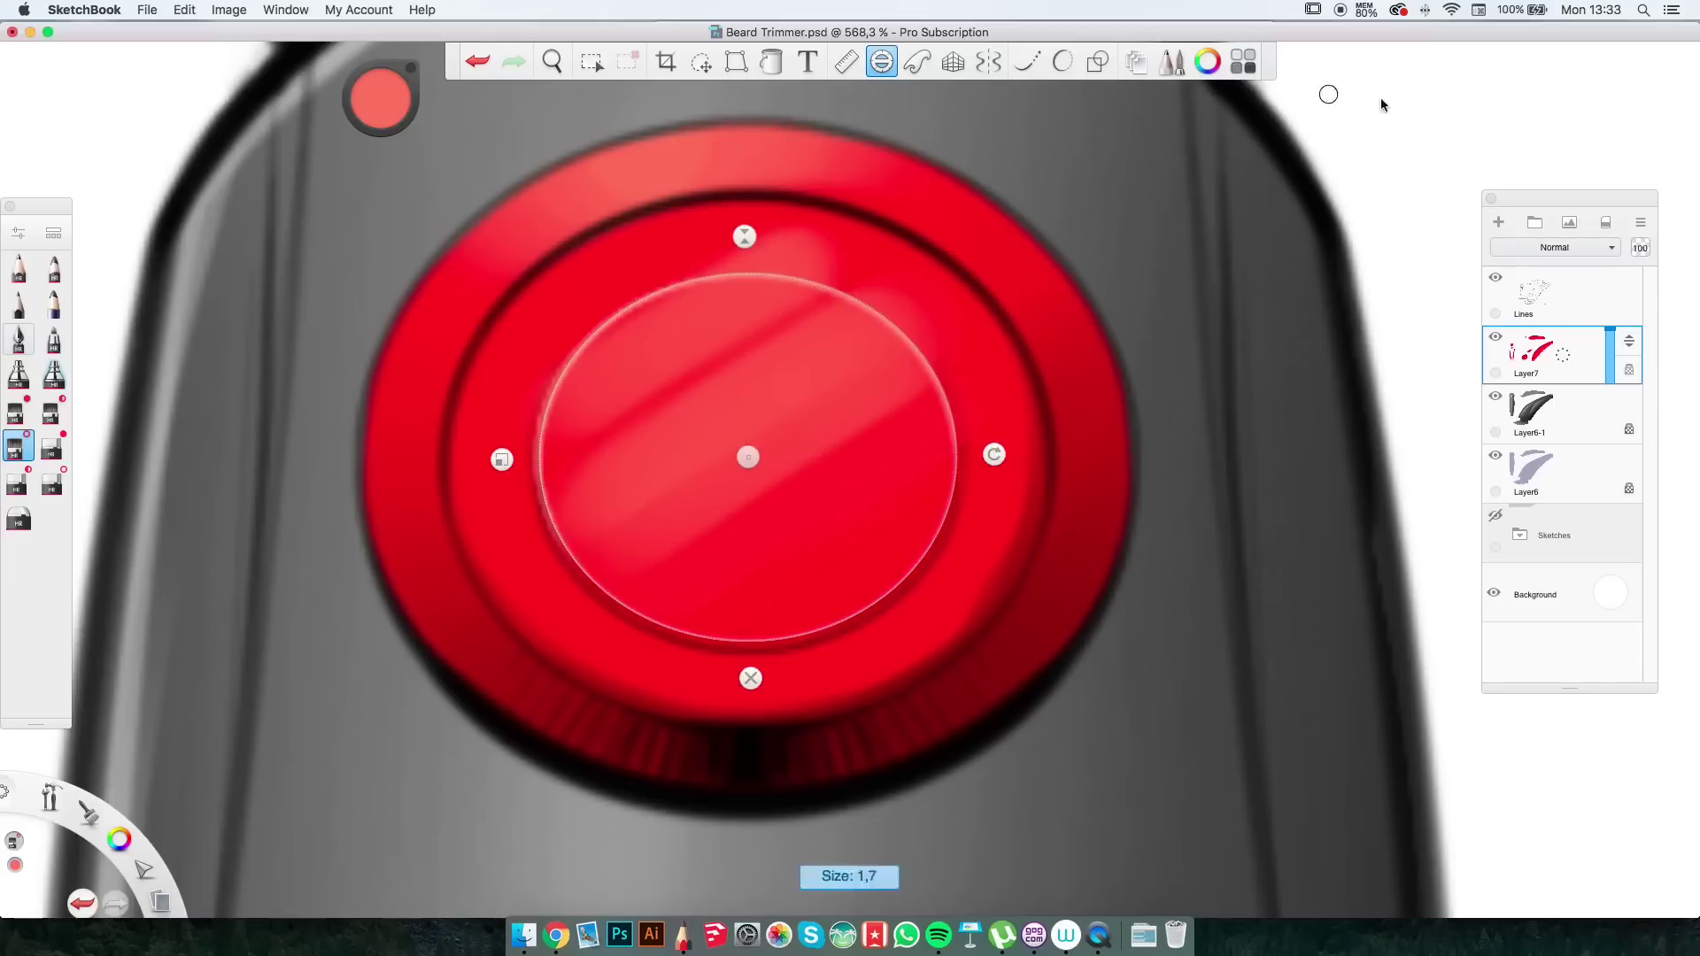
{"action": "left_click", "coordinate": [644, 302]}
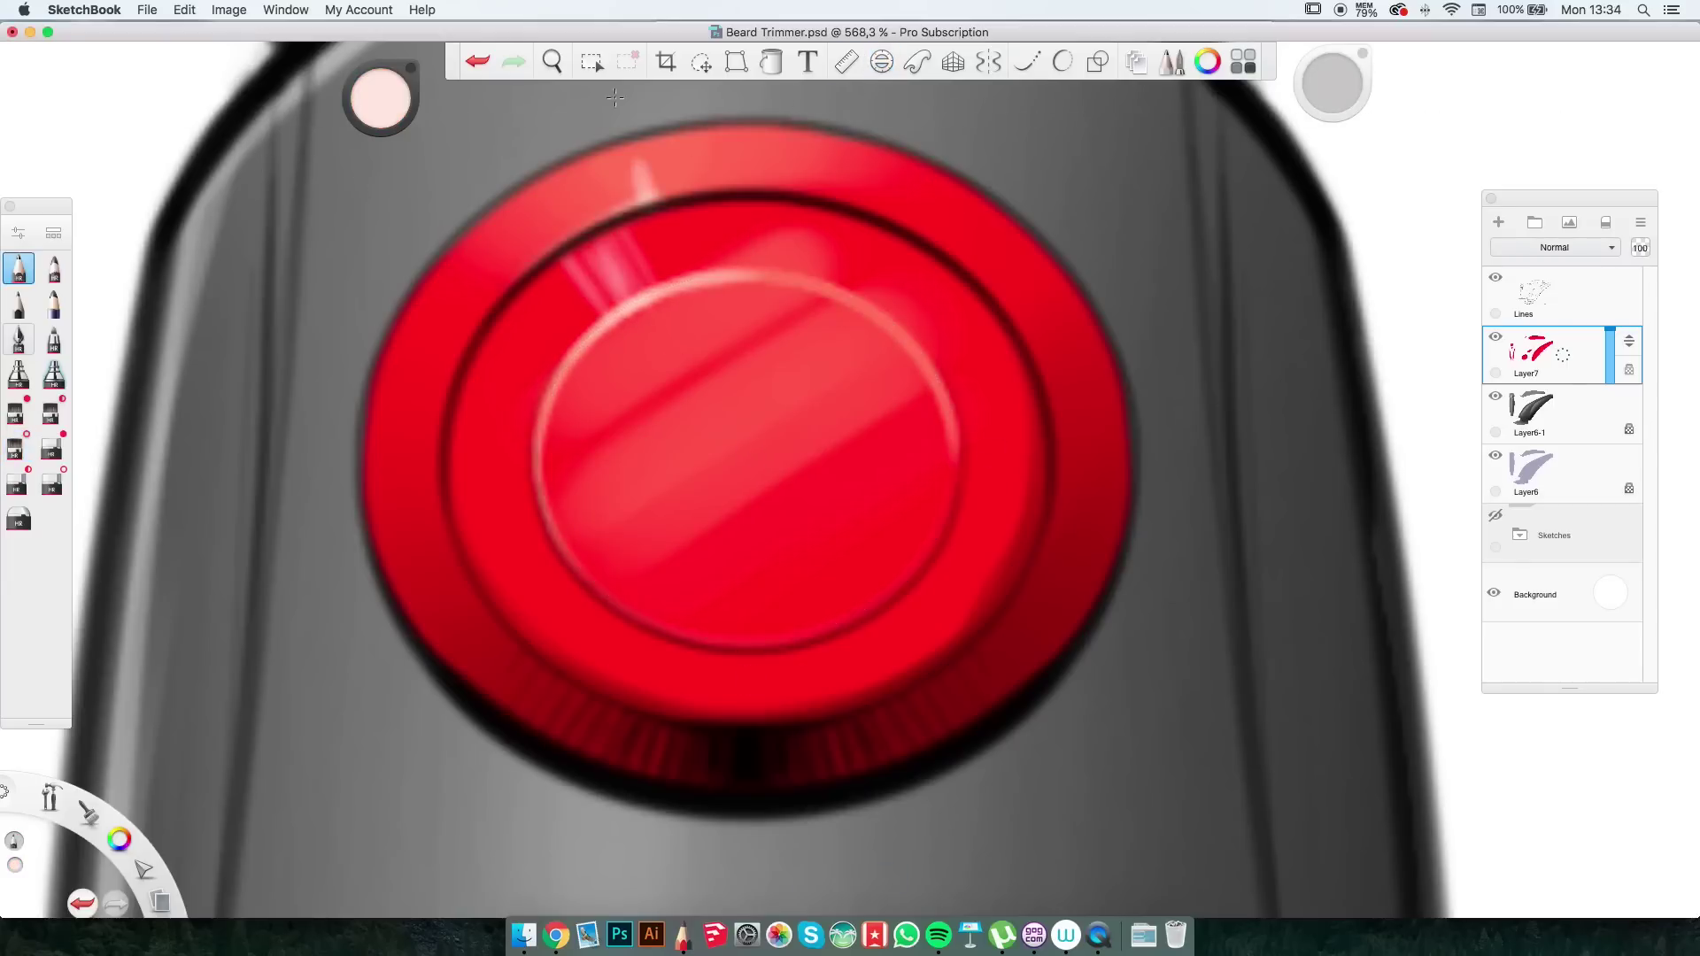
{"action": "key", "text": "space"}
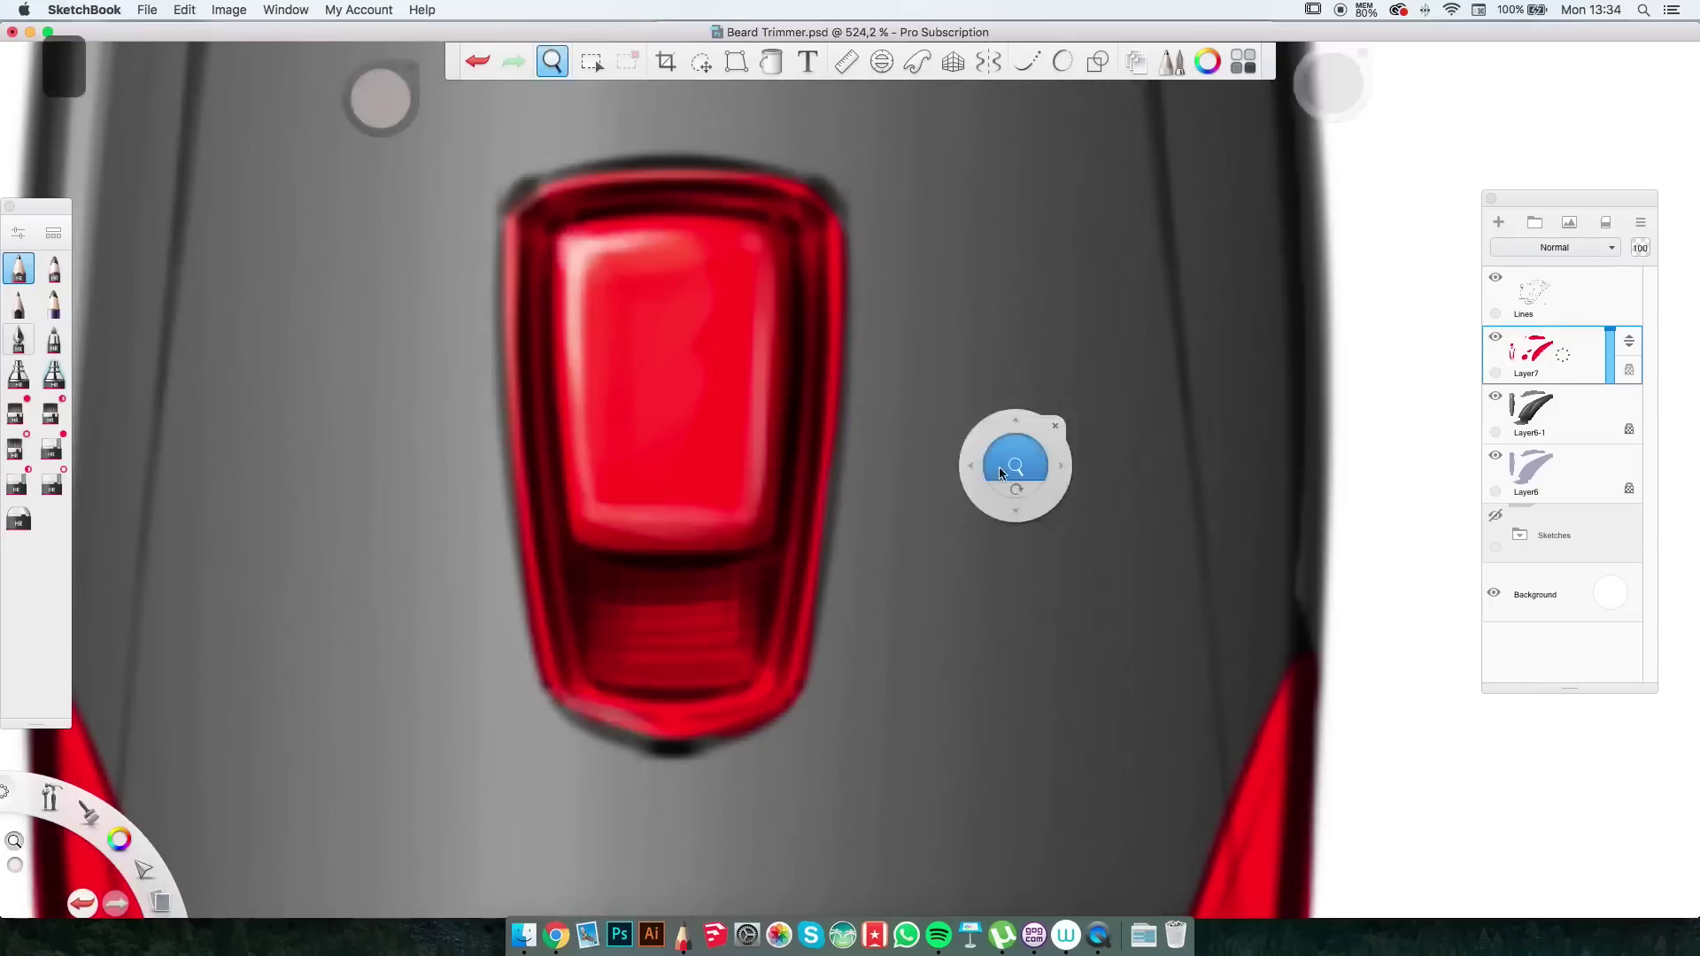
Frame the trimmer's red button and sample its bright red.
{"action": "left_click_drag", "start_coordinate": [1000, 471], "coordinate": [943, 632]}
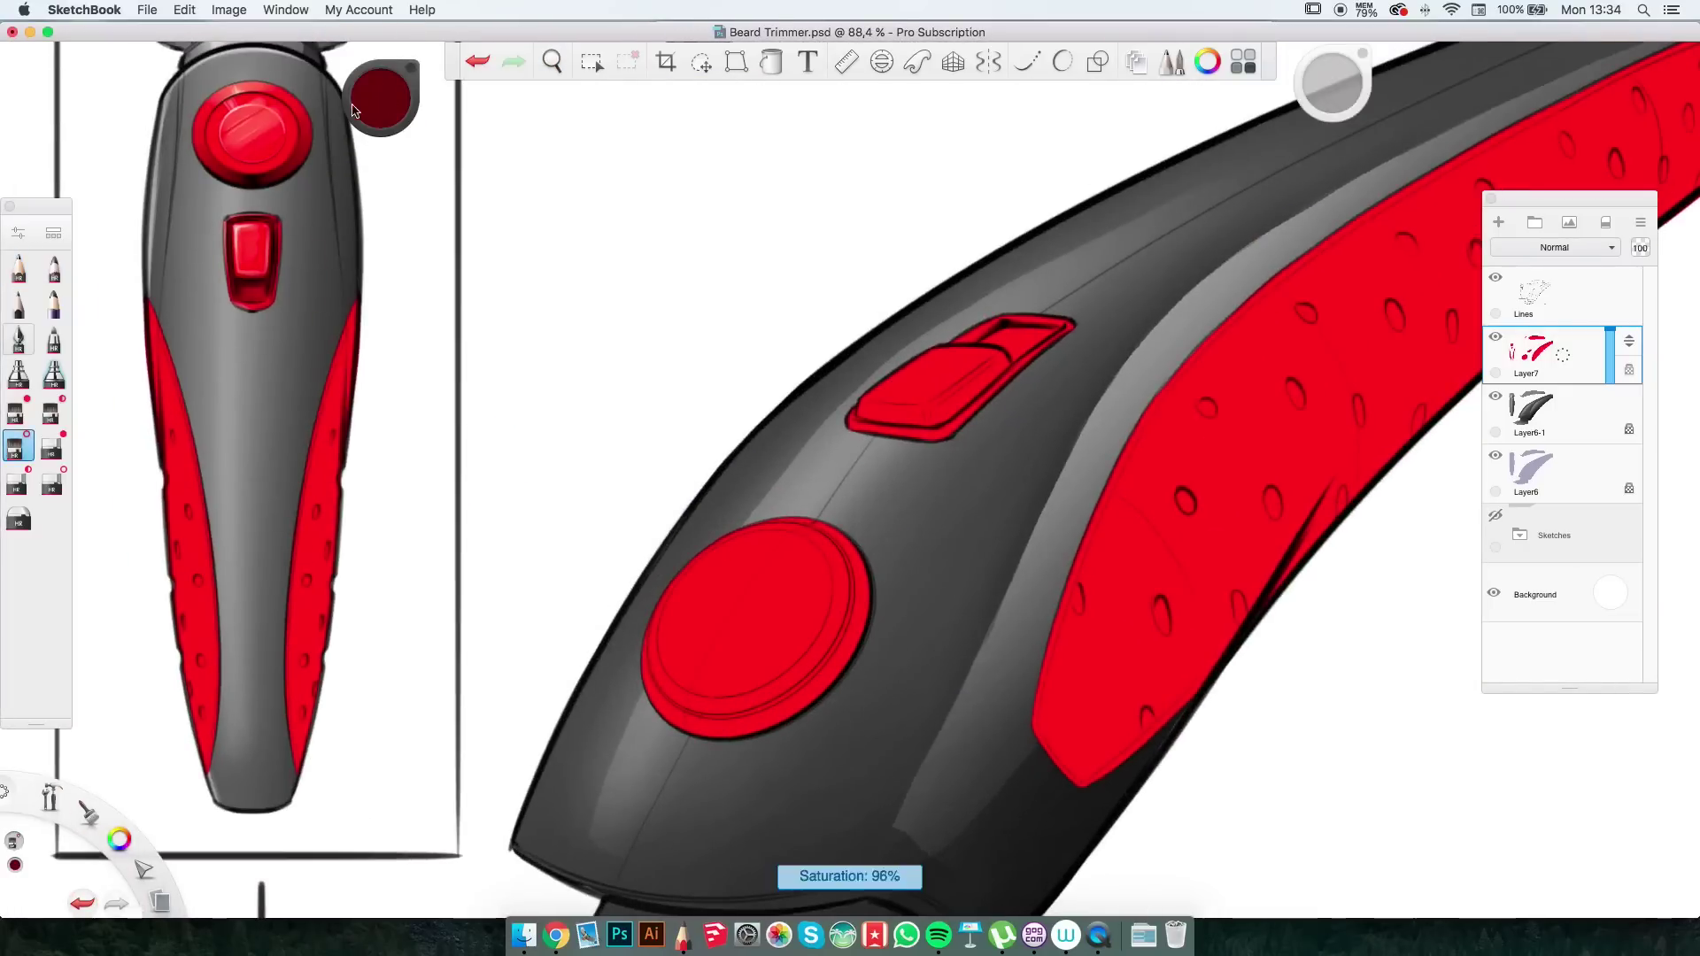
{"action": "scroll", "coordinate": [968, 588], "scroll_direction": "up", "scroll_amount": 3}
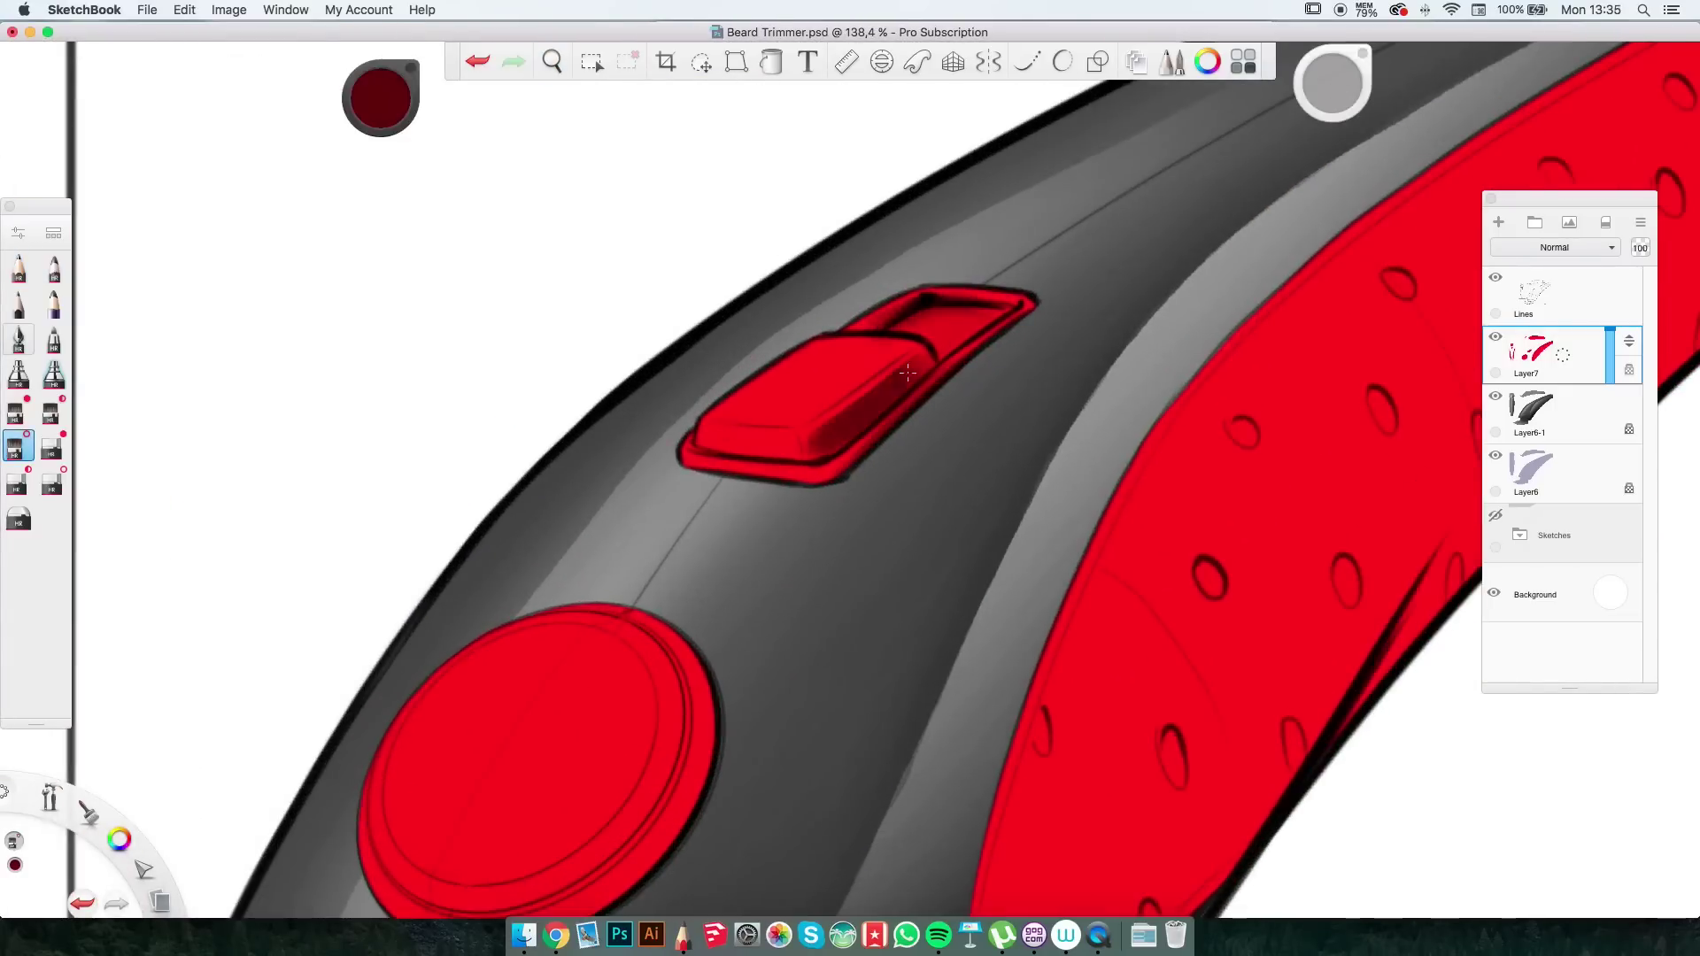
{"action": "scroll", "coordinate": [813, 460], "scroll_direction": "up", "scroll_amount": 3}
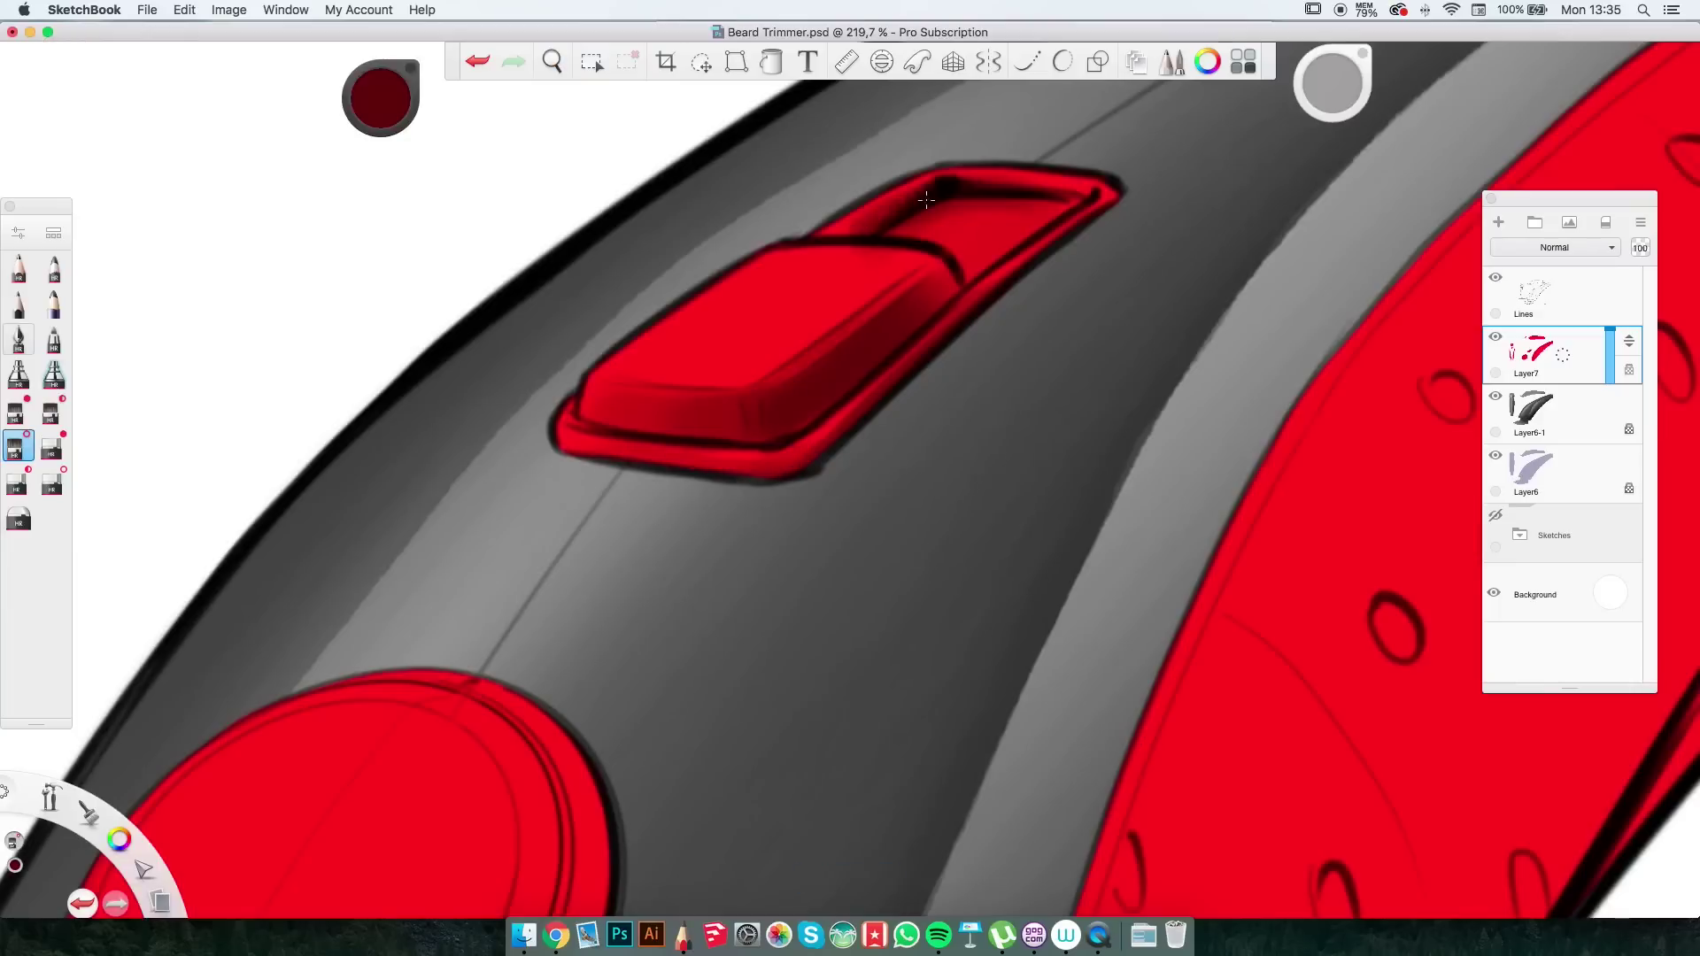
{"action": "scroll", "coordinate": [926, 200], "scroll_direction": "down", "scroll_amount": 5}
{"action": "scroll", "coordinate": [702, 493], "scroll_direction": "up", "scroll_amount": 5}
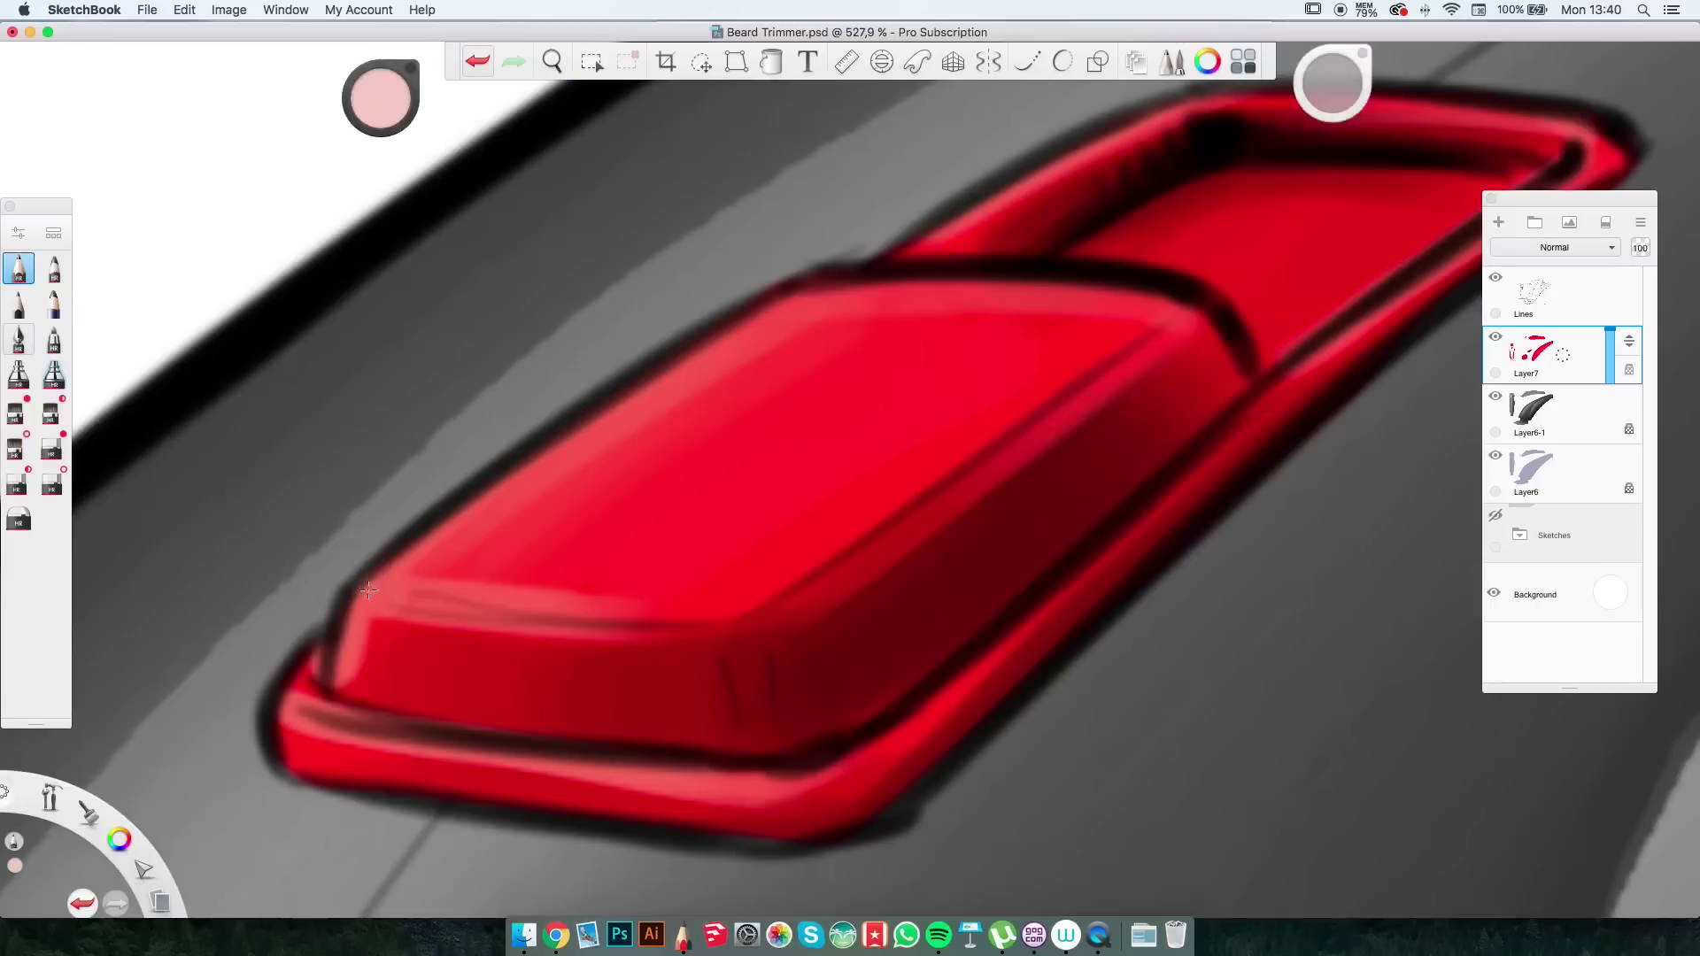
{"action": "left_click_drag", "start_coordinate": [368, 589], "coordinate": [688, 380]}
{"action": "scroll", "coordinate": [567, 434], "scroll_direction": "down", "scroll_amount": 3}
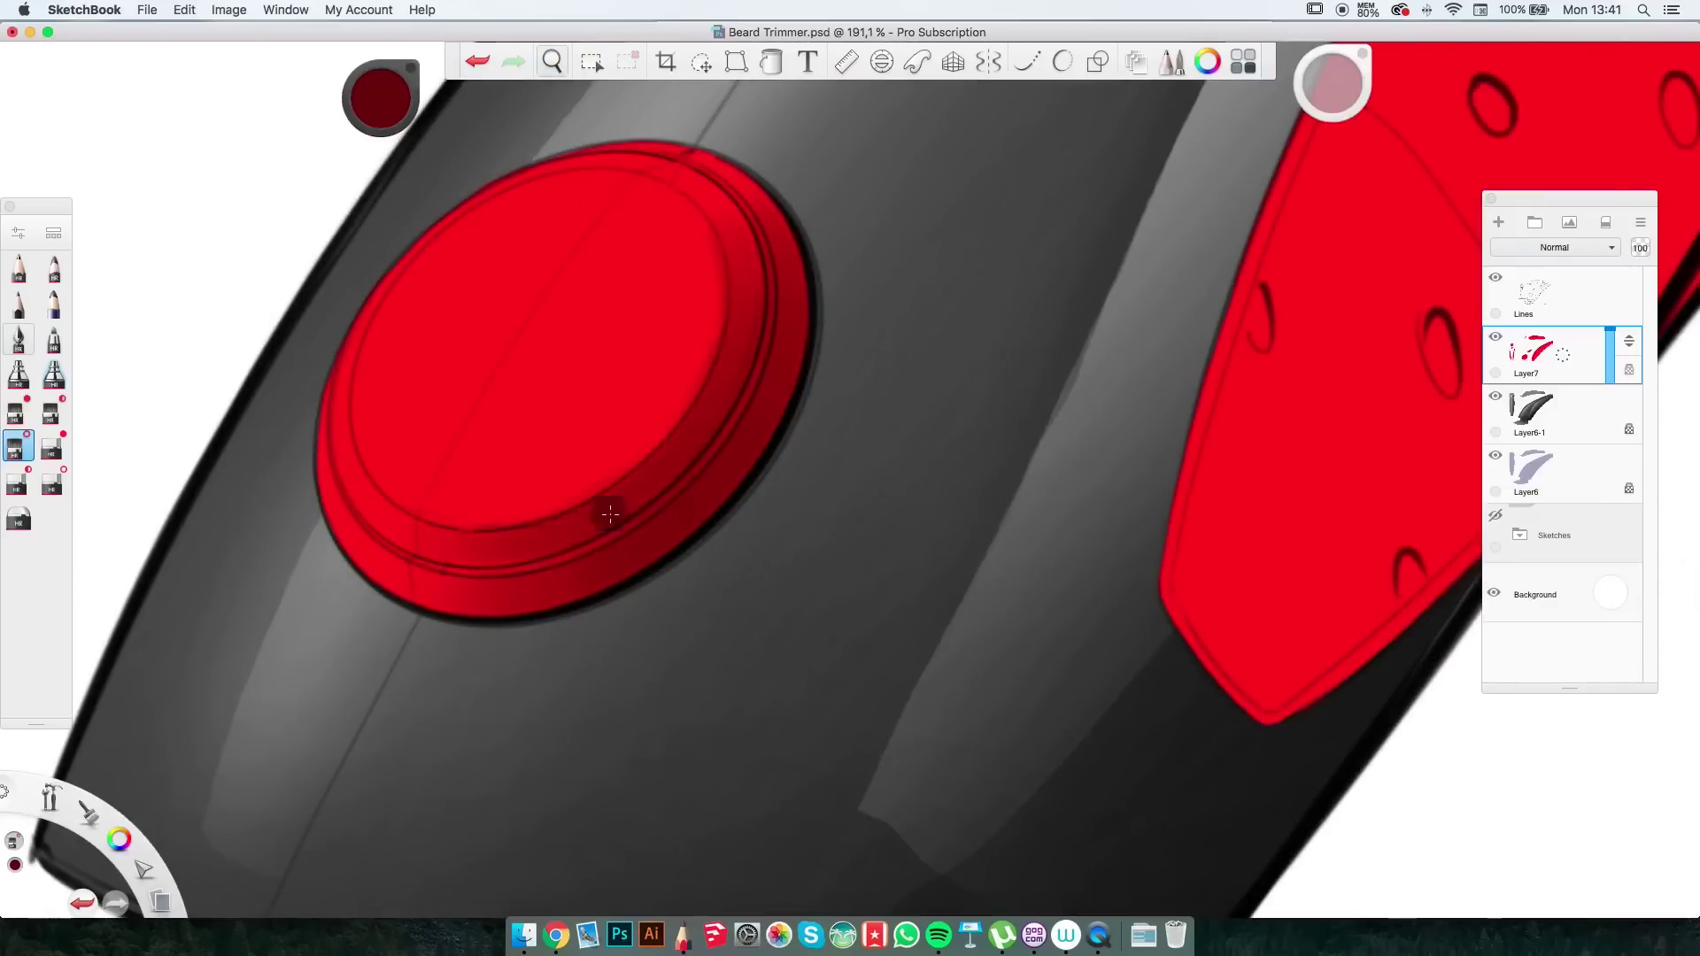
{"action": "scroll", "coordinate": [609, 514], "scroll_direction": "up", "scroll_amount": 5}
{"action": "left_click", "coordinate": [968, 561], "text": "alt"}
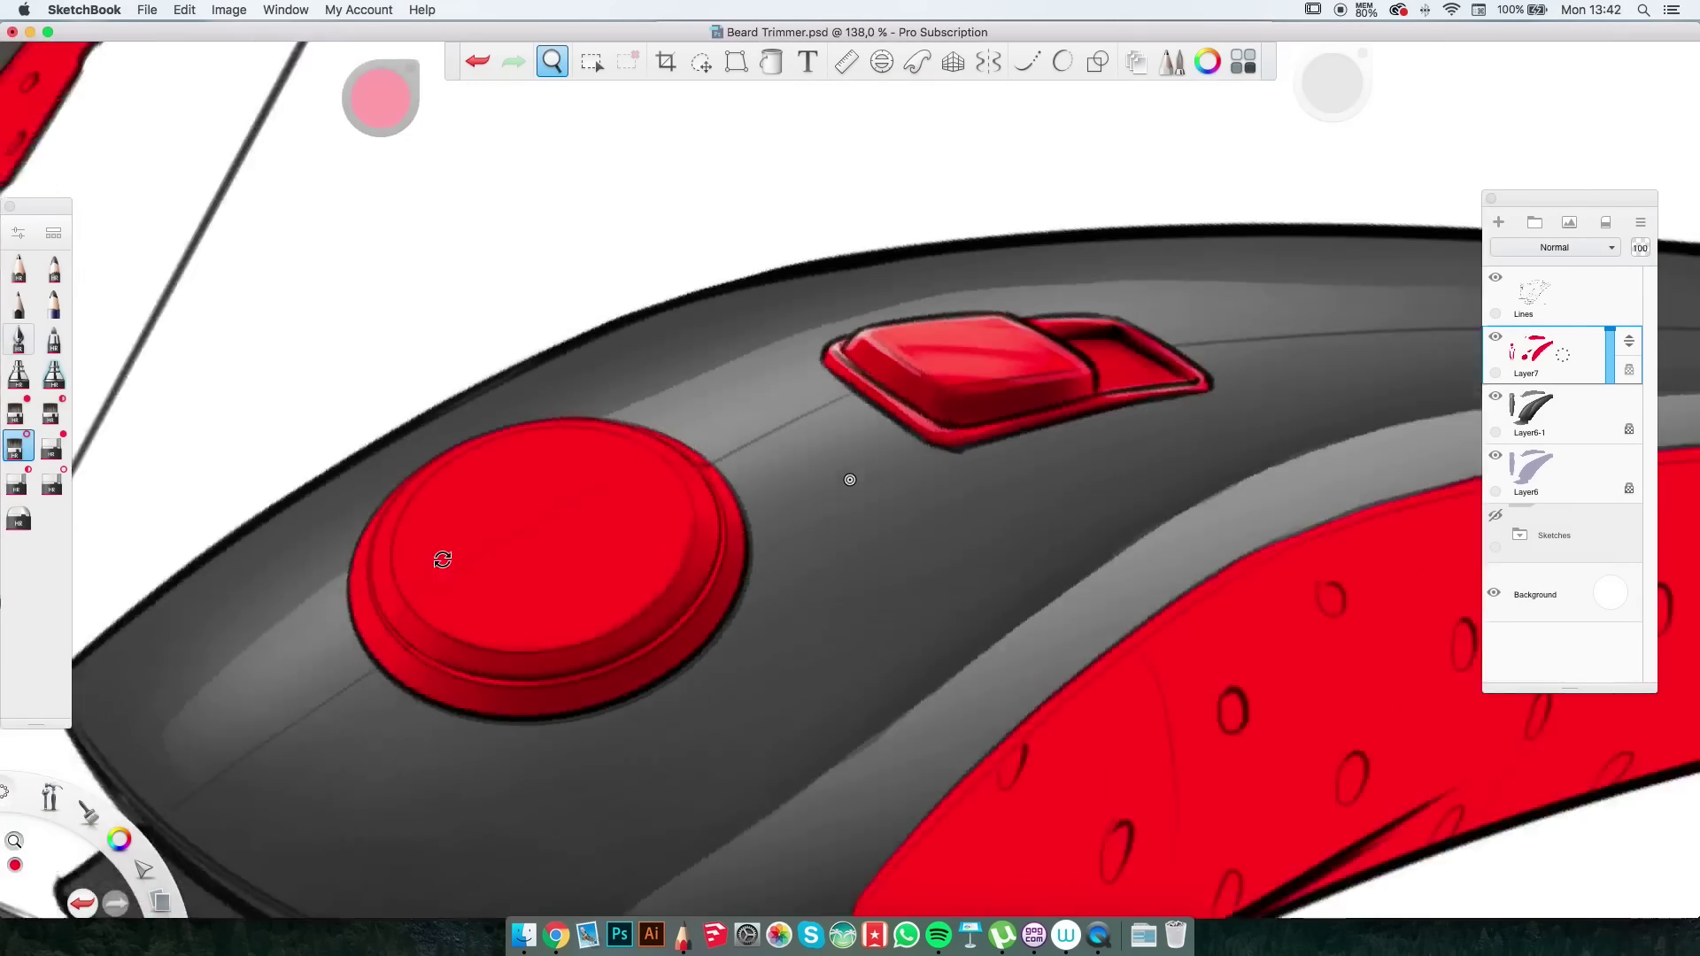
Place the ellipse guide over the side-view button and rotate it to fit.
{"action": "scroll", "coordinate": [1048, 376], "scroll_direction": "up", "scroll_amount": 5}
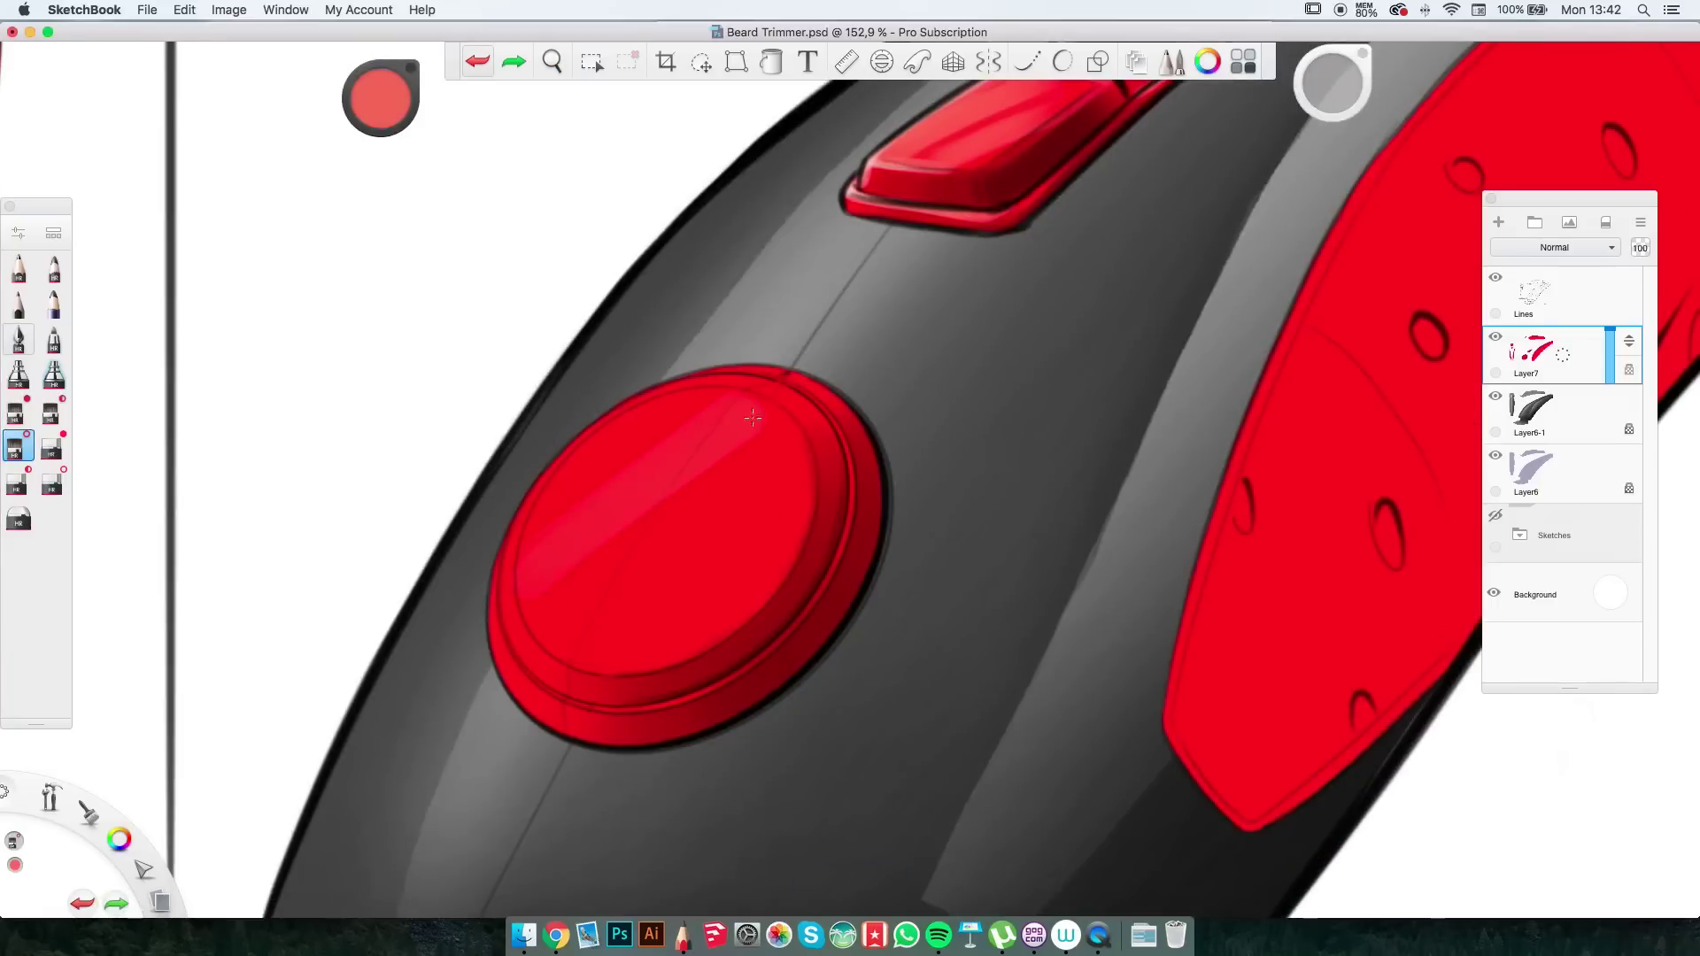
{"action": "scroll", "coordinate": [690, 357], "scroll_direction": "down", "scroll_amount": 3}
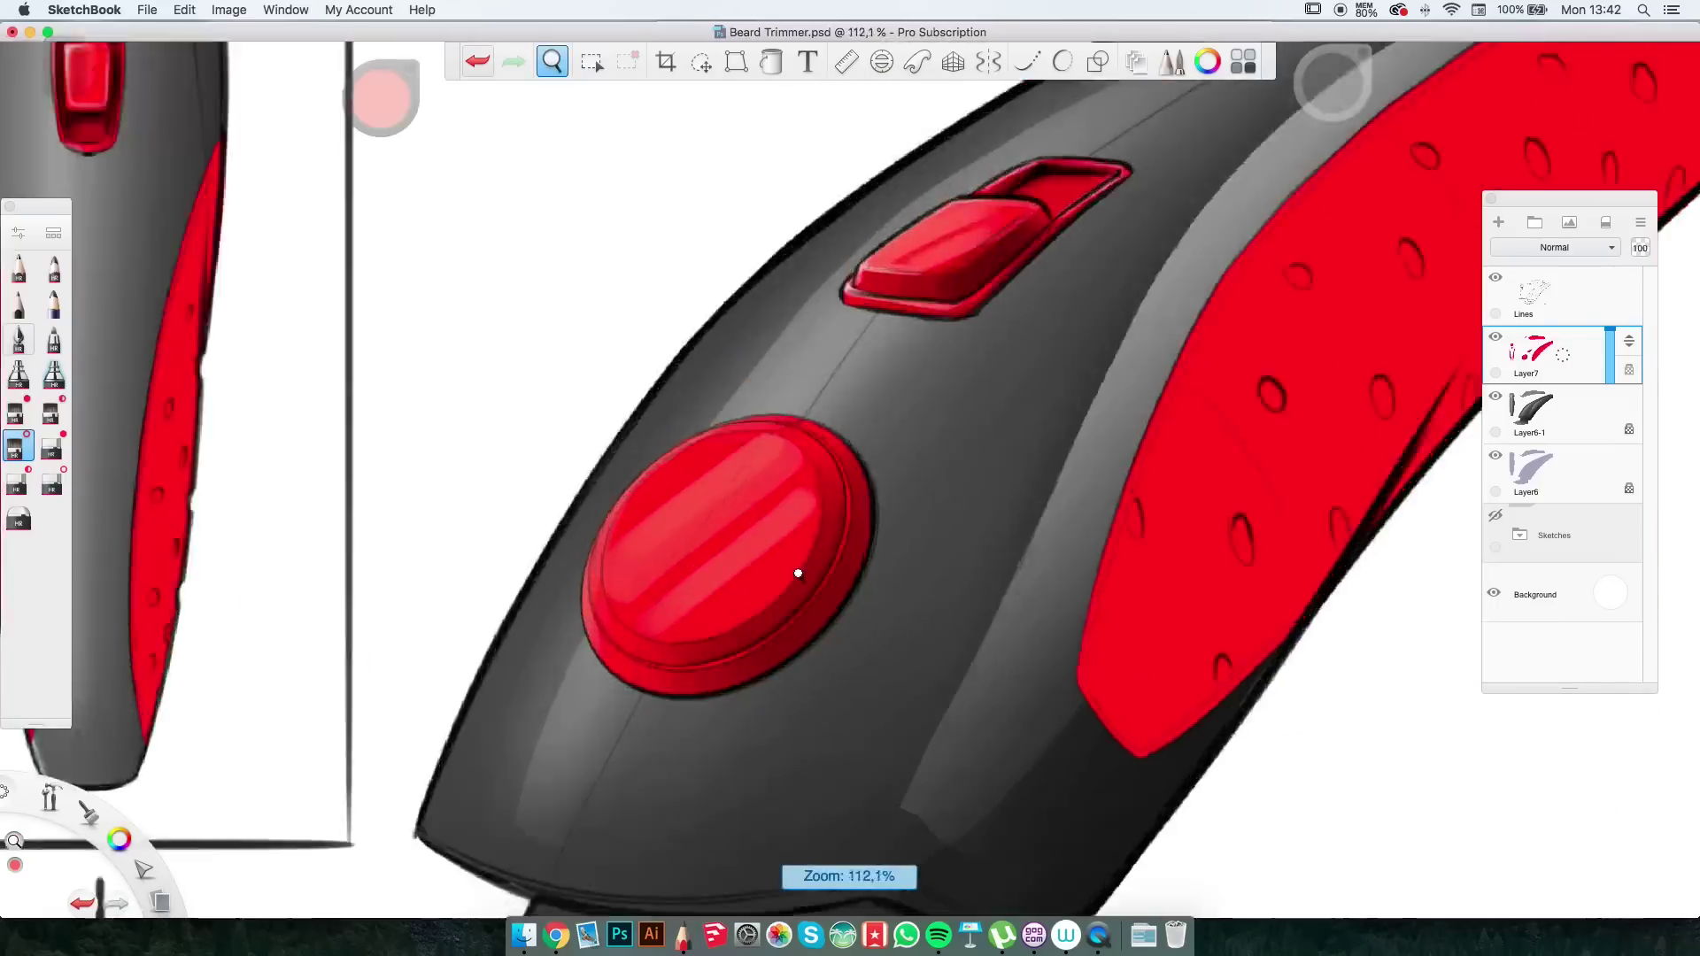
{"action": "scroll", "coordinate": [800, 569], "scroll_direction": "up", "scroll_amount": 8}
{"action": "left_click", "coordinate": [882, 61]}
{"action": "left_click_drag", "start_coordinate": [862, 428], "coordinate": [890, 217]}
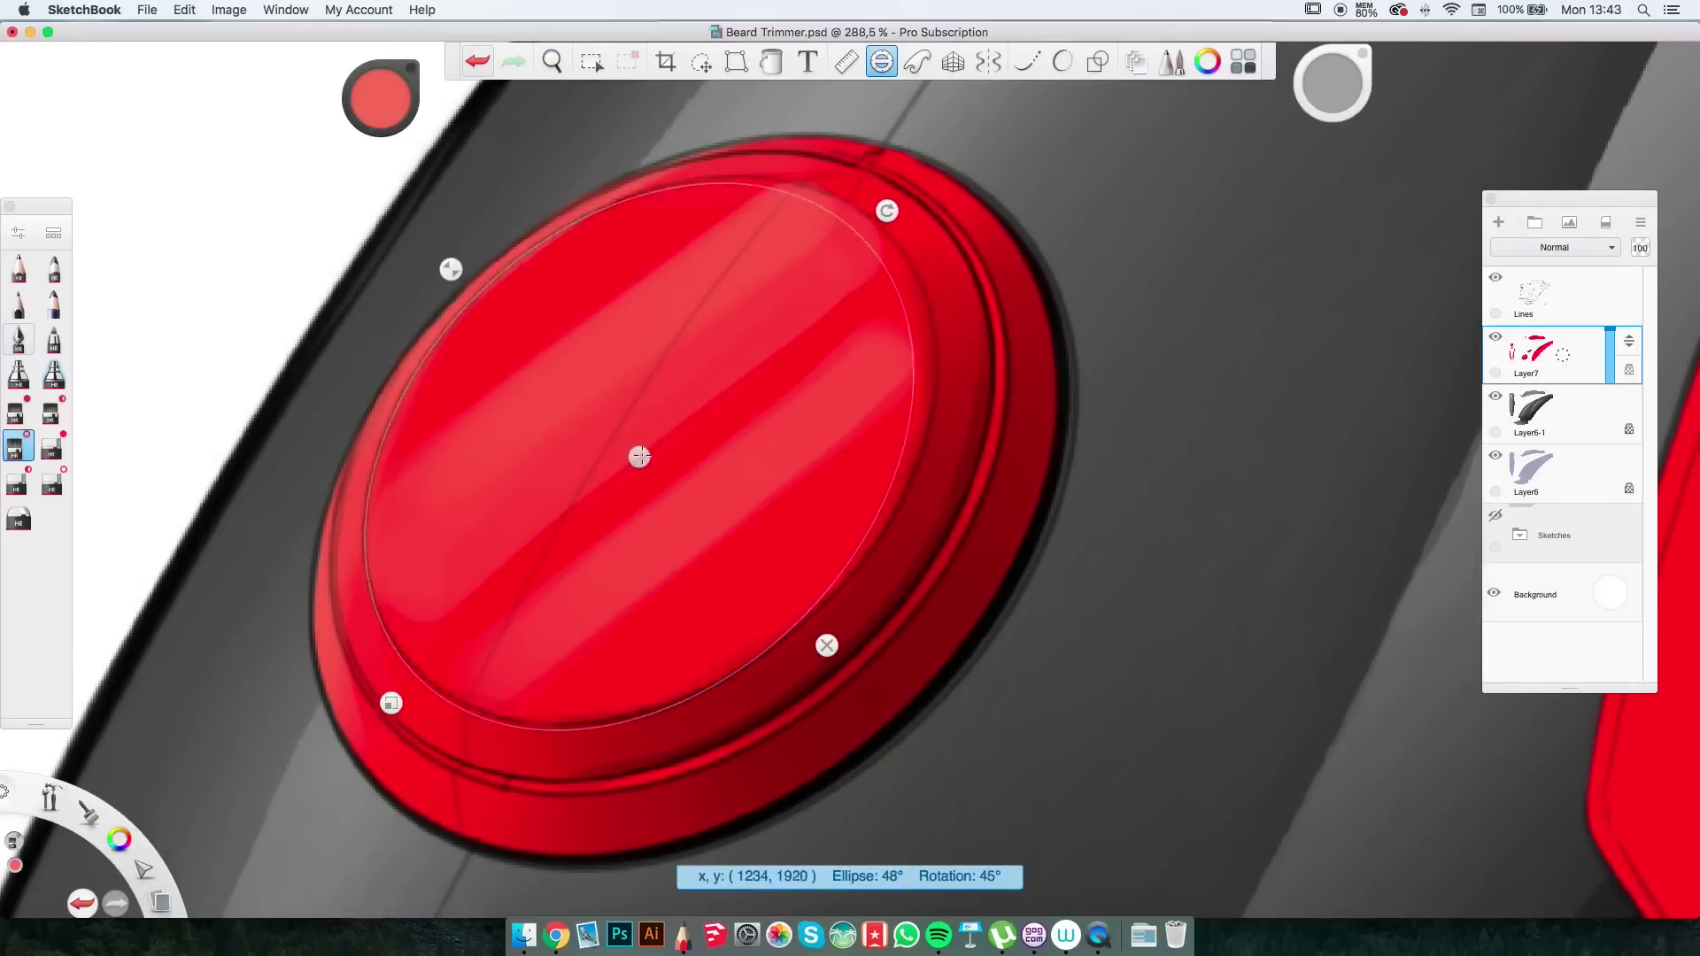
Switch to a fine shading brush and make it much smaller.
{"action": "left_click", "coordinate": [18, 269]}
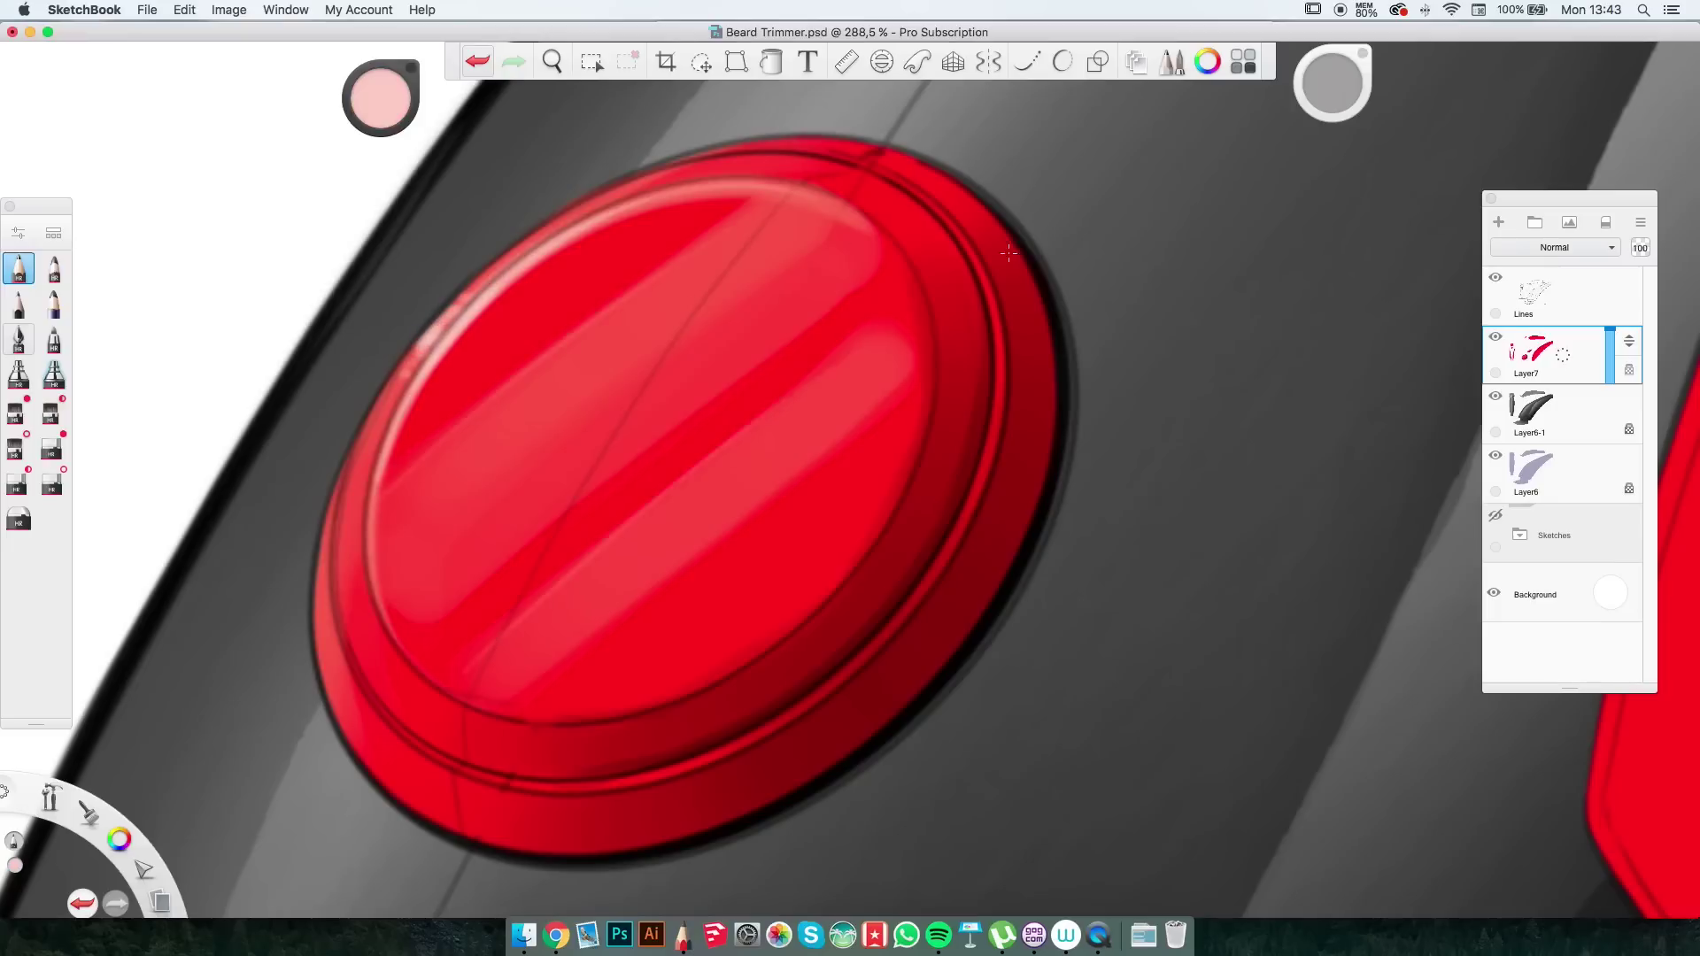
{"action": "scroll", "coordinate": [615, 206], "scroll_direction": "down", "scroll_amount": 5}
{"action": "scroll", "coordinate": [381, 97], "scroll_direction": "up", "scroll_amount": 5}
{"action": "left_click", "coordinate": [15, 447]}
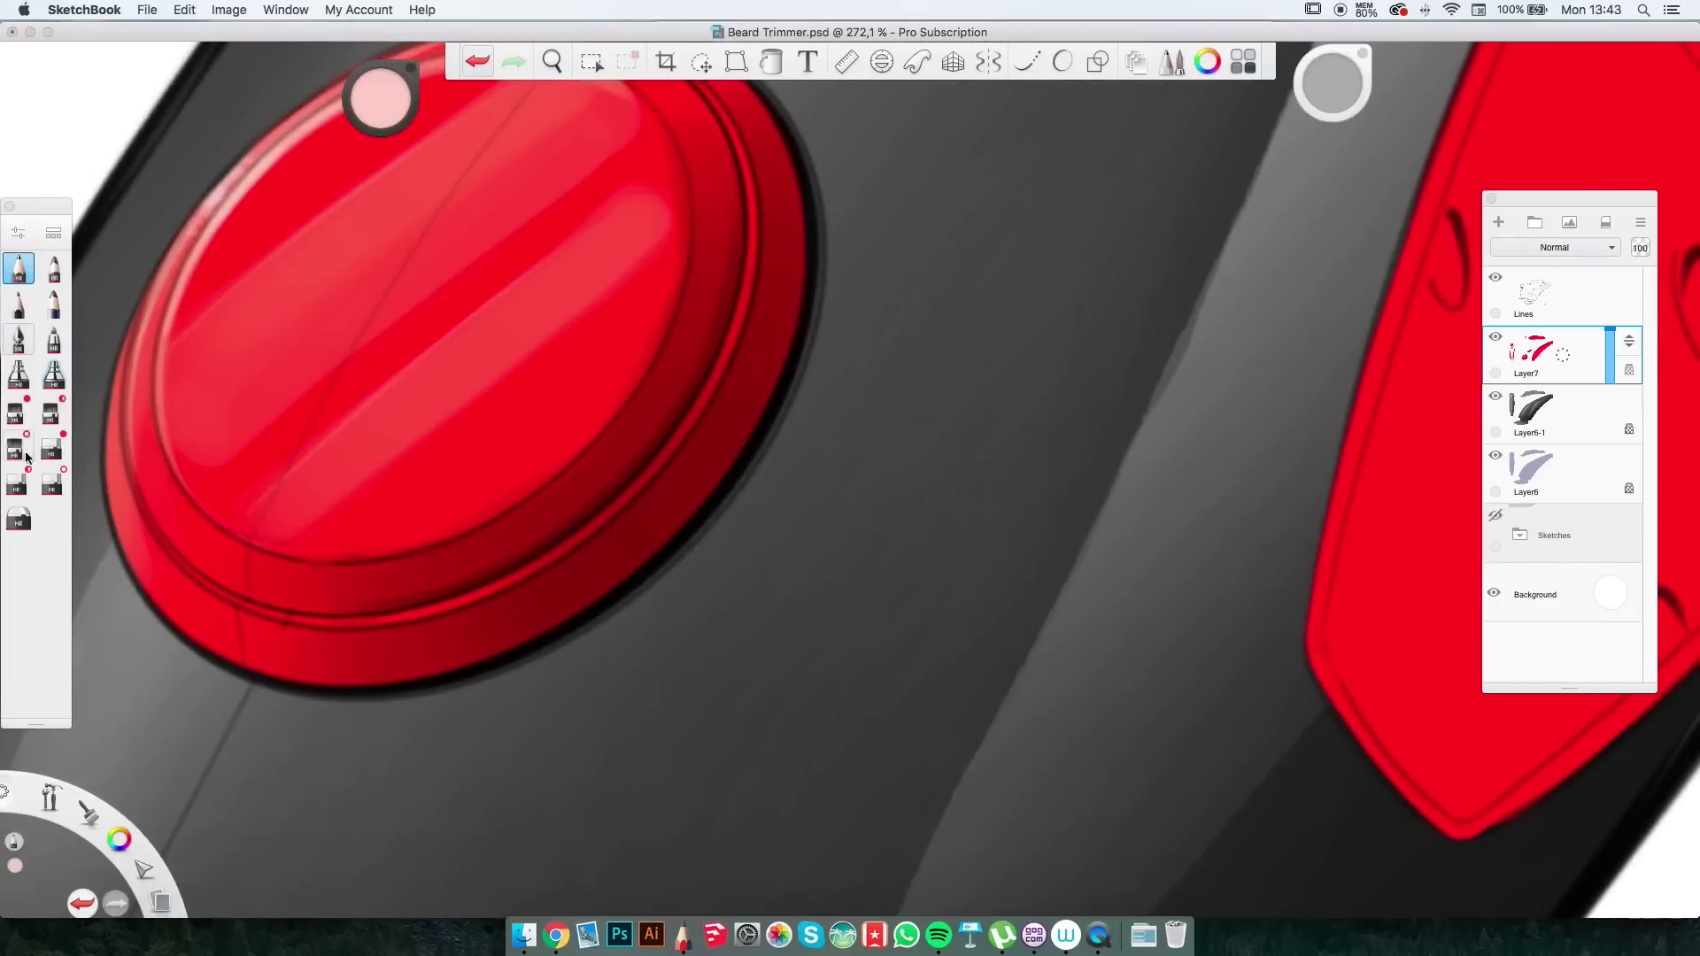
{"action": "left_click_drag", "start_coordinate": [1332, 82], "coordinate": [1558, 91]}
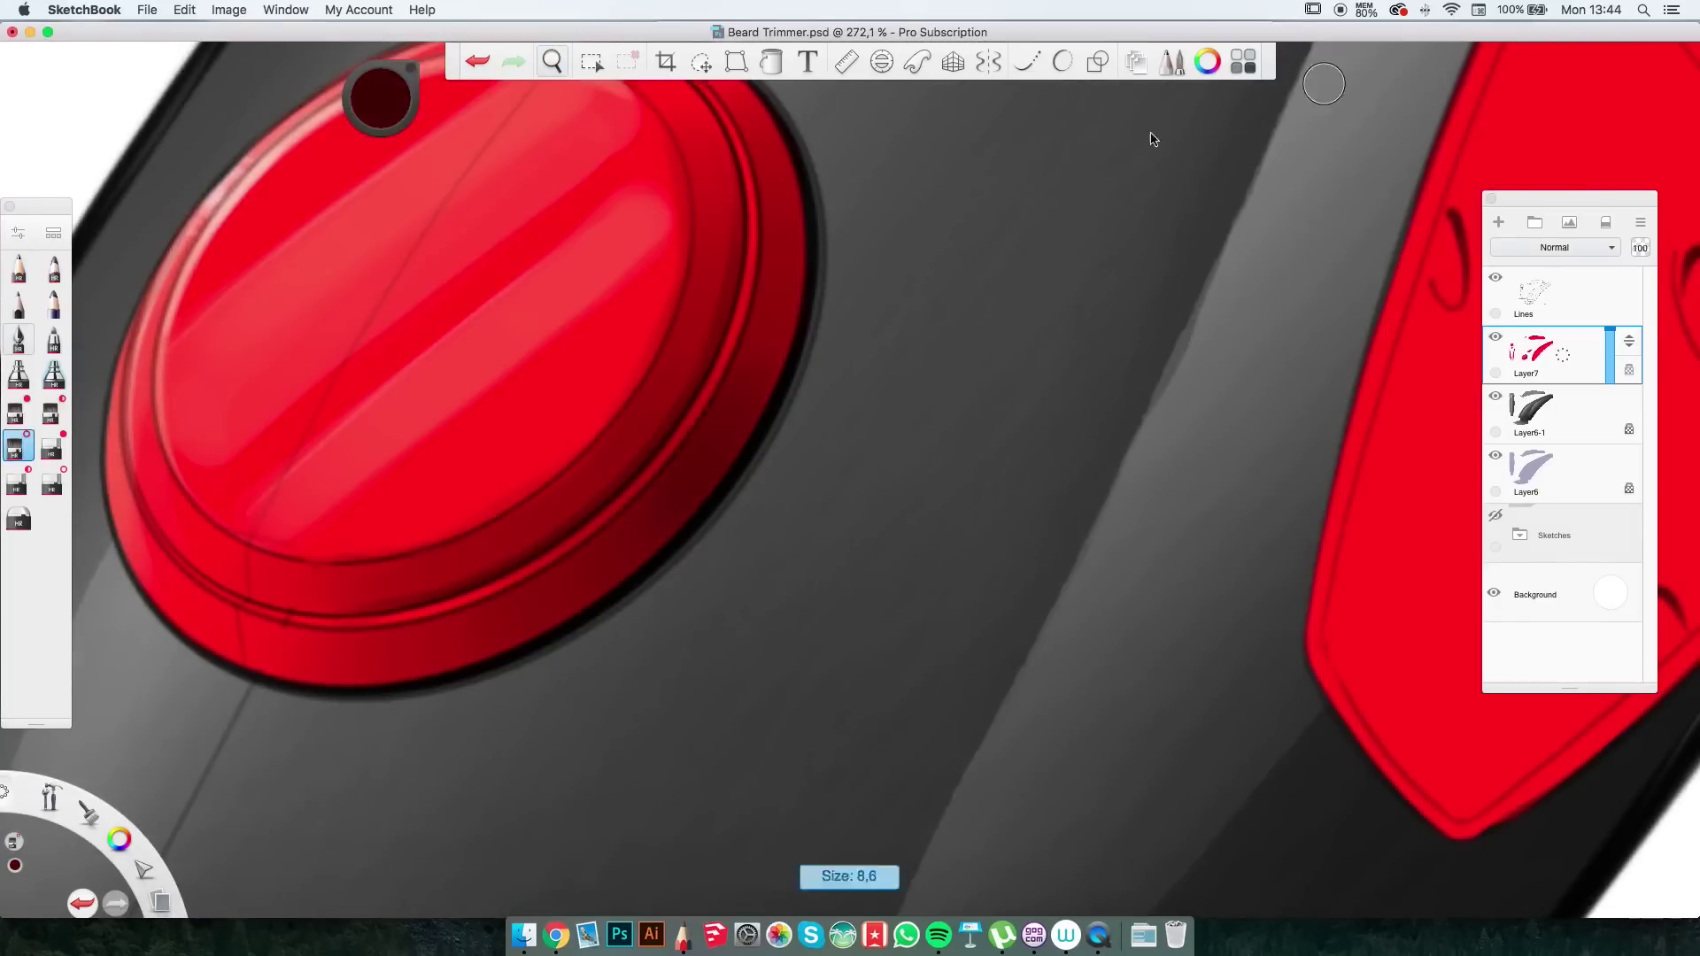
{"action": "scroll", "coordinate": [837, 661], "scroll_direction": "down", "scroll_amount": 5}
Choose a soft brush preset and sample light pink from the drawing.
{"action": "scroll", "coordinate": [741, 106], "scroll_direction": "up", "scroll_amount": 5}
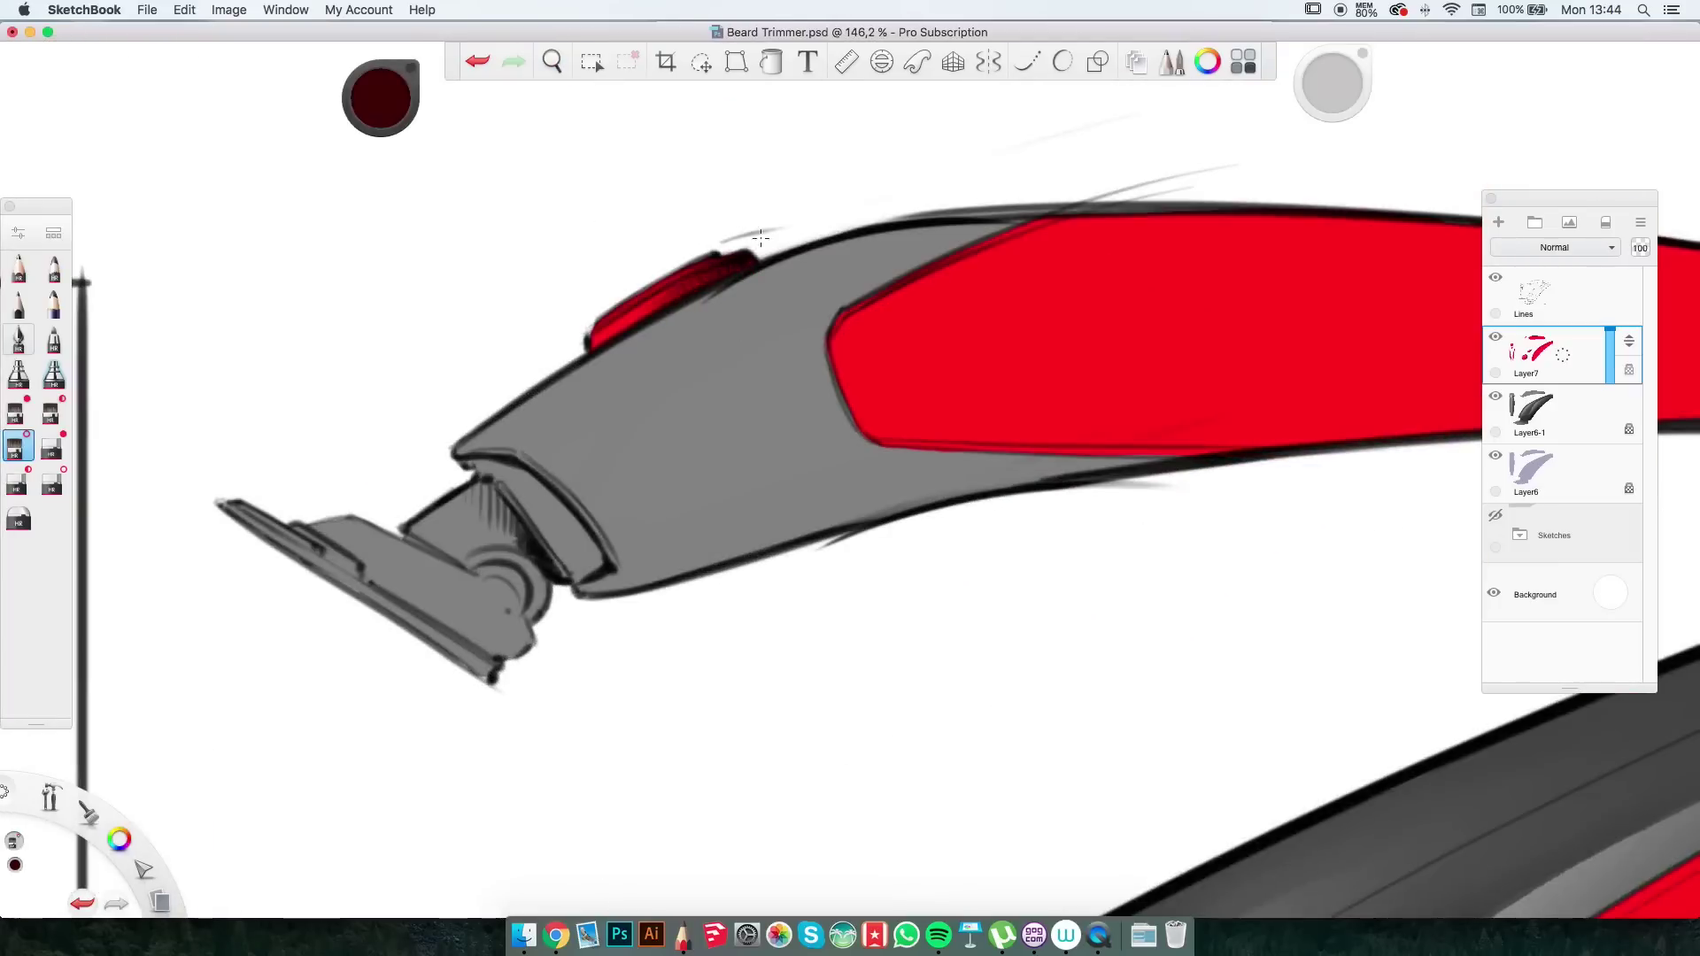
{"action": "scroll", "coordinate": [844, 564], "scroll_direction": "down", "scroll_amount": 6}
{"action": "left_click", "coordinate": [25, 374]}
{"action": "scroll", "coordinate": [536, 508], "scroll_direction": "up", "scroll_amount": 5}
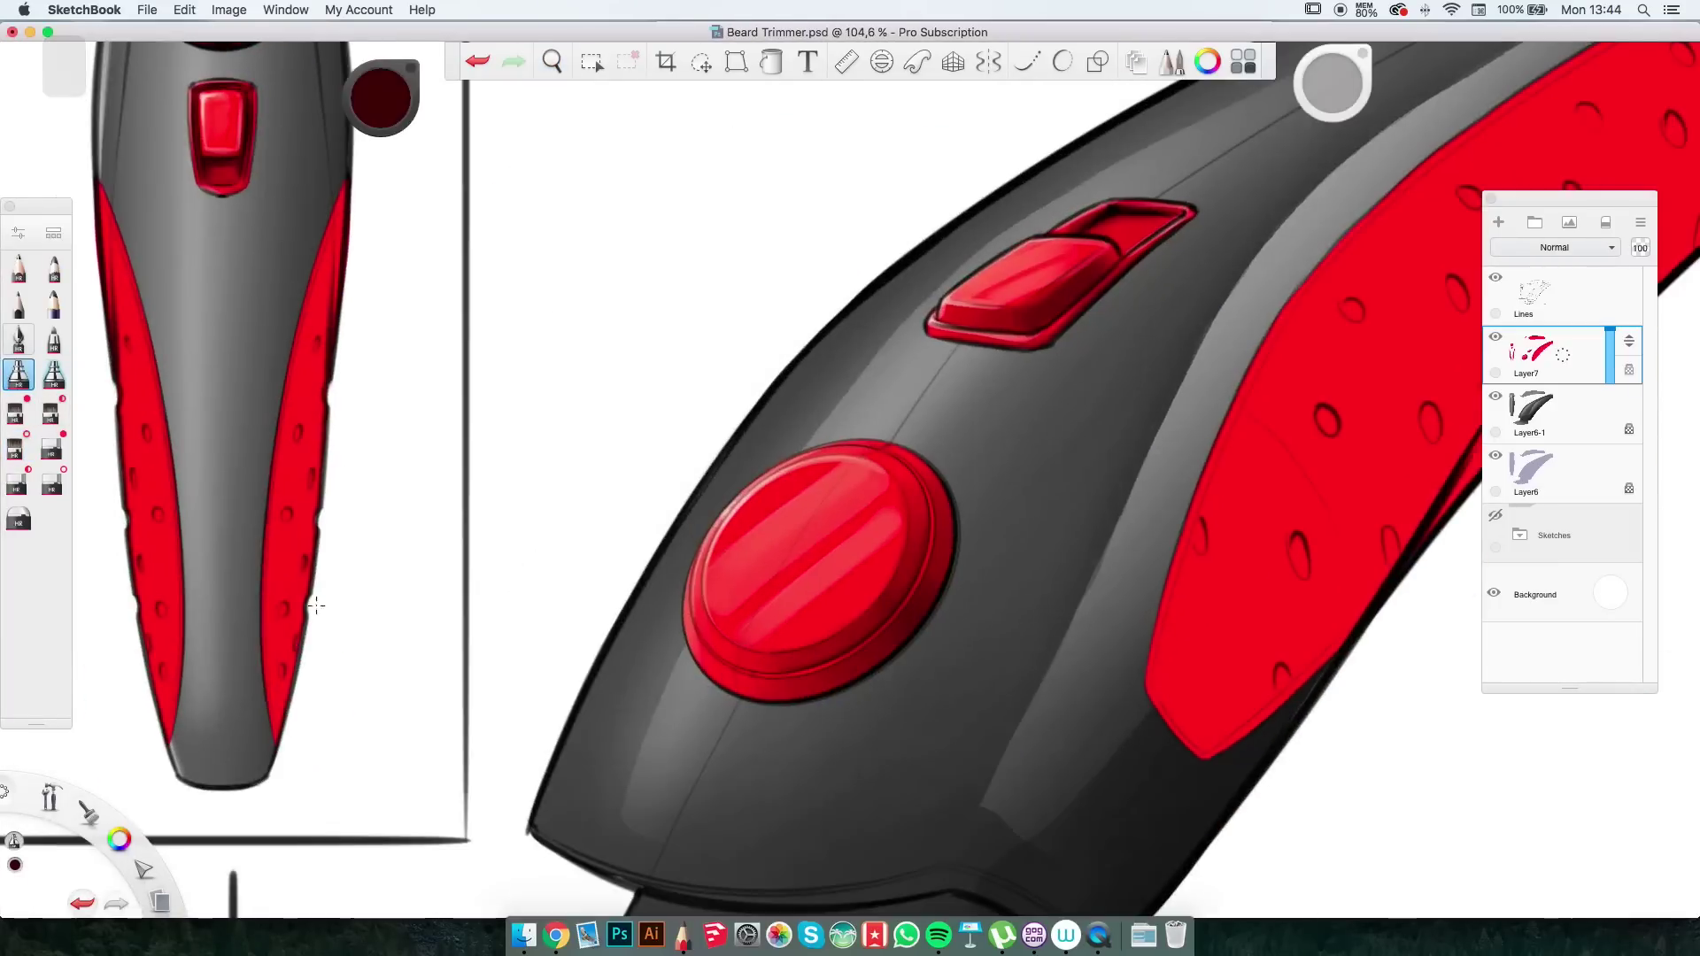
{"action": "scroll", "coordinate": [781, 306], "scroll_direction": "left", "scroll_amount": 3}
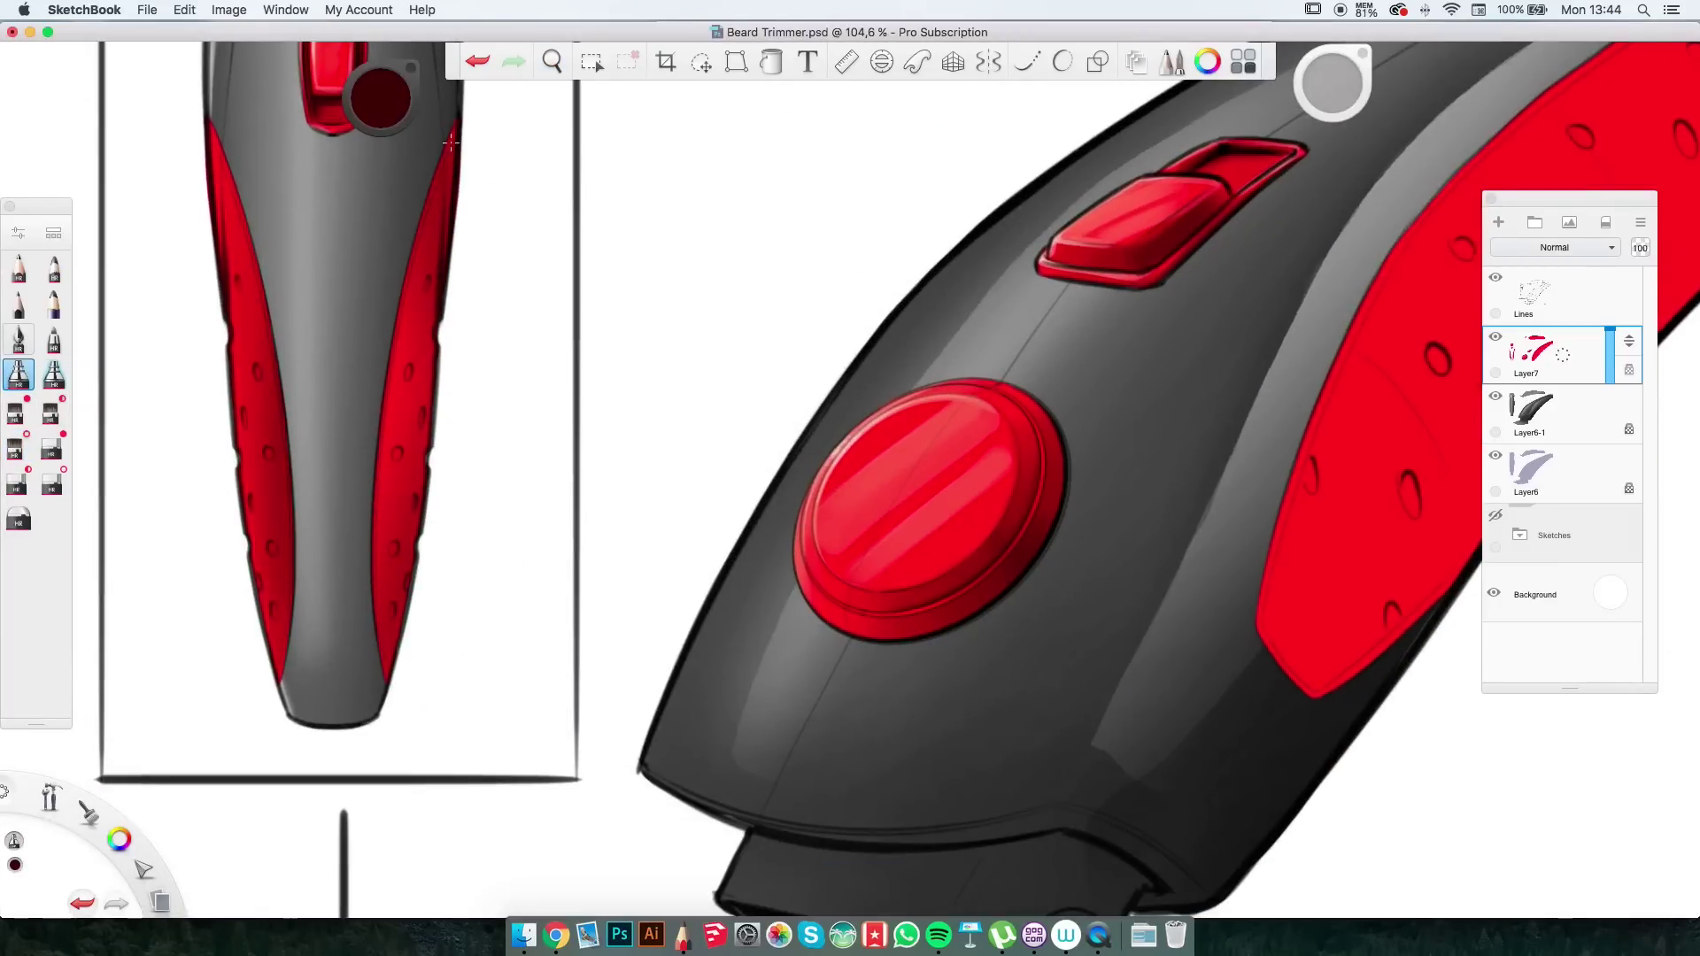
{"action": "scroll", "coordinate": [358, 618], "scroll_direction": "down", "scroll_amount": 5}
{"action": "scroll", "coordinate": [237, 241], "scroll_direction": "up", "scroll_amount": 4}
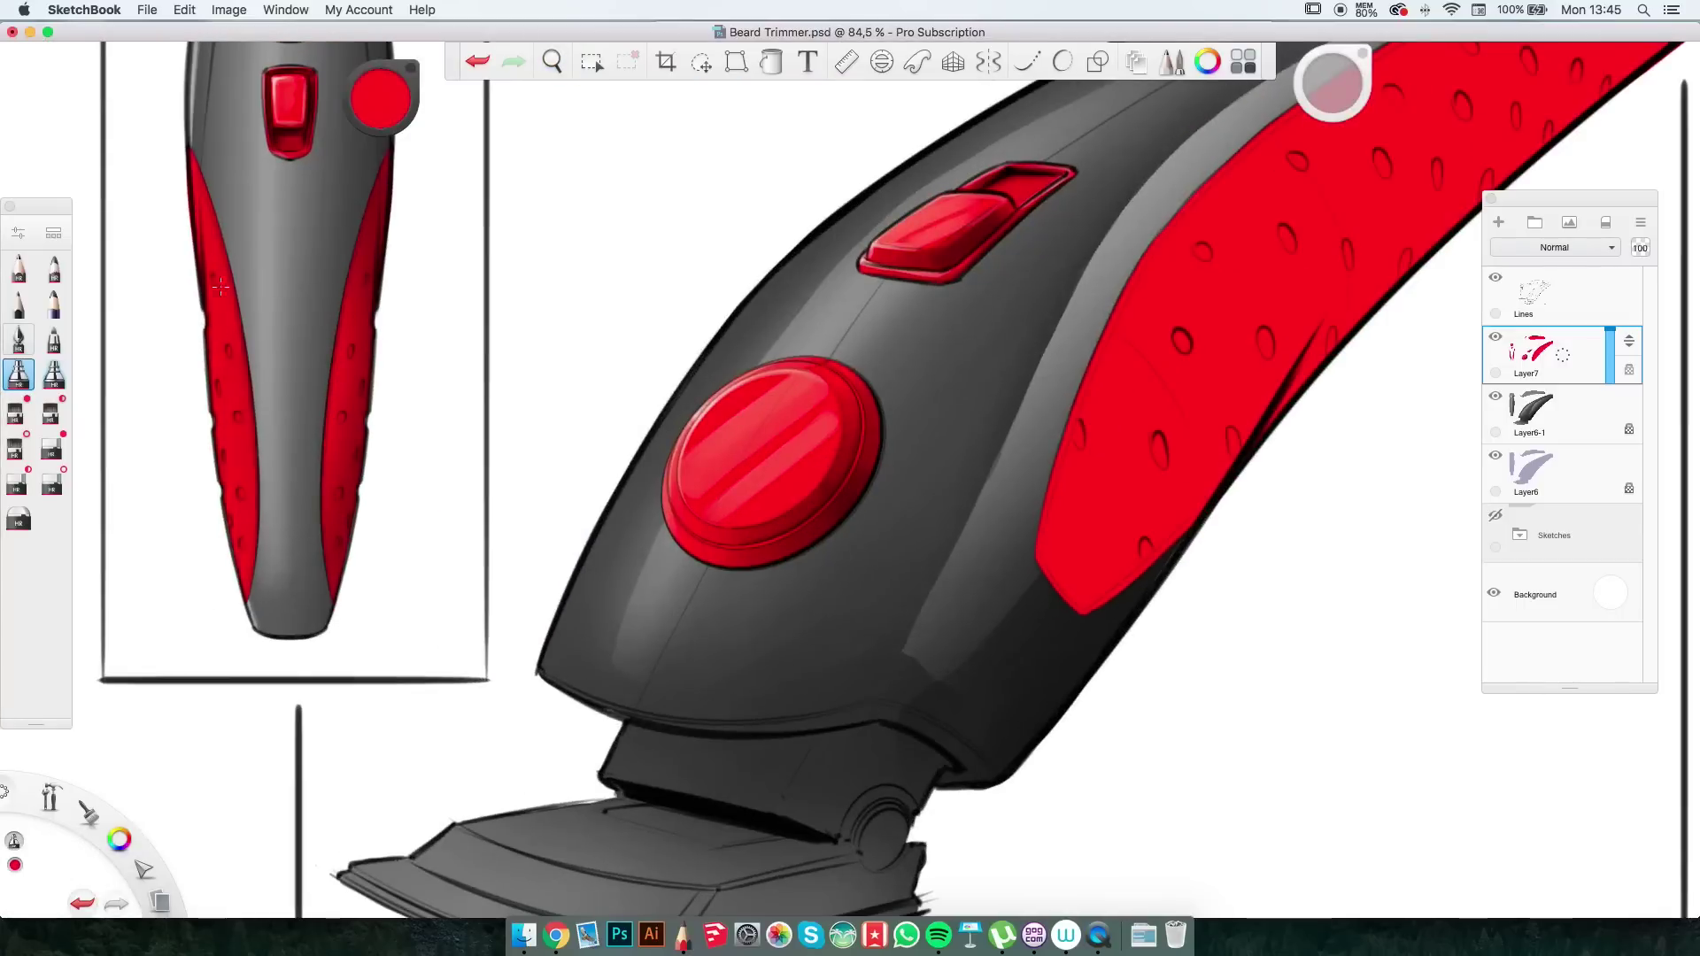
{"action": "scroll", "coordinate": [944, 494], "scroll_direction": "down", "scroll_amount": 3}
{"action": "scroll", "coordinate": [760, 363], "scroll_direction": "right", "scroll_amount": 3}
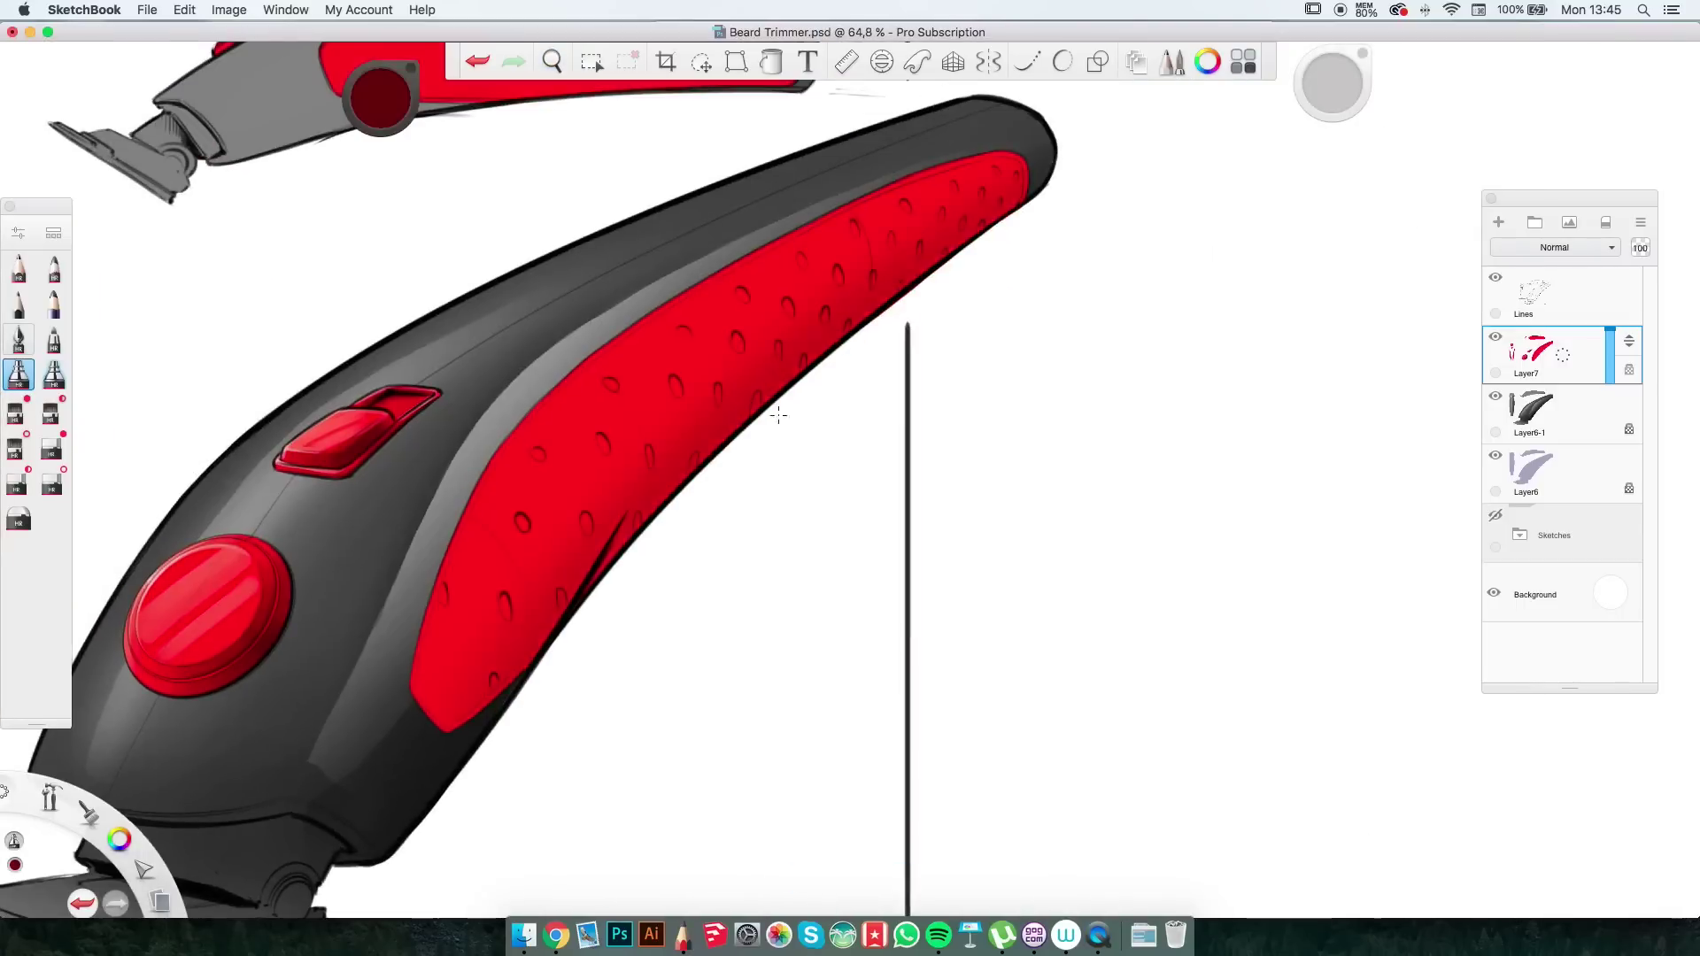
{"action": "left_click", "coordinate": [18, 447]}
{"action": "left_click", "coordinate": [733, 447], "text": "alt"}
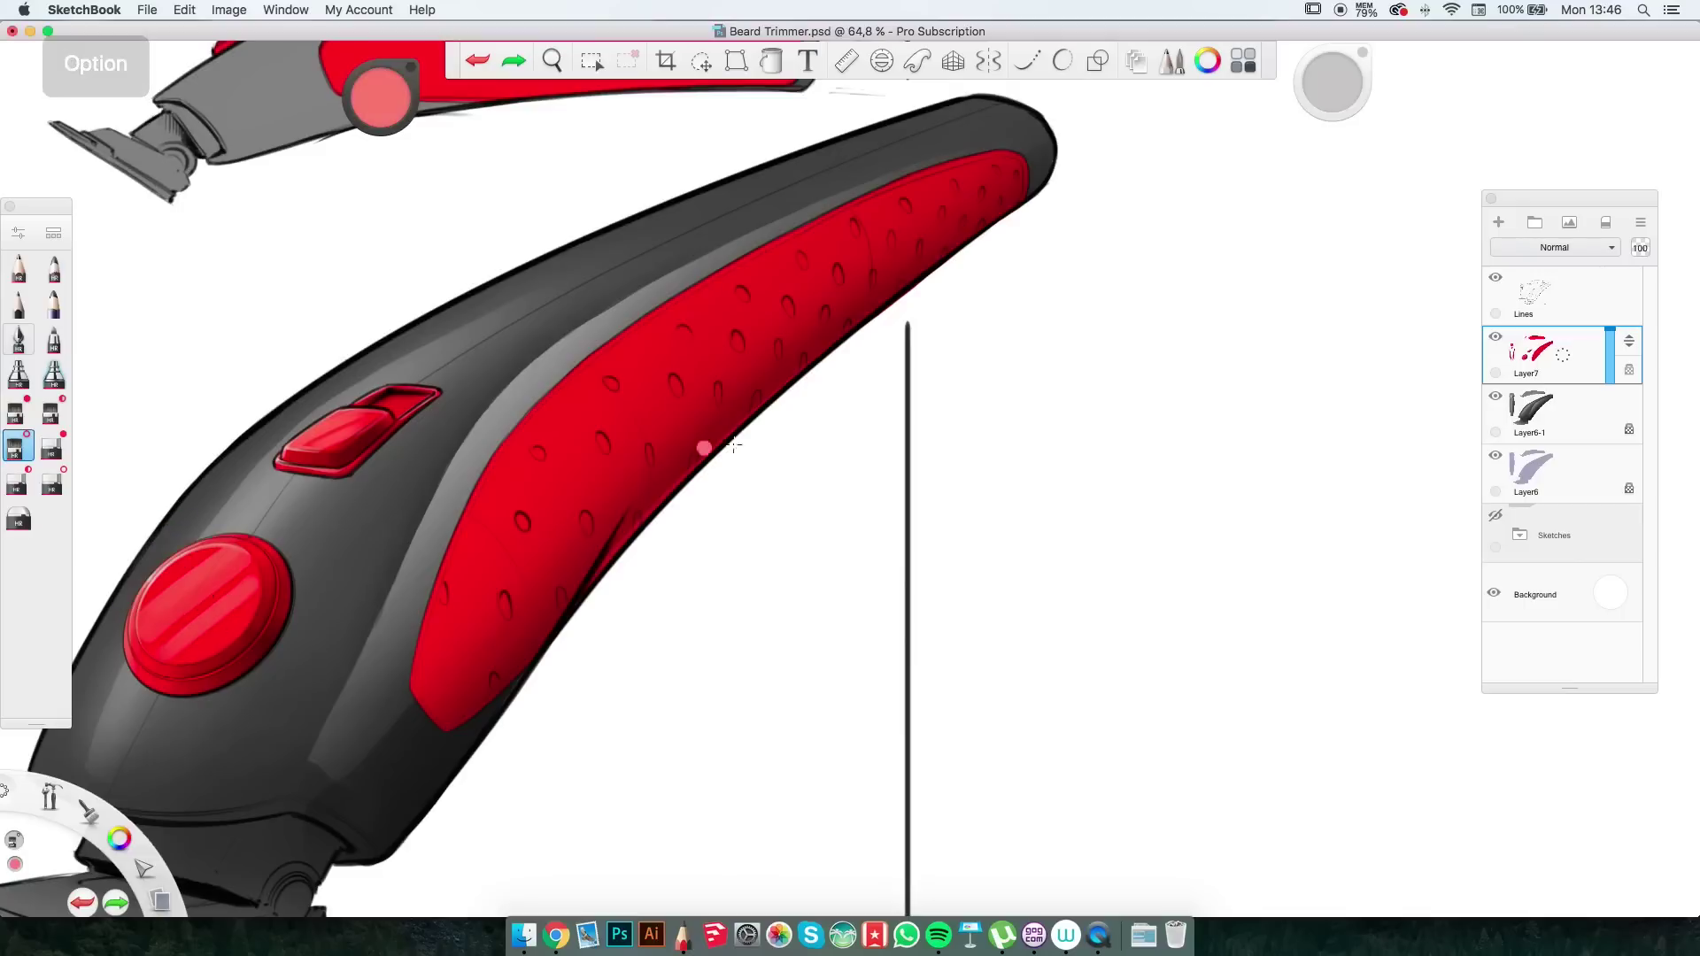
{"action": "scroll", "coordinate": [903, 615], "scroll_direction": "down", "scroll_amount": 5}
{"action": "scroll", "coordinate": [1176, 371], "scroll_direction": "up", "scroll_amount": 5}
{"action": "scroll", "coordinate": [652, 581], "scroll_direction": "down", "scroll_amount": 2}
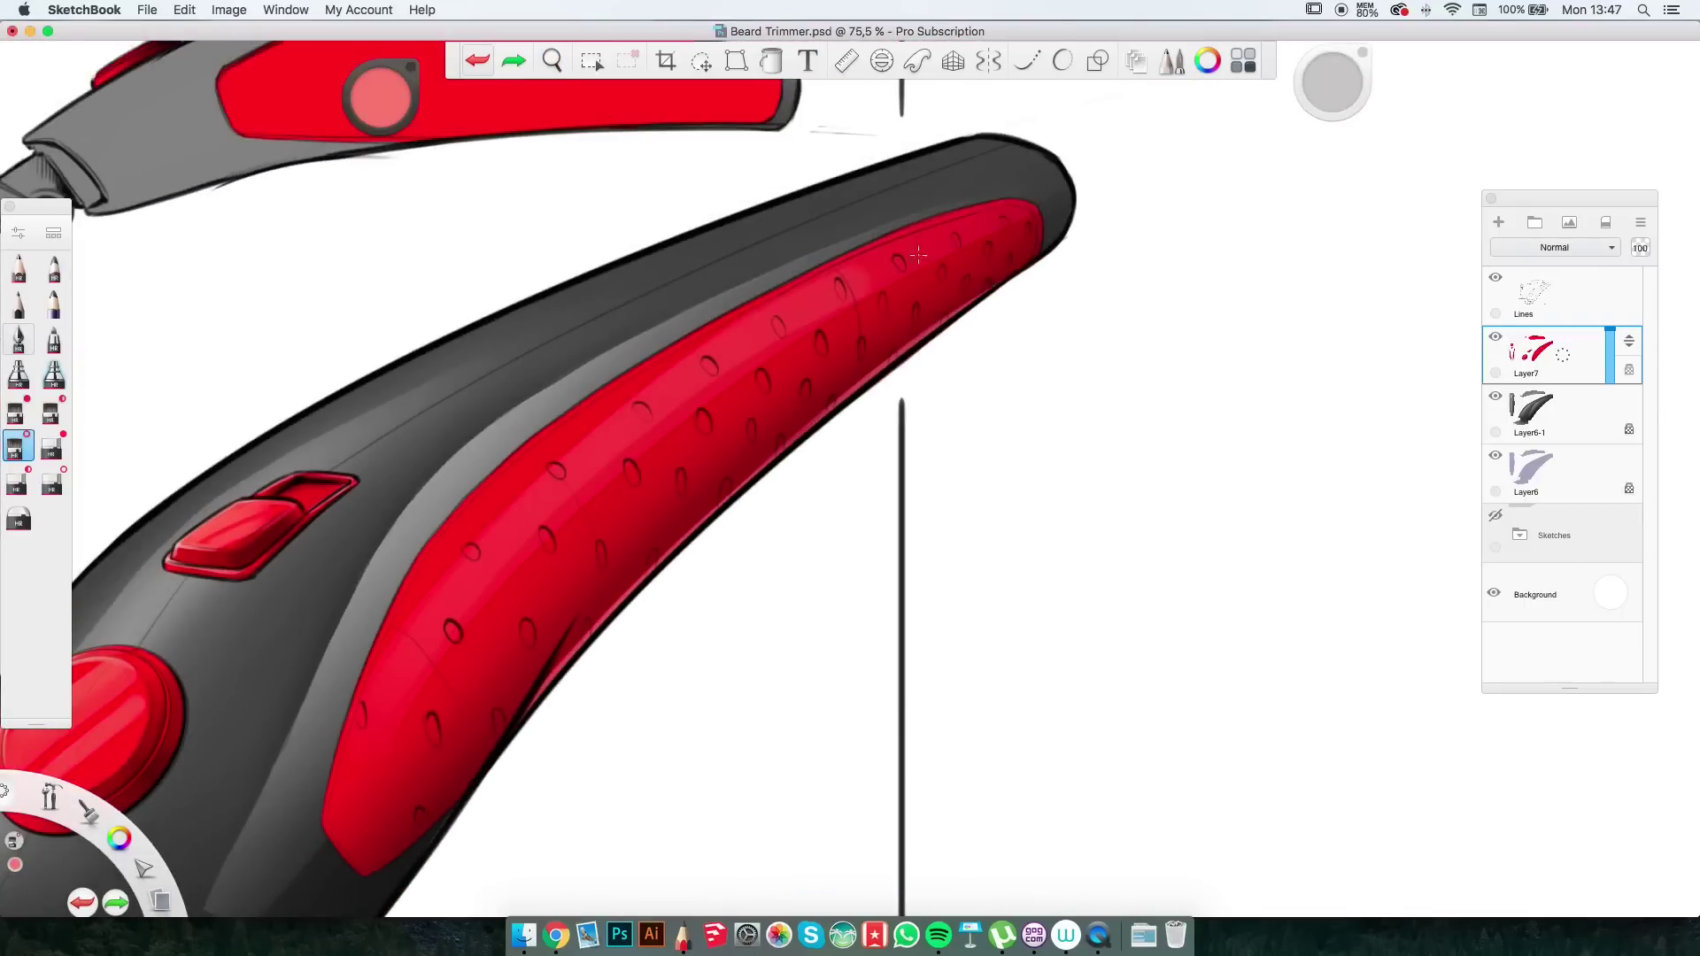
Rotate the canvas so the red grip runs flatter, with its end in view.
{"action": "key", "text": "space"}
{"action": "scroll", "coordinate": [486, 535], "scroll_direction": "down", "scroll_amount": 5}
{"action": "scroll", "coordinate": [486, 534], "scroll_direction": "up", "scroll_amount": 5}
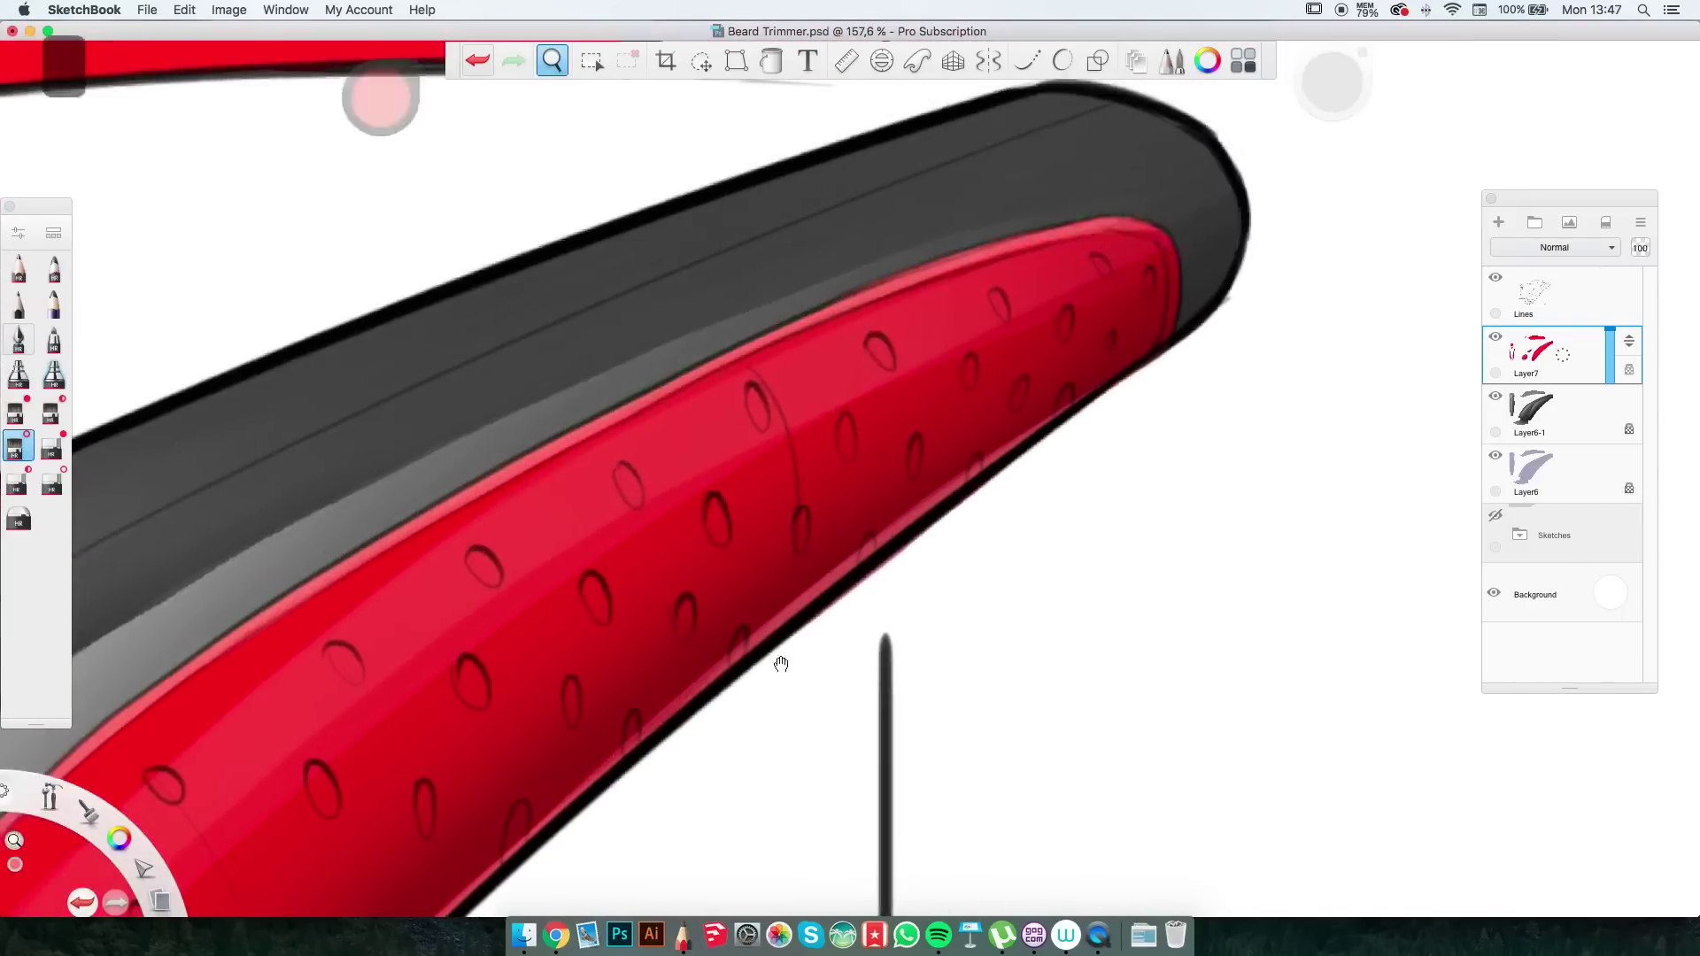
{"action": "scroll", "coordinate": [721, 436], "scroll_direction": "down", "scroll_amount": 3}
{"action": "scroll", "coordinate": [721, 437], "scroll_direction": "up", "scroll_amount": 4}
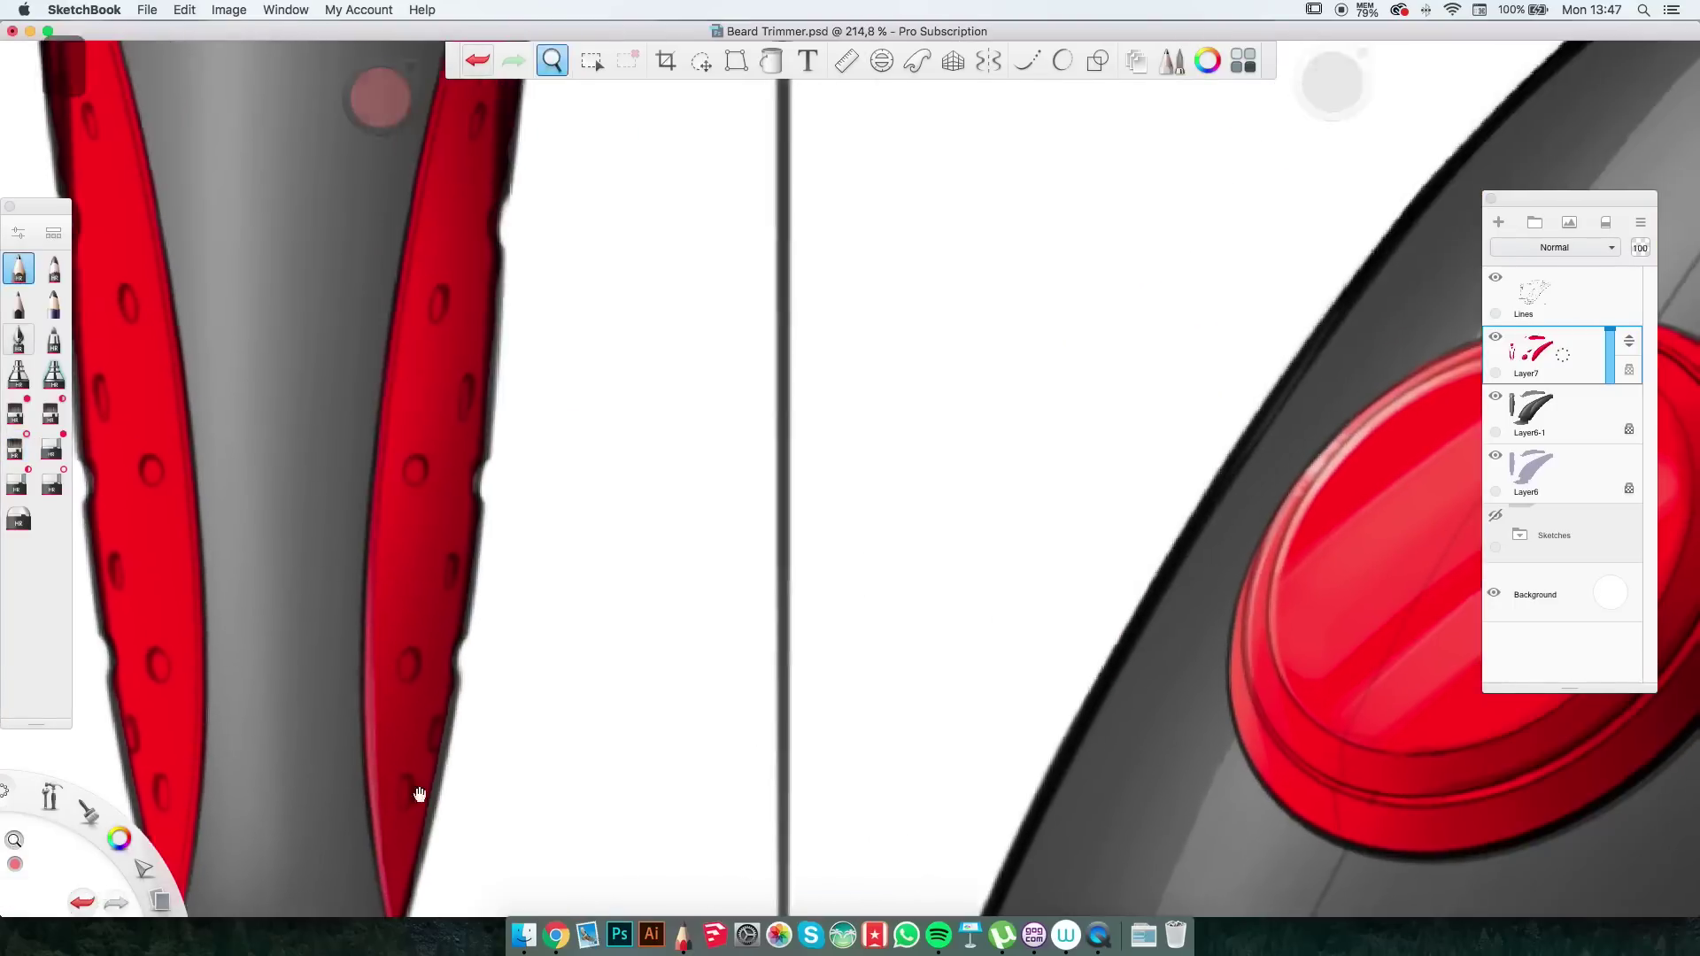
{"action": "scroll", "coordinate": [414, 755], "scroll_direction": "down", "scroll_amount": 5}
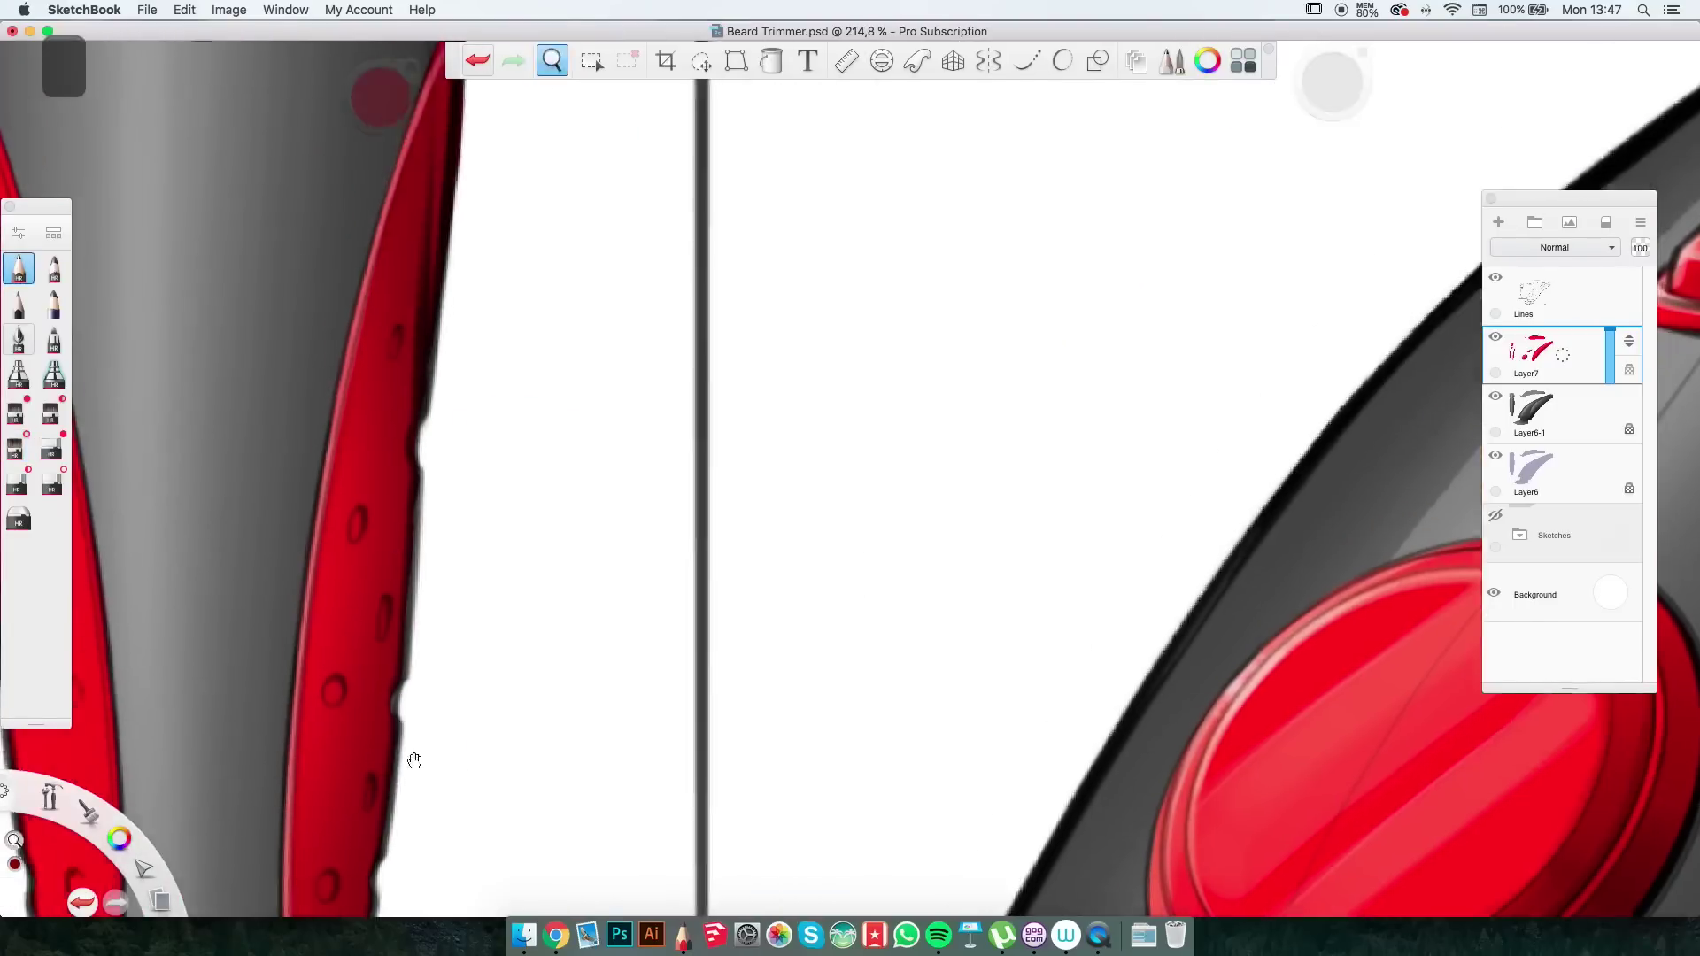
{"action": "scroll", "coordinate": [474, 527], "scroll_direction": "down", "scroll_amount": 4}
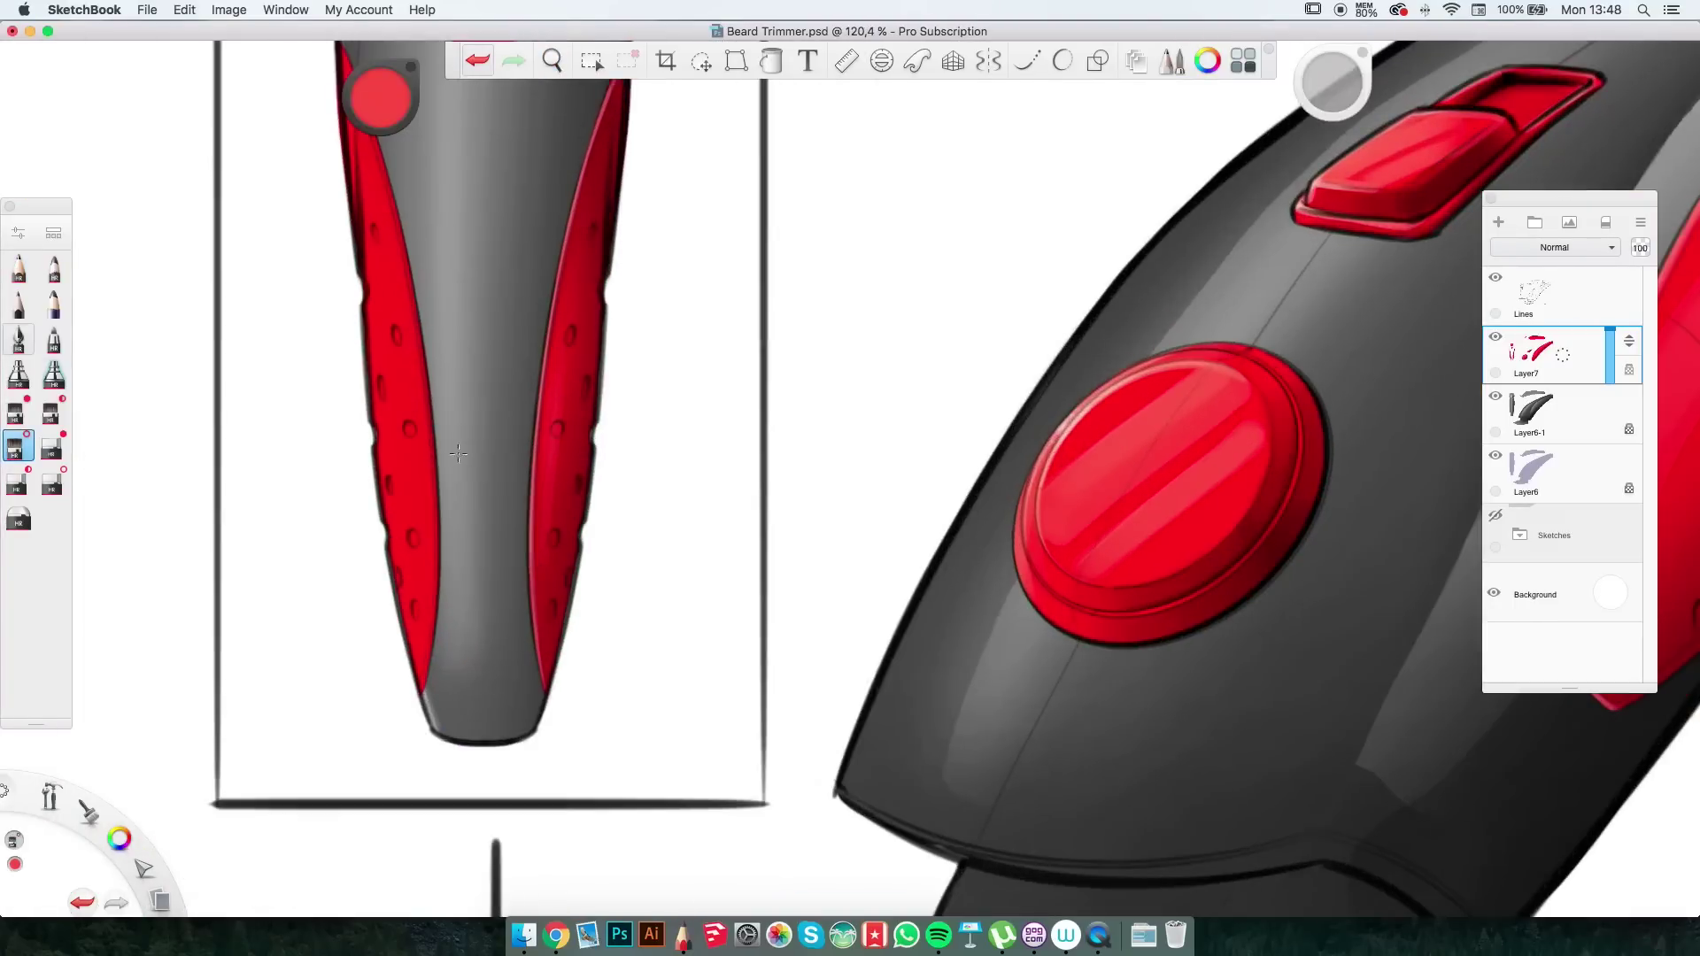
{"action": "scroll", "coordinate": [357, 375], "scroll_direction": "down", "scroll_amount": 3}
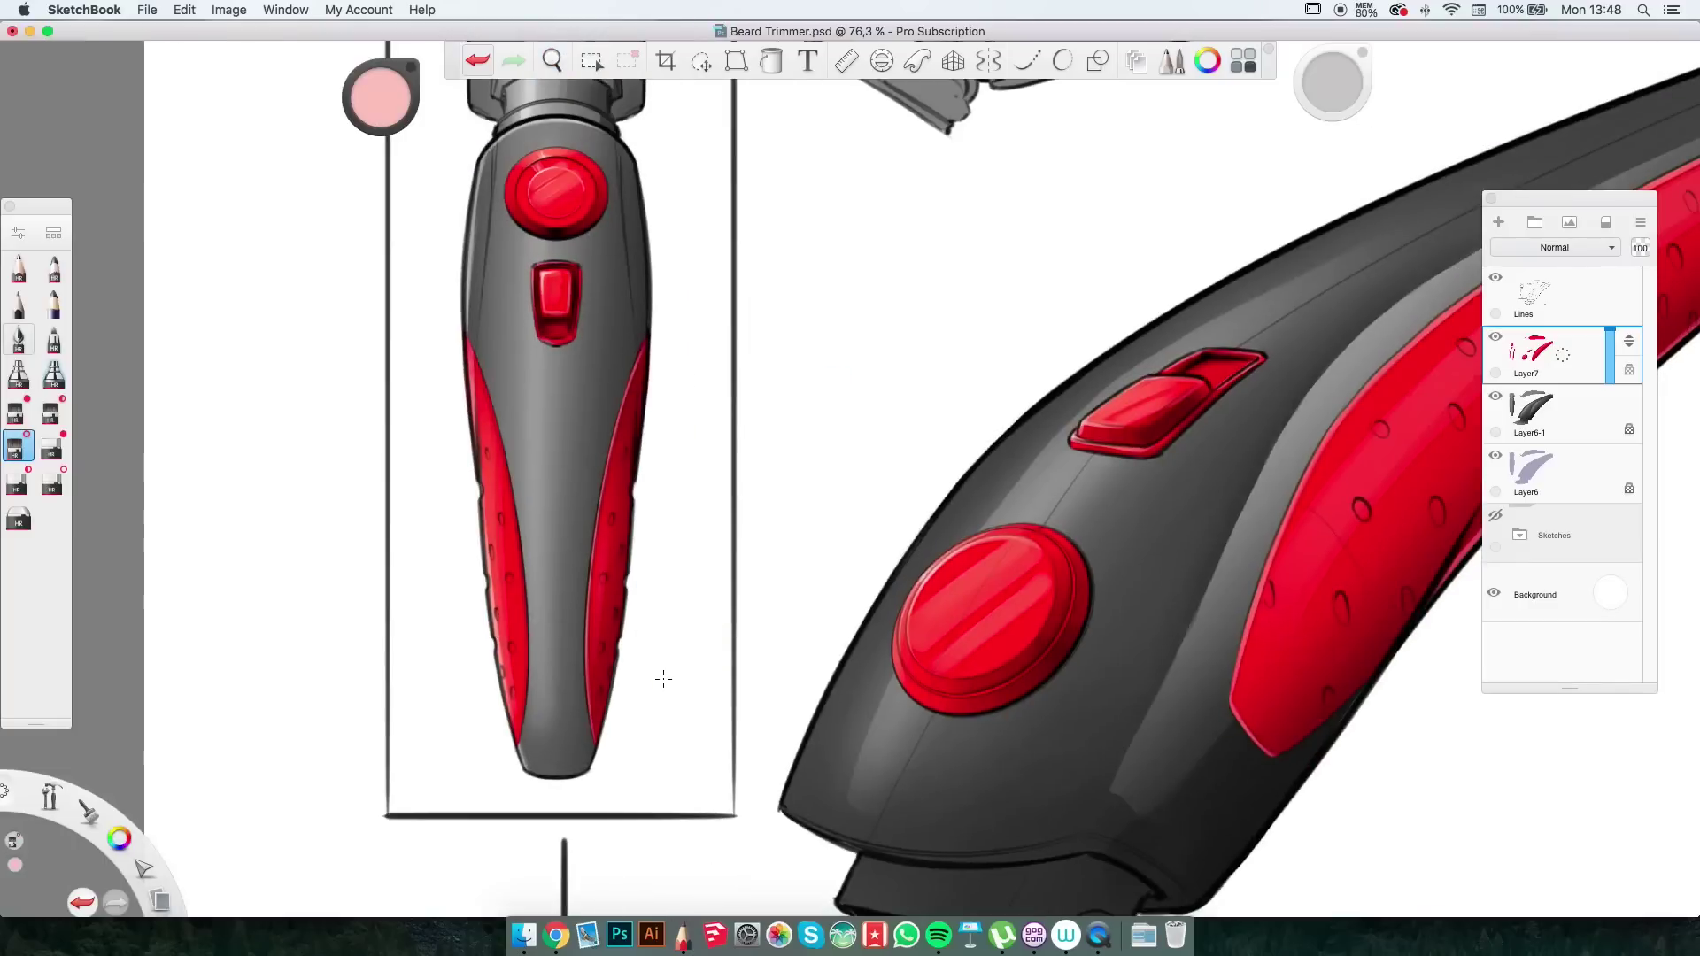
{"action": "scroll", "coordinate": [590, 529], "scroll_direction": "up", "scroll_amount": 3}
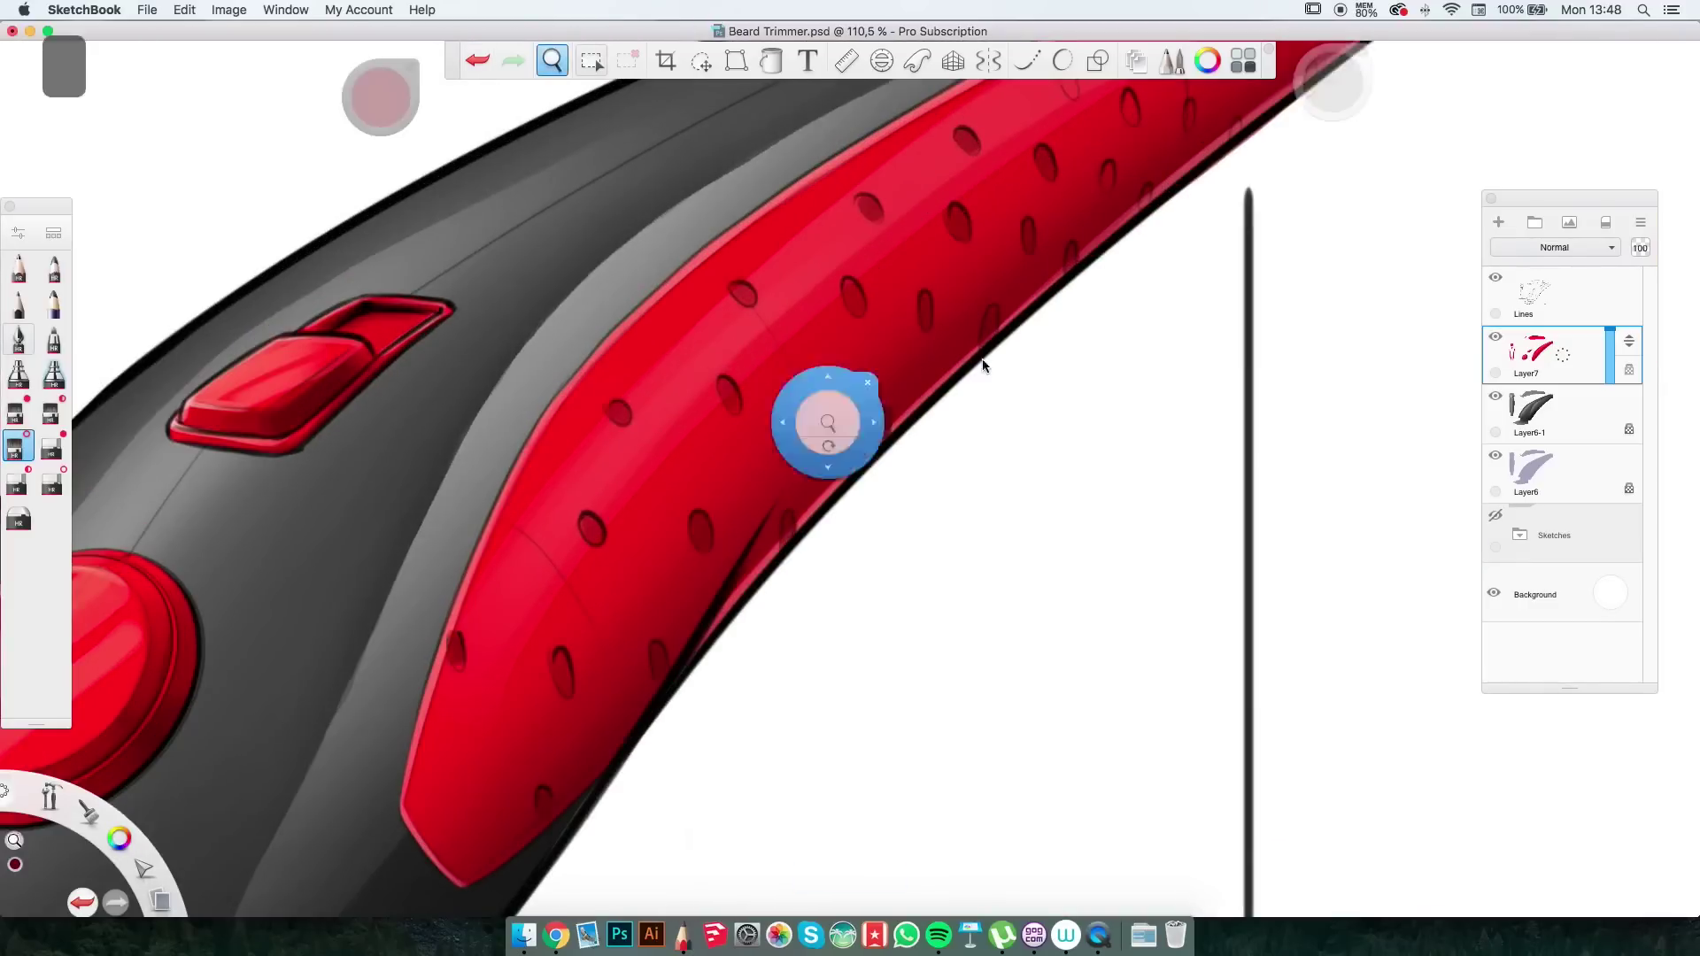
{"action": "left_click_drag", "start_coordinate": [980, 359], "coordinate": [708, 316]}
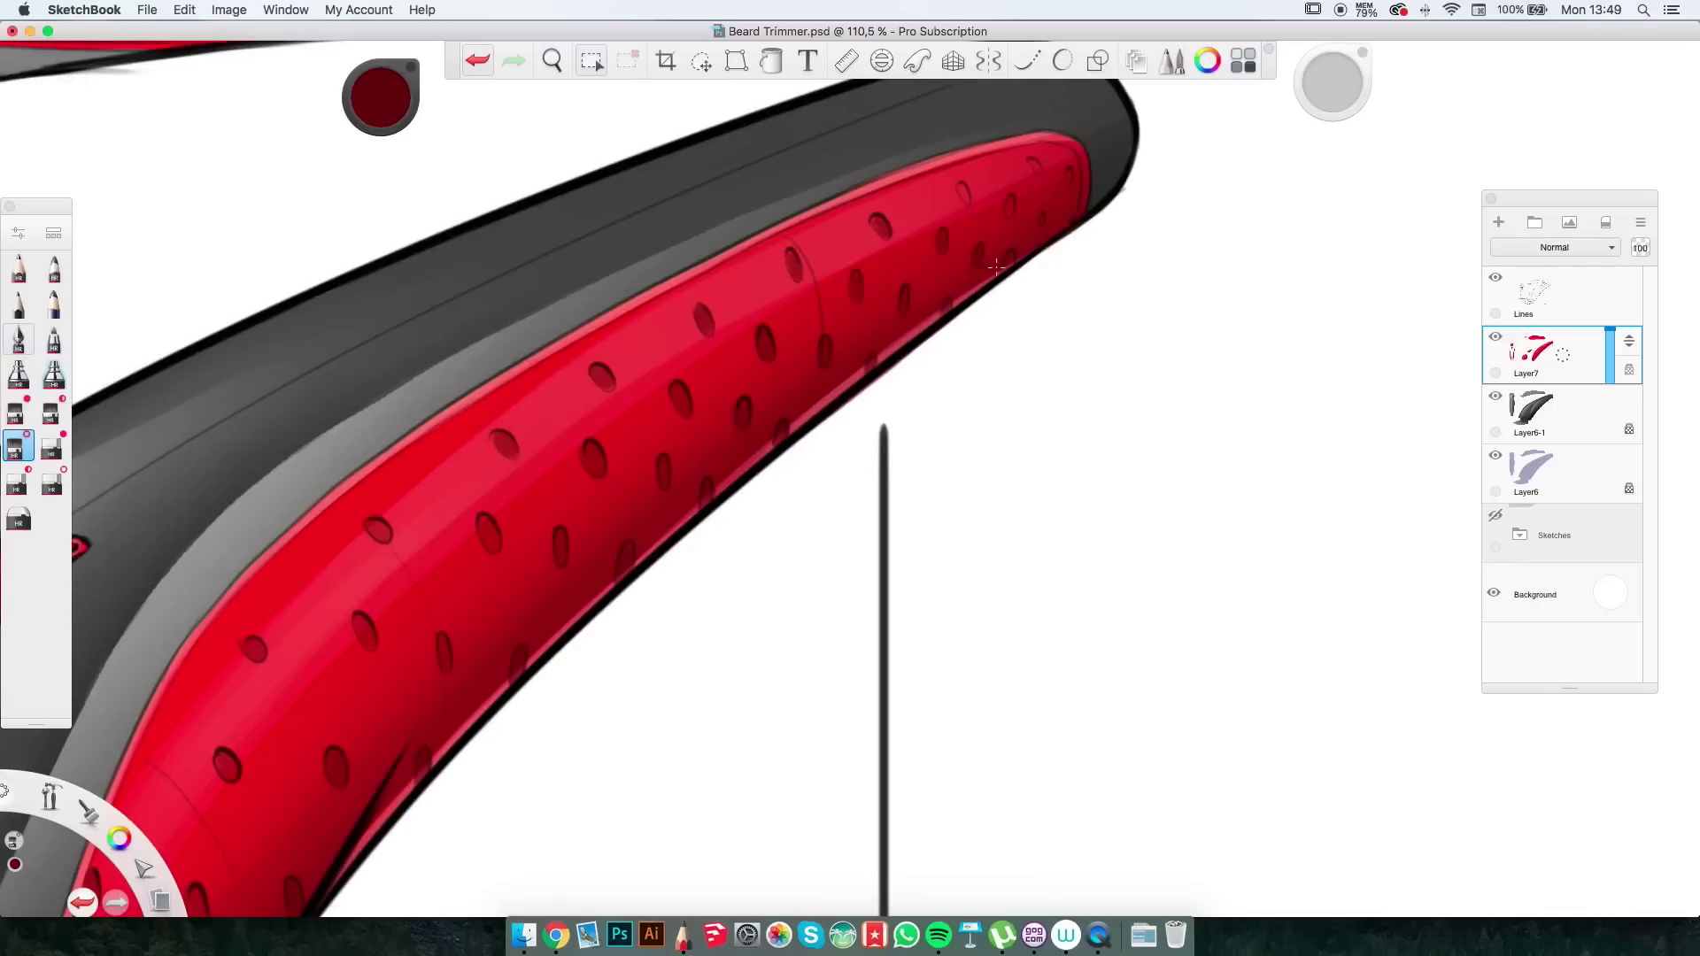
{"action": "scroll", "coordinate": [886, 416], "scroll_direction": "up", "scroll_amount": 6}
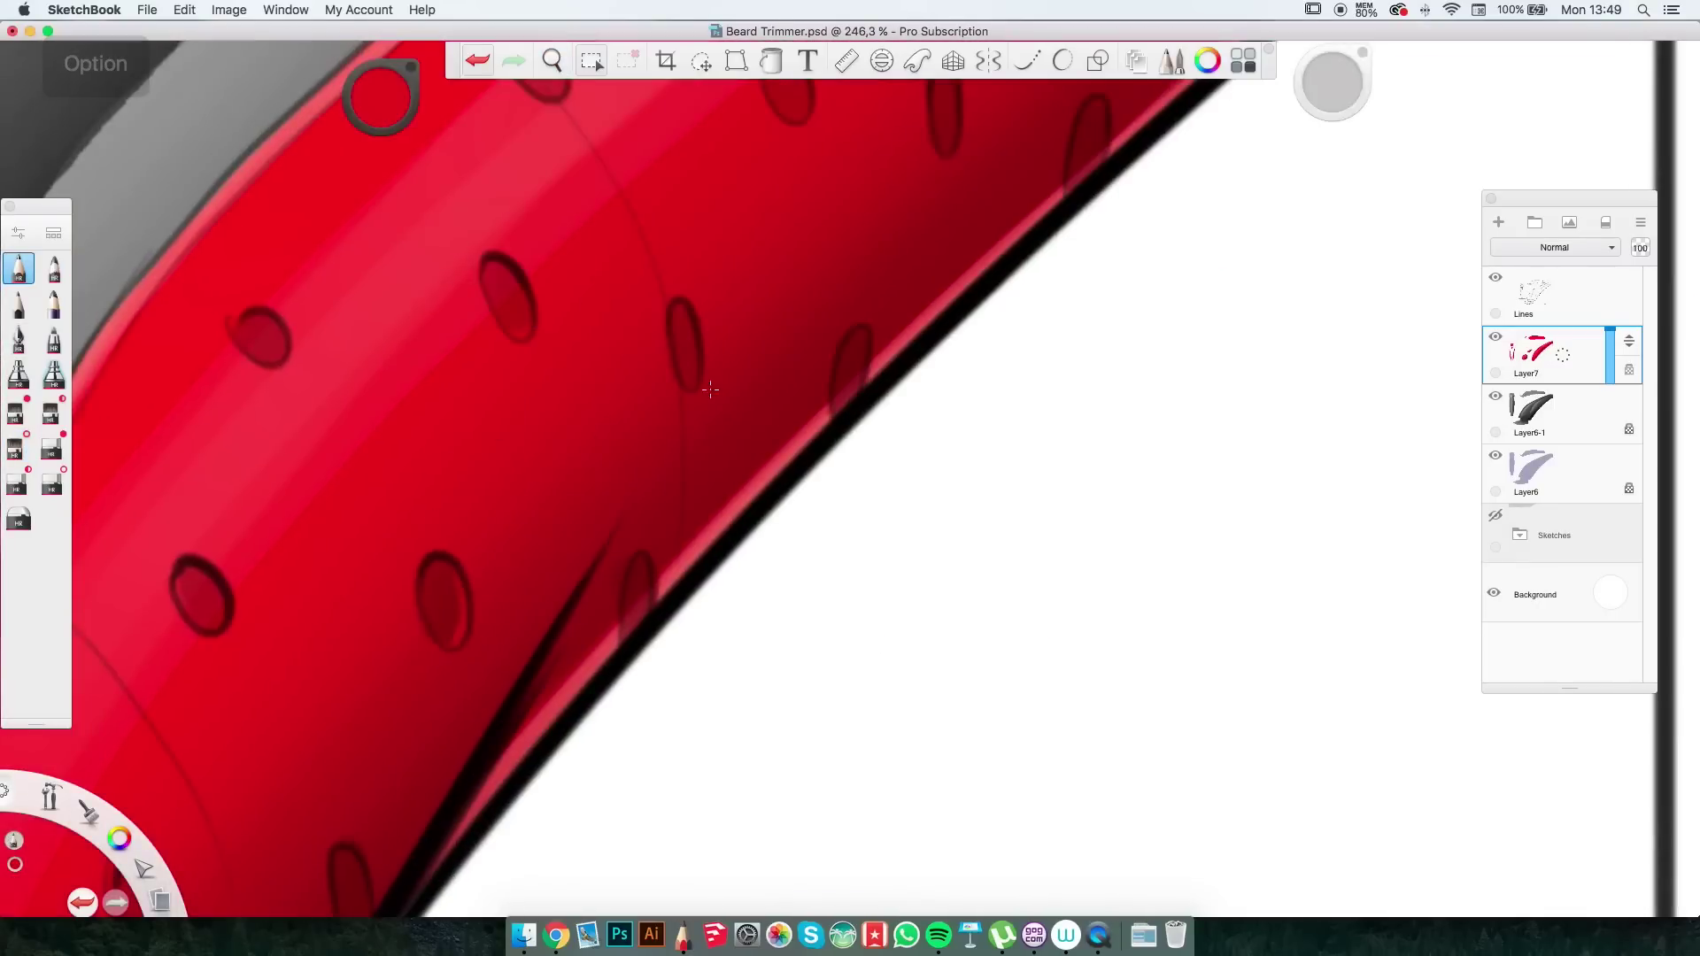
{"action": "left_click_drag", "start_coordinate": [688, 158], "coordinate": [471, 309]}
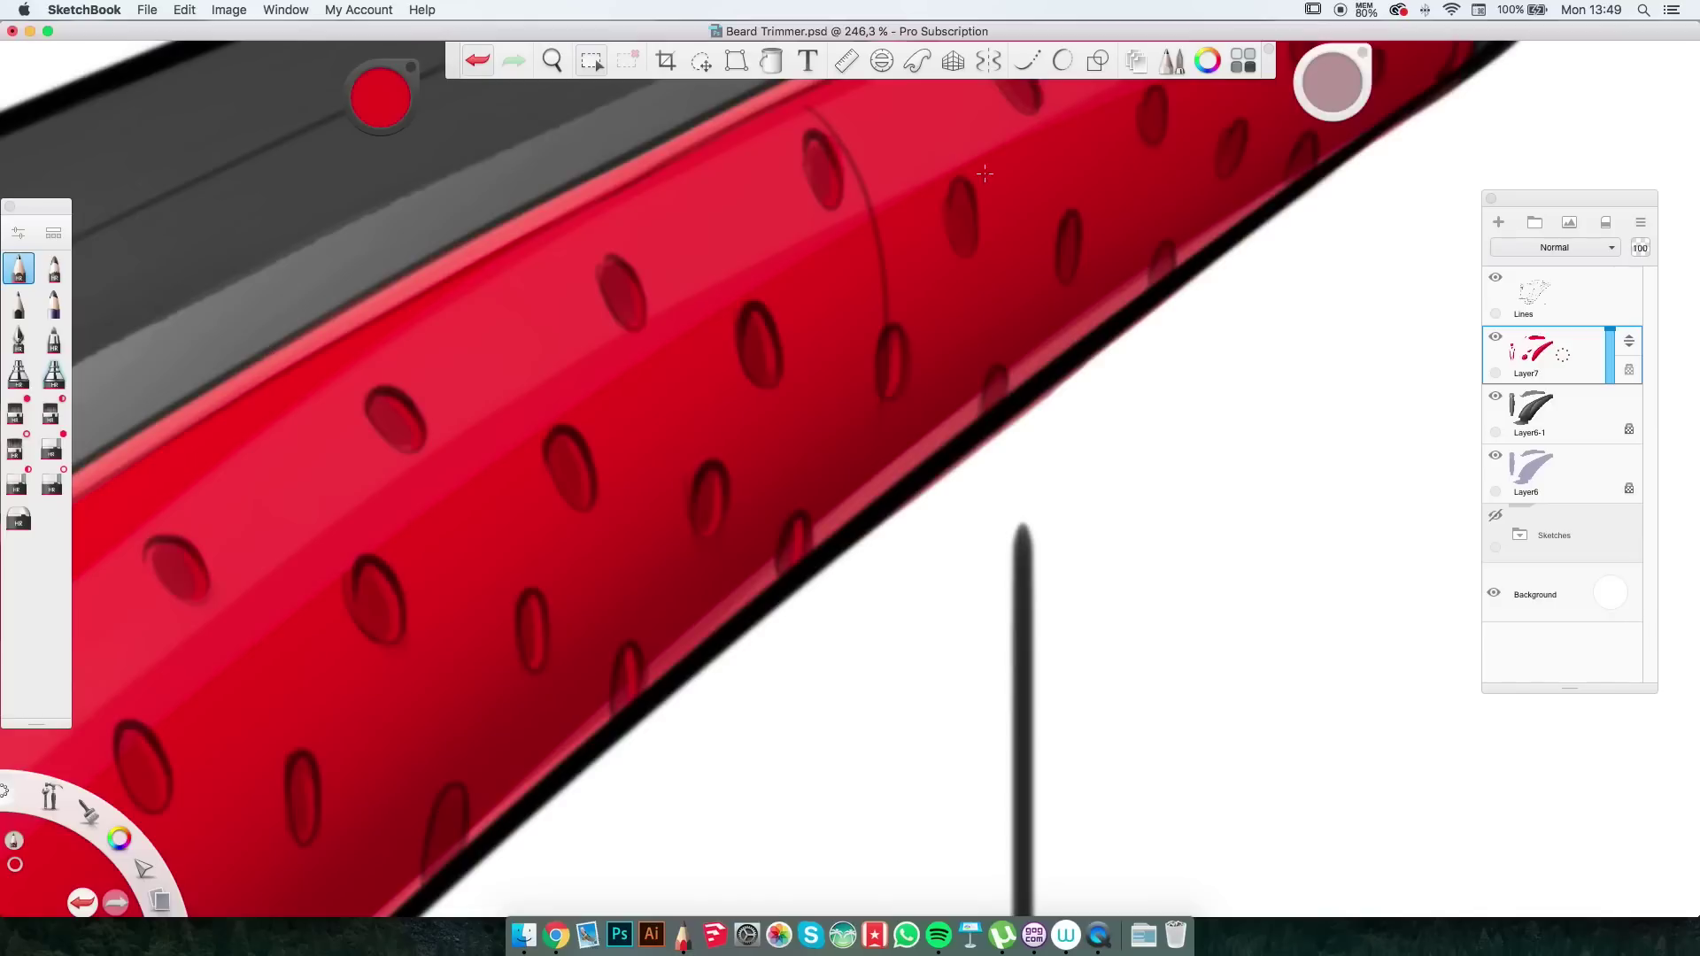
{"action": "left_click_drag", "start_coordinate": [985, 175], "coordinate": [873, 567]}
{"action": "scroll", "coordinate": [1051, 280], "scroll_direction": "down", "scroll_amount": 5}
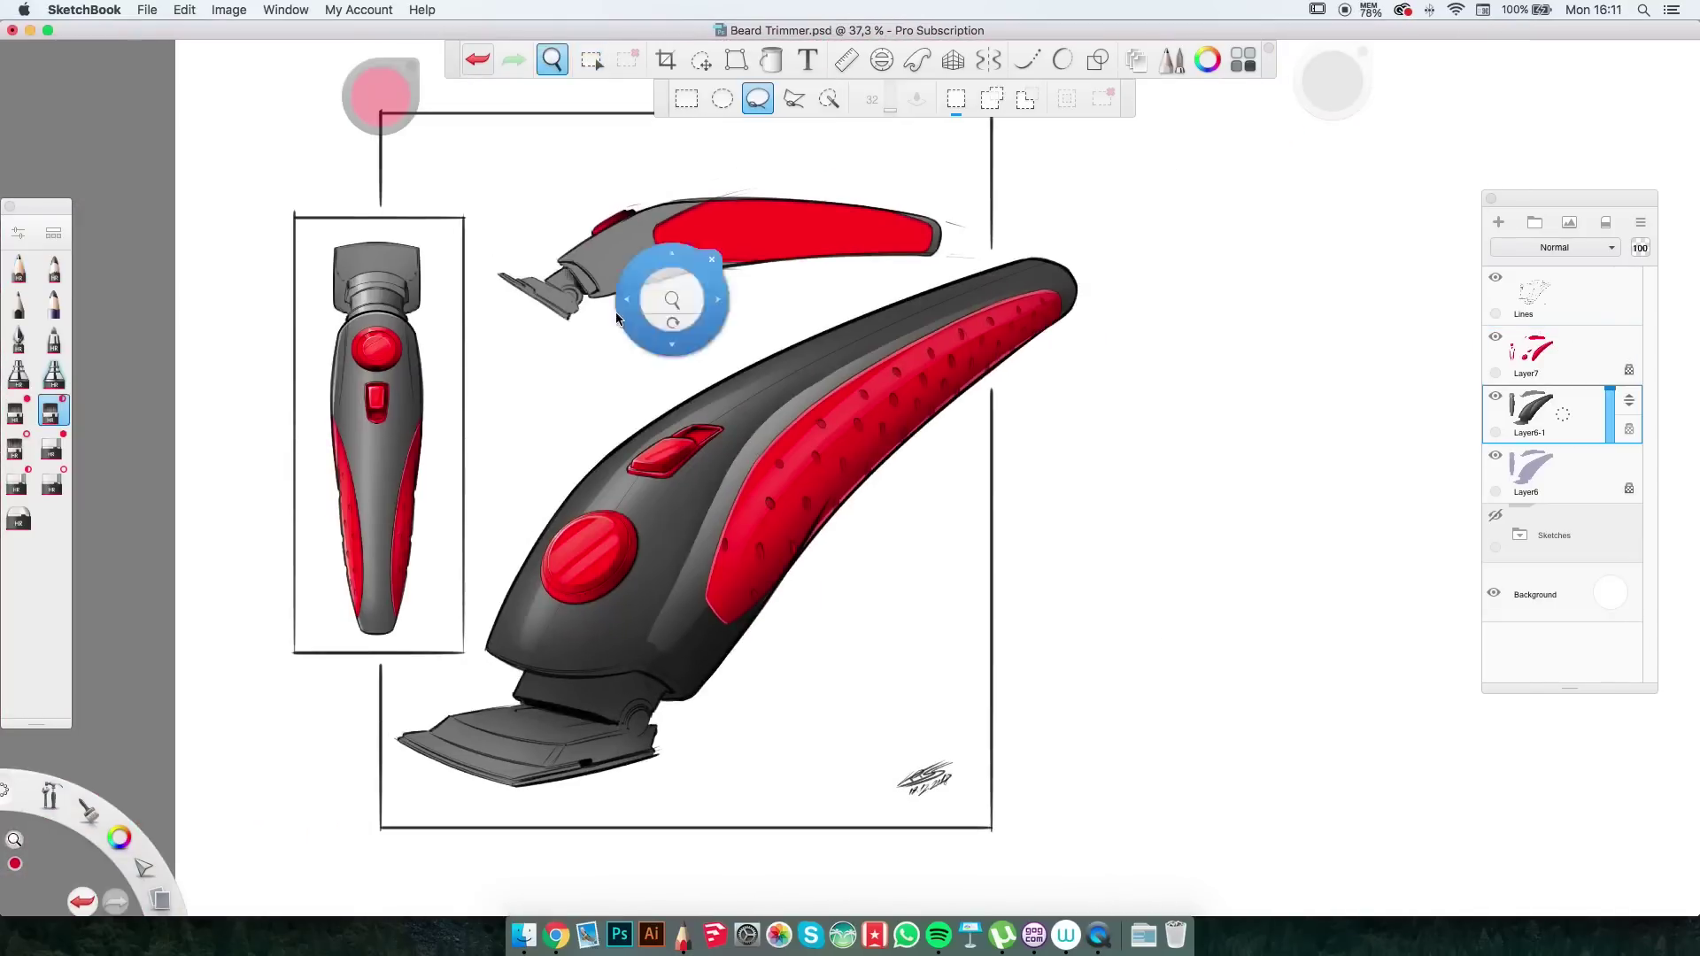
{"action": "scroll", "coordinate": [617, 318], "scroll_direction": "up", "scroll_amount": 3}
Sample a colour and paint a broad dark-grey stroke over the top trimmer's body.
{"action": "key", "text": "alt"}
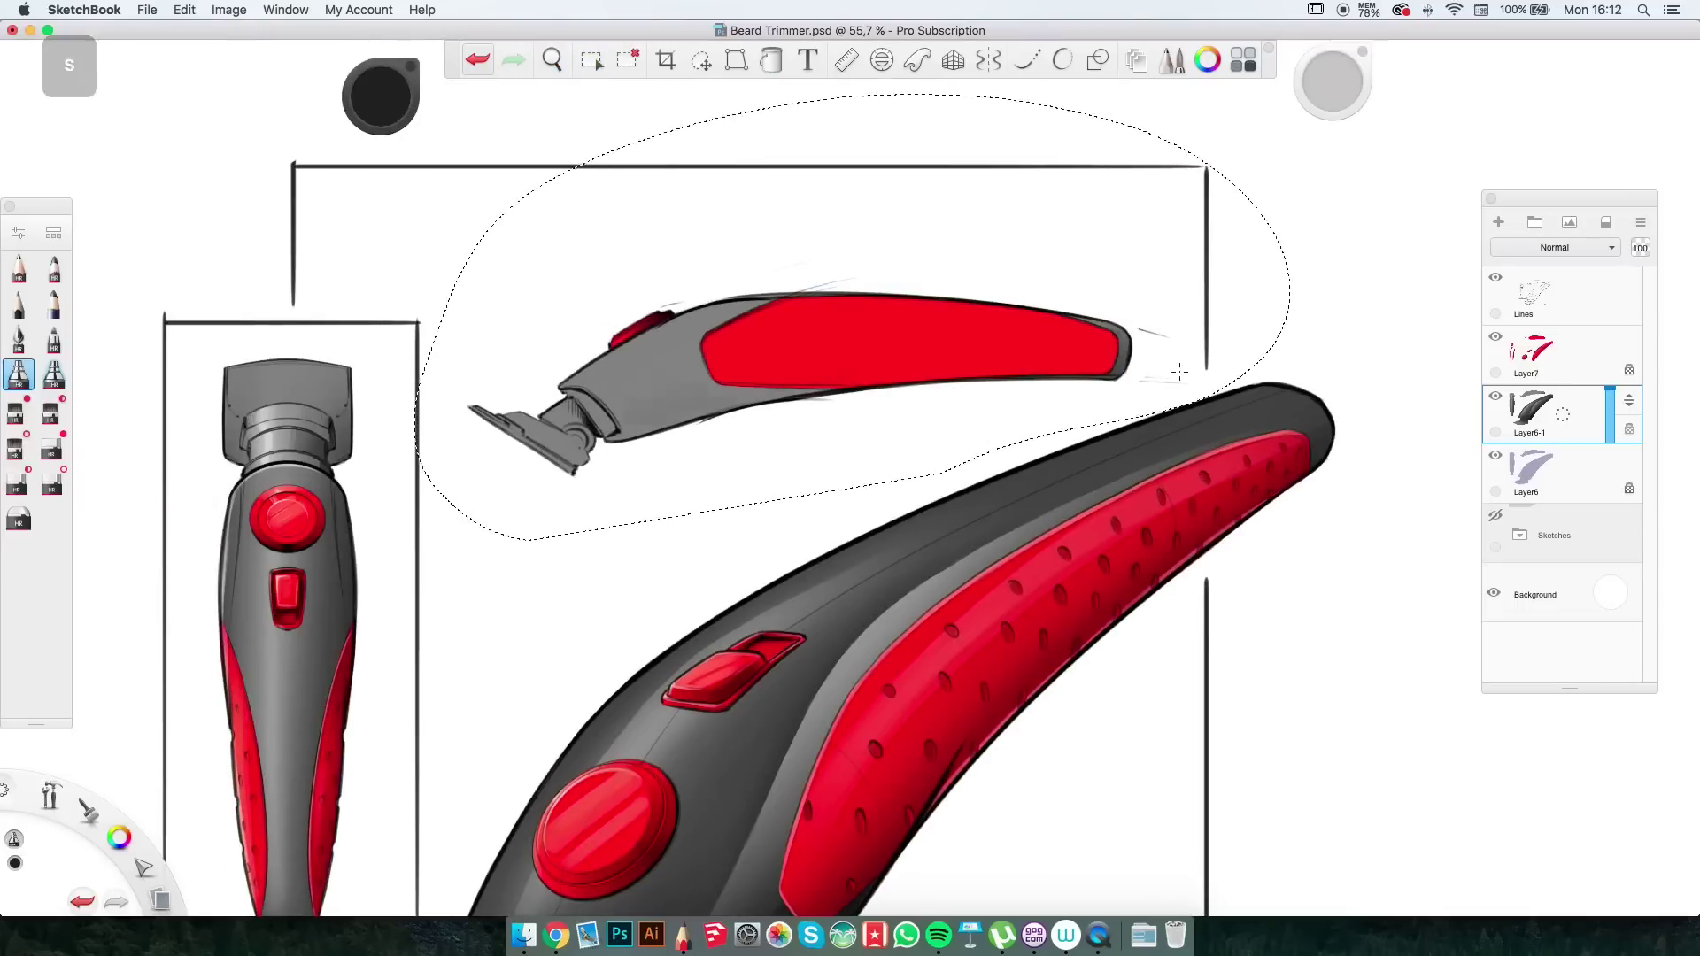
{"action": "scroll", "coordinate": [1169, 368], "scroll_direction": "up", "scroll_amount": 4}
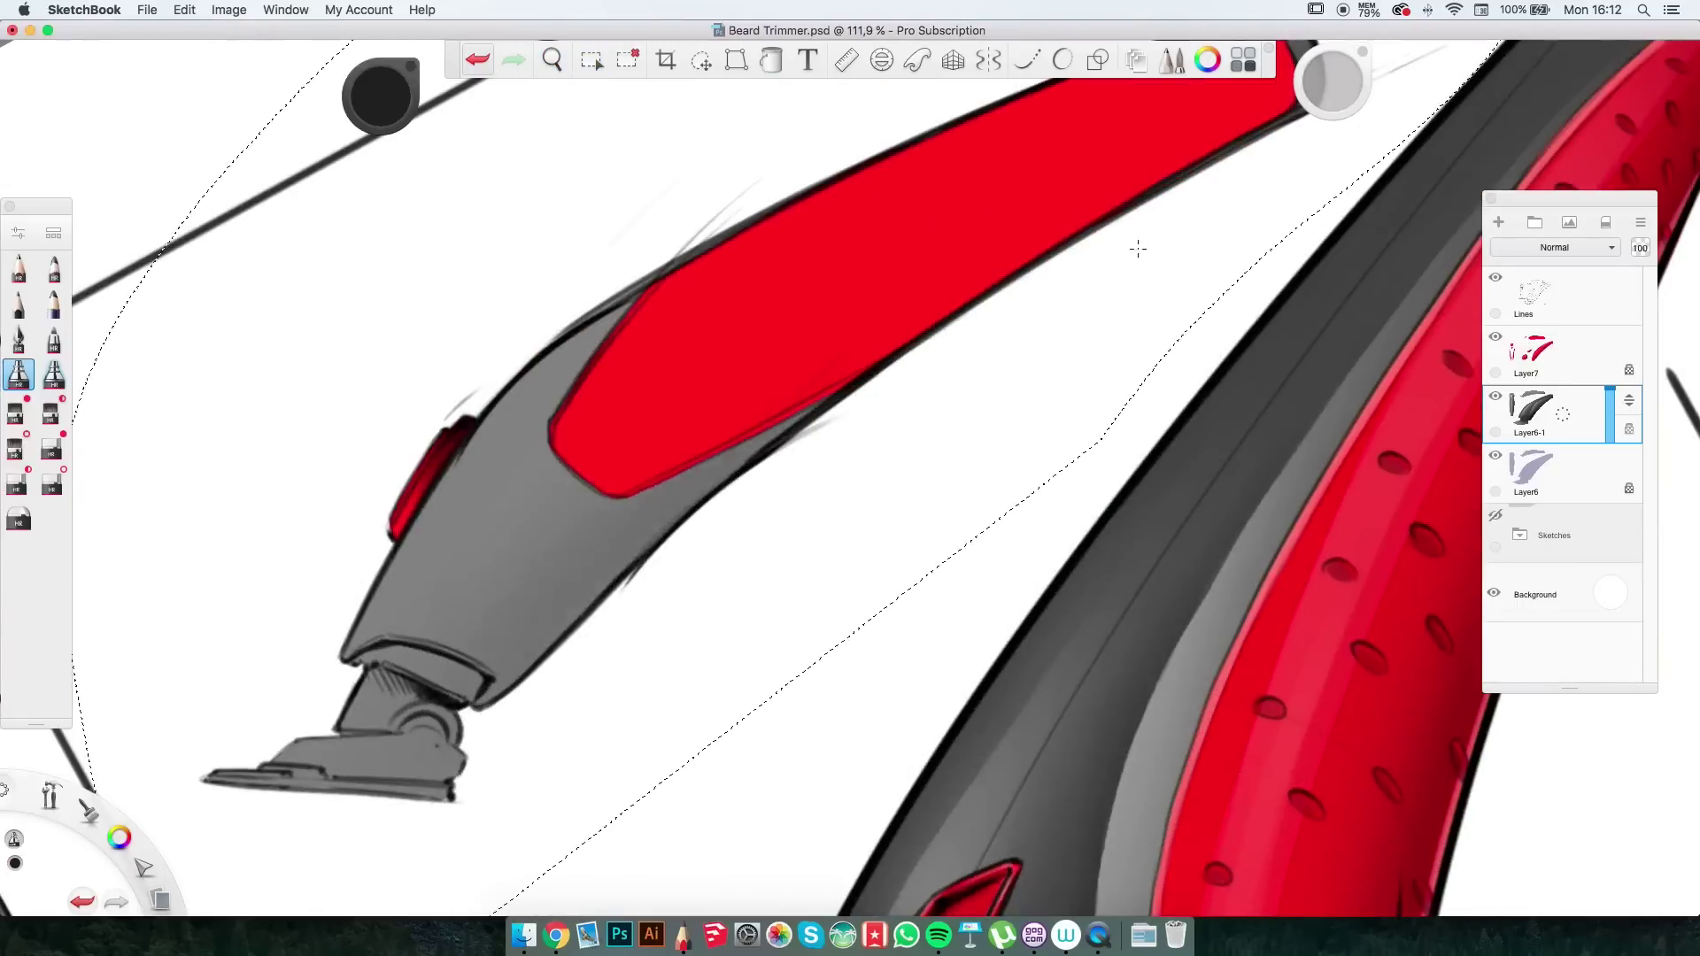
{"action": "left_click_drag", "start_coordinate": [645, 380], "coordinate": [442, 575]}
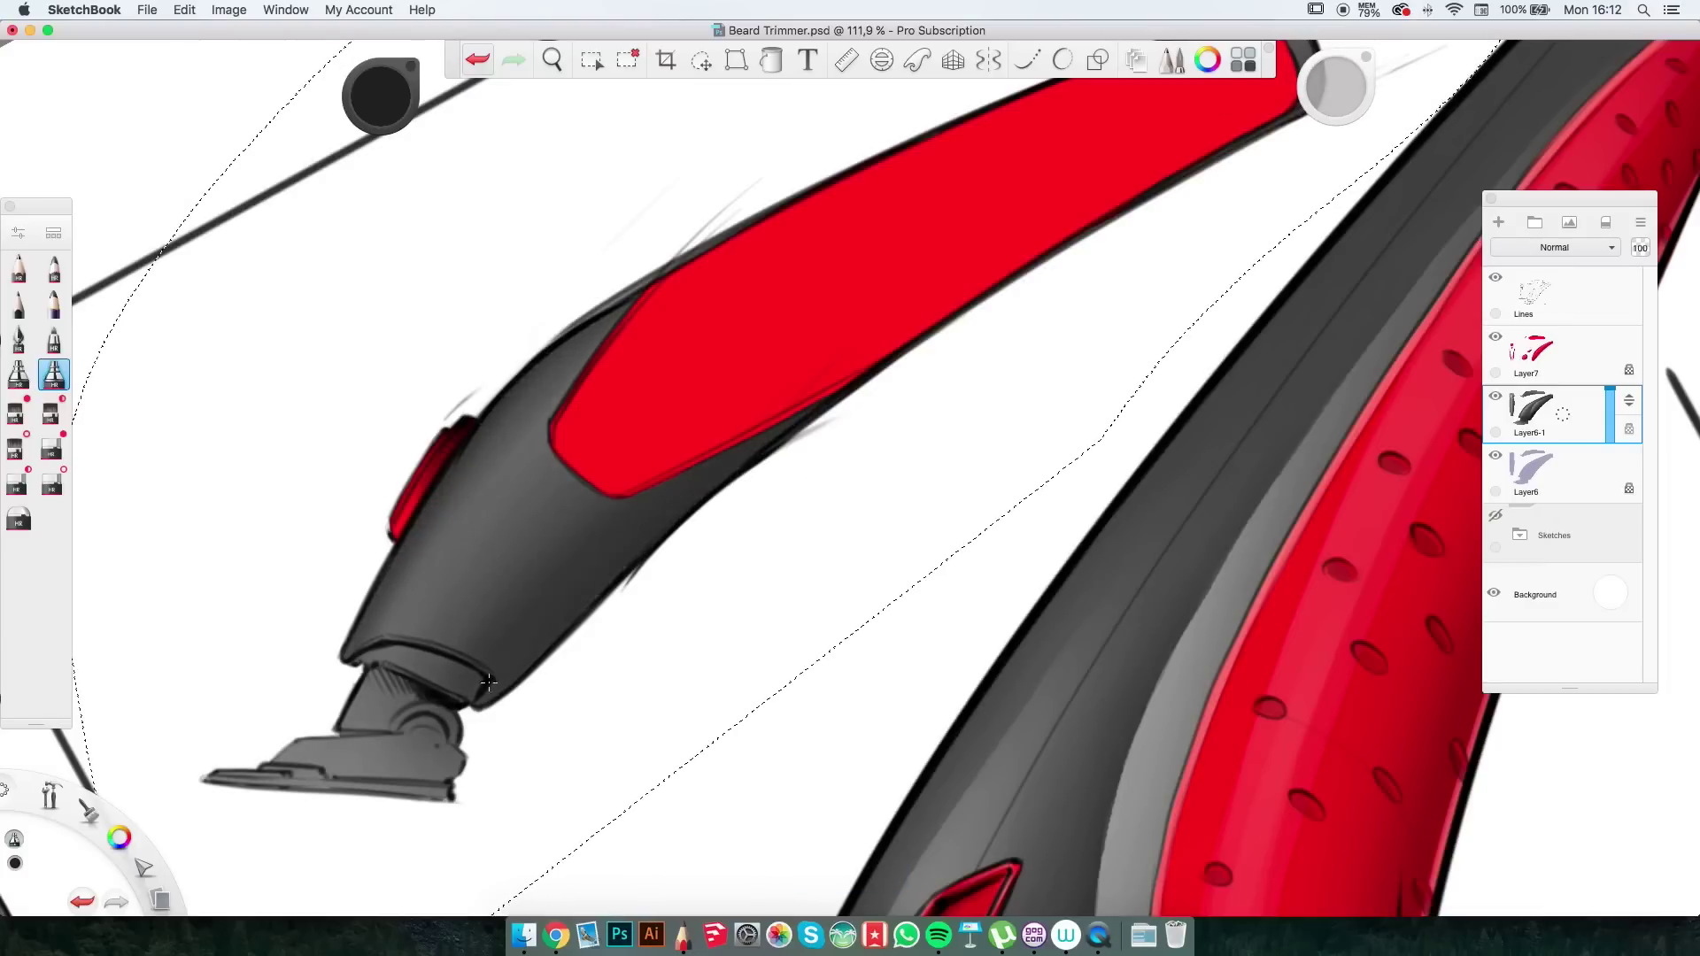
{"action": "scroll", "coordinate": [646, 645], "scroll_direction": "up", "scroll_amount": 3}
{"action": "scroll", "coordinate": [645, 646], "scroll_direction": "down", "scroll_amount": 4}
{"action": "scroll", "coordinate": [940, 284], "scroll_direction": "up", "scroll_amount": 5}
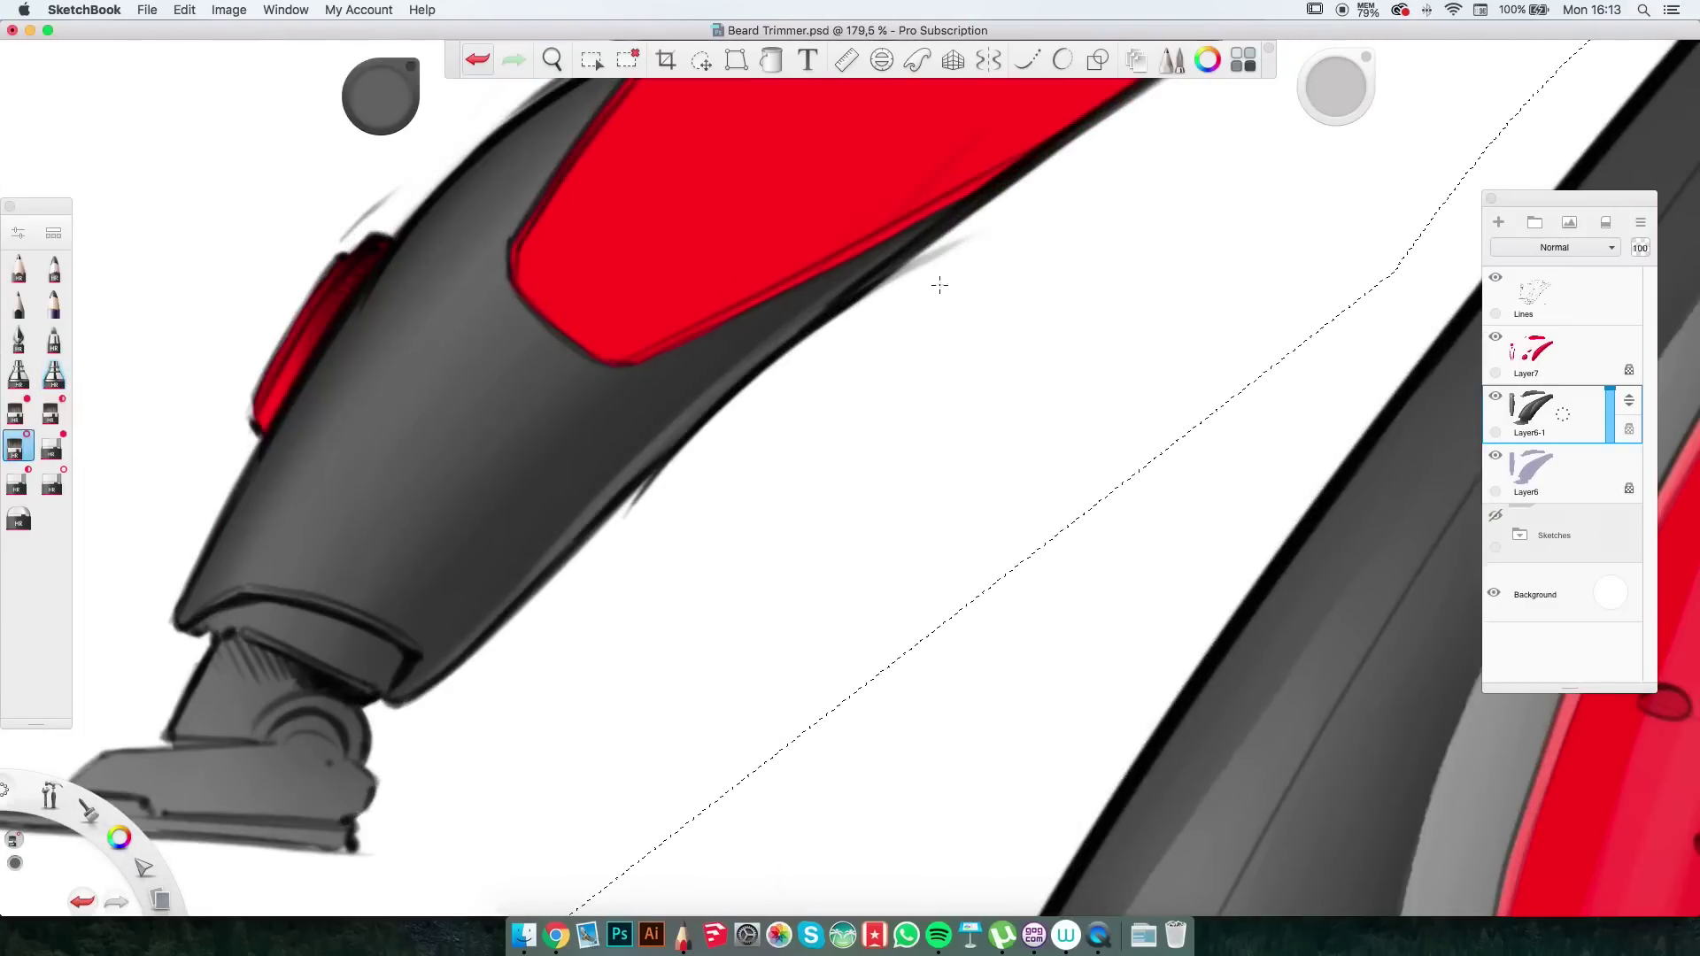
{"action": "scroll", "coordinate": [433, 683], "scroll_direction": "down", "scroll_amount": 5}
{"action": "scroll", "coordinate": [364, 273], "scroll_direction": "up", "scroll_amount": 5}
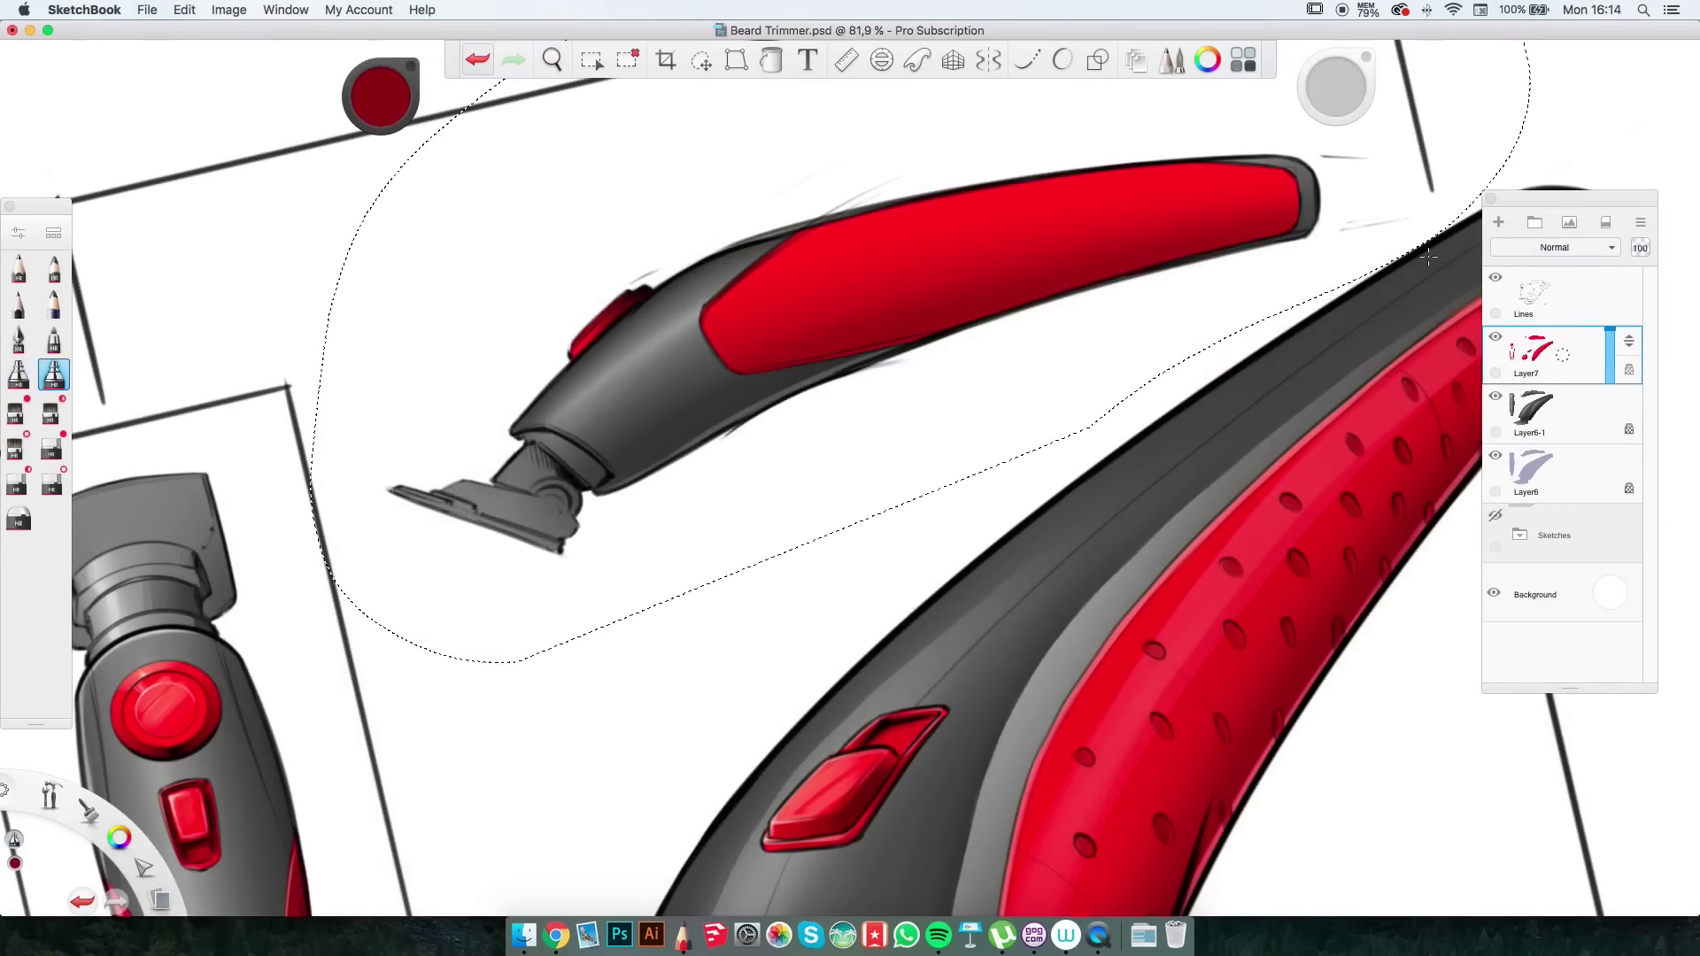
Sample the bright red and paint a broad light highlight along the small trimmer's red panel.
{"action": "key", "text": "super+z"}
{"action": "left_click", "coordinate": [956, 371], "text": "alt"}
{"action": "scroll", "coordinate": [956, 372], "scroll_direction": "up", "scroll_amount": 5}
{"action": "scroll", "coordinate": [697, 267], "scroll_direction": "down", "scroll_amount": 5}
{"action": "scroll", "coordinate": [698, 267], "scroll_direction": "up", "scroll_amount": 6}
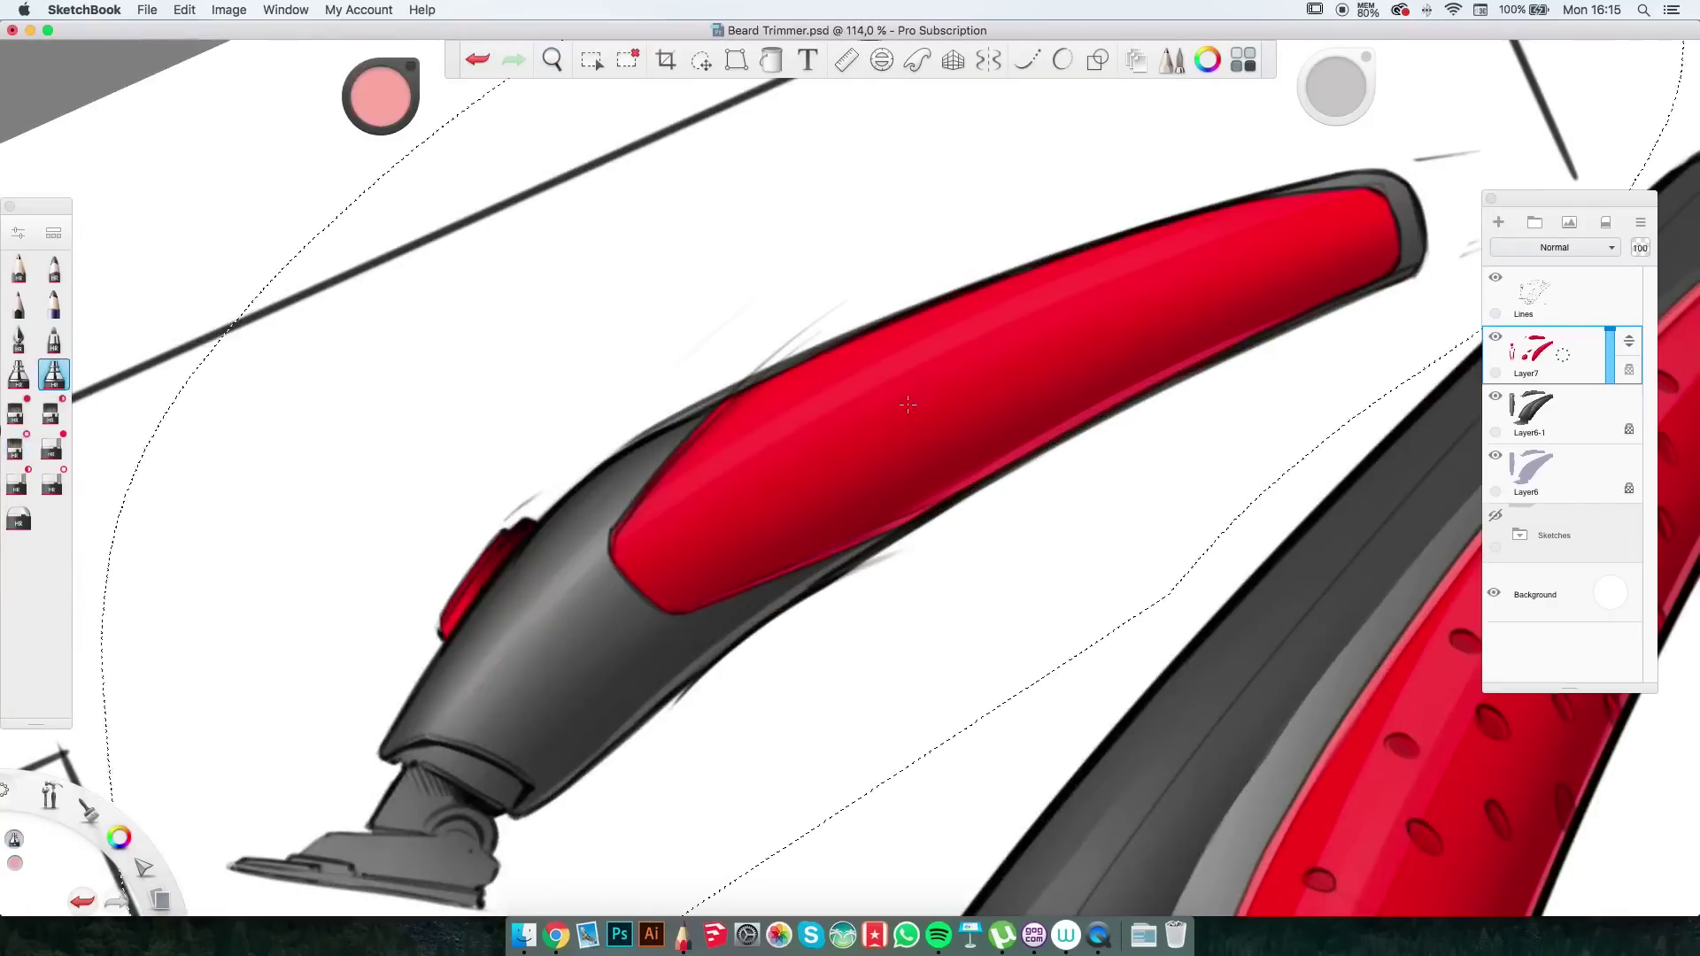
{"action": "left_click_drag", "start_coordinate": [907, 405], "coordinate": [1266, 266]}
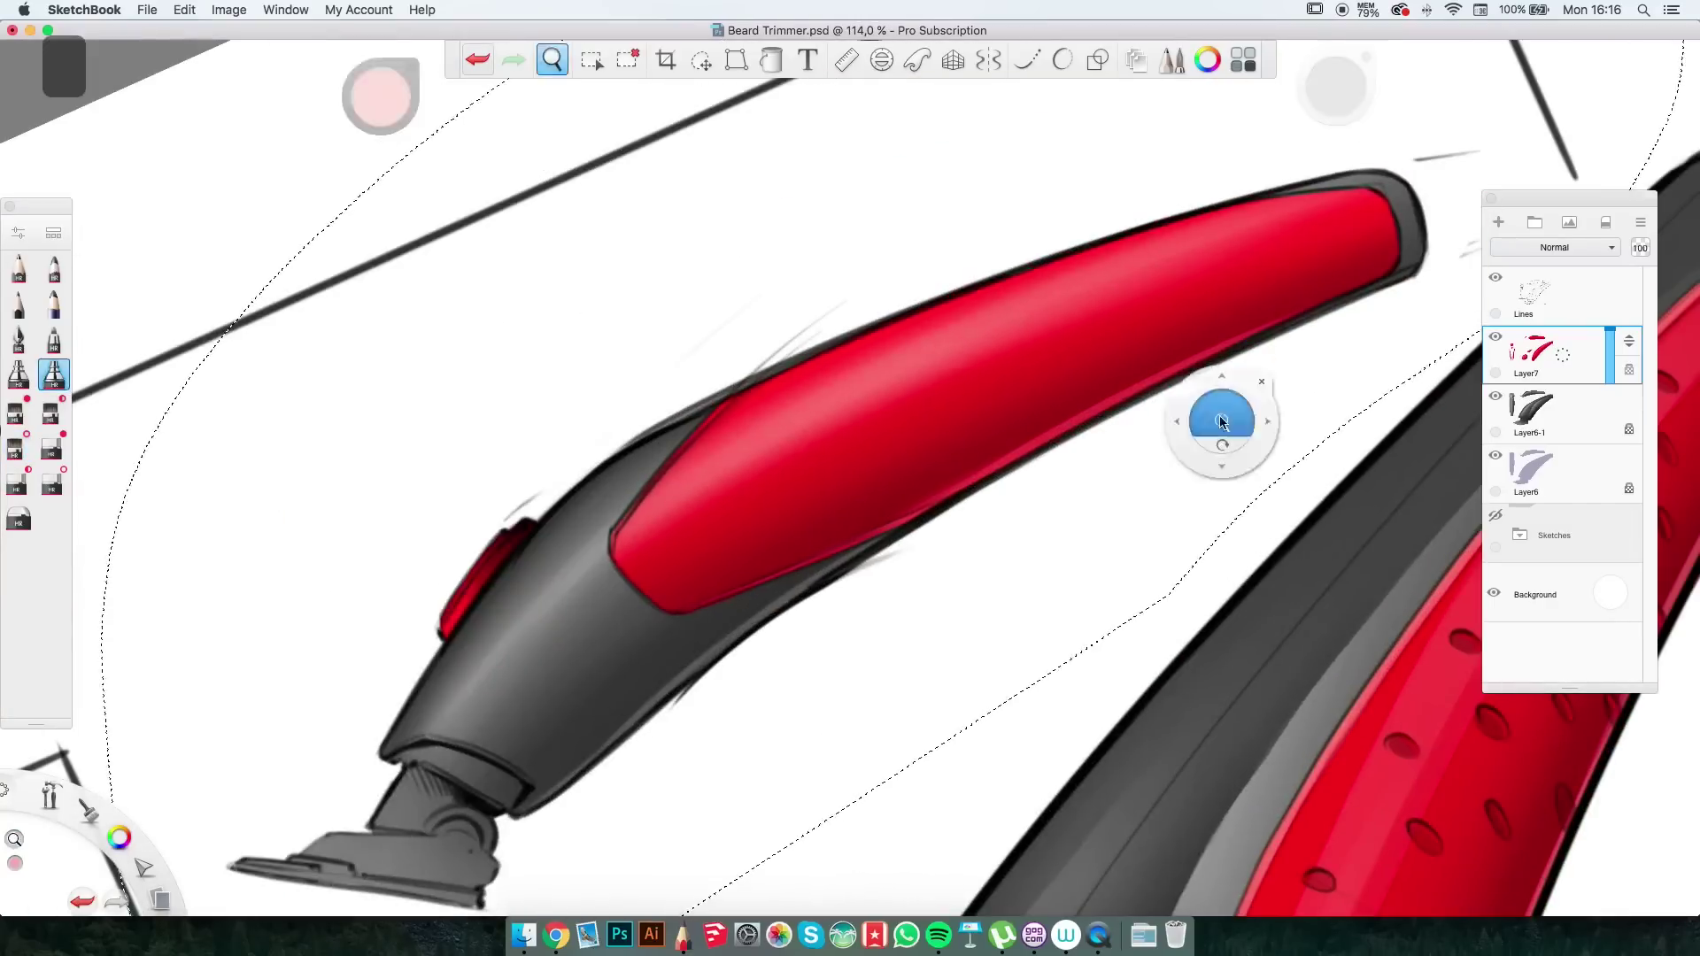
Zoom in on the red panel, undo the last stroke, and sample a canvas colour.
{"action": "left_click_drag", "start_coordinate": [1213, 417], "coordinate": [67, 320]}
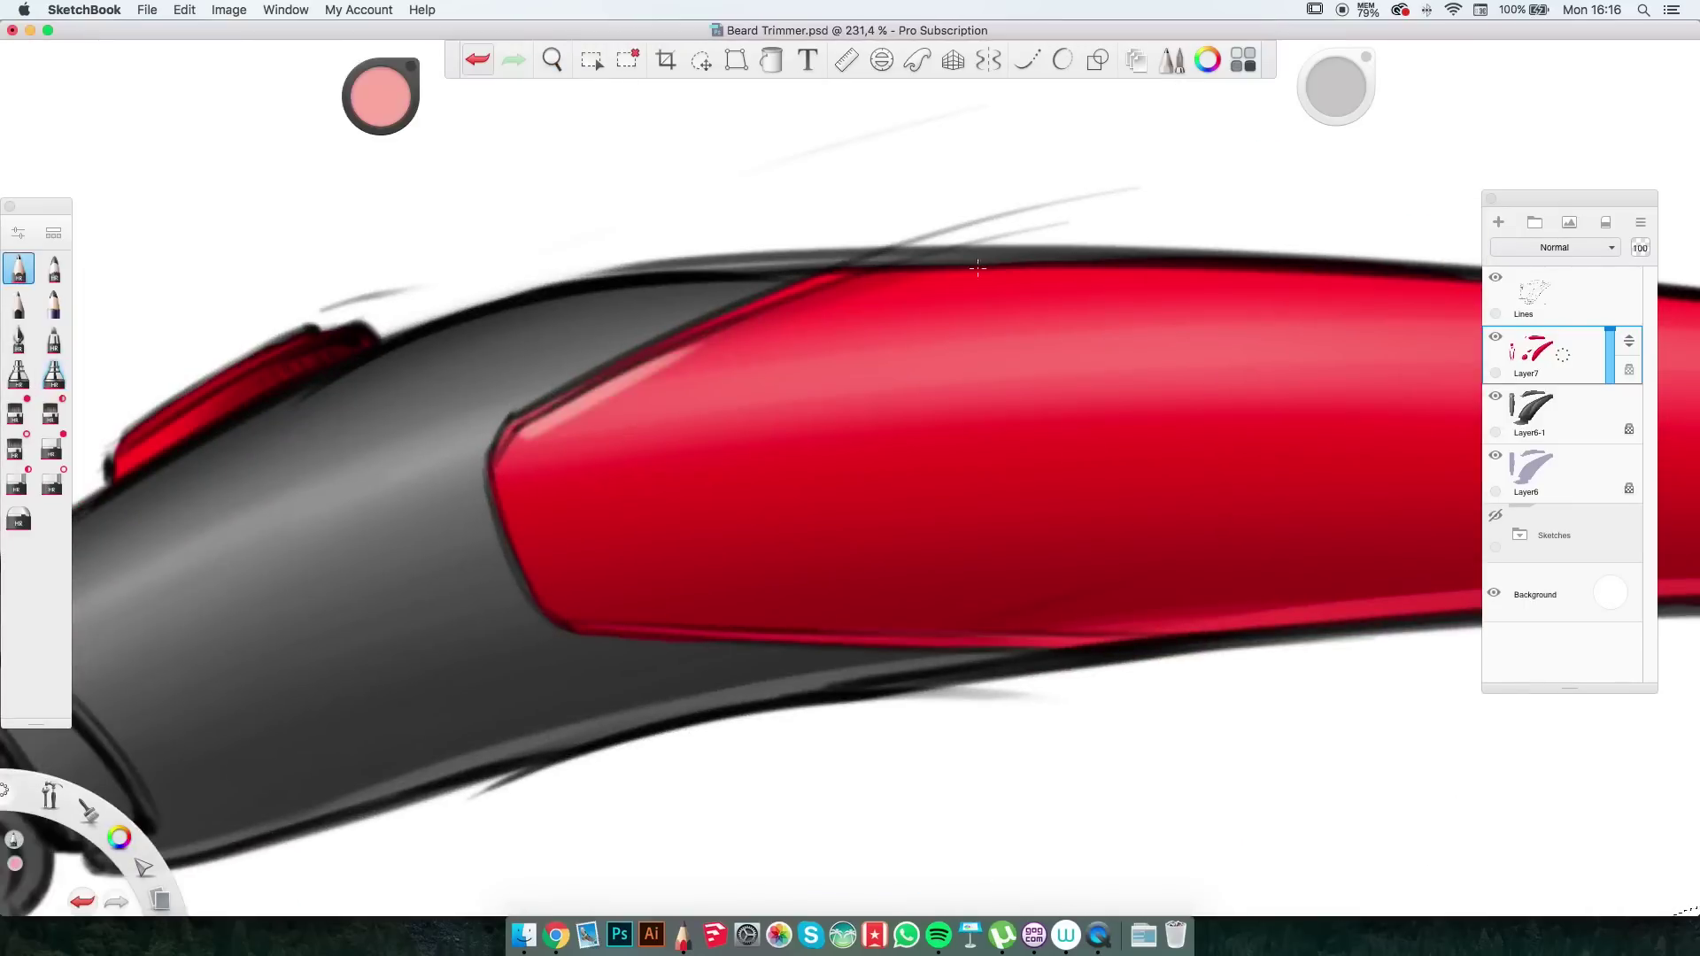
{"action": "key", "text": "super+z"}
{"action": "scroll", "coordinate": [702, 375], "scroll_direction": "up", "scroll_amount": 3}
{"action": "scroll", "coordinate": [442, 458], "scroll_direction": "down", "scroll_amount": 10}
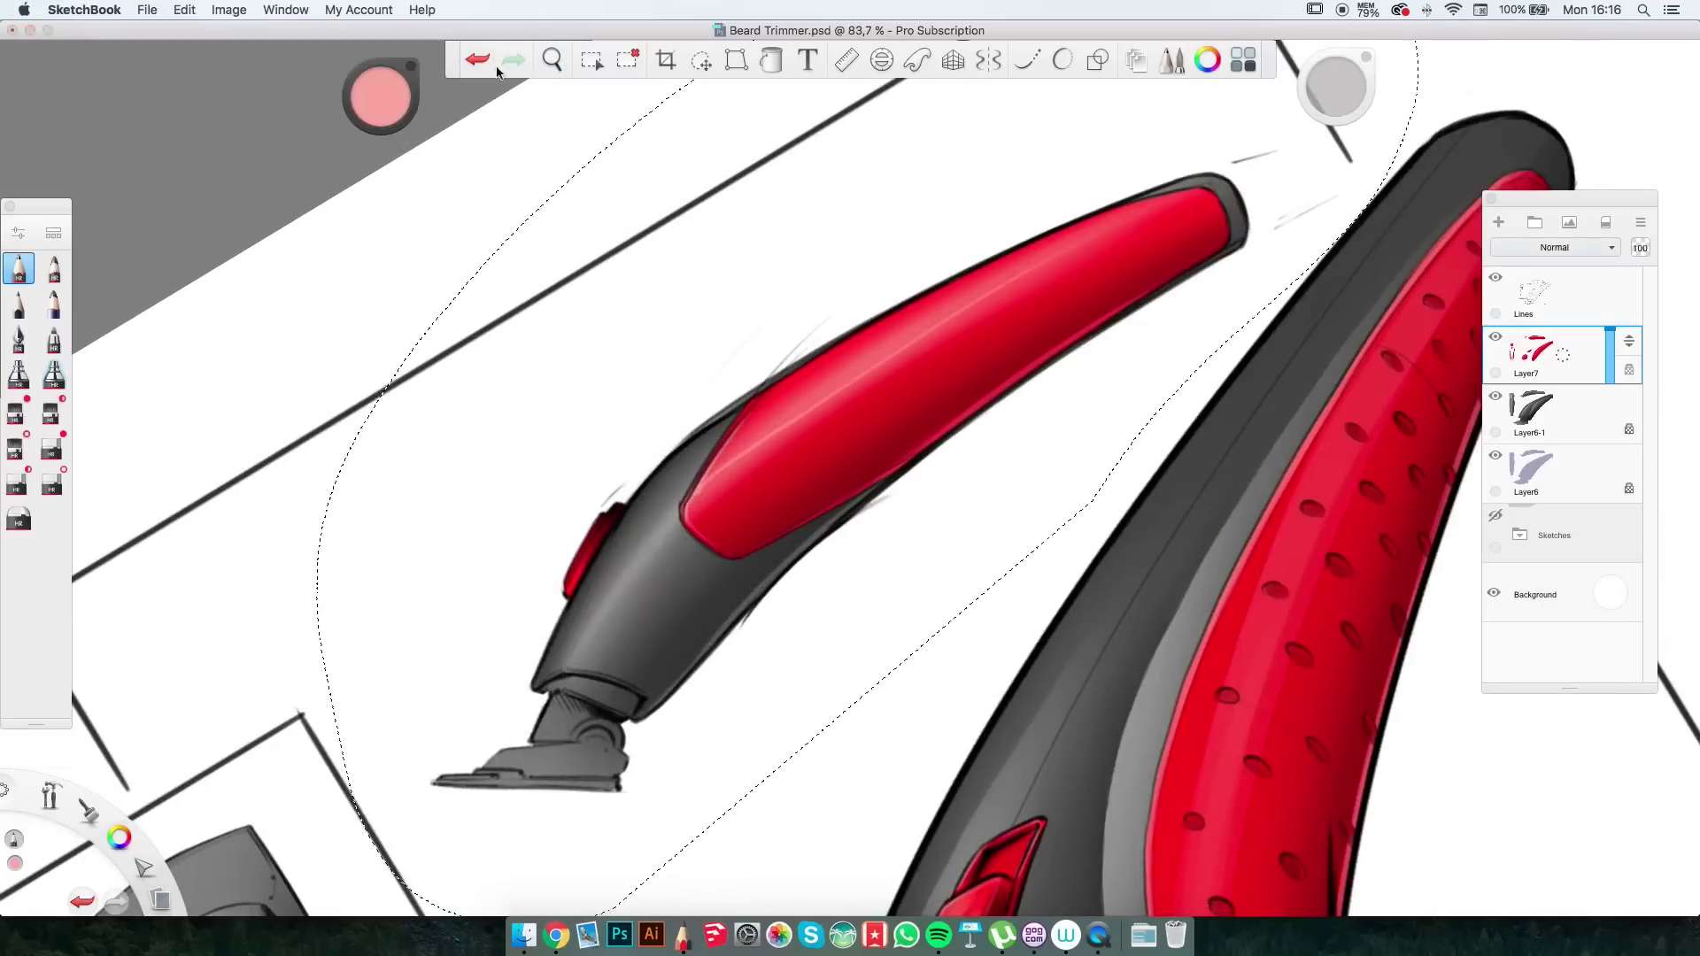
{"action": "scroll", "coordinate": [1387, 195], "scroll_direction": "down", "scroll_amount": 5}
{"action": "key", "text": "alt"}
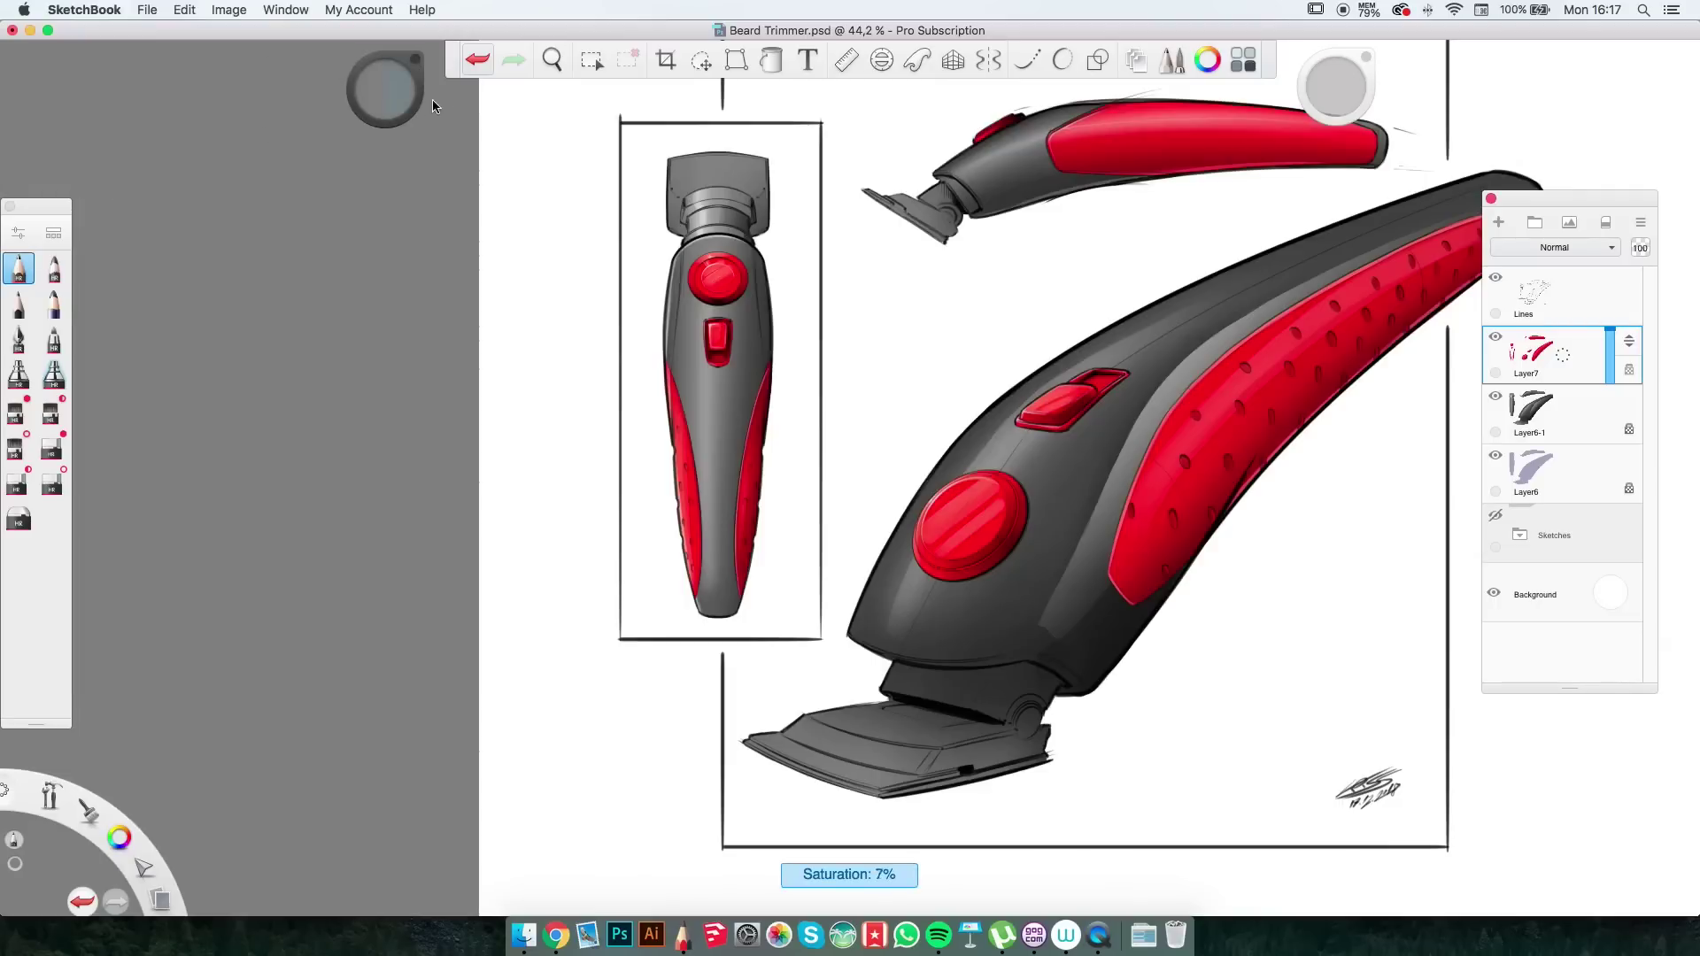
Add a new layer above Layer6-1 and set its blend mode to Color.
{"action": "scroll", "coordinate": [865, 258], "scroll_direction": "up", "scroll_amount": 3}
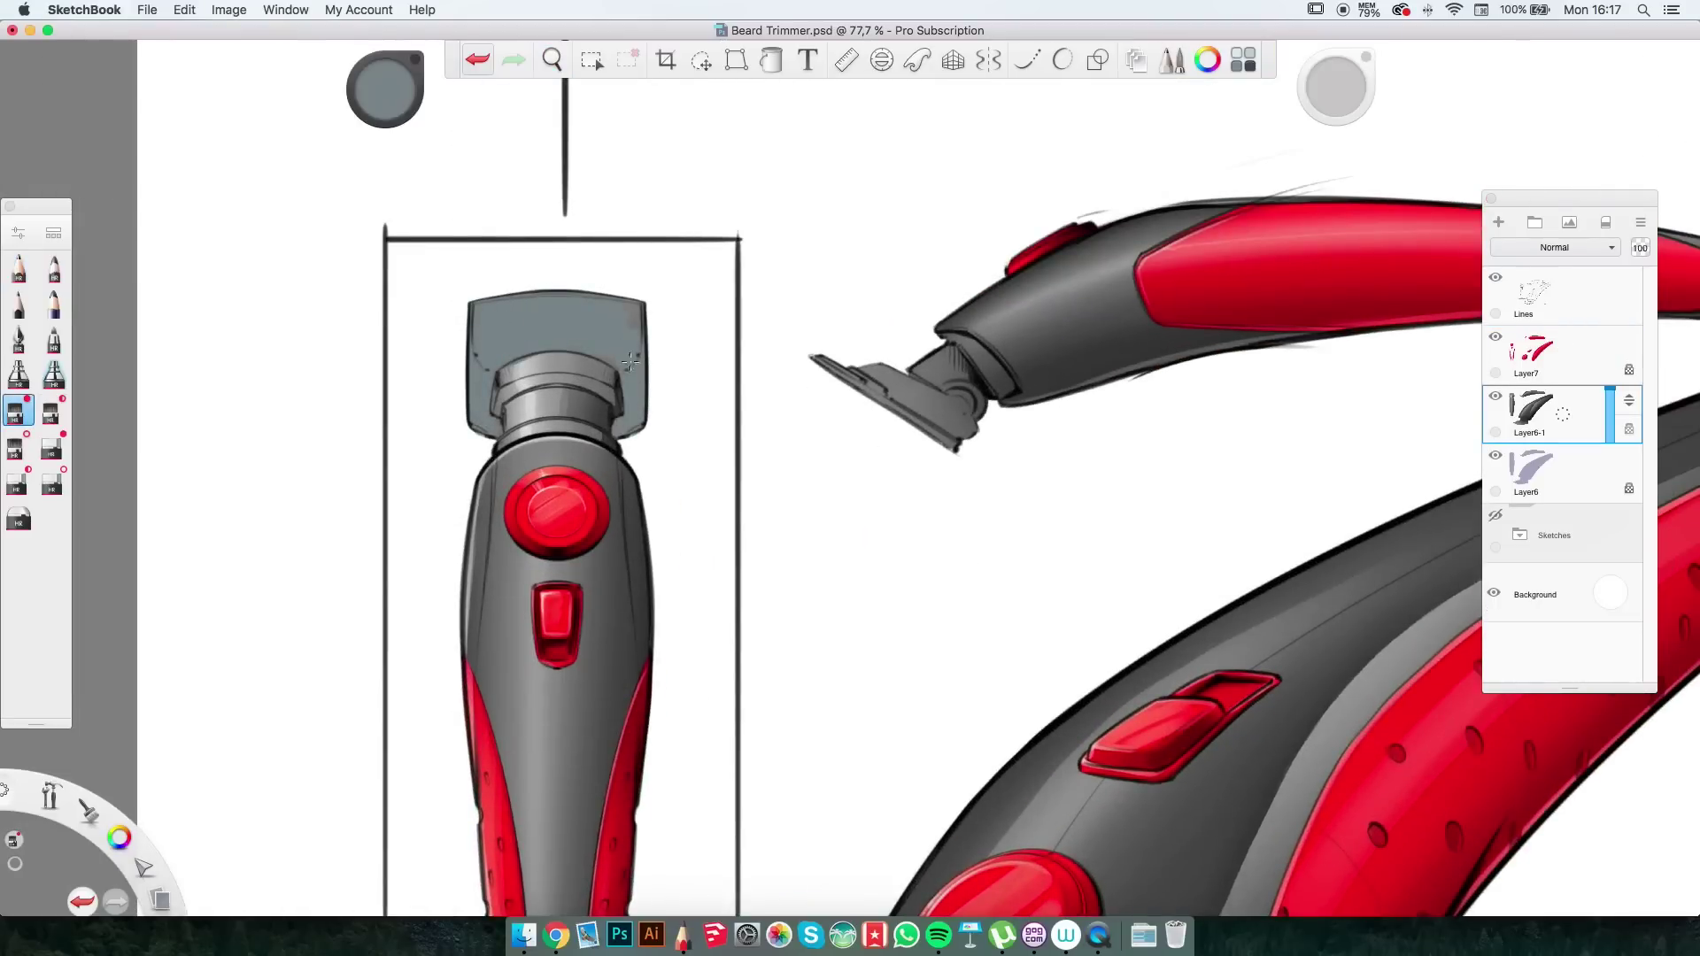
{"action": "scroll", "coordinate": [655, 352], "scroll_direction": "up", "scroll_amount": 5}
{"action": "left_click", "coordinate": [1498, 222]}
{"action": "left_click", "coordinate": [1553, 247]}
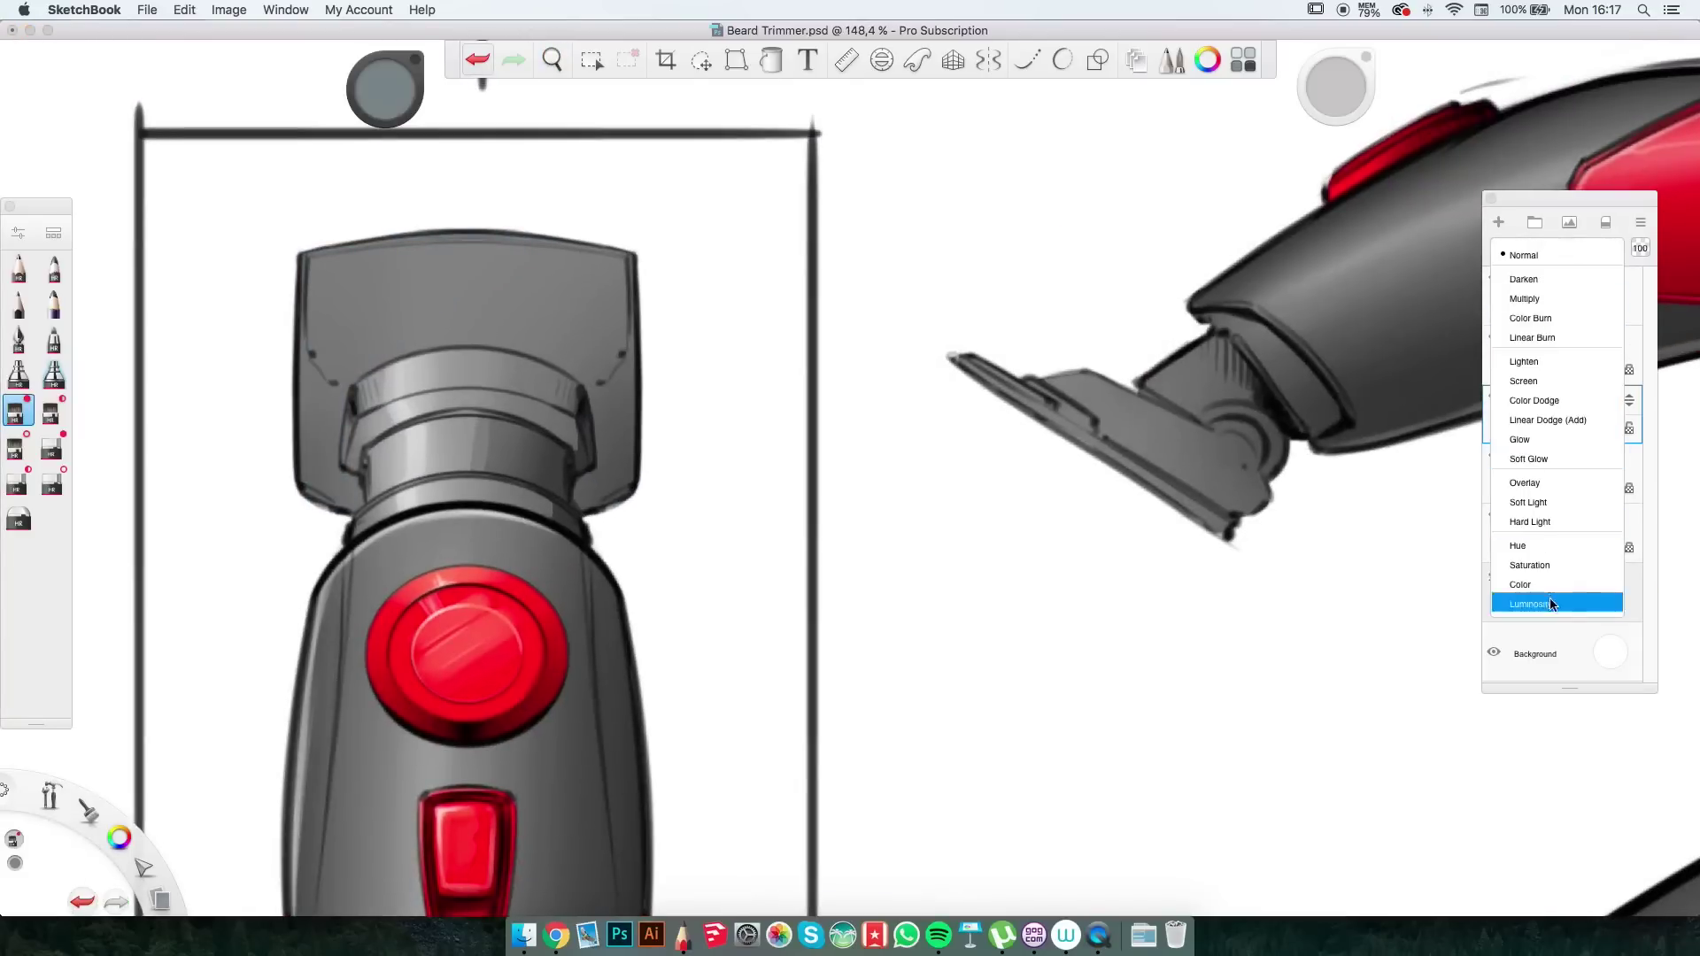
{"action": "left_click", "coordinate": [1556, 599]}
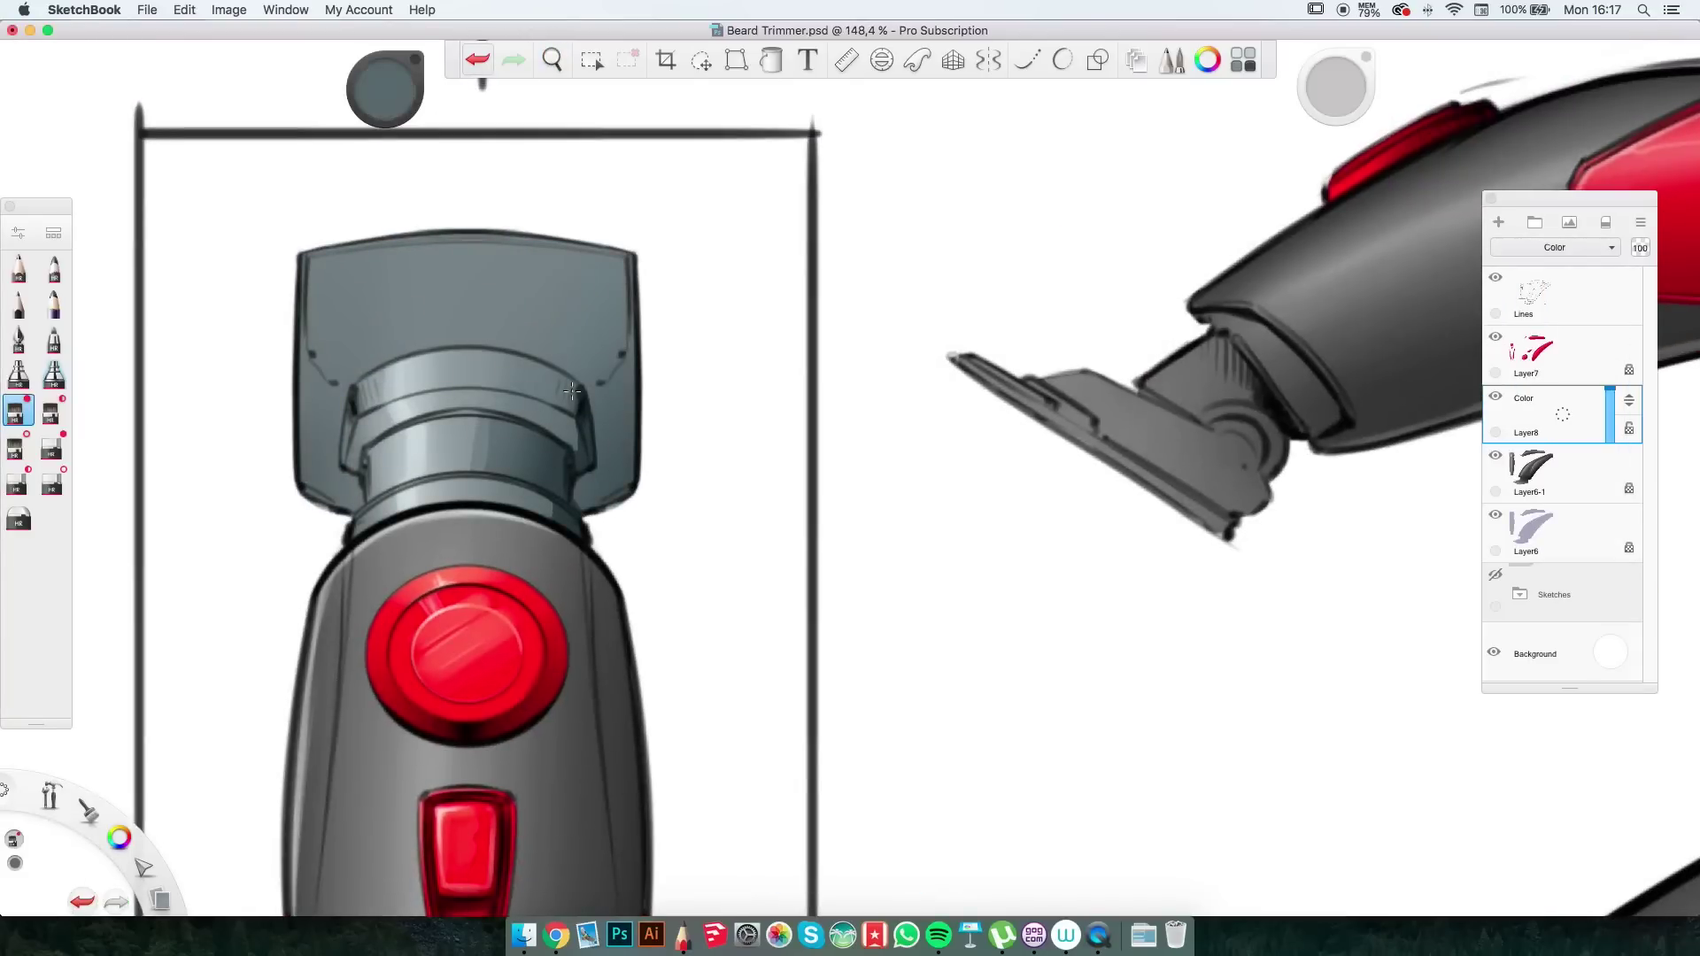
{"action": "scroll", "coordinate": [469, 239], "scroll_direction": "right", "scroll_amount": 10}
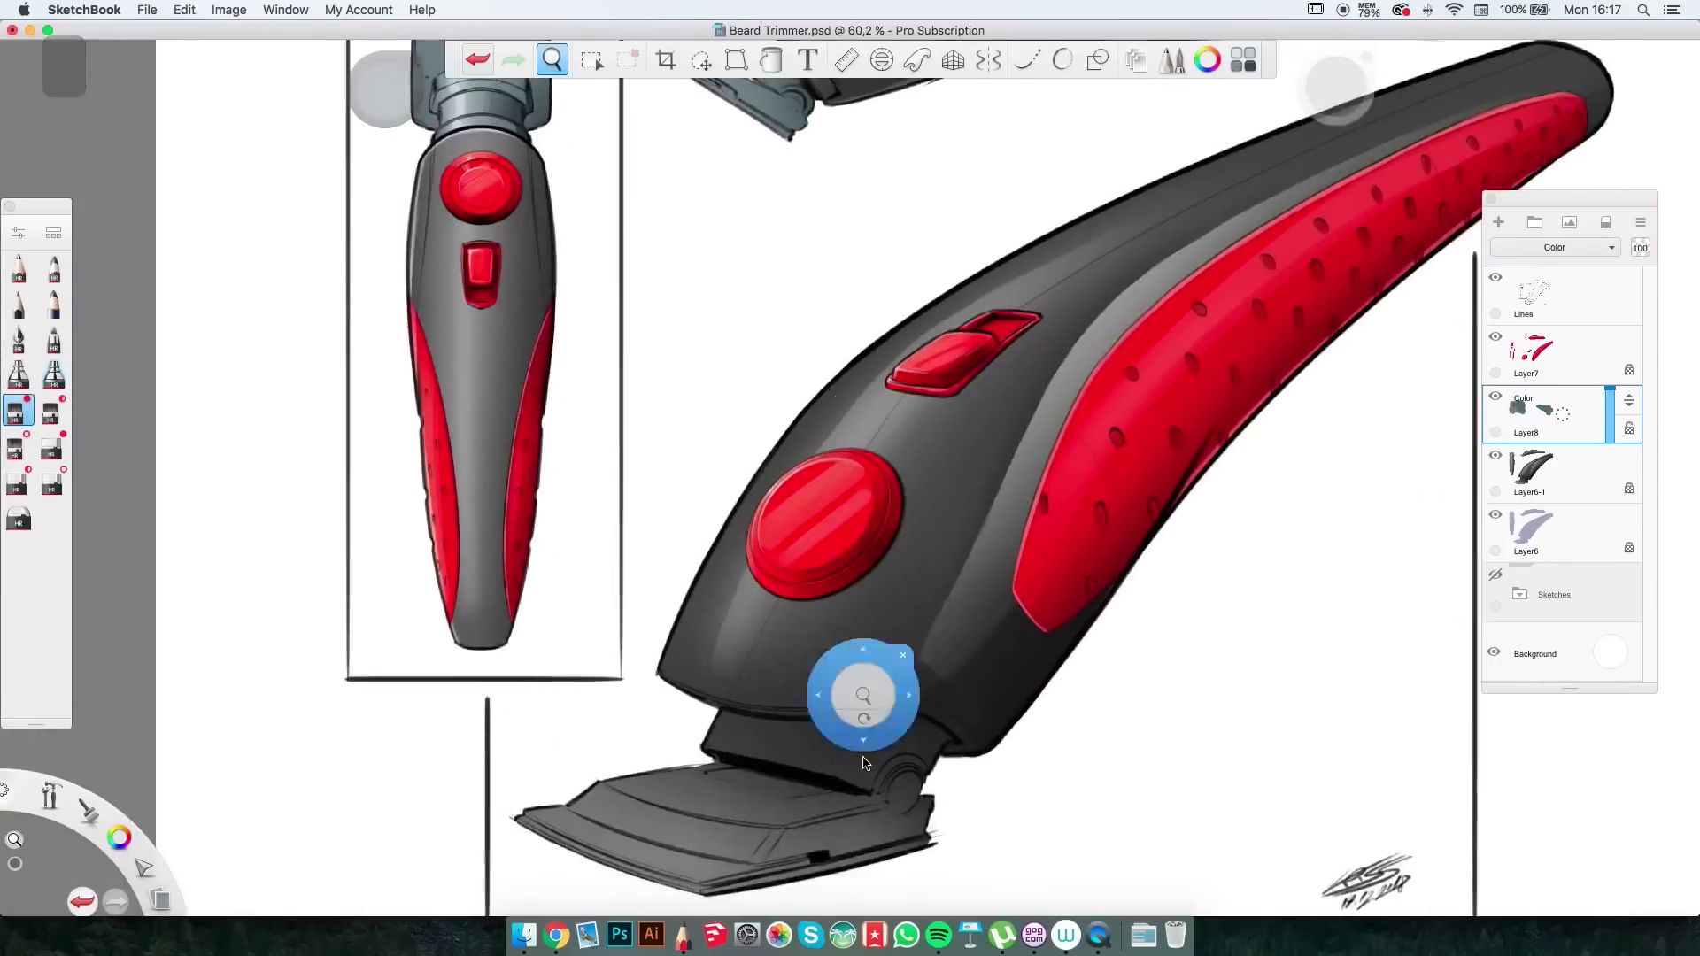
{"action": "scroll", "coordinate": [759, 443], "scroll_direction": "up", "scroll_amount": 5}
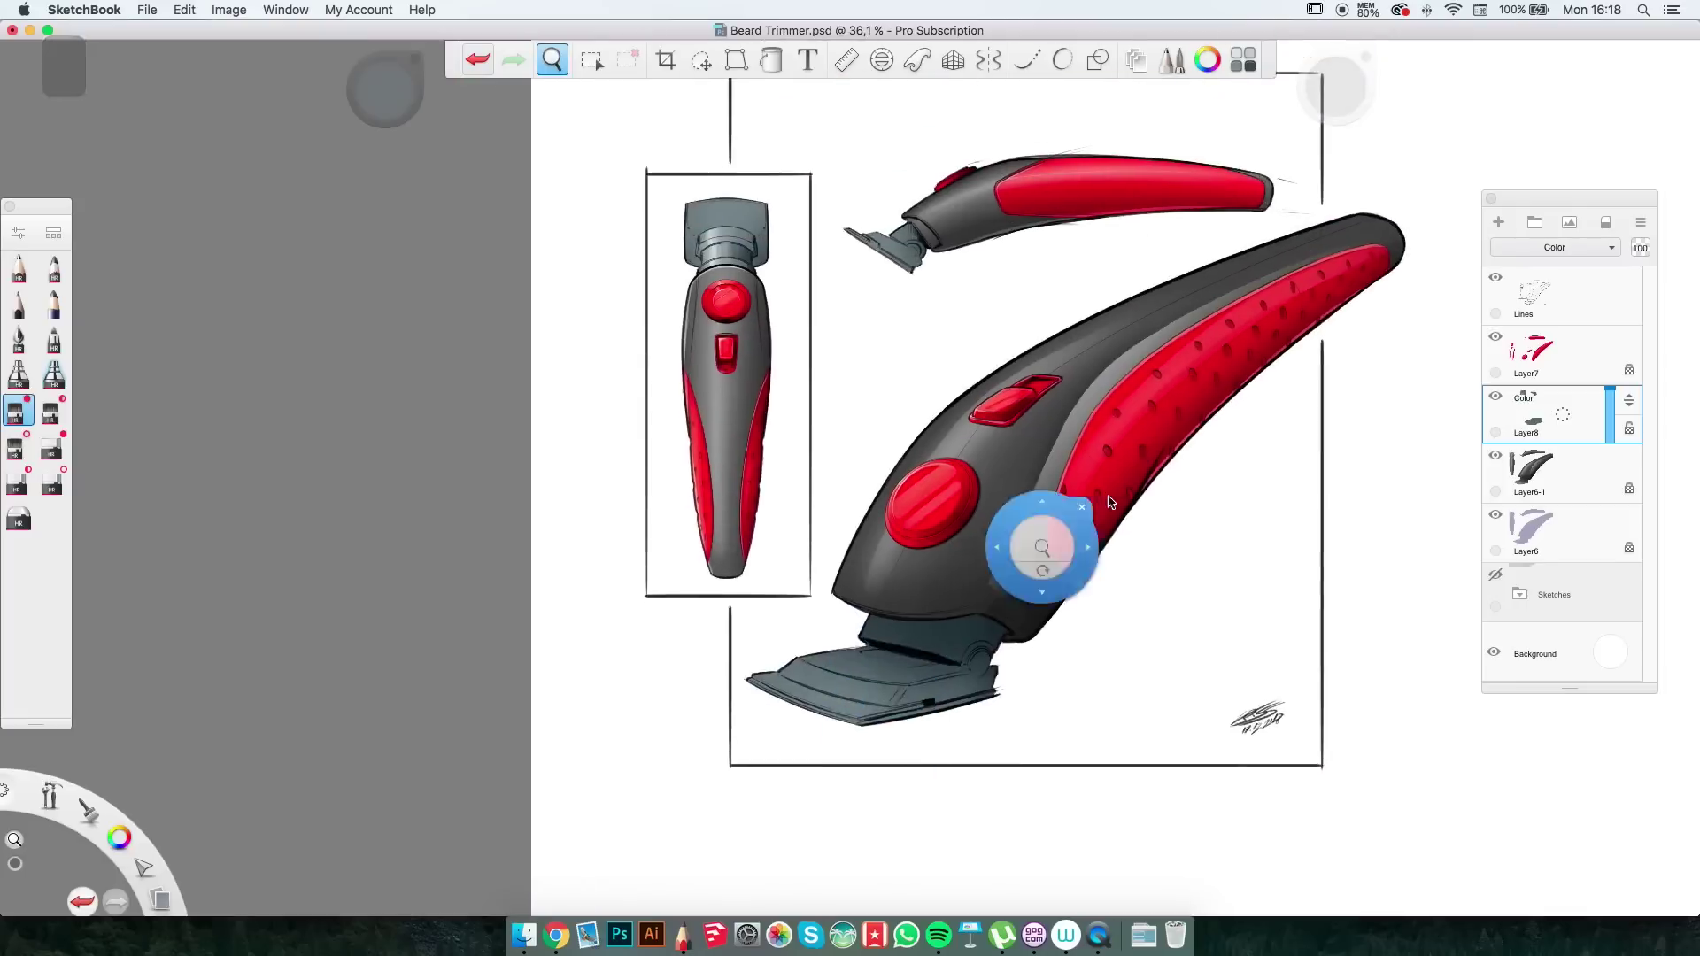
{"action": "scroll", "coordinate": [1206, 448], "scroll_direction": "up", "scroll_amount": 5}
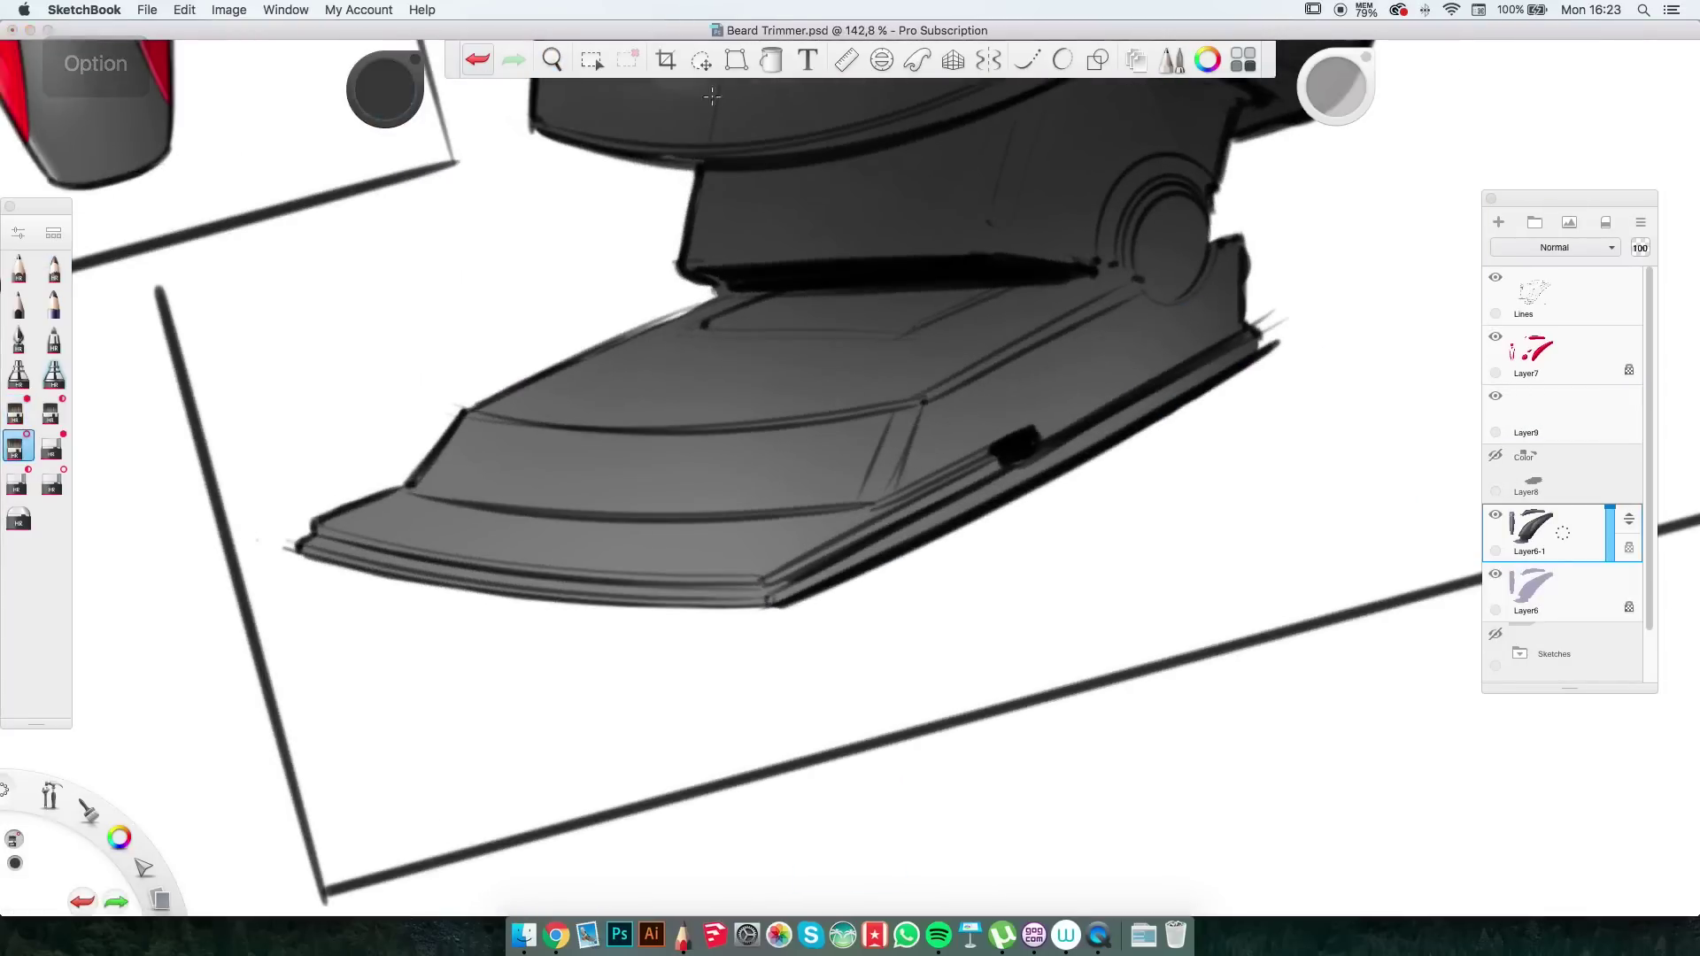
Airbrush lighter highlights across the blade's upper panel and lower band, rotating the canvas.
{"action": "left_click_drag", "start_coordinate": [1107, 354], "coordinate": [877, 496]}
{"action": "left_click", "coordinate": [951, 396], "text": "alt"}
{"action": "scroll", "coordinate": [930, 416], "scroll_direction": "up", "scroll_amount": 4}
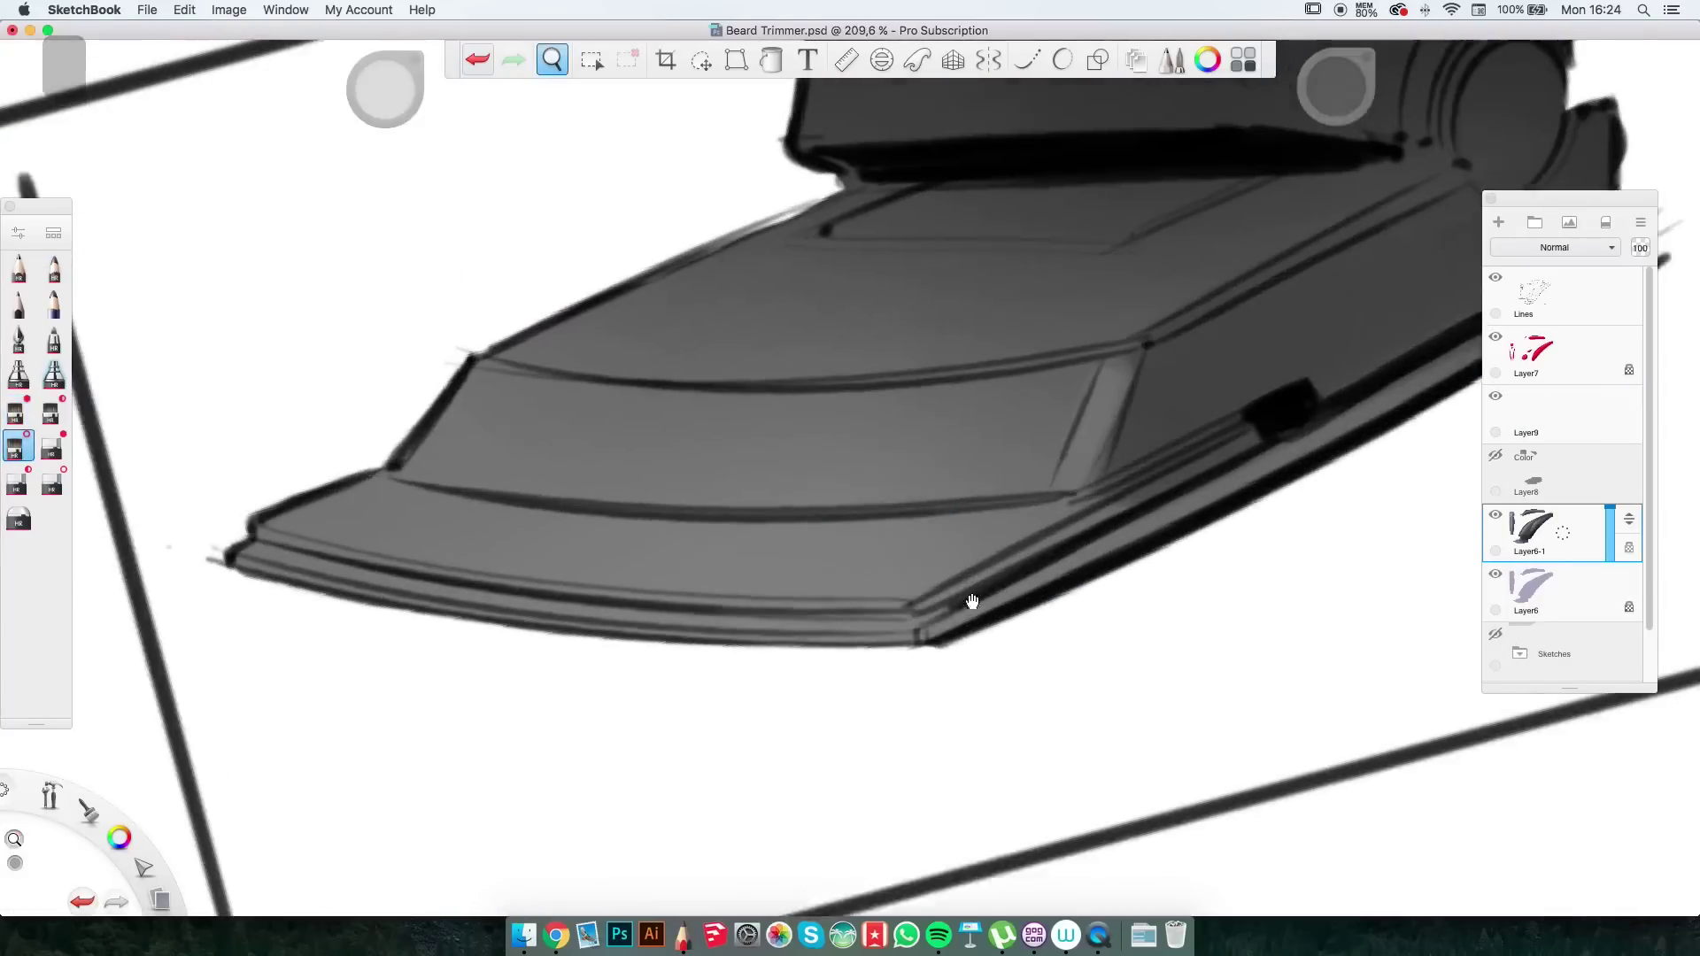
{"action": "mouse_move", "coordinate": [478, 416]}
{"action": "left_mouse_down"}
{"action": "mouse_move", "coordinate": [531, 443]}
{"action": "mouse_move", "coordinate": [956, 494]}
{"action": "left_mouse_up"}
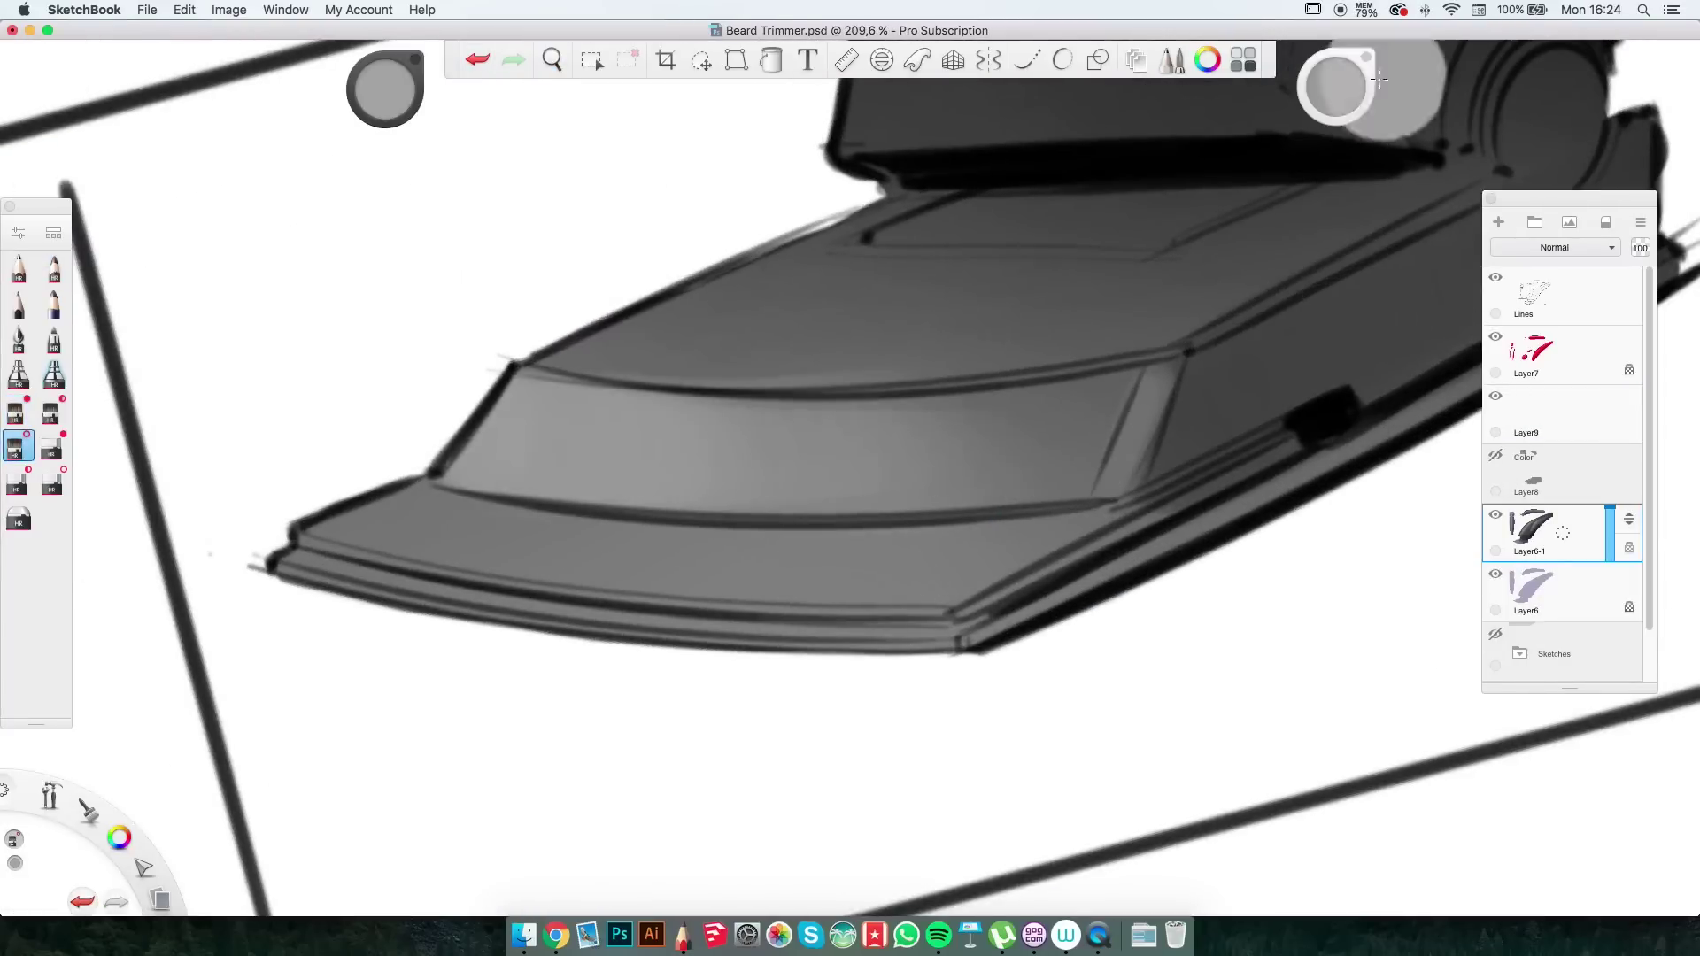
{"action": "key", "text": "space"}
{"action": "left_click_drag", "start_coordinate": [1389, 197], "coordinate": [1032, 72]}
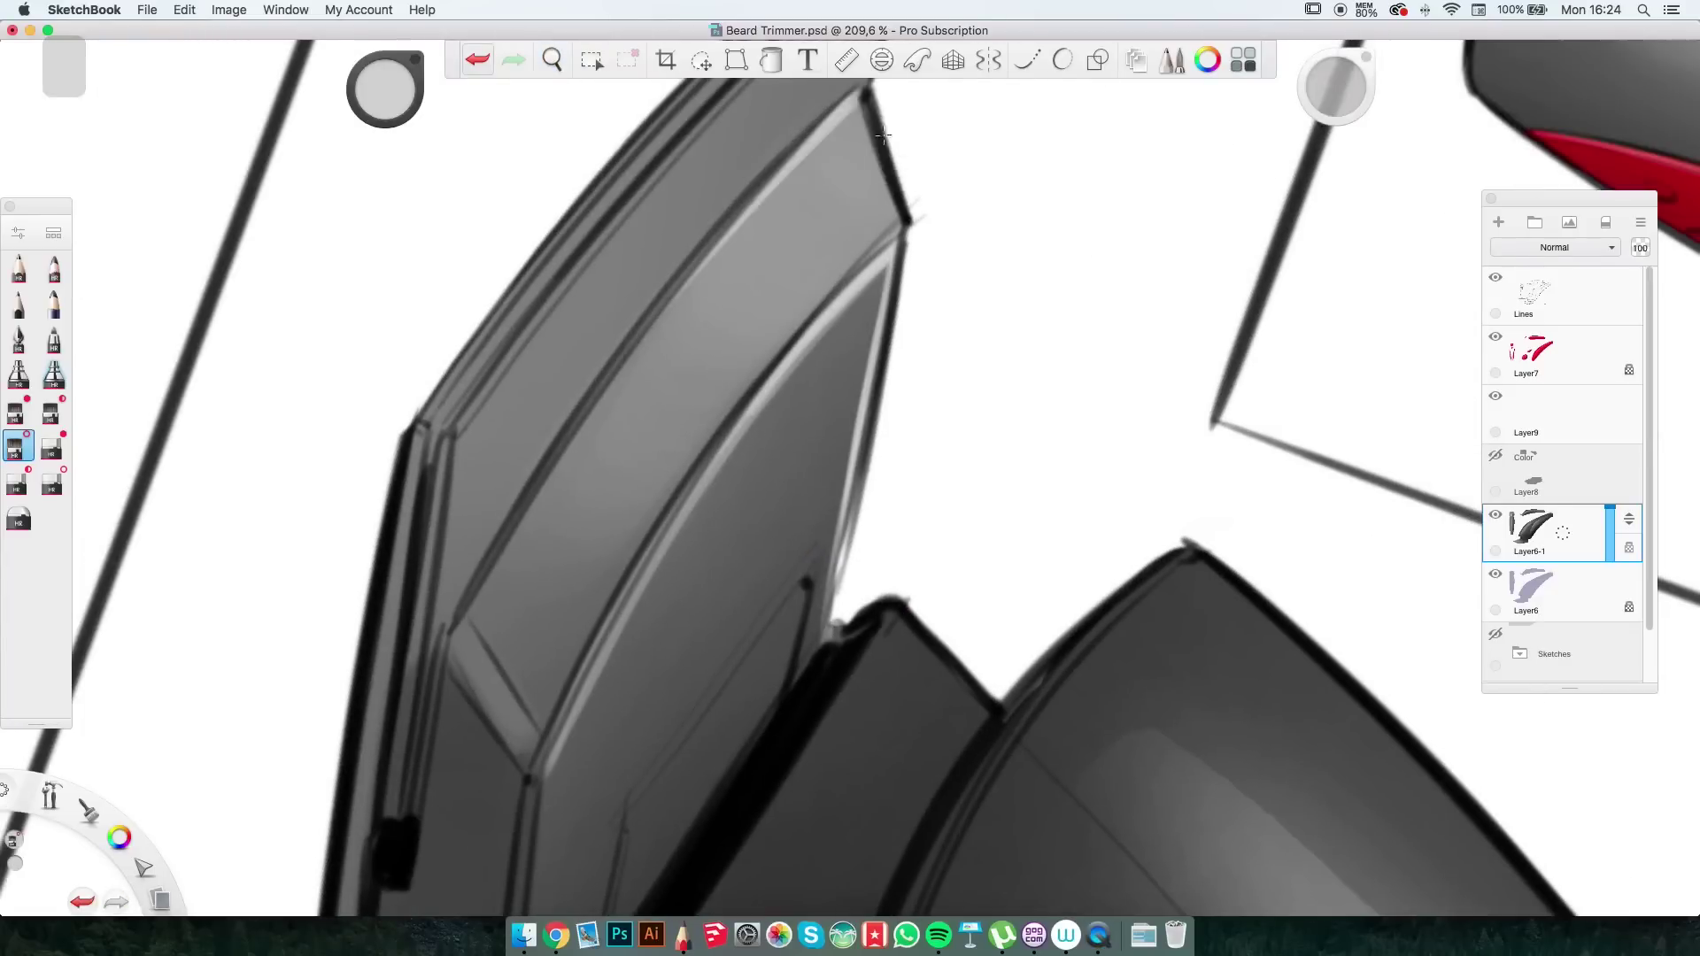
{"action": "key", "text": "space"}
{"action": "mouse_move", "coordinate": [1089, 292]}
{"action": "left_mouse_down"}
{"action": "mouse_move", "coordinate": [932, 308]}
{"action": "mouse_move", "coordinate": [894, 416]}
{"action": "mouse_move", "coordinate": [850, 461]}
{"action": "left_mouse_up"}
{"action": "key", "text": "space"}
{"action": "mouse_move", "coordinate": [1045, 354]}
{"action": "left_mouse_down"}
{"action": "mouse_move", "coordinate": [575, 619]}
{"action": "mouse_move", "coordinate": [761, 493]}
{"action": "mouse_move", "coordinate": [1233, 607]}
{"action": "mouse_move", "coordinate": [1102, 372]}
{"action": "mouse_move", "coordinate": [1327, 444]}
{"action": "mouse_move", "coordinate": [1108, 304]}
{"action": "mouse_move", "coordinate": [710, 428]}
{"action": "left_mouse_up"}
Turn the canvas upright and fit the whole trimmer sheet in view.
{"action": "key", "text": "space"}
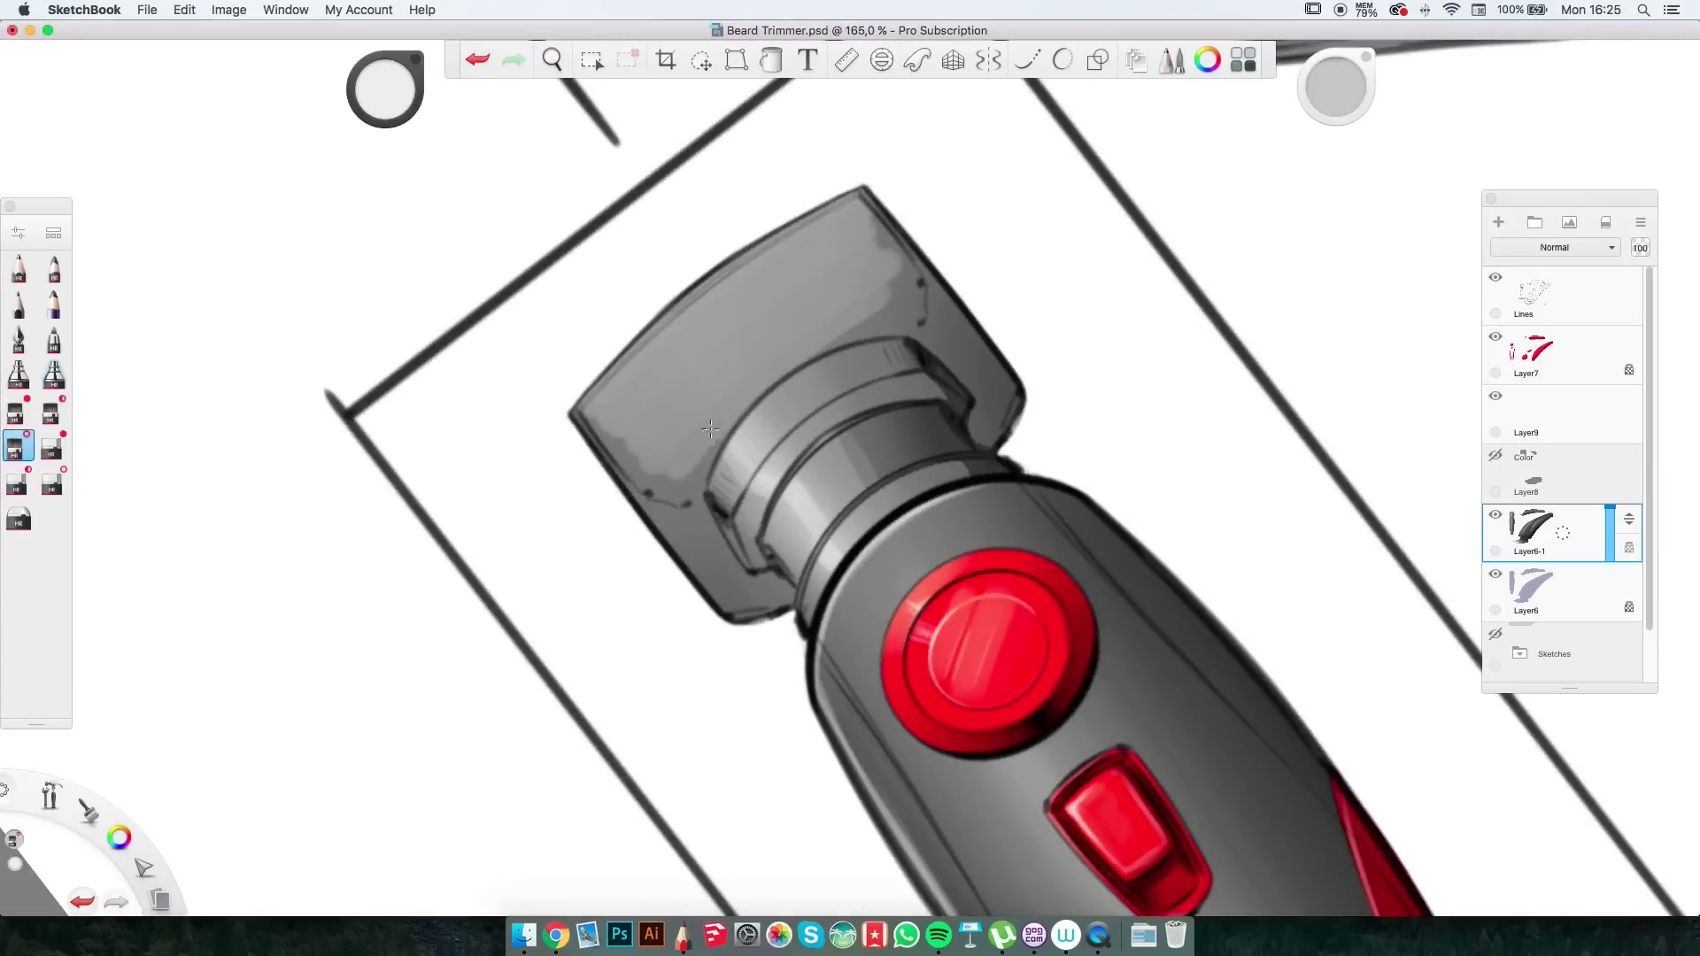
{"action": "key", "text": "space"}
{"action": "left_click_drag", "start_coordinate": [891, 65], "coordinate": [617, 607]}
{"action": "key", "text": "Home"}
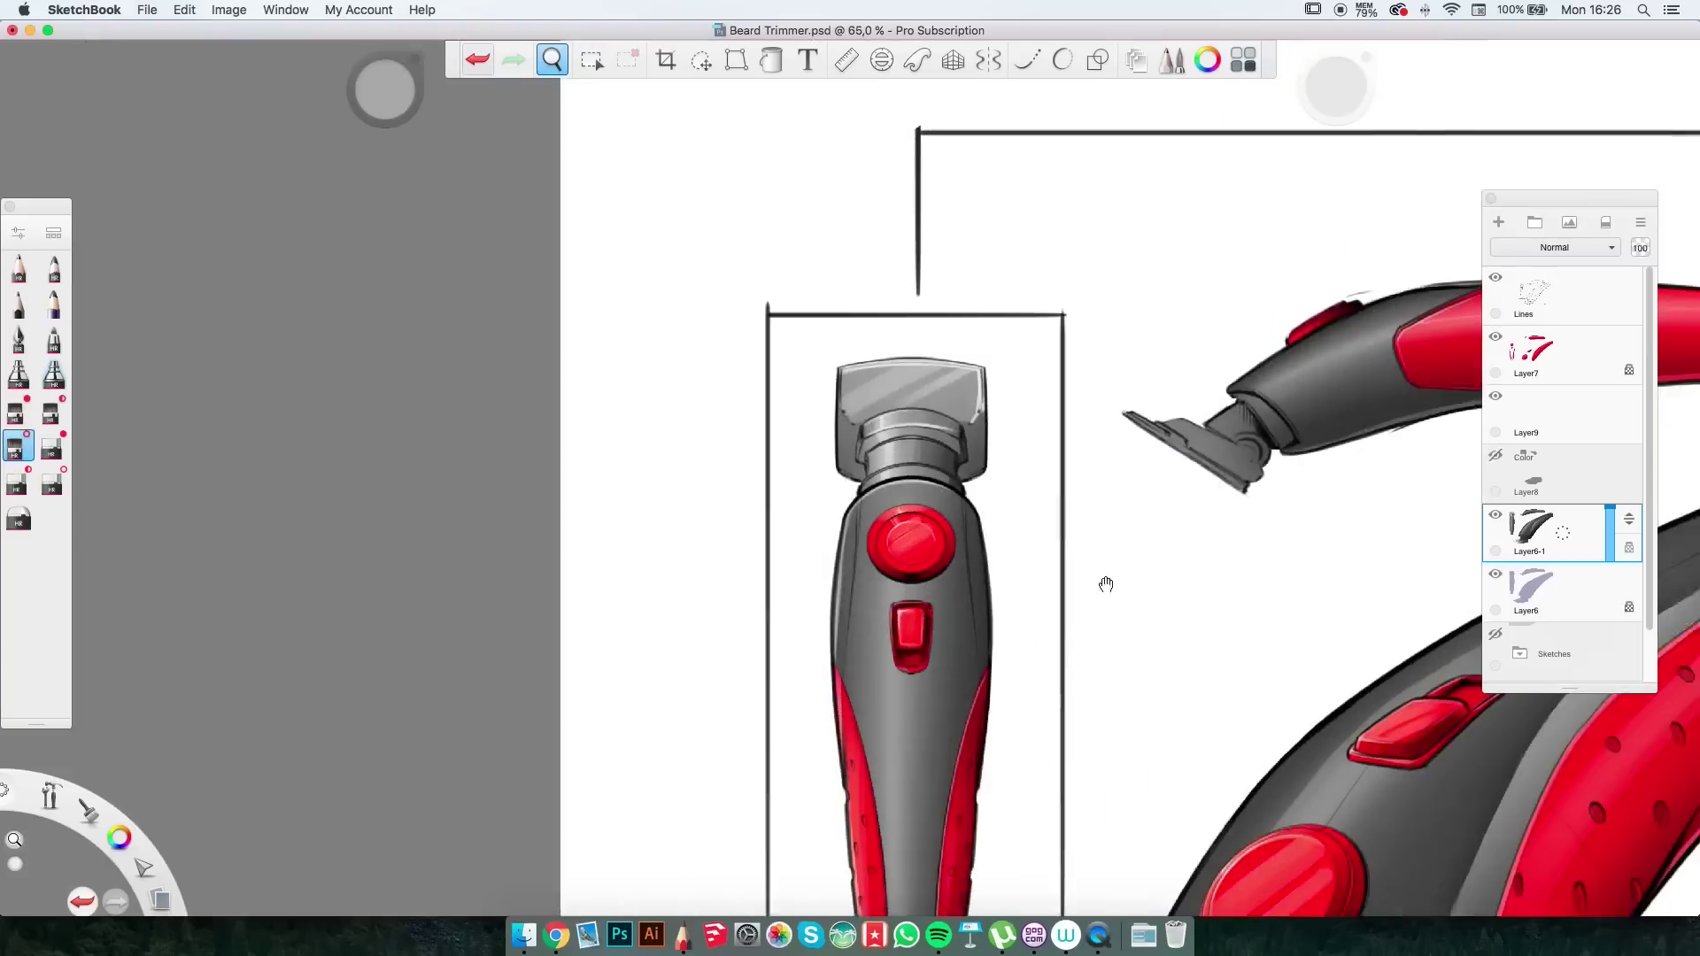
{"action": "key", "text": "space"}
Paint three dark dots on the red grip panel, then zoom out to the whole sheet.
{"action": "left_click_drag", "start_coordinate": [1100, 266], "coordinate": [780, 298]}
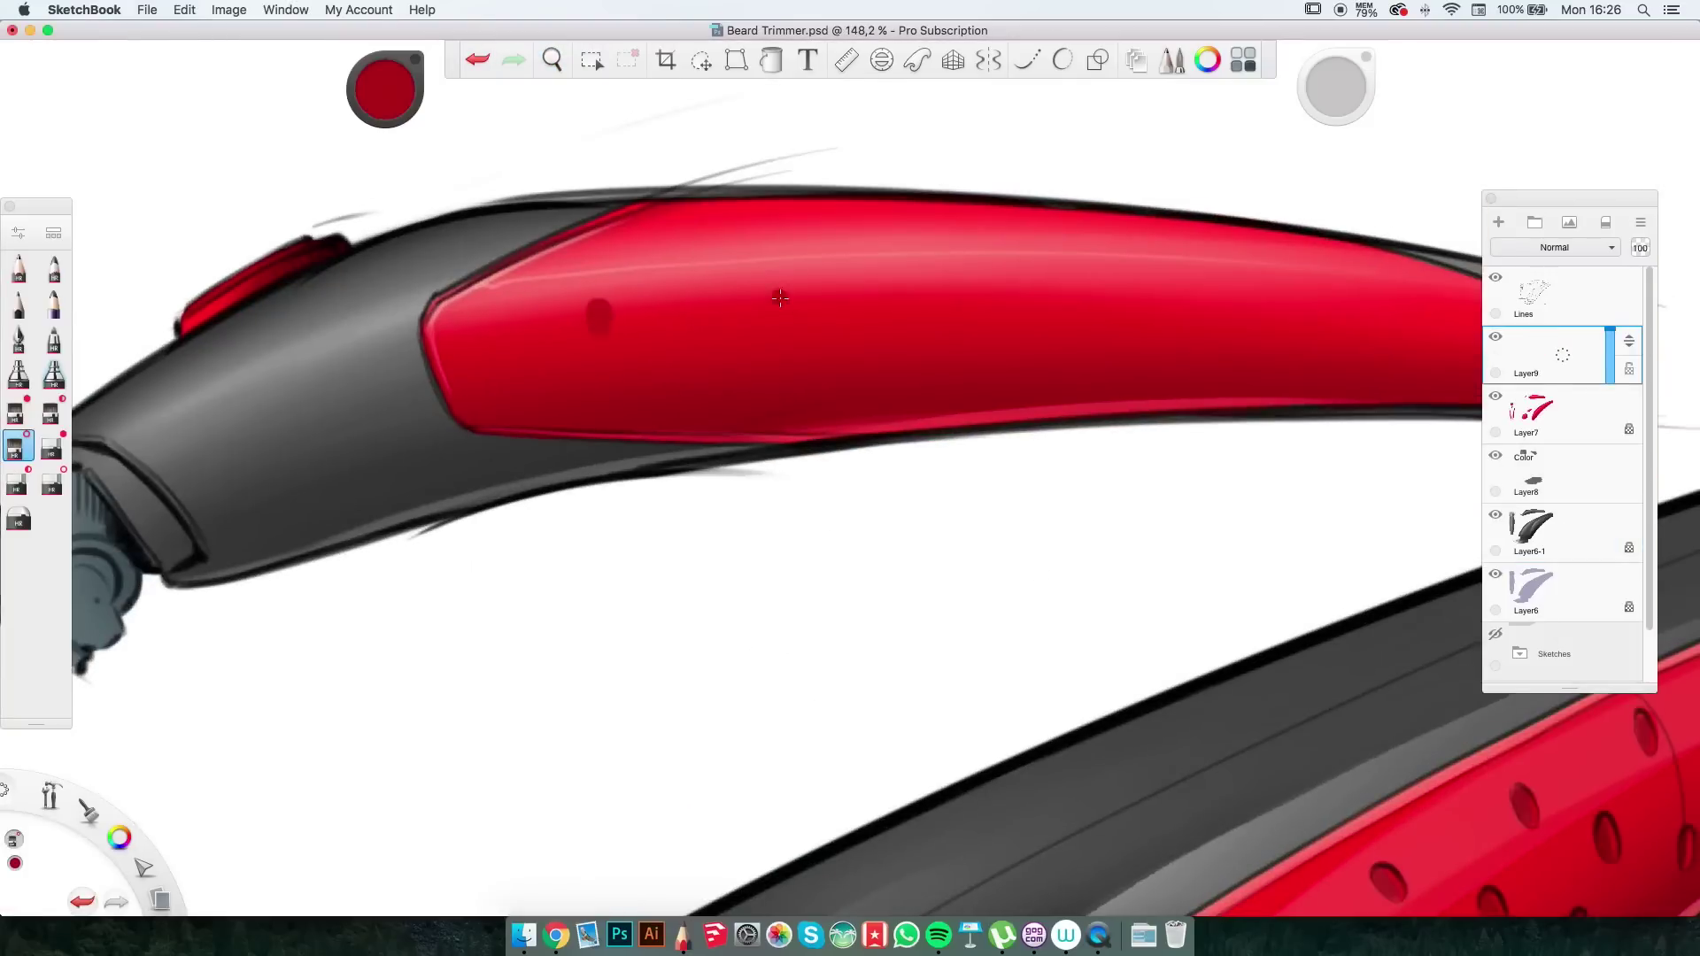
{"action": "left_click", "coordinate": [1108, 301]}
{"action": "left_click", "coordinate": [835, 278]}
{"action": "left_click", "coordinate": [894, 225]}
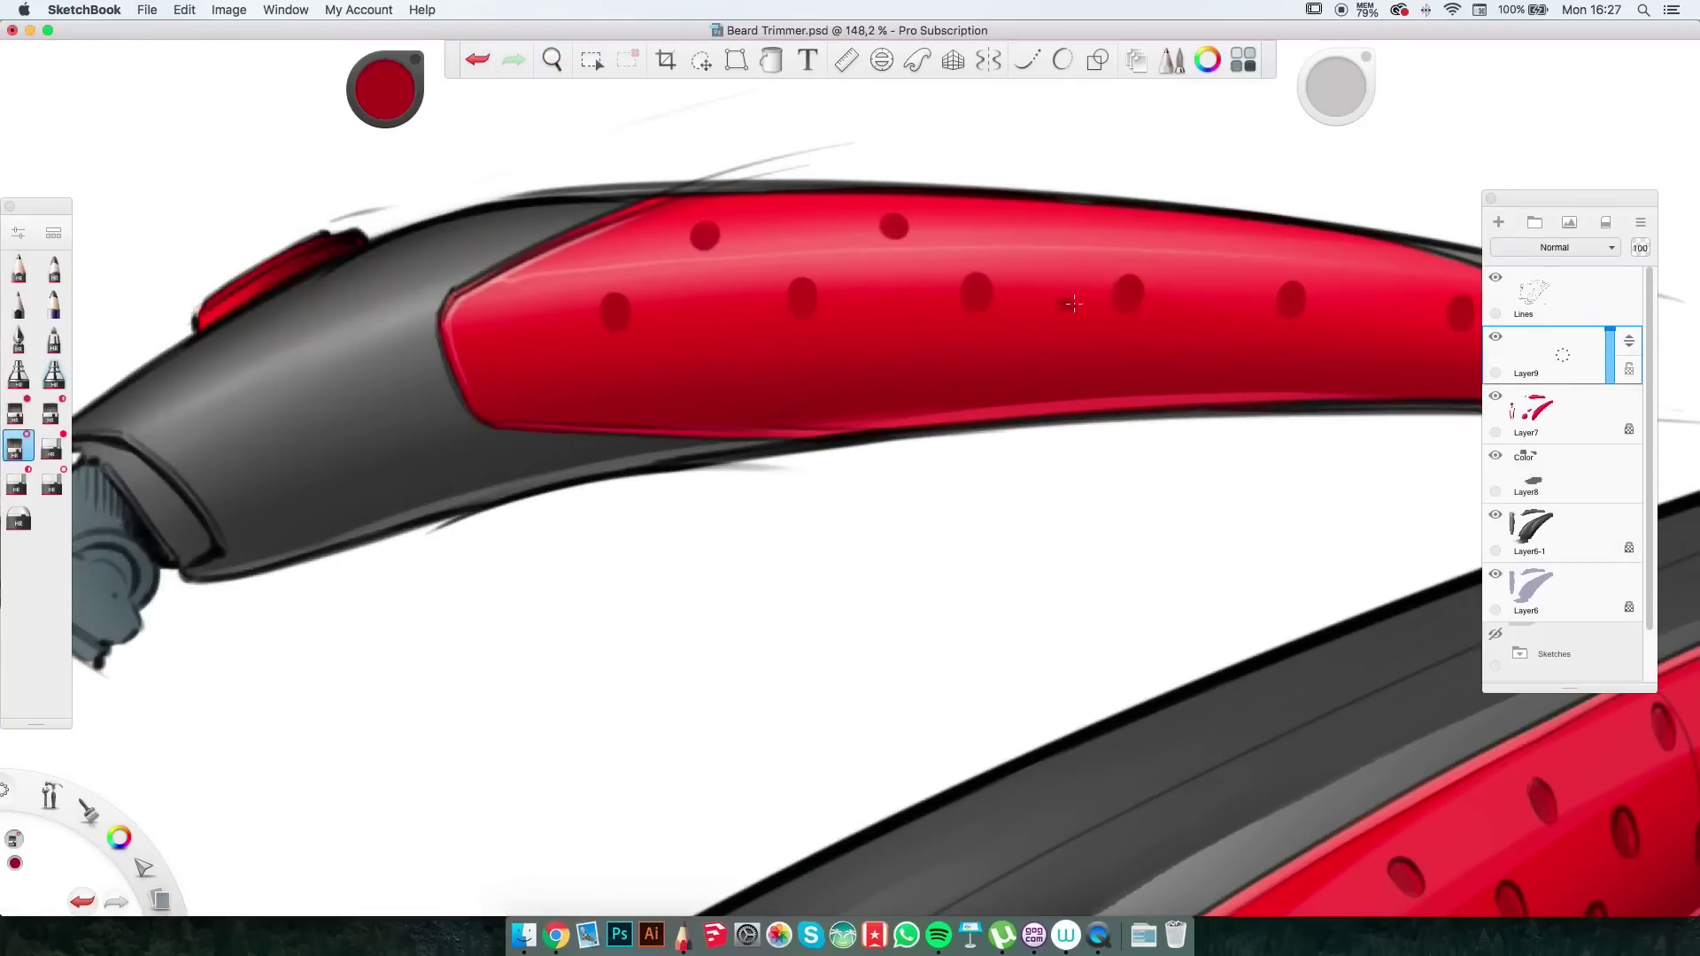
{"action": "scroll", "coordinate": [1367, 243], "scroll_direction": "right", "scroll_amount": 3}
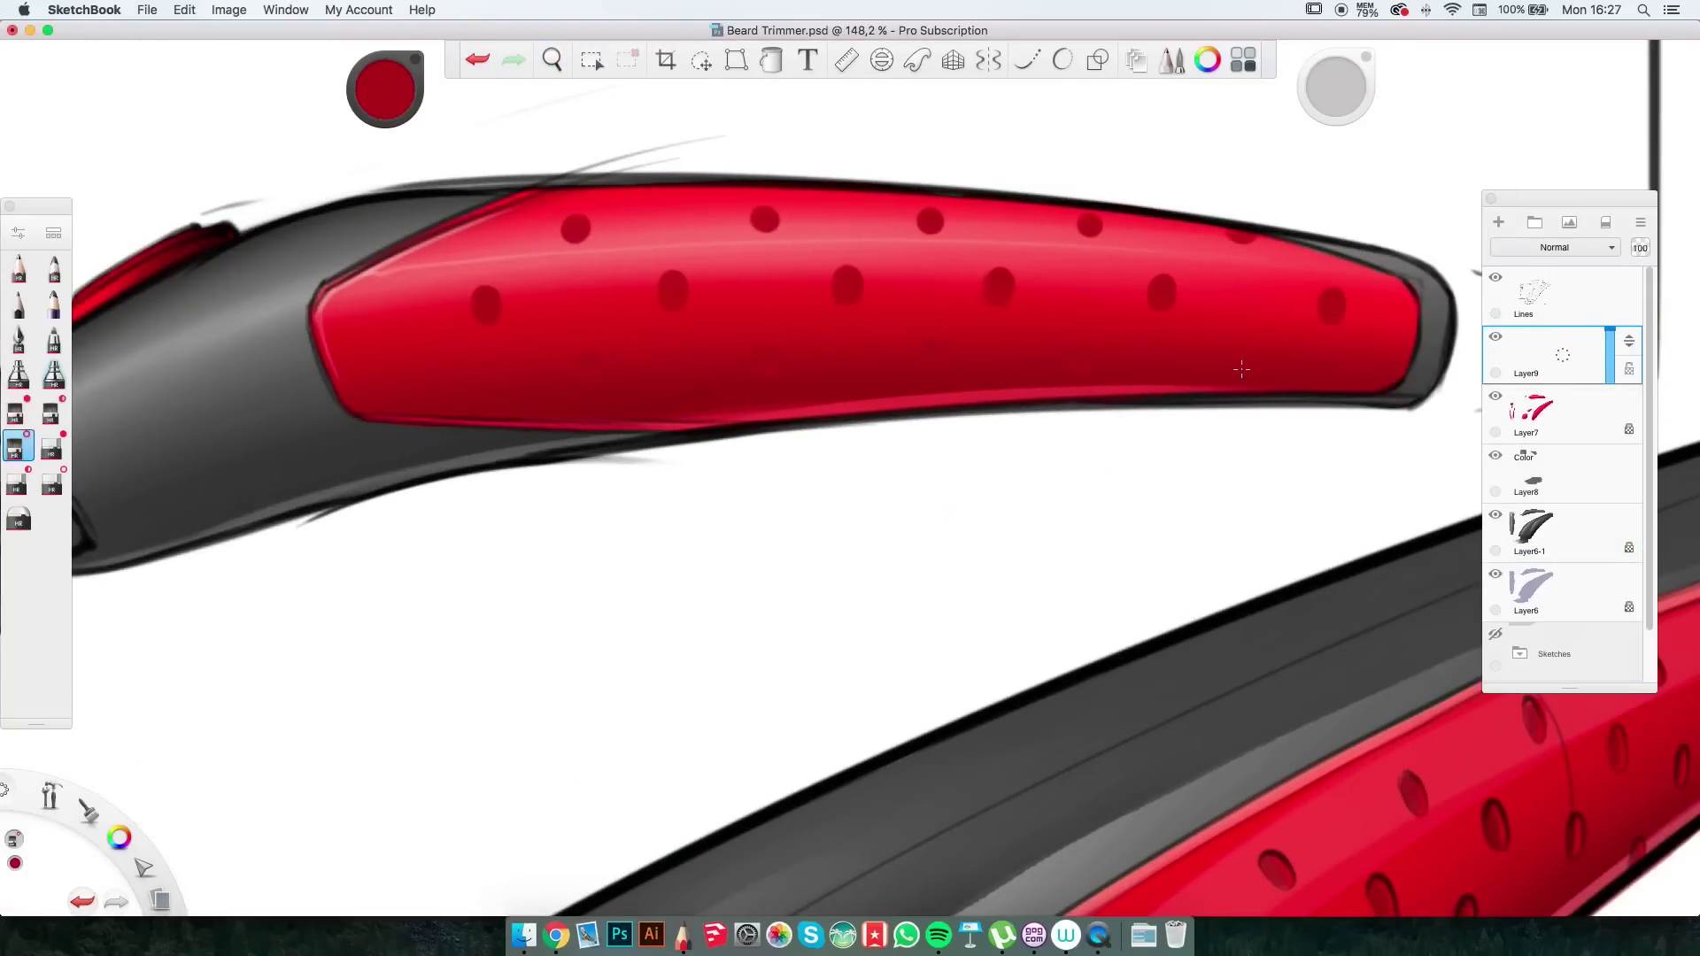
{"action": "key", "text": "space"}
{"action": "left_click_drag", "start_coordinate": [608, 448], "coordinate": [511, 672]}
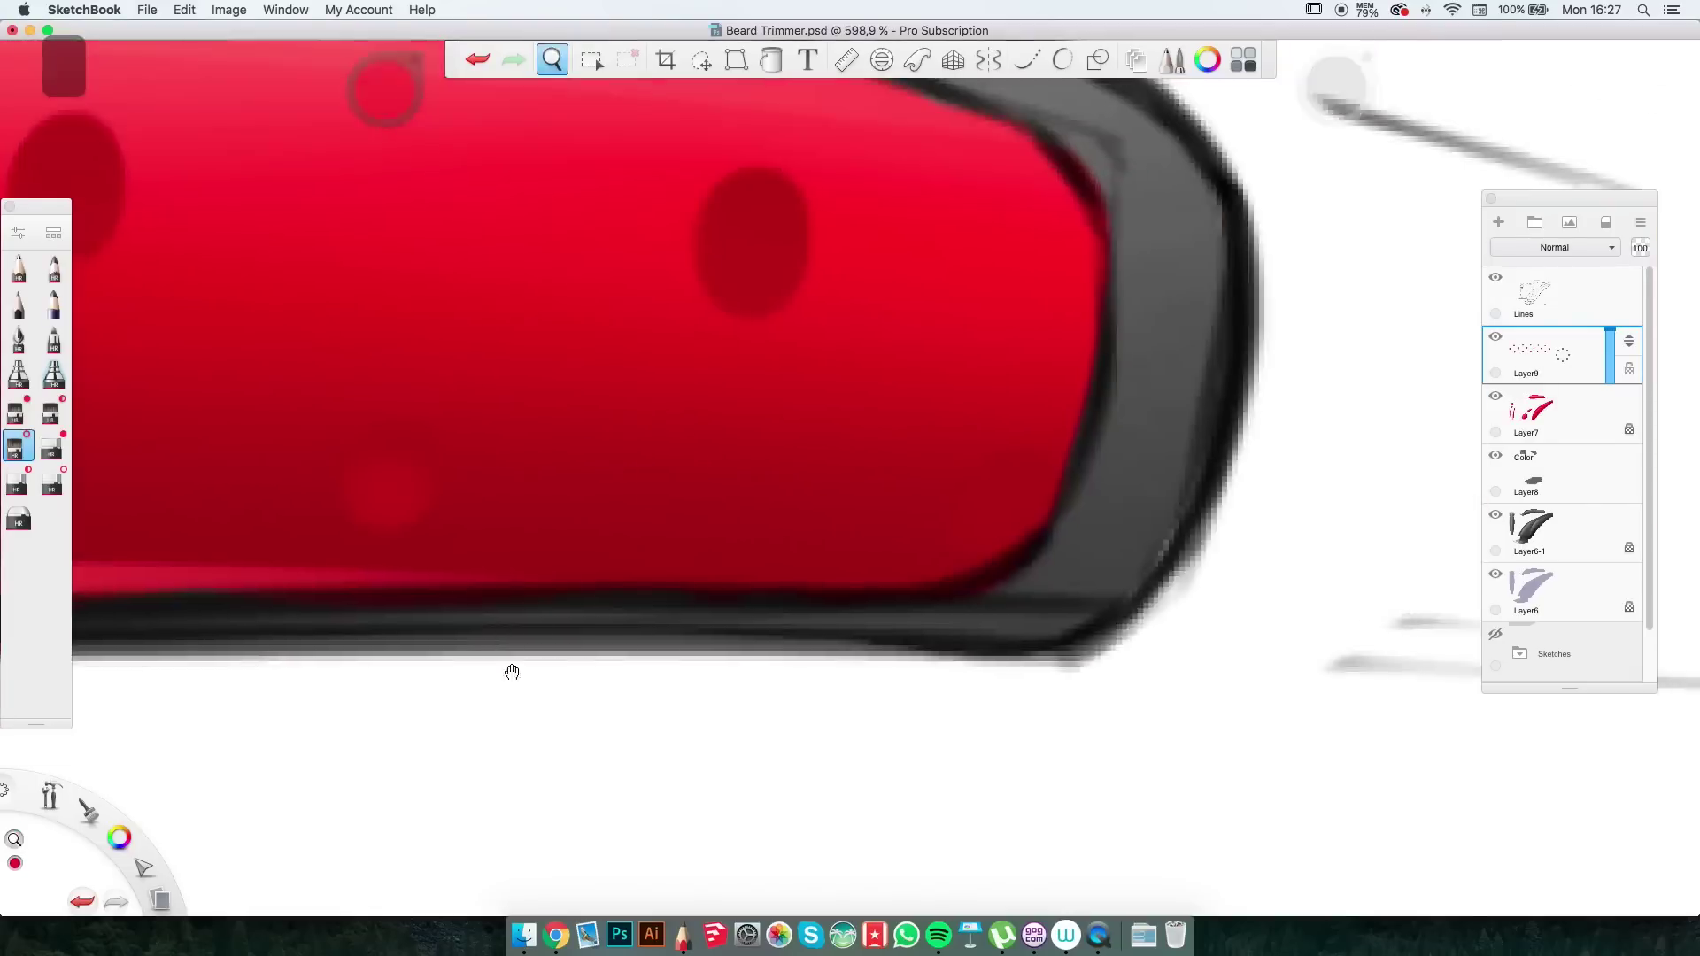
{"action": "key", "text": "f"}
In a new Chrome window, search images for 'rubber grip' filtered to Large.
{"action": "right_click", "coordinate": [556, 935]}
{"action": "left_click", "coordinate": [611, 772]}
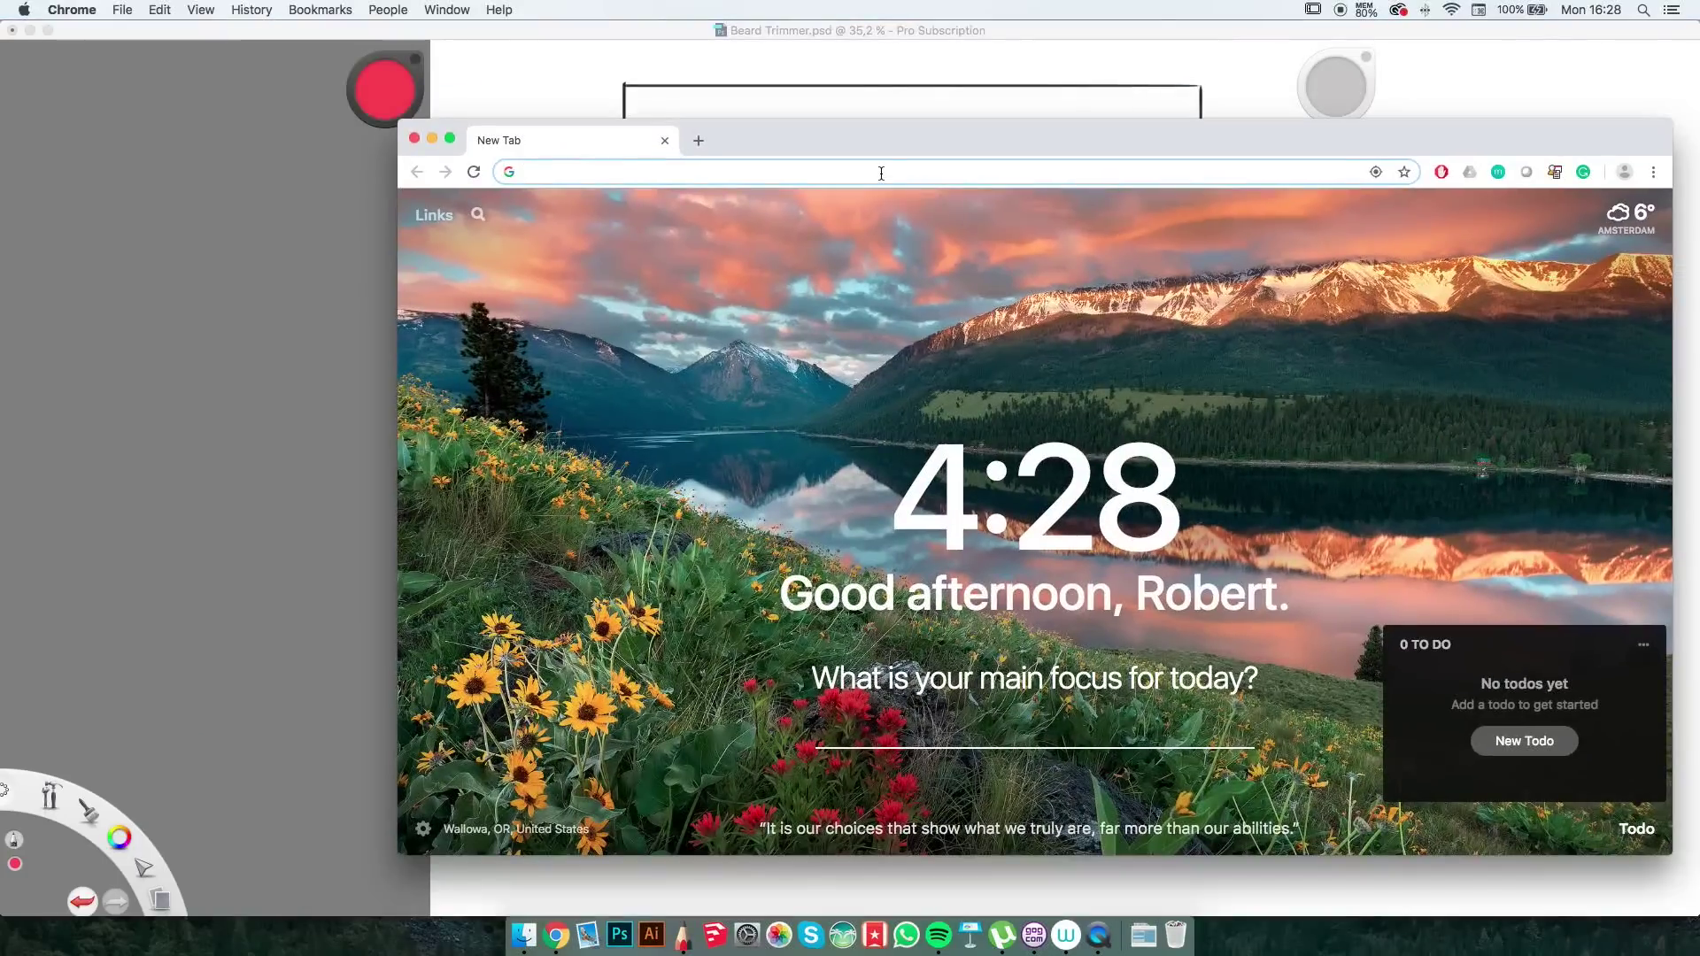
{"action": "type", "text": "rubber grip"}
{"action": "key", "text": "Return"}
{"action": "left_click", "coordinate": [605, 277]}
{"action": "left_click", "coordinate": [1061, 276]}
{"action": "left_click", "coordinate": [561, 308]}
{"action": "left_click", "coordinate": [562, 360]}
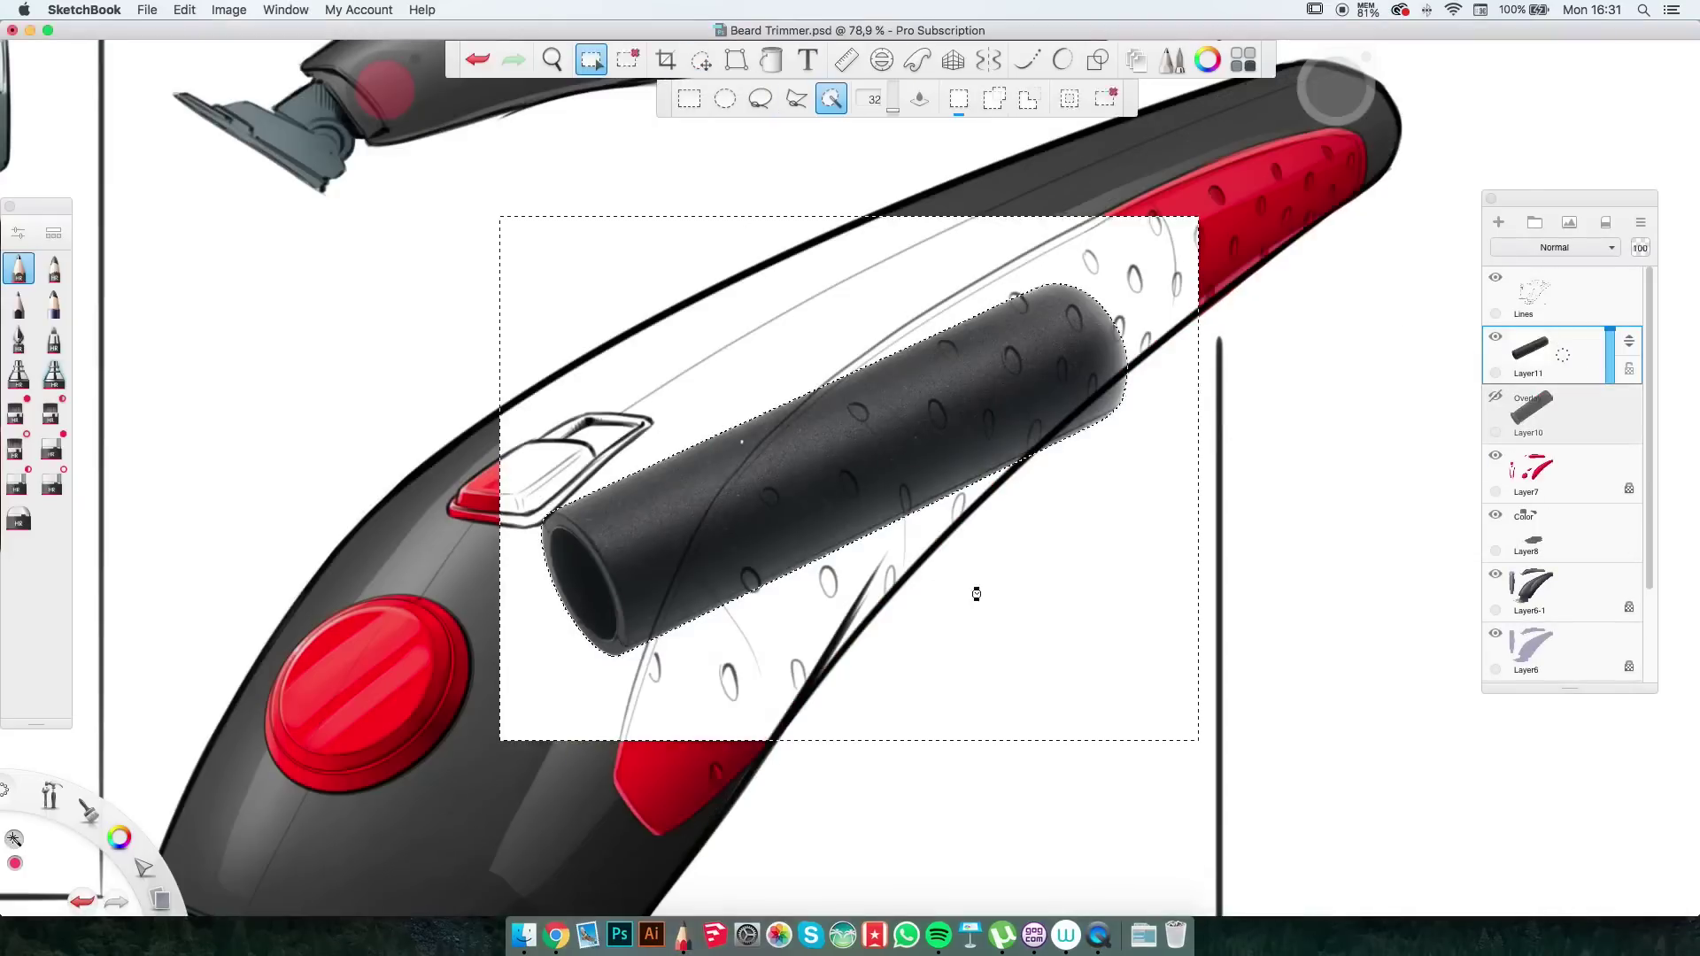
Clear the grip photo's white background, shift it right, and blend it in Hard Light at 47% opacity.
{"action": "key", "text": "Delete"}
{"action": "left_click_drag", "start_coordinate": [974, 423], "coordinate": [1075, 425]}
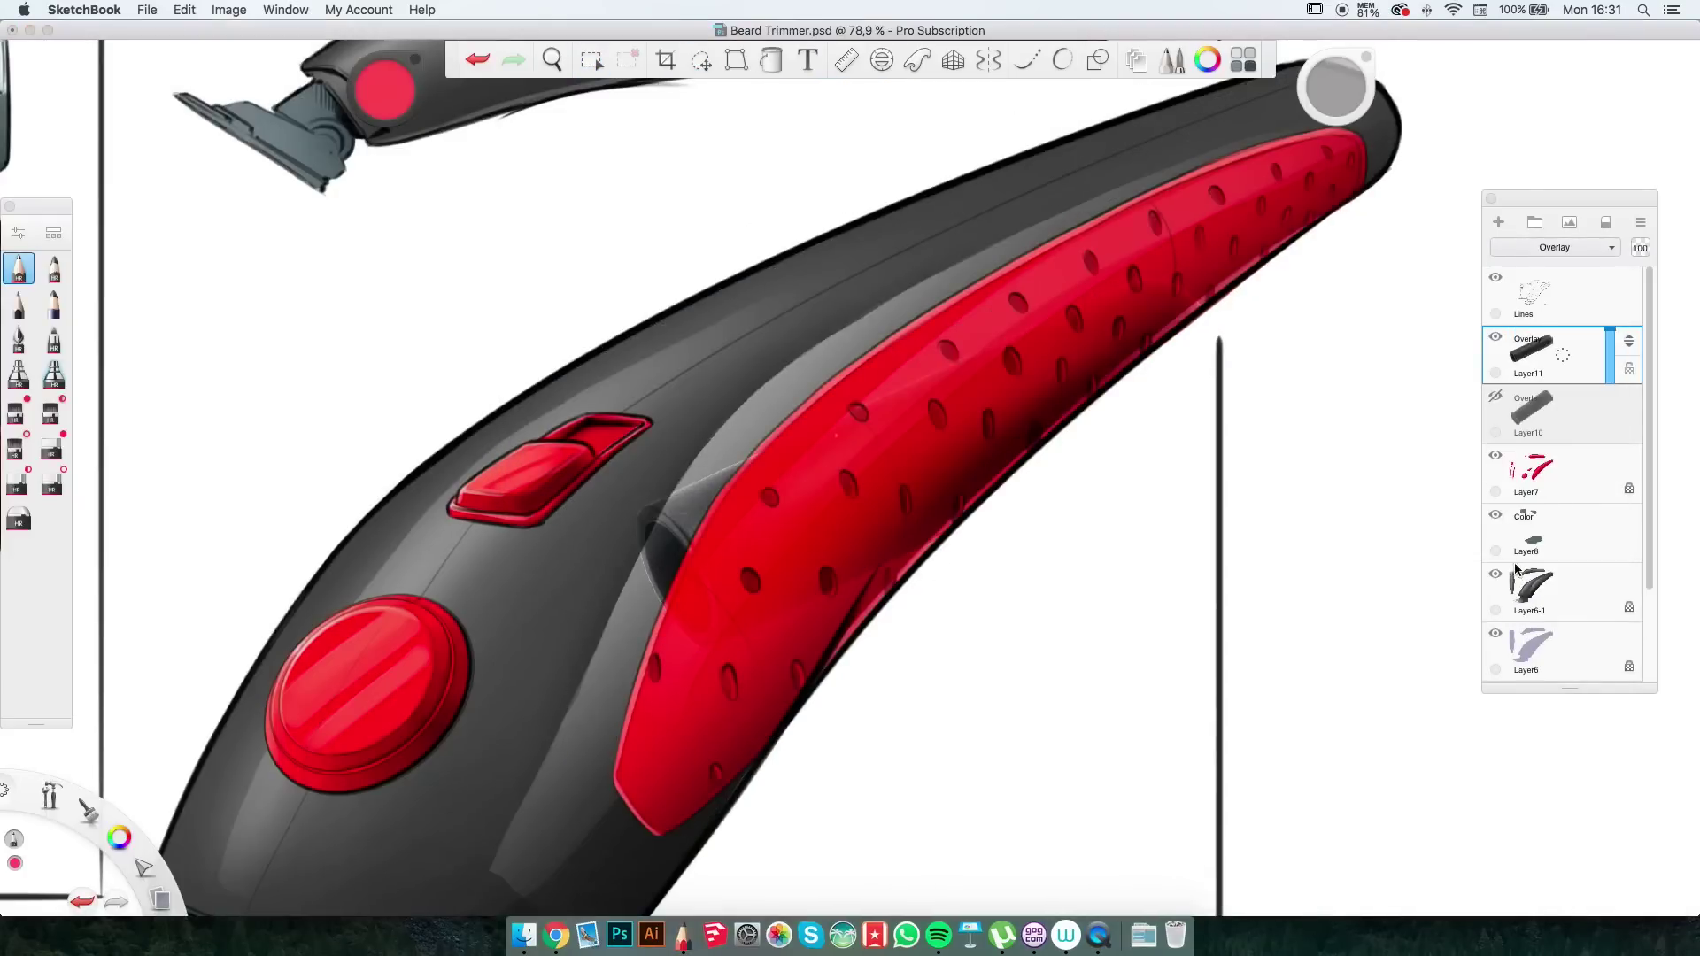
{"action": "left_click", "coordinate": [1580, 250]}
{"action": "left_click", "coordinate": [1563, 257]}
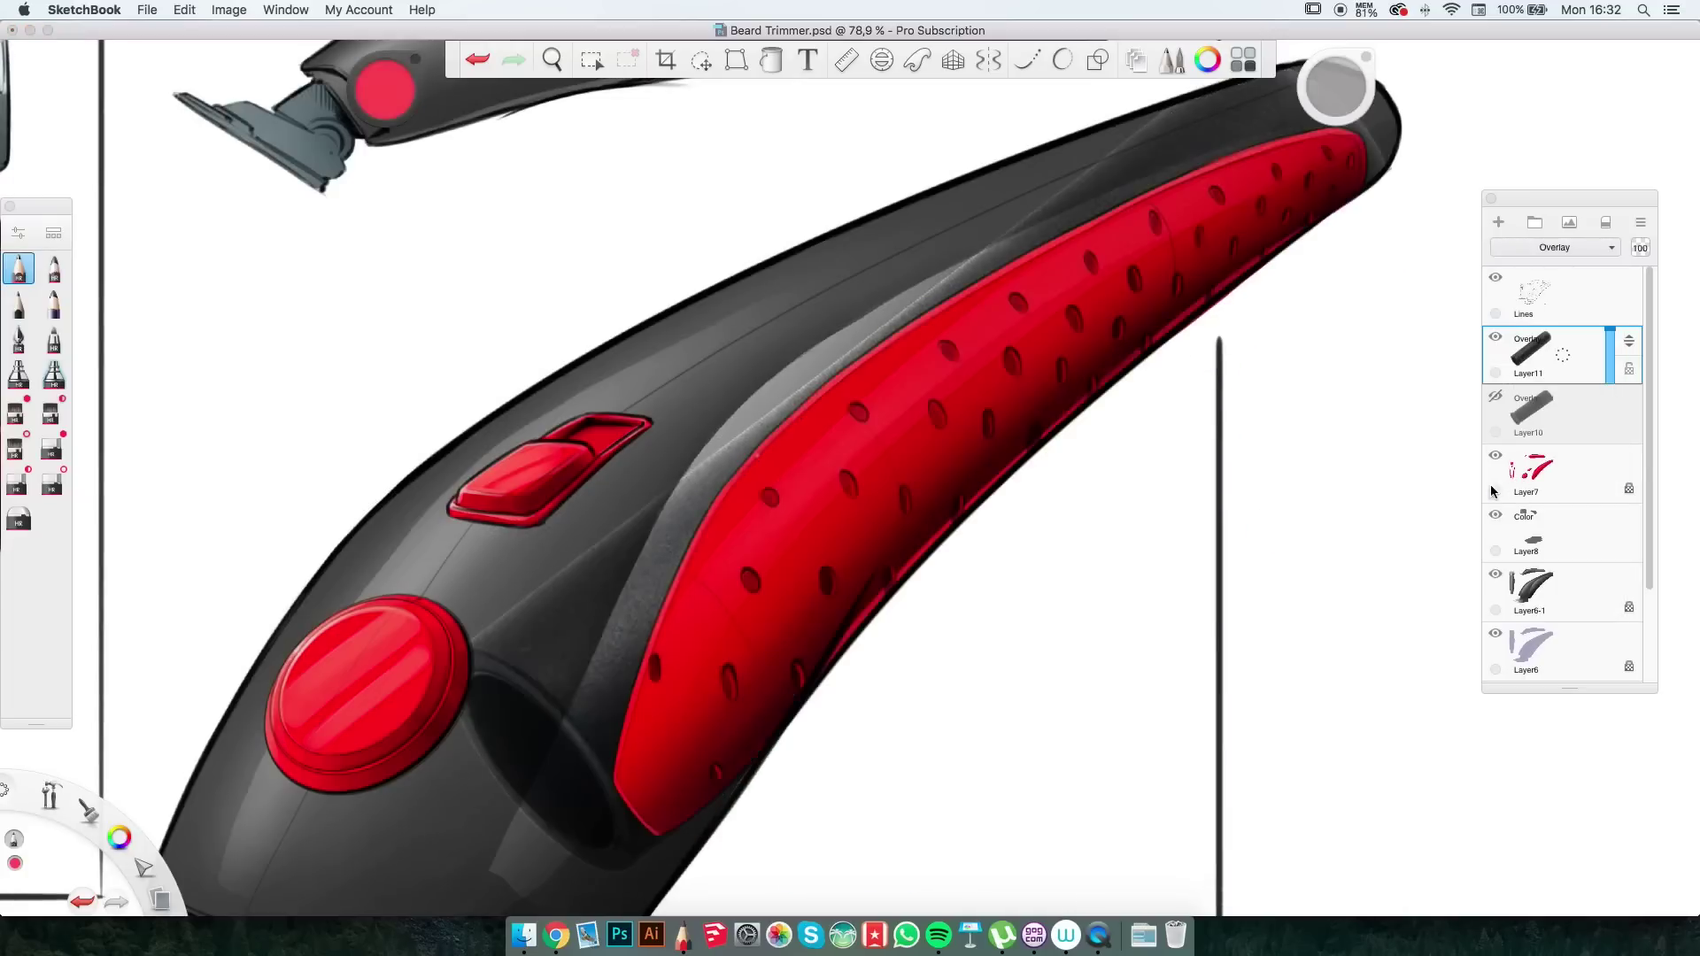
{"action": "left_click", "coordinate": [1553, 247]}
{"action": "left_click", "coordinate": [1536, 508]}
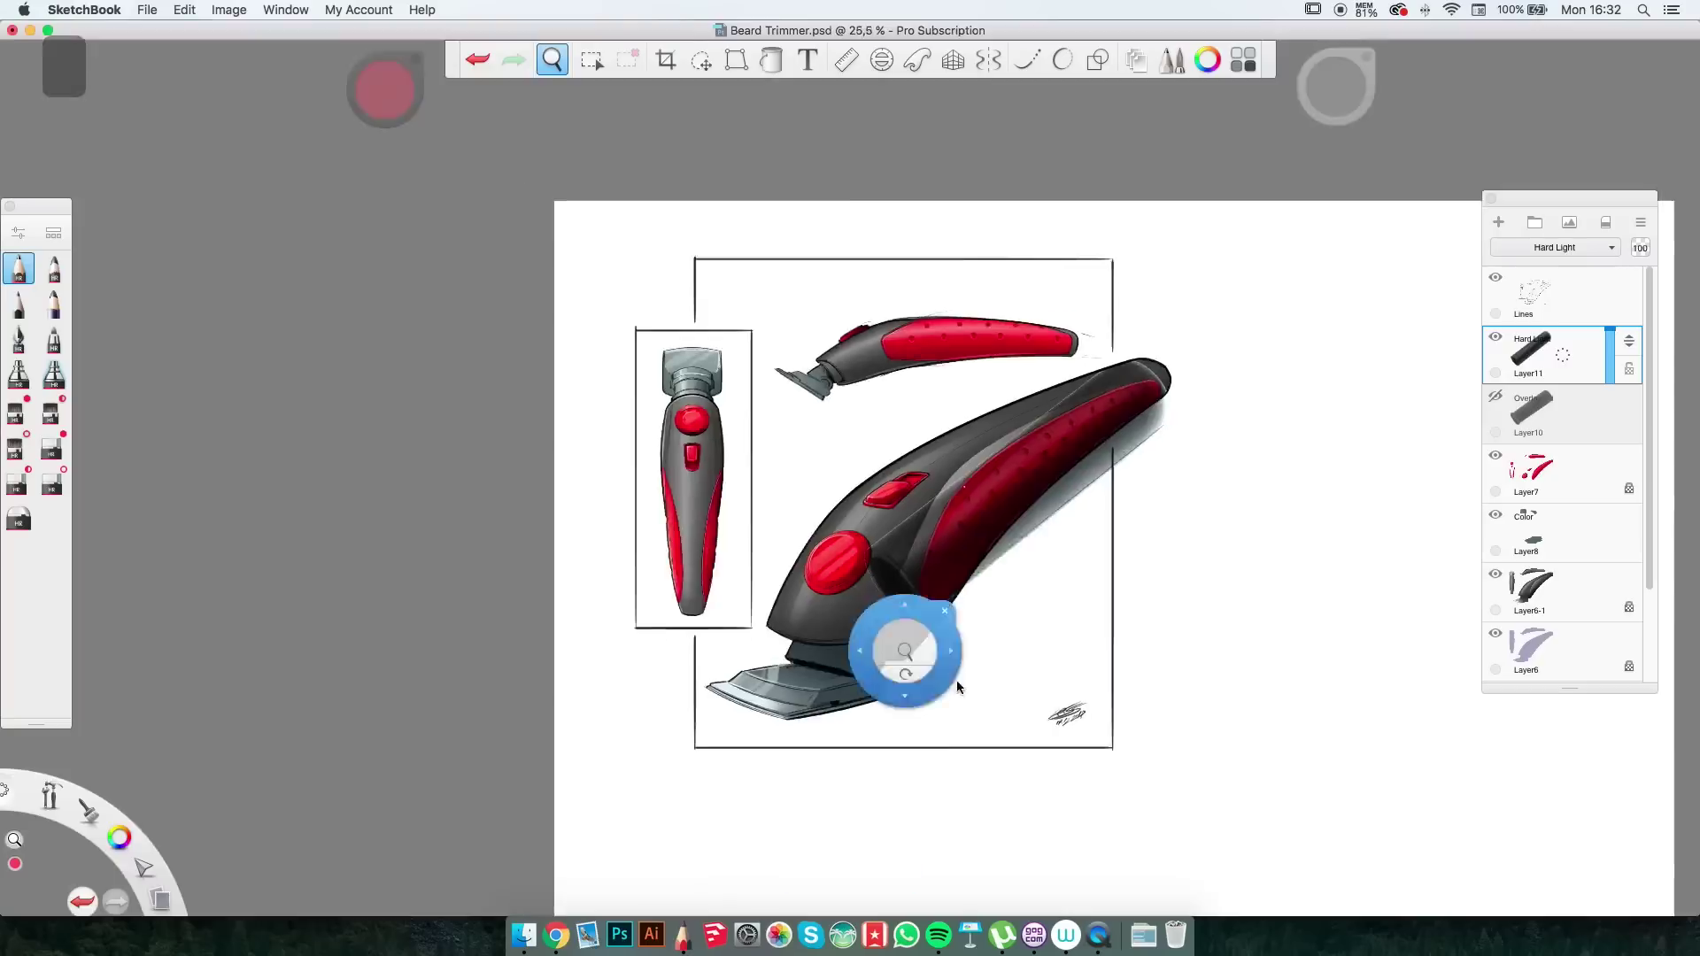
{"action": "left_click_drag", "start_coordinate": [1611, 341], "coordinate": [1612, 360]}
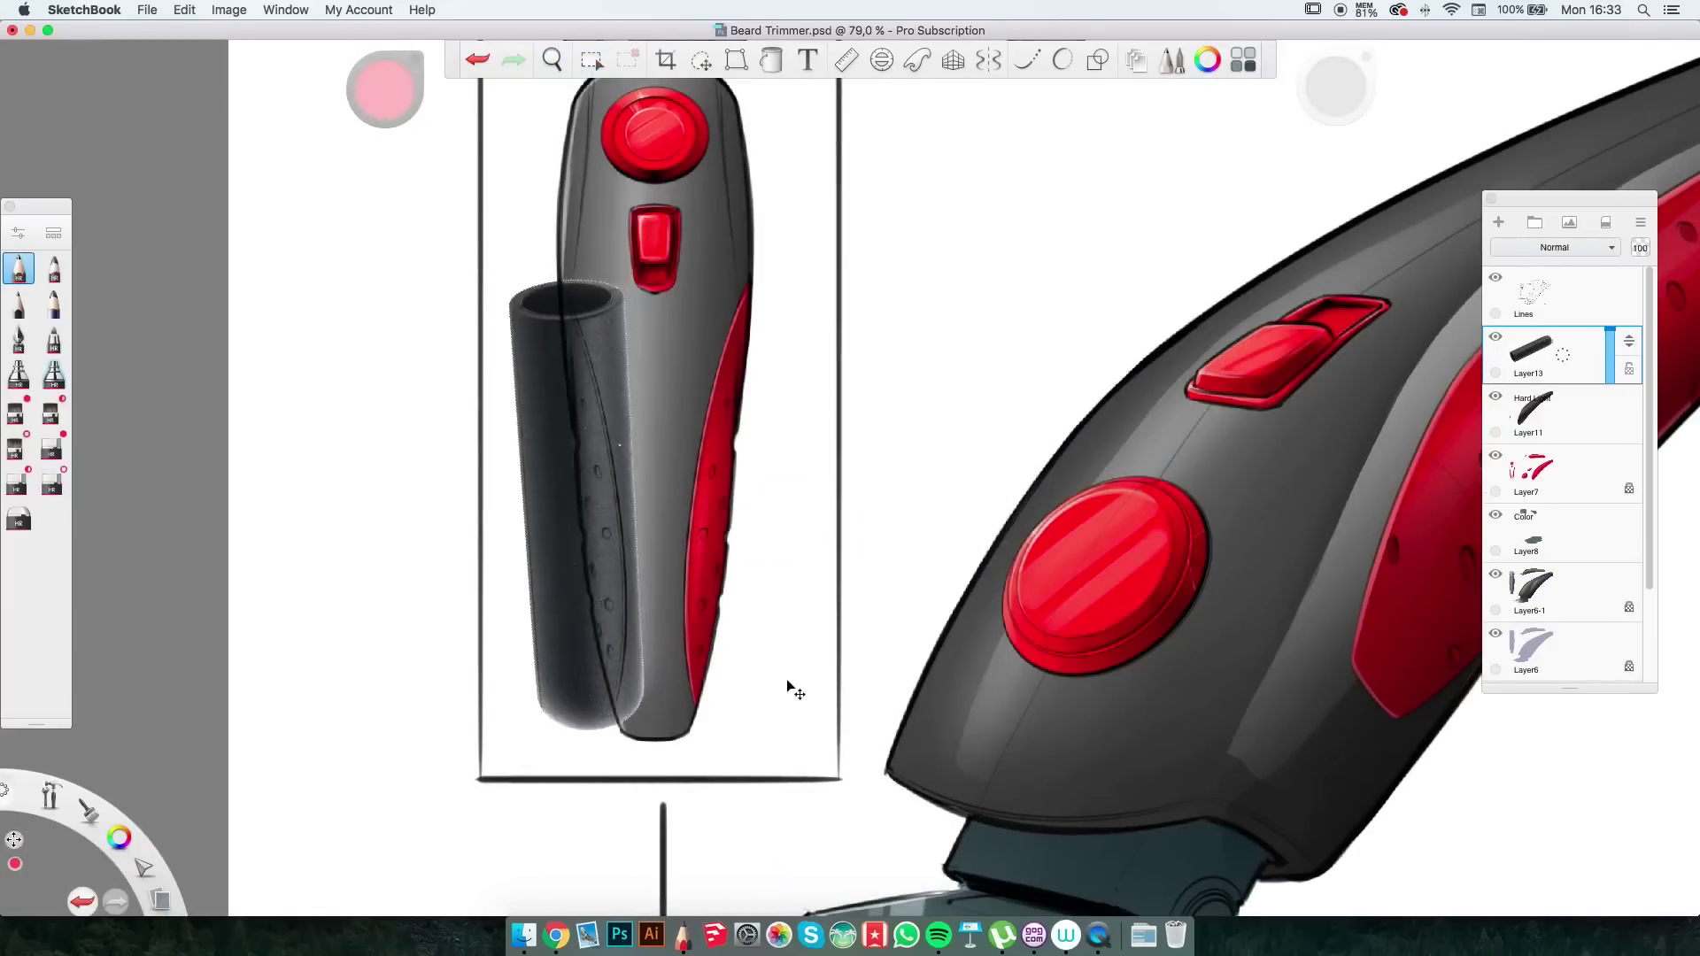
Set the Layer13 grip texture to Hard Light blending at 56% opacity.
{"action": "left_click", "coordinate": [1556, 247]}
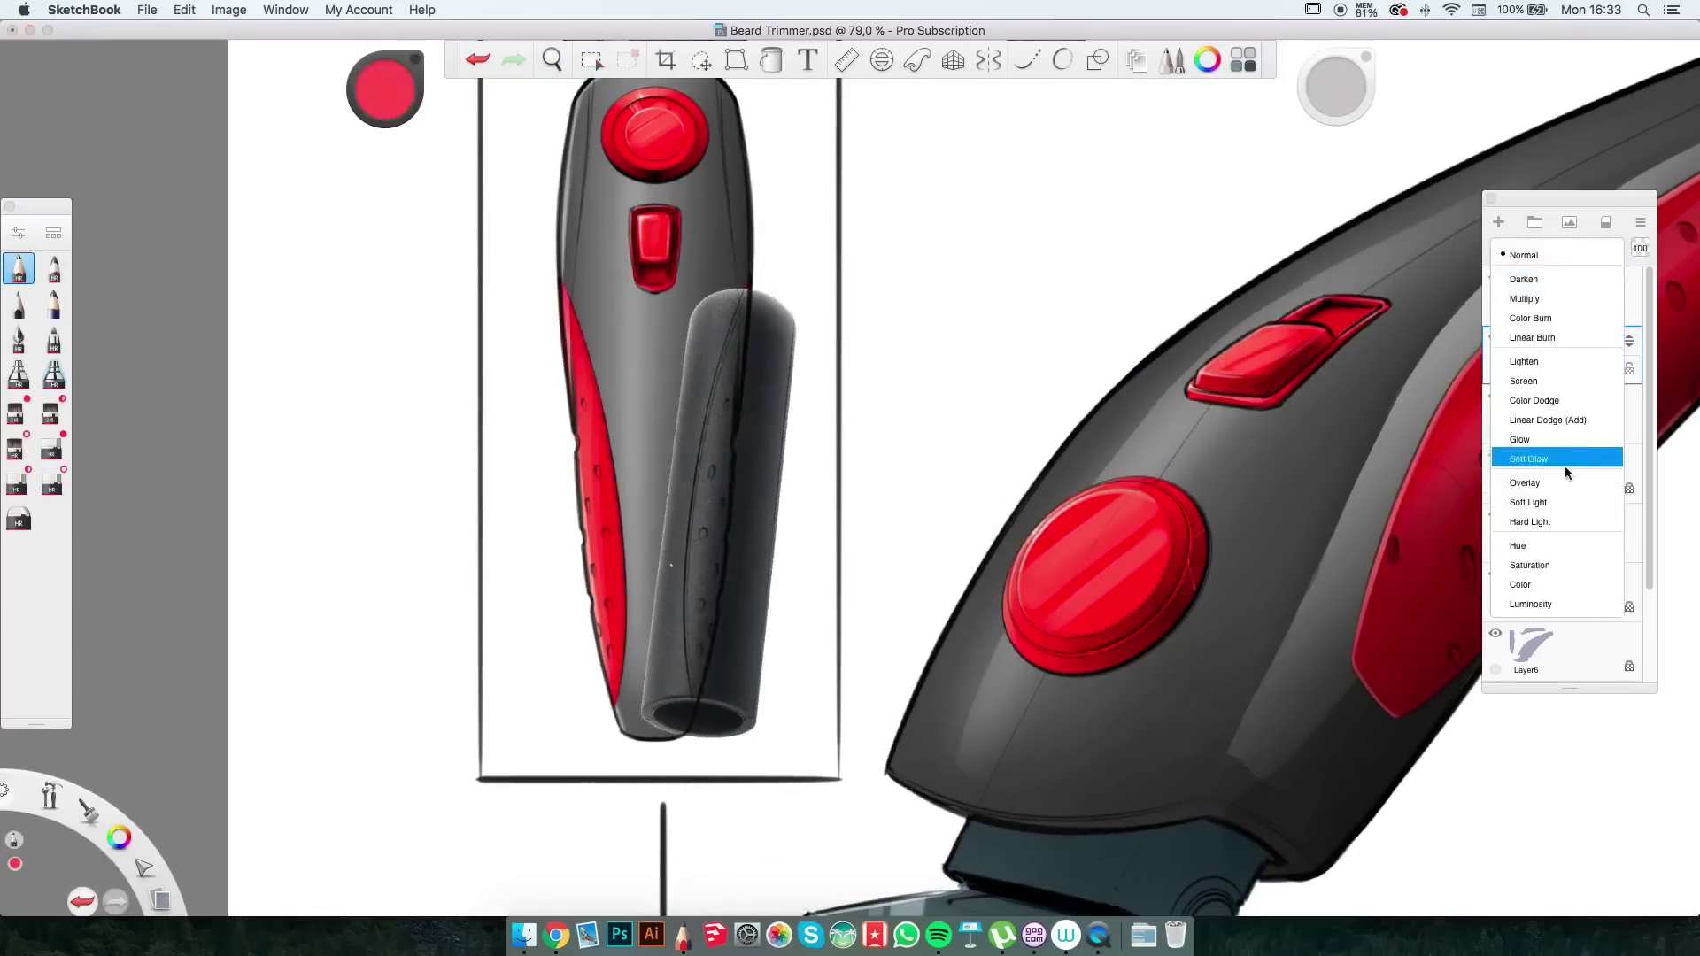
{"action": "left_click", "coordinate": [1555, 452]}
{"action": "left_click", "coordinate": [1596, 257]}
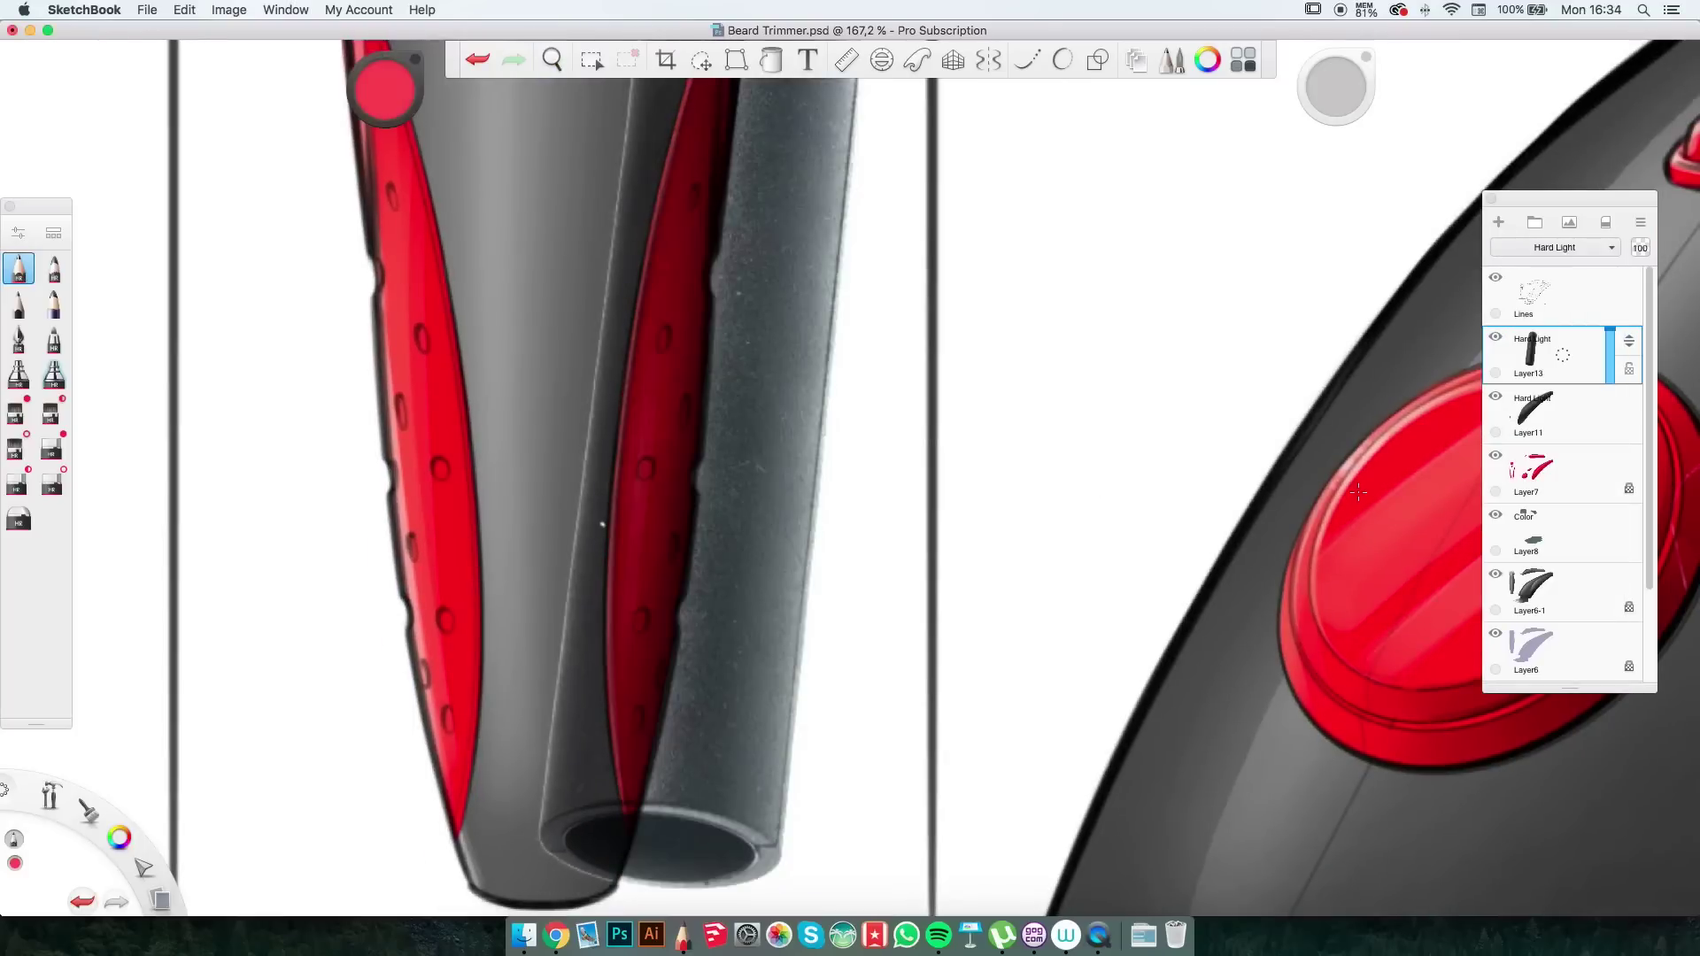
{"action": "left_click_drag", "start_coordinate": [1609, 330], "coordinate": [1610, 352]}
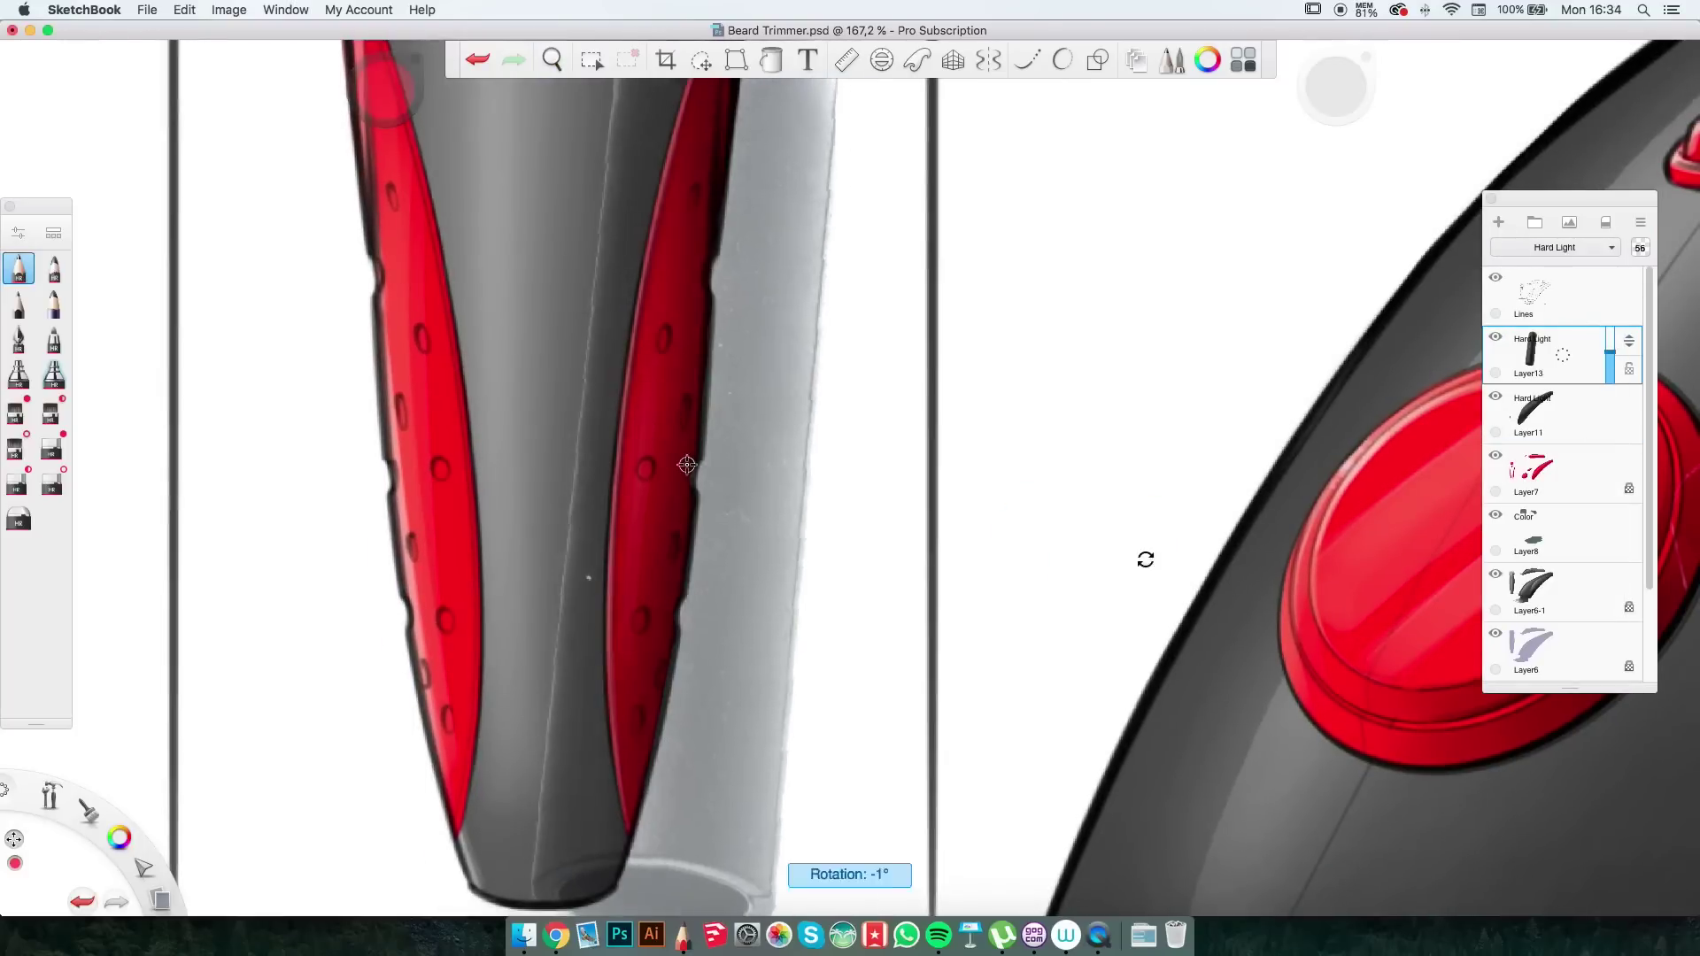
Duplicate the grip texture layer and move and rotate the copy onto another view.
{"action": "scroll", "coordinate": [1146, 558], "scroll_direction": "down", "scroll_amount": 3}
{"action": "key", "text": "super+d"}
{"action": "left_click_drag", "start_coordinate": [1079, 648], "coordinate": [1133, 708]}
{"action": "key", "text": "m"}
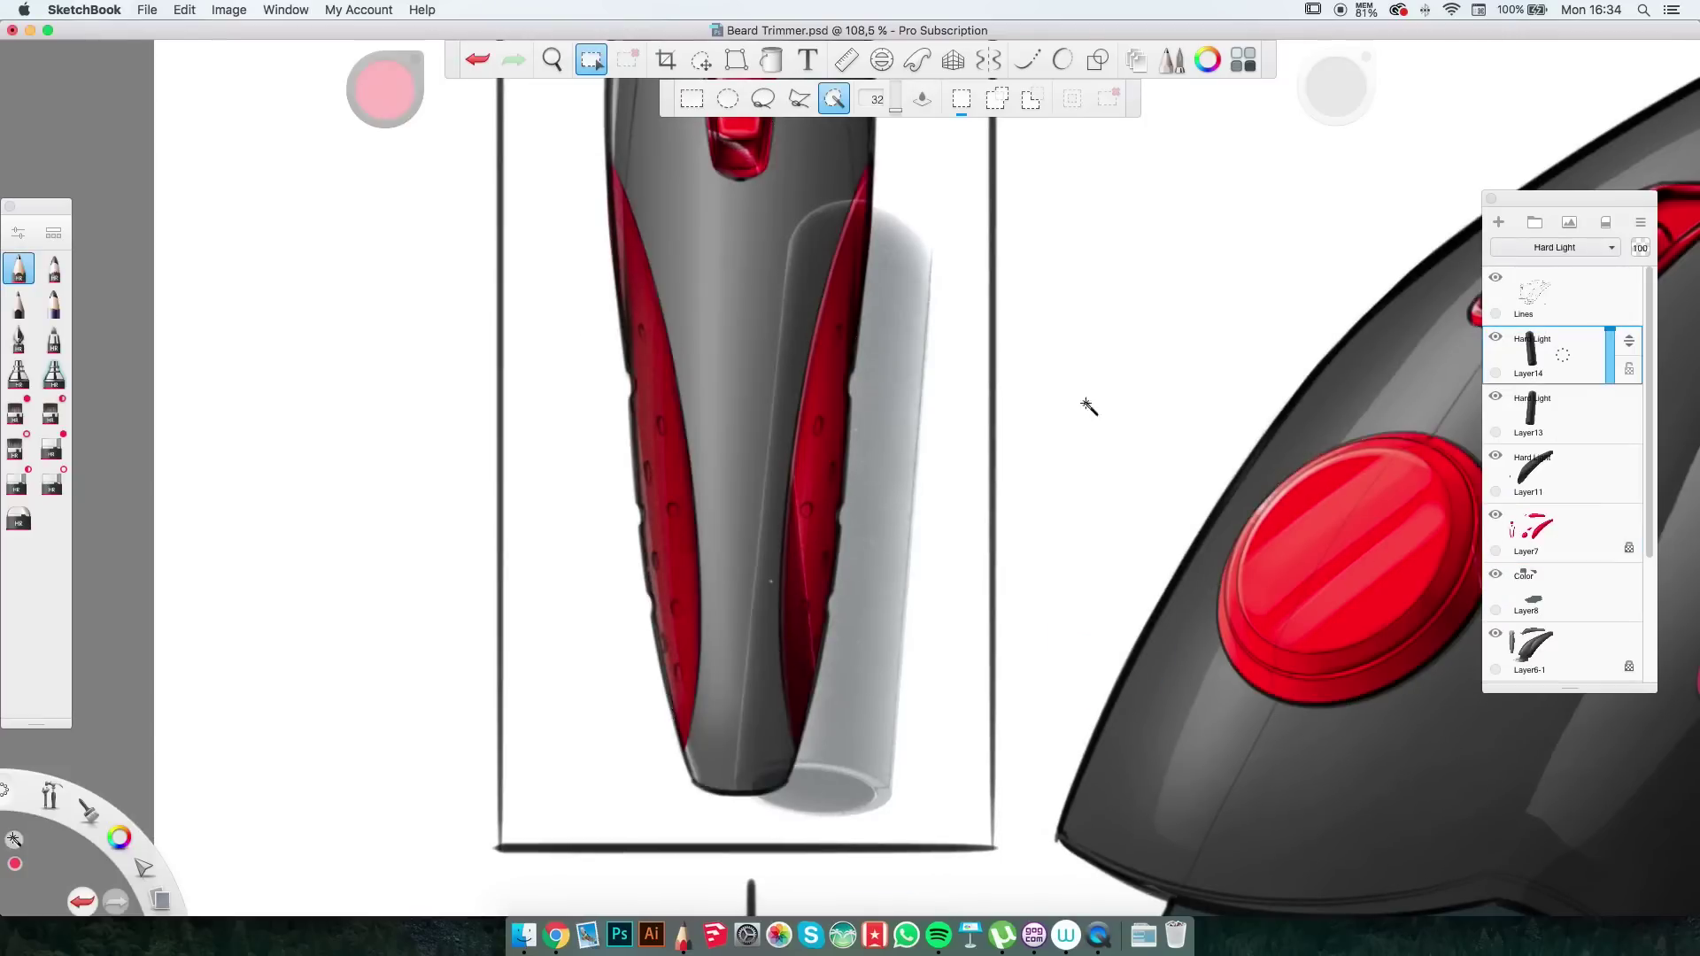
{"action": "scroll", "coordinate": [1027, 487], "scroll_direction": "down", "scroll_amount": 3}
{"action": "key", "text": "v"}
Undo and redo the last change, then set the Layer15 copy to Hard Light.
{"action": "scroll", "coordinate": [1187, 592], "scroll_direction": "up", "scroll_amount": 3}
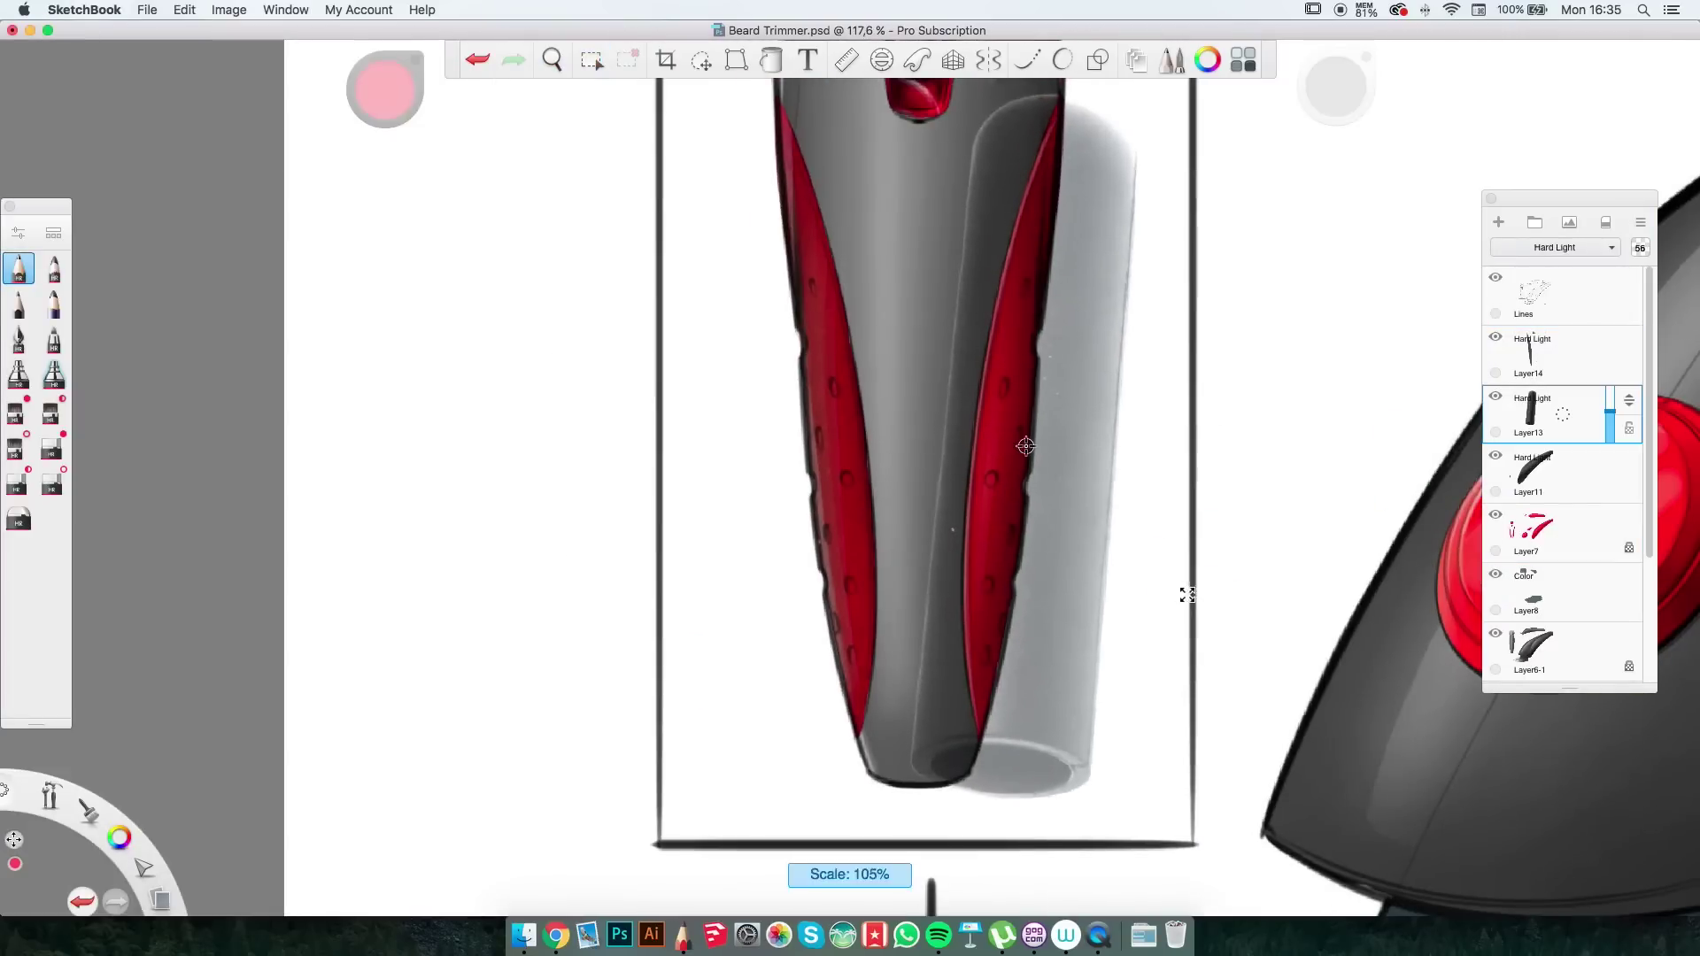
{"action": "key", "text": "b"}
{"action": "scroll", "coordinate": [1053, 619], "scroll_direction": "up", "scroll_amount": 2}
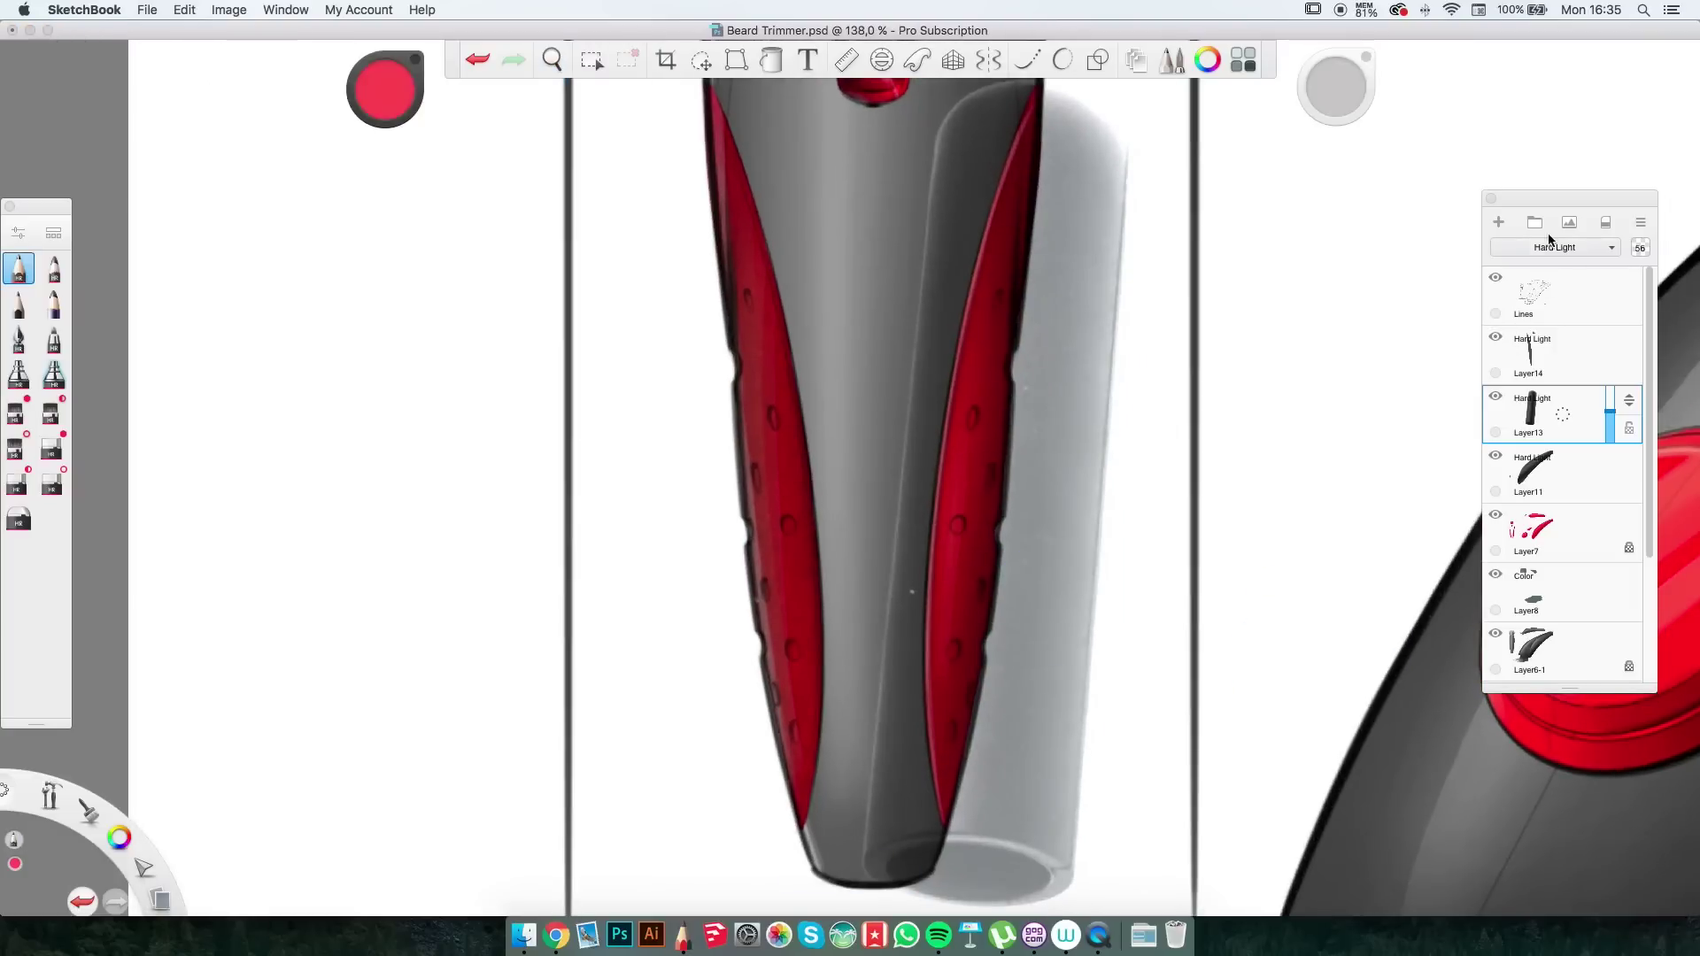
{"action": "key", "text": "super+z"}
{"action": "key", "text": "super+z"}
{"action": "key", "text": "super+z"}
{"action": "key", "text": "super+z"}
{"action": "key", "text": "super+z"}
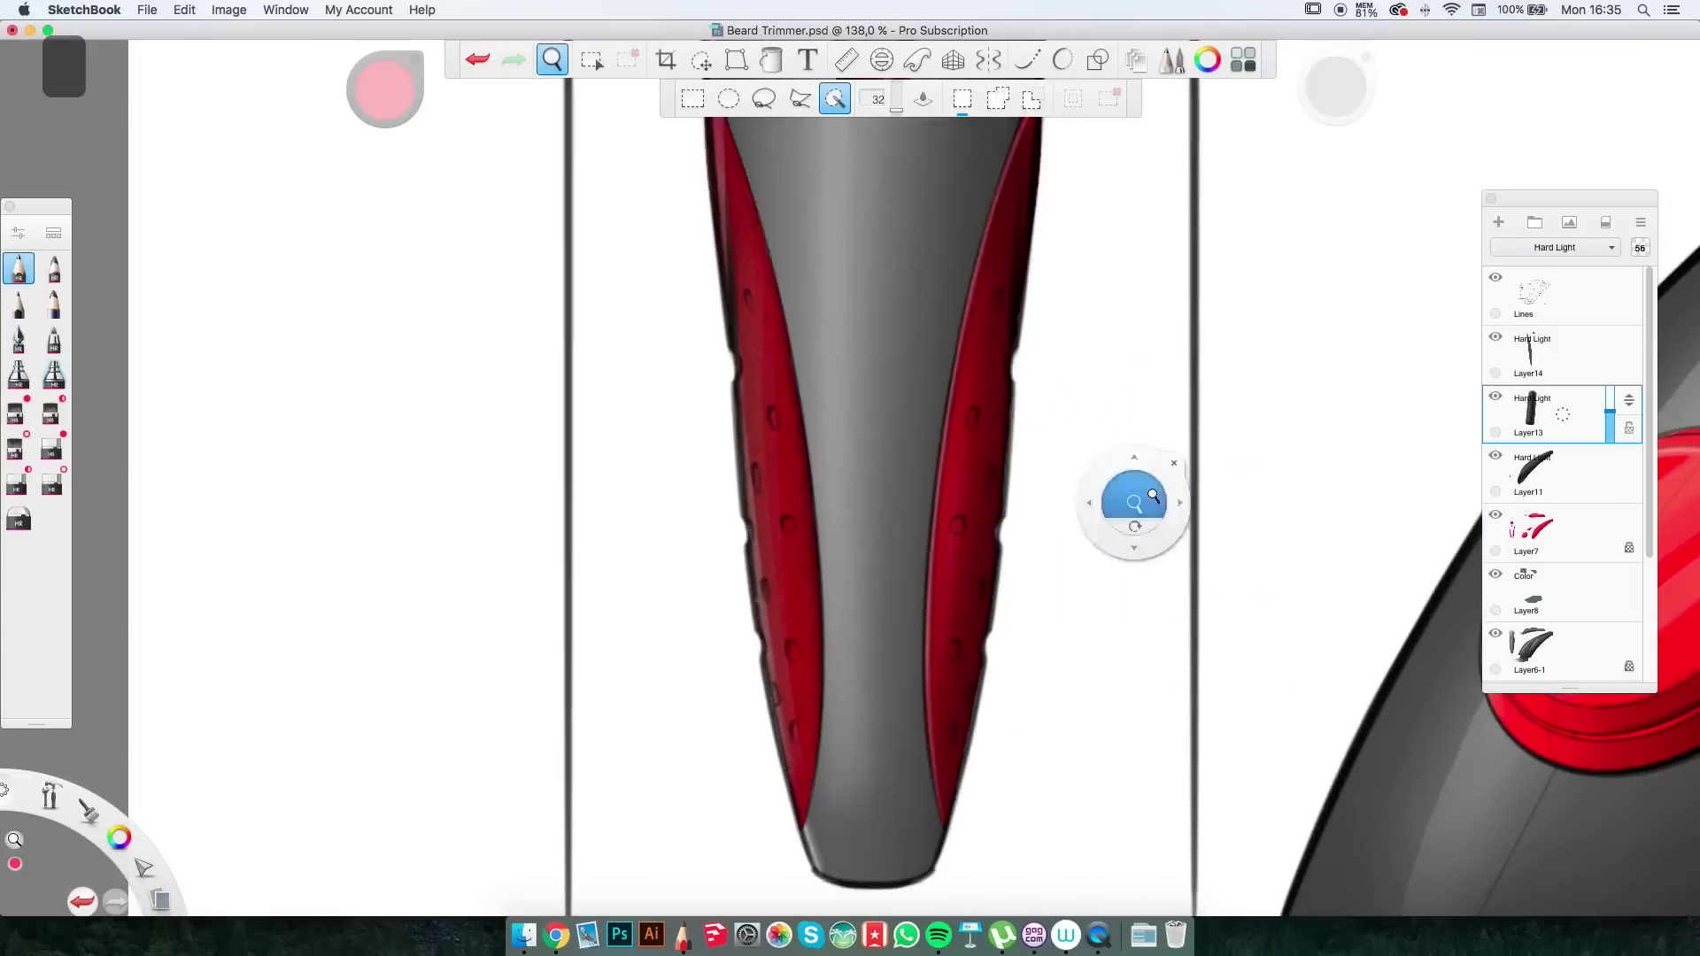
{"action": "scroll", "coordinate": [1153, 495], "scroll_direction": "down", "scroll_amount": 5}
{"action": "key", "text": "super+shift+z"}
{"action": "key", "text": "super+shift+z"}
{"action": "key", "text": "super+shift+z"}
{"action": "key", "text": "super+shift+z"}
{"action": "key", "text": "super+shift+z"}
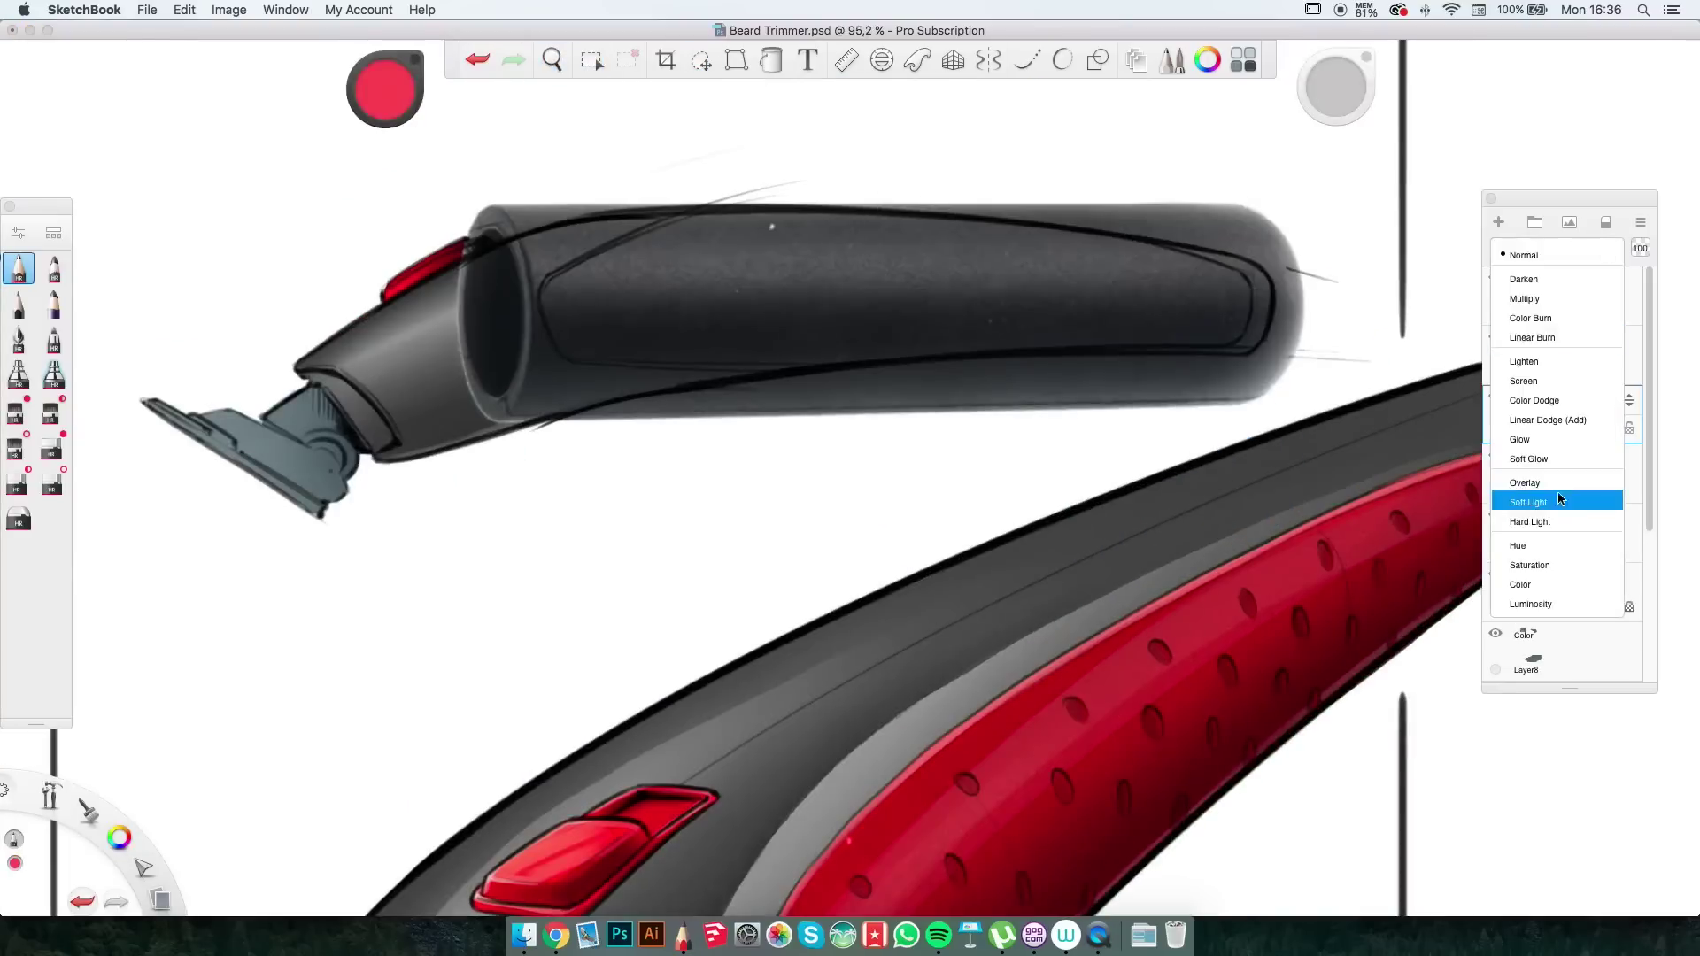
{"action": "left_click", "coordinate": [1609, 414]}
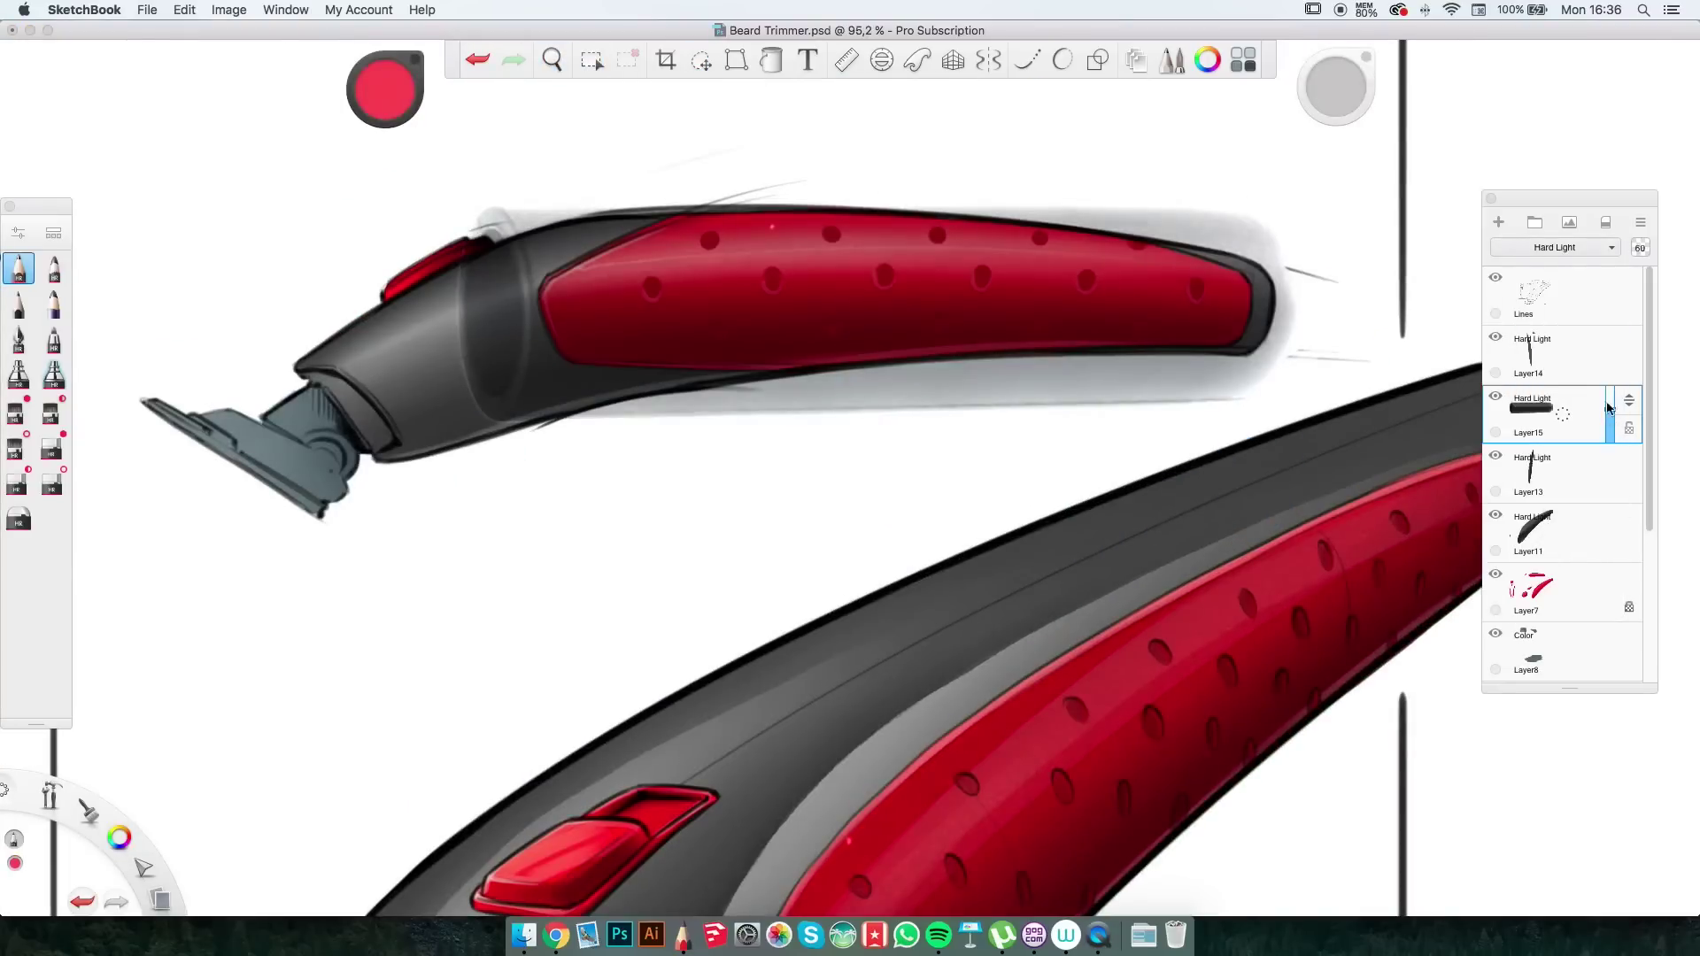
Move Layer15 above Layer14, raise its opacity to 100, and merge it into Layer11.
{"action": "key", "text": "m"}
{"action": "left_click_drag", "start_coordinate": [1583, 429], "coordinate": [1566, 369]}
{"action": "left_click_drag", "start_coordinate": [778, 347], "coordinate": [832, 387]}
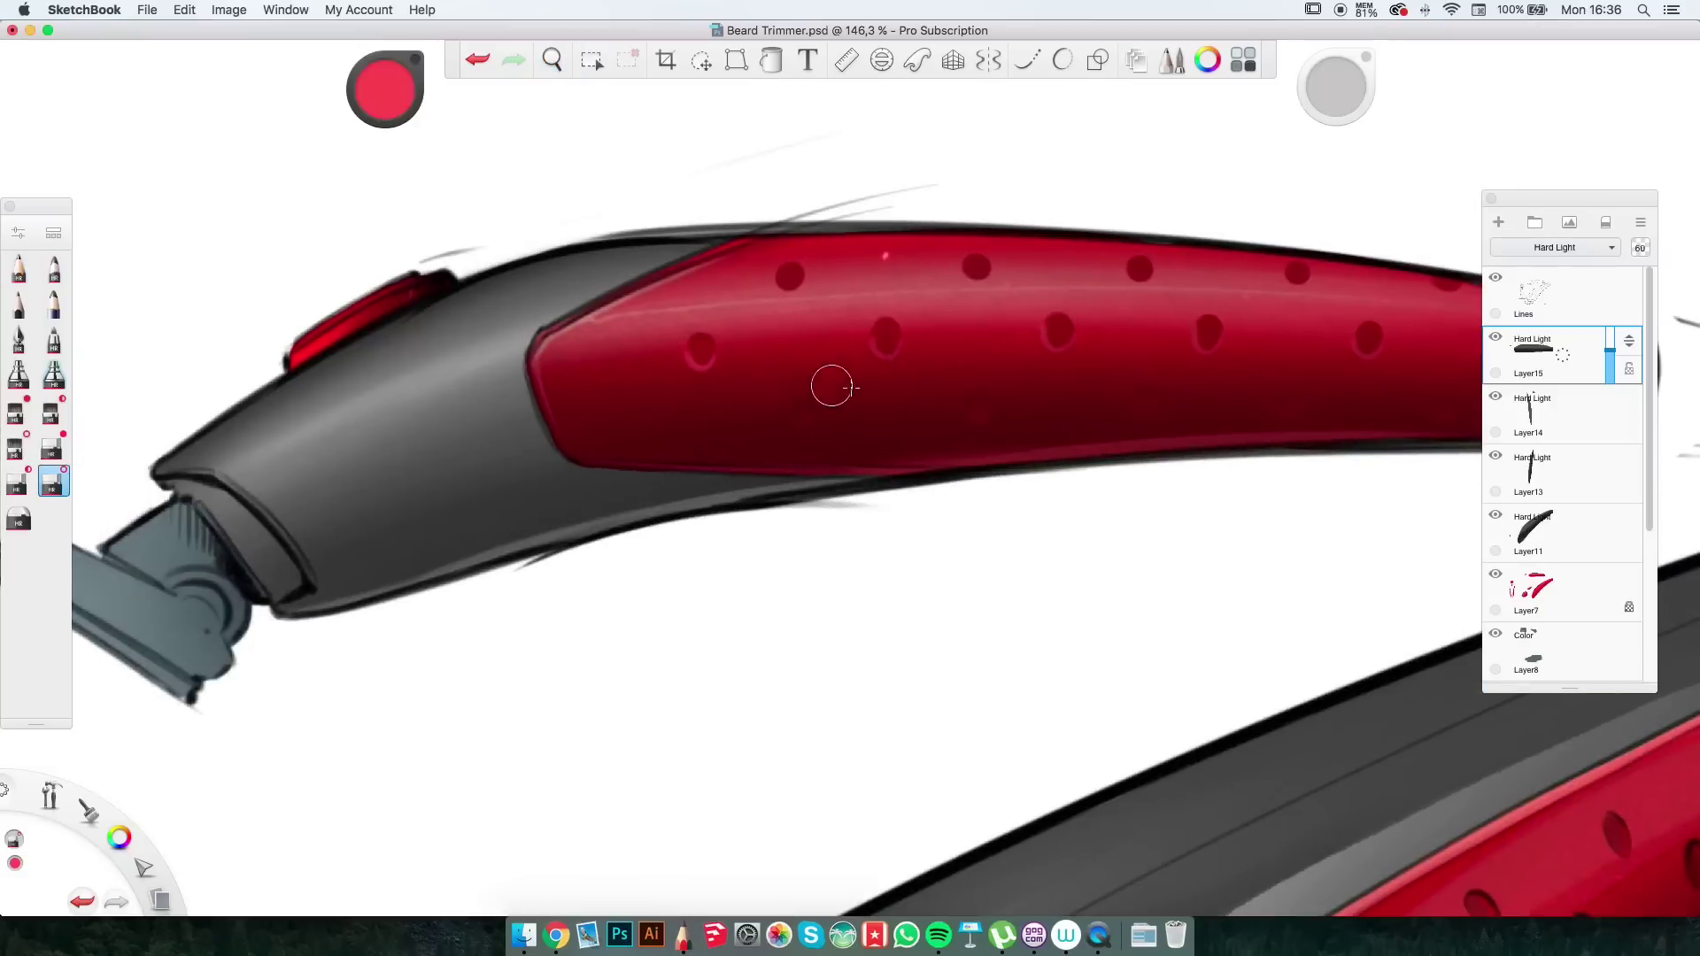
{"action": "scroll", "coordinate": [1416, 460], "scroll_direction": "down", "scroll_amount": 10}
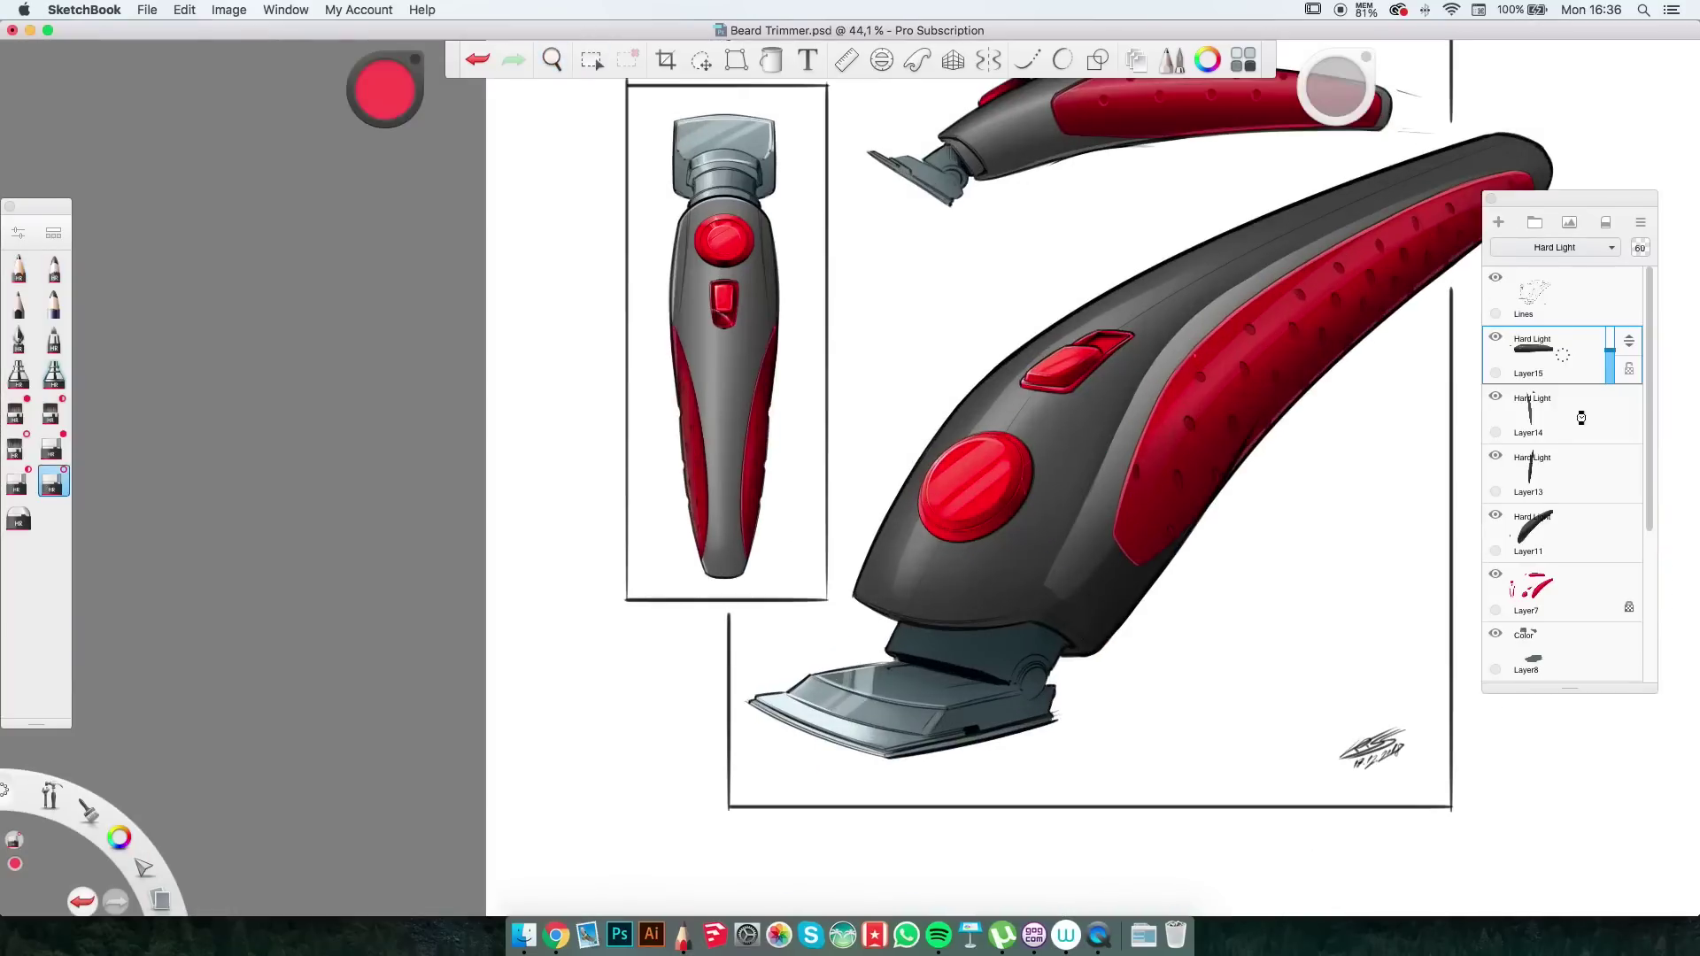
{"action": "left_click_drag", "start_coordinate": [1609, 352], "coordinate": [1613, 330]}
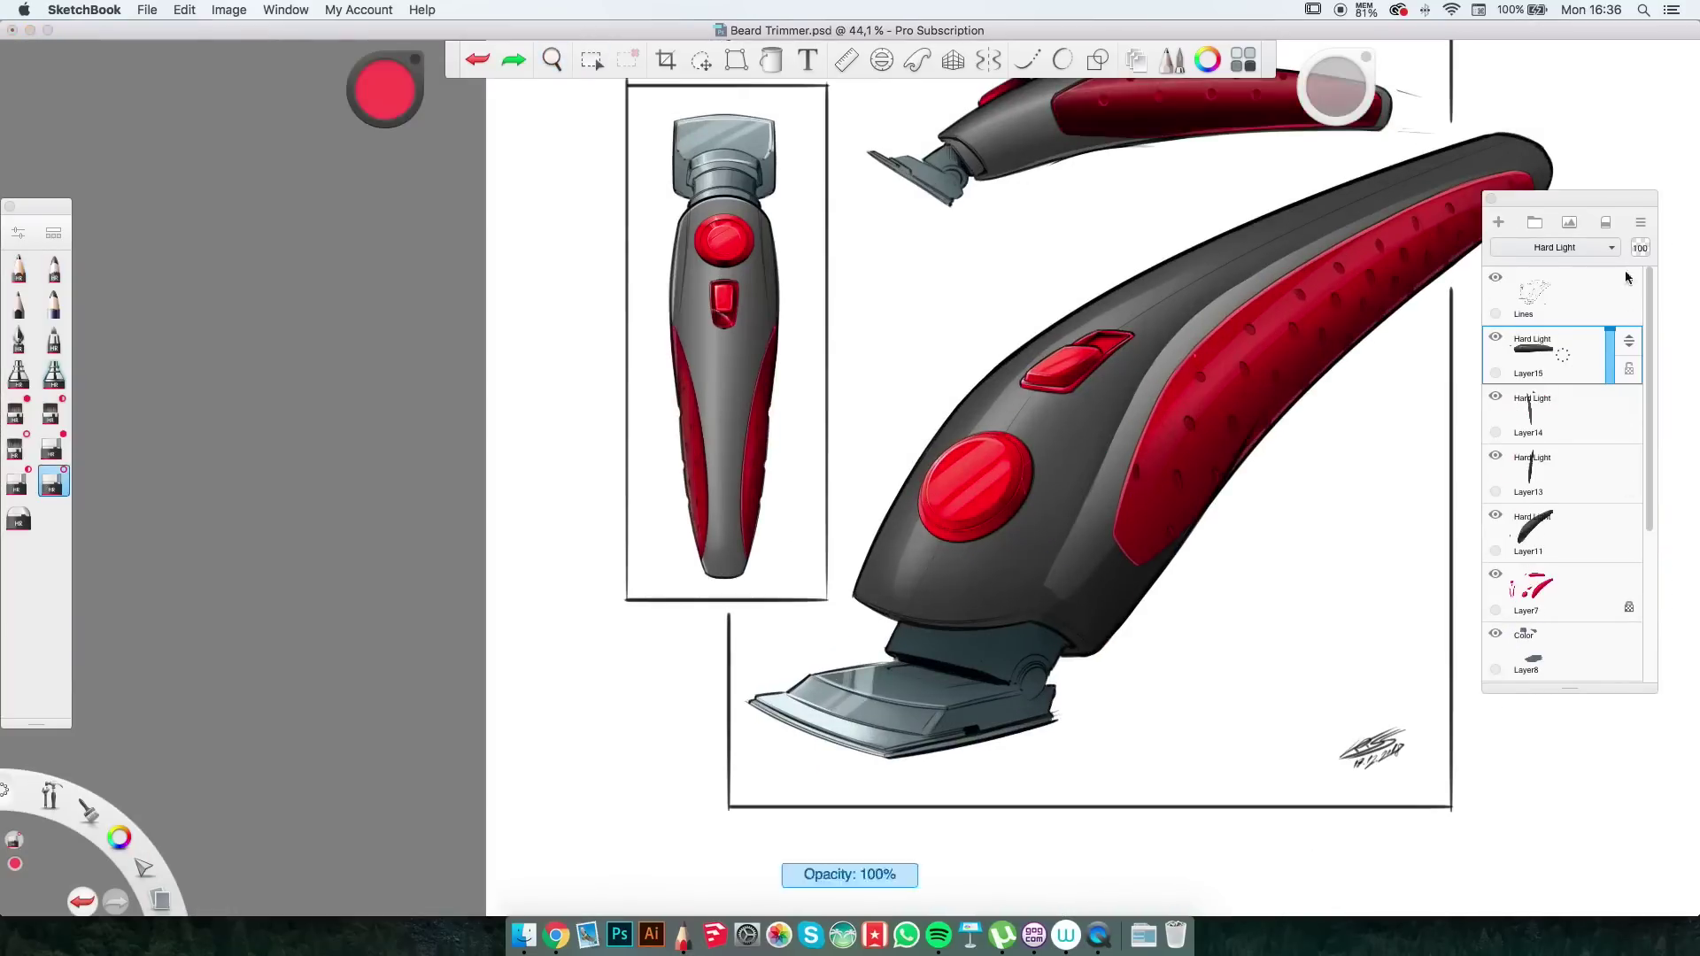
{"action": "key", "text": "super+e"}
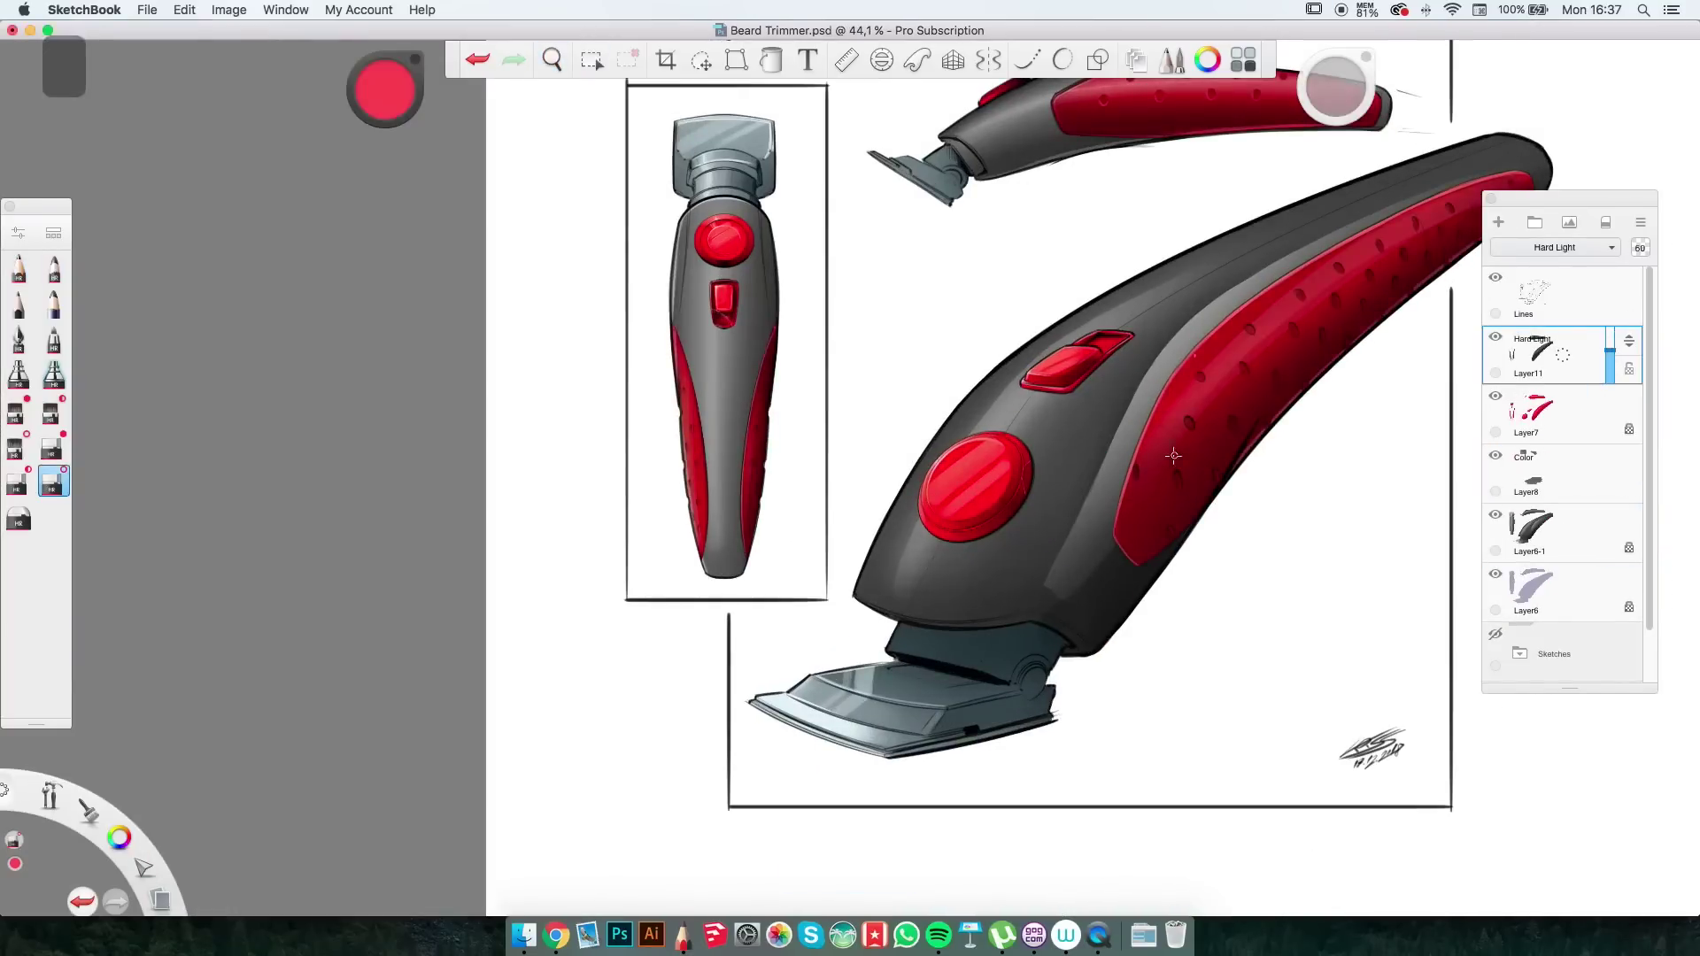
Make Layer6-1 active and toggle the blade's blue tint layer off and on to compare.
{"action": "scroll", "coordinate": [1173, 455], "scroll_direction": "up", "scroll_amount": 8}
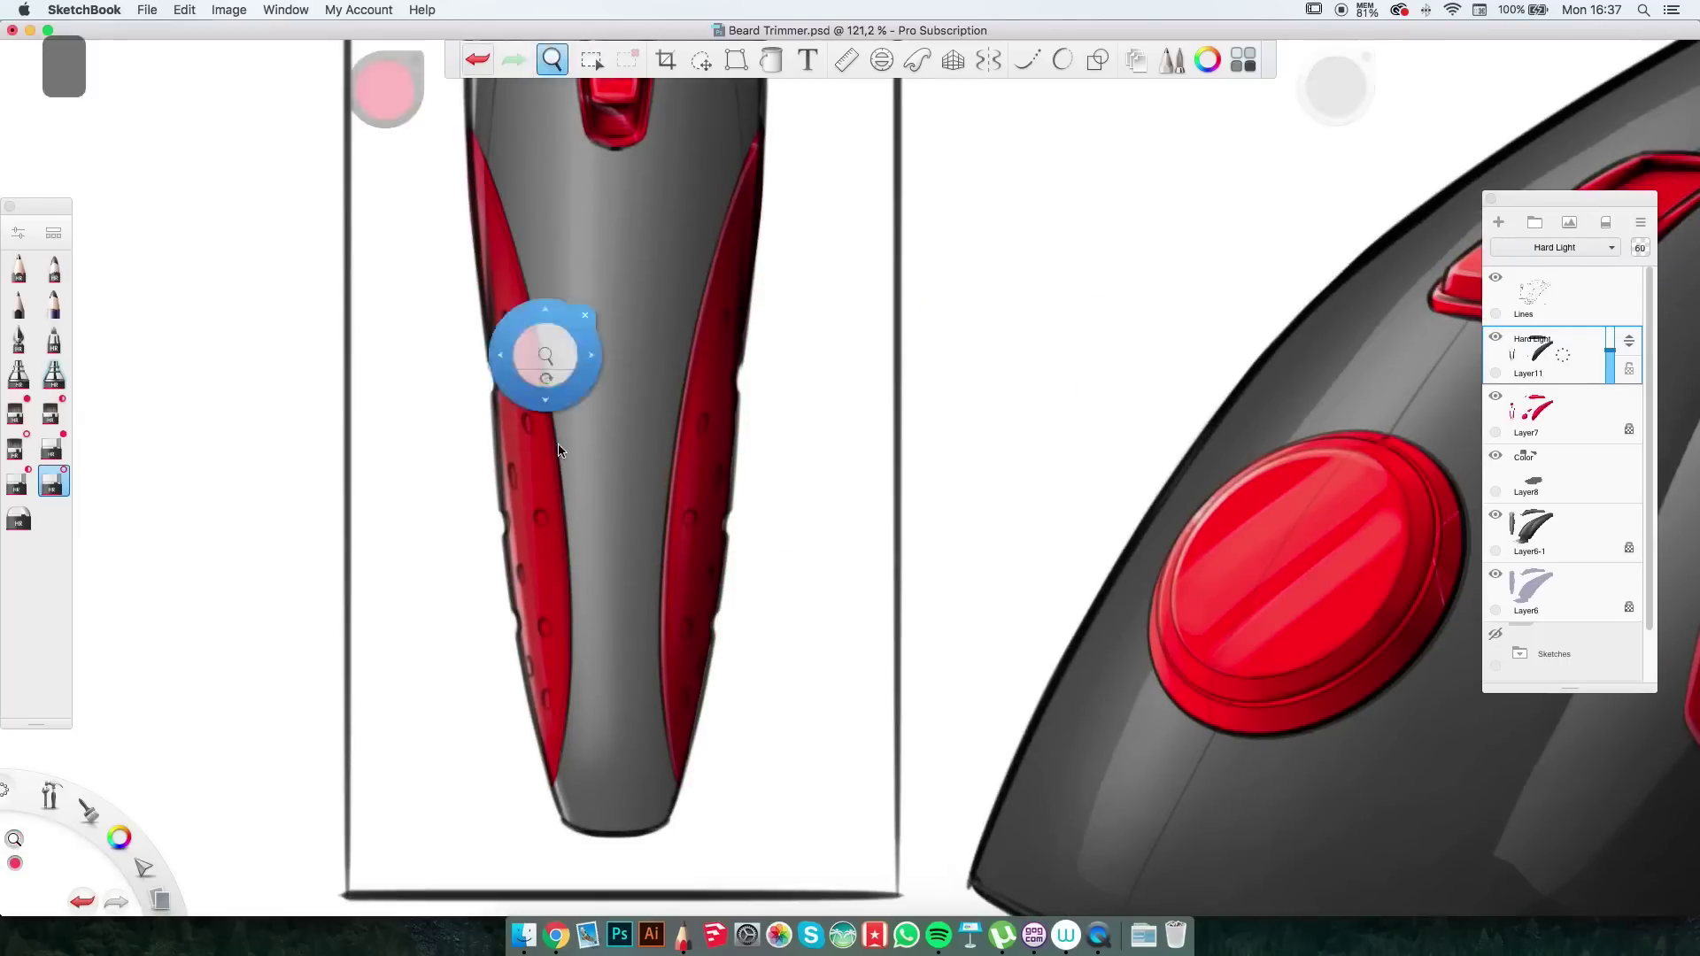
{"action": "scroll", "coordinate": [549, 349], "scroll_direction": "down", "scroll_amount": 5}
{"action": "scroll", "coordinate": [710, 498], "scroll_direction": "up", "scroll_amount": 4}
{"action": "key", "text": "m"}
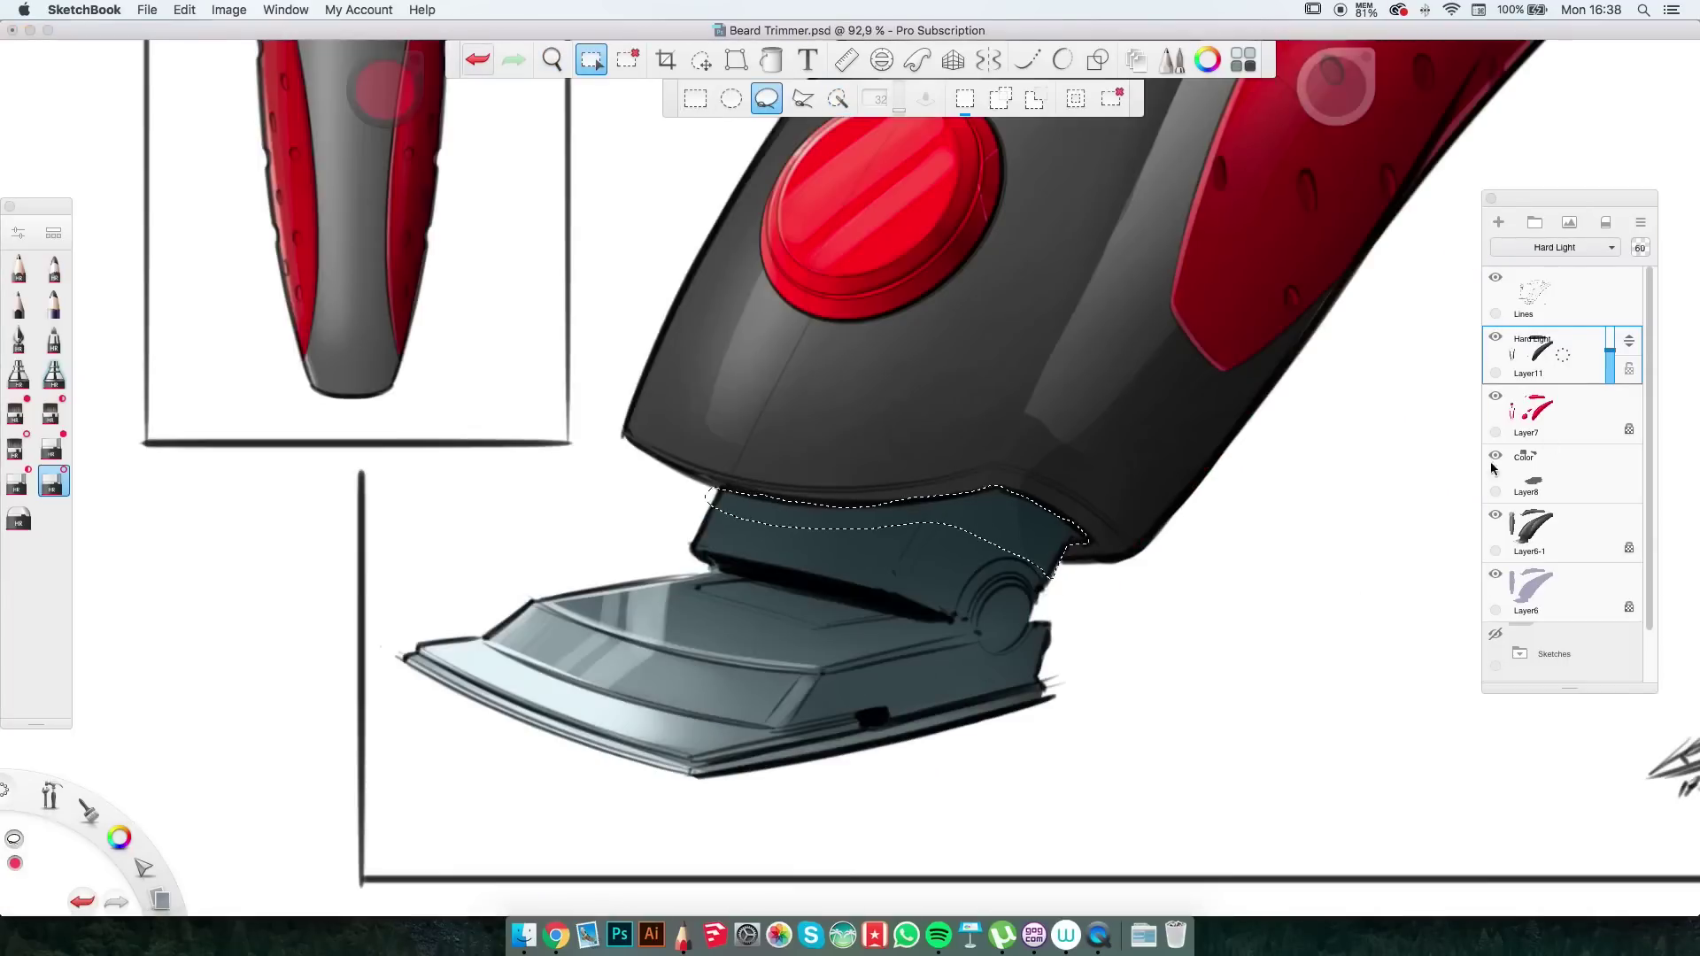
{"action": "left_click", "coordinate": [1495, 455]}
{"action": "left_click", "coordinate": [1549, 531]}
{"action": "key", "text": "b"}
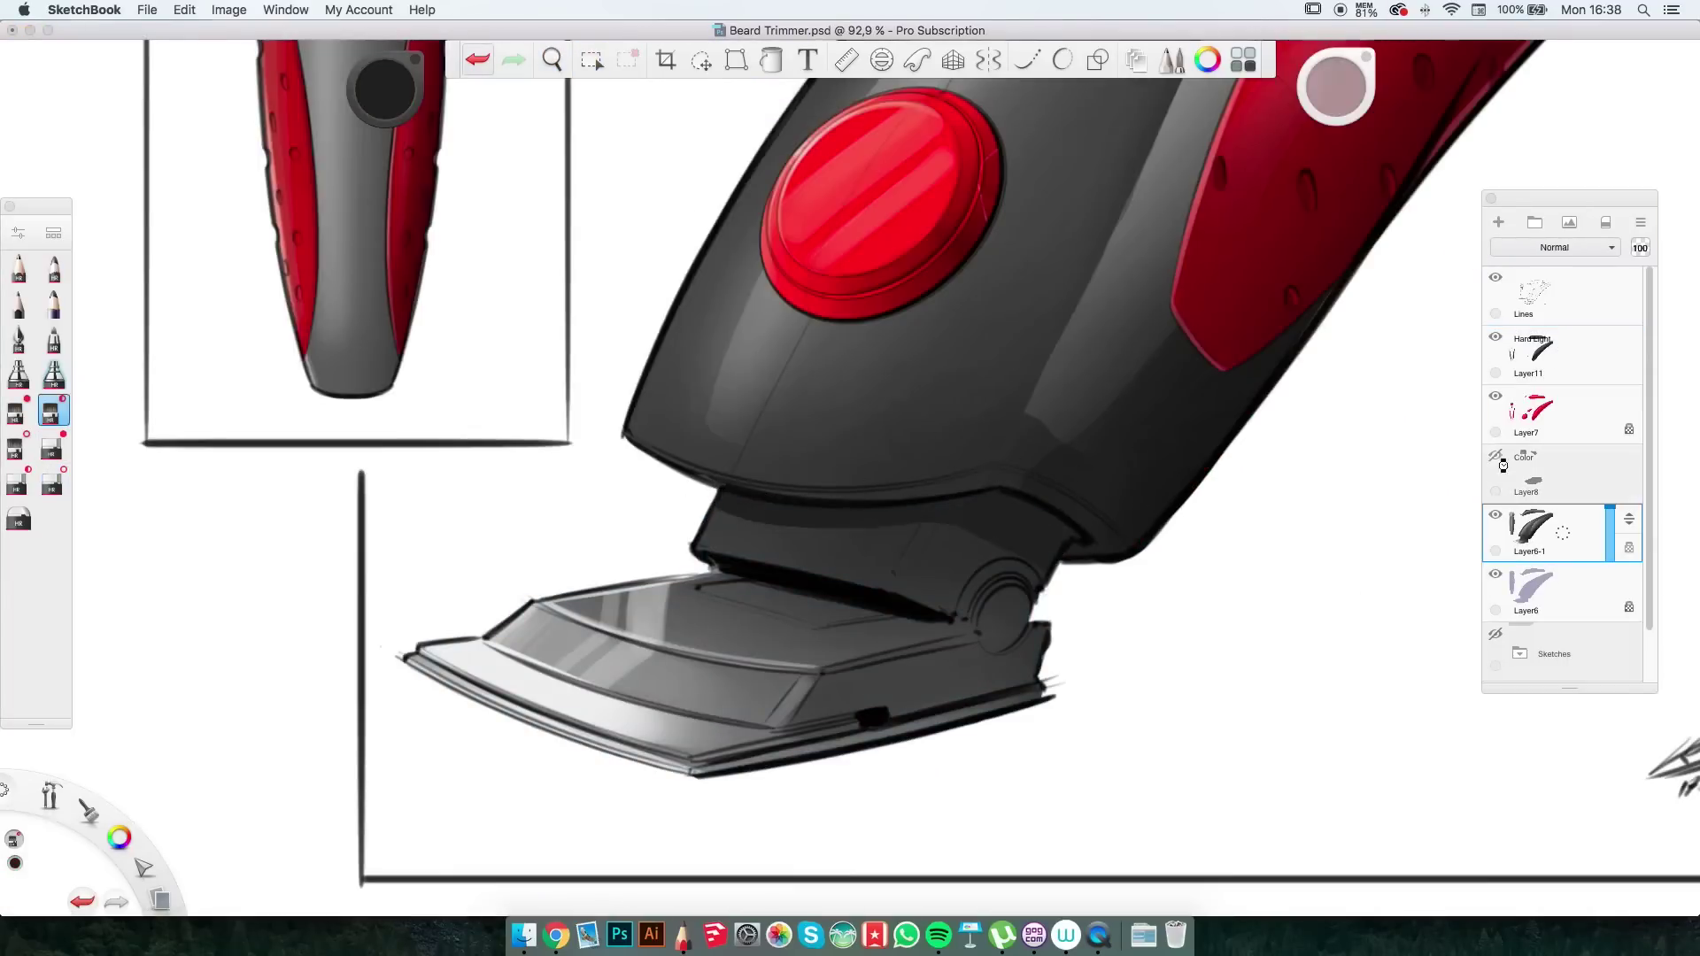
{"action": "left_click", "coordinate": [1495, 455]}
{"action": "scroll", "coordinate": [1062, 679], "scroll_direction": "up", "scroll_amount": 4}
{"action": "key", "text": "space"}
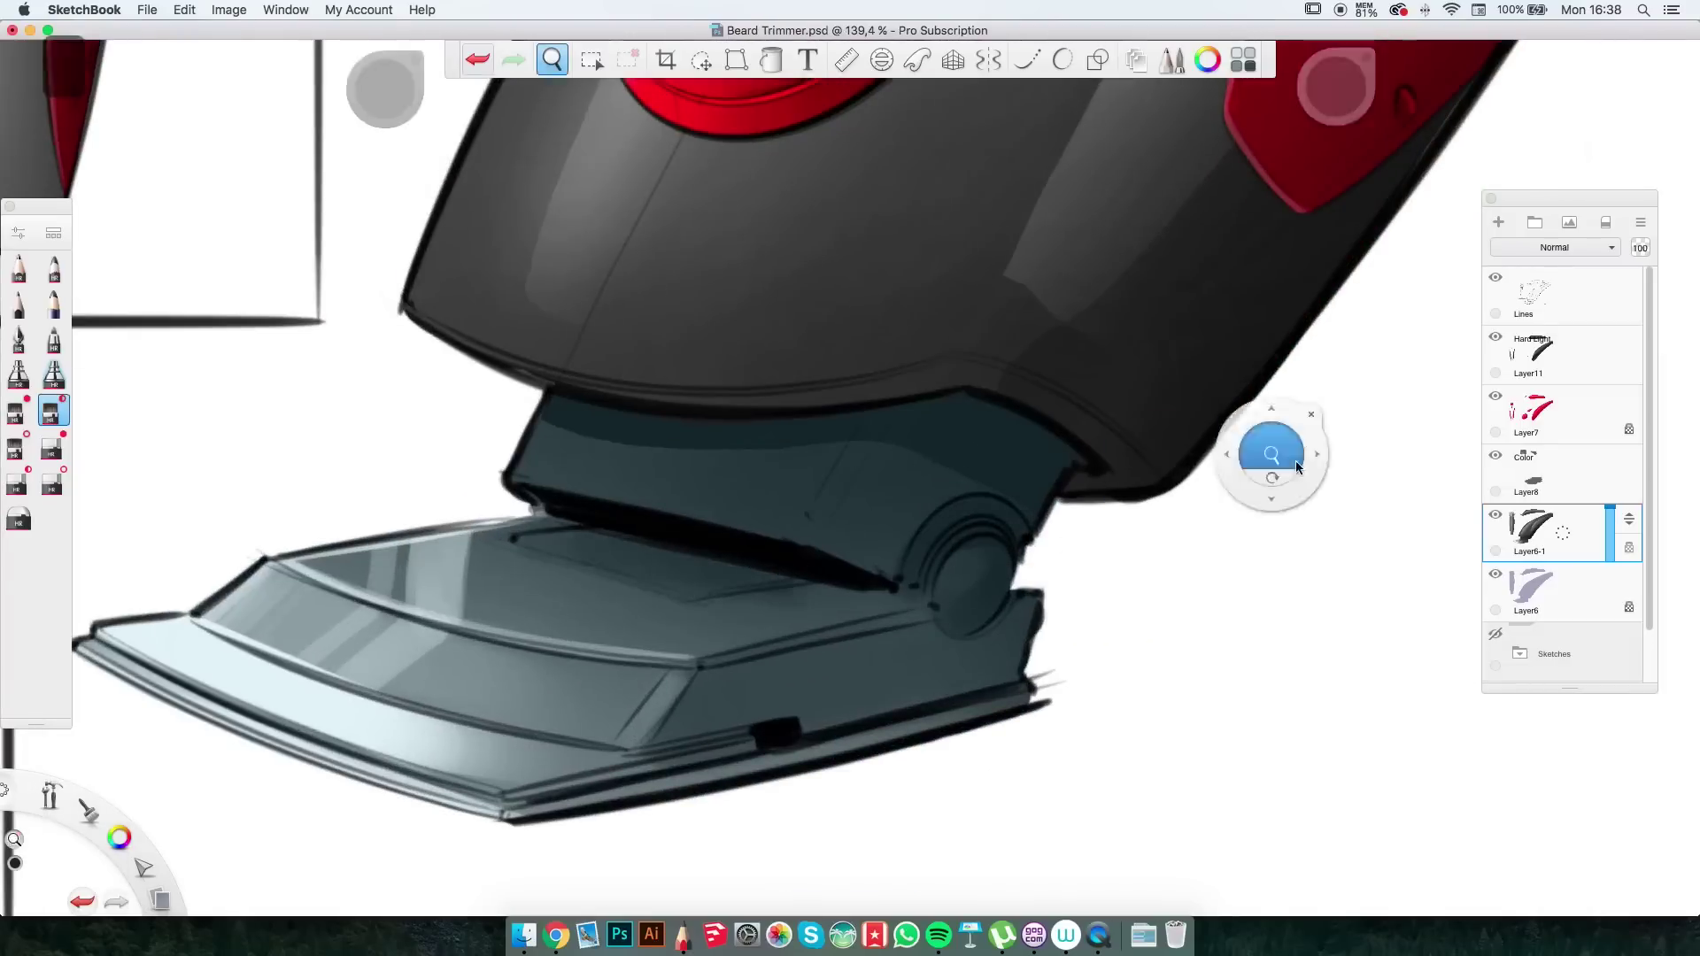
{"action": "scroll", "coordinate": [1294, 460], "scroll_direction": "down", "scroll_amount": 6}
{"action": "scroll", "coordinate": [1294, 460], "scroll_direction": "up", "scroll_amount": 1}
Rename Layer6-1, Layer7 and Layer11 to Base color shading, Red accents and Rubber grip texture.
{"action": "double_click", "coordinate": [1616, 542]}
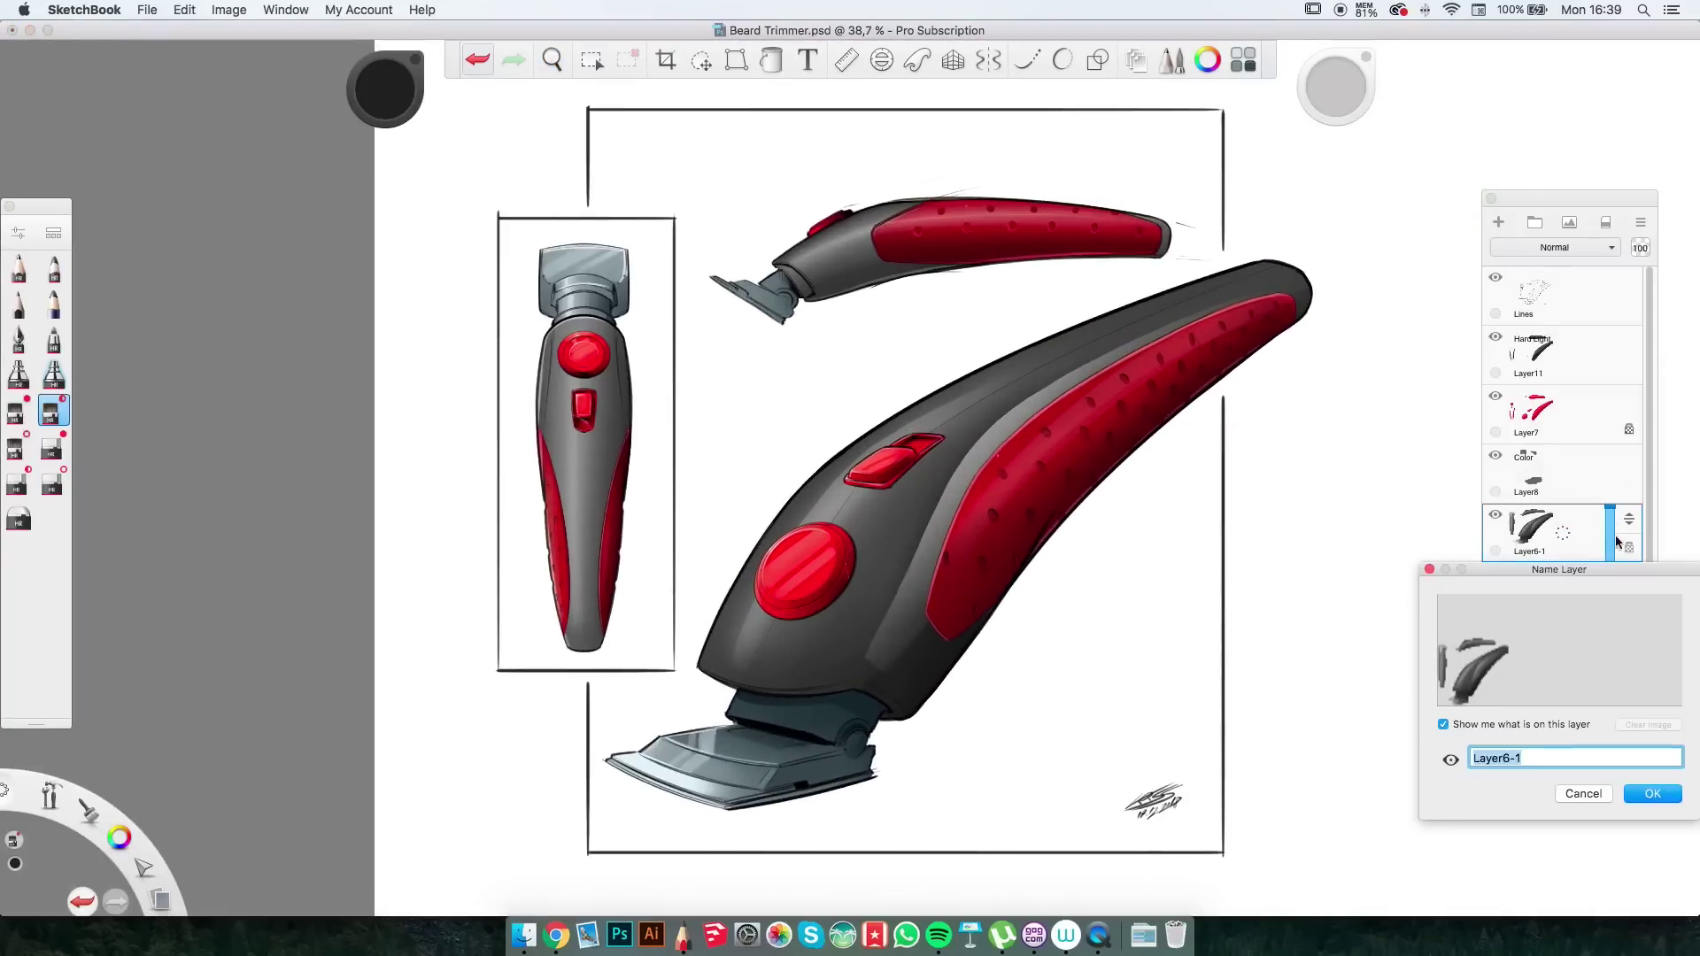
{"action": "type", "text": "Base color shading"}
{"action": "key", "text": "Return"}
{"action": "double_click", "coordinate": [1617, 414]}
{"action": "type", "text": "Red accents"}
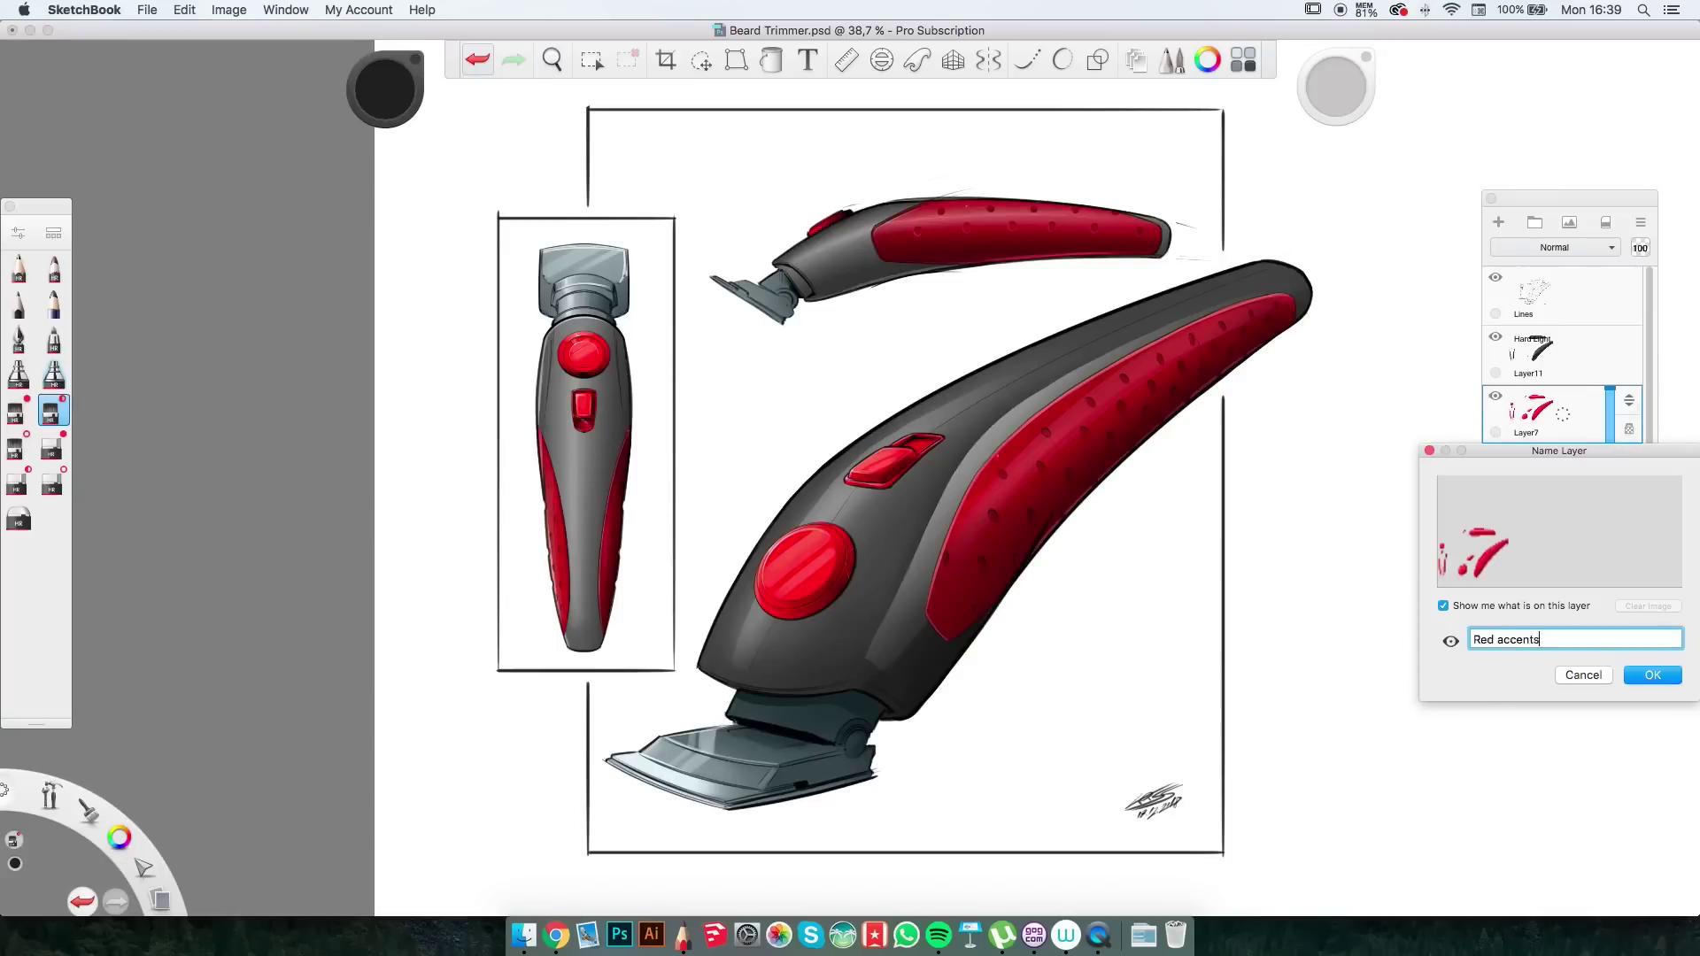
{"action": "key", "text": "Return"}
{"action": "double_click", "coordinate": [1616, 354]}
{"action": "type", "text": "Rubber grip texture"}
{"action": "key", "text": "Return"}
Add a new empty layer on top named 'Hughkughts'.
{"action": "key", "text": "super+shift+n"}
{"action": "double_click", "coordinate": [1627, 294]}
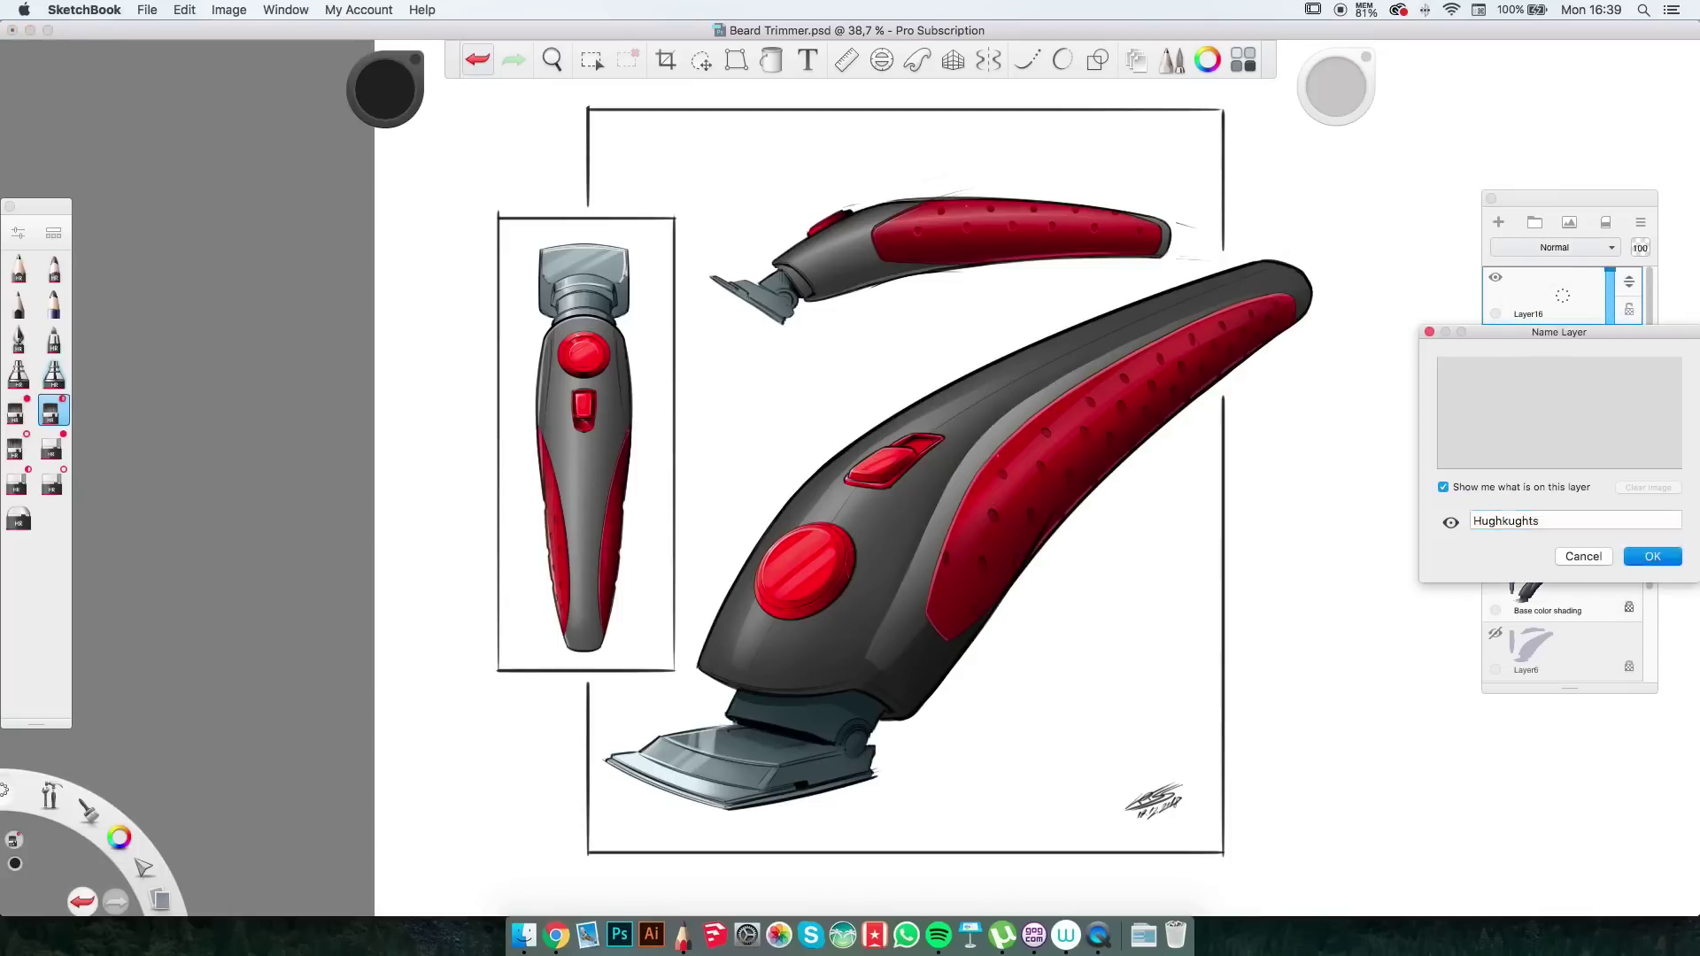
{"action": "type", "text": "Hughkughts"}
{"action": "key", "text": "Return"}
{"action": "scroll", "coordinate": [889, 263], "scroll_direction": "up", "scroll_amount": 8}
Airbrush light pink highlights along the red grip, undoing one stroke.
{"action": "scroll", "coordinate": [890, 263], "scroll_direction": "up", "scroll_amount": 2}
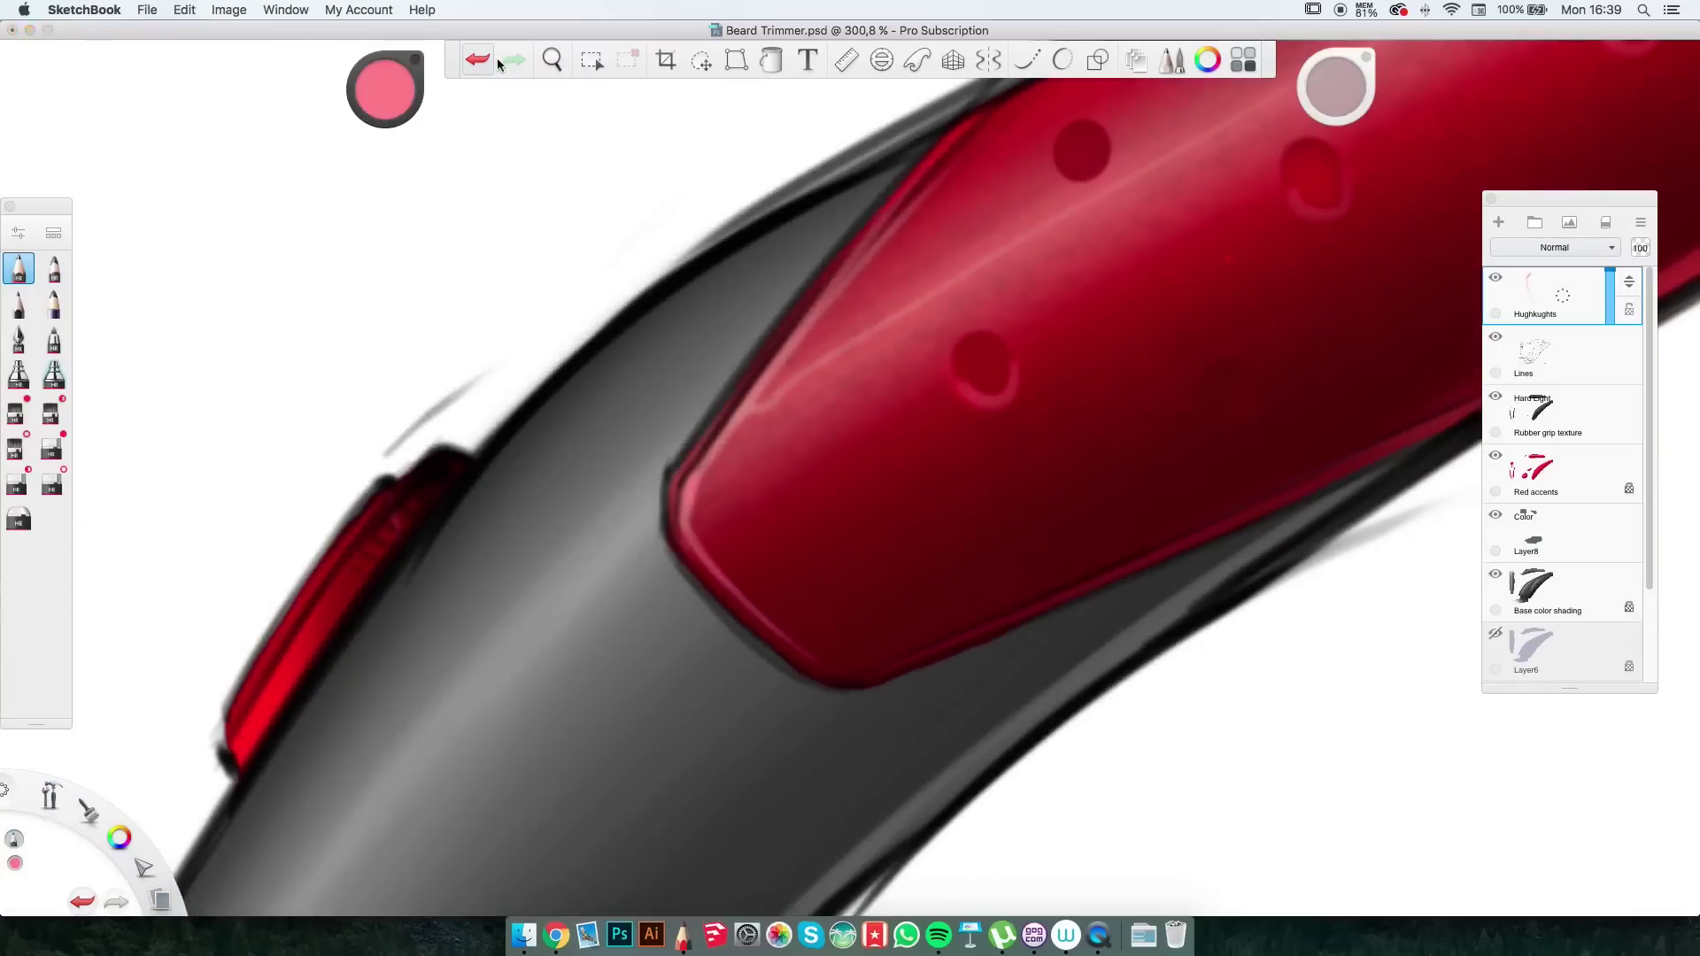
{"action": "left_click_drag", "start_coordinate": [385, 89], "coordinate": [394, 54]}
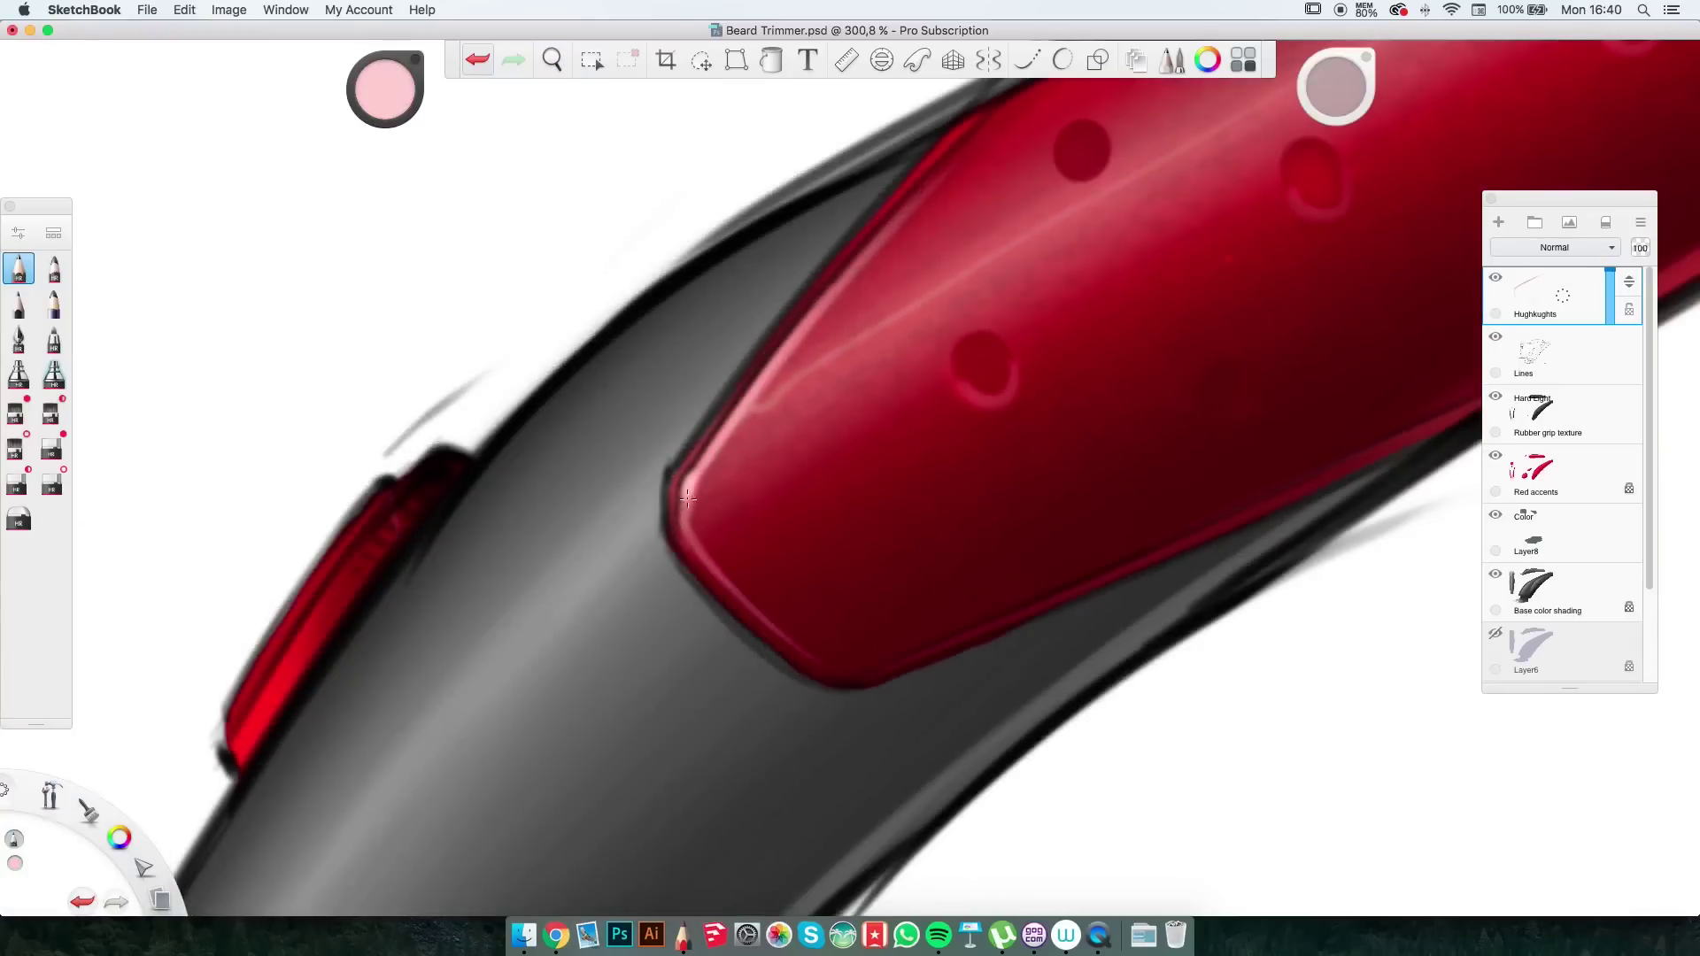
{"action": "key", "text": "space"}
{"action": "mouse_move", "coordinate": [1139, 442]}
{"action": "left_mouse_down"}
{"action": "mouse_move", "coordinate": [971, 448]}
{"action": "mouse_move", "coordinate": [717, 148]}
{"action": "mouse_move", "coordinate": [482, 68]}
{"action": "mouse_move", "coordinate": [879, 575]}
{"action": "mouse_move", "coordinate": [759, 595]}
{"action": "mouse_move", "coordinate": [922, 614]}
{"action": "mouse_move", "coordinate": [631, 657]}
{"action": "left_mouse_up"}
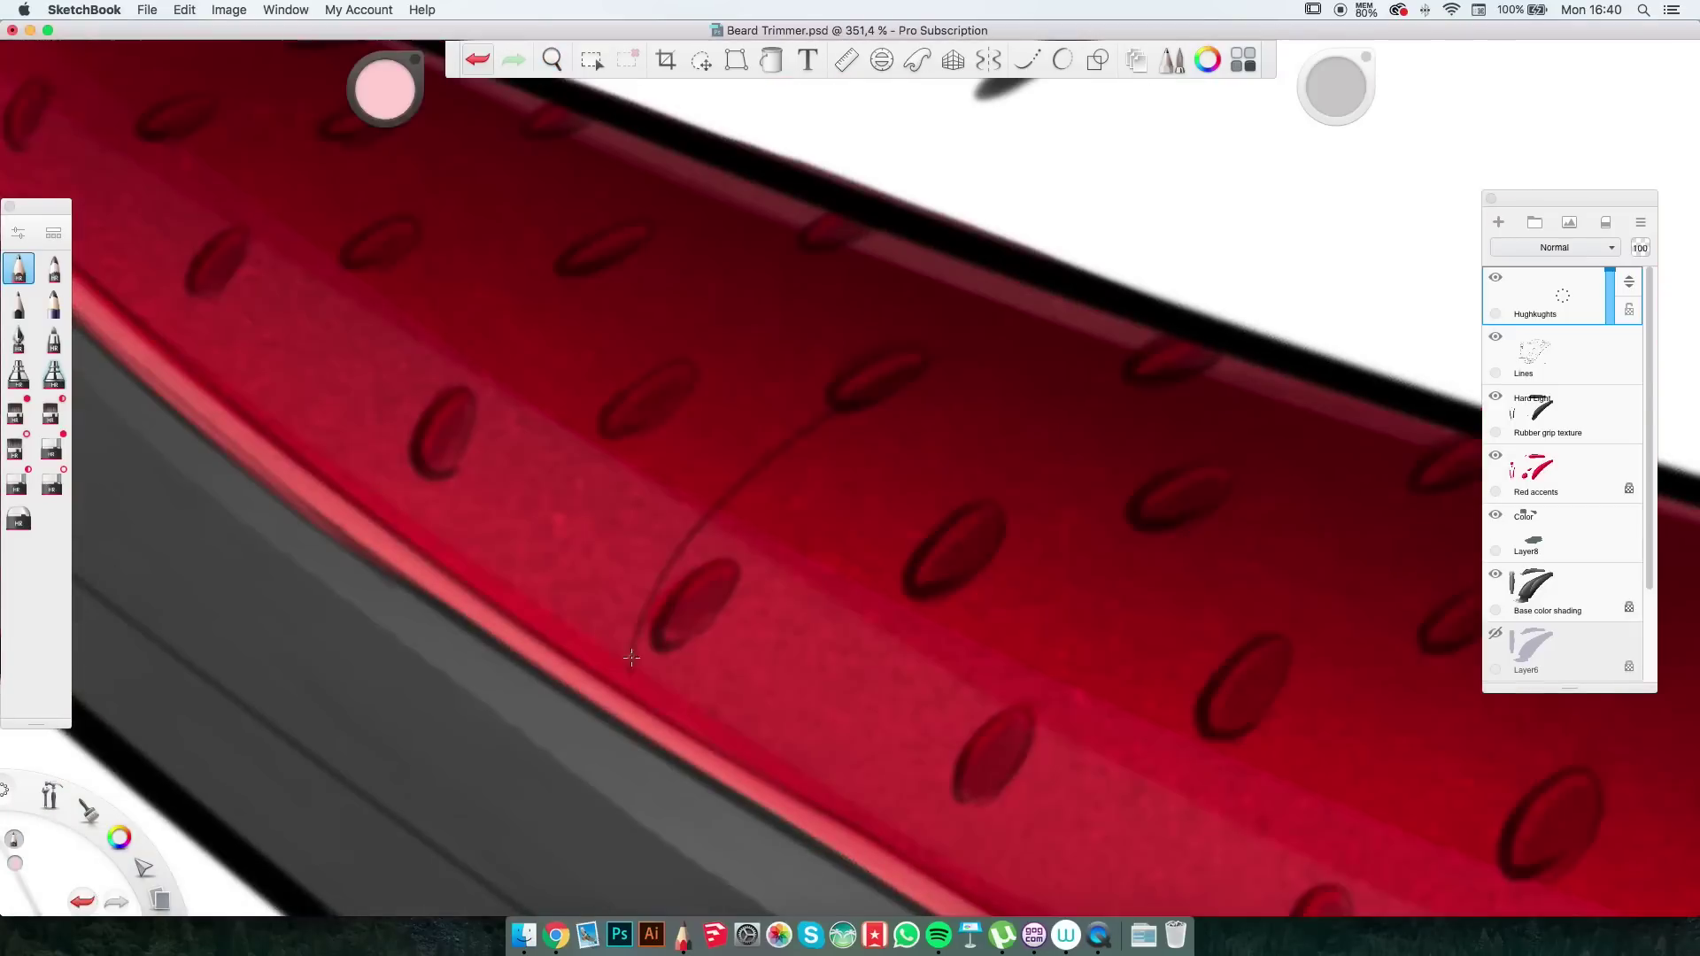
{"action": "key", "text": "super+z"}
{"action": "scroll", "coordinate": [1228, 452], "scroll_direction": "down", "scroll_amount": 5}
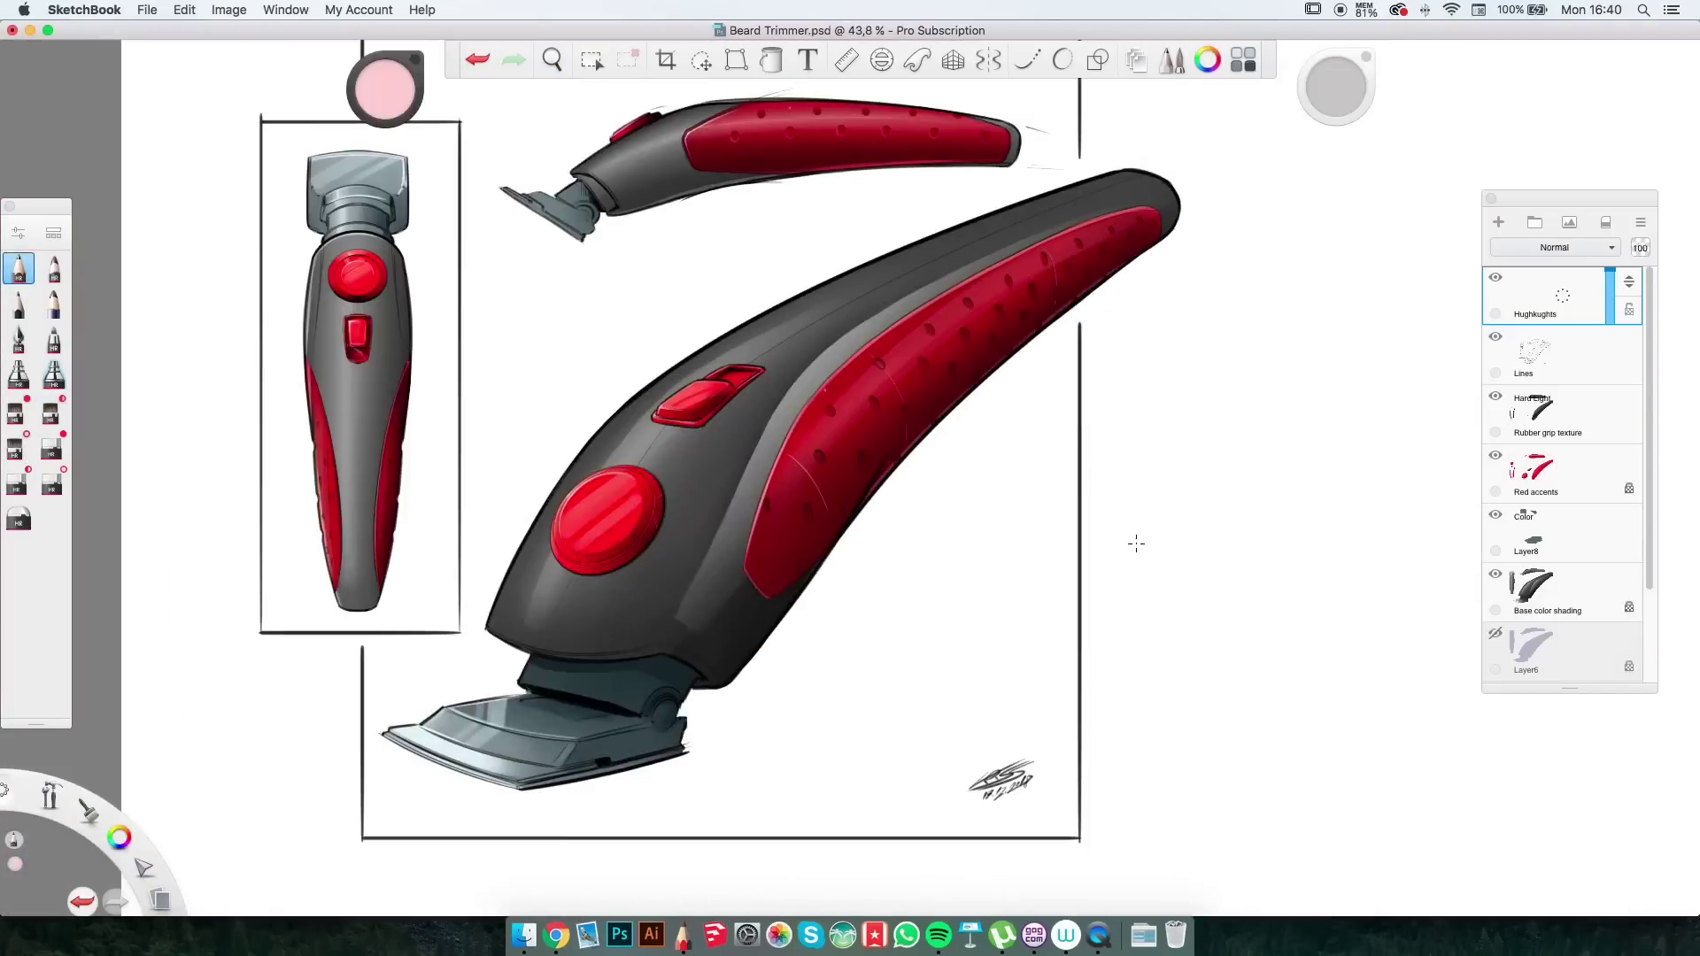
{"action": "scroll", "coordinate": [1142, 607], "scroll_direction": "up", "scroll_amount": 5}
Pick a new brush colour and reset the view to show the whole sheet.
{"action": "left_click", "coordinate": [393, 67]}
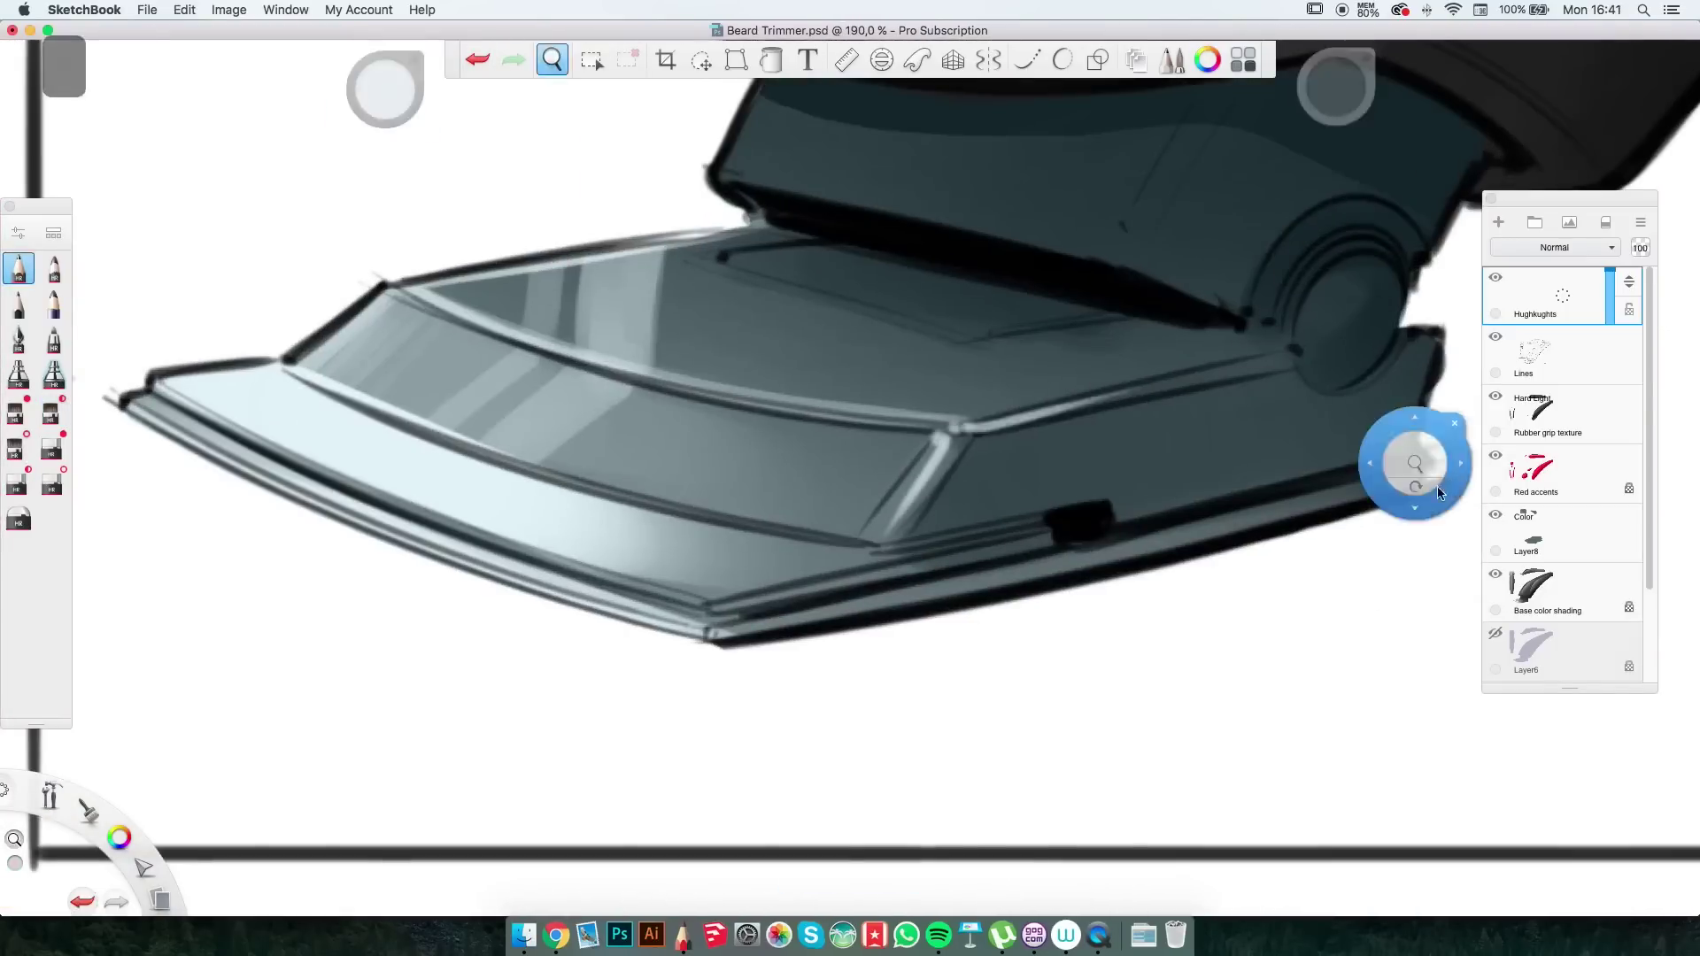
{"action": "left_click_drag", "start_coordinate": [1411, 474], "coordinate": [745, 385]}
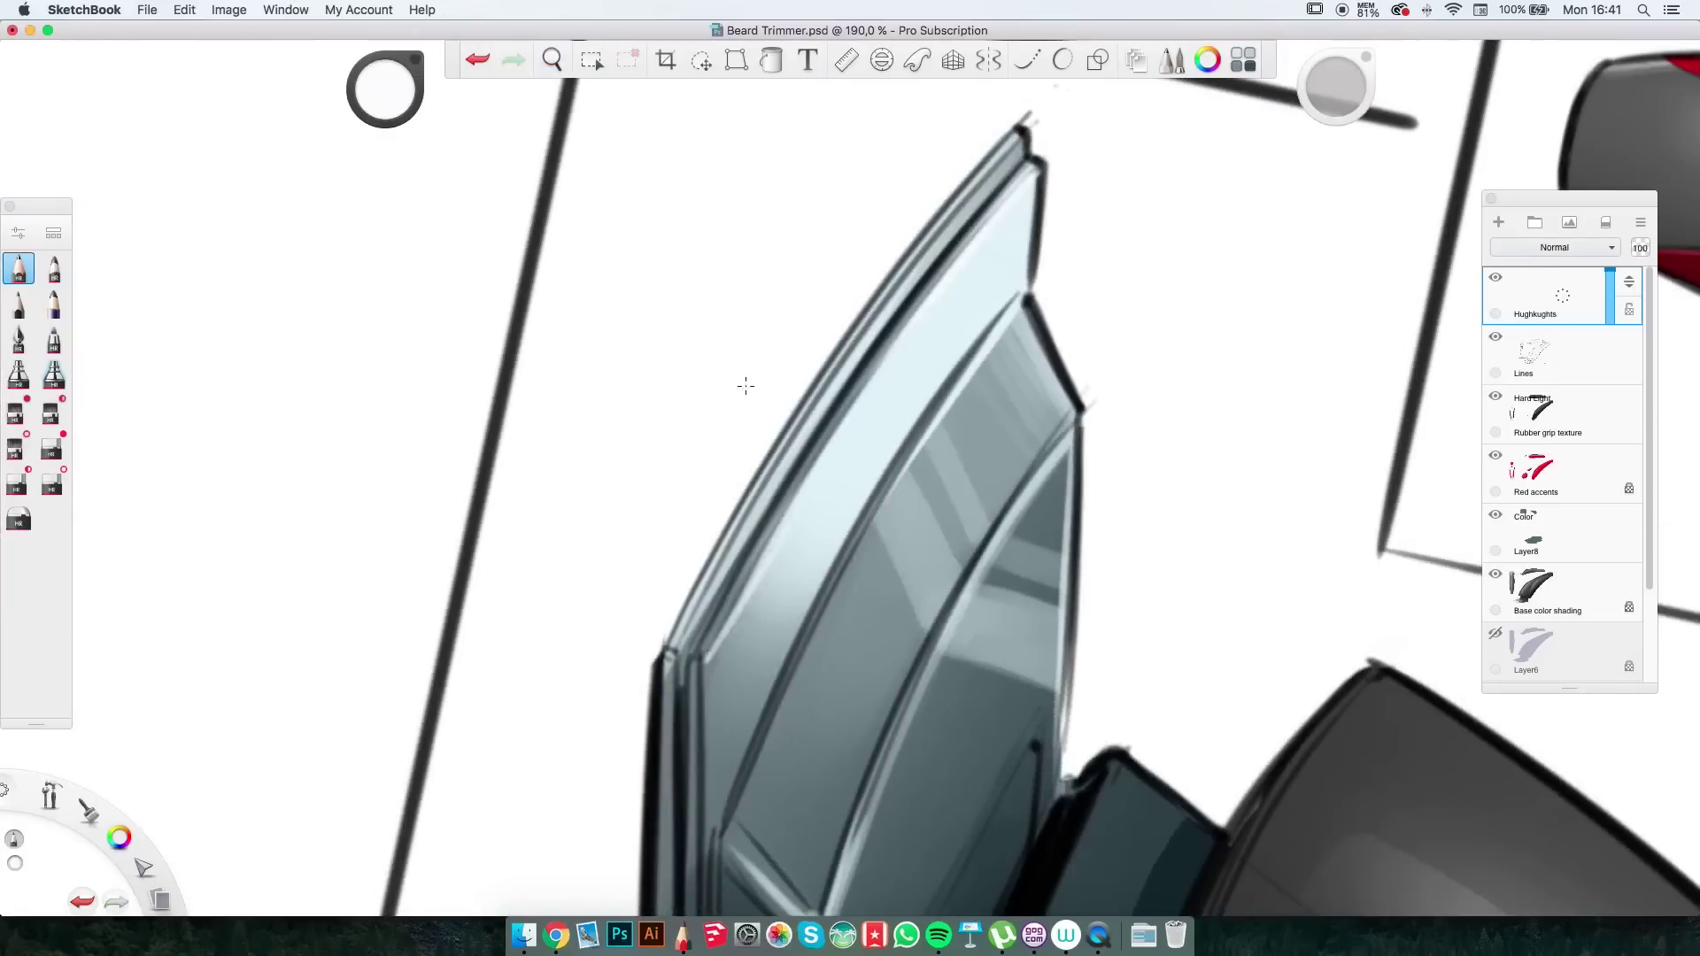
{"action": "key", "text": "Home"}
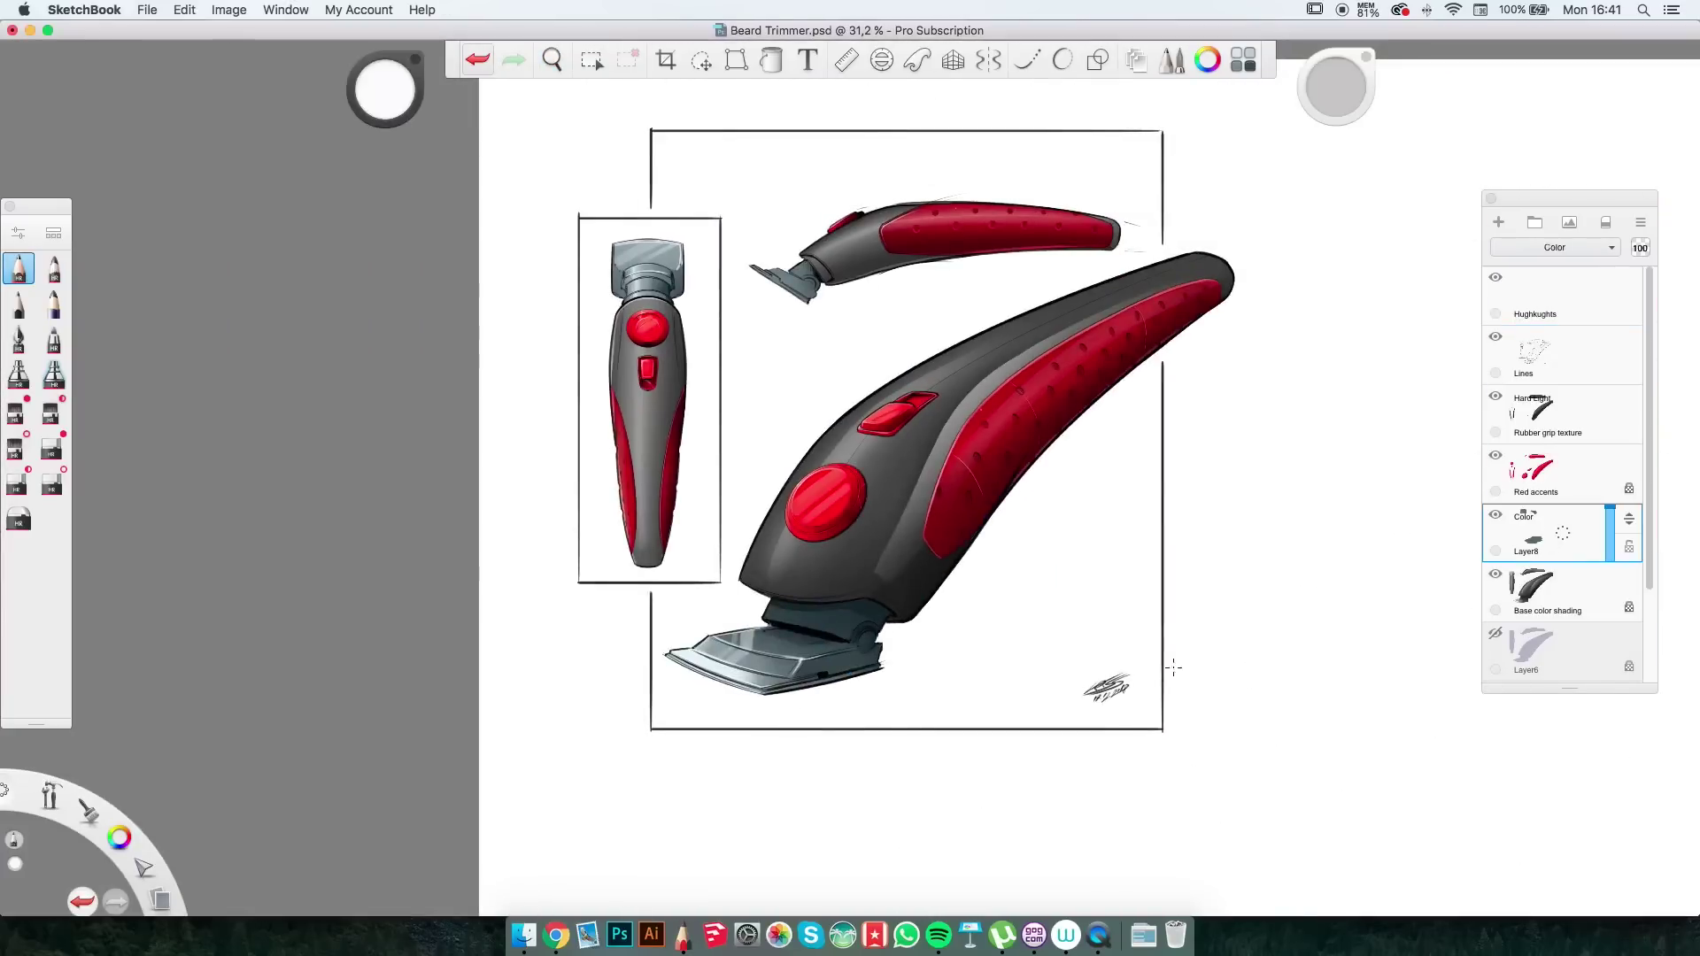
{"action": "scroll", "coordinate": [1047, 520], "scroll_direction": "up", "scroll_amount": 10}
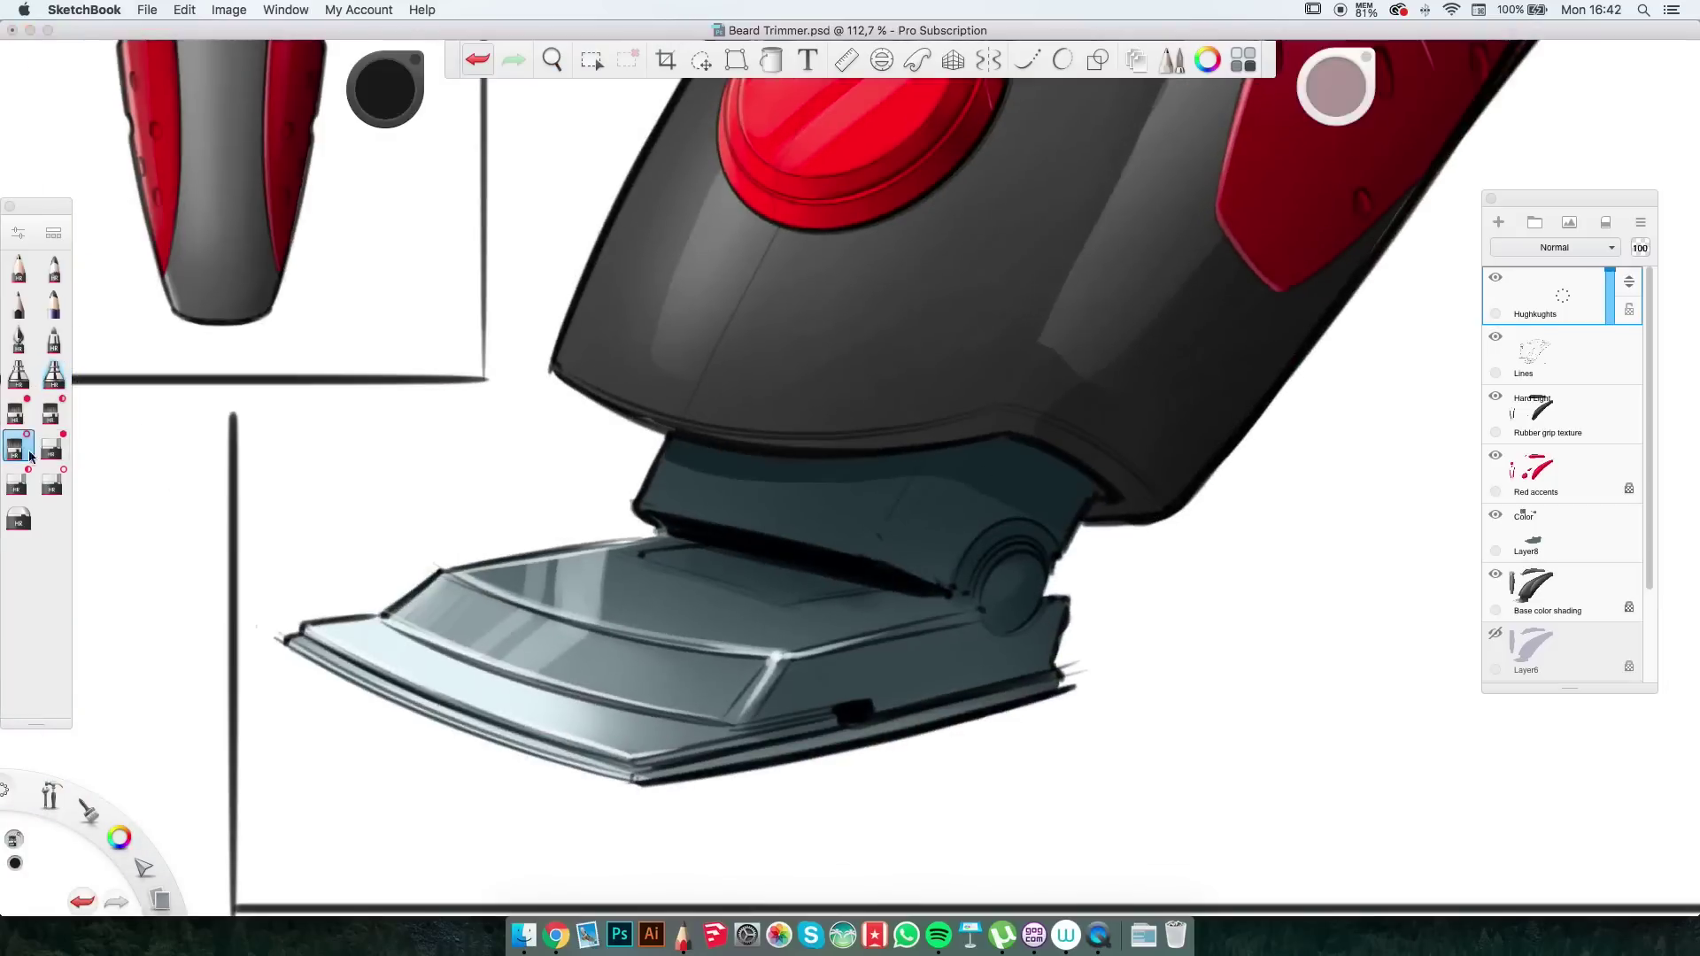
{"action": "scroll", "coordinate": [888, 528], "scroll_direction": "down", "scroll_amount": 10}
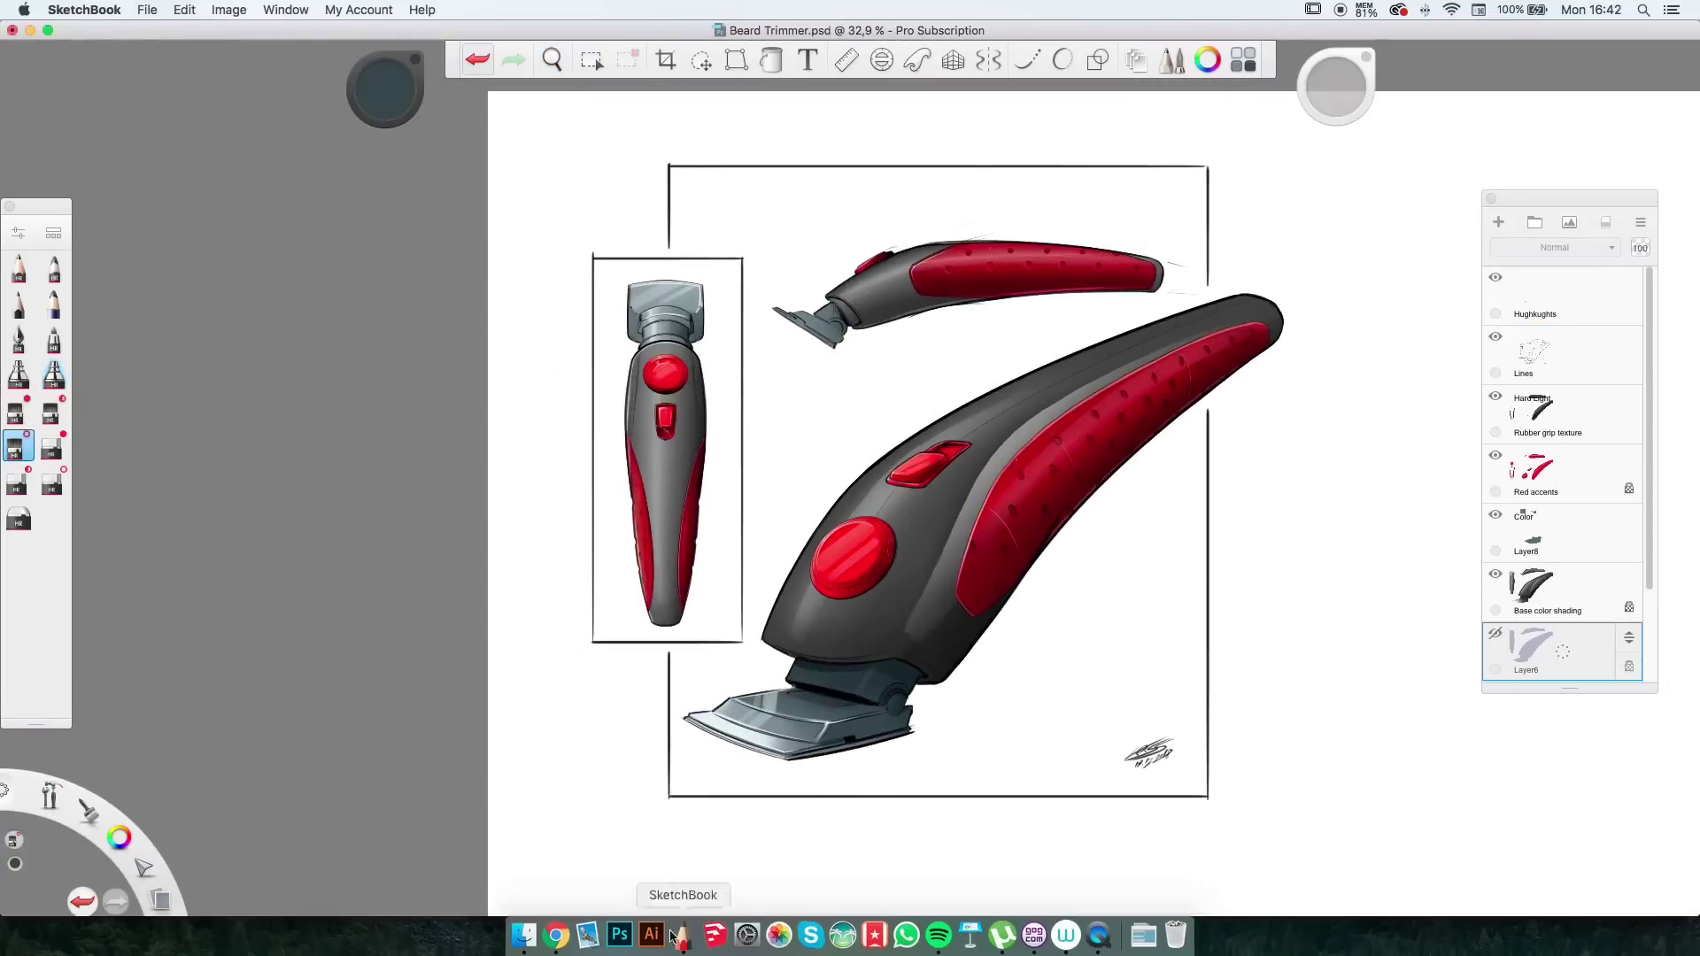
In the browser, search images for 'beard trimmer blades' and preview a blade photo.
{"action": "left_click", "coordinate": [556, 935]}
{"action": "type", "text": "beard trimmer blades"}
{"action": "key", "text": "Return"}
{"action": "left_click", "coordinate": [604, 276]}
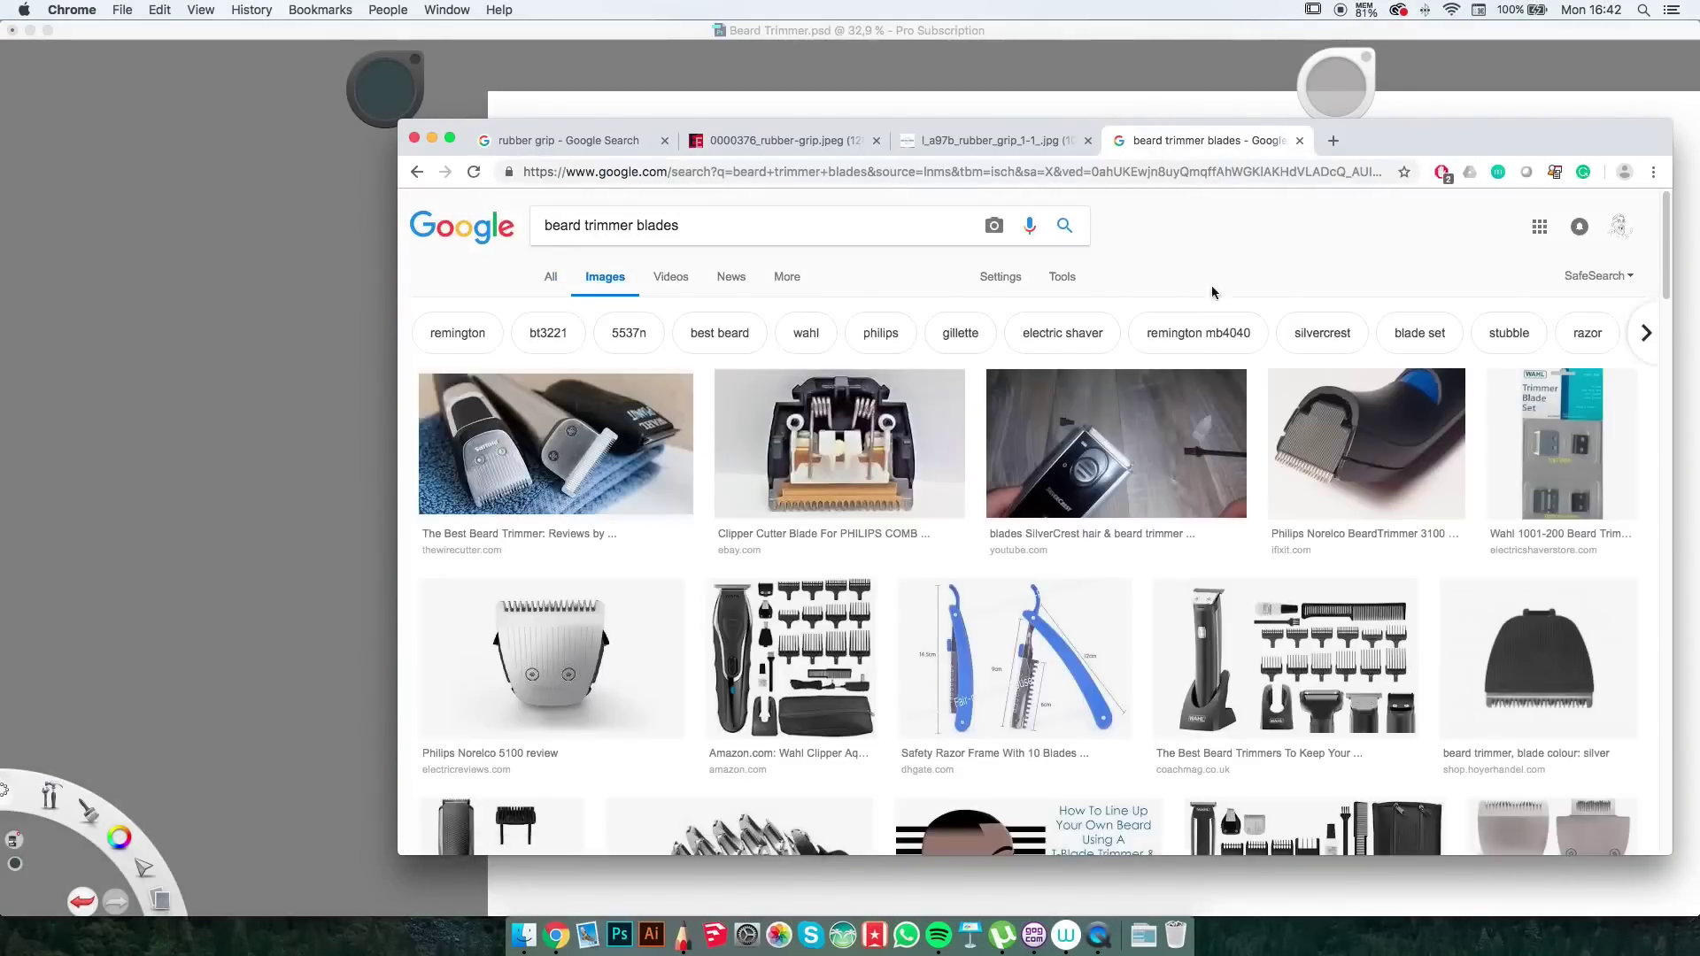
{"action": "left_click", "coordinate": [1062, 276]}
{"action": "left_click", "coordinate": [551, 311]}
{"action": "left_click", "coordinate": [567, 363]}
{"action": "scroll", "coordinate": [1027, 549], "scroll_direction": "down", "scroll_amount": 10}
{"action": "scroll", "coordinate": [221, 531], "scroll_direction": "up", "scroll_amount": 7}
{"action": "scroll", "coordinate": [1027, 549], "scroll_direction": "down", "scroll_amount": 5}
Open the trimmer blades photo at full size in a new tab and copy the image.
{"action": "left_click", "coordinate": [1310, 549]}
{"action": "right_click", "coordinate": [894, 574]}
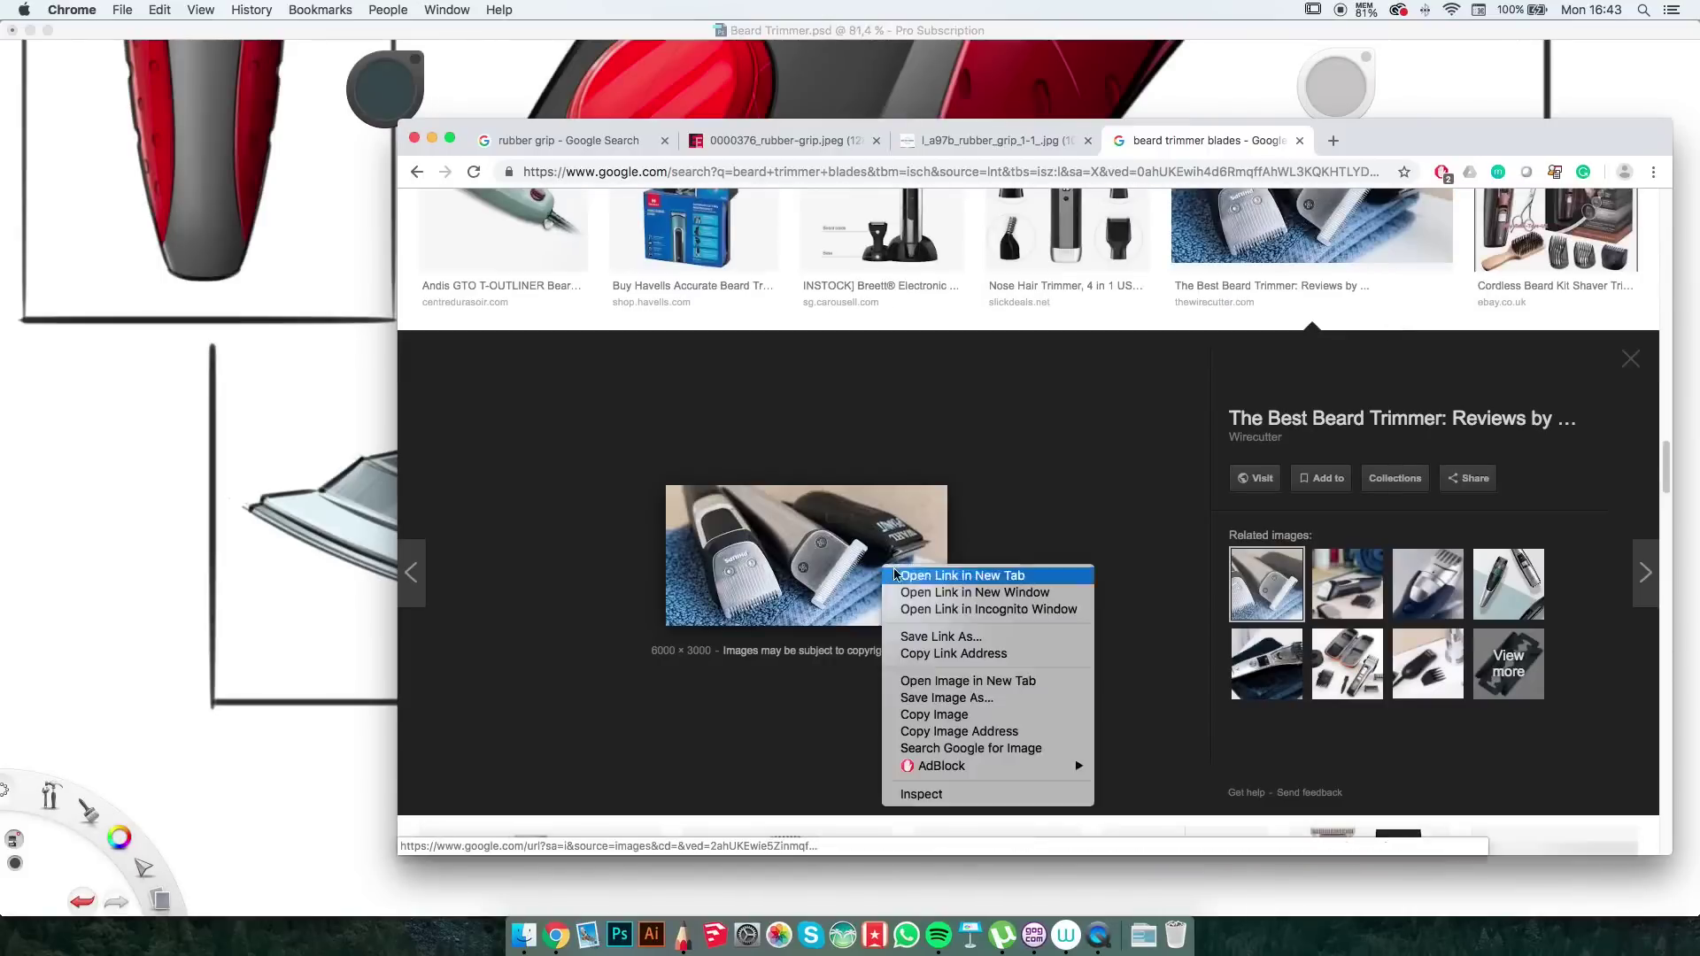
{"action": "left_click", "coordinate": [896, 575]}
{"action": "left_click", "coordinate": [1310, 140]}
{"action": "right_click", "coordinate": [1084, 548]}
{"action": "left_click", "coordinate": [1151, 559]}
{"action": "left_click", "coordinate": [1501, 140]}
{"action": "right_click", "coordinate": [1084, 547]}
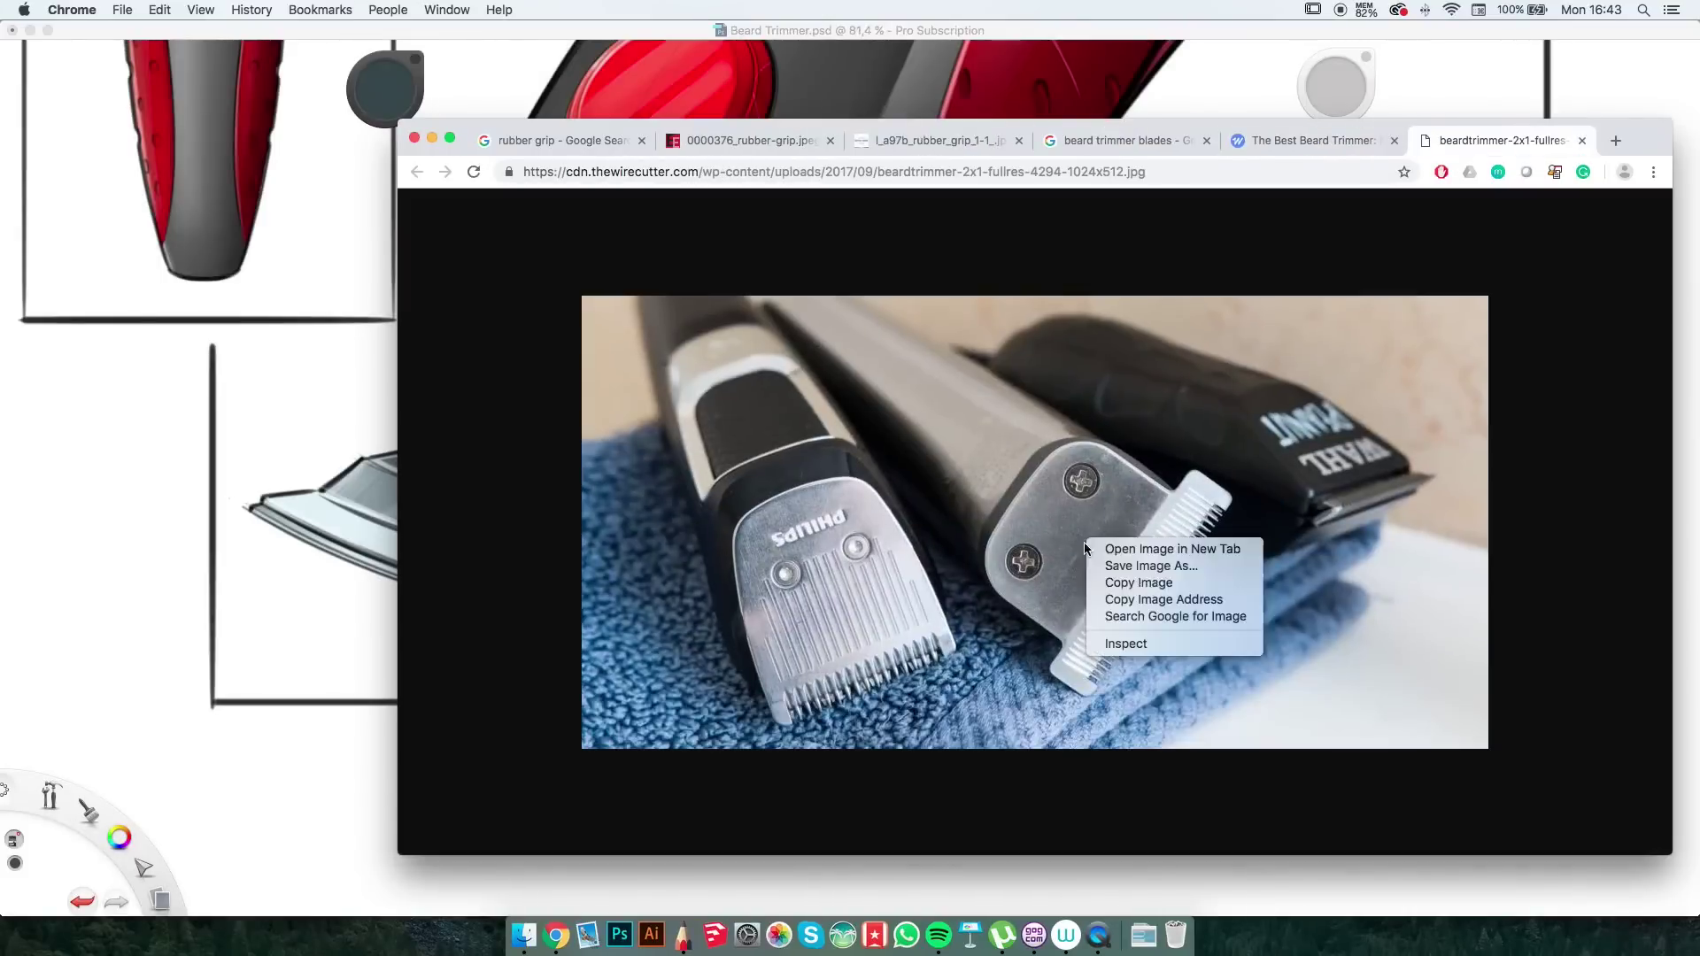
{"action": "left_click", "coordinate": [1138, 582]}
Paste the blade photo into SketchBook as a new layer and move it into place.
{"action": "key", "text": "super+Tab"}
{"action": "key", "text": "super+v"}
{"action": "left_click_drag", "start_coordinate": [848, 480], "coordinate": [1164, 420]}
Lasso the Philips blade from the photo, paste it as a new layer, and move it onto the trimmer.
{"action": "scroll", "coordinate": [886, 399], "scroll_direction": "up", "scroll_amount": 5}
{"action": "left_click", "coordinate": [768, 98]}
{"action": "left_click_drag", "start_coordinate": [1123, 567], "coordinate": [967, 192]}
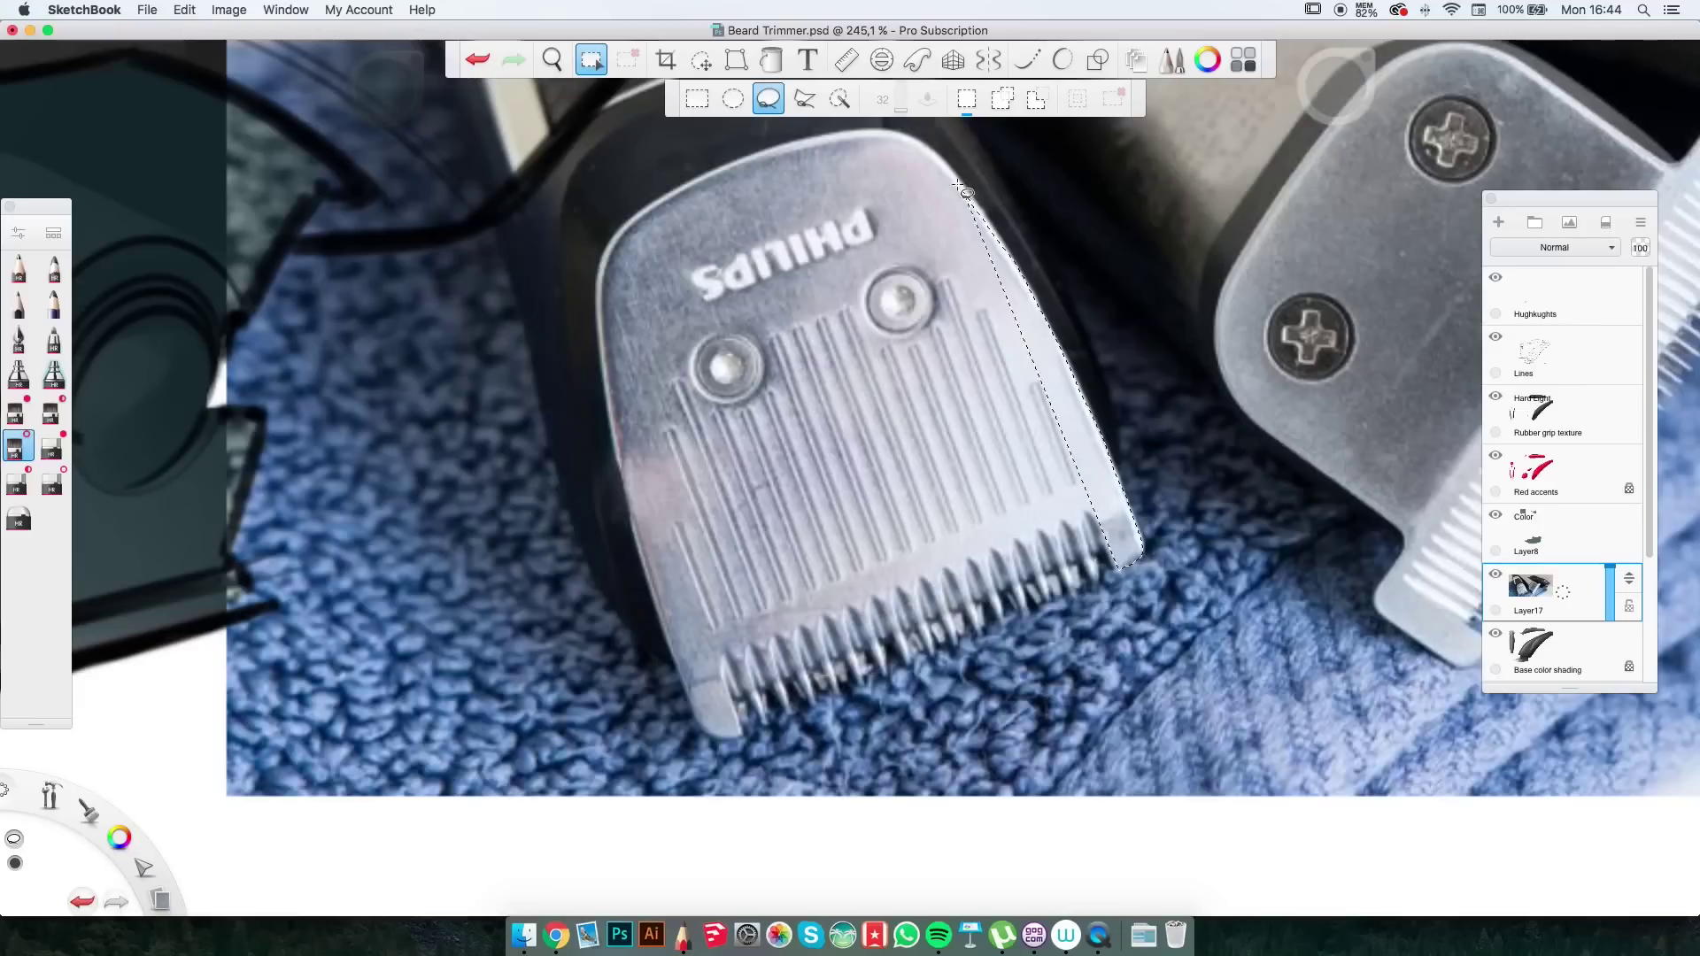
{"action": "left_click_drag", "start_coordinate": [751, 713], "coordinate": [899, 678]}
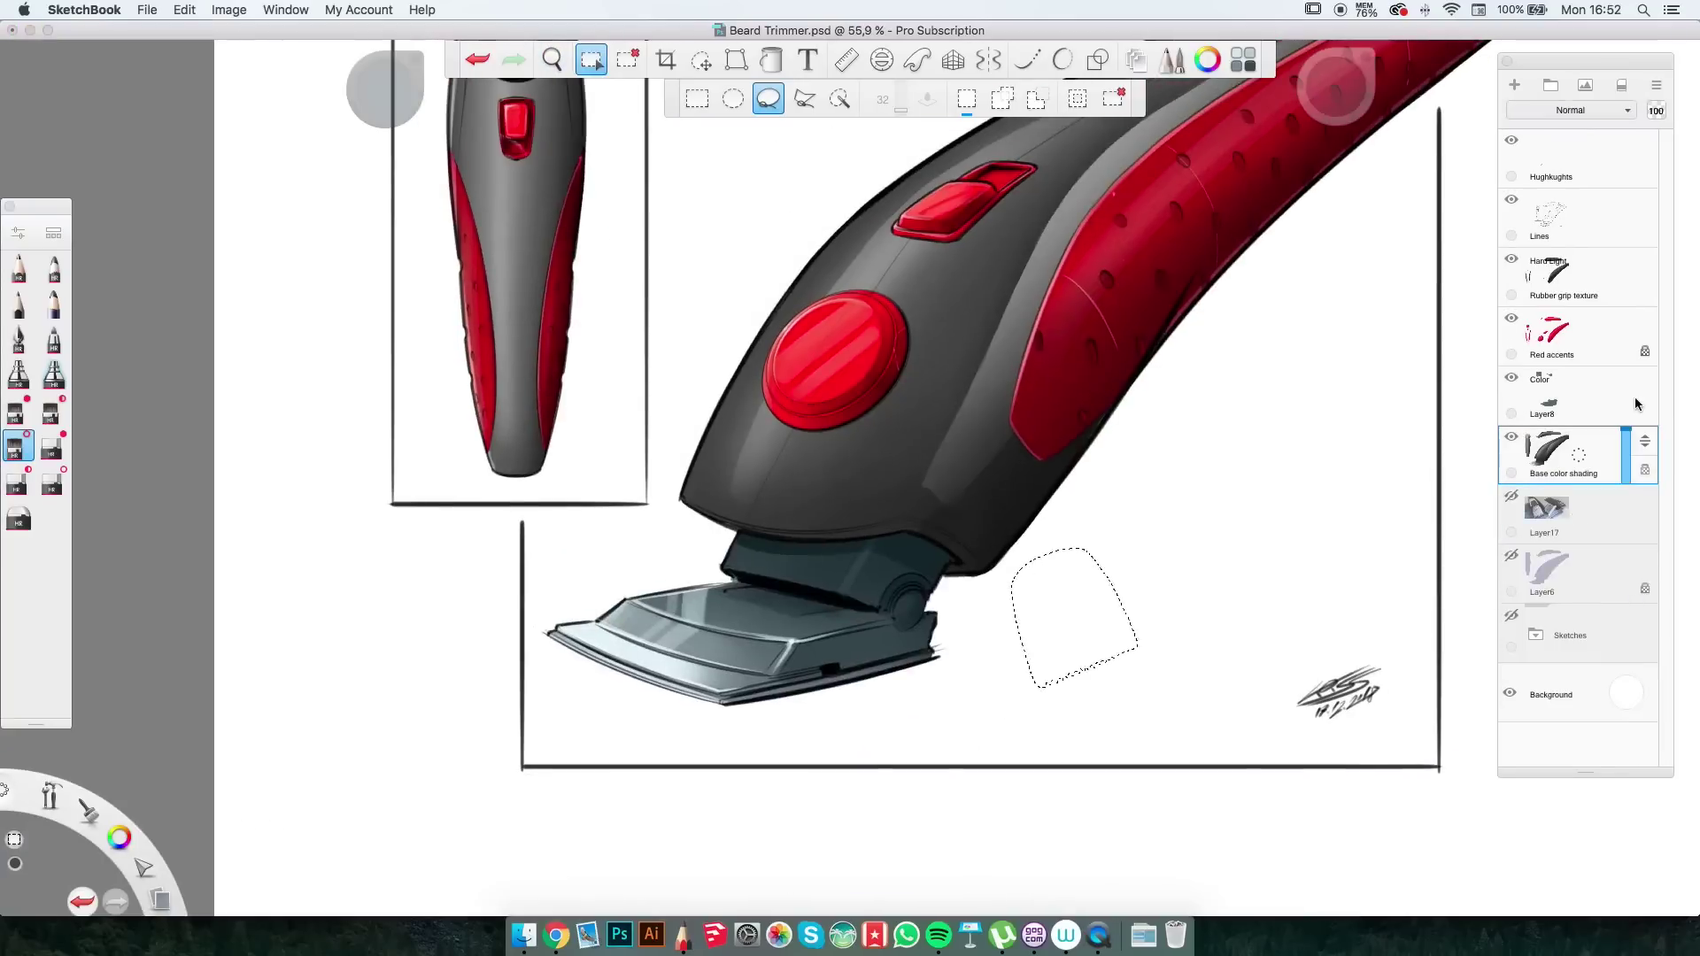
{"action": "key", "text": "super+v"}
{"action": "mouse_move", "coordinate": [1077, 589]}
{"action": "left_mouse_down"}
{"action": "mouse_move", "coordinate": [878, 576]}
{"action": "mouse_move", "coordinate": [1160, 585]}
{"action": "left_mouse_up"}
{"action": "left_click_drag", "start_coordinate": [1355, 672], "coordinate": [1404, 702]}
Distort the blade cut-out in perspective so it lies flat on the trimmer's blade head.
{"action": "scroll", "coordinate": [1407, 704], "scroll_direction": "up", "scroll_amount": 5}
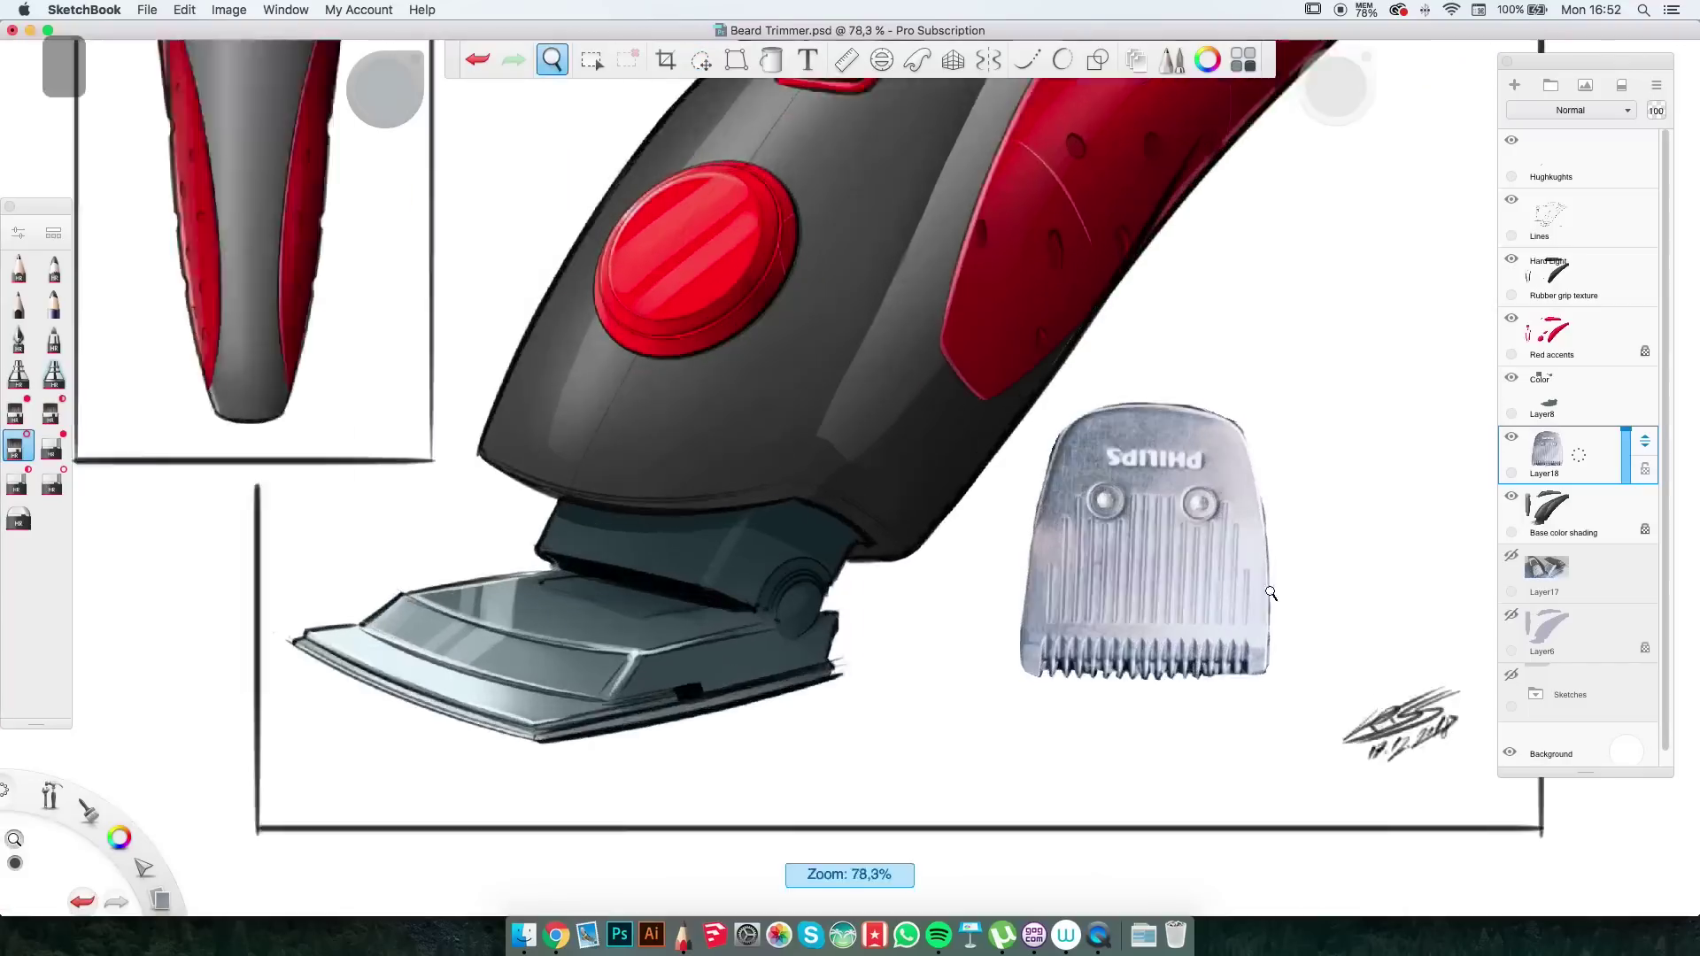
{"action": "left_click", "coordinate": [736, 60]}
{"action": "left_click_drag", "start_coordinate": [867, 349], "coordinate": [847, 334]}
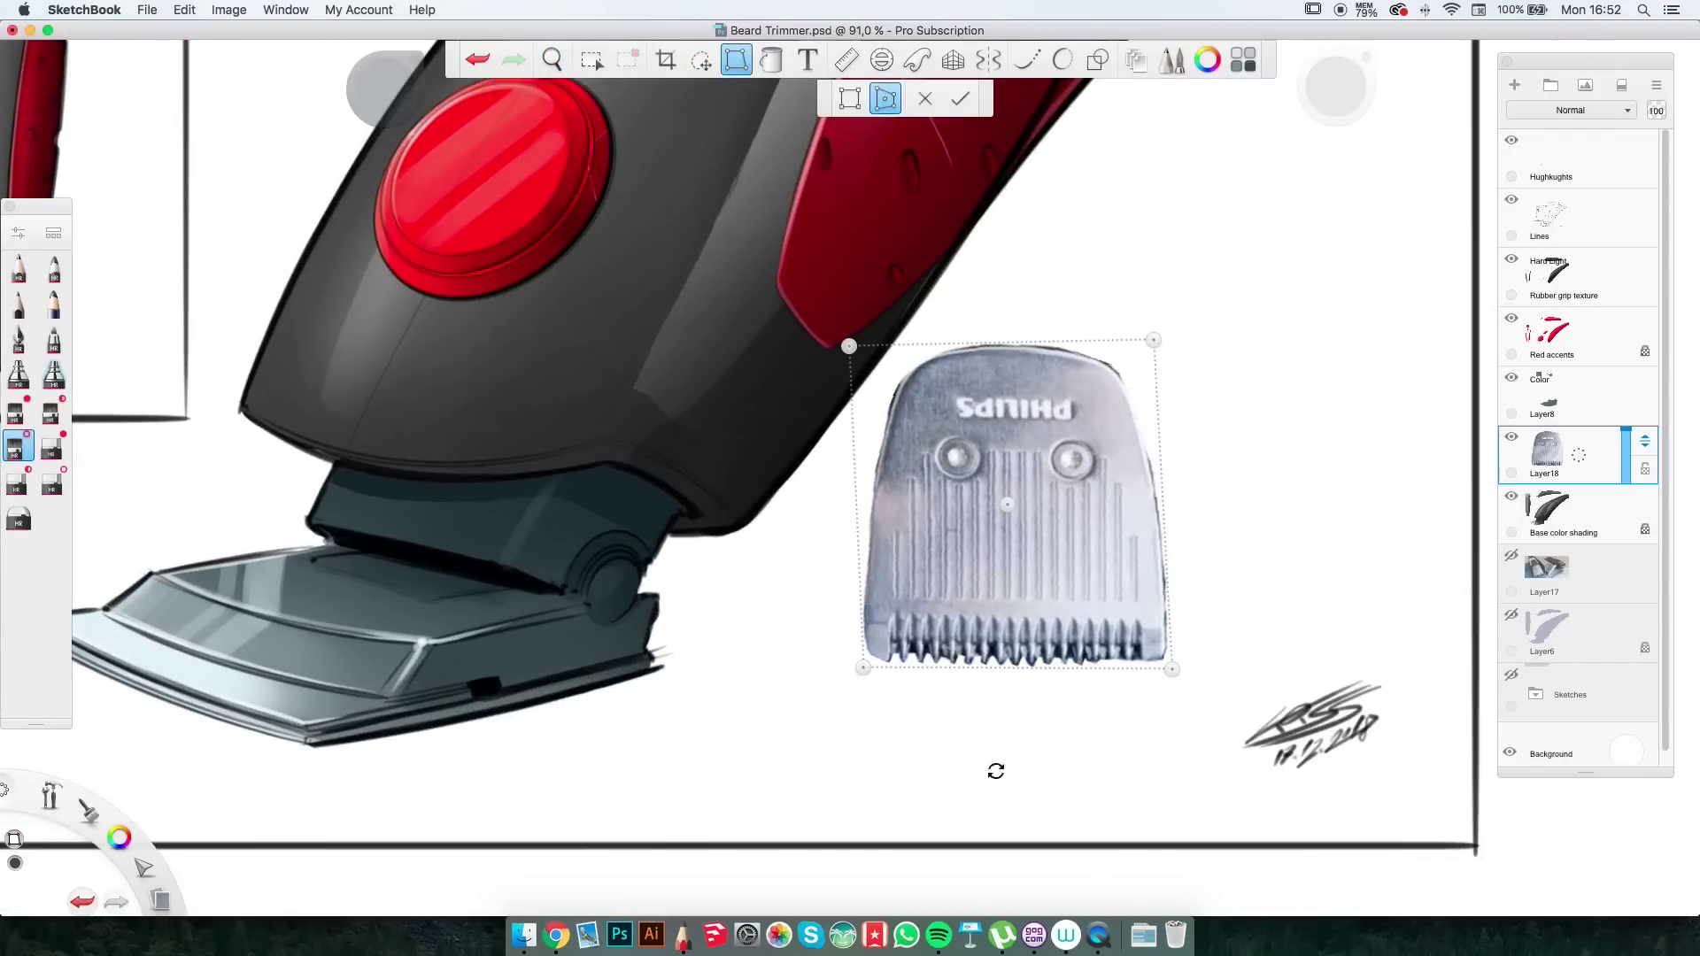
{"action": "key", "text": "Return"}
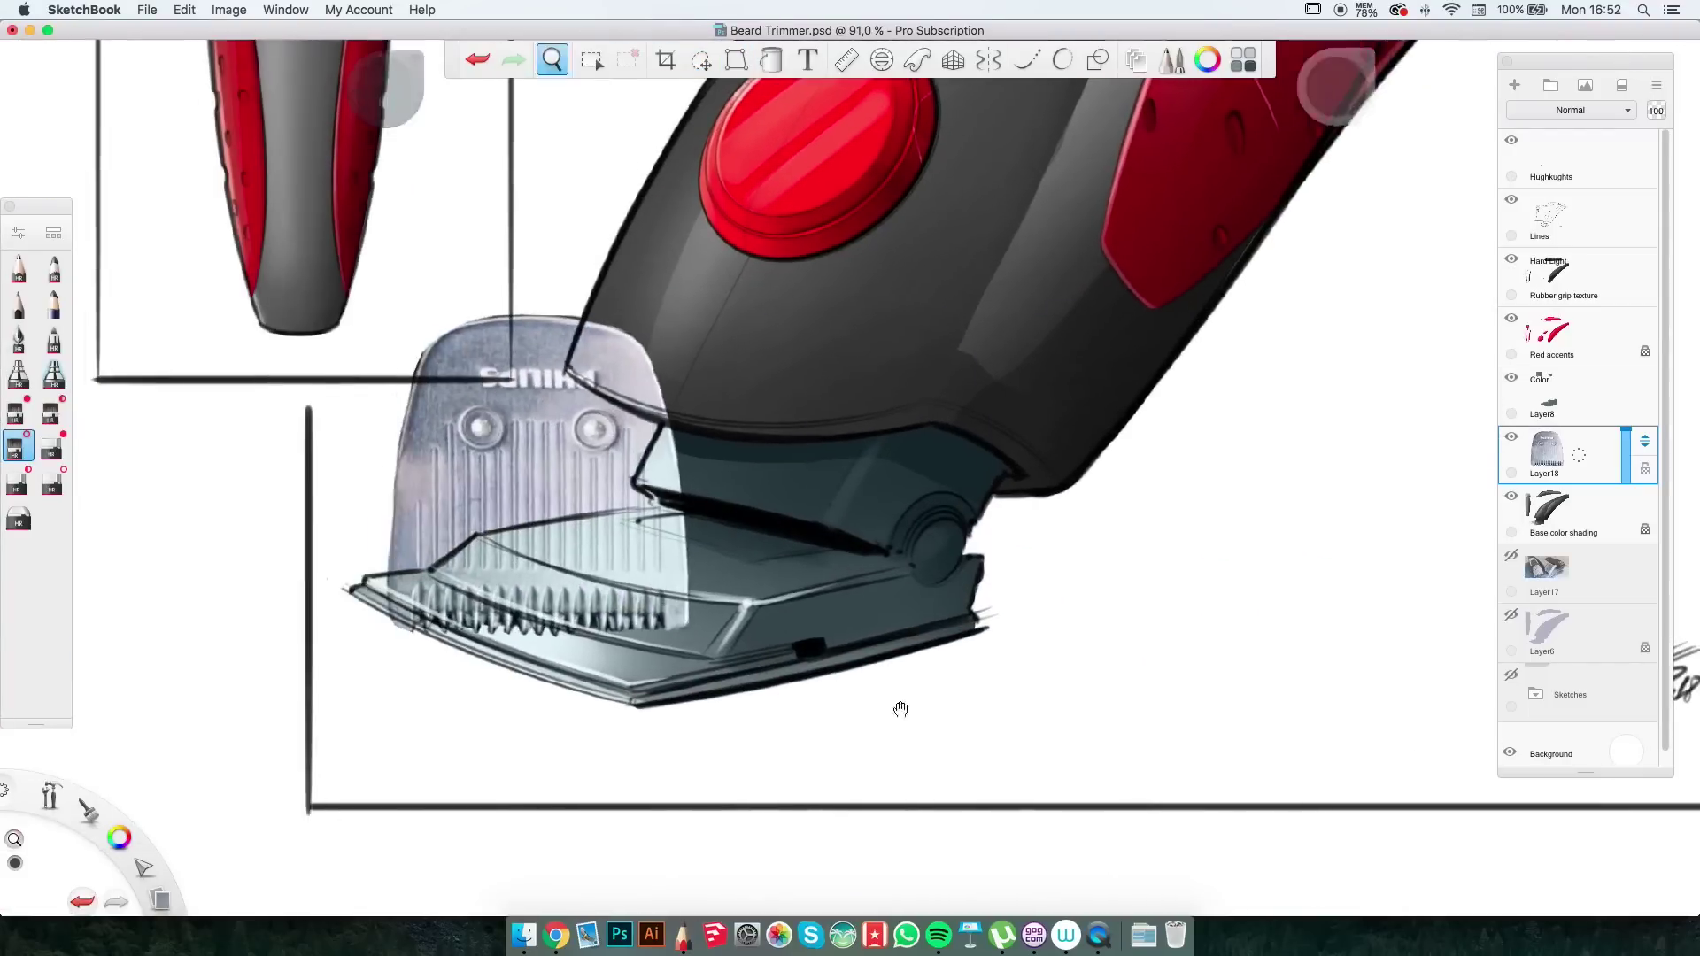
{"action": "left_click", "coordinate": [735, 59]}
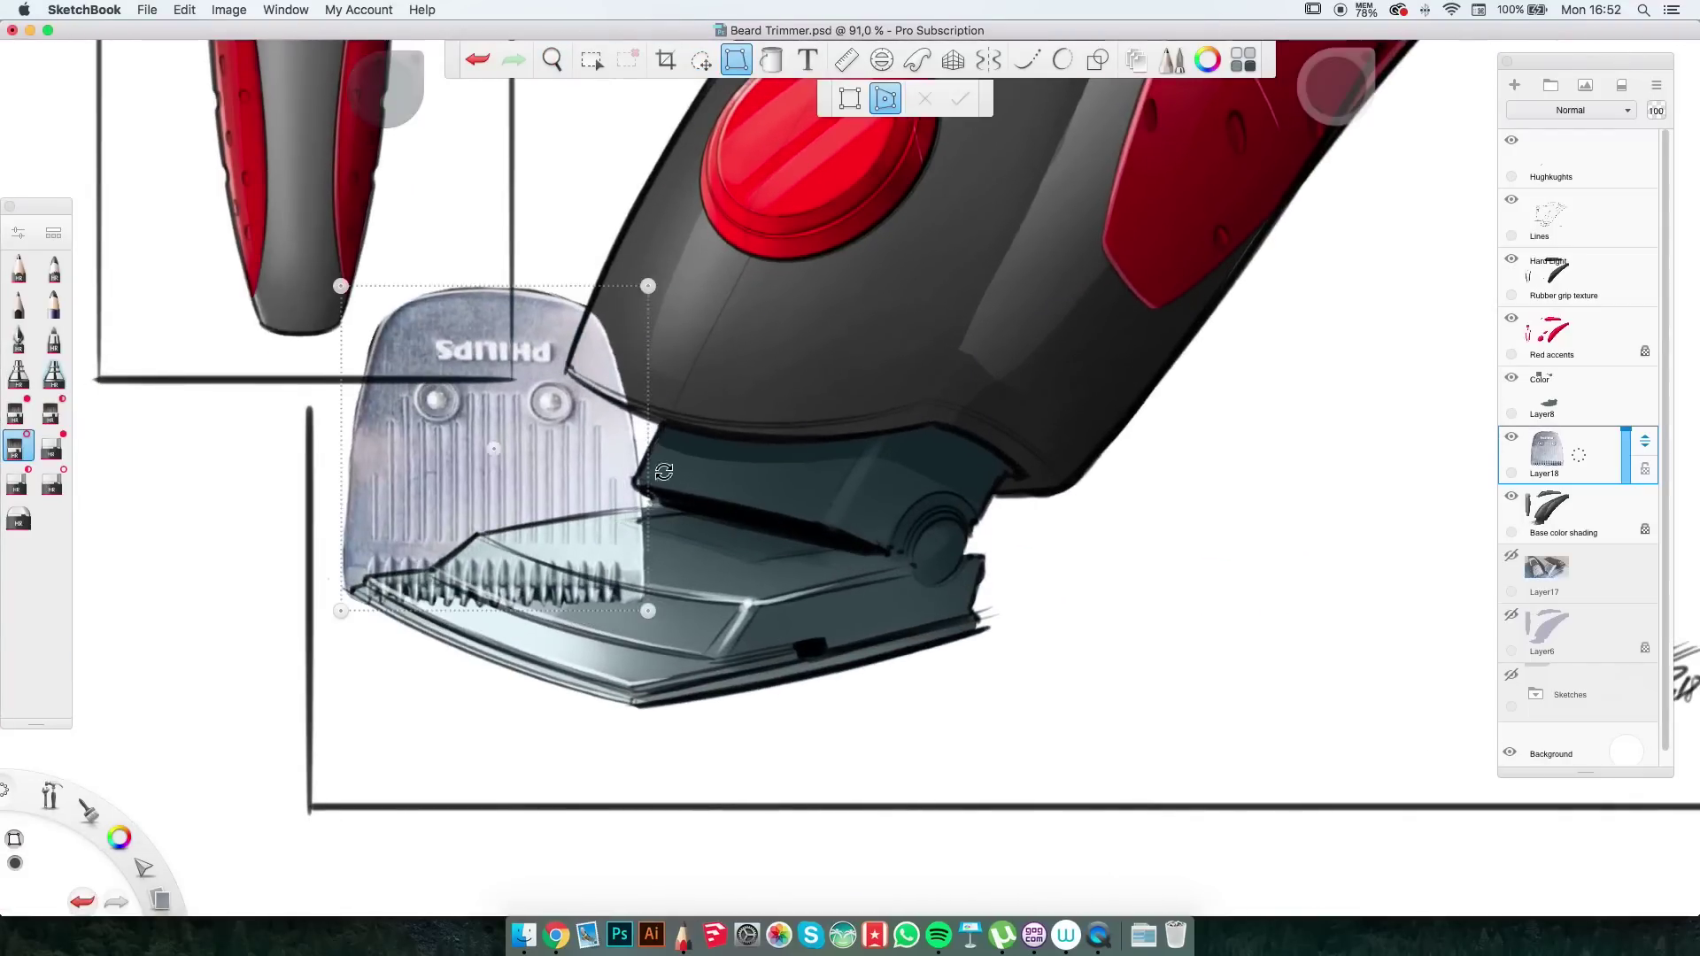
{"action": "left_click_drag", "start_coordinate": [394, 317], "coordinate": [325, 584]}
{"action": "left_click_drag", "start_coordinate": [695, 446], "coordinate": [634, 476]}
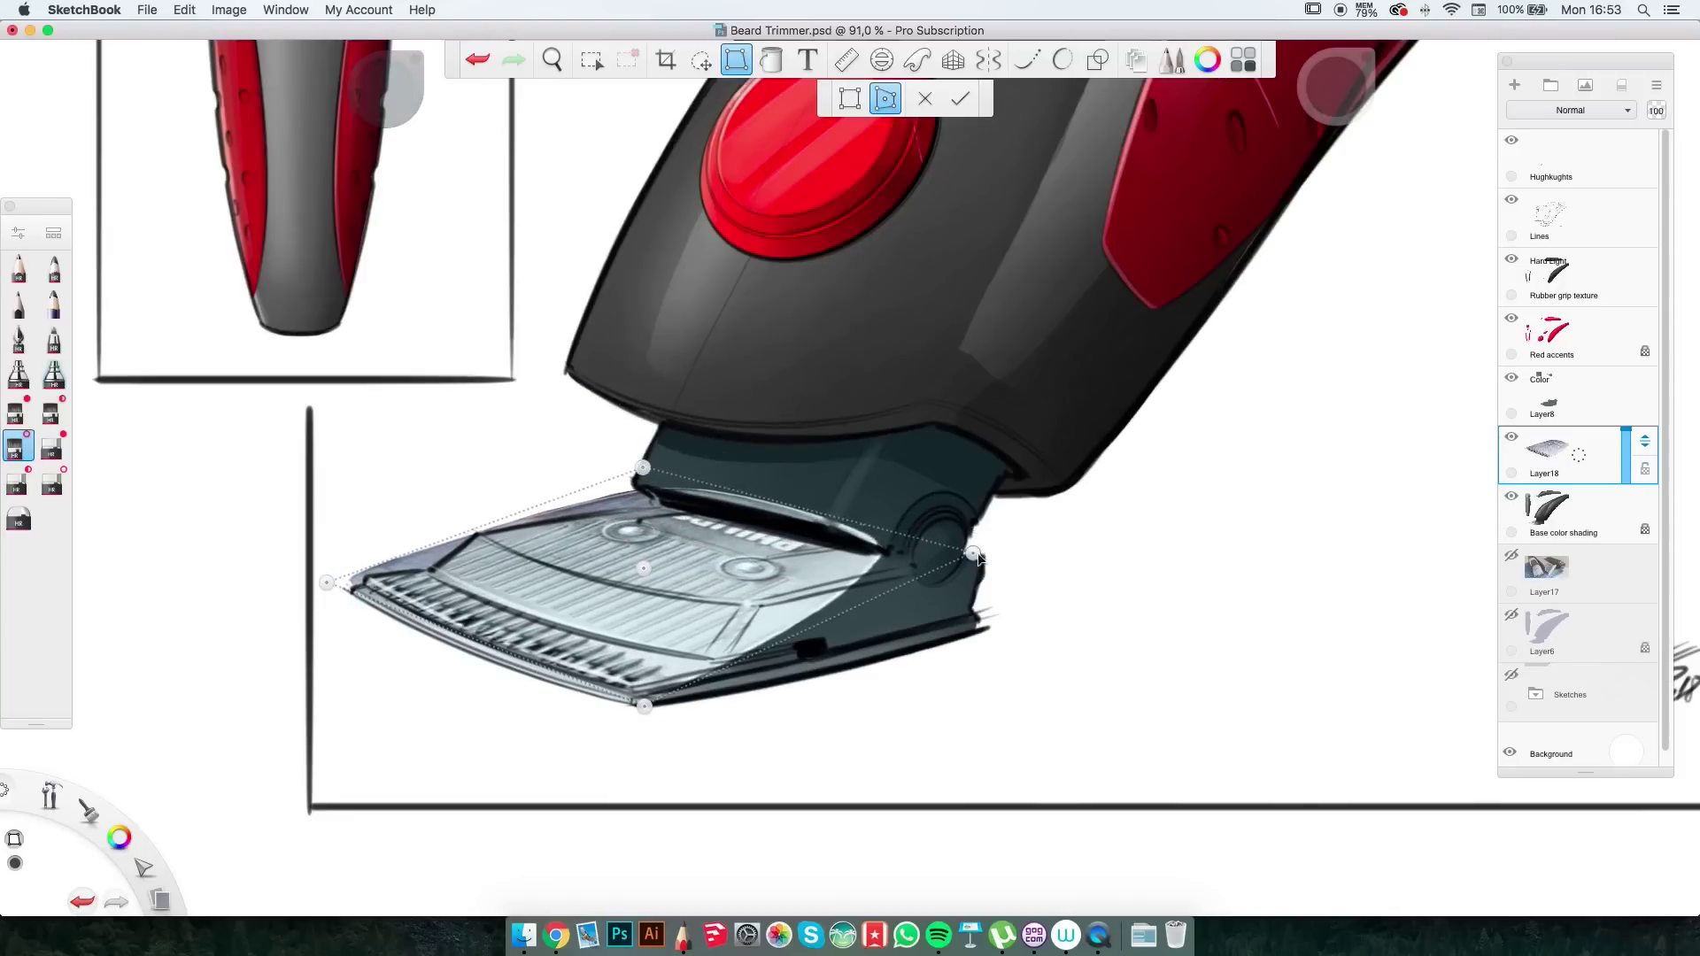
{"action": "left_click_drag", "start_coordinate": [998, 541], "coordinate": [1030, 542]}
{"action": "key", "text": "Return"}
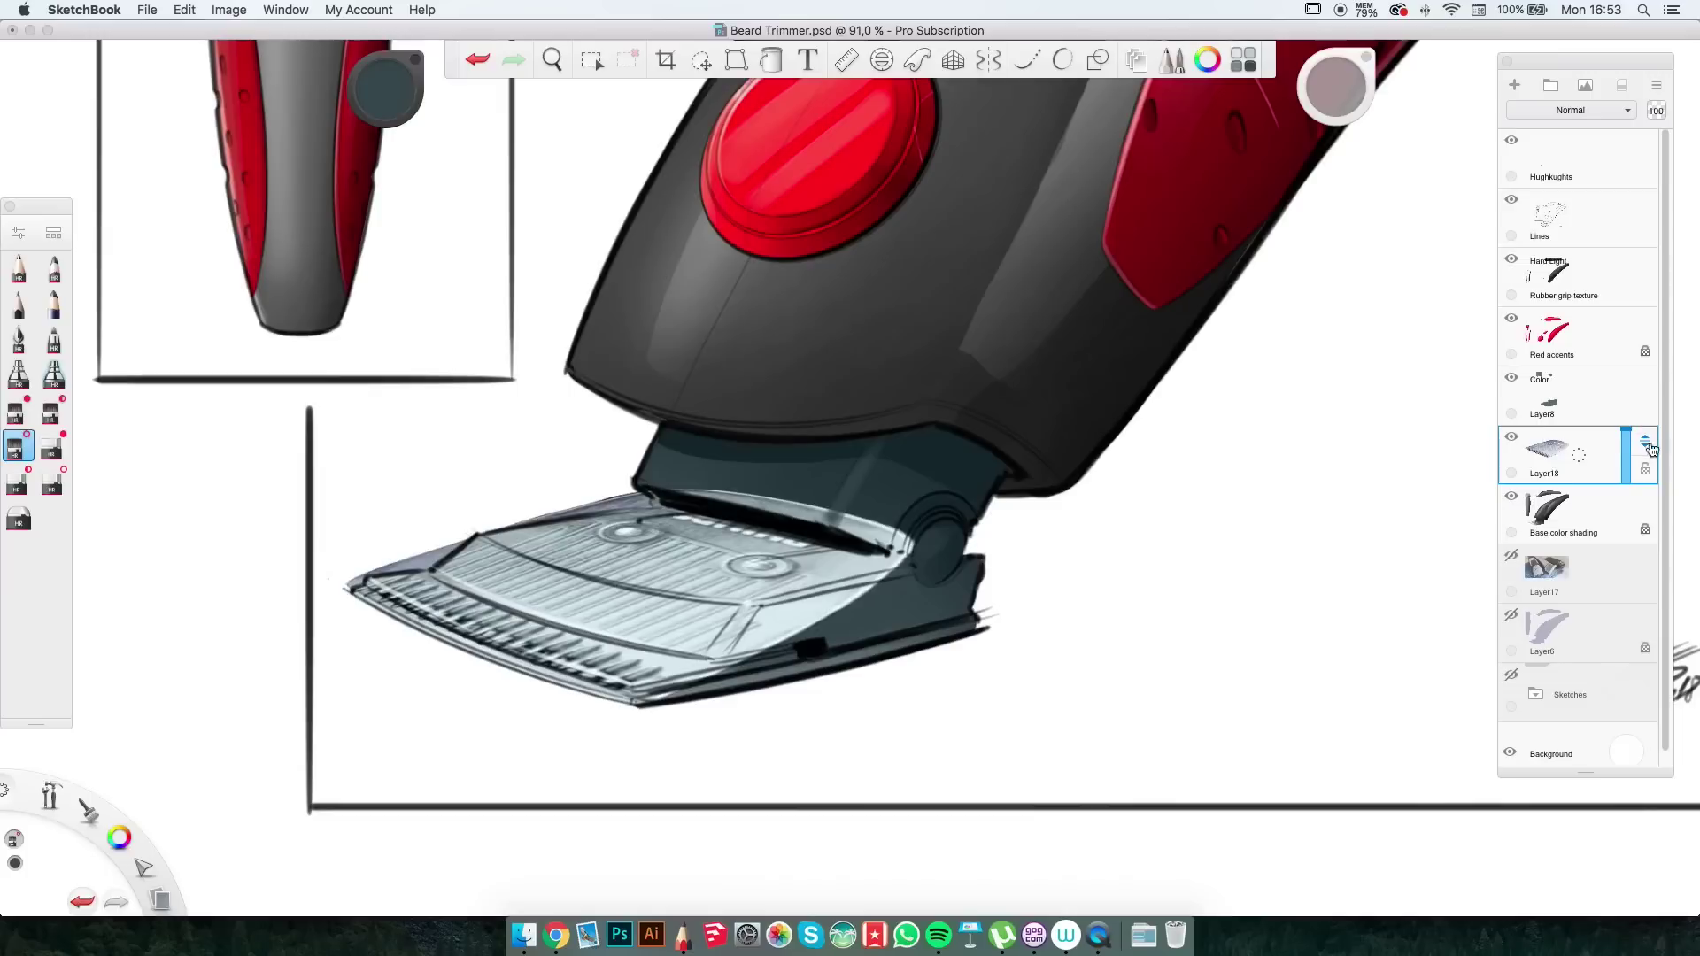
Blend the blade layer in Overlay, place it just below Hughkughts, and darken the blade's middle.
{"action": "left_click", "coordinate": [1569, 109]}
{"action": "left_click", "coordinate": [1565, 352]}
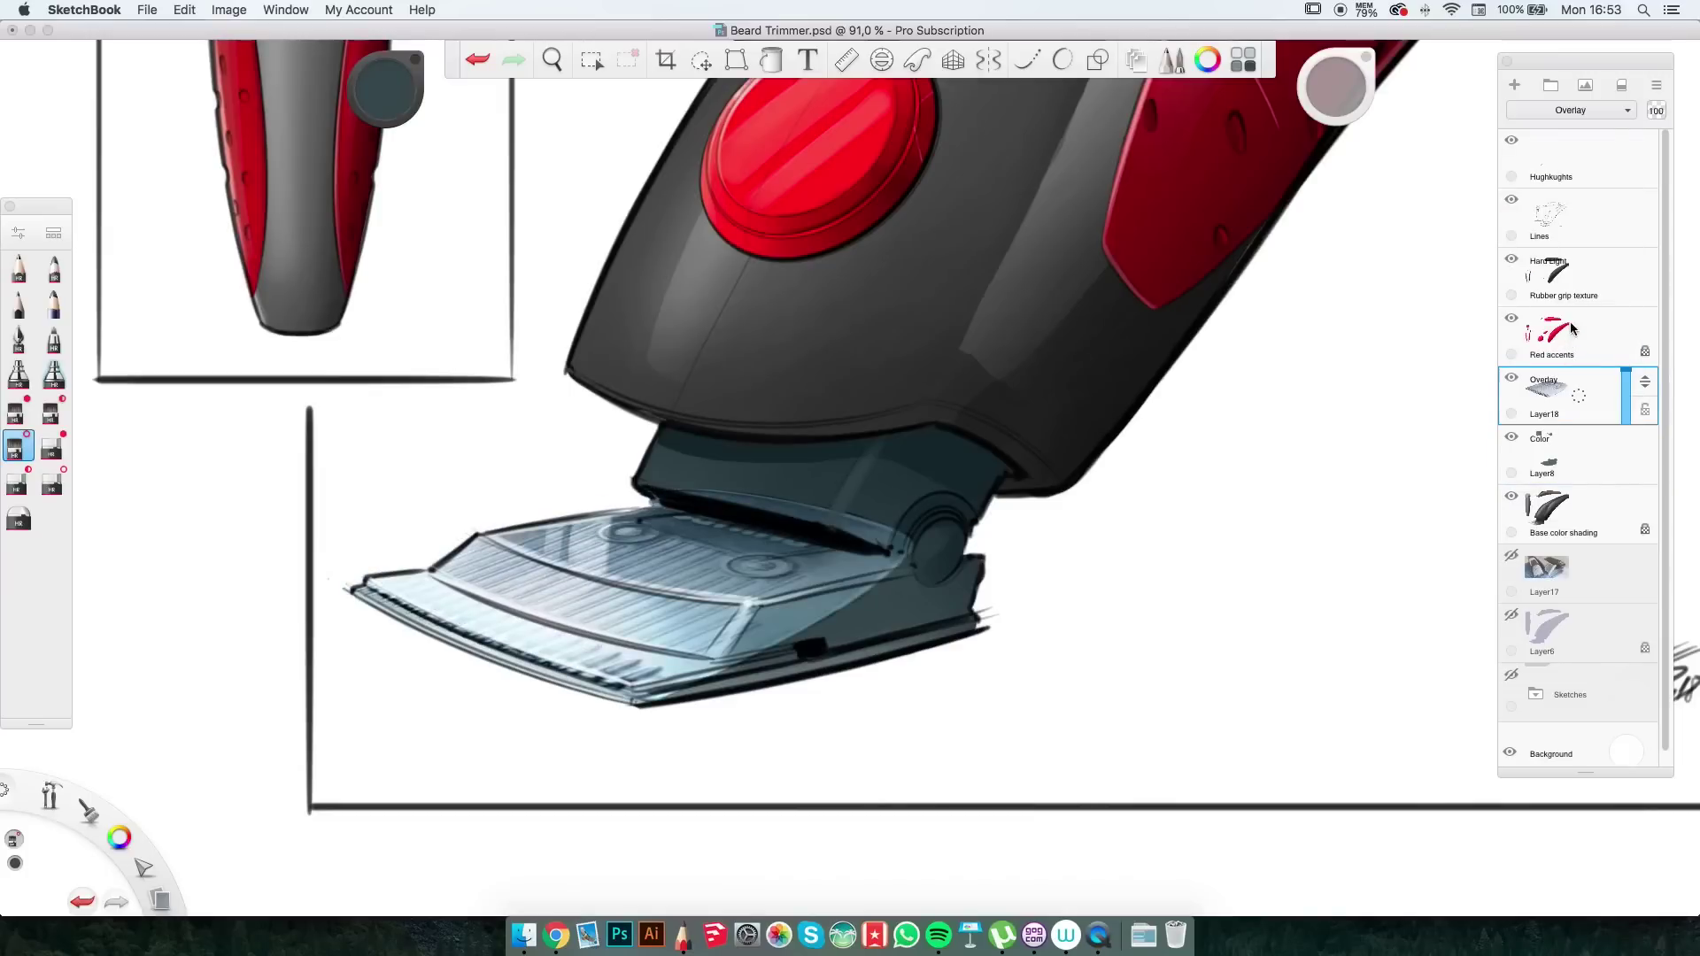
{"action": "left_click", "coordinate": [1570, 110]}
{"action": "left_click", "coordinate": [1556, 367]}
{"action": "left_click", "coordinate": [1570, 110]}
{"action": "left_click", "coordinate": [1555, 383]}
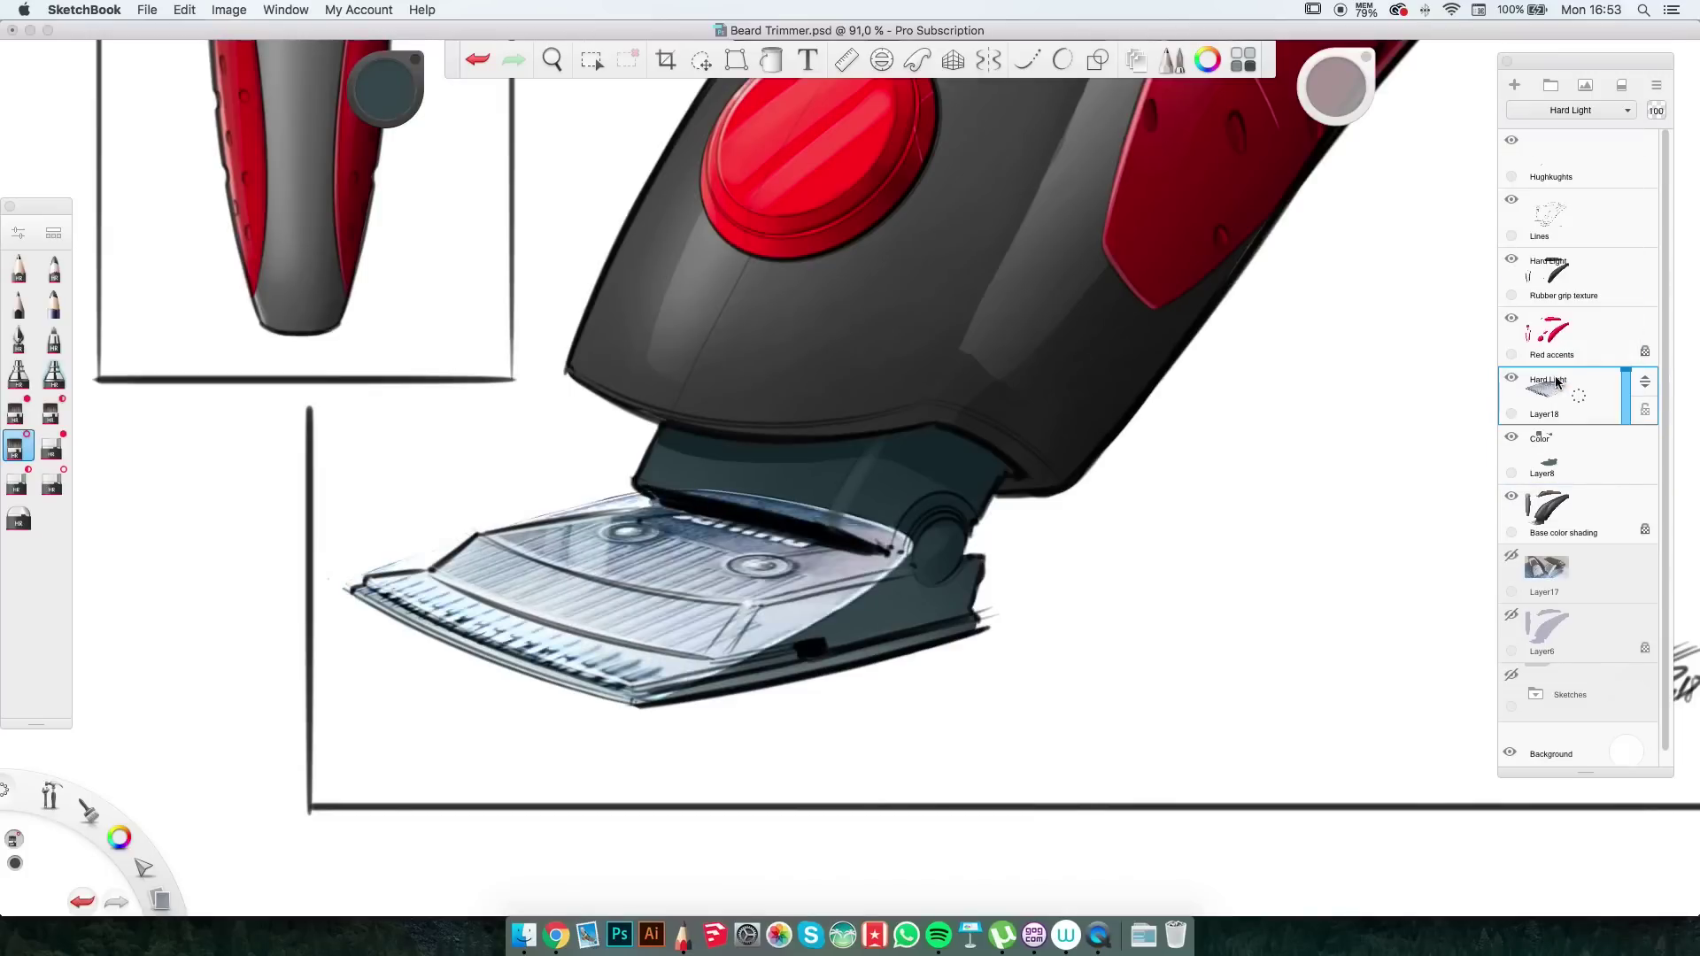
{"action": "left_click", "coordinate": [1570, 110]}
{"action": "left_click", "coordinate": [1555, 353]}
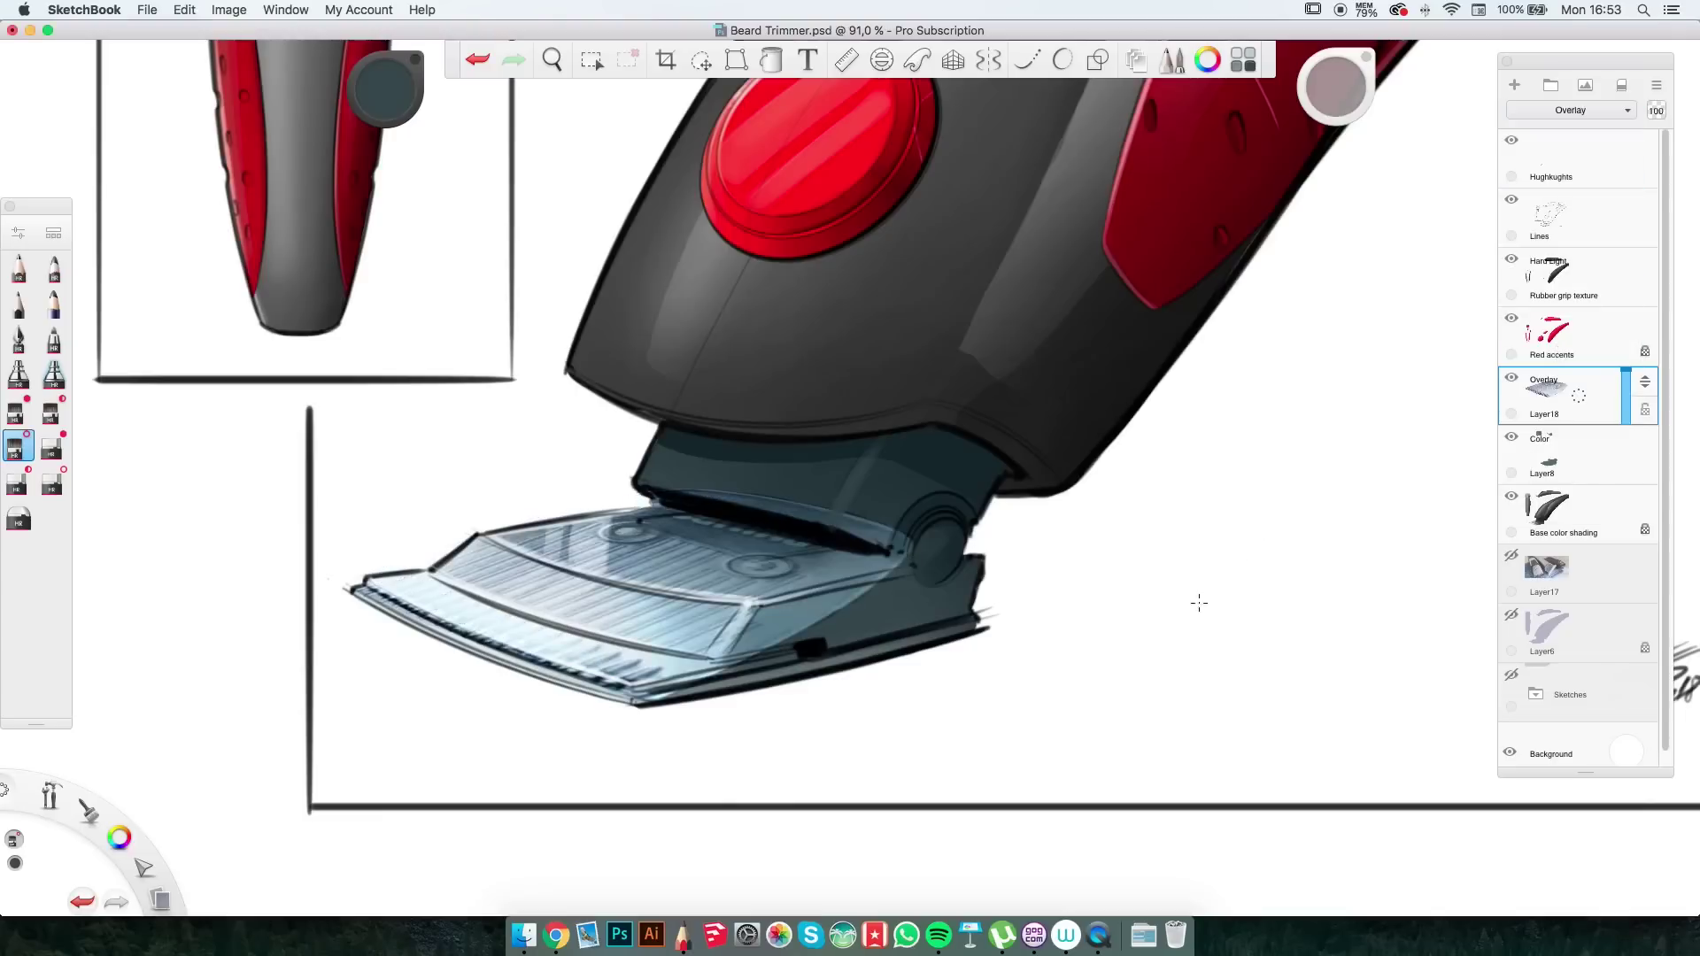
{"action": "left_click_drag", "start_coordinate": [1544, 212], "coordinate": [1593, 191]}
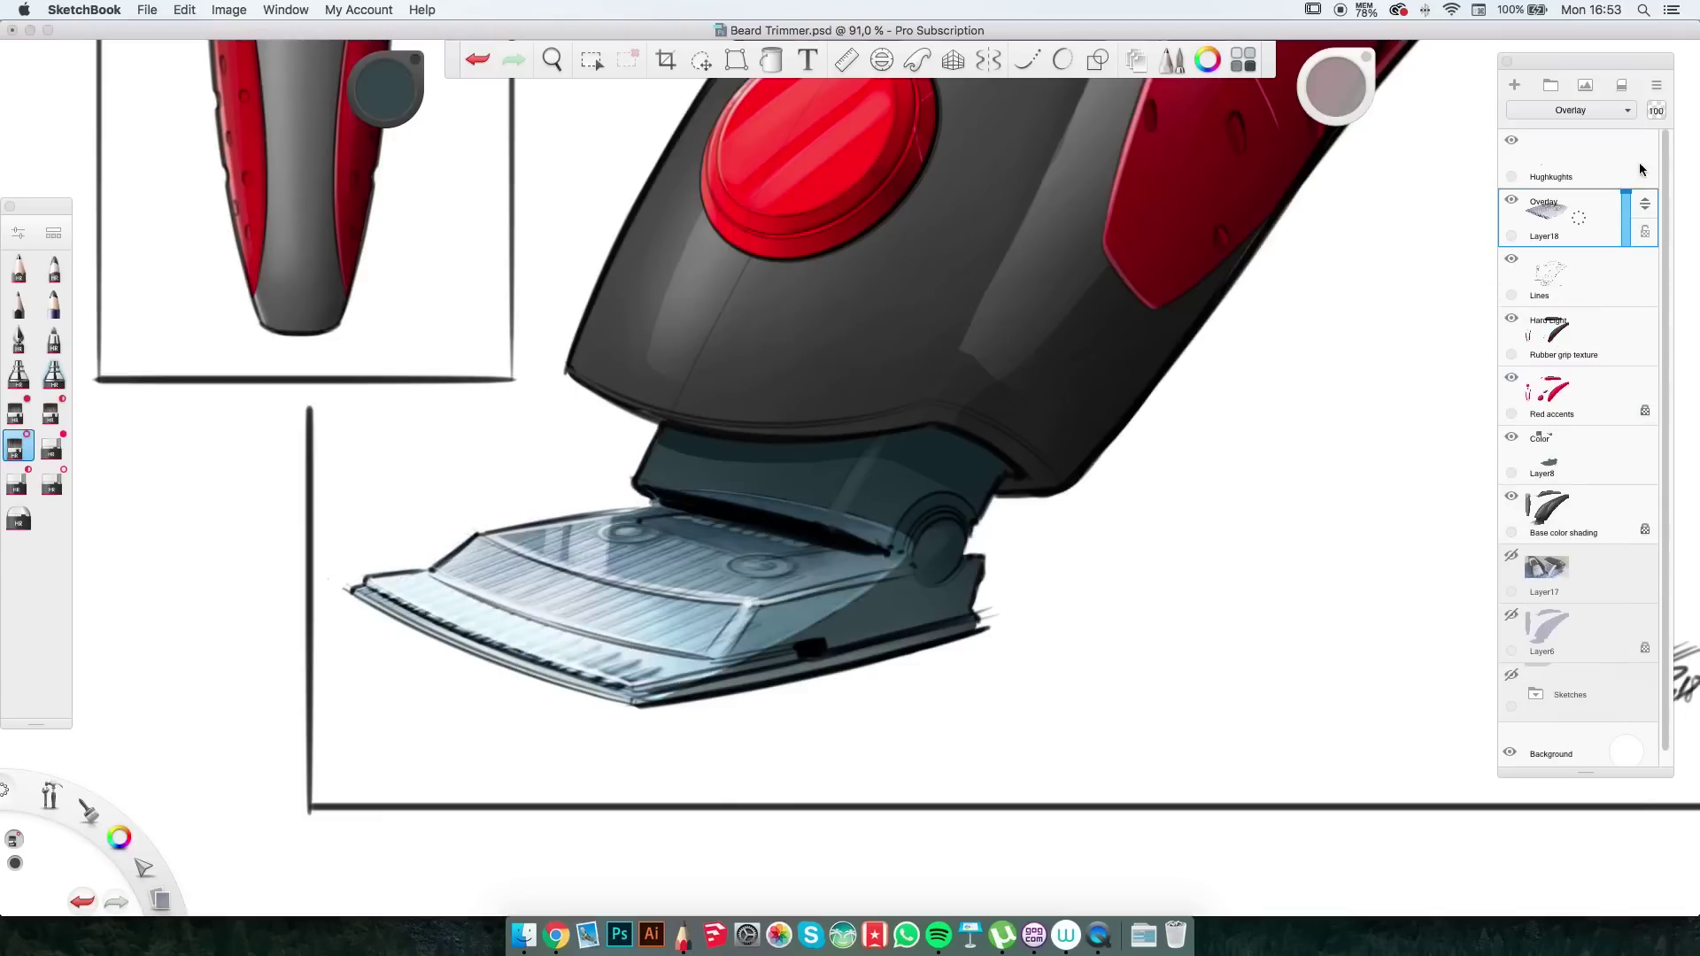
{"action": "left_click_drag", "start_coordinate": [807, 623], "coordinate": [643, 610]}
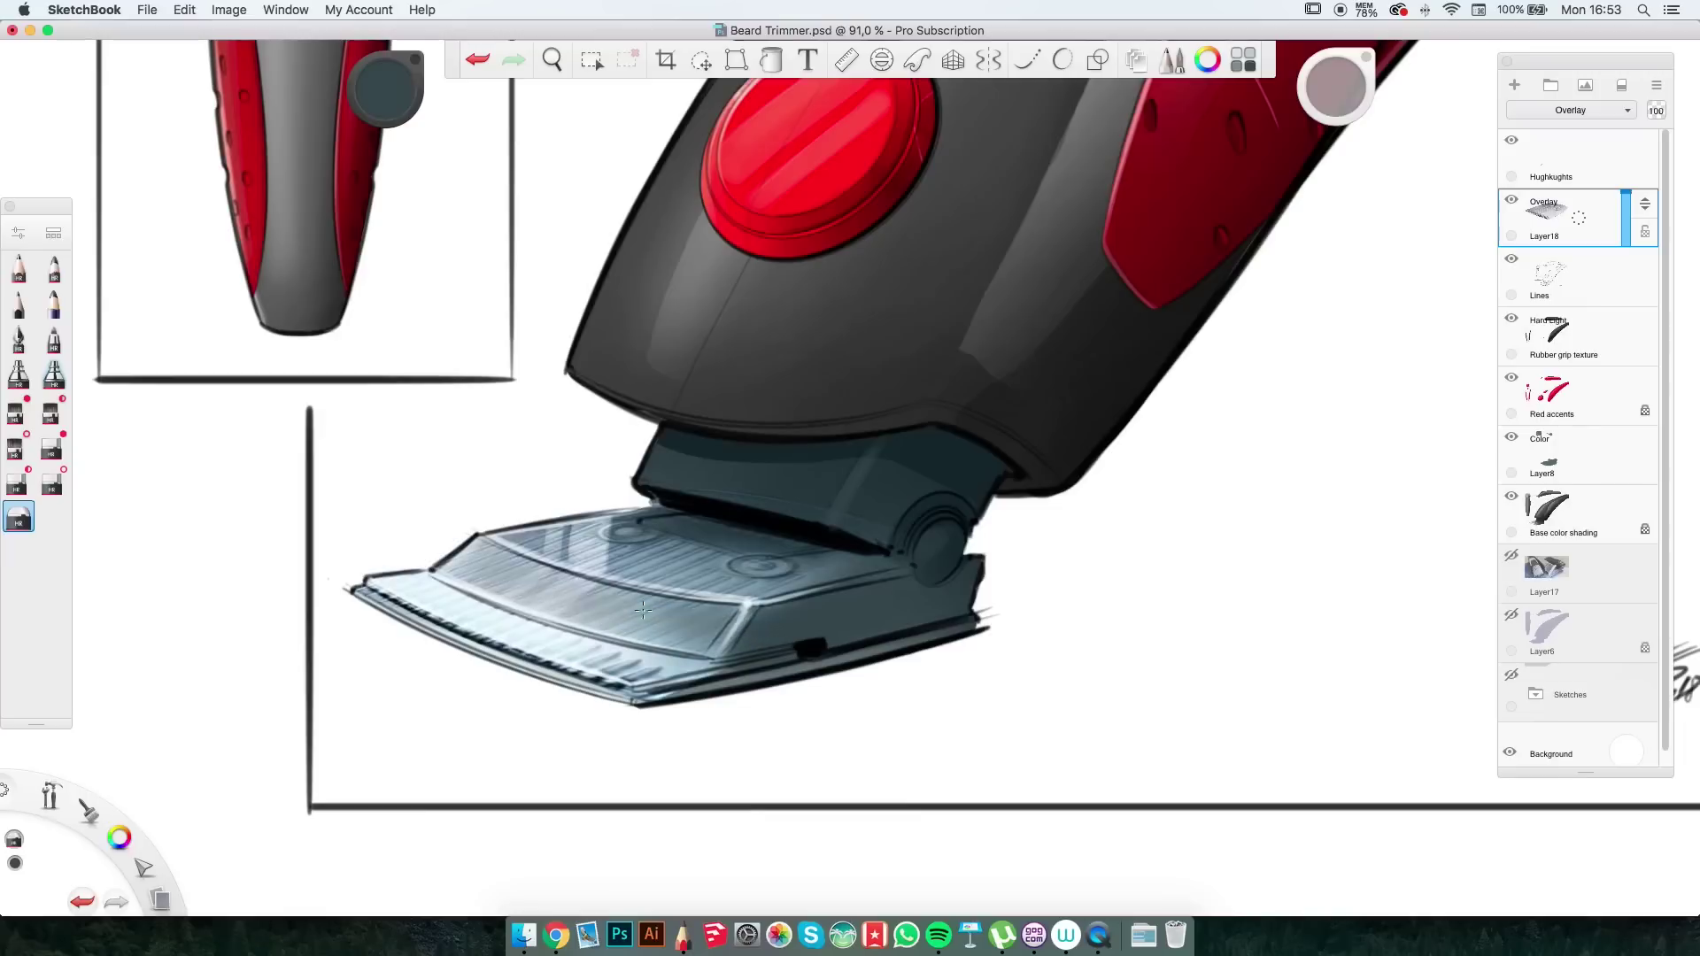
Paste another Philips blade photo, rotate it upright and fit it onto the front-view trimmer head.
{"action": "scroll", "coordinate": [810, 755], "scroll_direction": "down", "scroll_amount": 5}
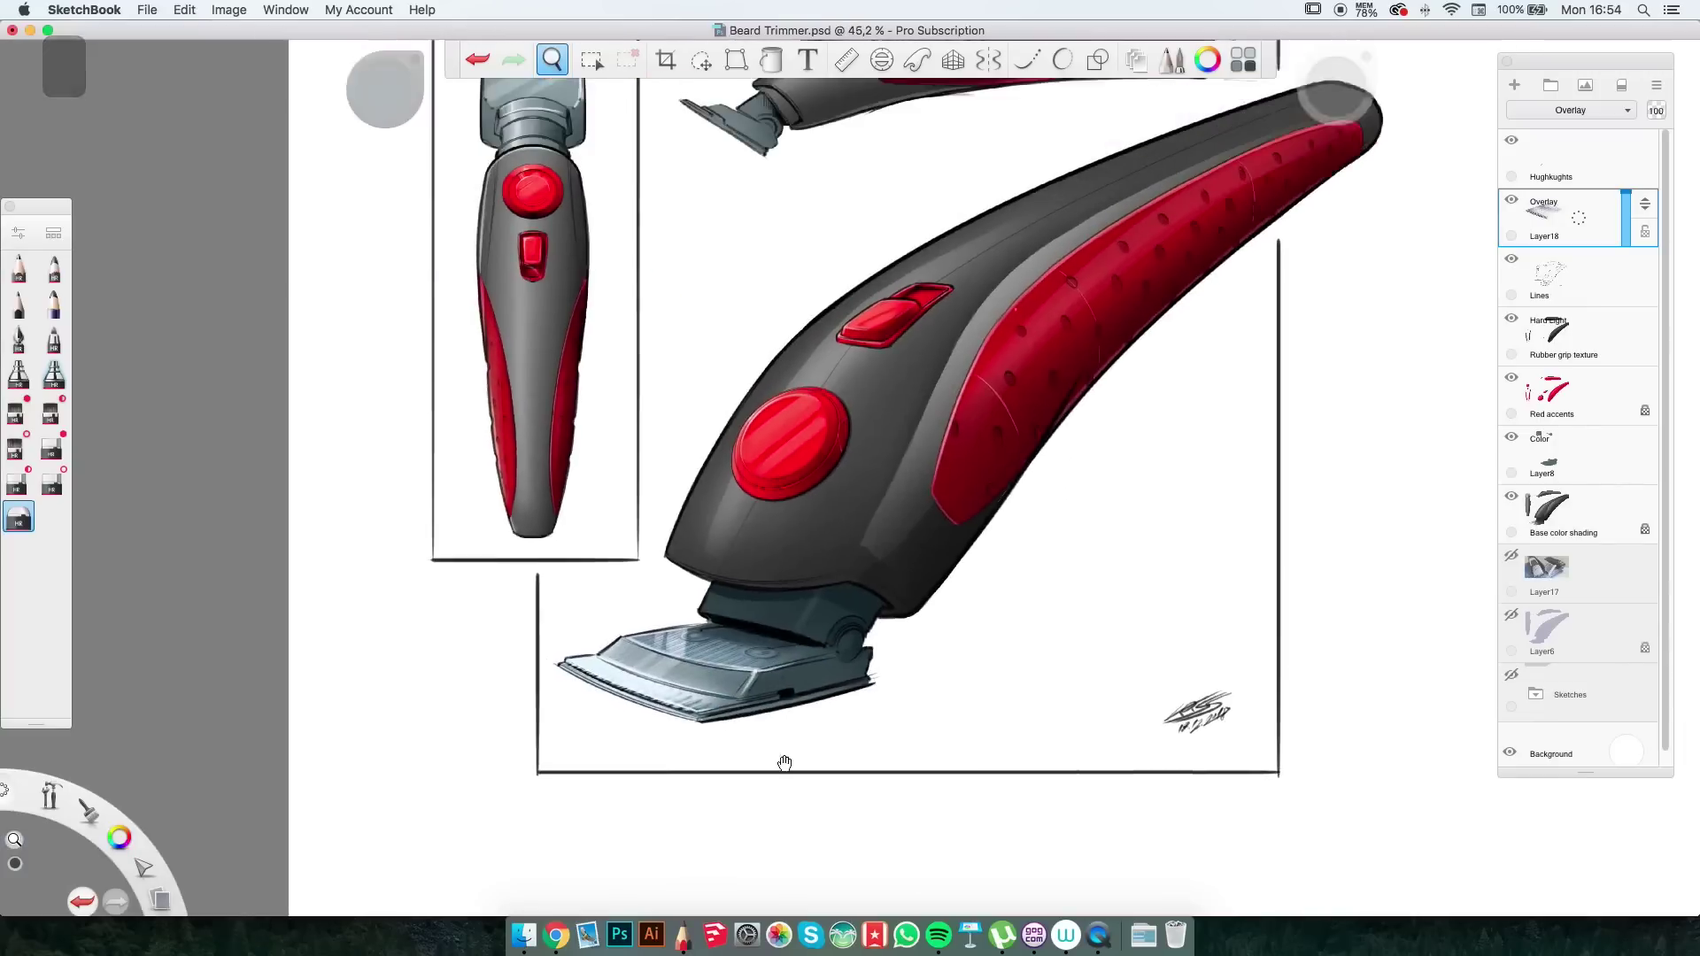
{"action": "scroll", "coordinate": [1193, 508], "scroll_direction": "up", "scroll_amount": 5}
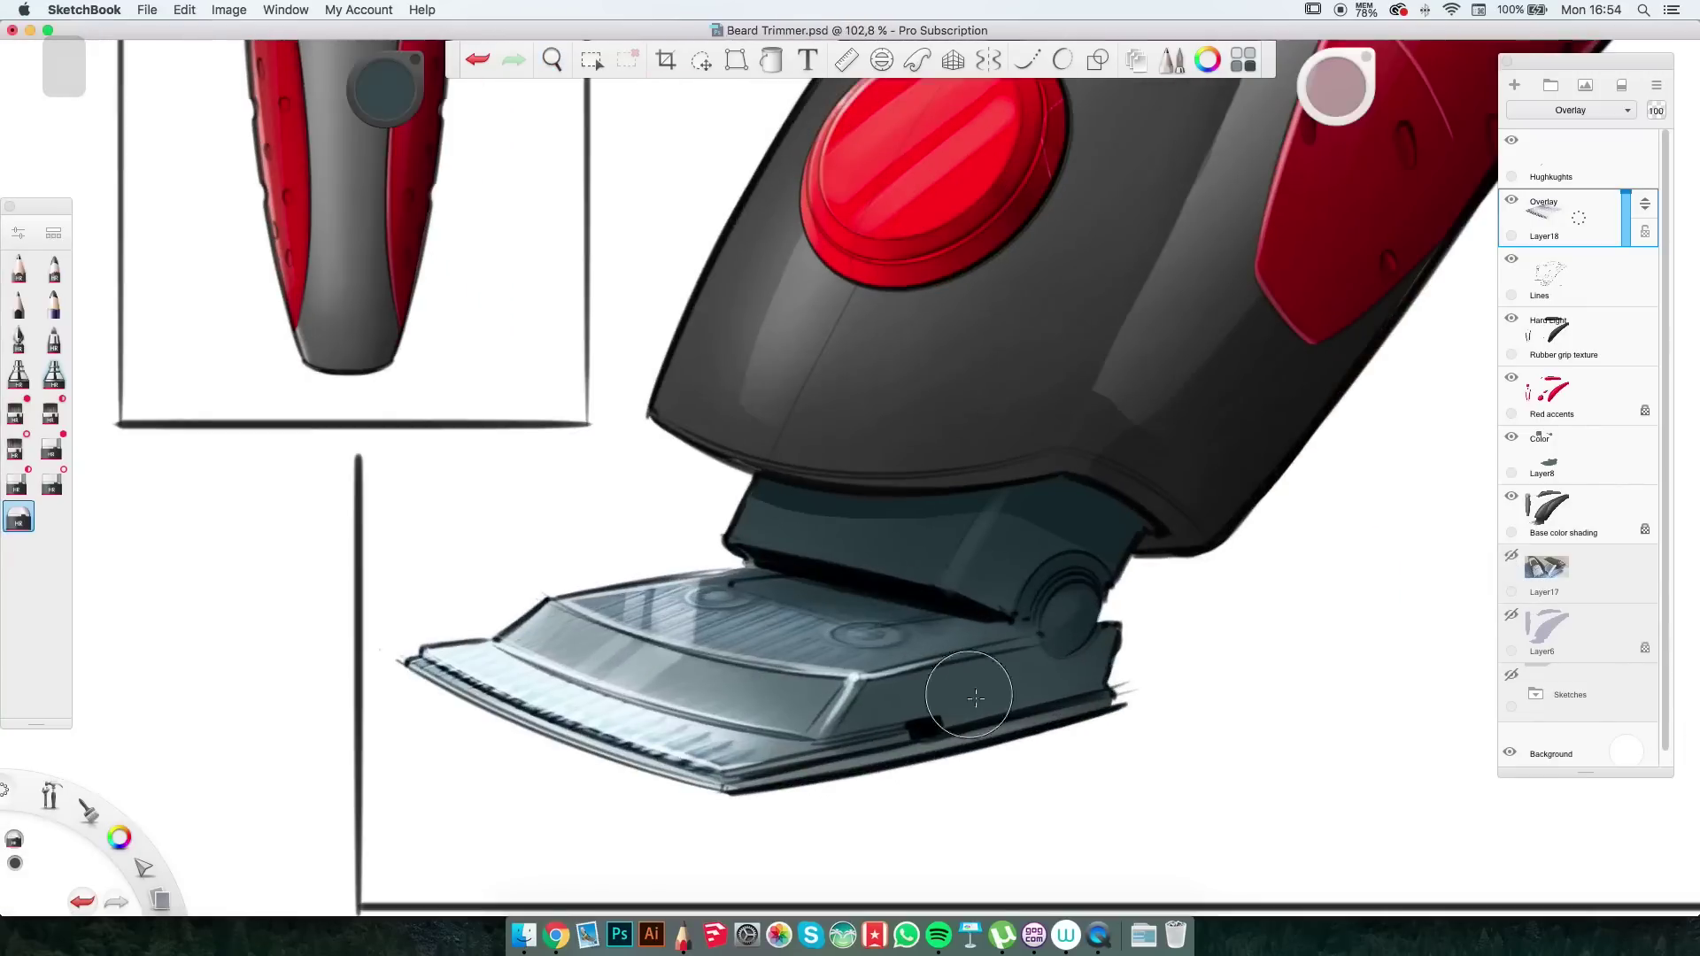
{"action": "scroll", "coordinate": [1194, 508], "scroll_direction": "down", "scroll_amount": 4}
{"action": "key", "text": "super+v"}
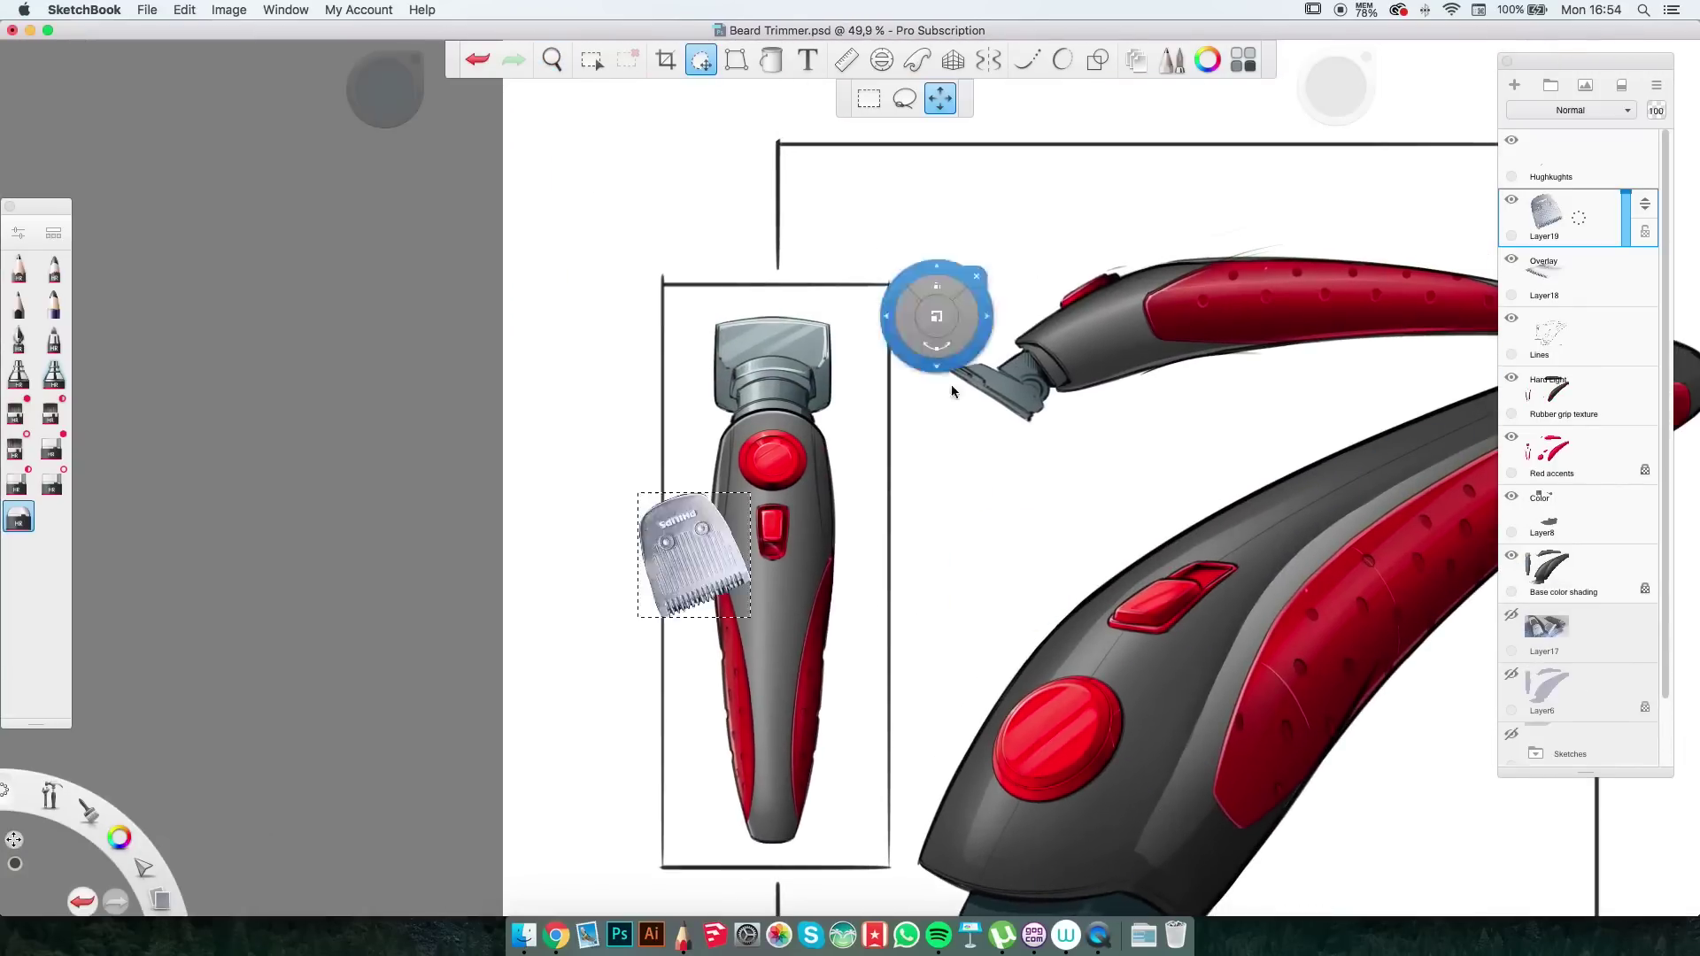
{"action": "scroll", "coordinate": [796, 321], "scroll_direction": "up", "scroll_amount": 5}
{"action": "left_click_drag", "start_coordinate": [1066, 561], "coordinate": [1176, 504]}
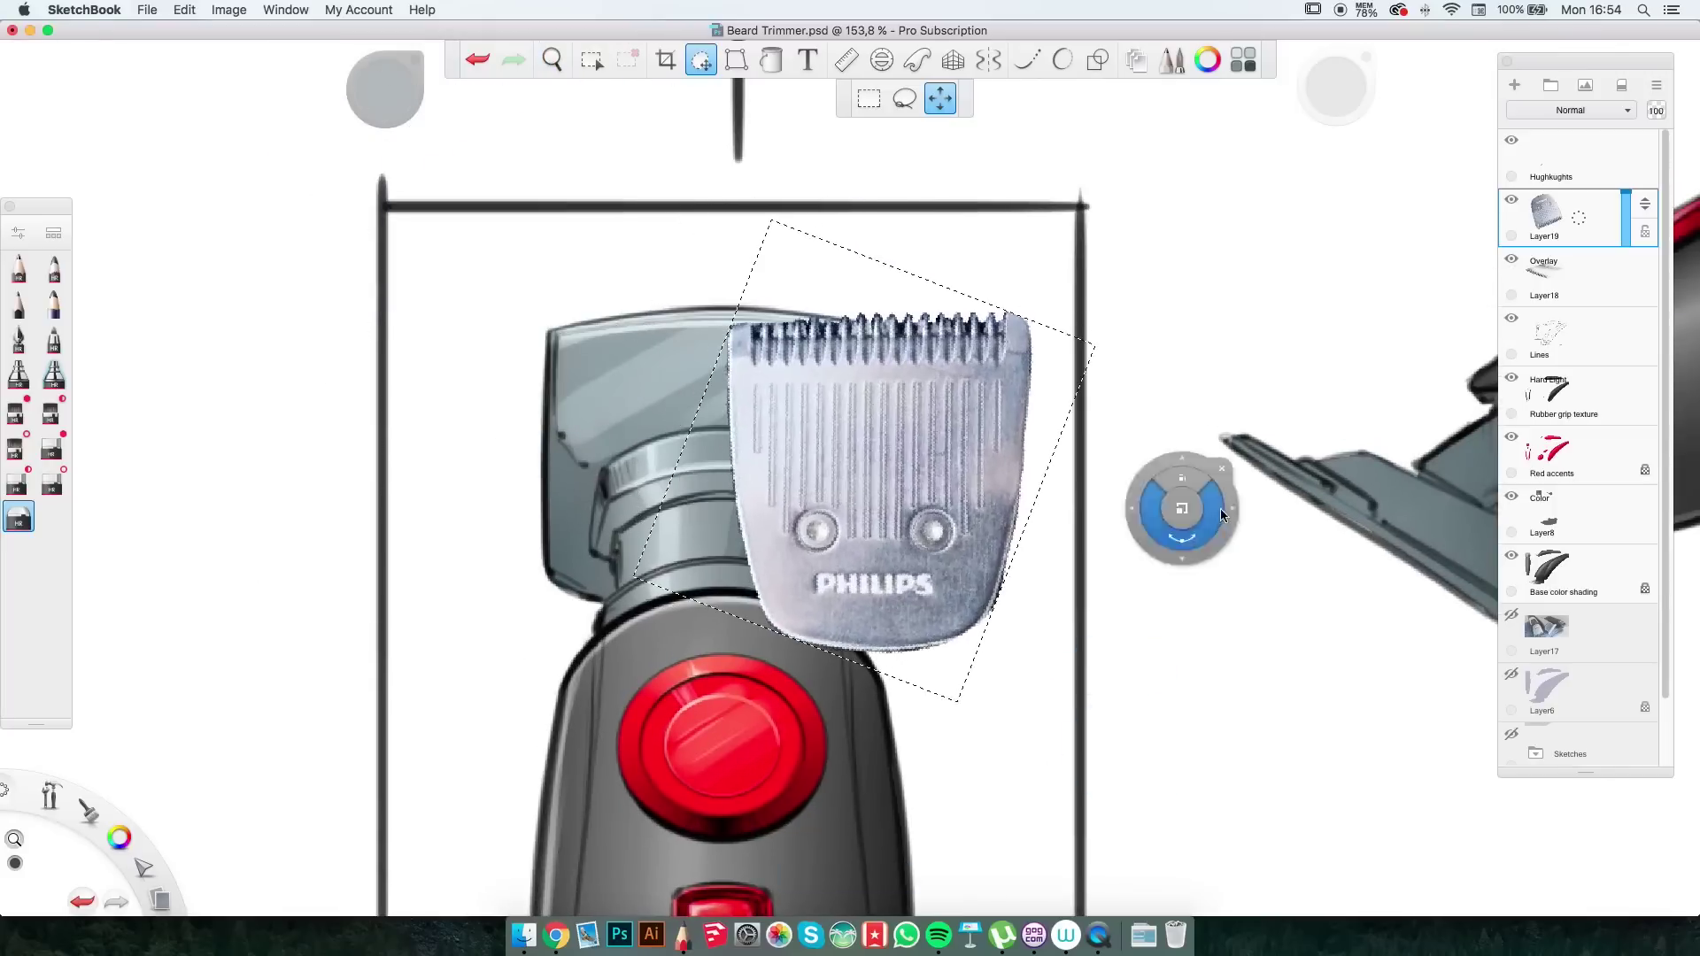
{"action": "left_click", "coordinate": [735, 60]}
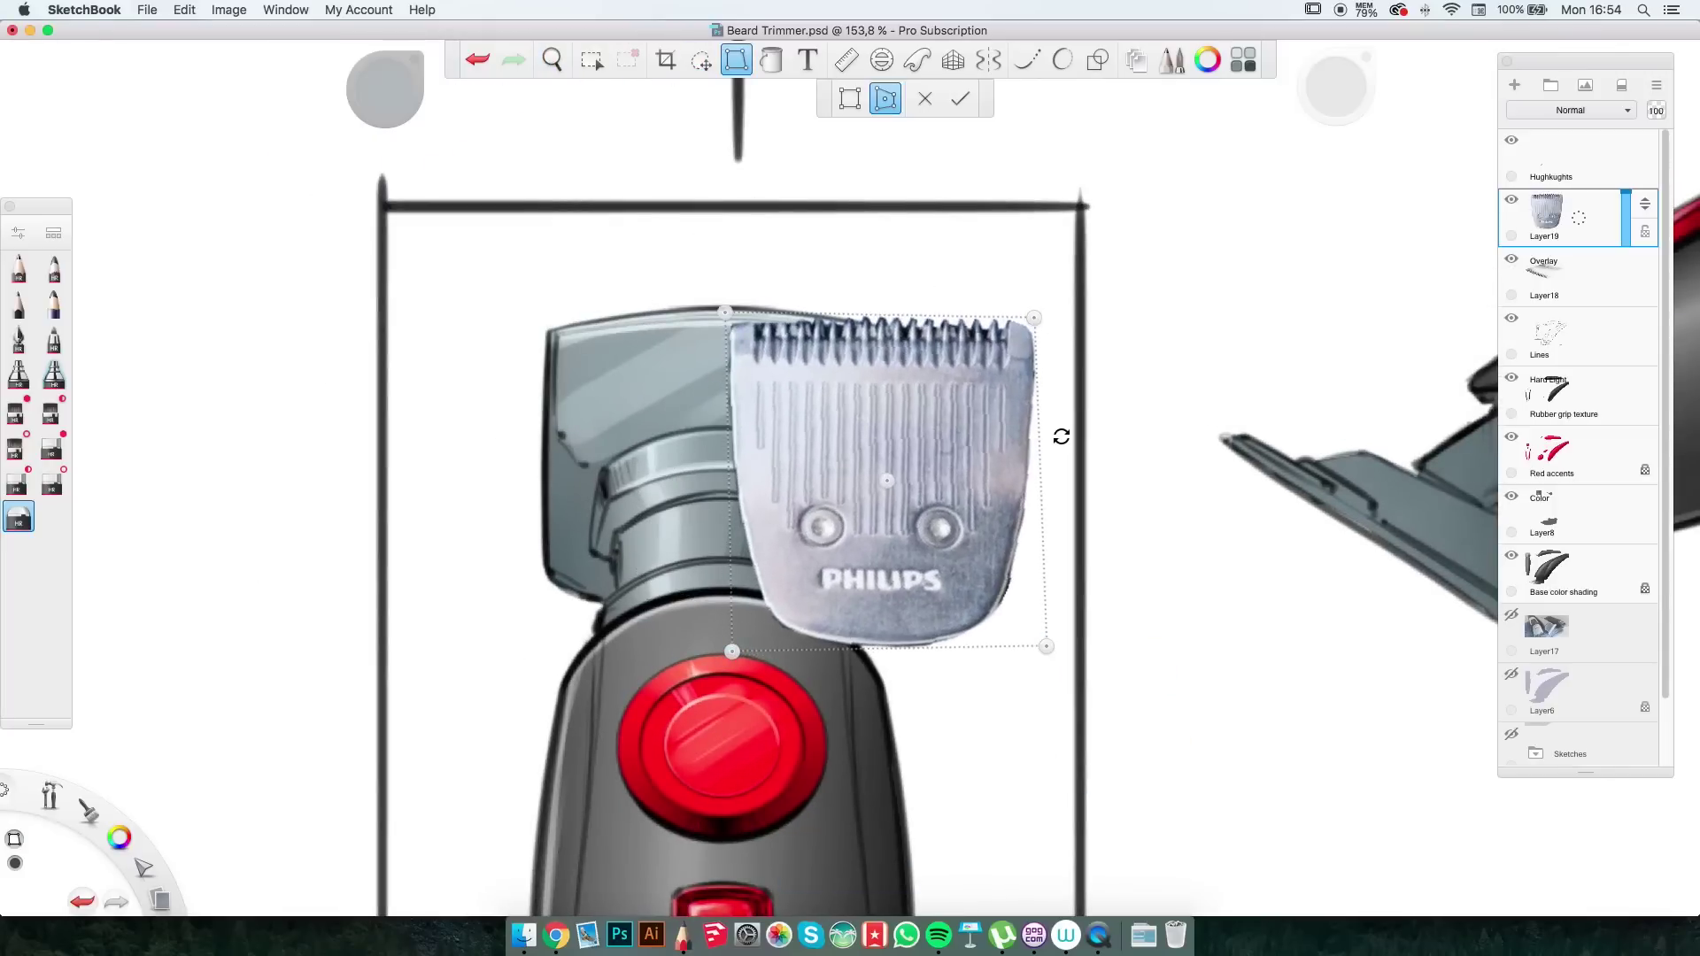
{"action": "left_click_drag", "start_coordinate": [886, 478], "coordinate": [712, 474]}
{"action": "left_click_drag", "start_coordinate": [891, 531], "coordinate": [910, 575]}
{"action": "key", "text": "Return"}
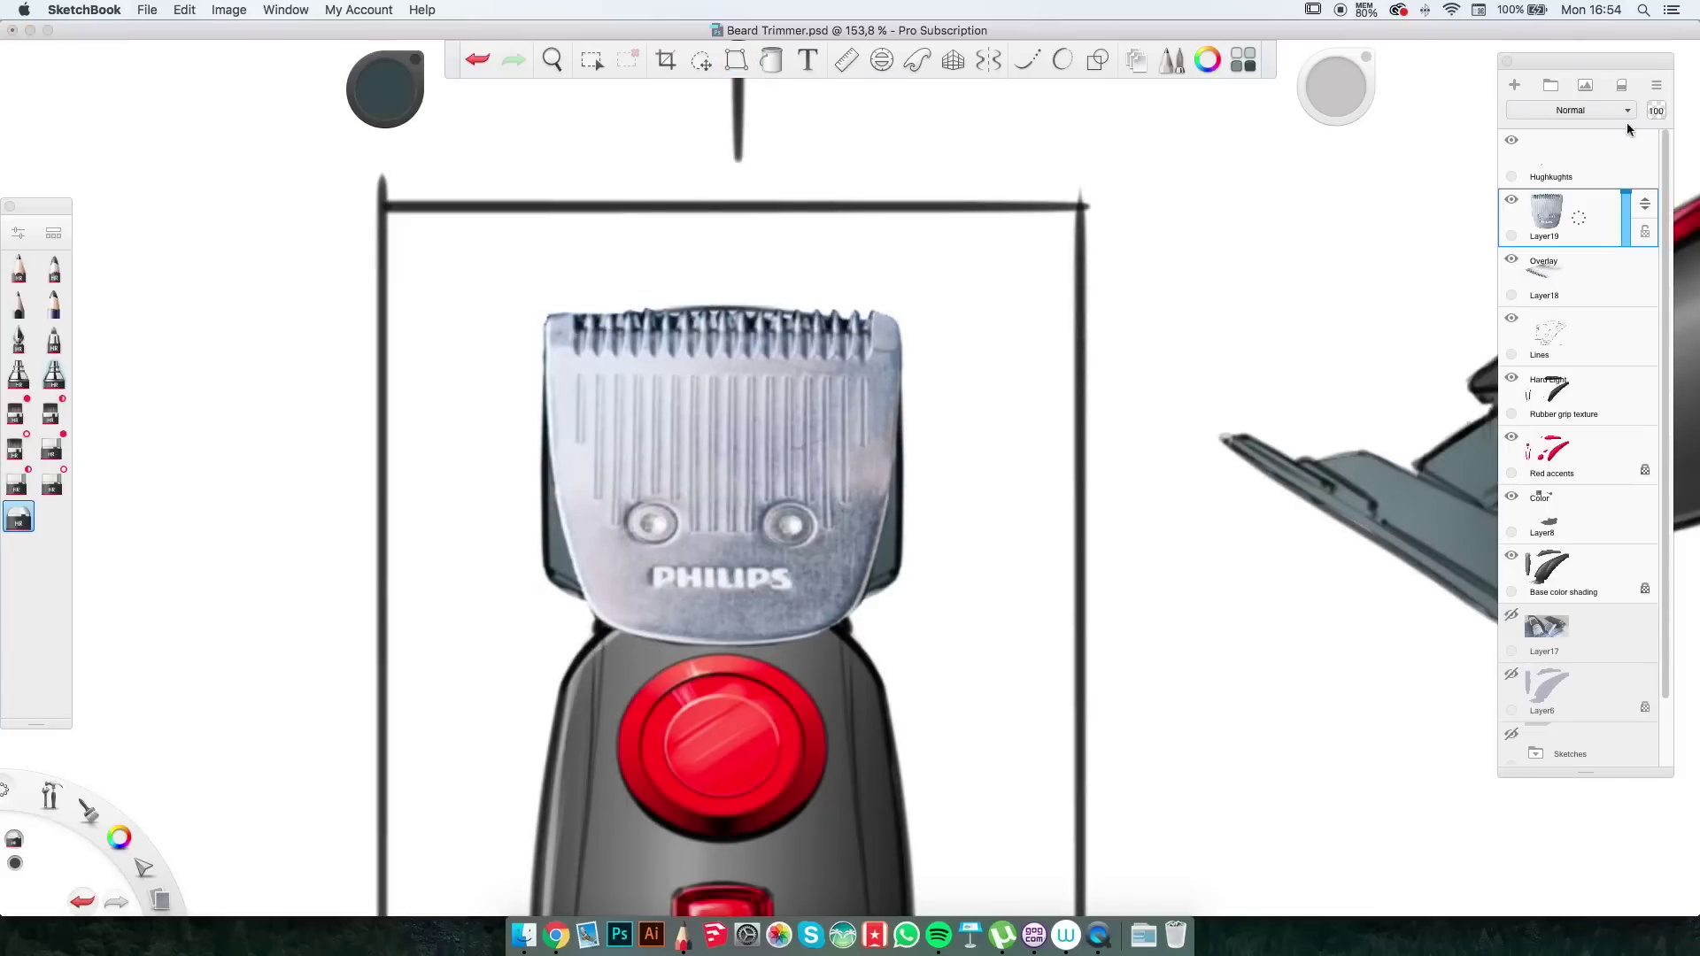
Set the blade layer to Overlay and paint over the PHILIPS lettering and comb lines.
{"action": "left_click", "coordinate": [1627, 109]}
{"action": "left_click", "coordinate": [1568, 366]}
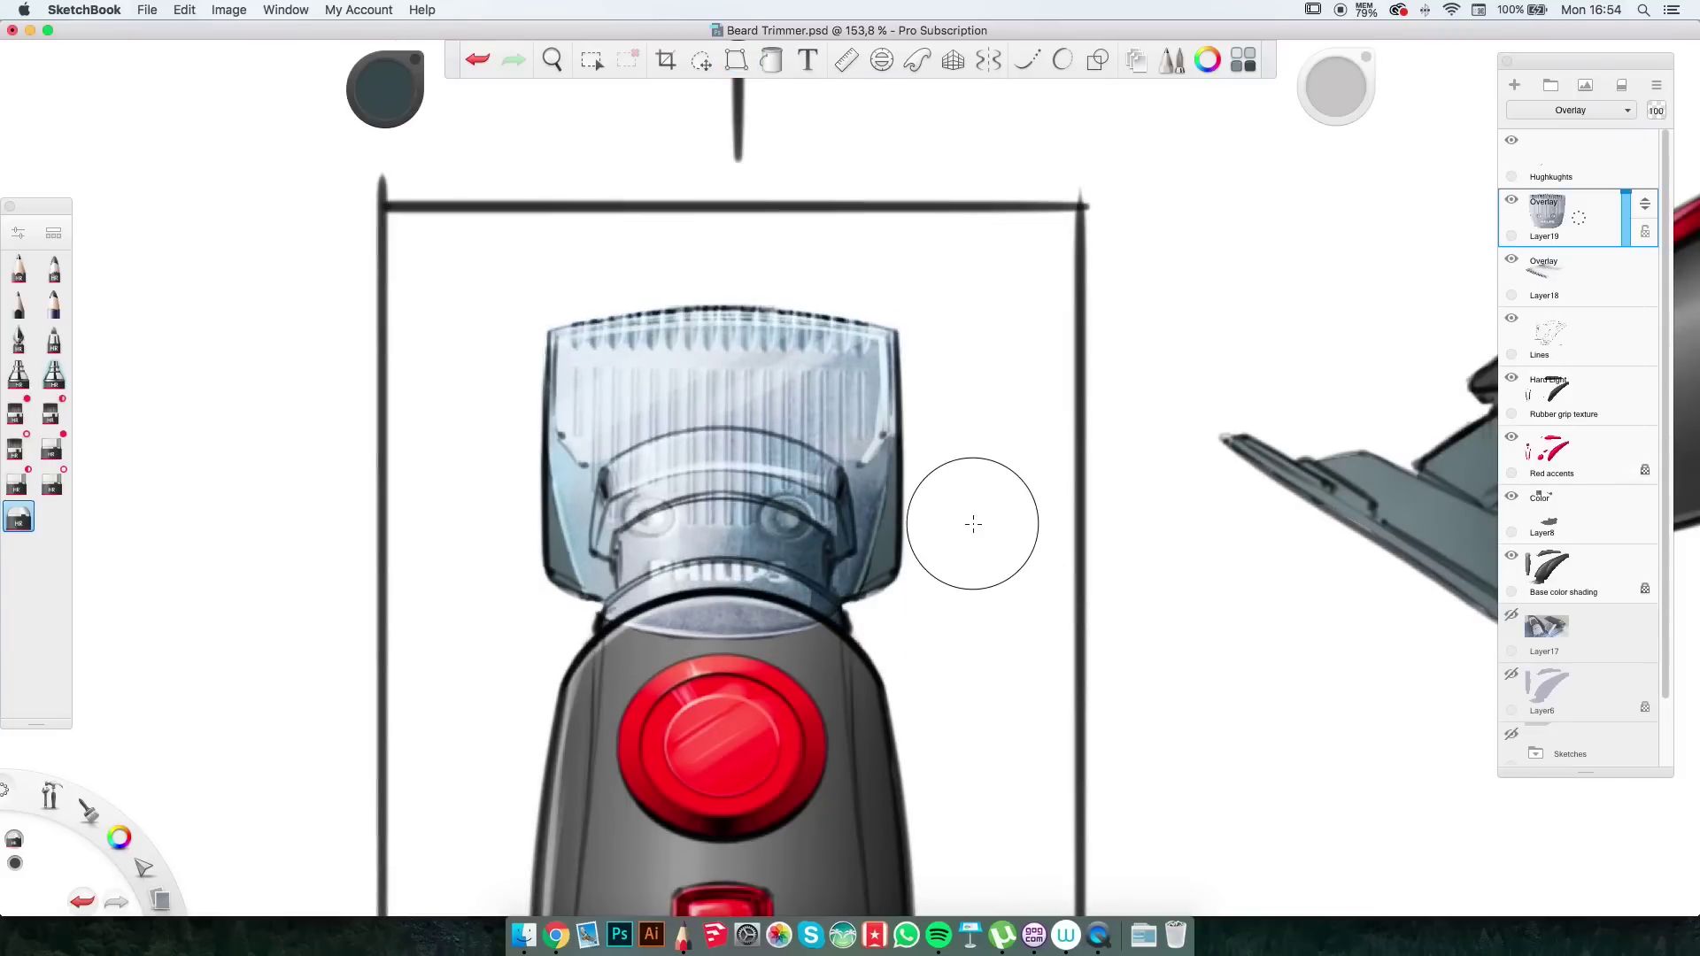
{"action": "key", "text": "z"}
{"action": "mouse_move", "coordinate": [1461, 664]}
{"action": "left_mouse_down"}
{"action": "mouse_move", "coordinate": [1138, 767]}
{"action": "mouse_move", "coordinate": [1093, 569]}
{"action": "mouse_move", "coordinate": [1235, 724]}
{"action": "mouse_move", "coordinate": [1135, 478]}
{"action": "left_mouse_up"}
{"action": "left_click_drag", "start_coordinate": [722, 585], "coordinate": [872, 481]}
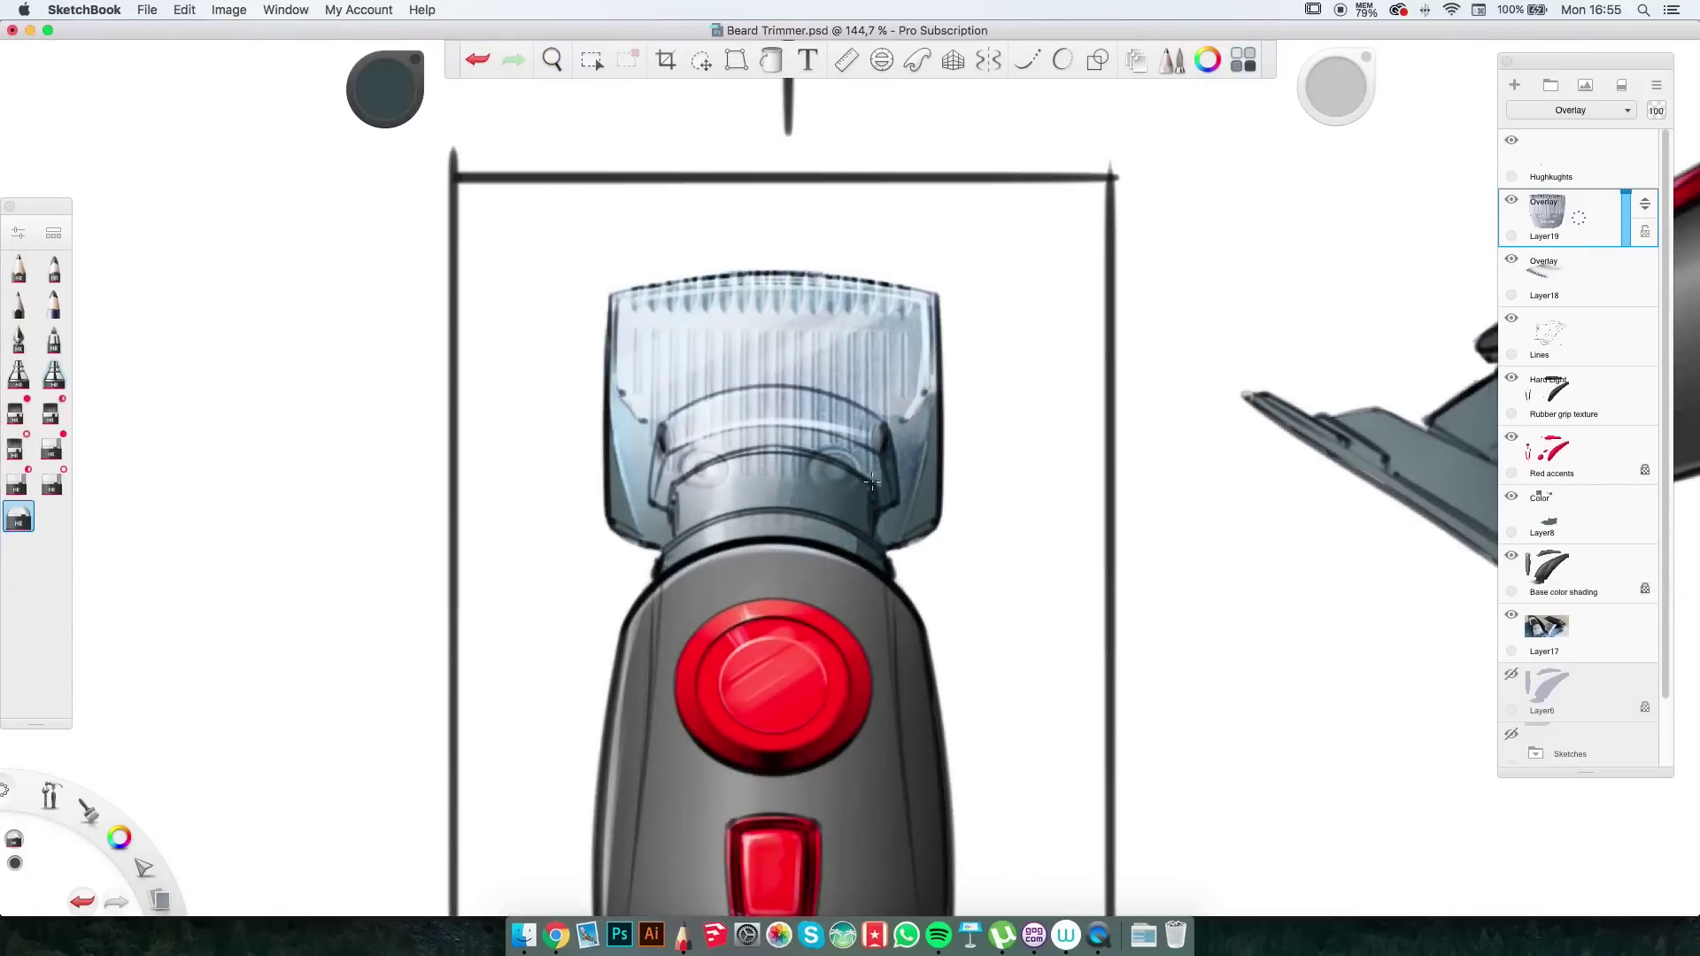
{"action": "mouse_move", "coordinate": [715, 482]}
{"action": "left_mouse_down"}
{"action": "mouse_move", "coordinate": [705, 343]}
{"action": "mouse_move", "coordinate": [875, 393]}
{"action": "mouse_move", "coordinate": [664, 431]}
{"action": "left_mouse_up"}
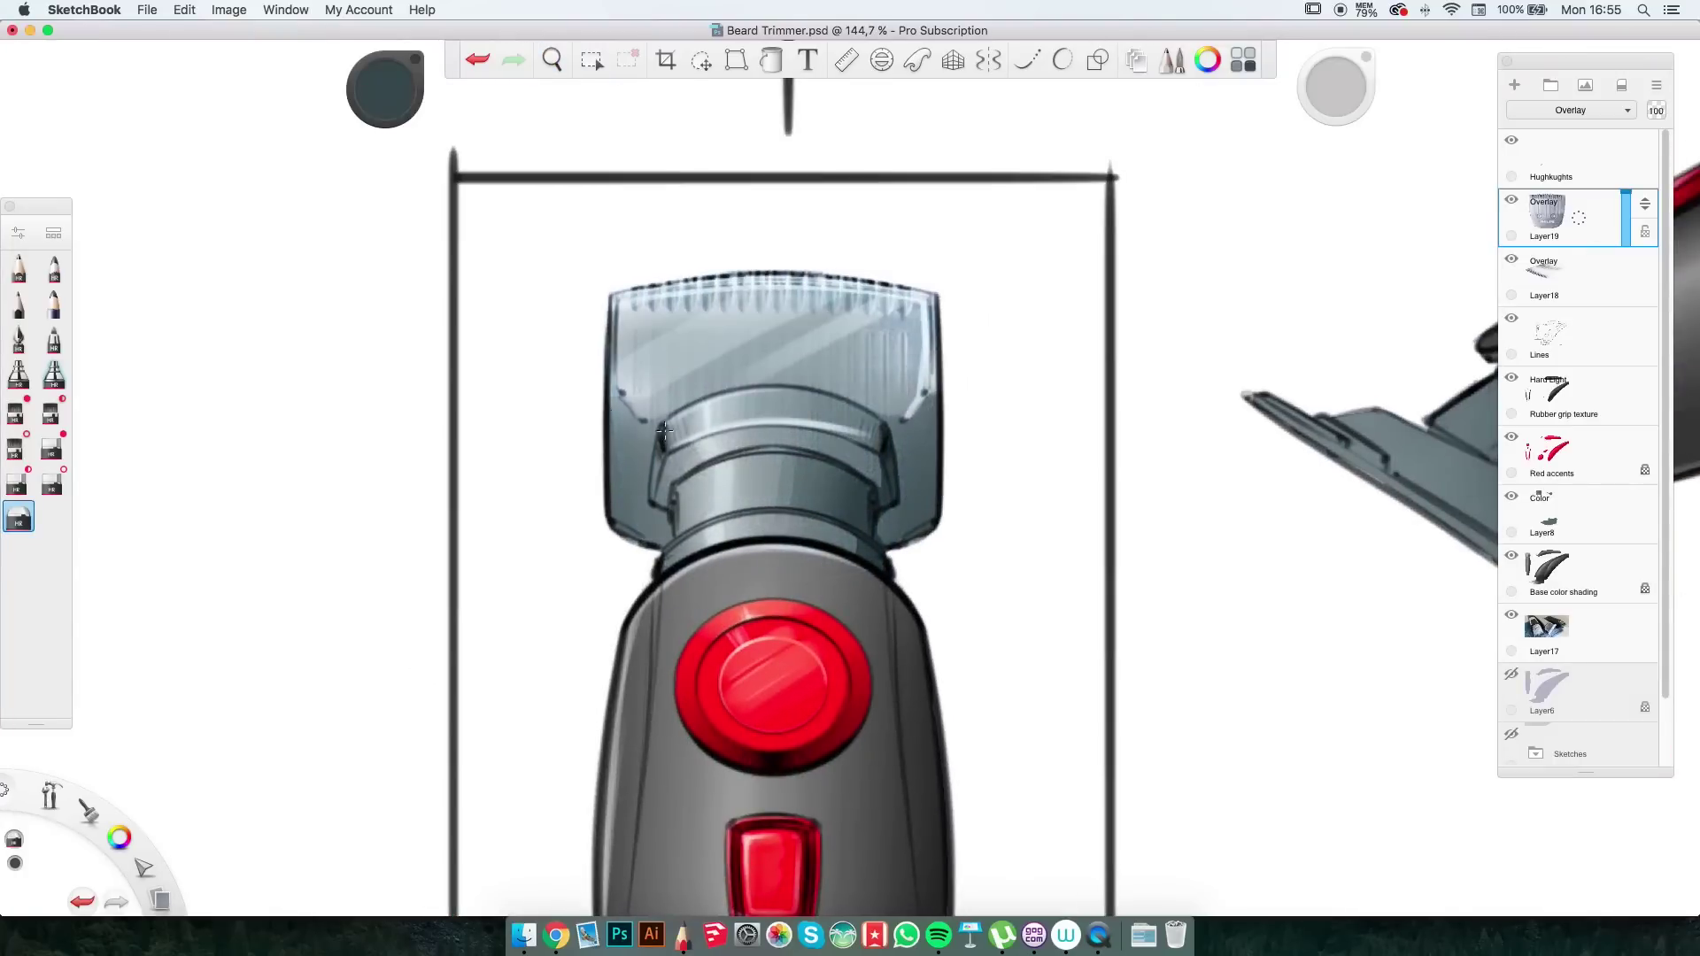
Lasso another blade piece from the reference photo and move it onto the small trimmer's head.
{"action": "key", "text": "space"}
{"action": "left_click_drag", "start_coordinate": [1156, 474], "coordinate": [1025, 342]}
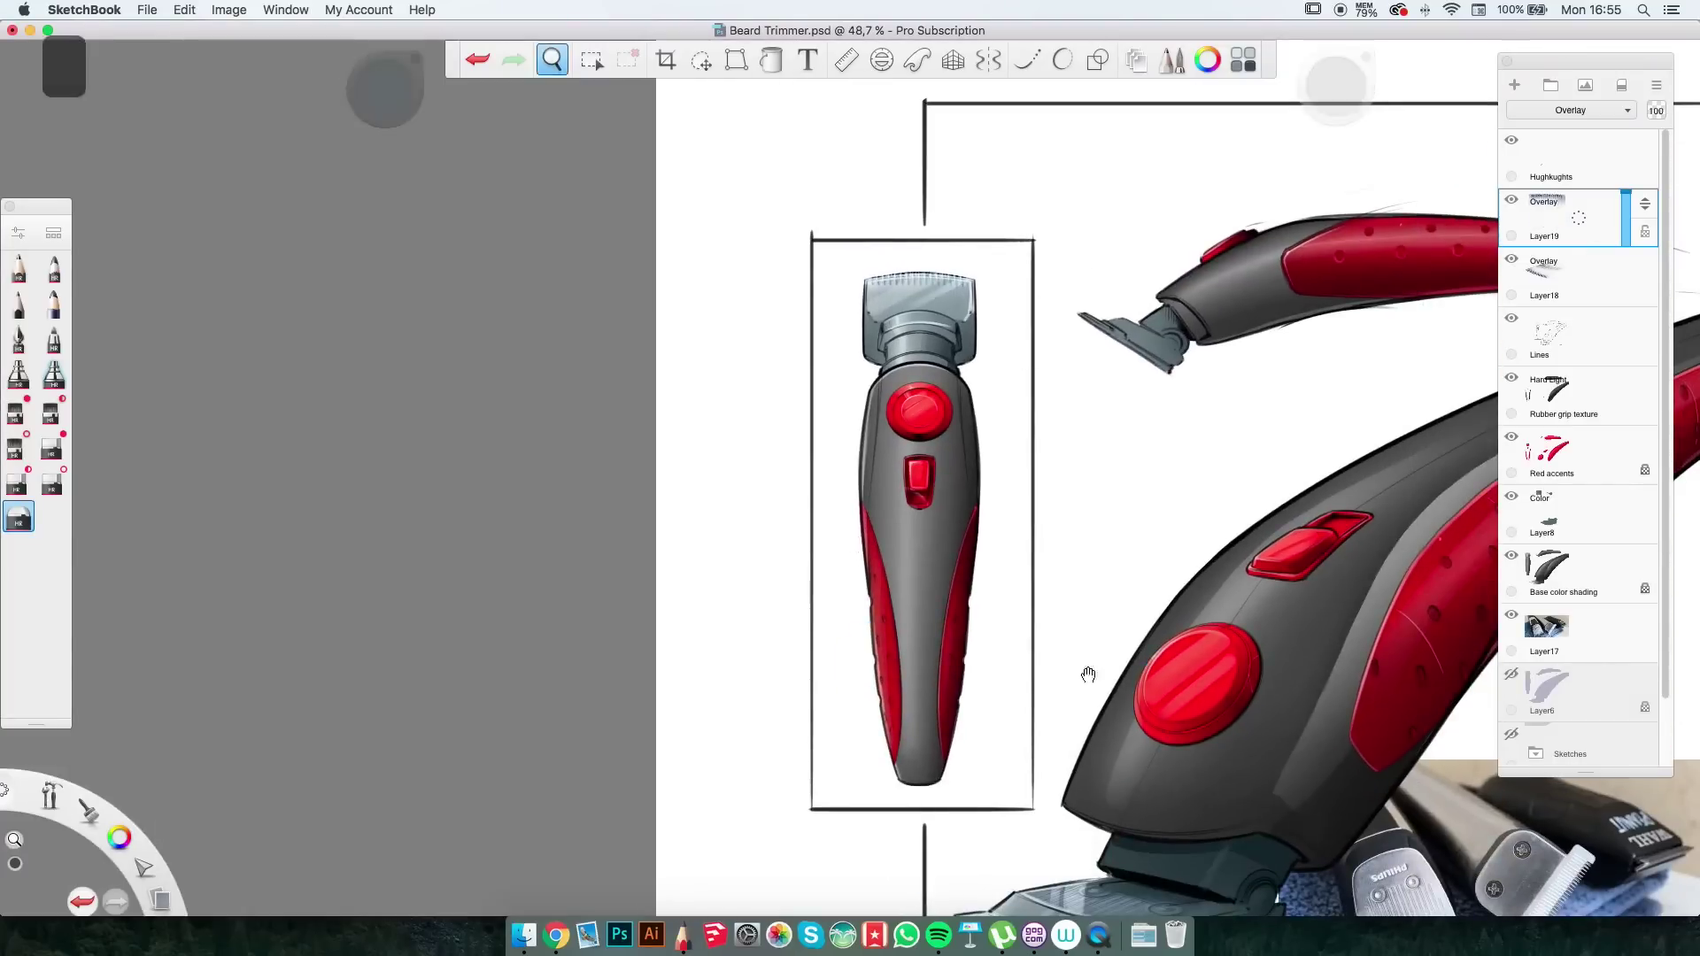
{"action": "left_click_drag", "start_coordinate": [1089, 676], "coordinate": [1266, 732]}
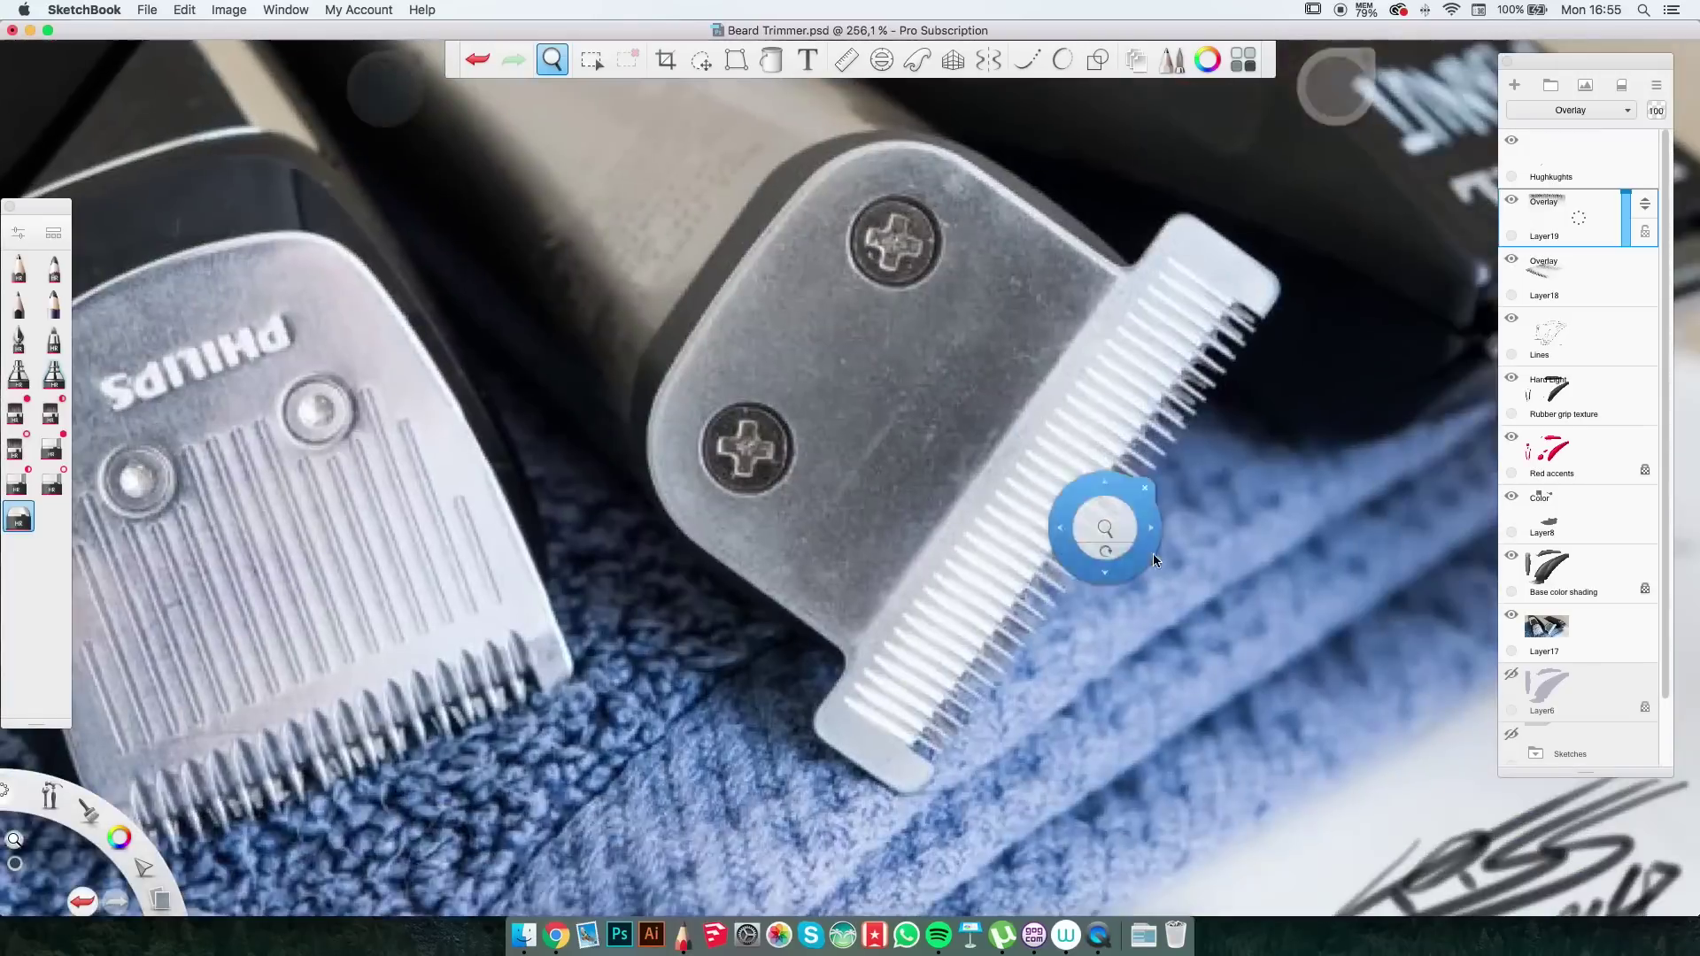
{"action": "key", "text": "m"}
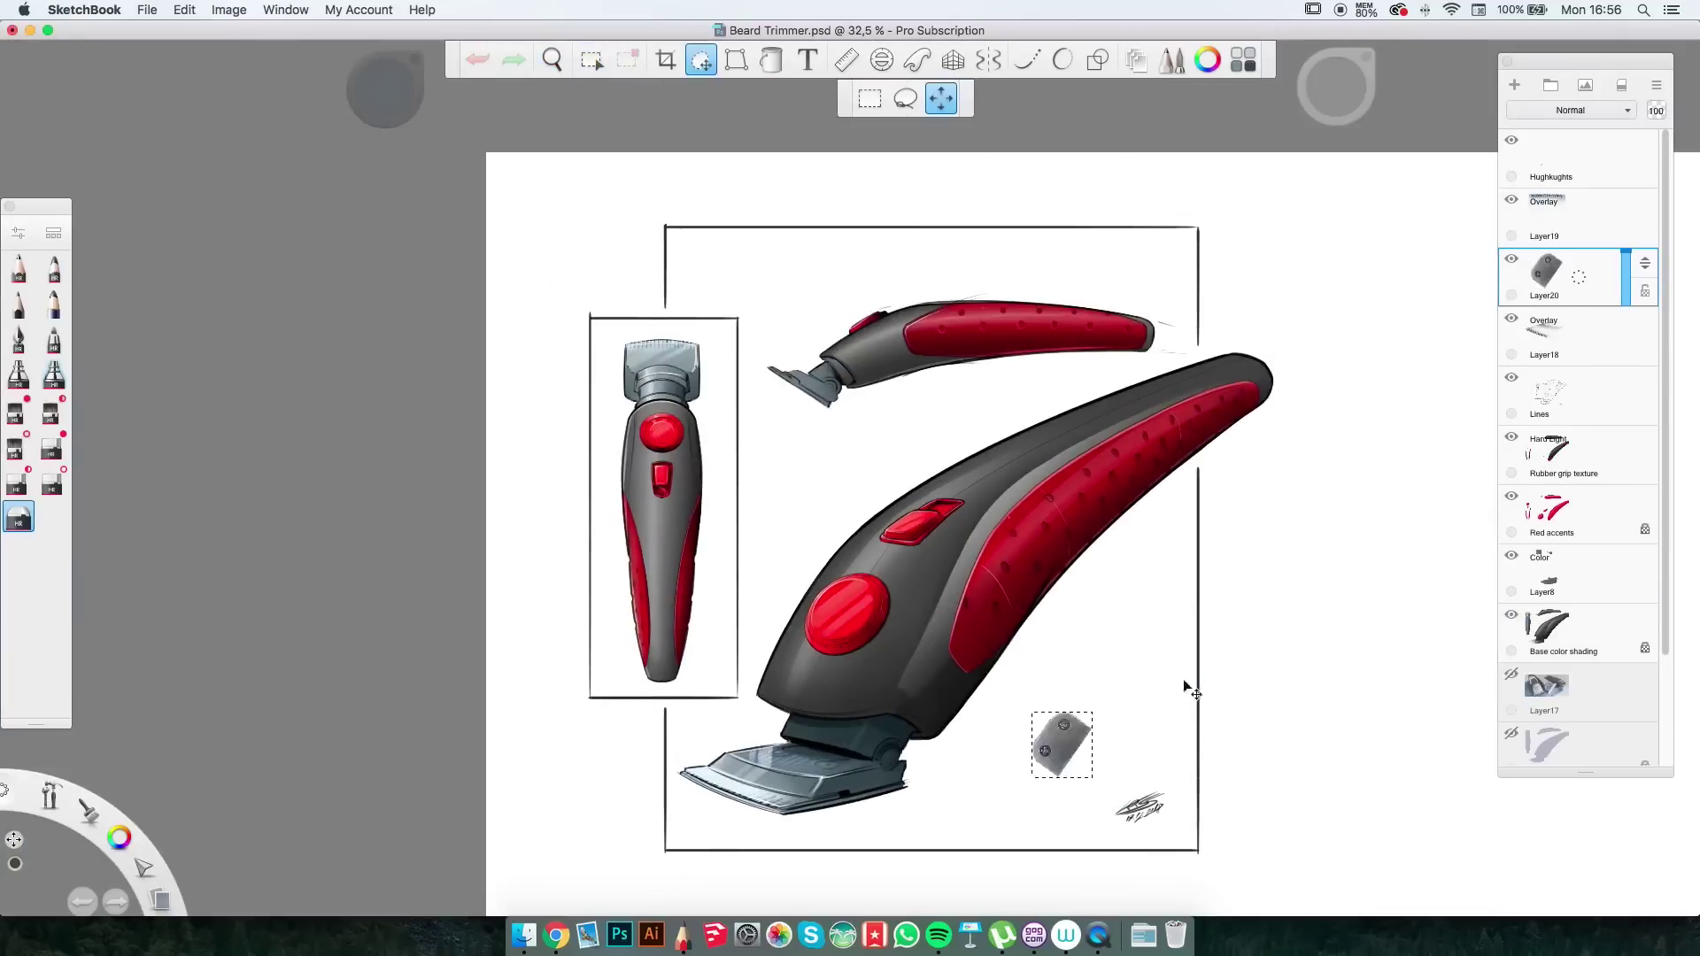
{"action": "left_click_drag", "start_coordinate": [1186, 688], "coordinate": [778, 323]}
Set the blade piece to Overlay, then rotate and distort it to fit the head.
{"action": "scroll", "coordinate": [625, 364], "scroll_direction": "up", "scroll_amount": 8}
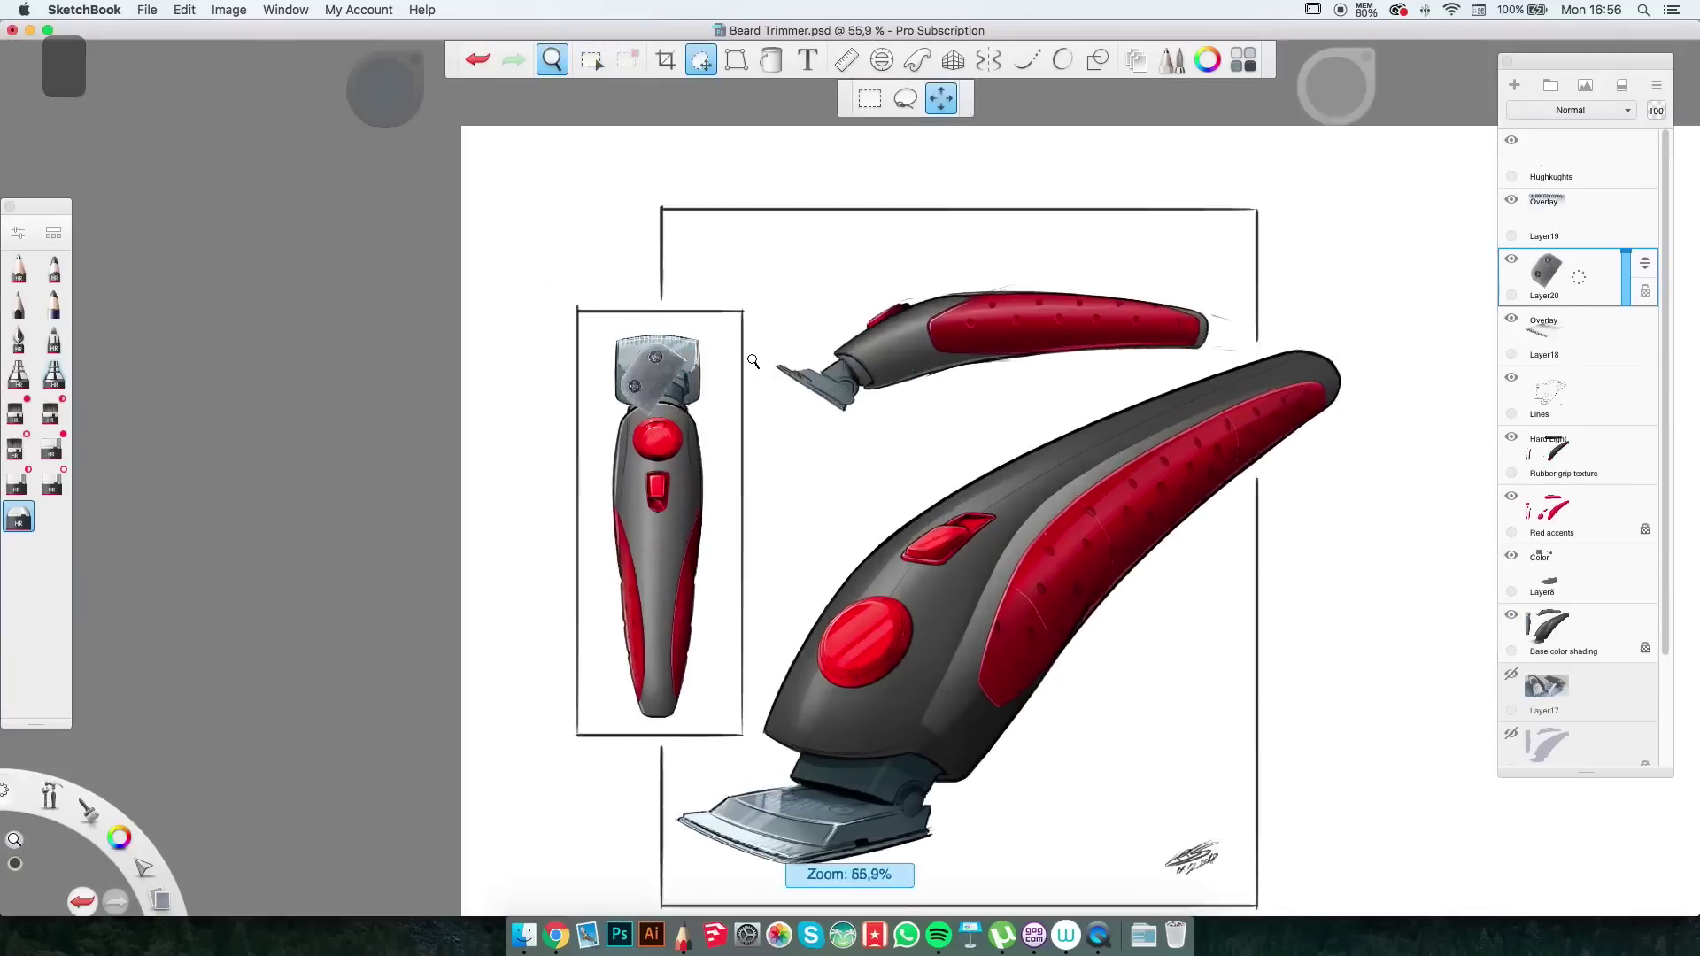
{"action": "left_click", "coordinate": [1570, 110]}
{"action": "left_click", "coordinate": [1570, 351]}
{"action": "left_click_drag", "start_coordinate": [1111, 462], "coordinate": [933, 410]}
{"action": "left_click", "coordinate": [971, 407]}
{"action": "left_click", "coordinate": [736, 59]}
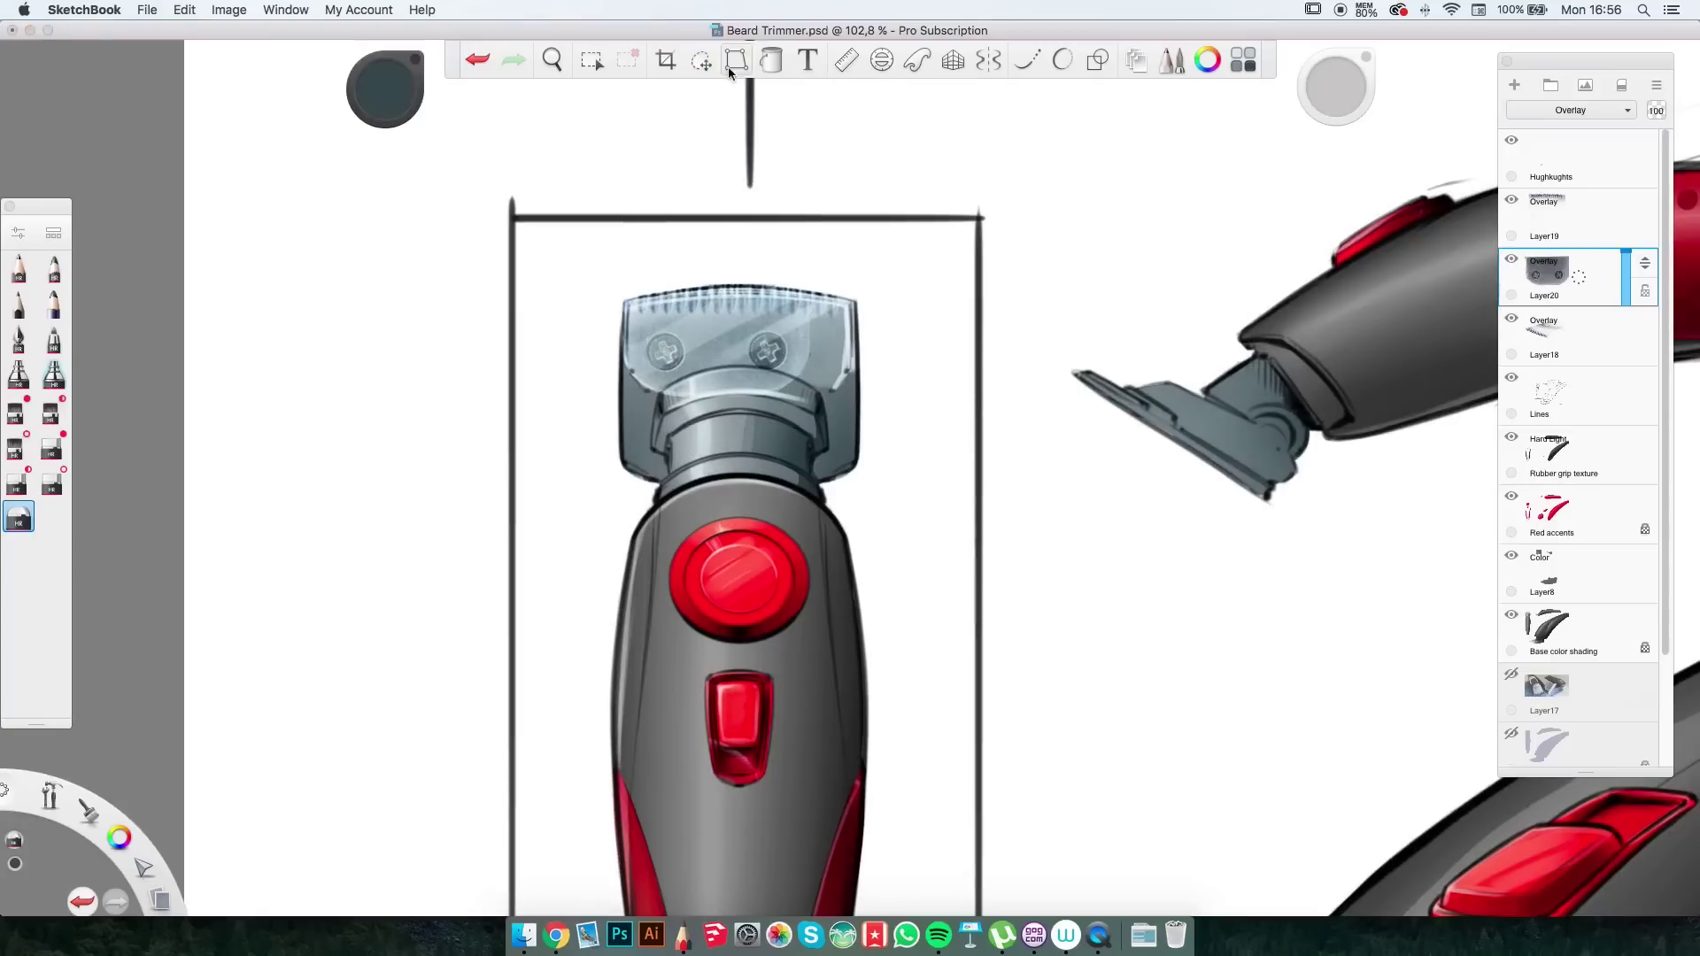
{"action": "left_click_drag", "start_coordinate": [786, 368], "coordinate": [869, 310]}
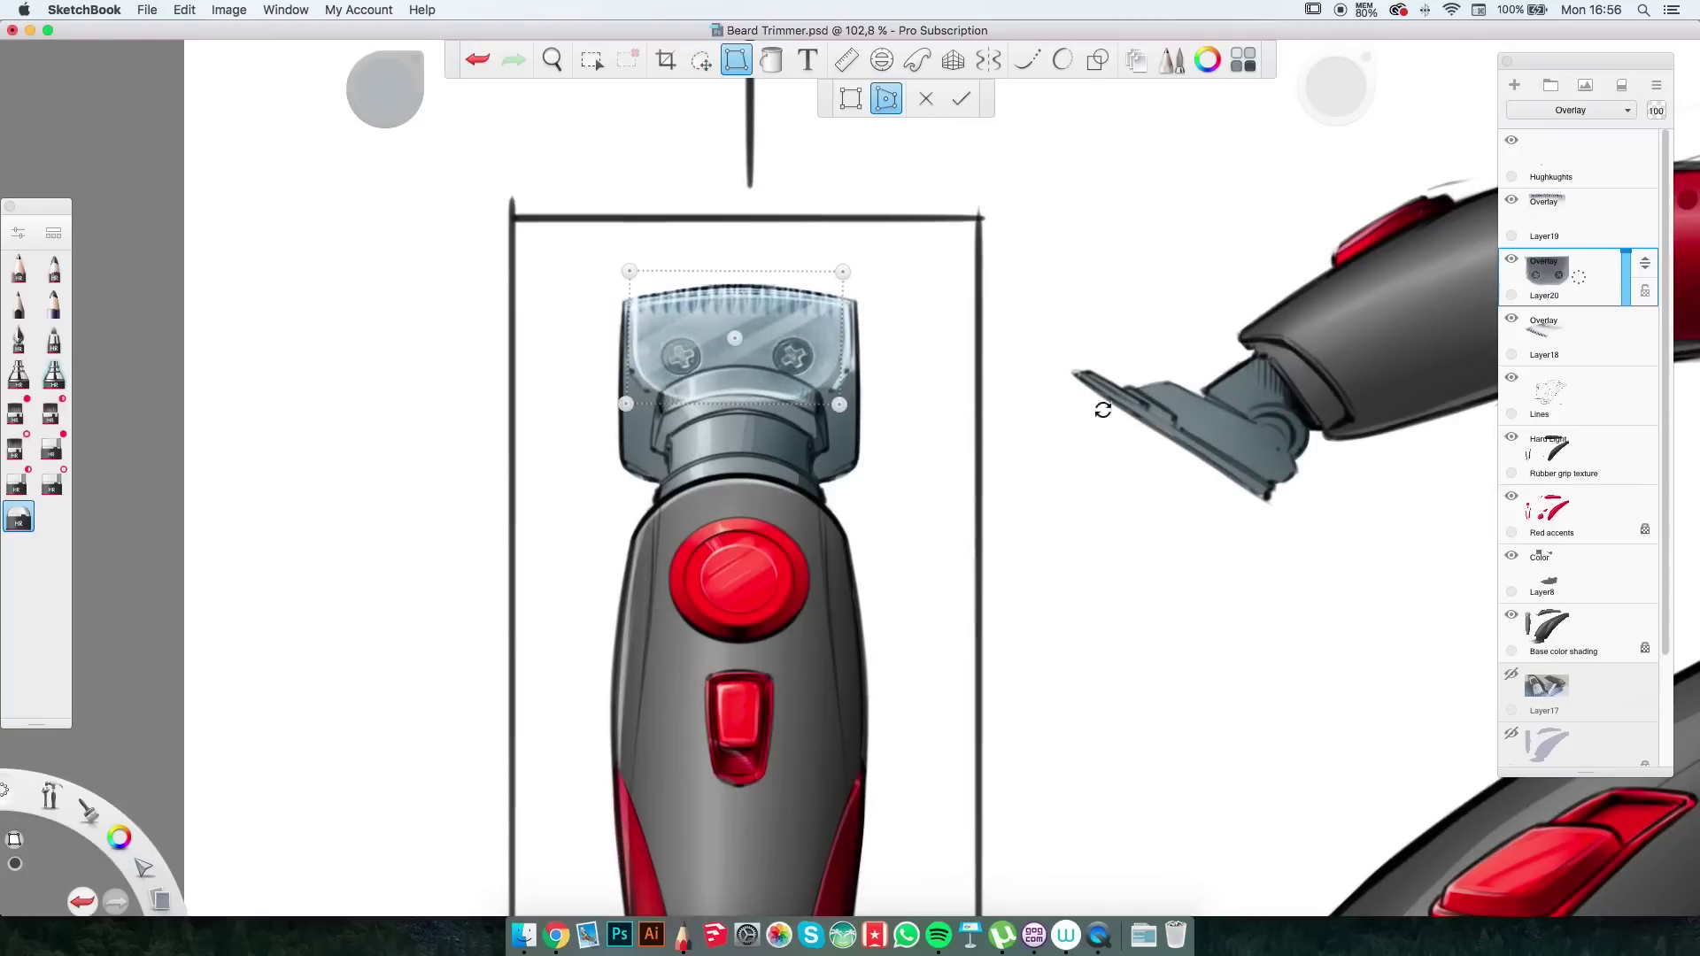
{"action": "key", "text": "Return"}
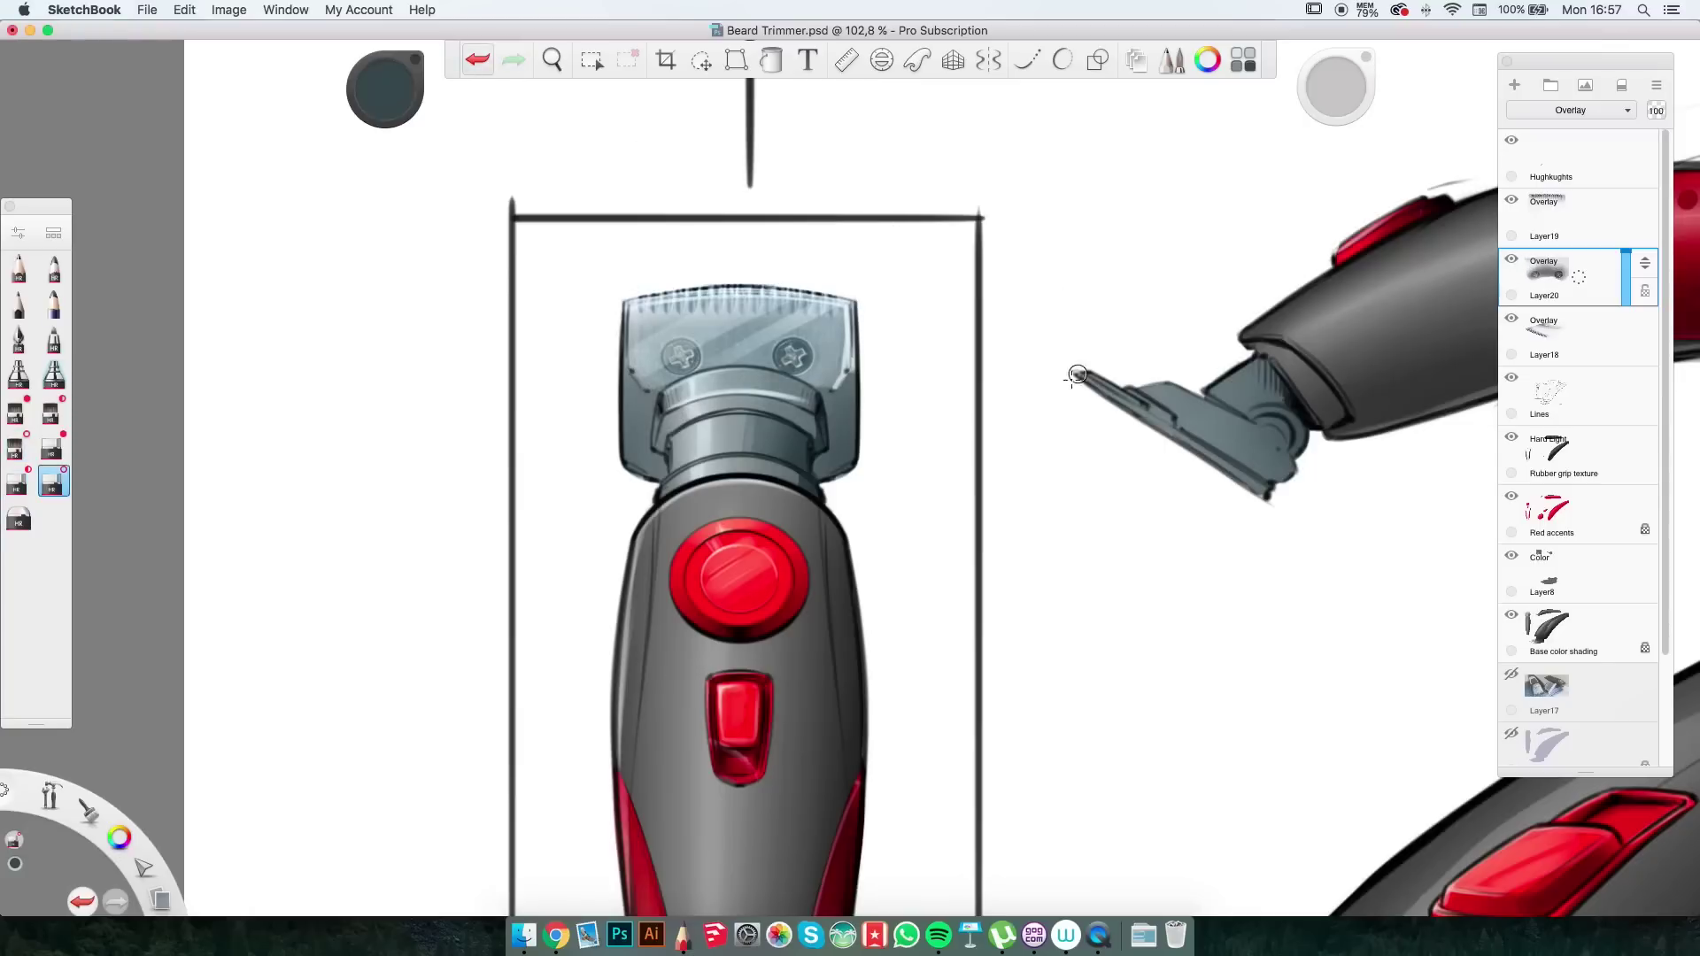
{"action": "scroll", "coordinate": [1077, 376], "scroll_direction": "down", "scroll_amount": 5}
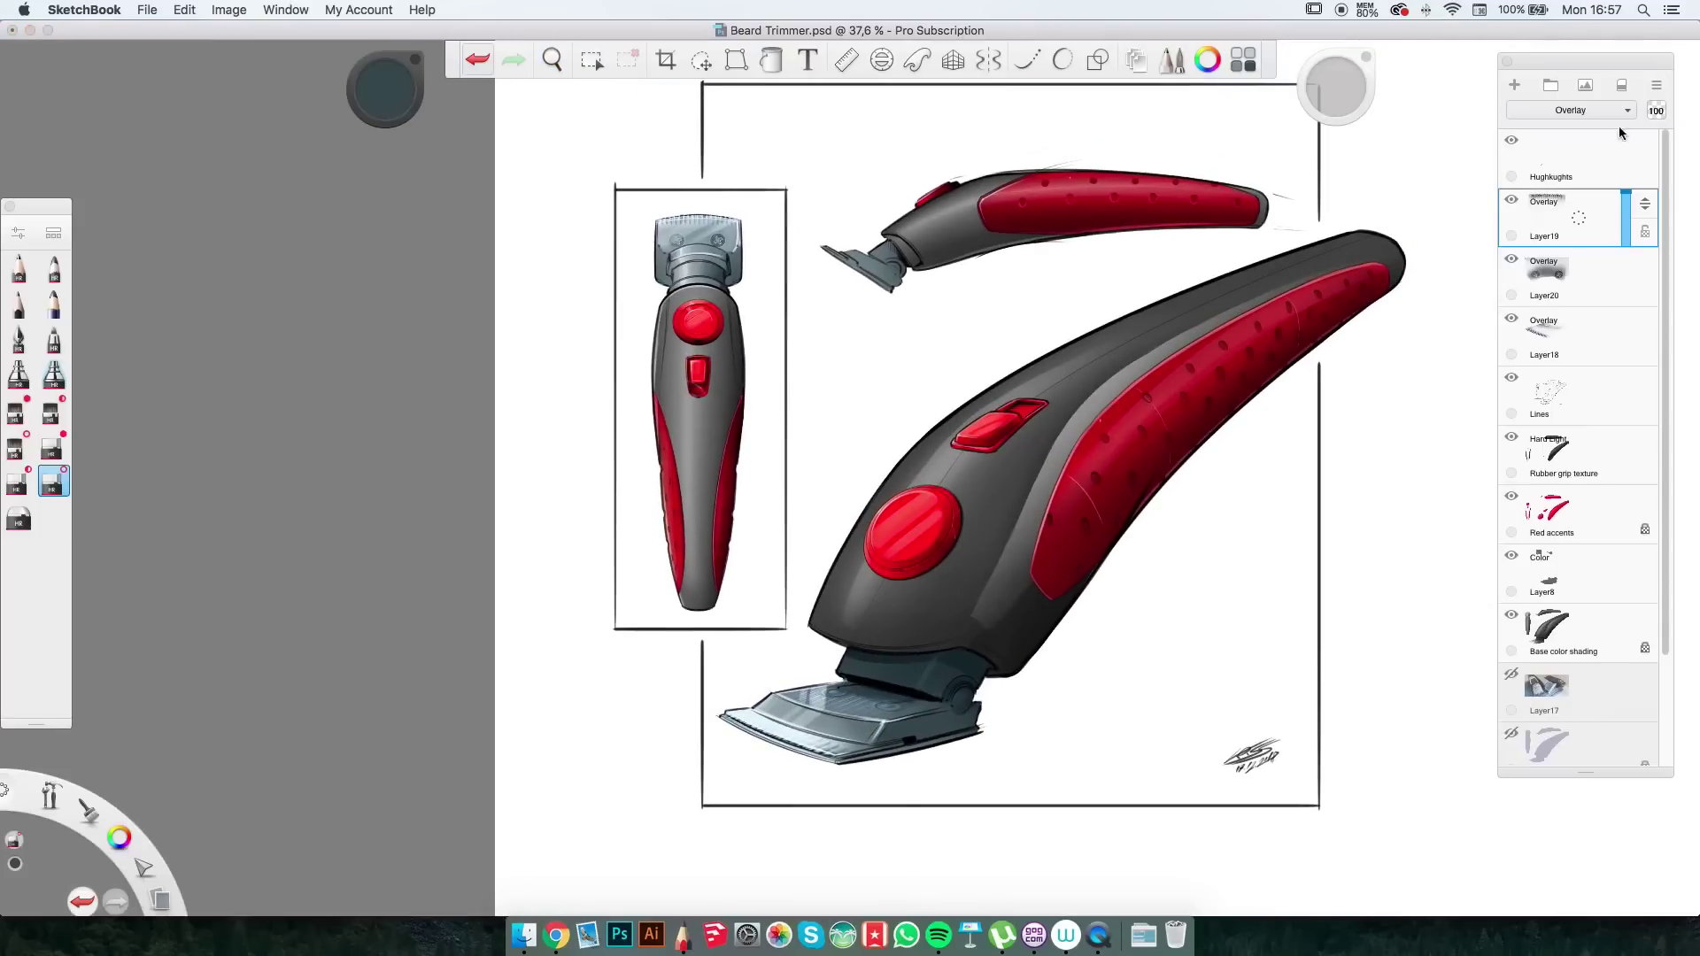
Group the blade overlay layers as 'Blade Overlays' and add a new layer above Layer17.
{"action": "left_click_drag", "start_coordinate": [1558, 235], "coordinate": [1658, 219]}
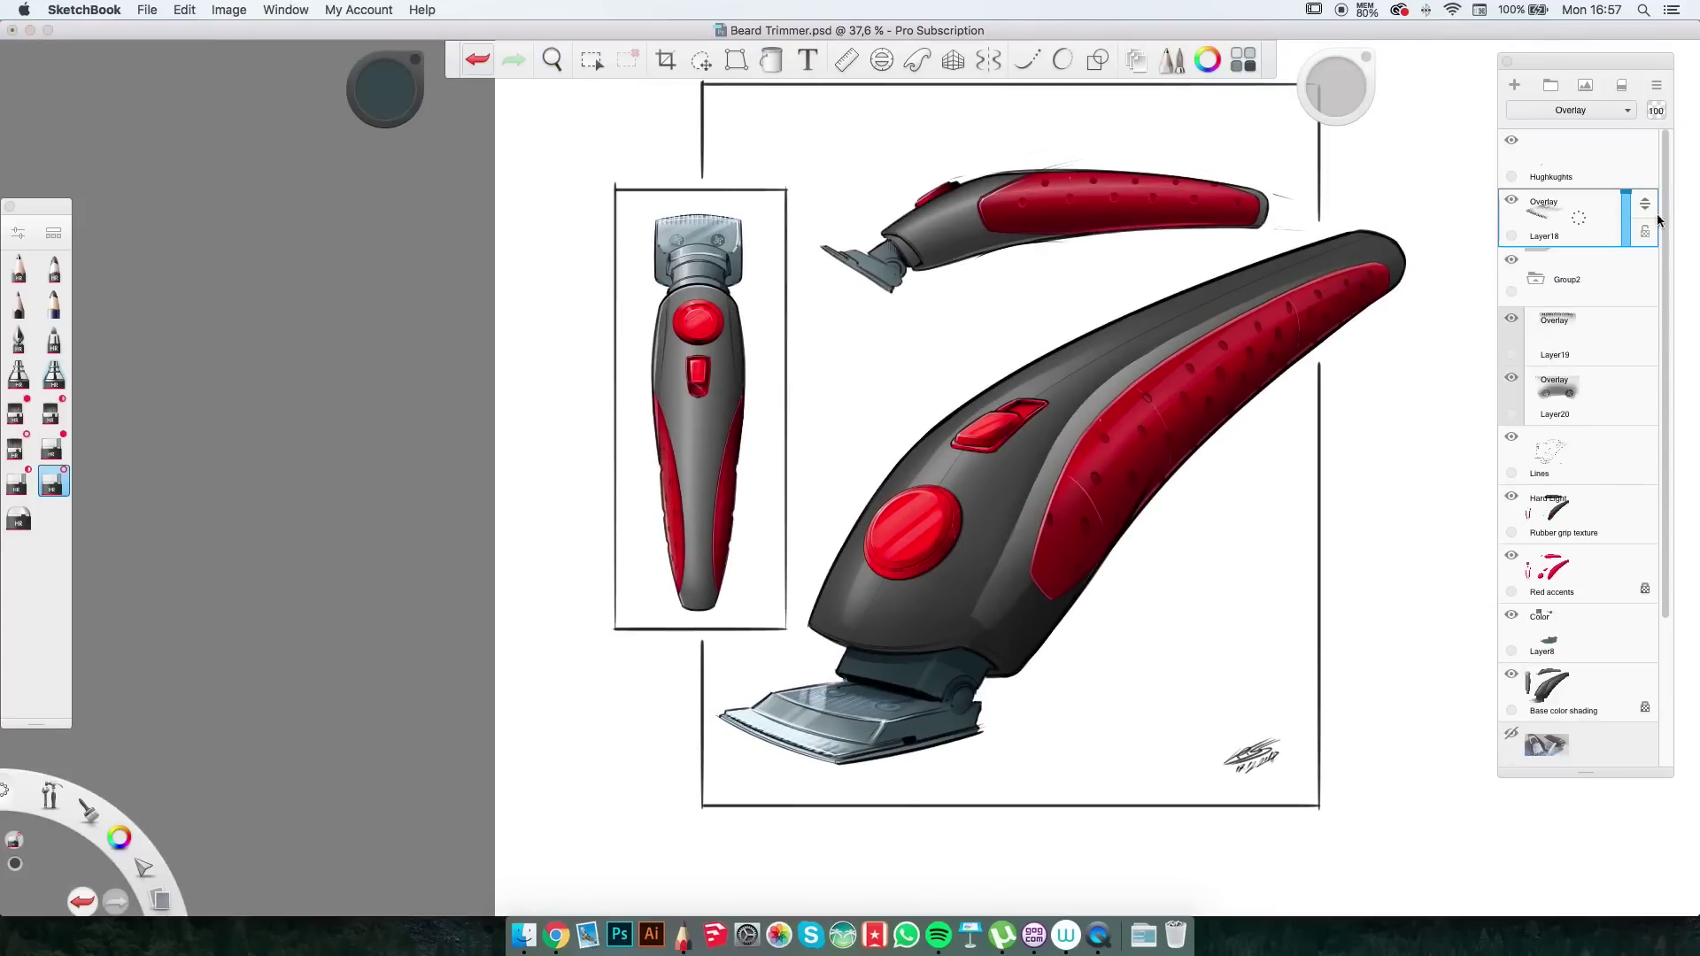
{"action": "double_click", "coordinate": [1540, 220]}
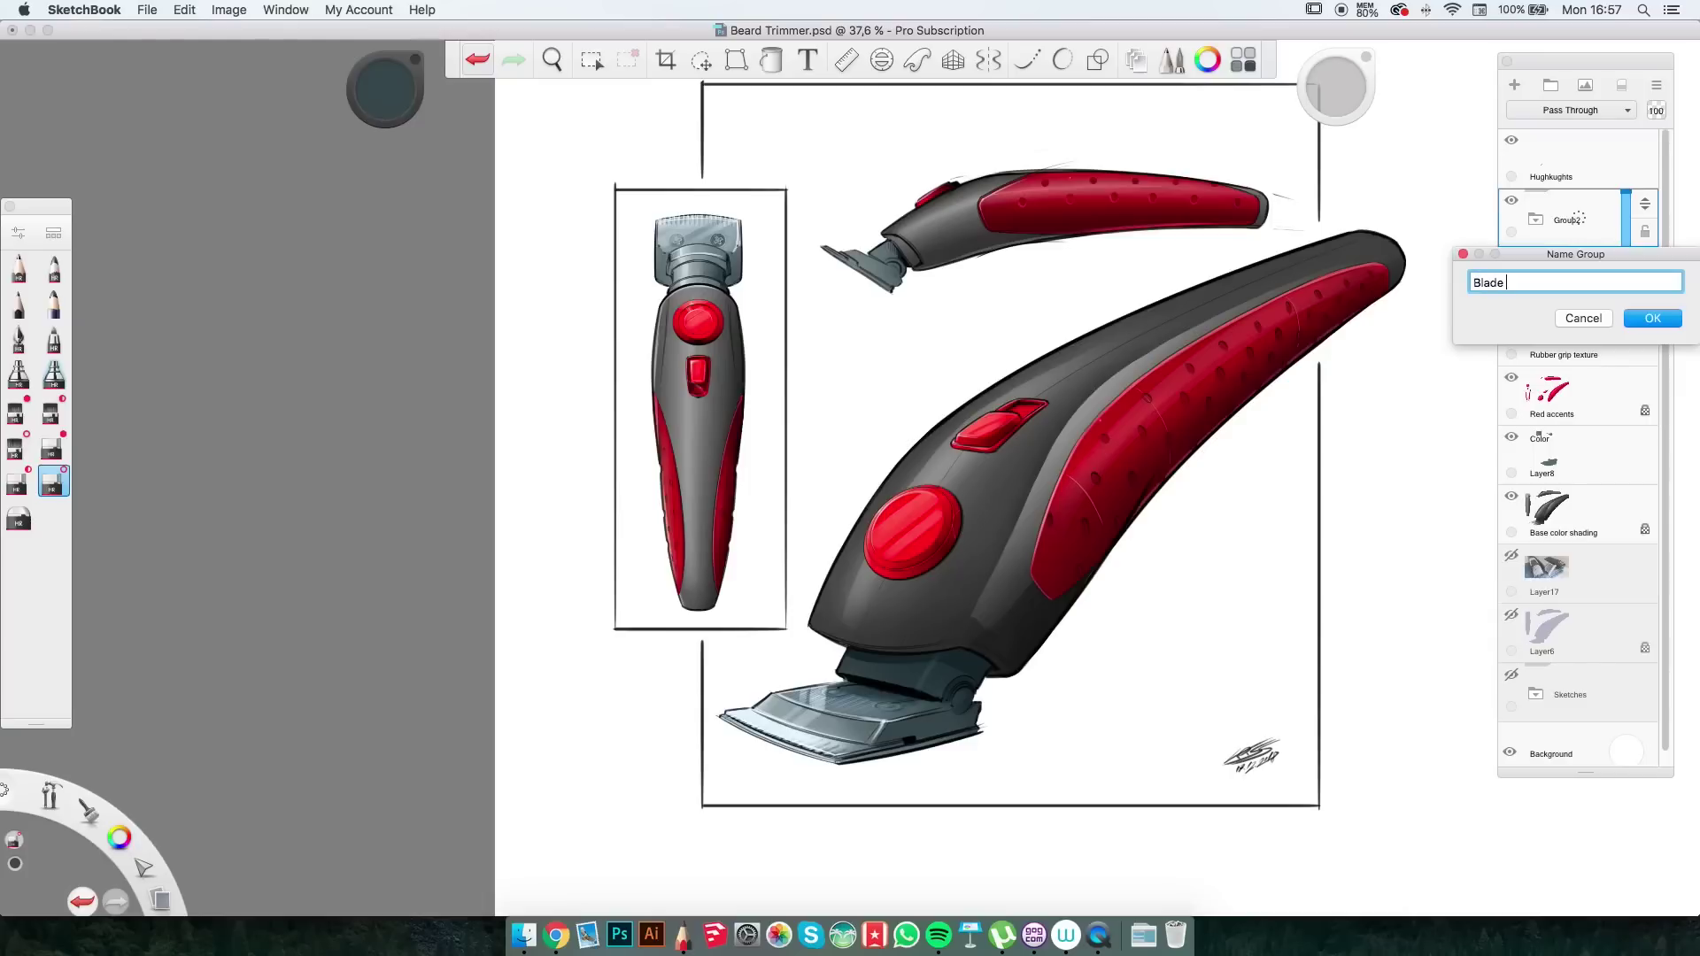
{"action": "key", "text": "Return"}
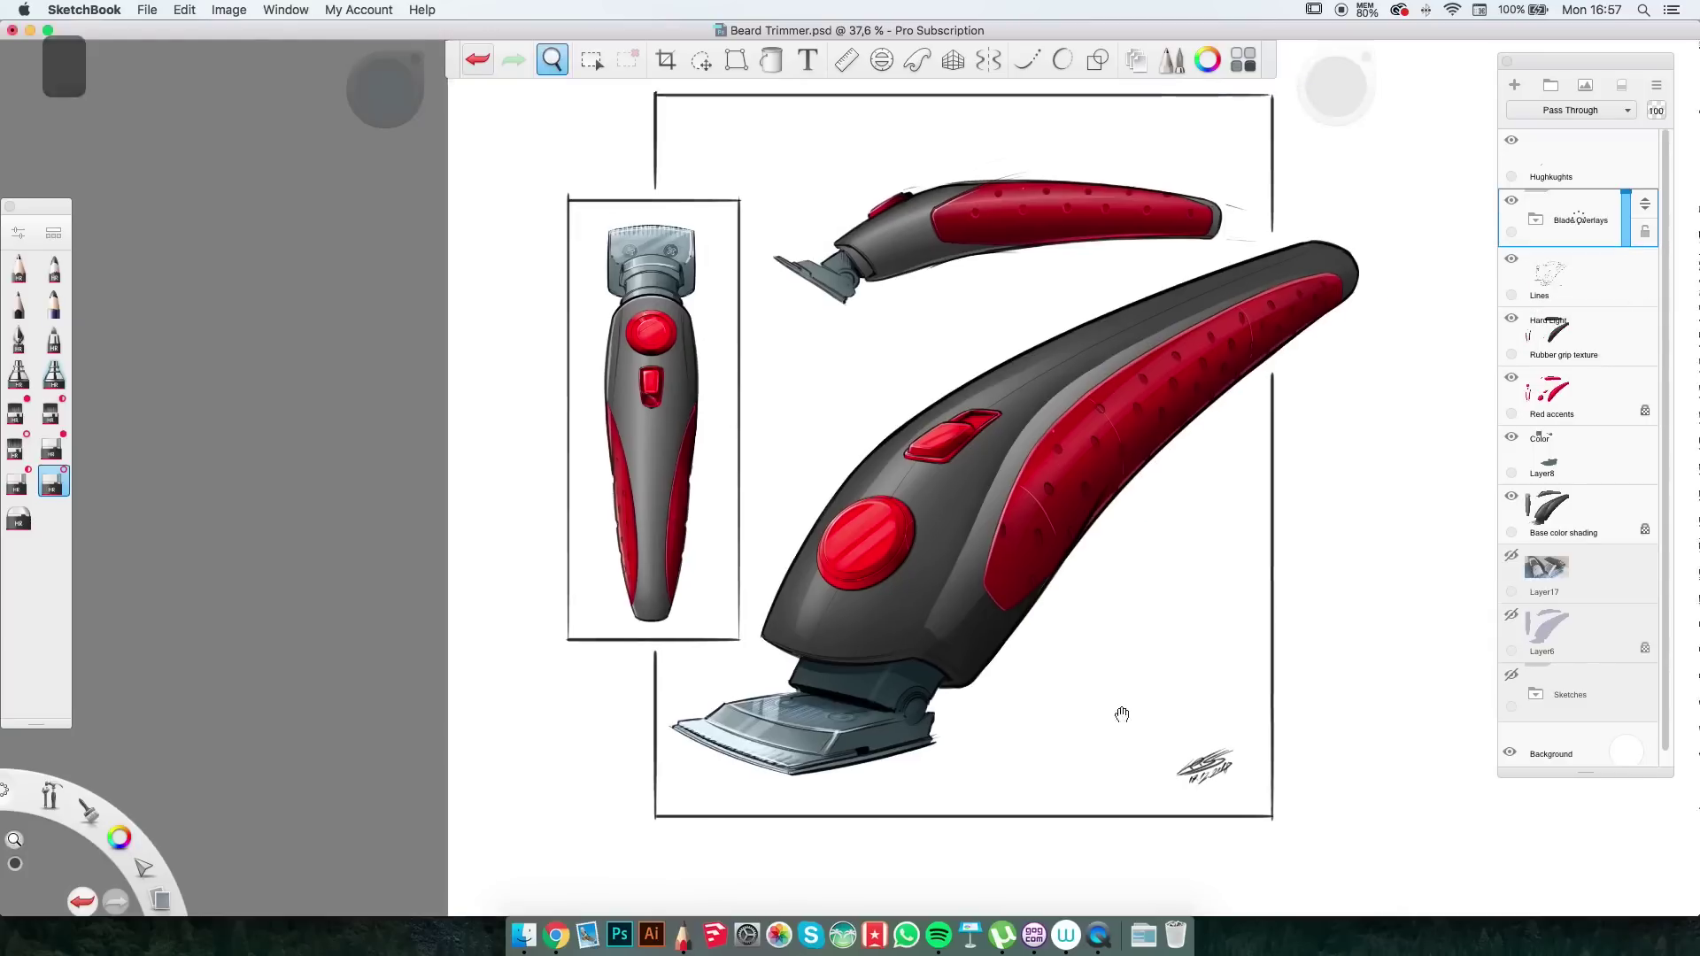
{"action": "left_click_drag", "start_coordinate": [1572, 579], "coordinate": [1605, 527]}
Fill the rectangle selection with a vertical linear gradient, grey at the top and lighter in the middle.
{"action": "key", "text": "m"}
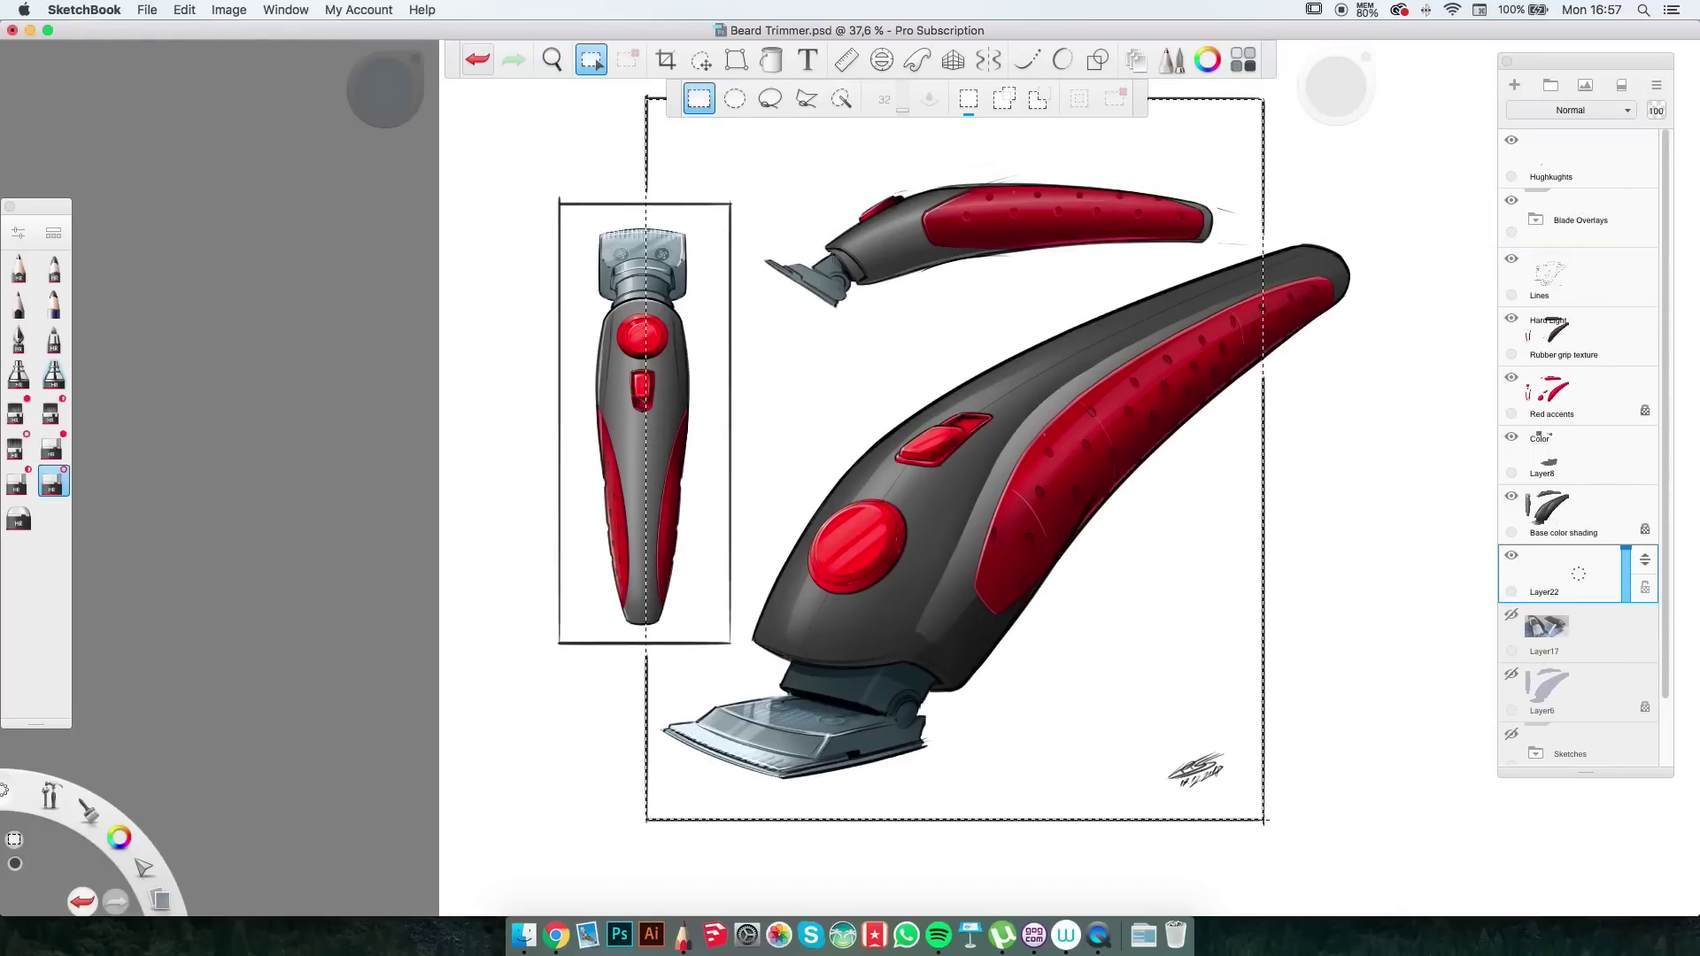
{"action": "key", "text": "f"}
{"action": "left_click", "coordinate": [1160, 763]}
{"action": "mouse_move", "coordinate": [997, 221]}
{"action": "left_mouse_down"}
{"action": "mouse_move", "coordinate": [982, 740]}
{"action": "mouse_move", "coordinate": [978, 237]}
{"action": "left_mouse_up"}
{"action": "left_click_drag", "start_coordinate": [980, 177], "coordinate": [972, 190]}
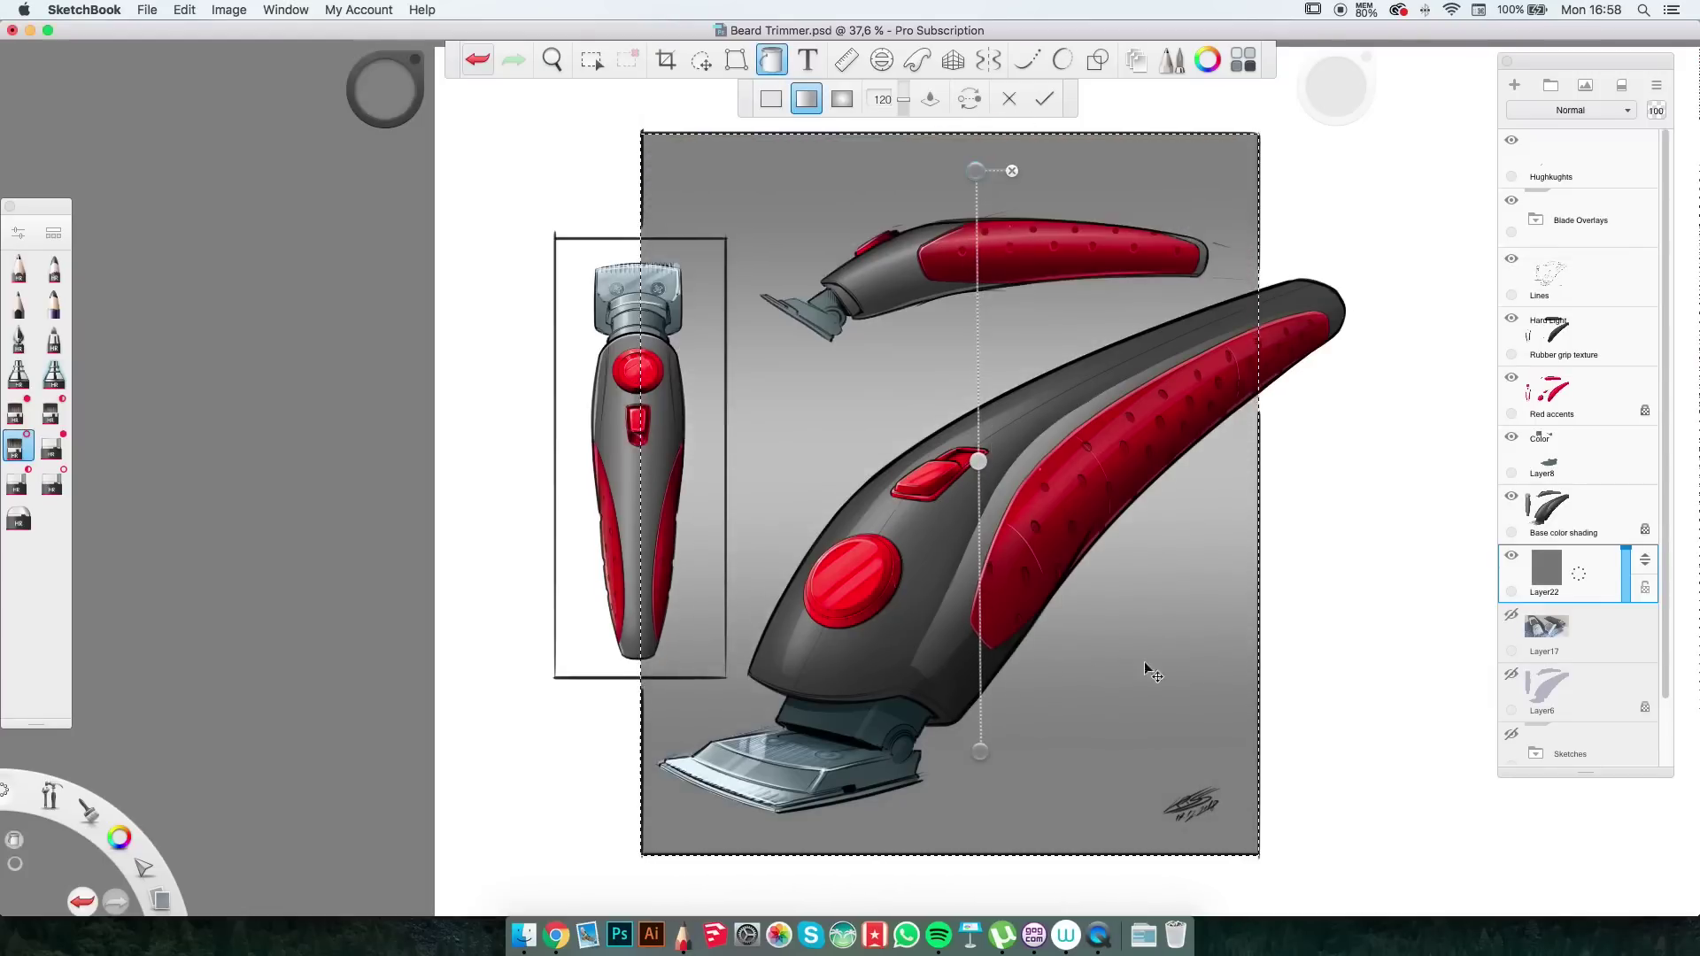
{"action": "left_click", "coordinate": [977, 460]}
{"action": "left_click", "coordinate": [981, 447]}
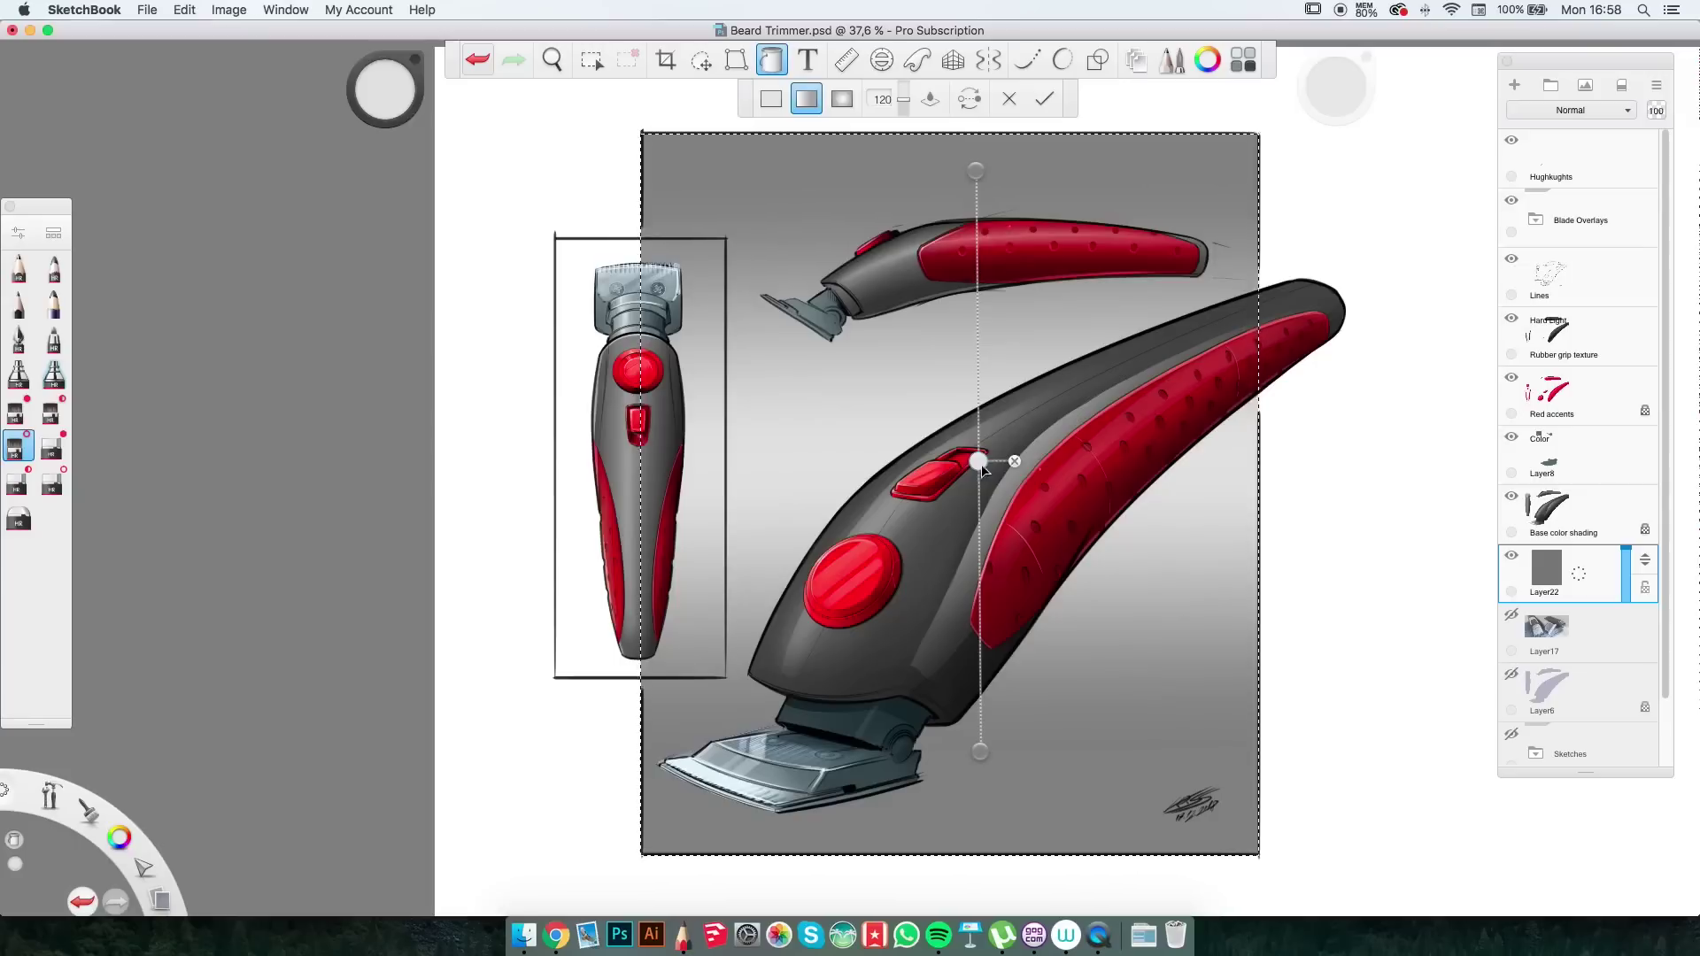
Reposition the gradient stops so the grey lightens toward the middle, and commit the fill.
{"action": "left_click_drag", "start_coordinate": [981, 462], "coordinate": [979, 531]}
{"action": "left_click_drag", "start_coordinate": [979, 751], "coordinate": [979, 879]}
{"action": "left_click_drag", "start_coordinate": [975, 168], "coordinate": [975, 95]}
{"action": "key", "text": "space"}
{"action": "left_click_drag", "start_coordinate": [1119, 539], "coordinate": [1168, 737]}
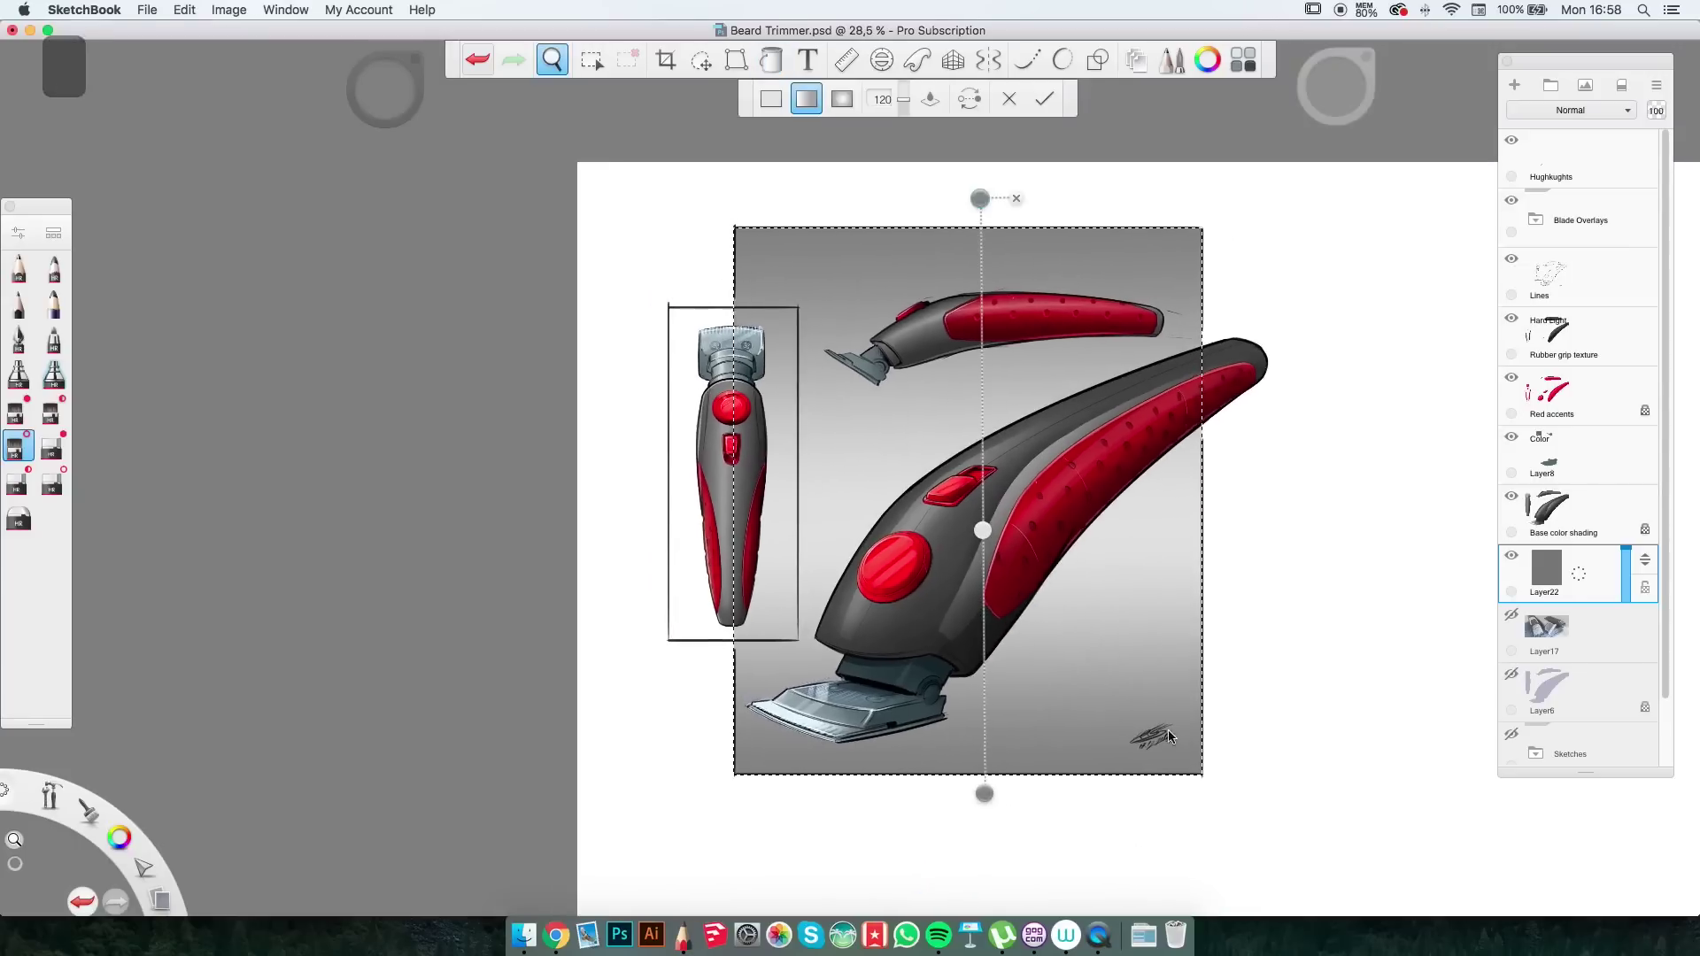
{"action": "key", "text": "Return"}
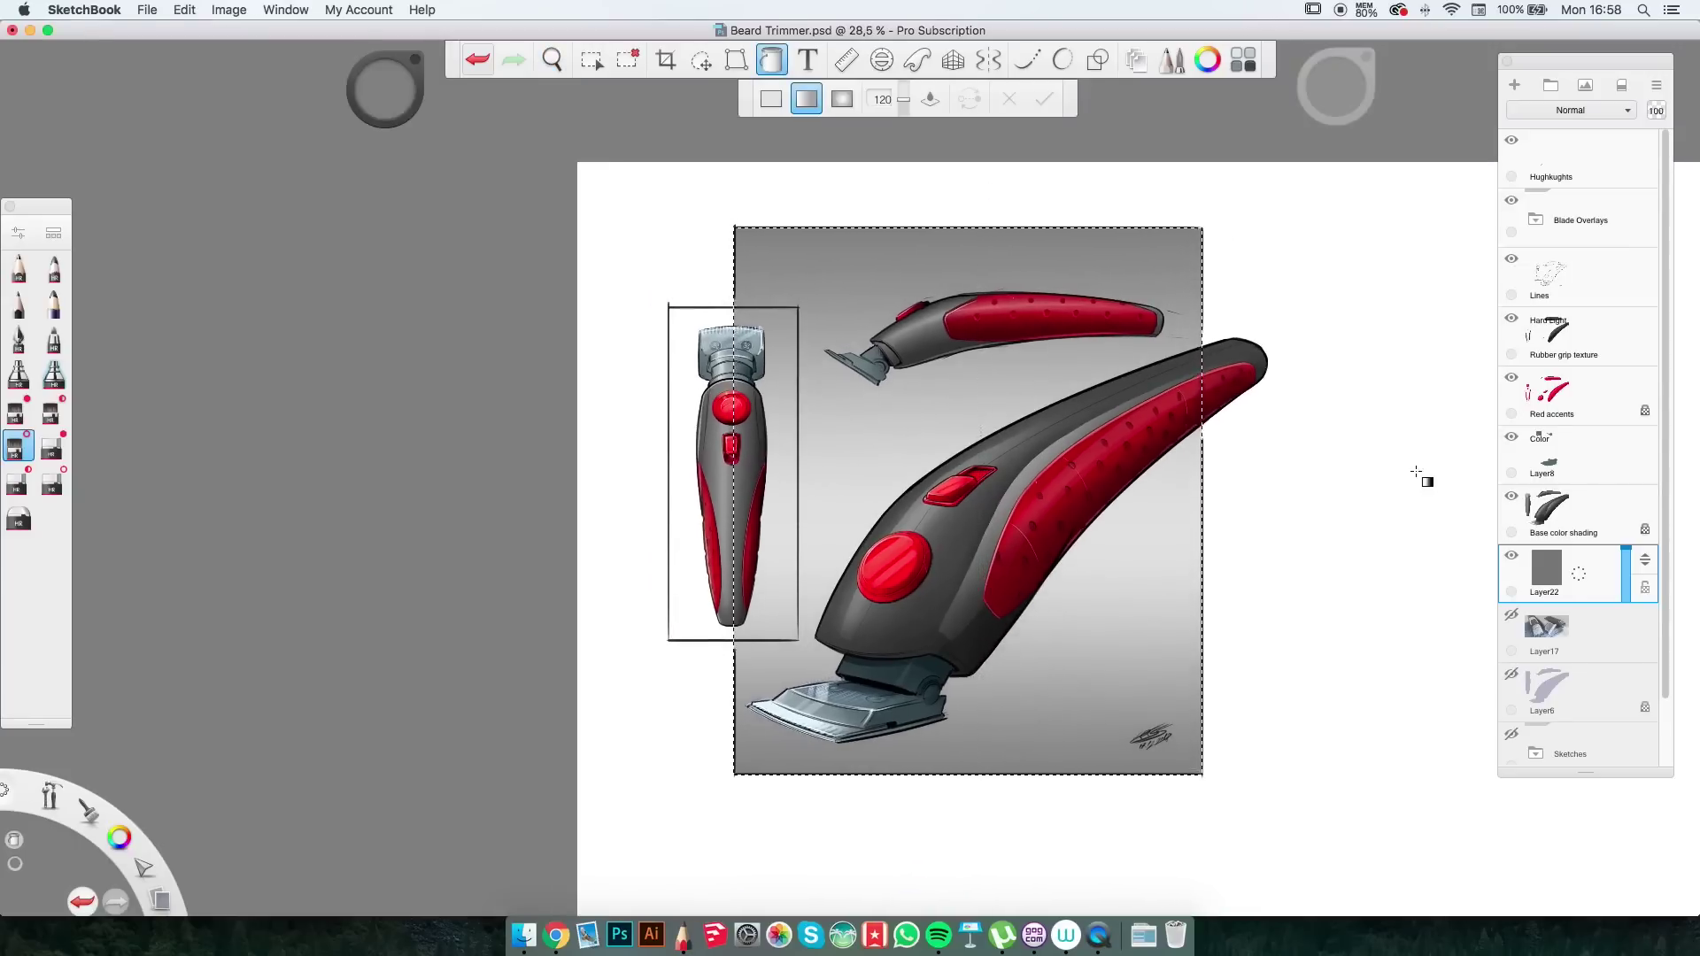
Scale the gradient layer up to 137%.
{"action": "key", "text": "m"}
{"action": "key", "text": "v"}
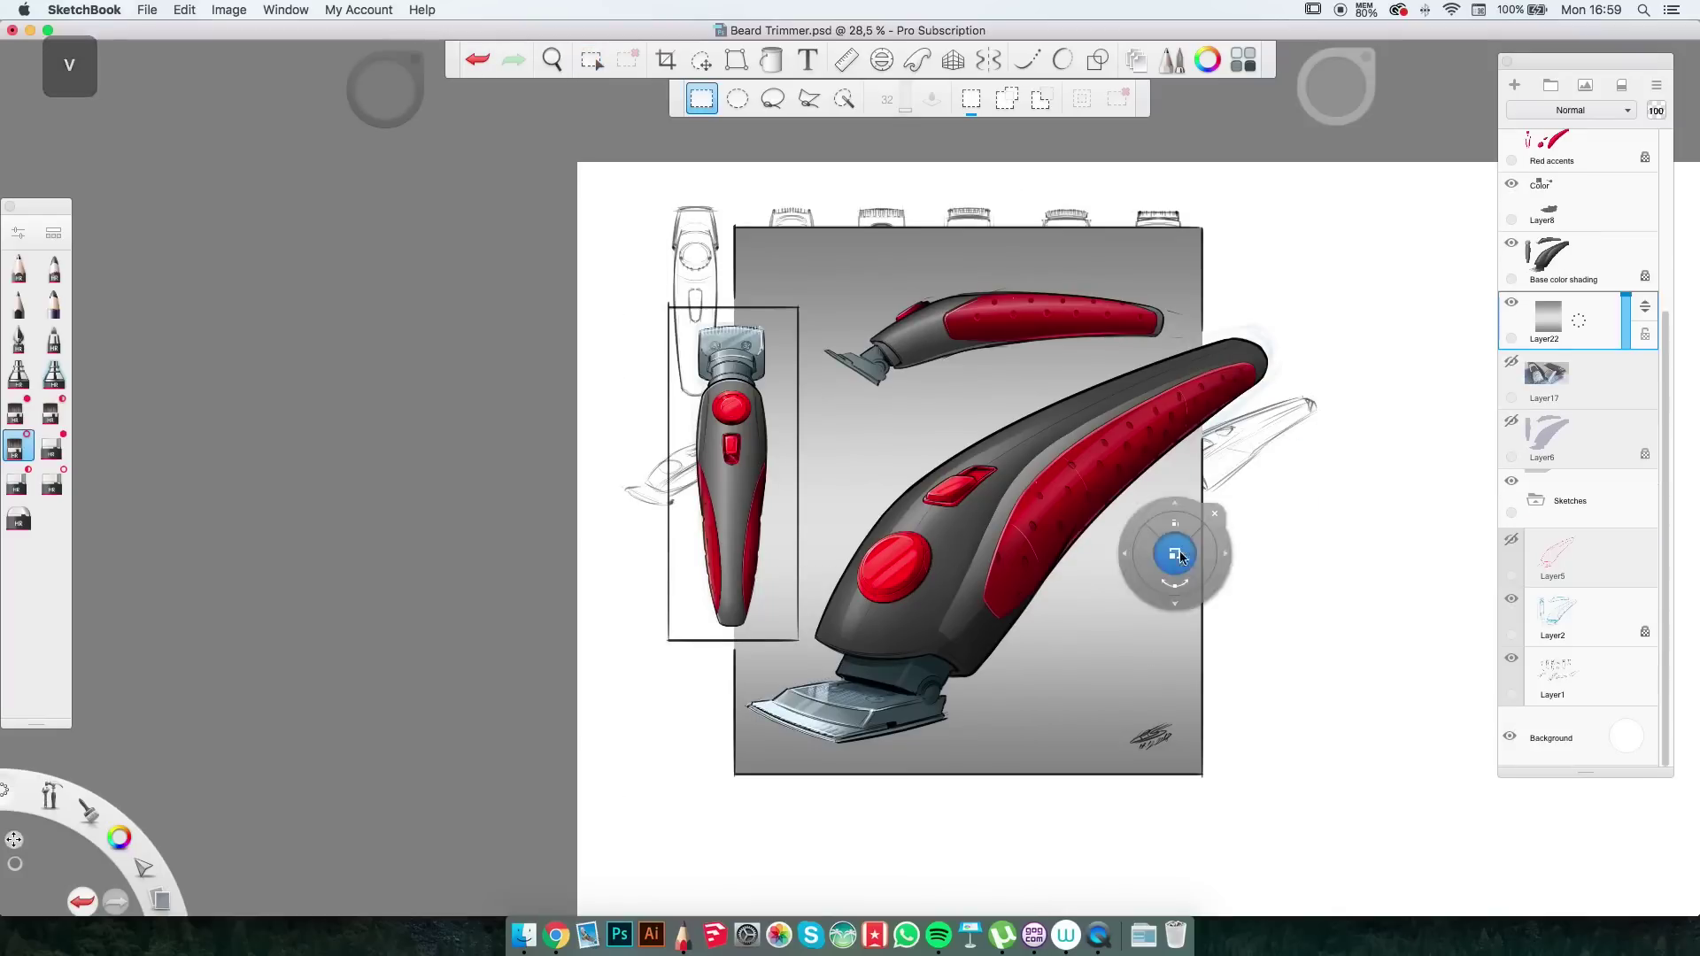
{"action": "left_click_drag", "start_coordinate": [1188, 531], "coordinate": [1279, 556]}
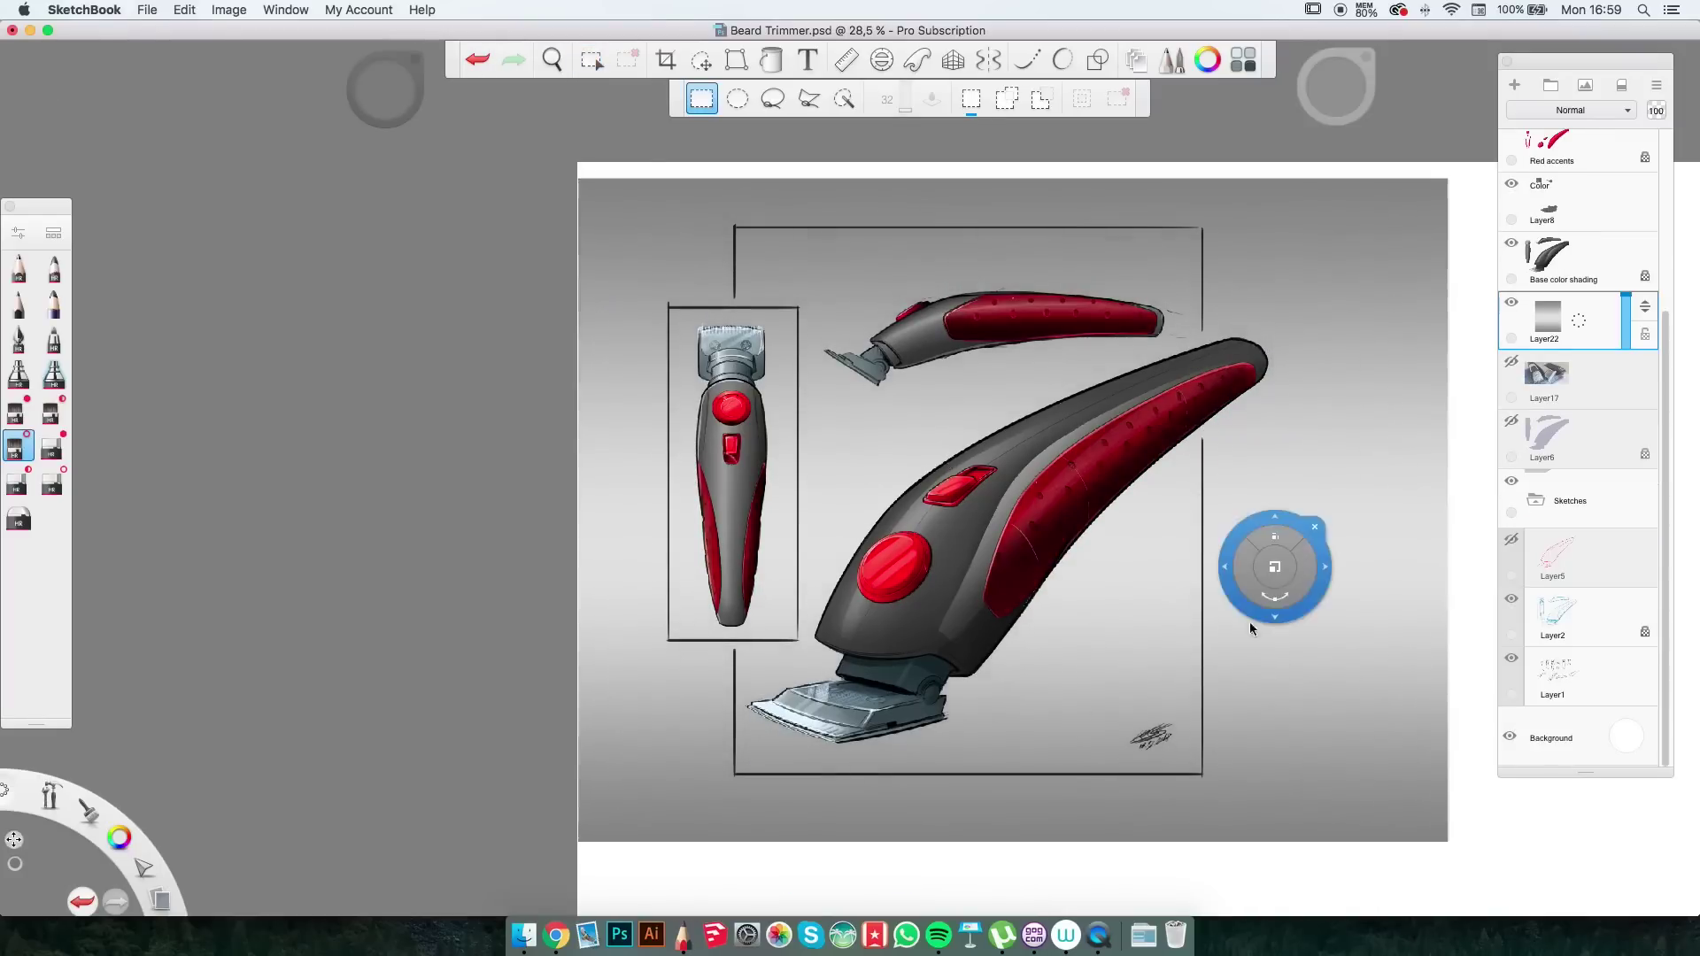
{"action": "key", "text": "m"}
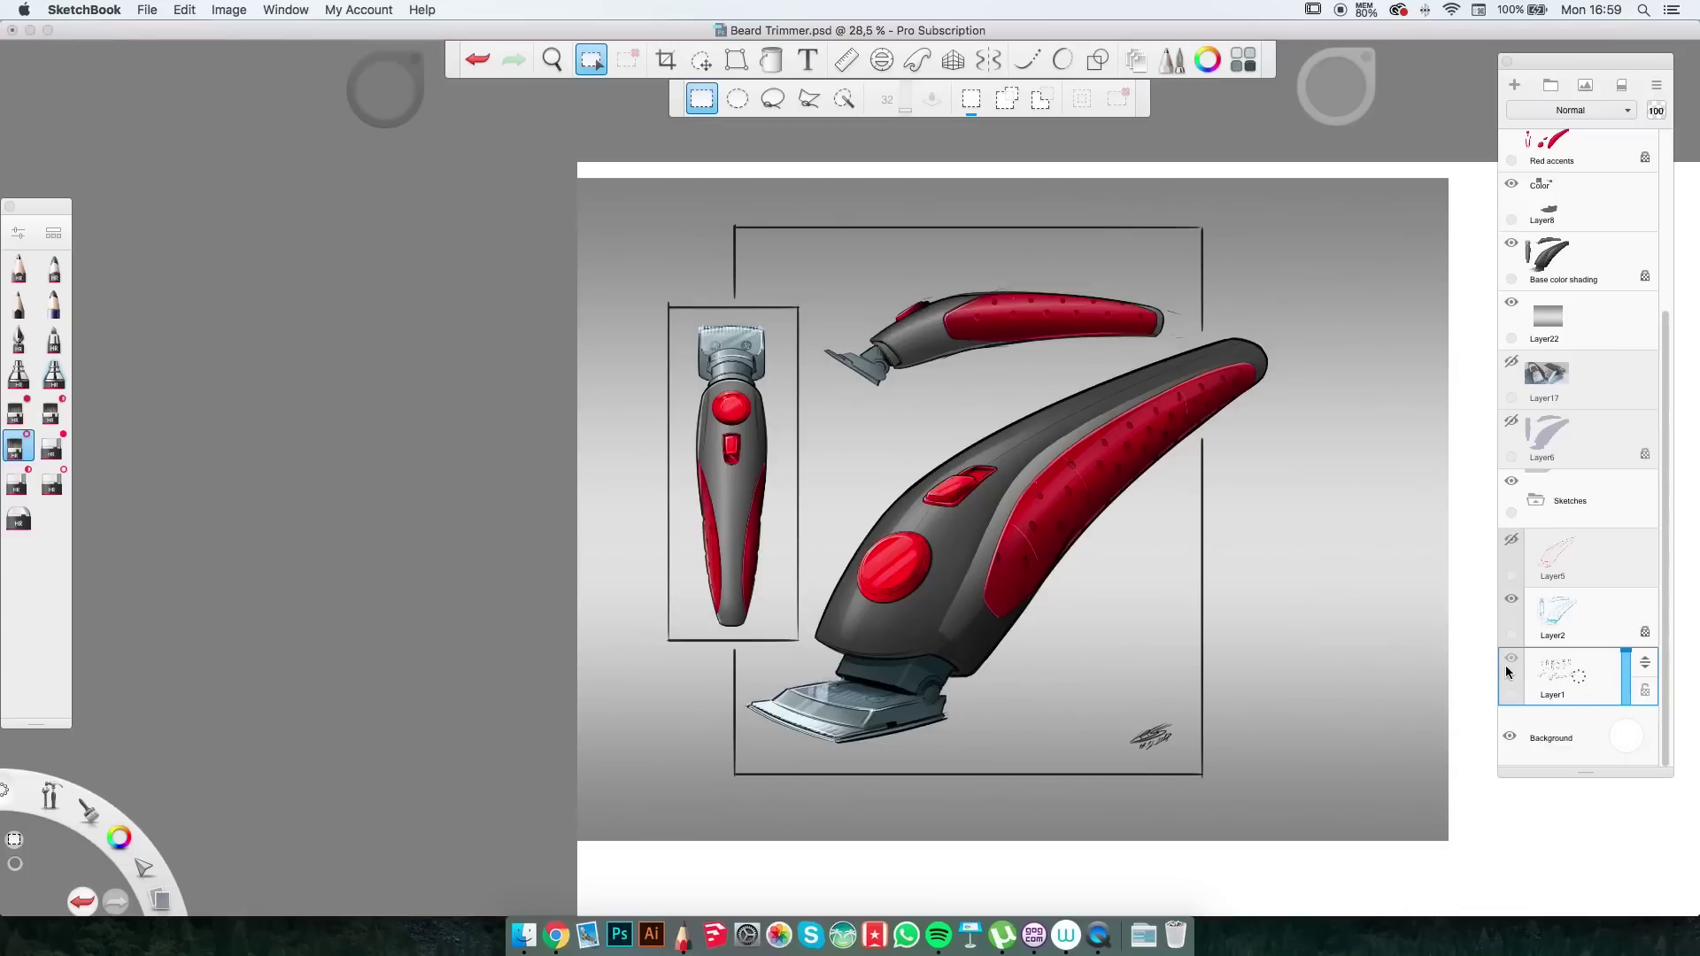
Hide the Sketches group and copy the lassoed blade sketches.
{"action": "left_click", "coordinate": [1516, 302]}
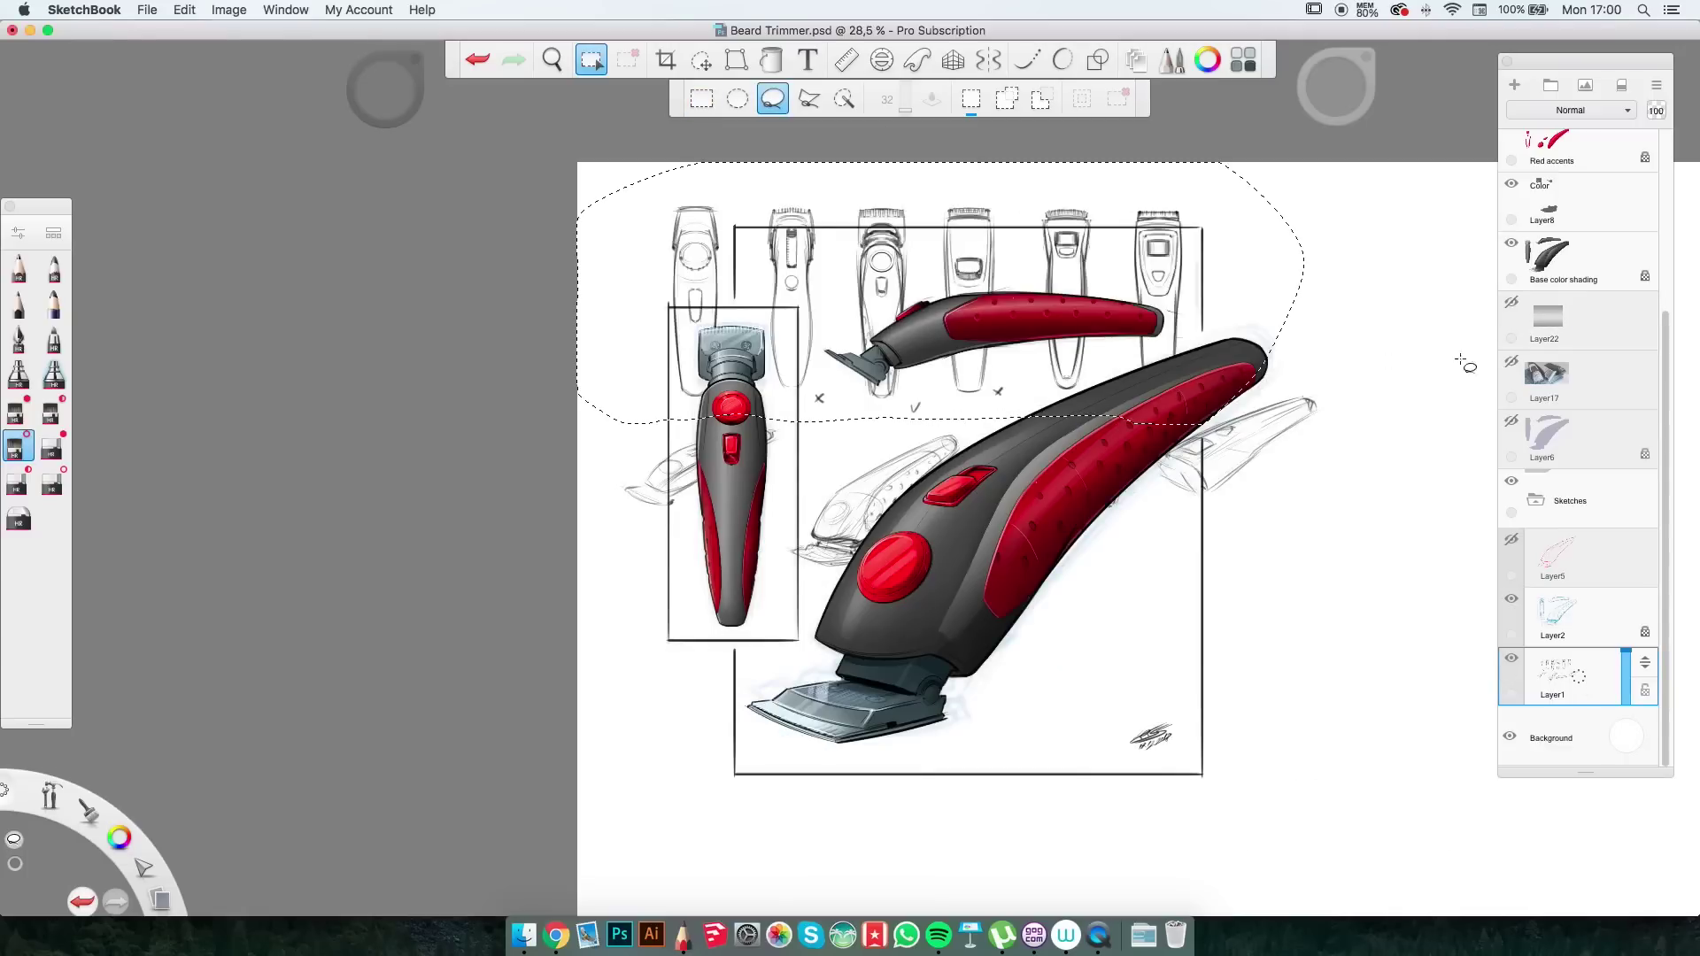
{"action": "left_click", "coordinate": [1535, 500]}
{"action": "left_click", "coordinate": [1511, 657]}
{"action": "key", "text": "super+d"}
{"action": "left_click", "coordinate": [1511, 479]}
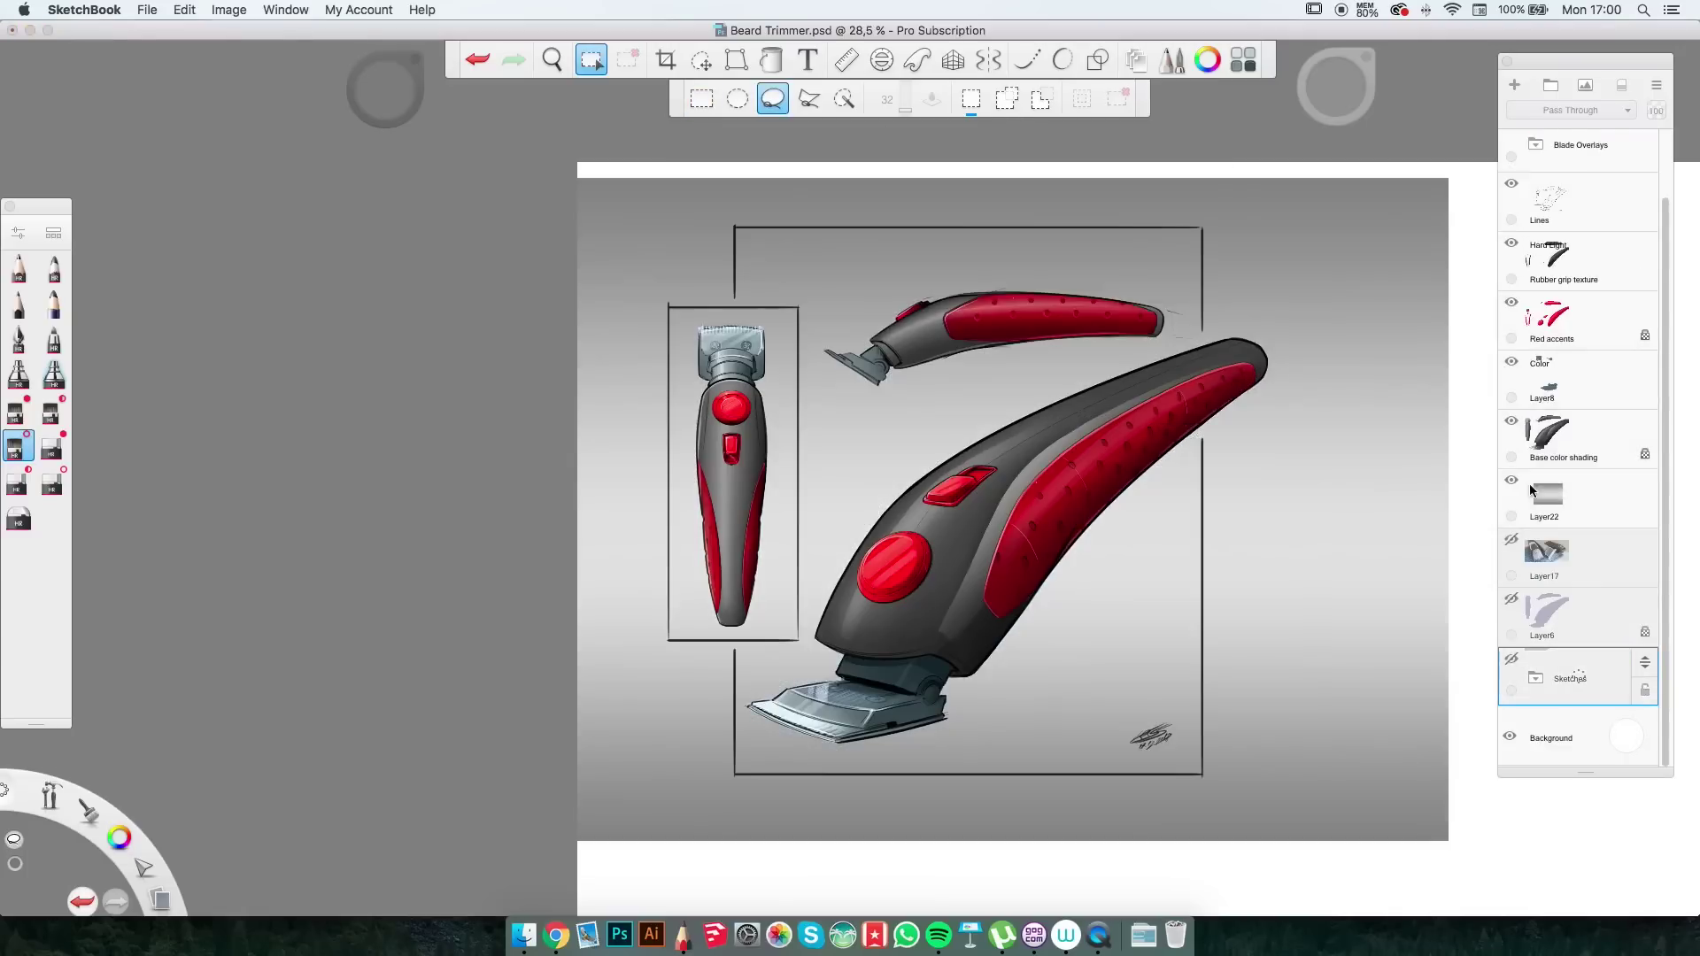
Group the colour layers into a group named 'Color' and correct the Highlights layer name.
{"action": "left_click", "coordinate": [1551, 88]}
{"action": "left_click_drag", "start_coordinate": [1640, 263], "coordinate": [1629, 372]}
{"action": "left_click", "coordinate": [1611, 445]}
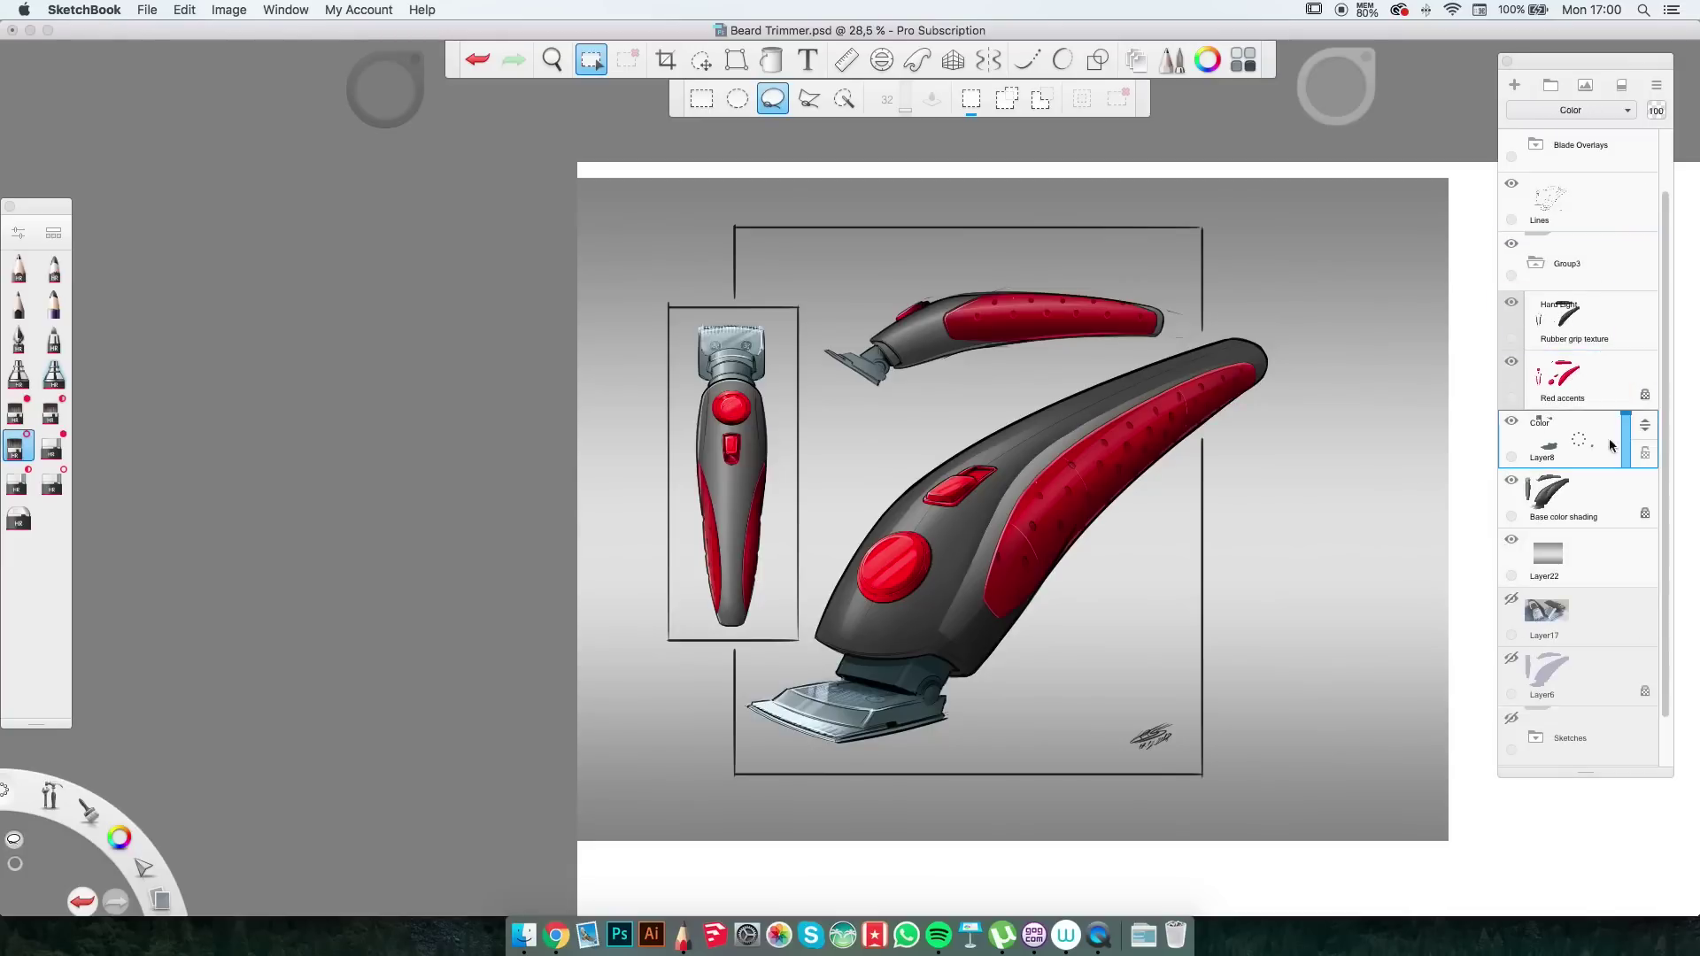
{"action": "left_click", "coordinate": [1558, 257]}
{"action": "left_click", "coordinate": [1624, 246]}
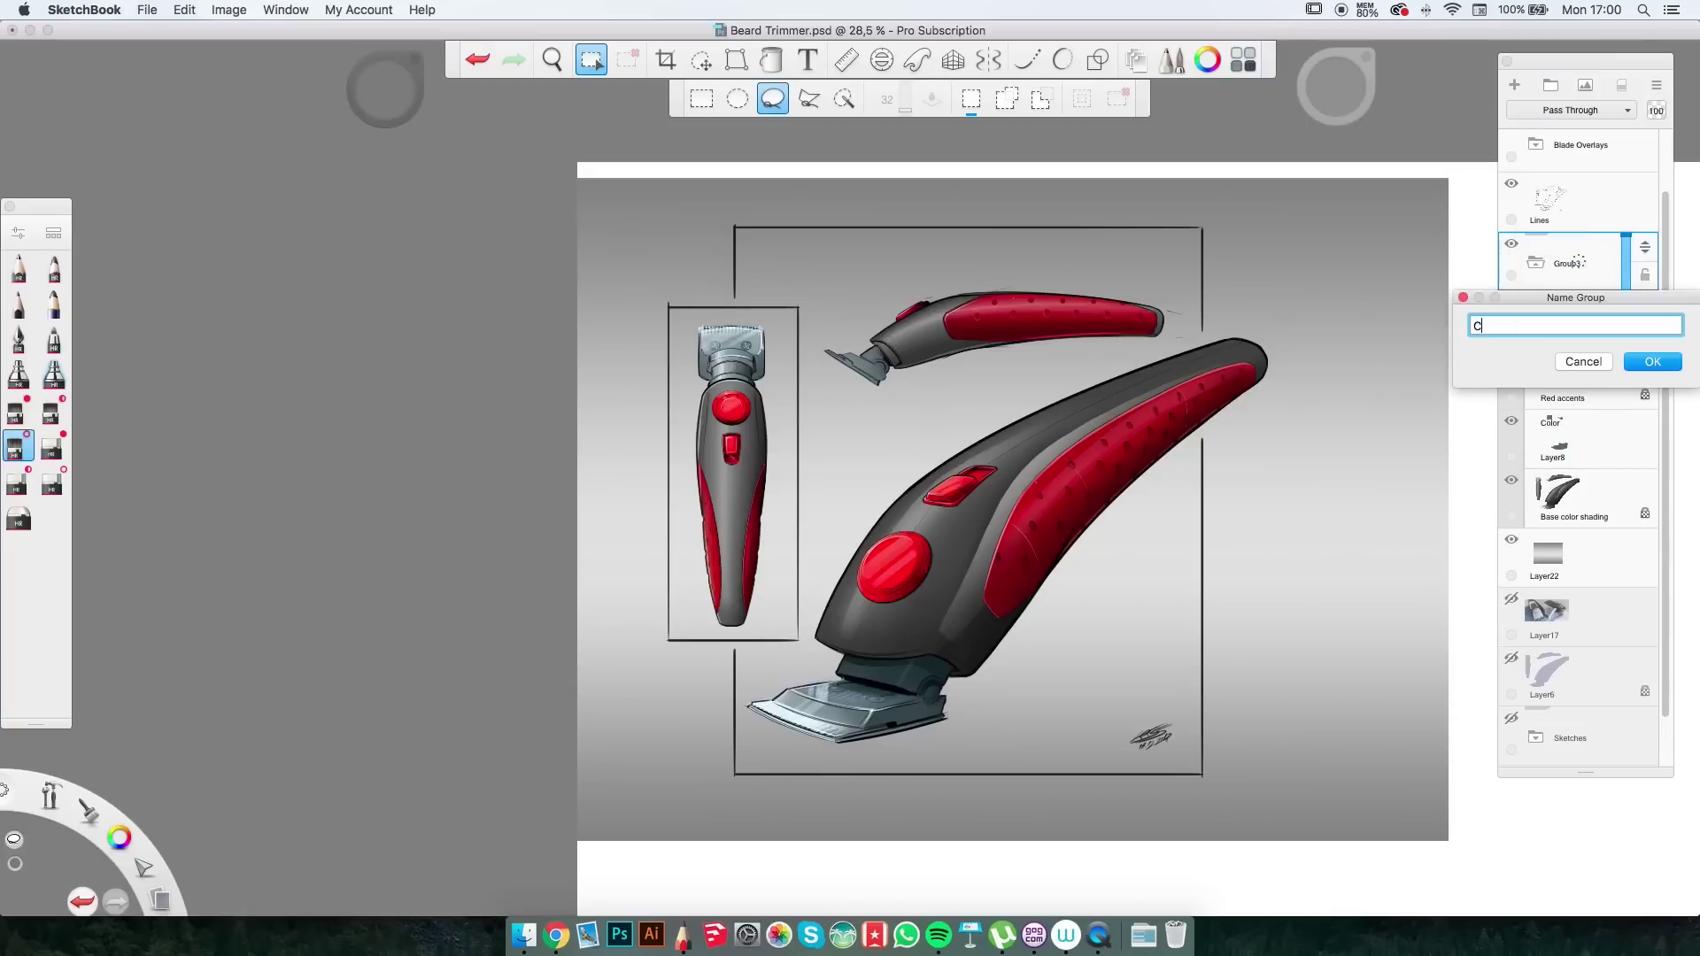
{"action": "type", "text": "Color"}
{"action": "key", "text": "Return"}
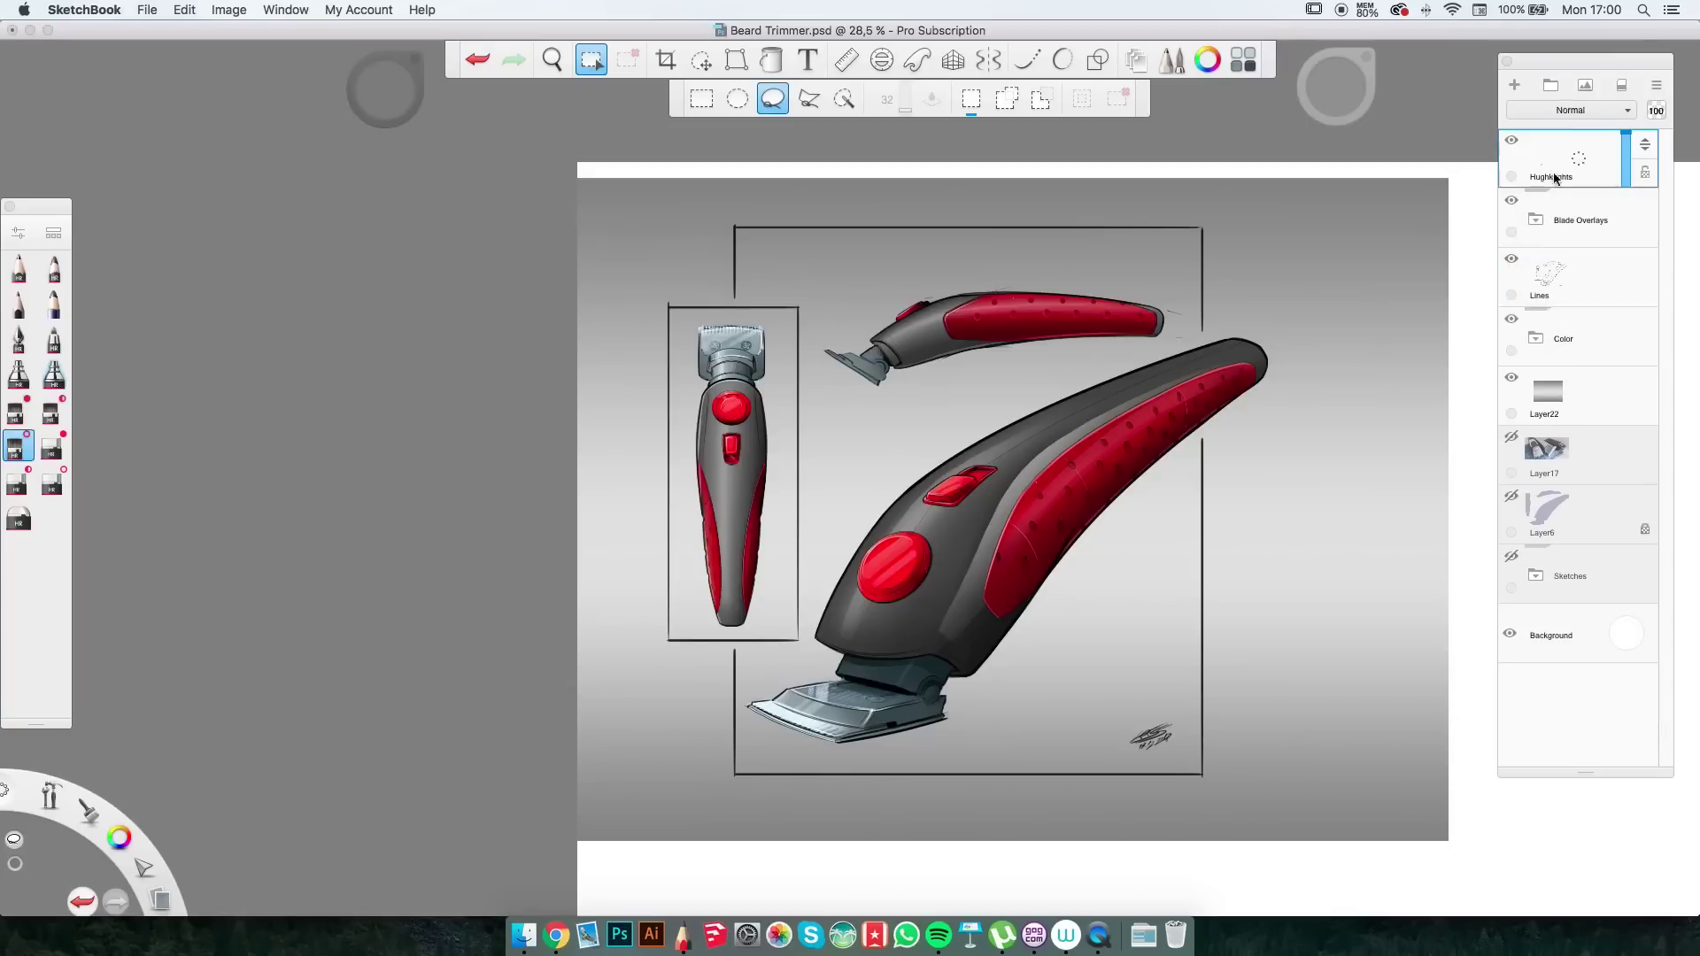
{"action": "double_click", "coordinate": [1555, 179]}
{"action": "key", "text": "Return"}
Paste the copied blade sketches onto a new layer, shrunk to 87% and placed on the sheet.
{"action": "key", "text": "ctrl+v"}
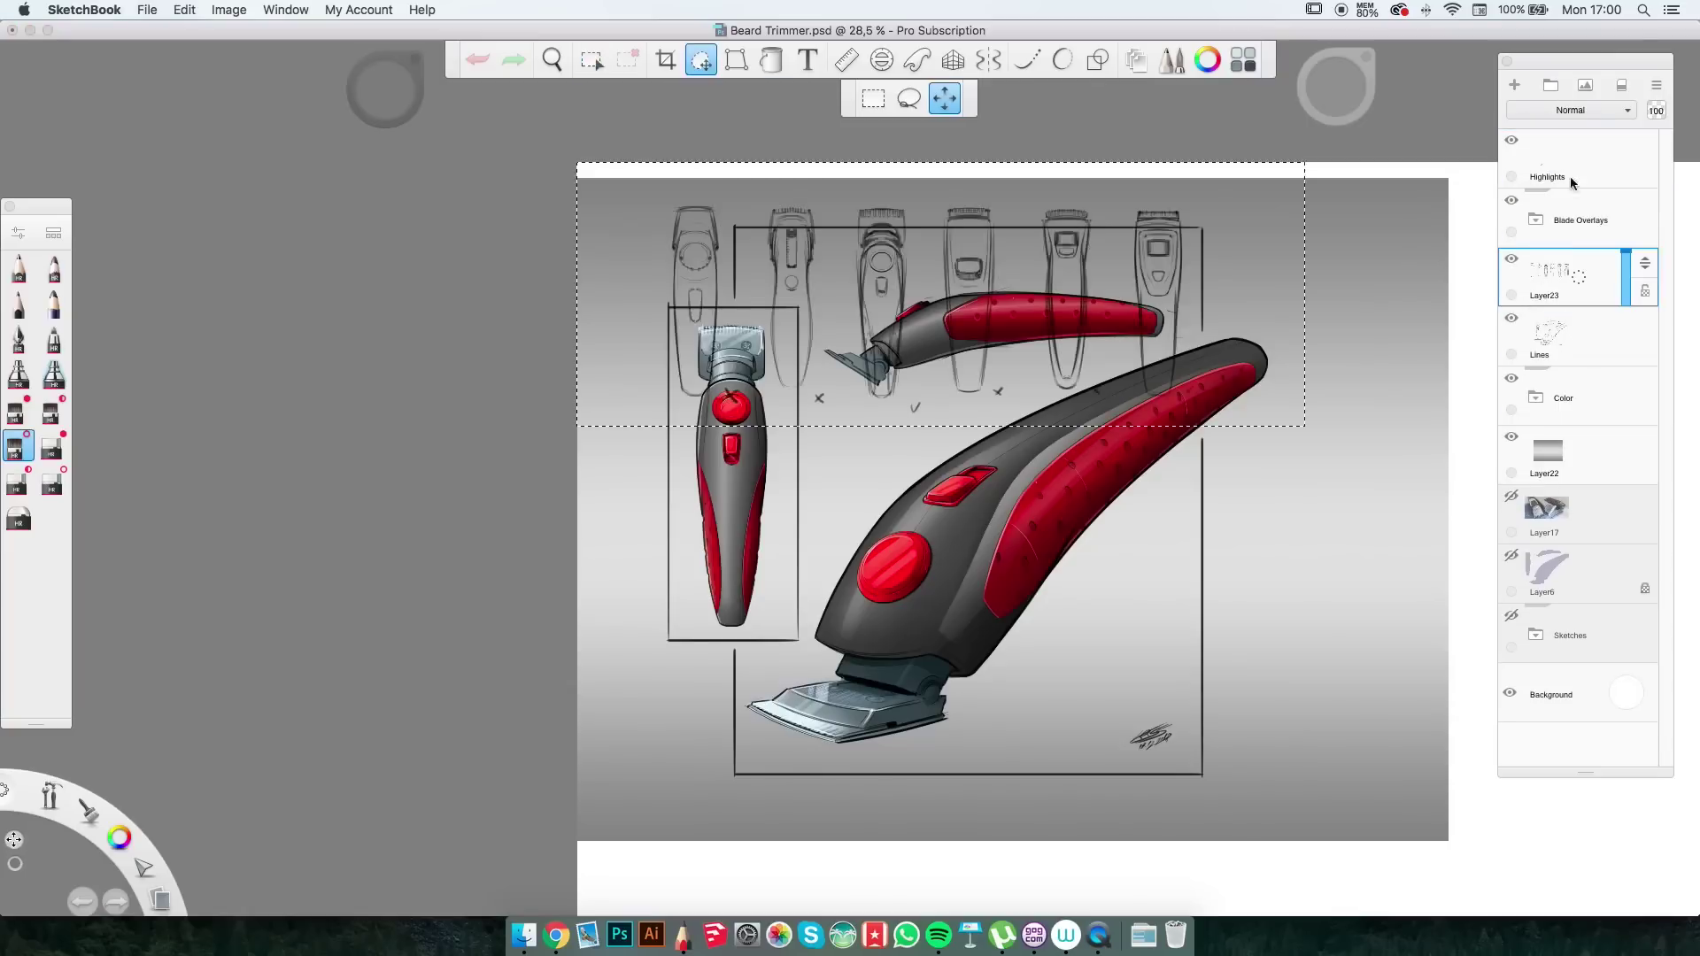
{"action": "left_click", "coordinate": [51, 412]}
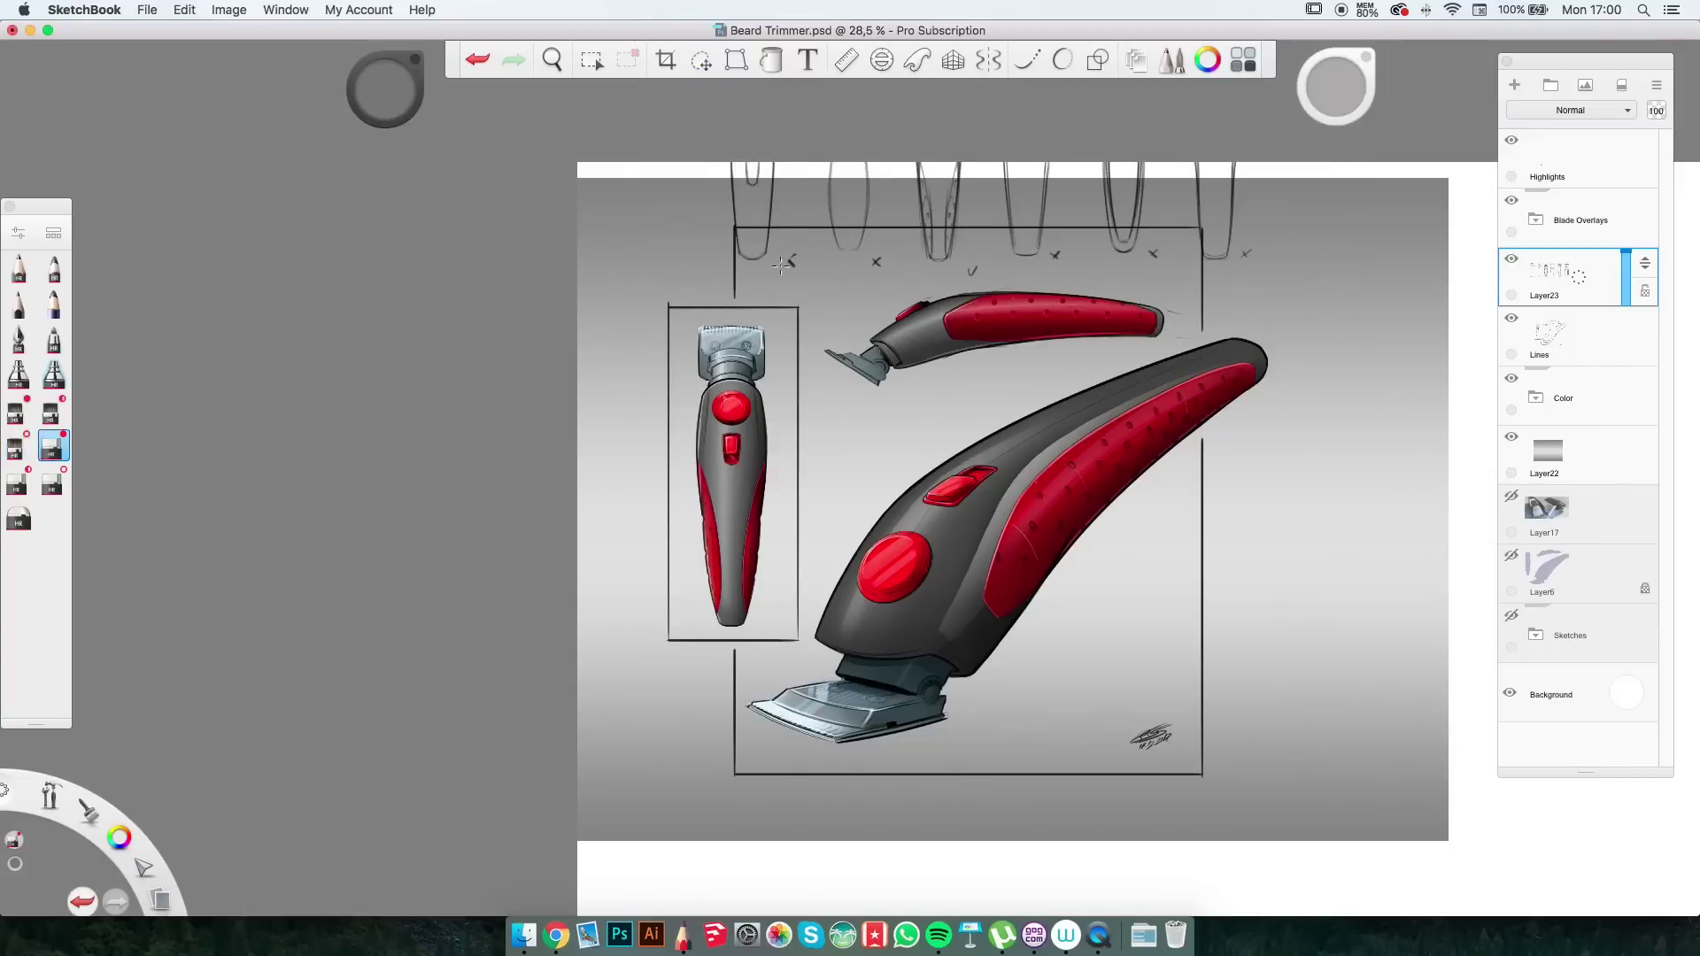
{"action": "key", "text": "v"}
{"action": "mouse_move", "coordinate": [1198, 653]}
{"action": "left_mouse_down"}
{"action": "mouse_move", "coordinate": [1245, 478]}
{"action": "mouse_move", "coordinate": [1222, 390]}
{"action": "mouse_move", "coordinate": [1225, 804]}
{"action": "mouse_move", "coordinate": [1225, 480]}
{"action": "left_mouse_up"}
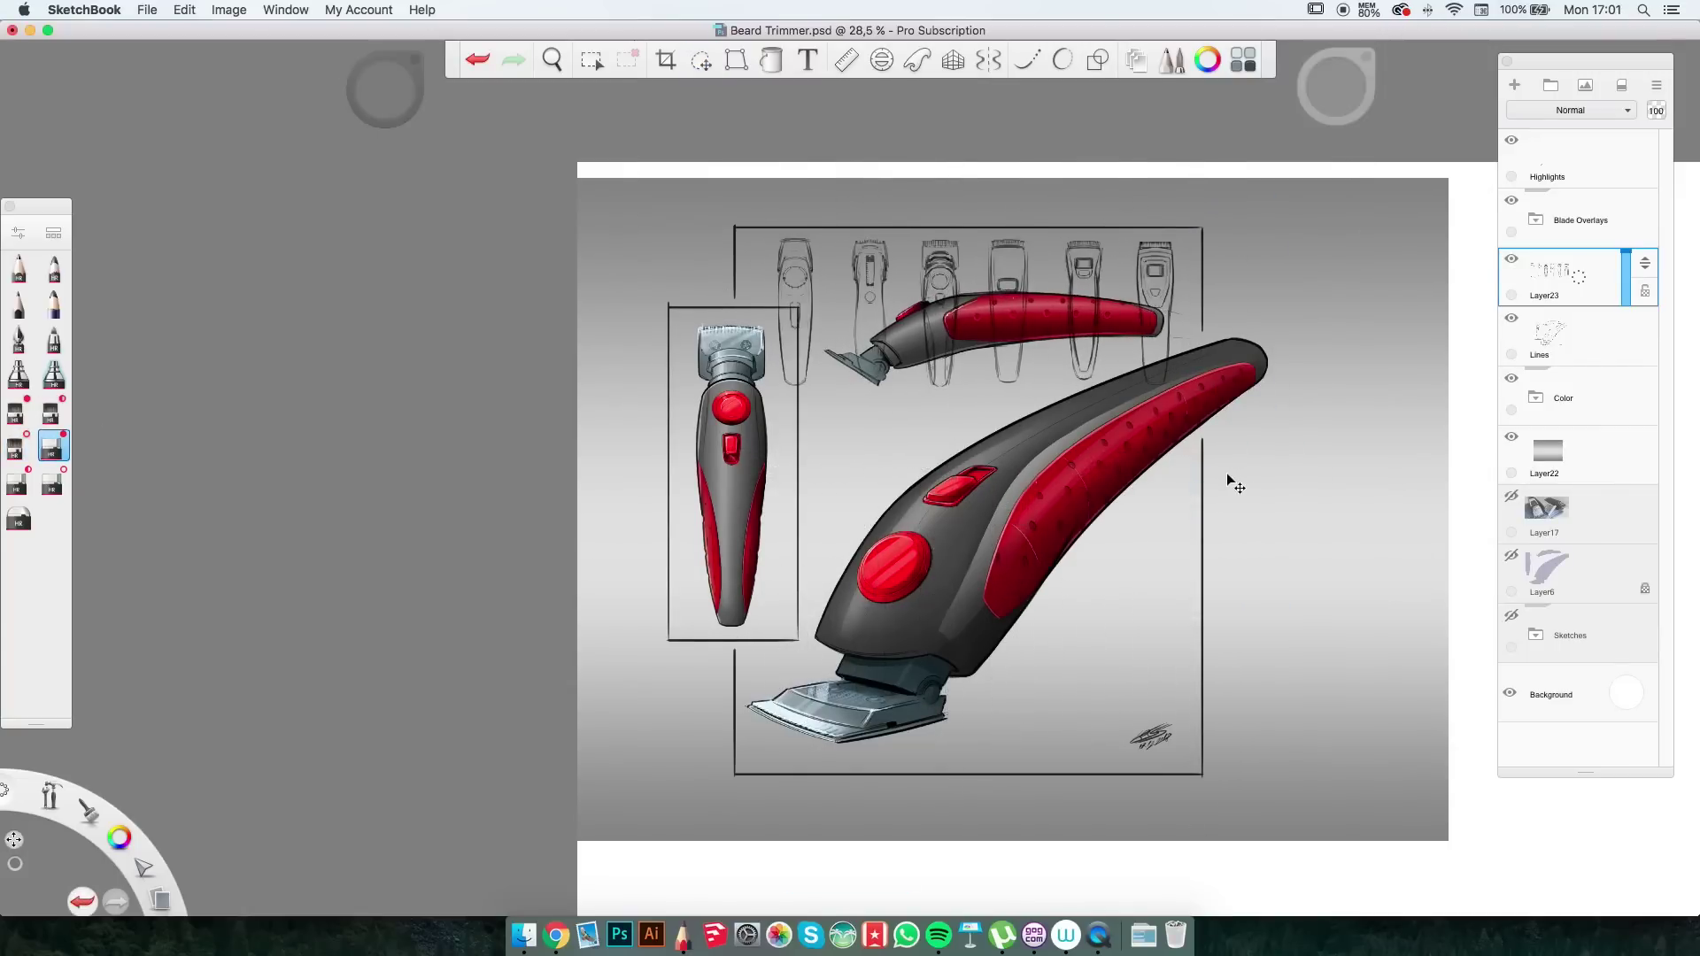
{"action": "scroll", "coordinate": [871, 548], "scroll_direction": "up", "scroll_amount": 2}
{"action": "left_click_drag", "start_coordinate": [871, 549], "coordinate": [811, 570]}
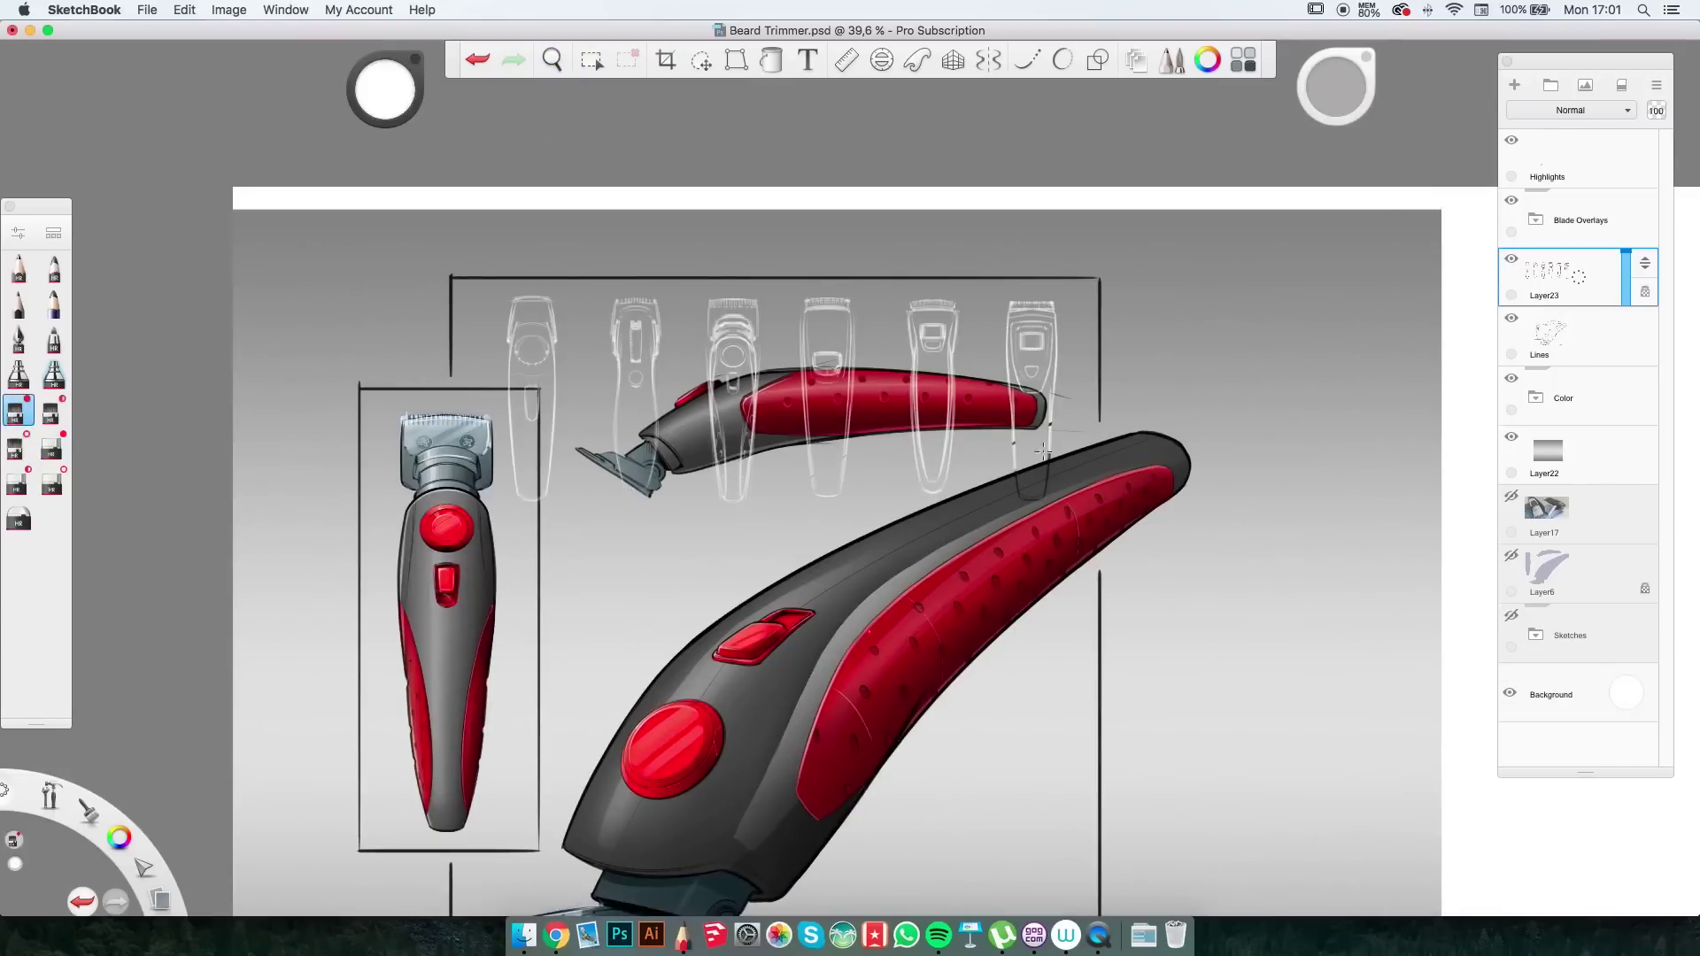
Move the sketch outline layer below the Color group and paste another copy of the outlines.
{"action": "left_click_drag", "start_coordinate": [1631, 436], "coordinate": [1631, 396]}
{"action": "scroll", "coordinate": [1216, 462], "scroll_direction": "down", "scroll_amount": 3}
{"action": "scroll", "coordinate": [1216, 462], "scroll_direction": "left", "scroll_amount": 3}
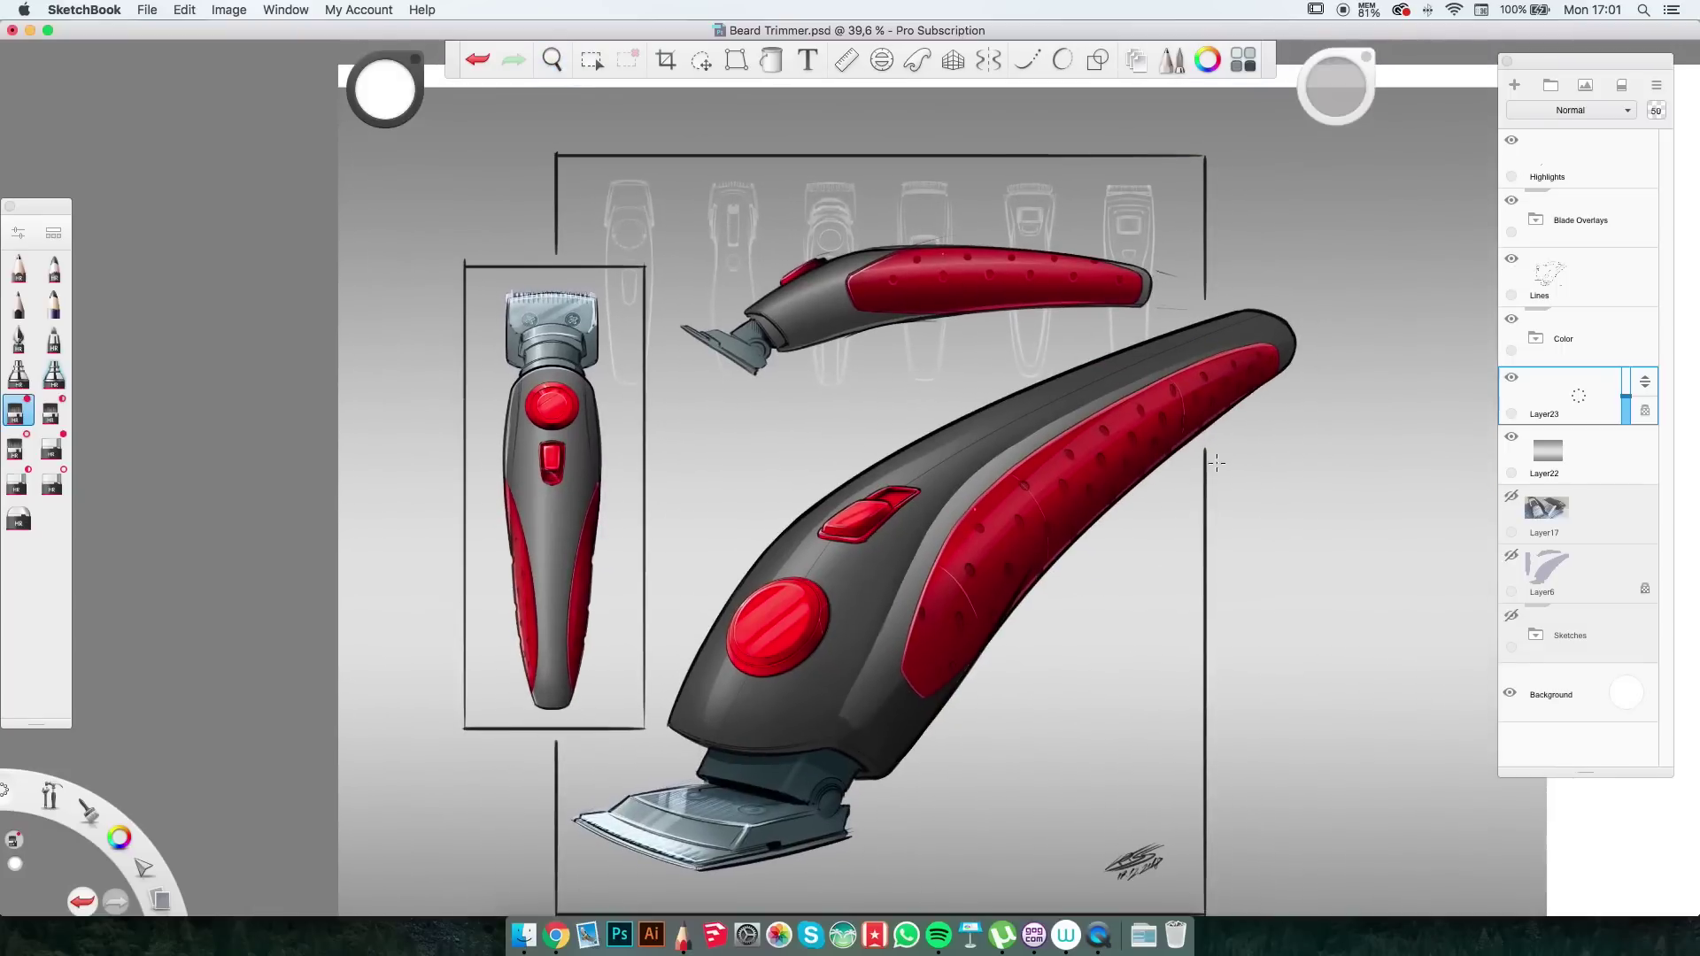
{"action": "key", "text": "ctrl+v"}
Tile two more copies of the sketch outlines across the background and merge them into the outline layer.
{"action": "left_click_drag", "start_coordinate": [618, 504], "coordinate": [919, 506]}
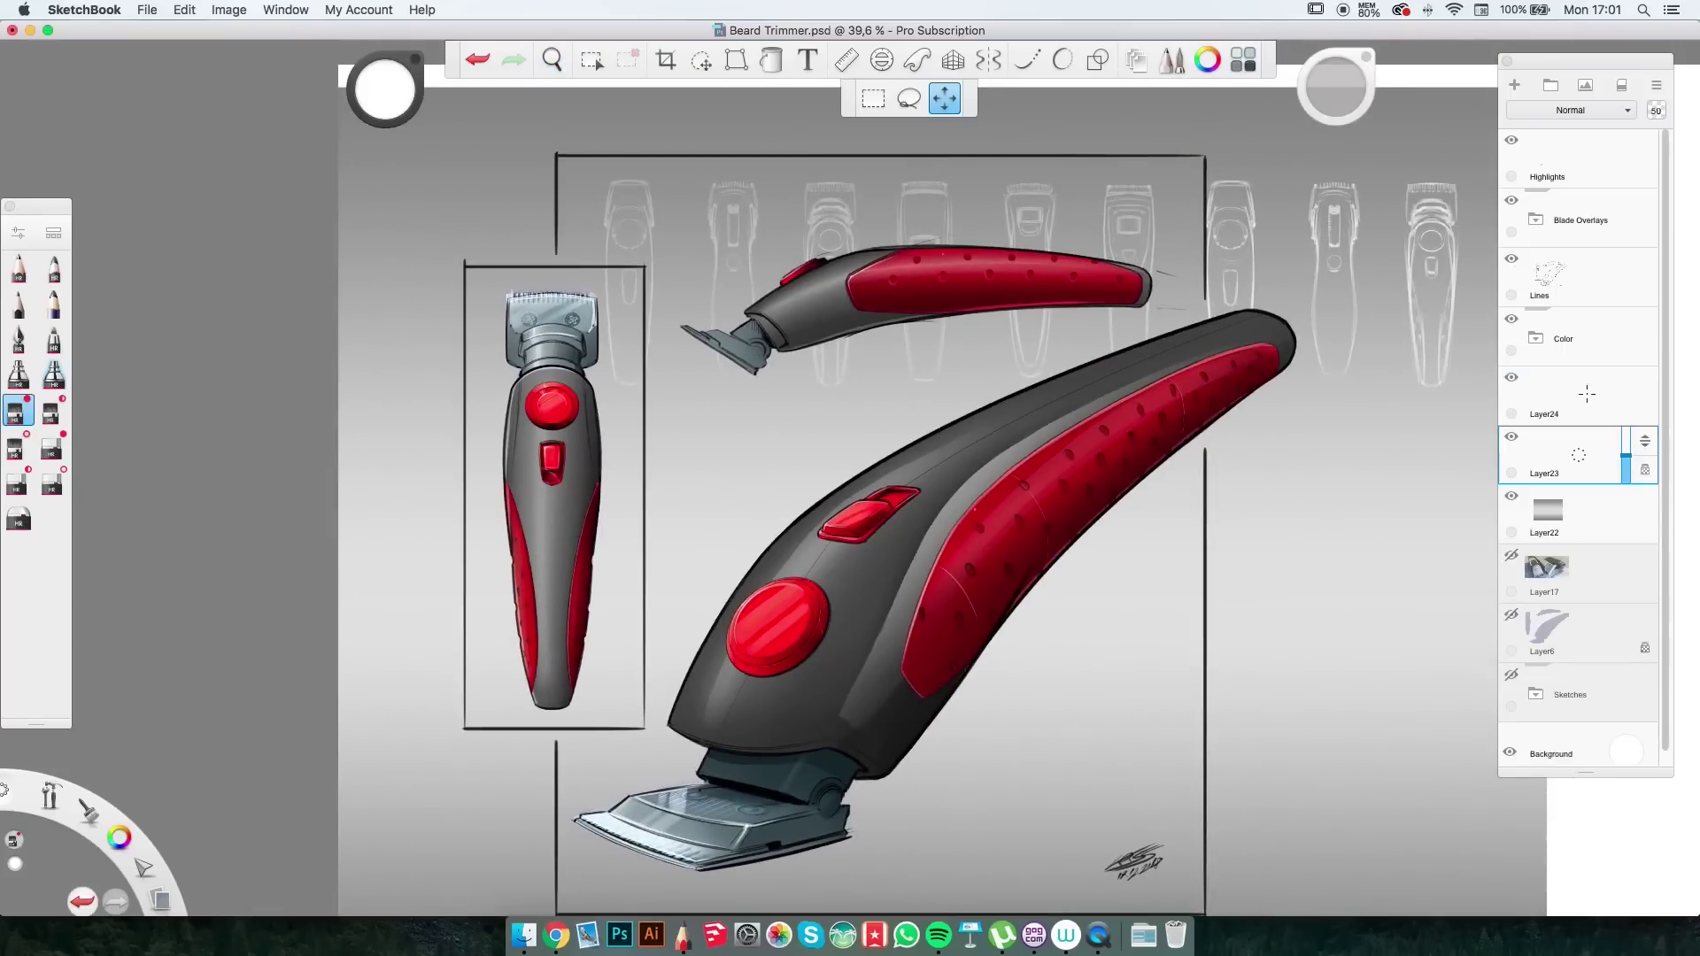
{"action": "left_click", "coordinate": [1586, 393]}
{"action": "key", "text": "ctrl+e"}
{"action": "scroll", "coordinate": [1054, 607], "scroll_direction": "right", "scroll_amount": 2}
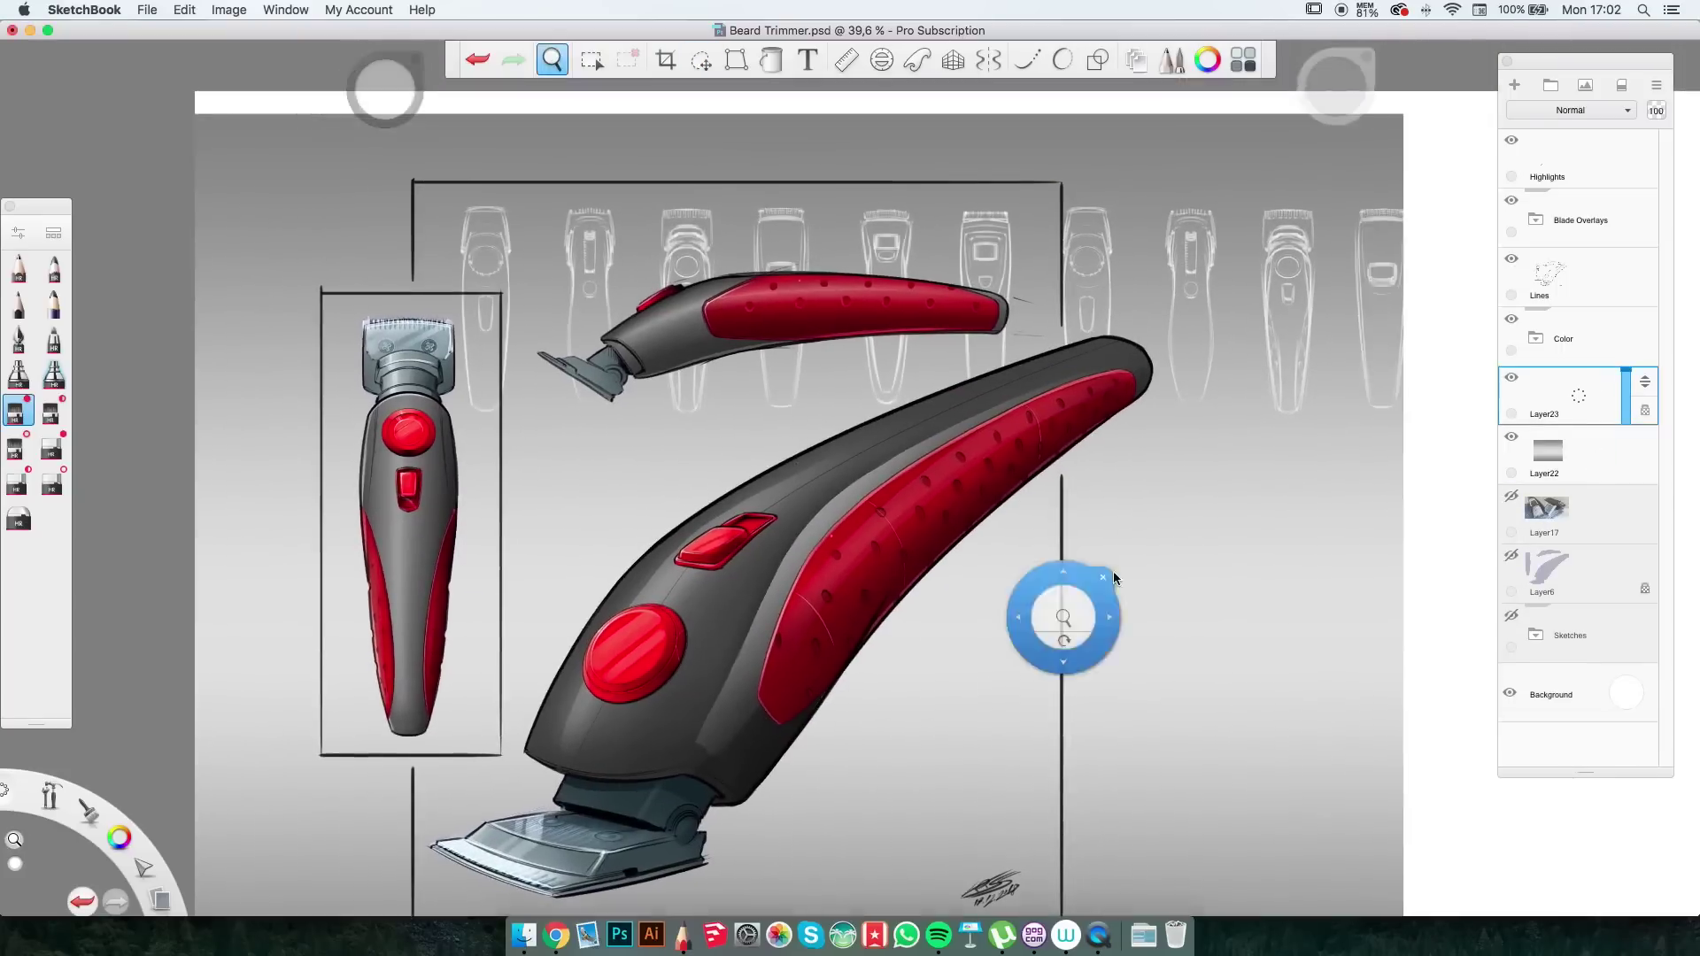
{"action": "scroll", "coordinate": [1044, 645], "scroll_direction": "down", "scroll_amount": 3}
{"action": "key", "text": "v"}
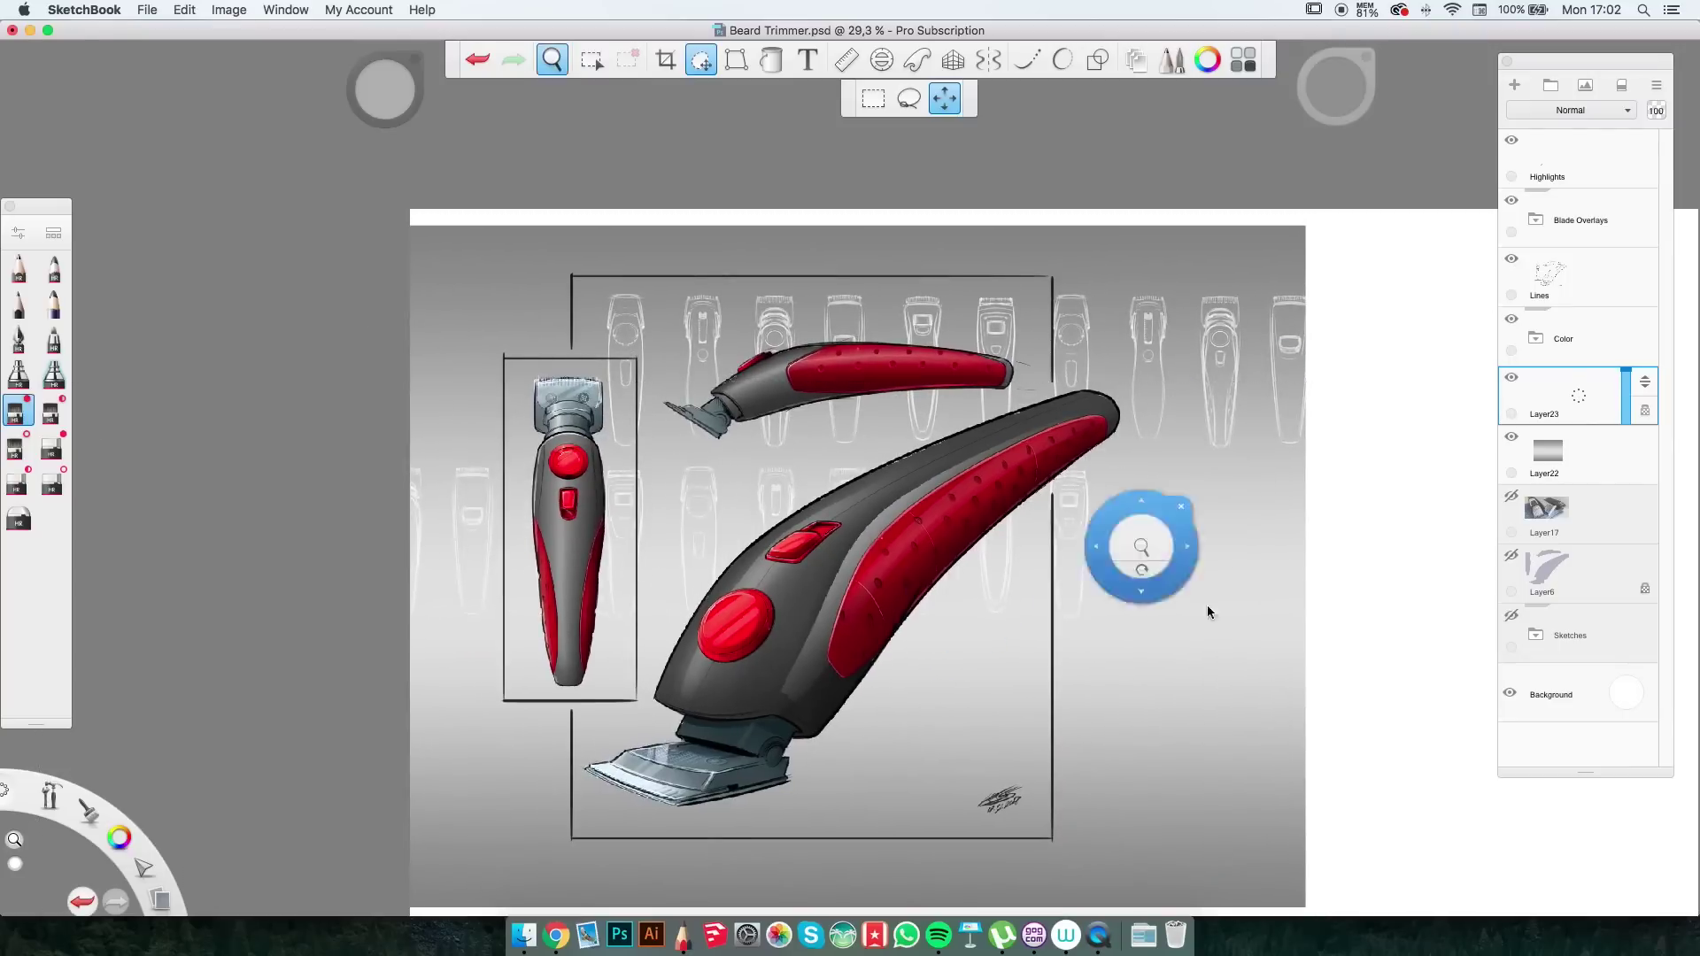
{"action": "scroll", "coordinate": [1208, 603], "scroll_direction": "down", "scroll_amount": 5}
{"action": "key", "text": "ctrl+v"}
{"action": "left_click_drag", "start_coordinate": [777, 479], "coordinate": [1142, 460]}
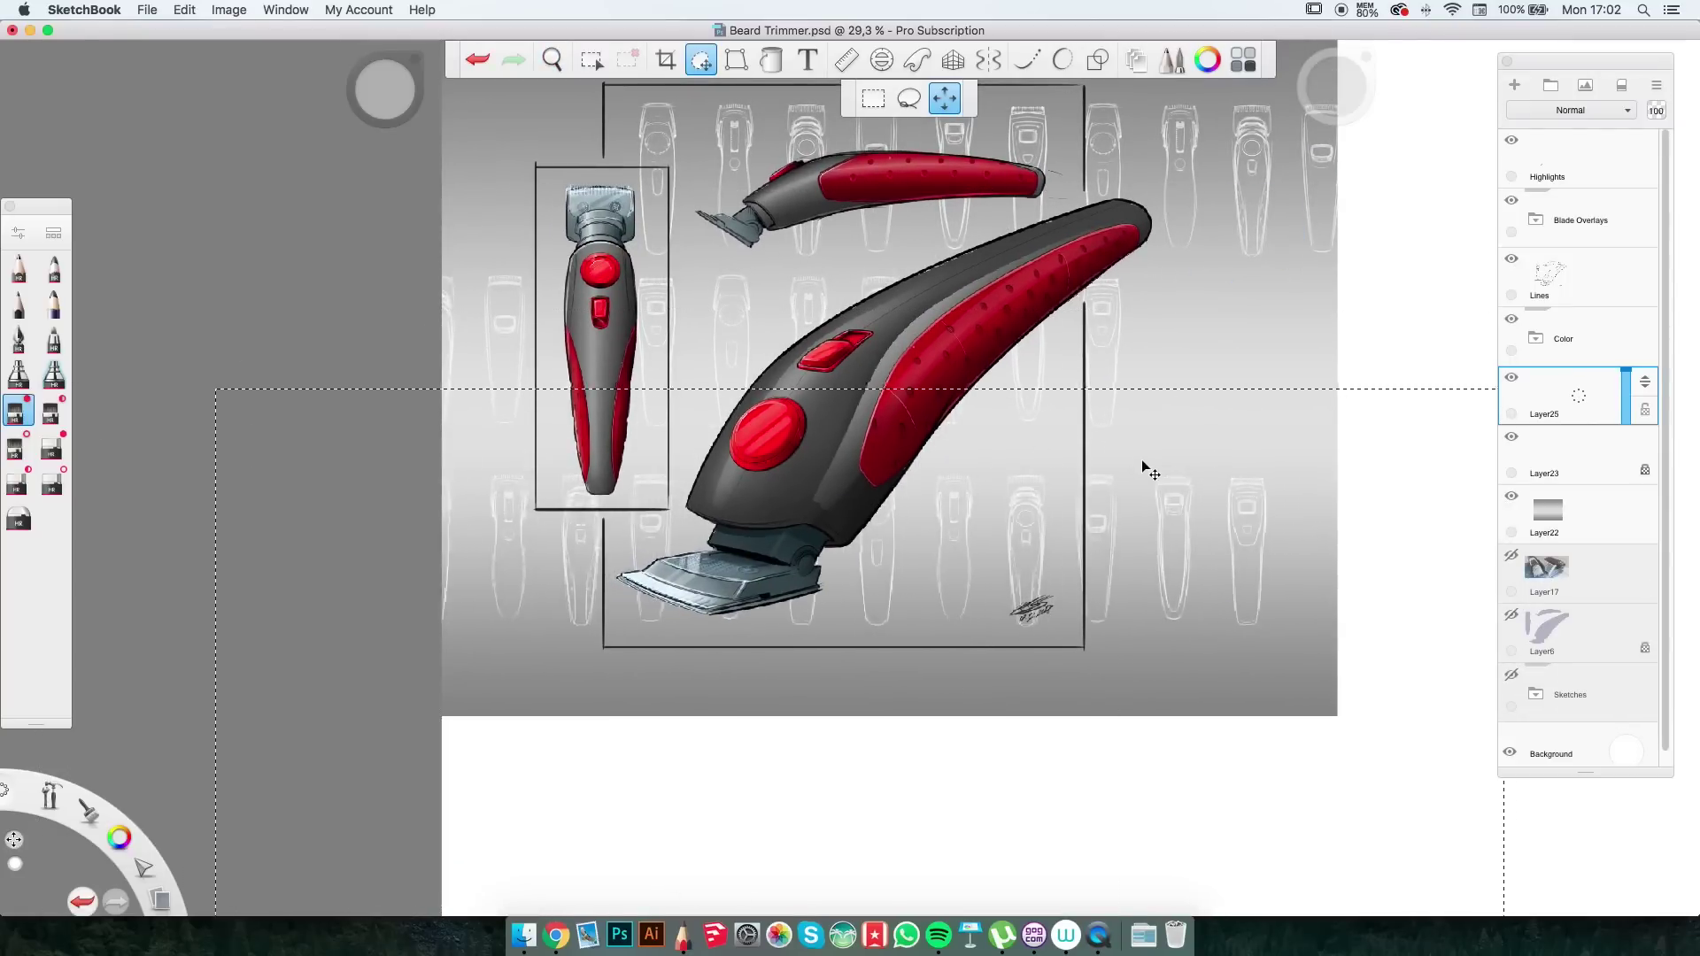
{"action": "left_click_drag", "start_coordinate": [1420, 337], "coordinate": [1196, 621]}
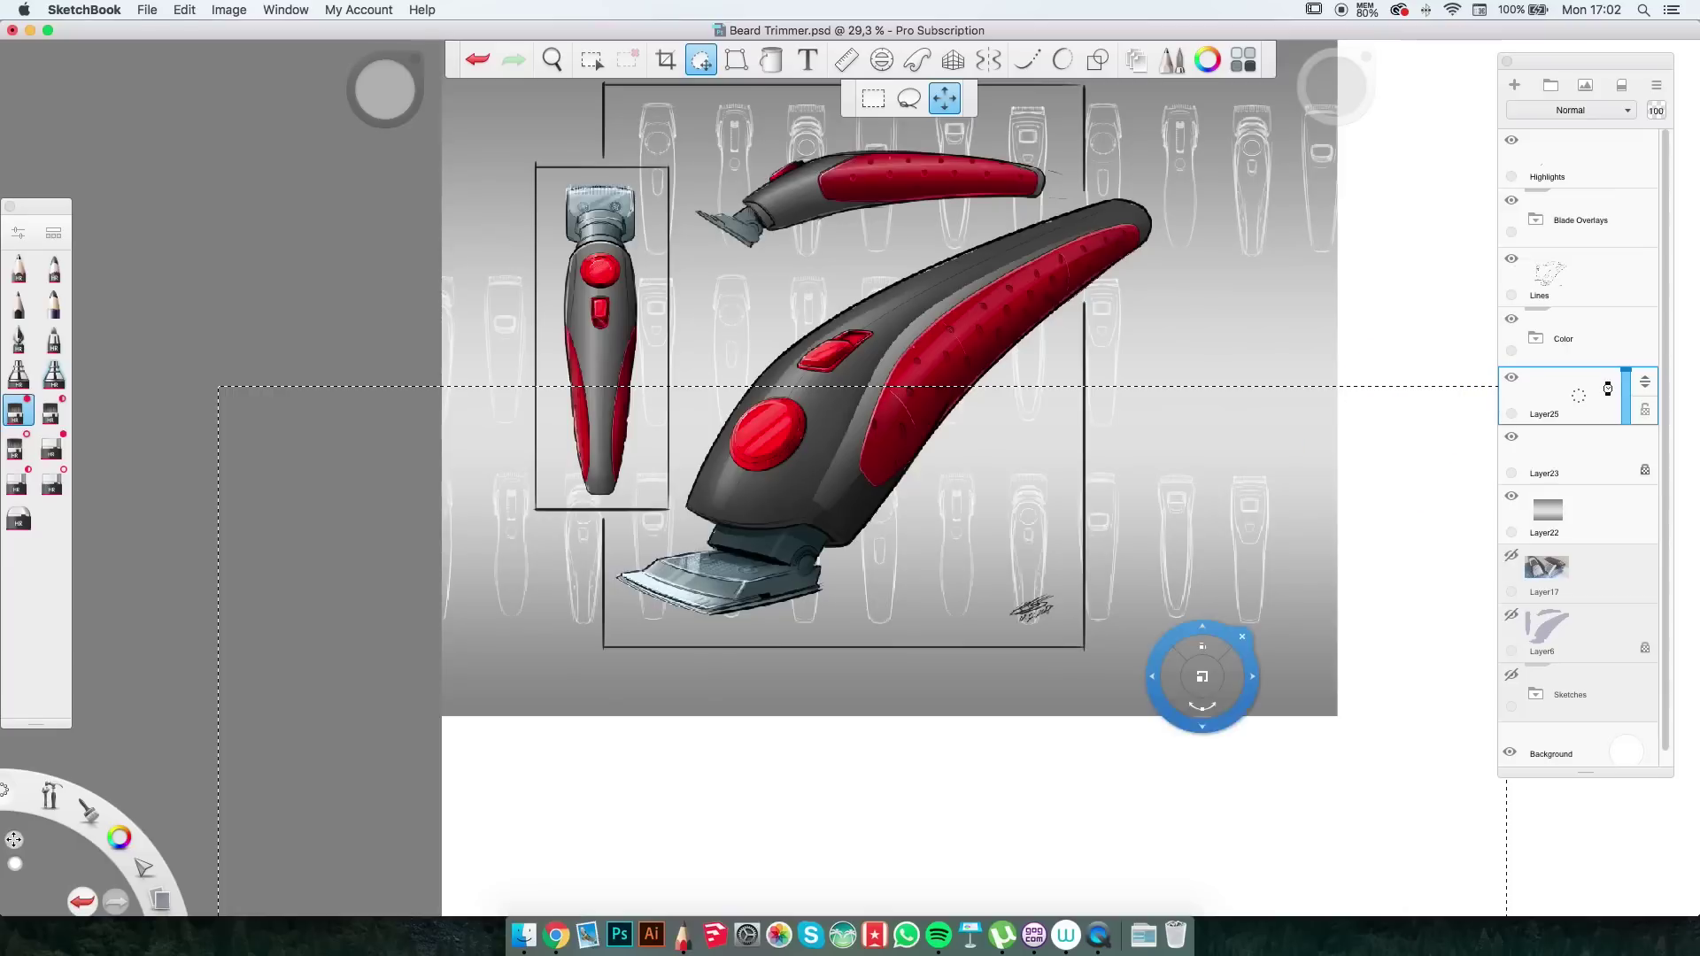
{"action": "key", "text": "ctrl+e"}
Lower the outline layer's opacity to about 48.
{"action": "key", "text": "z"}
{"action": "left_click_drag", "start_coordinate": [1072, 481], "coordinate": [1046, 612]}
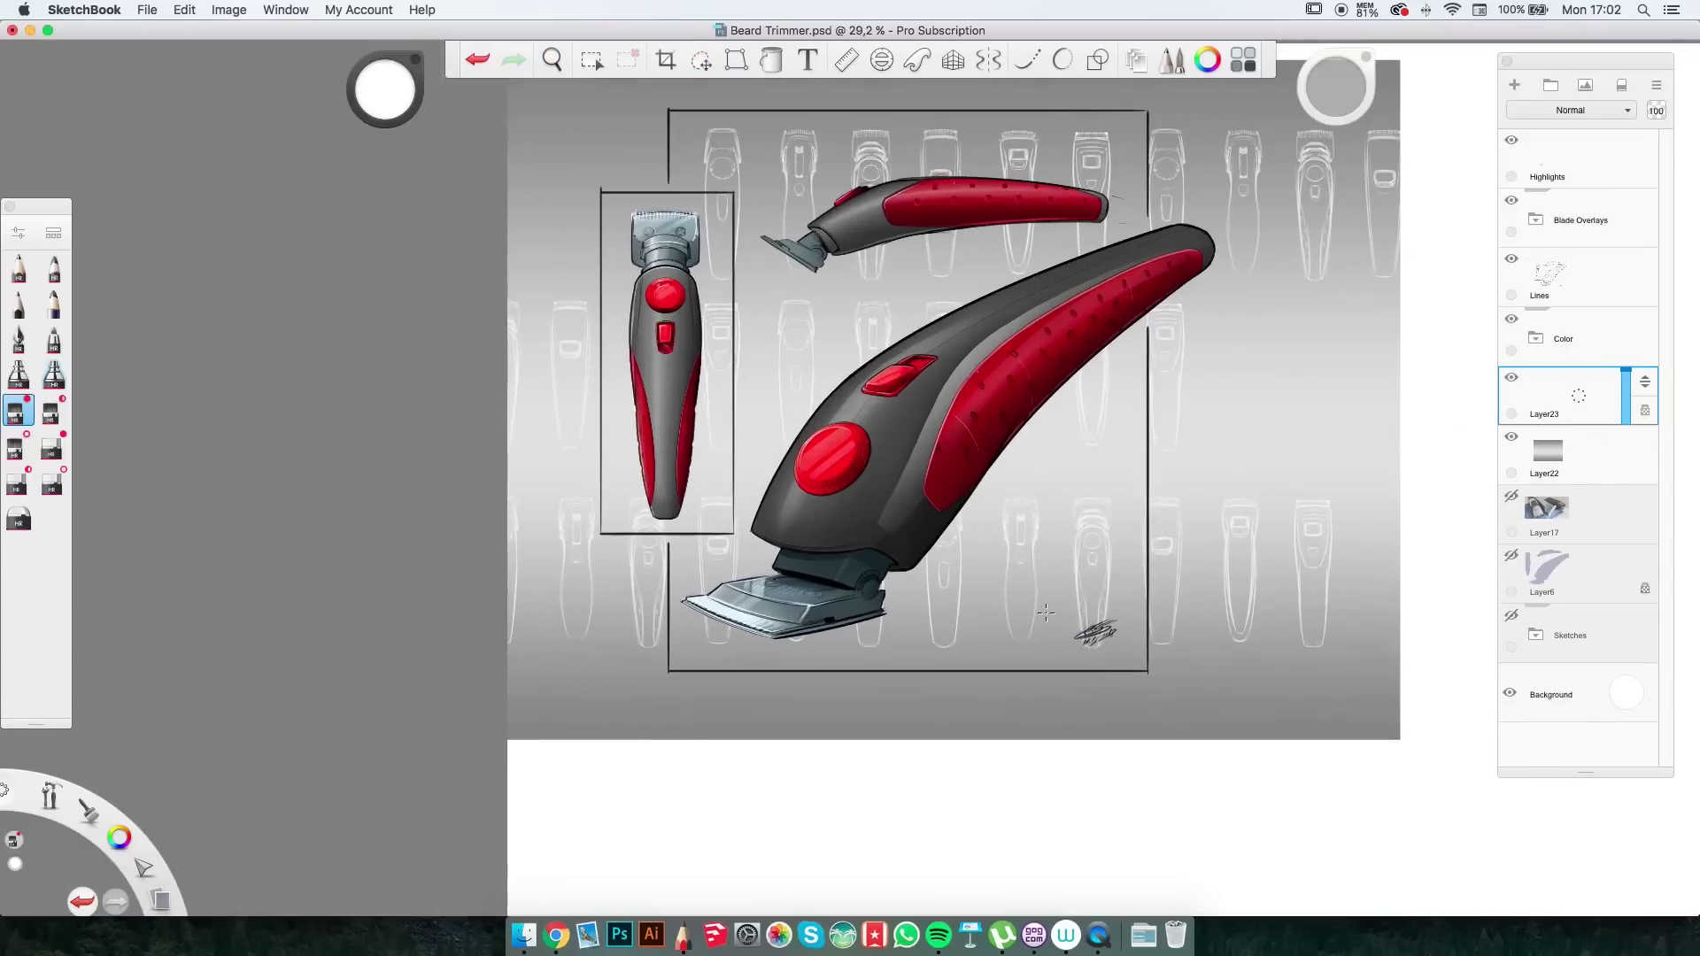
{"action": "scroll", "coordinate": [1218, 555], "scroll_direction": "down", "scroll_amount": 2}
{"action": "left_click_drag", "start_coordinate": [1624, 381], "coordinate": [1627, 399]}
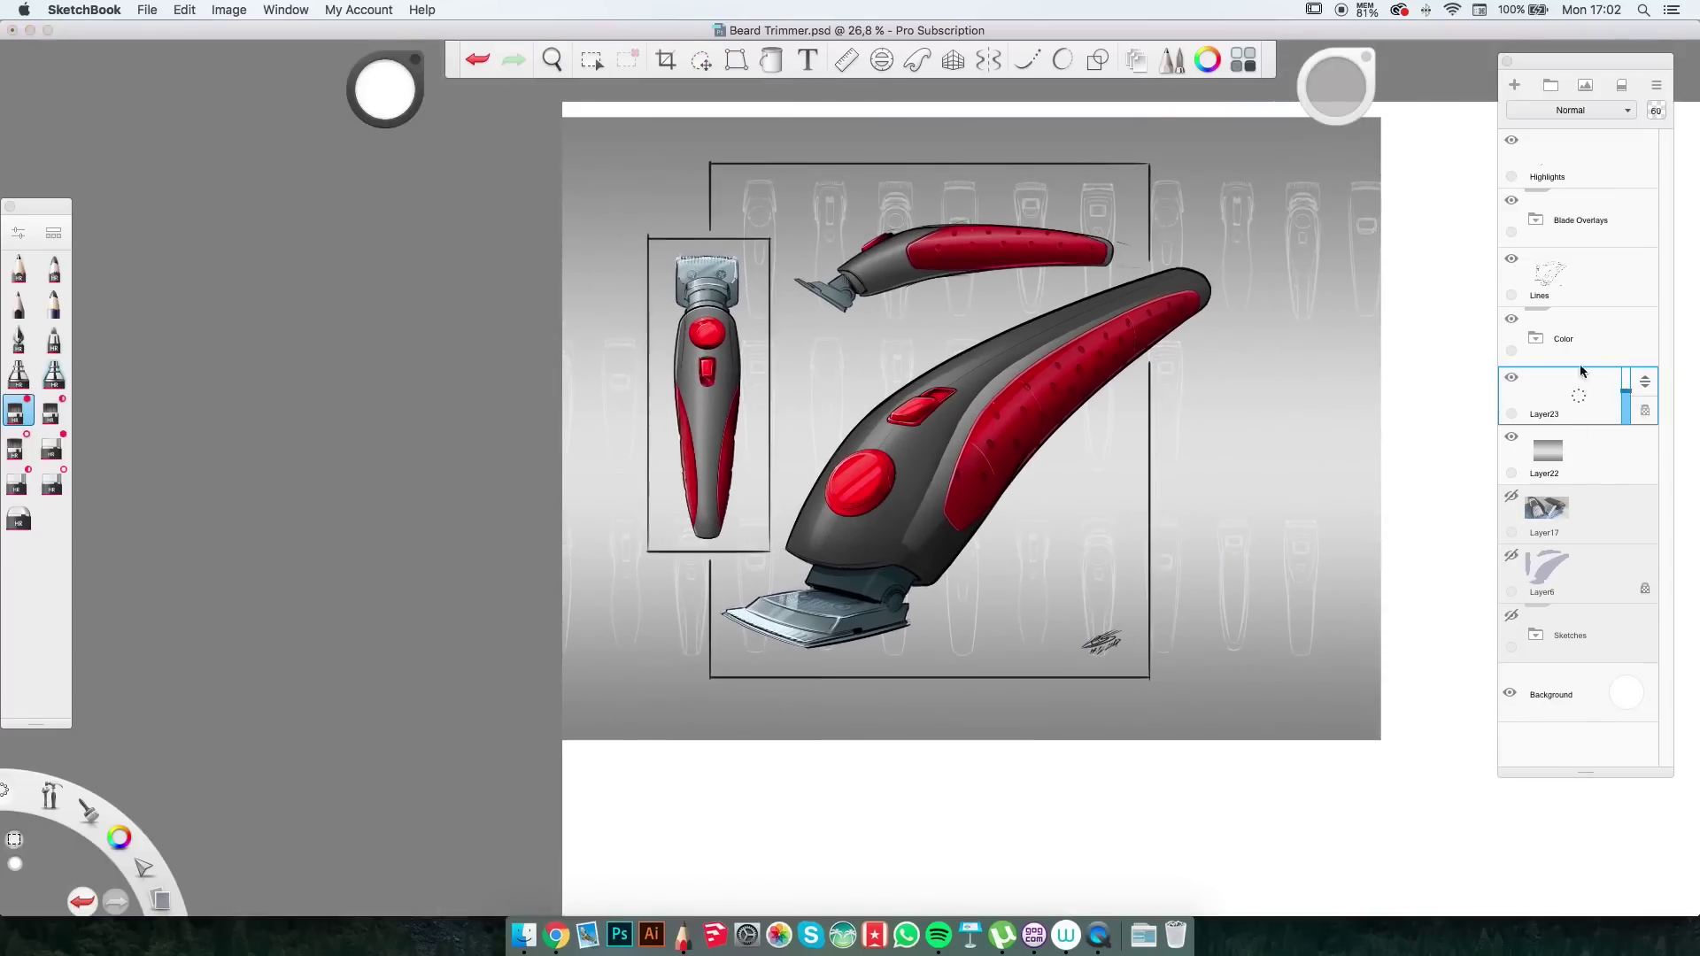
Crop the canvas to a rectangle around the whole composition and fit it in the window.
{"action": "key", "text": "m"}
{"action": "left_click_drag", "start_coordinate": [1434, 139], "coordinate": [1092, 741]}
{"action": "left_click_drag", "start_coordinate": [517, 146], "coordinate": [664, 834]}
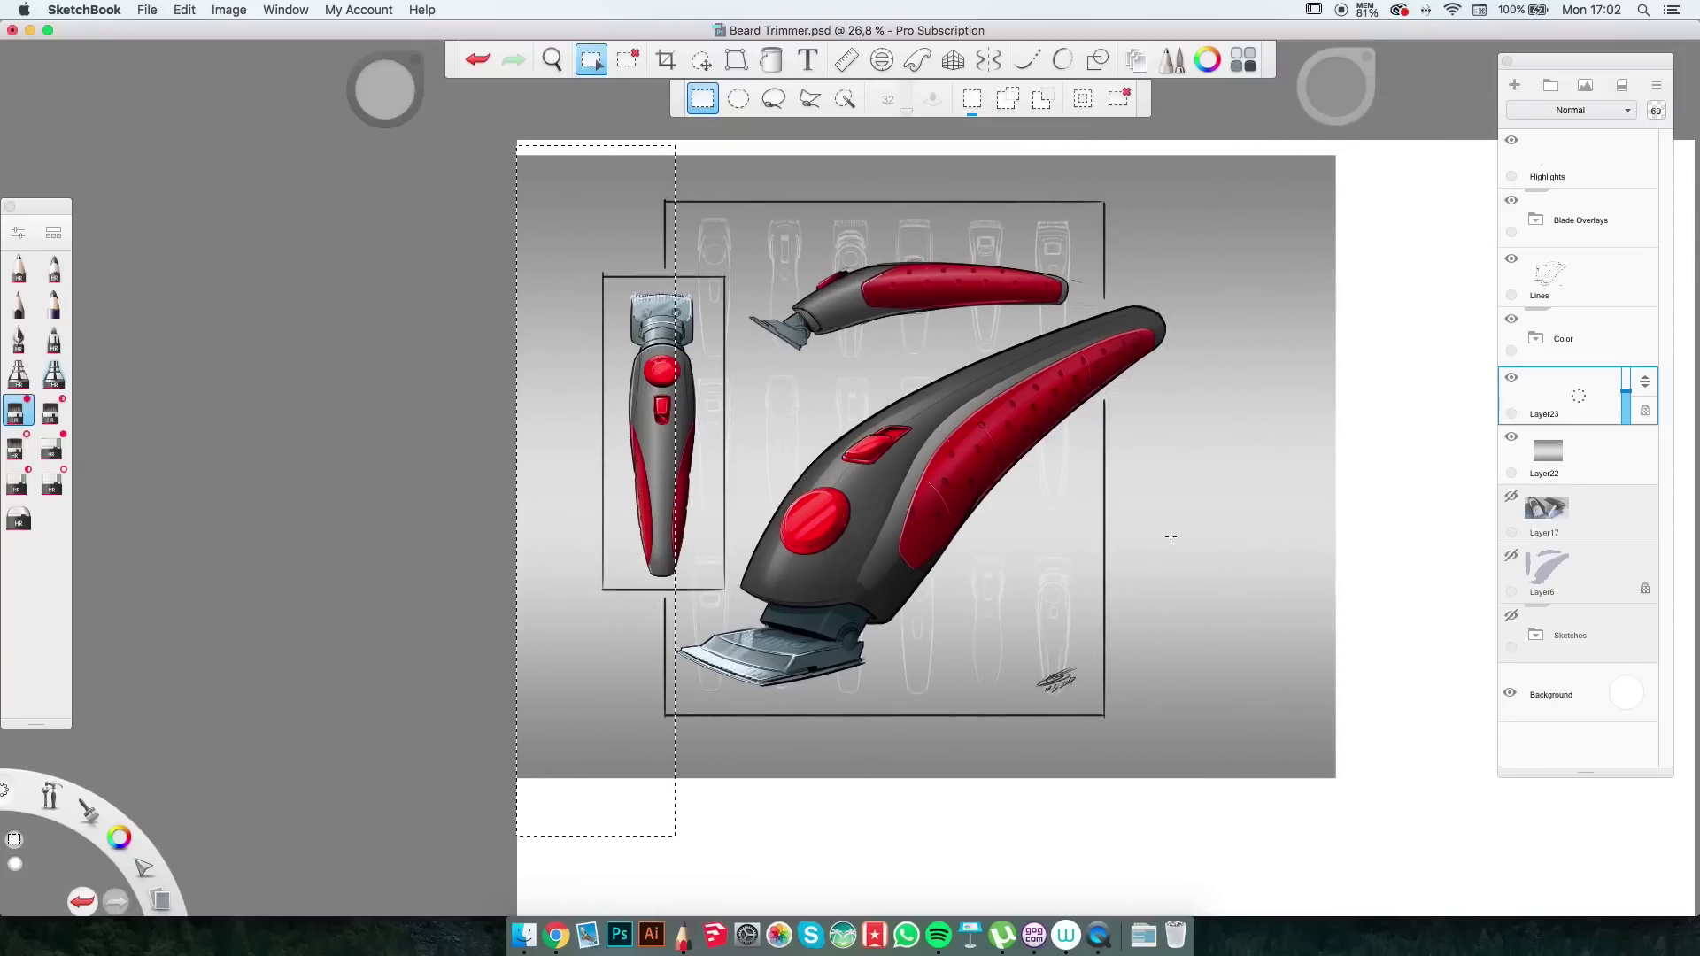
{"action": "left_click", "coordinate": [1516, 440]}
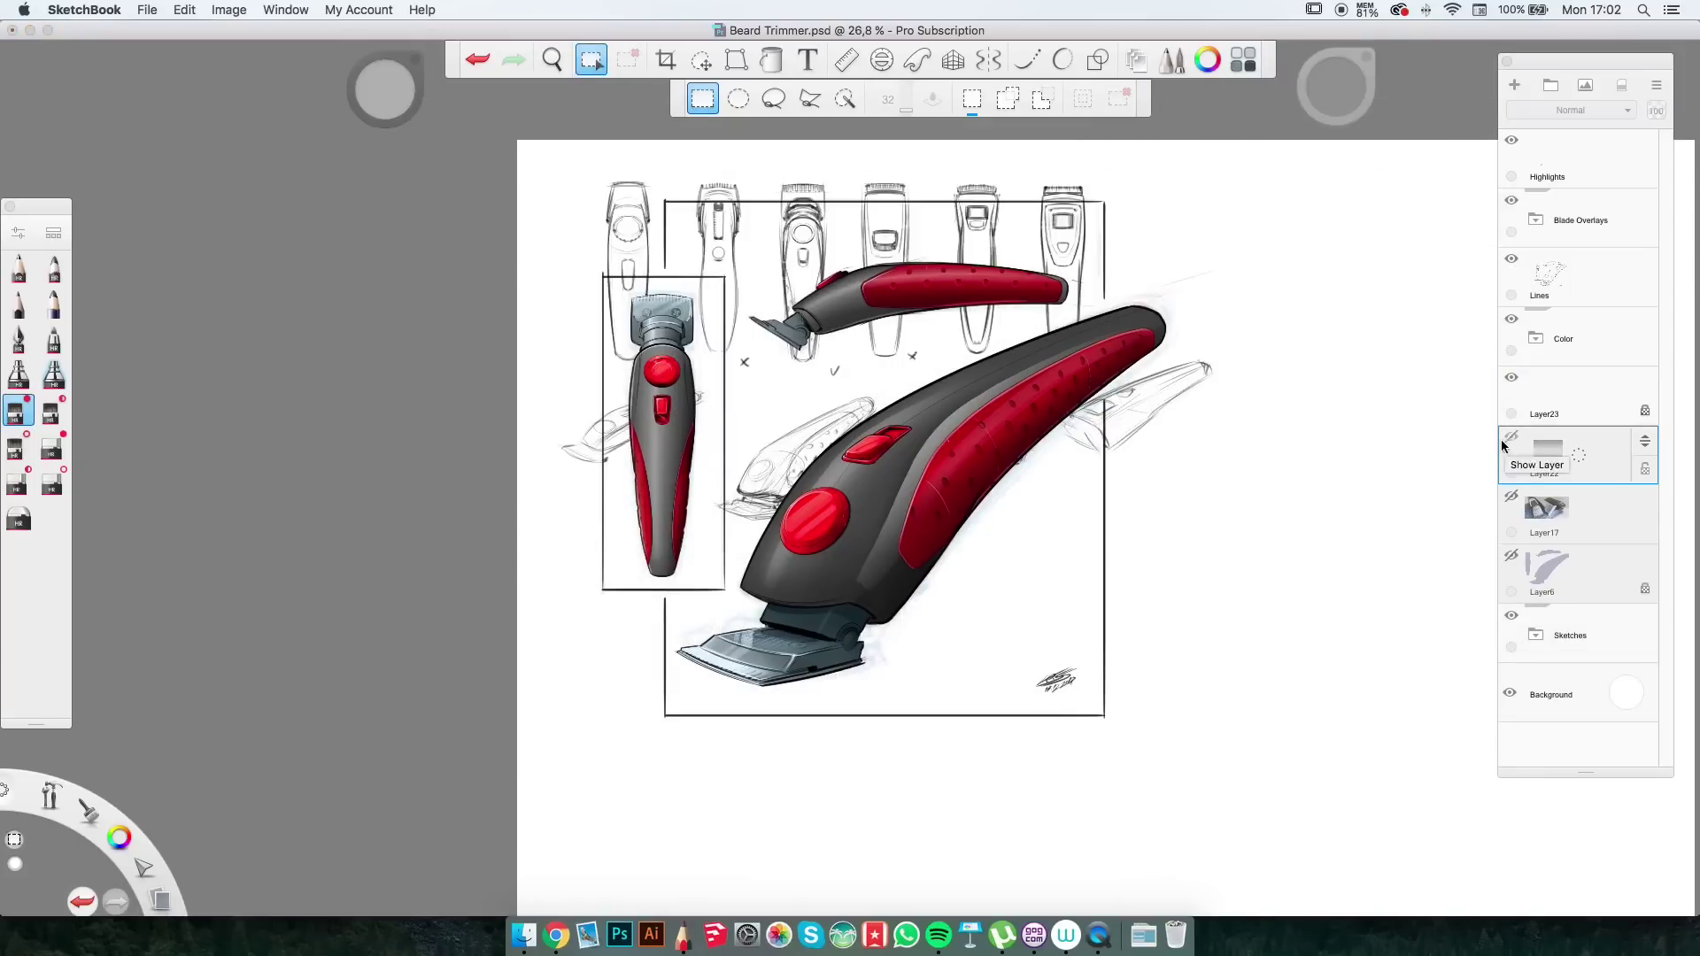
{"action": "key", "text": "b"}
{"action": "key", "text": "m"}
{"action": "left_click_drag", "start_coordinate": [542, 164], "coordinate": [1246, 763]}
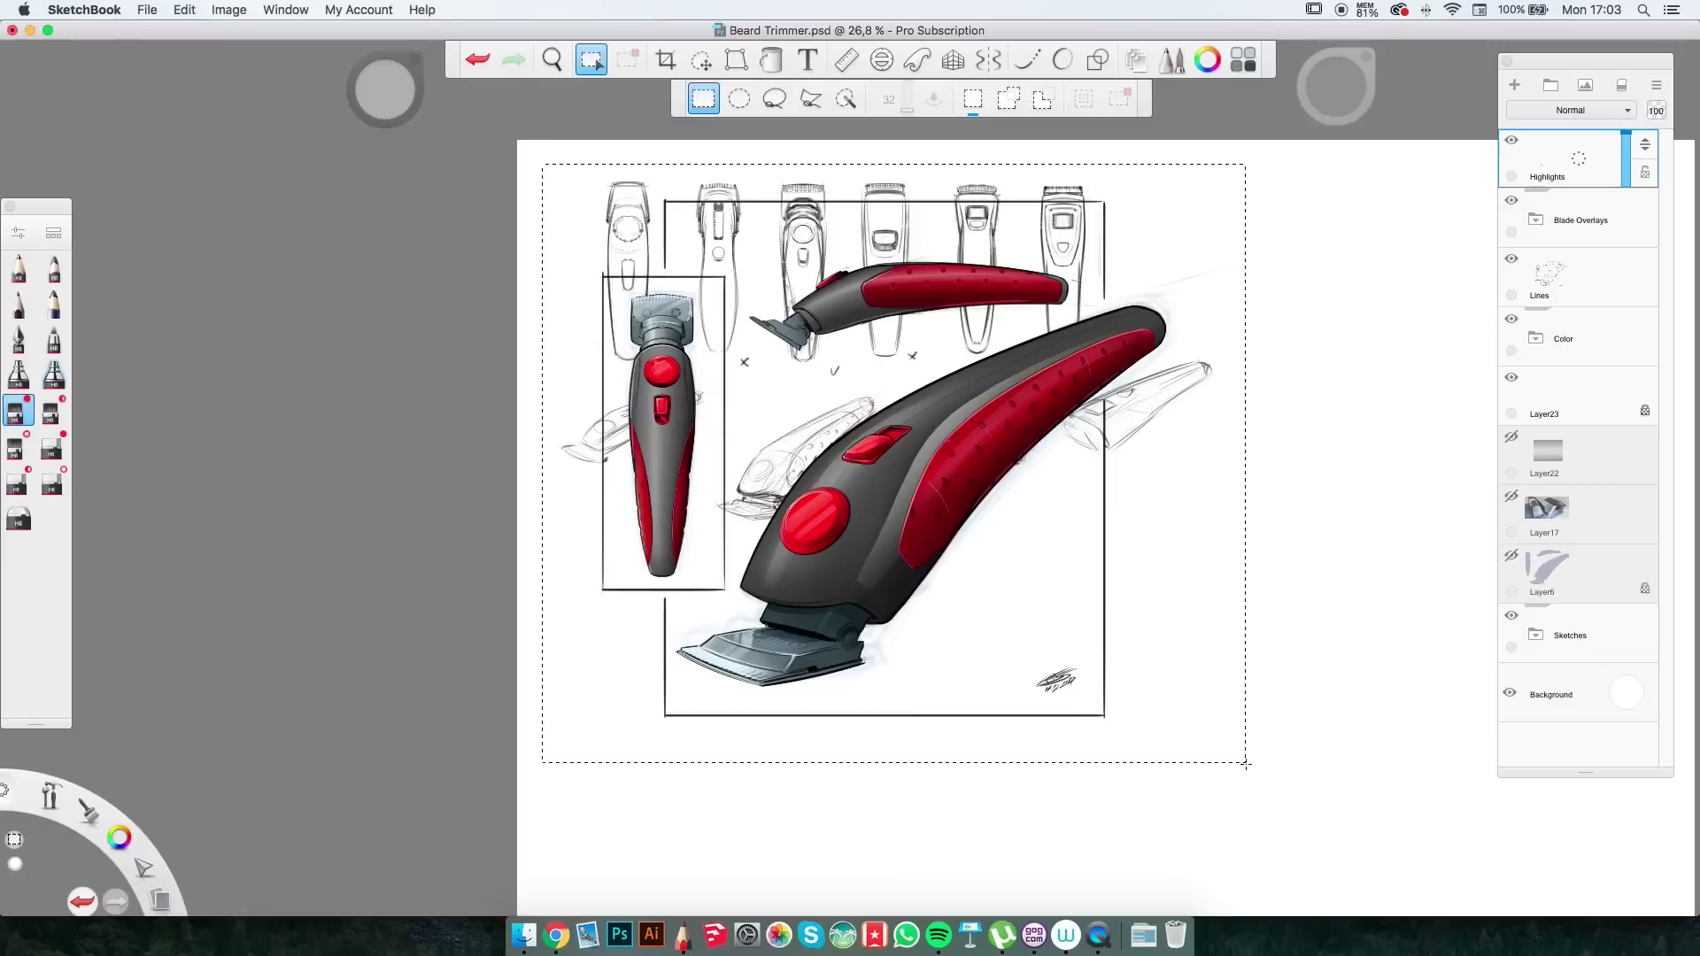
{"action": "left_click", "coordinate": [1511, 437]}
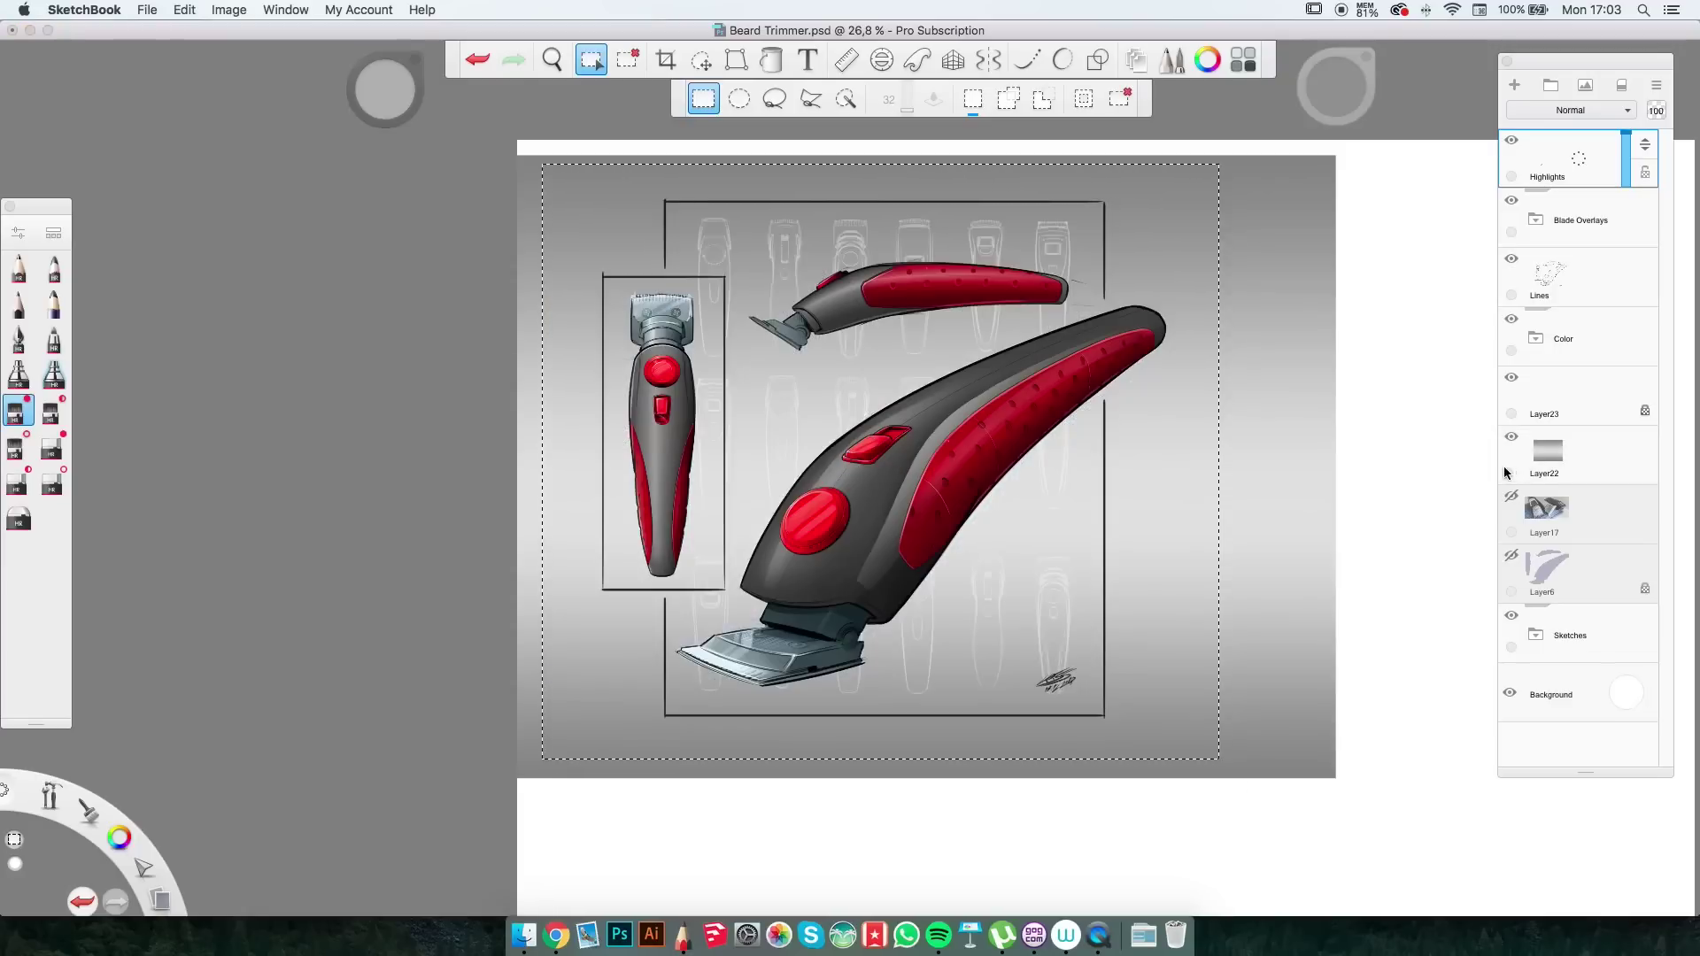
{"action": "key", "text": "c"}
{"action": "key", "text": "Return"}
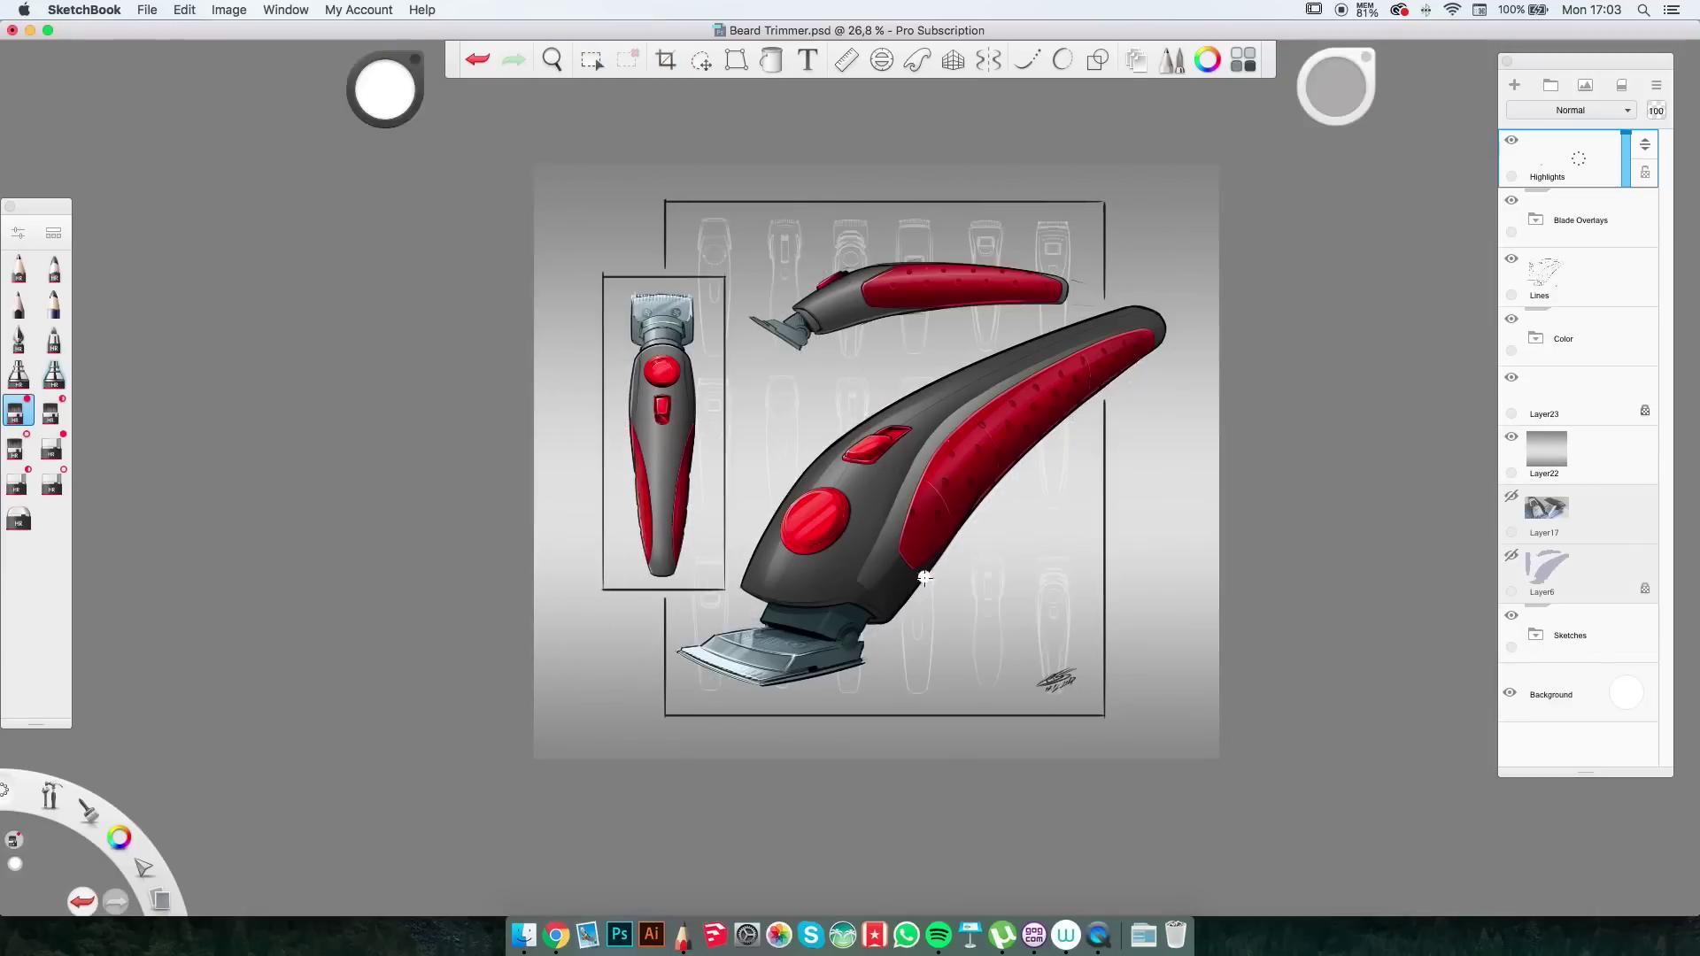
{"action": "key", "text": "space"}
{"action": "left_click", "coordinate": [955, 464]}
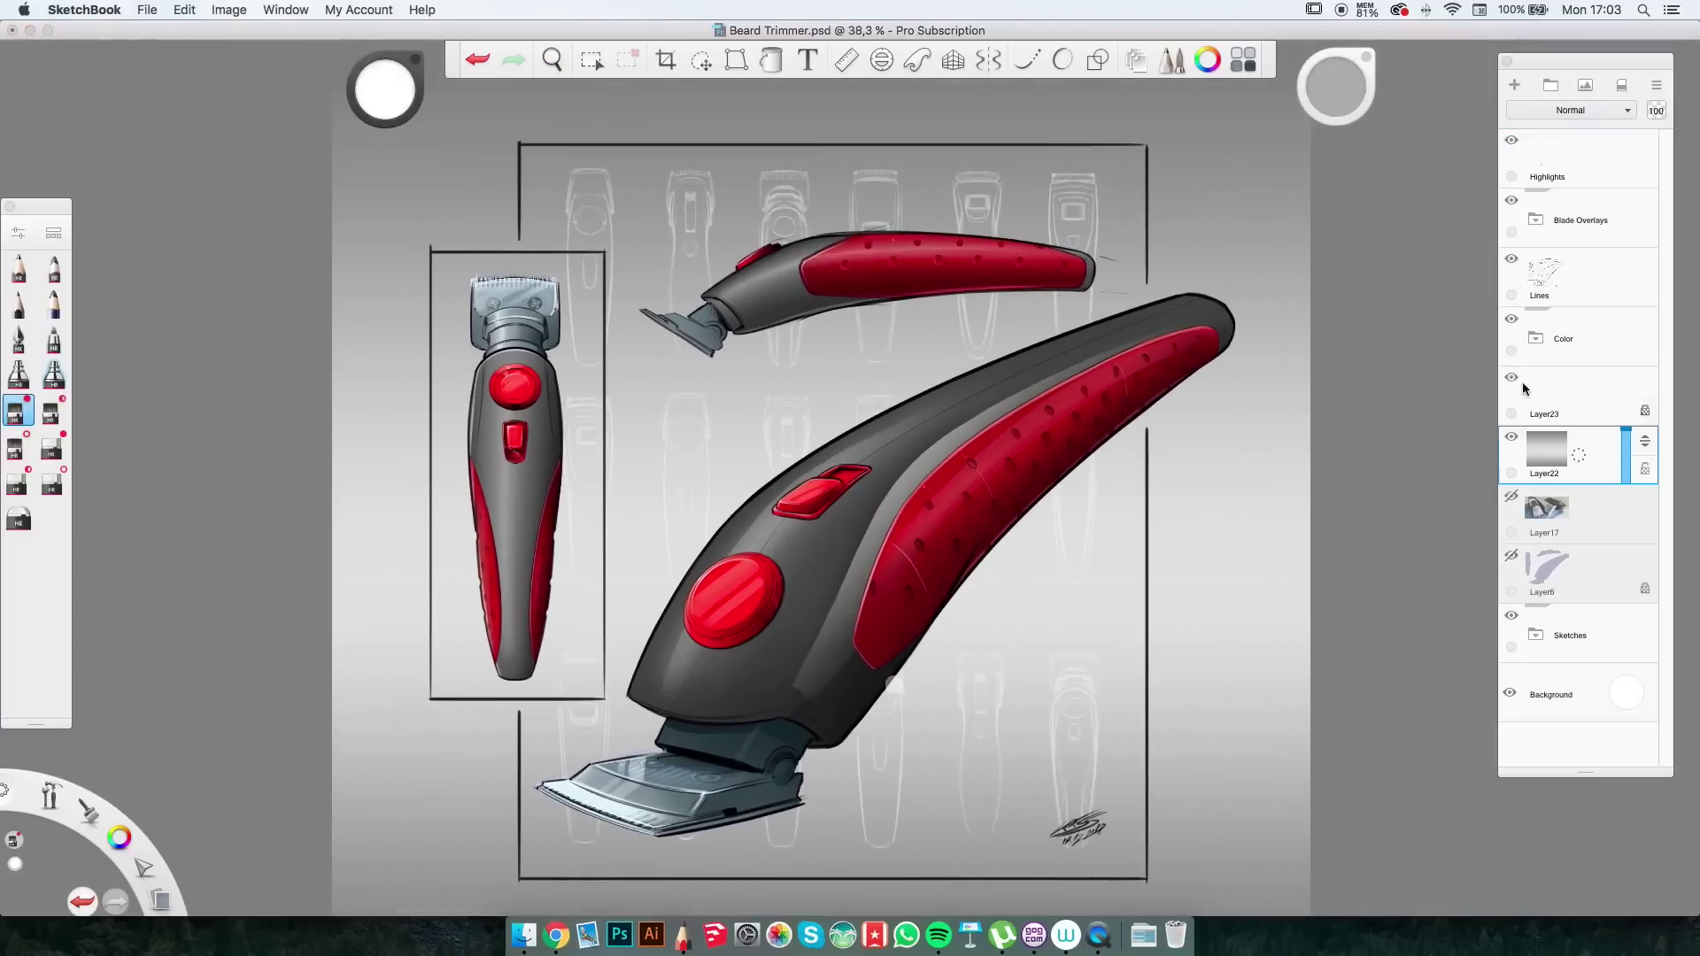
Rename Layer23 'Sketch outlines' and add a white left-box fill at about 52% opacity on a new layer.
{"action": "double_click", "coordinate": [1596, 404]}
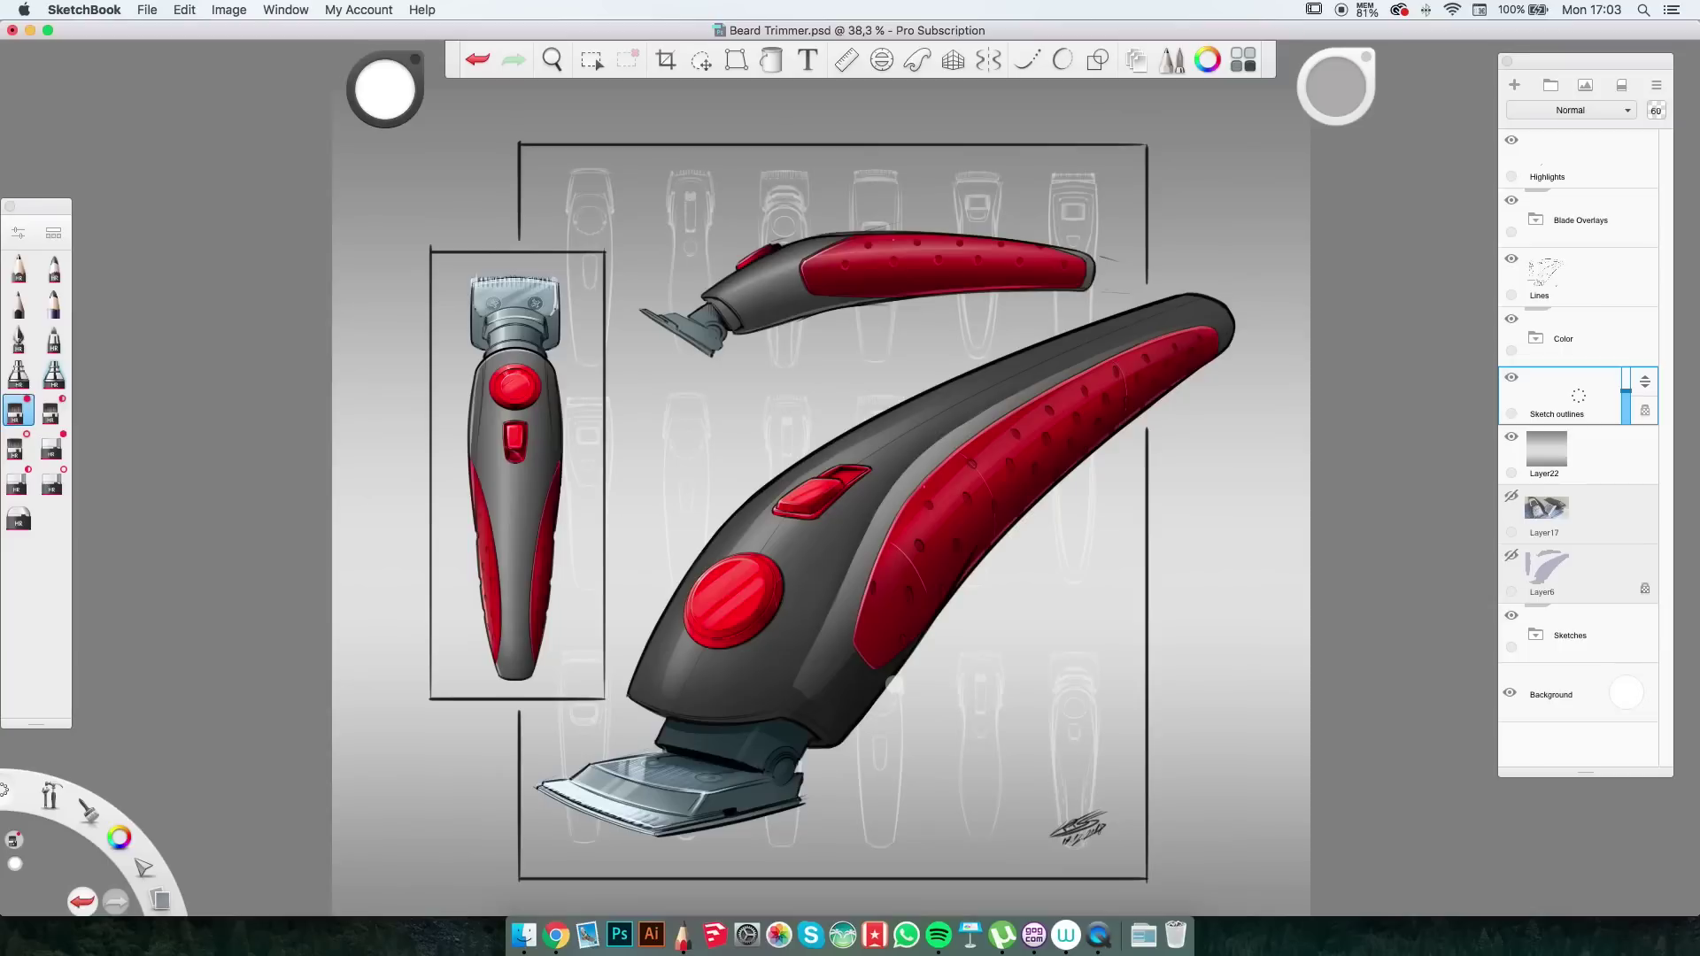
{"action": "key", "text": "super+shift+n"}
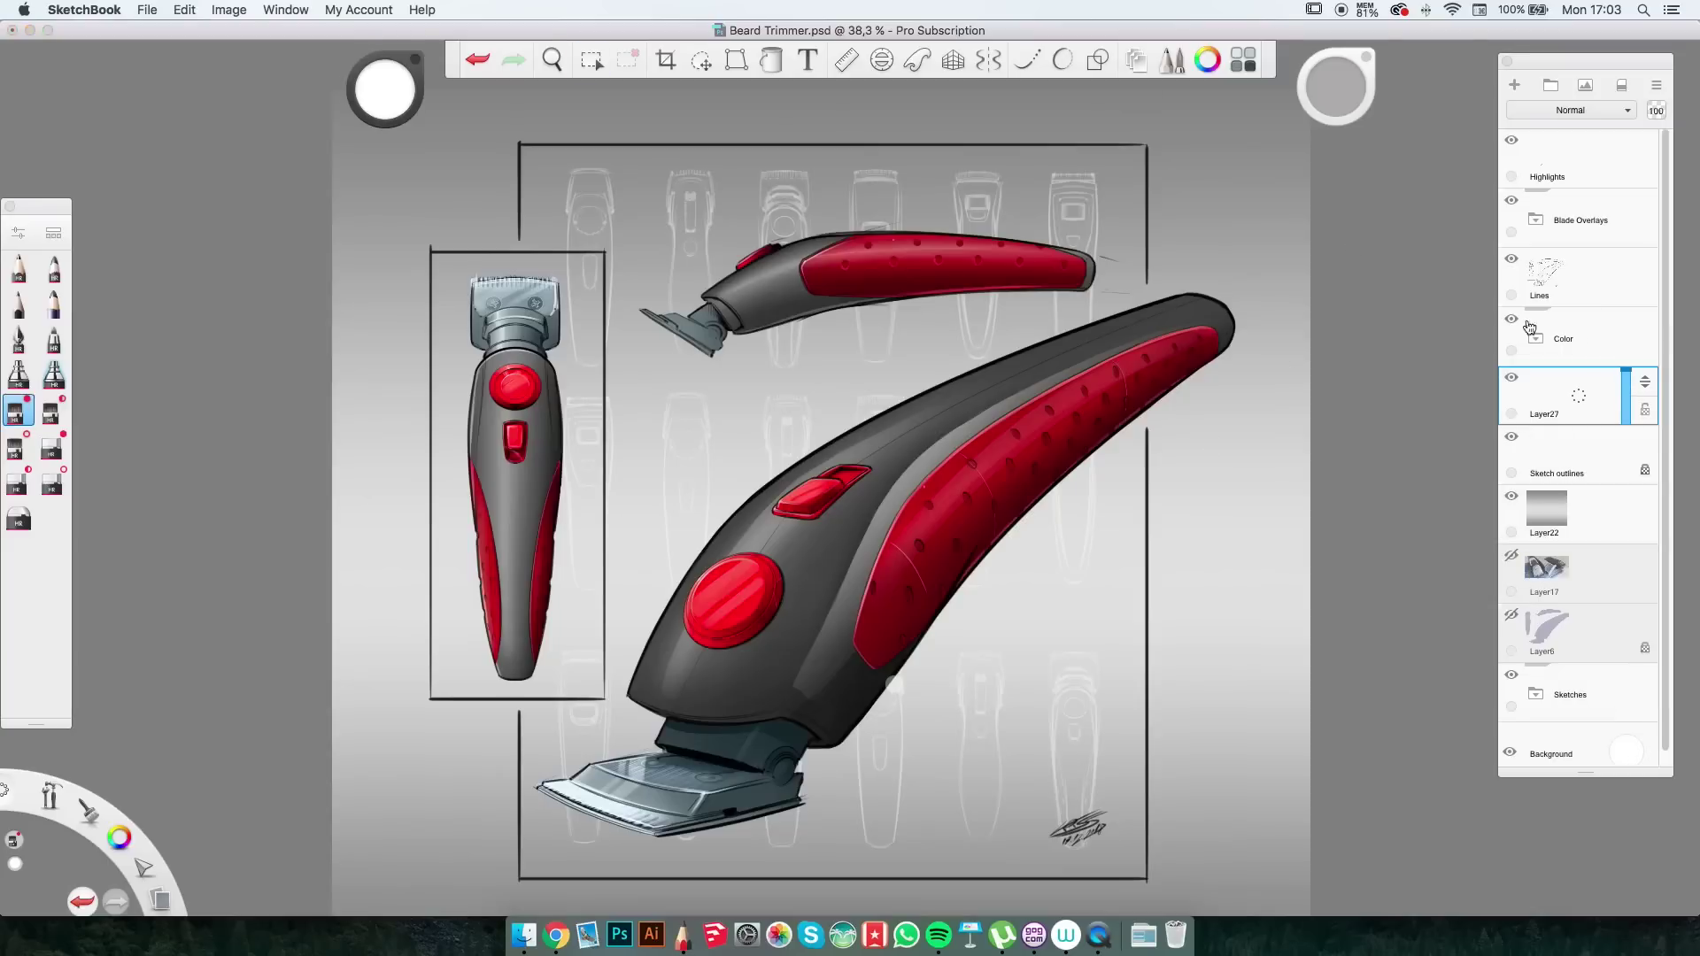
{"action": "key", "text": "f"}
{"action": "left_click", "coordinate": [478, 558]}
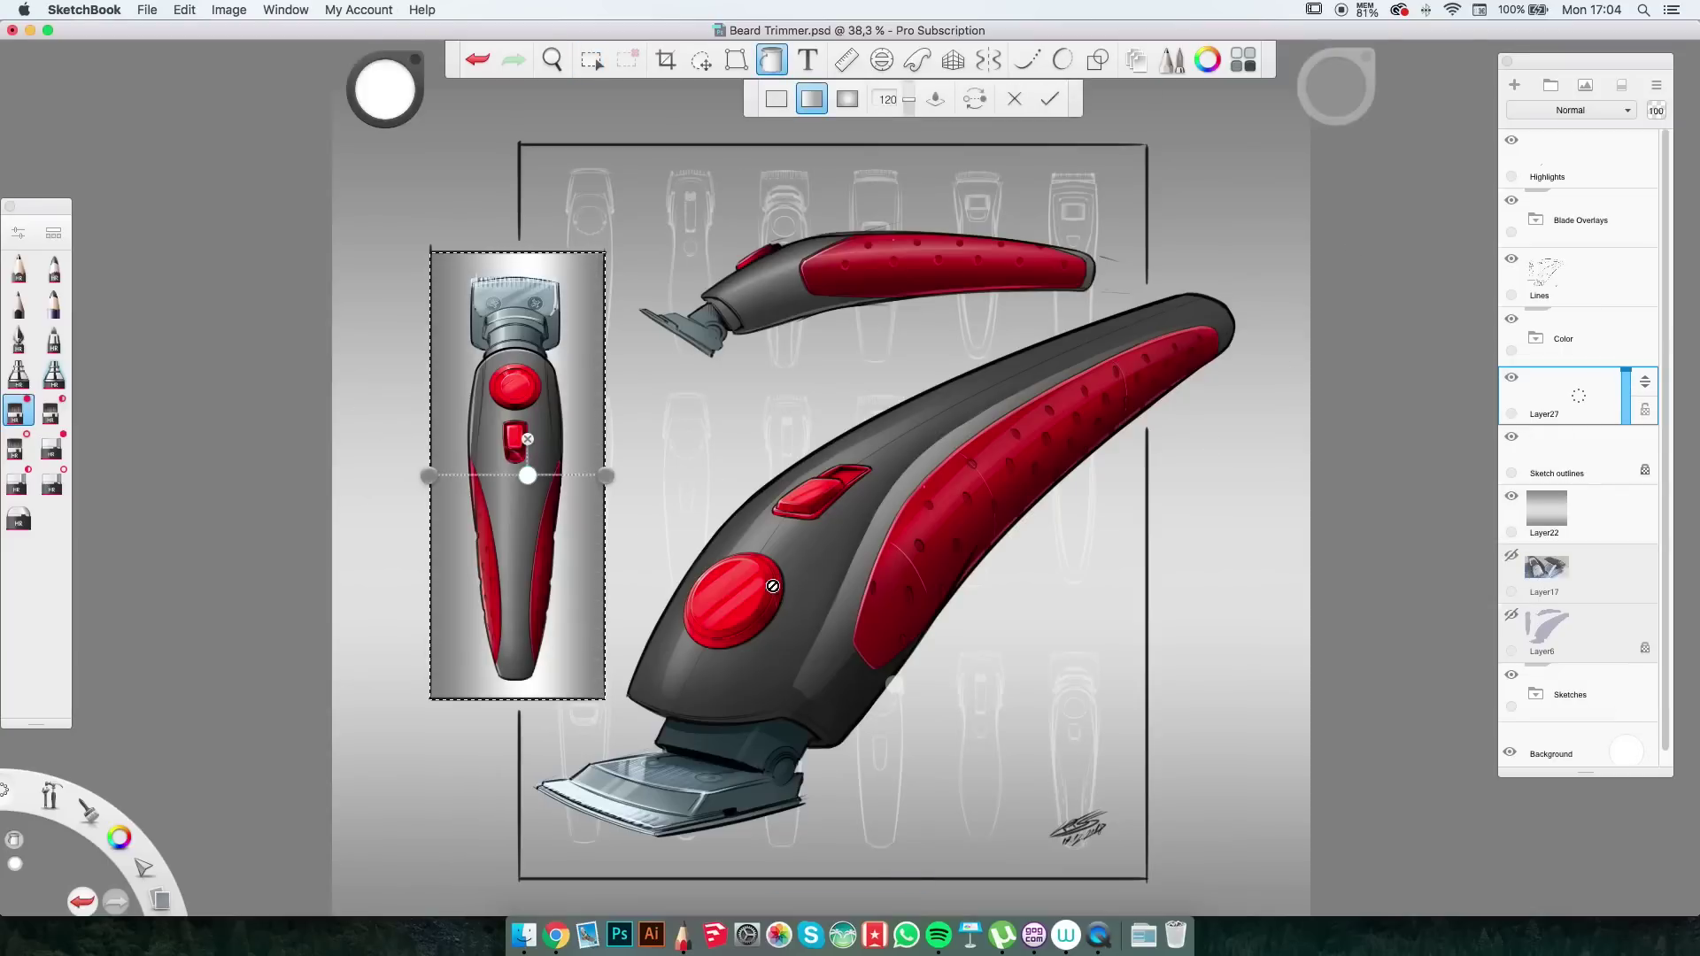
{"action": "left_click", "coordinate": [776, 98]}
{"action": "scroll", "coordinate": [994, 531], "scroll_direction": "down", "scroll_amount": 2}
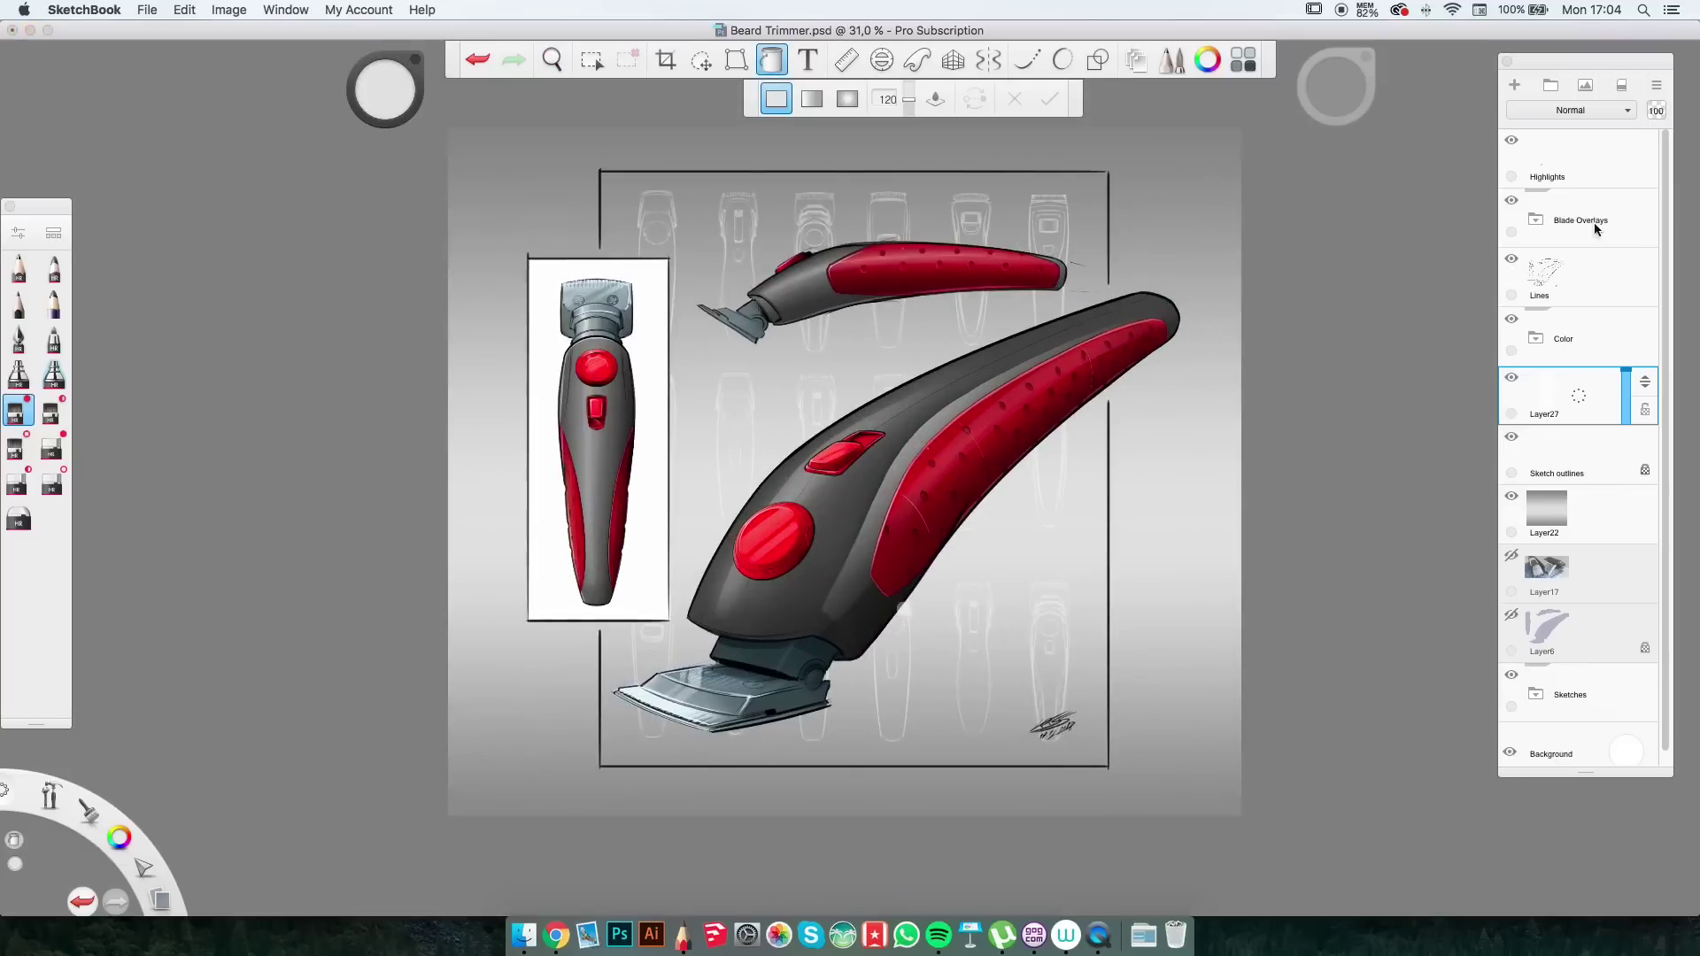
{"action": "left_click_drag", "start_coordinate": [1625, 370], "coordinate": [1623, 400]}
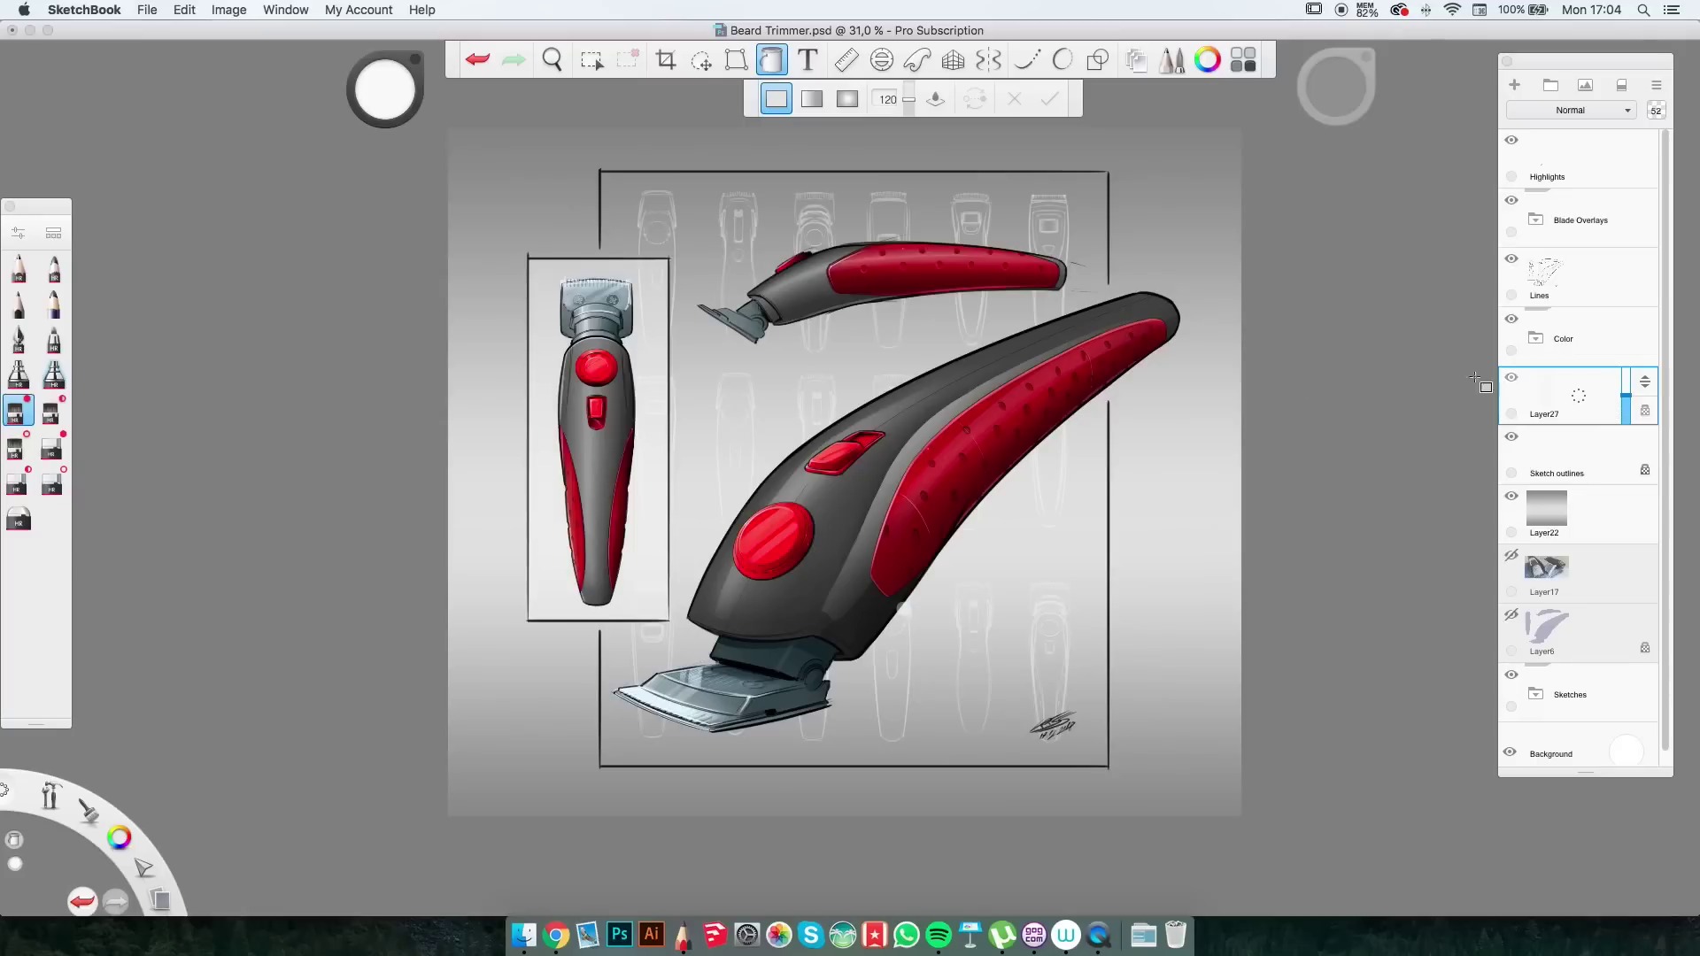
Switch to lasso selection and select the Highlights layer.
{"action": "key", "text": "m"}
{"action": "scroll", "coordinate": [974, 575], "scroll_direction": "up", "scroll_amount": 3}
{"action": "left_click", "coordinate": [1558, 159]}
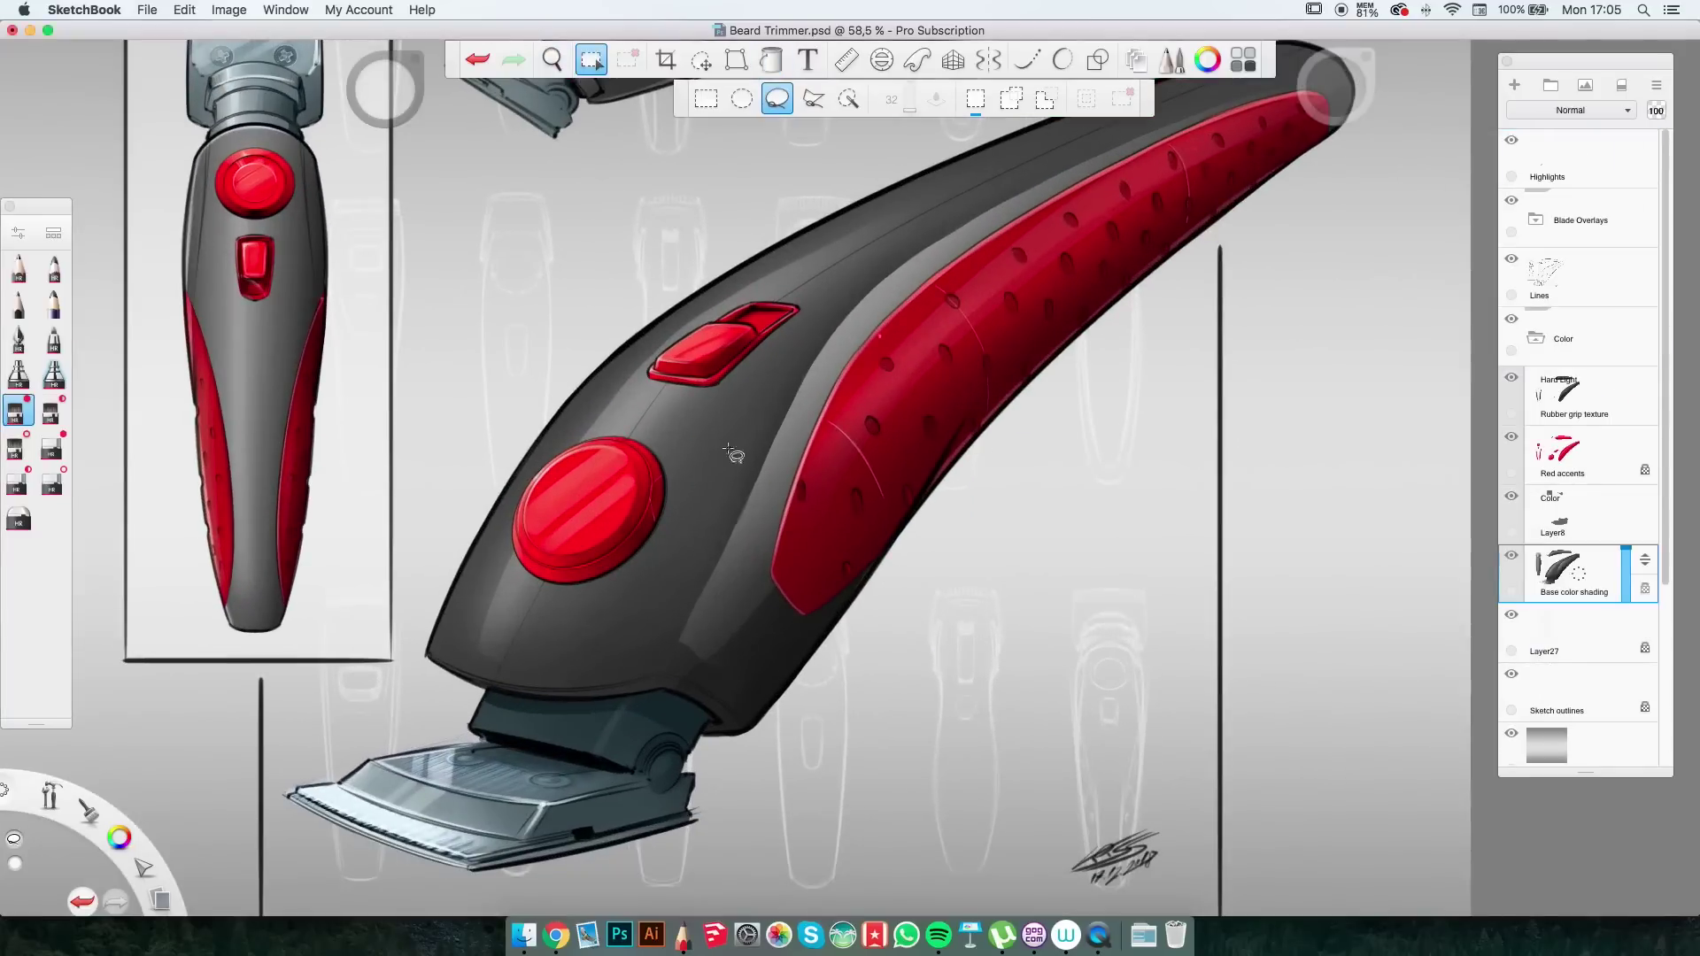
{"action": "left_click", "coordinate": [18, 448]}
{"action": "scroll", "coordinate": [910, 682], "scroll_direction": "up", "scroll_amount": 3}
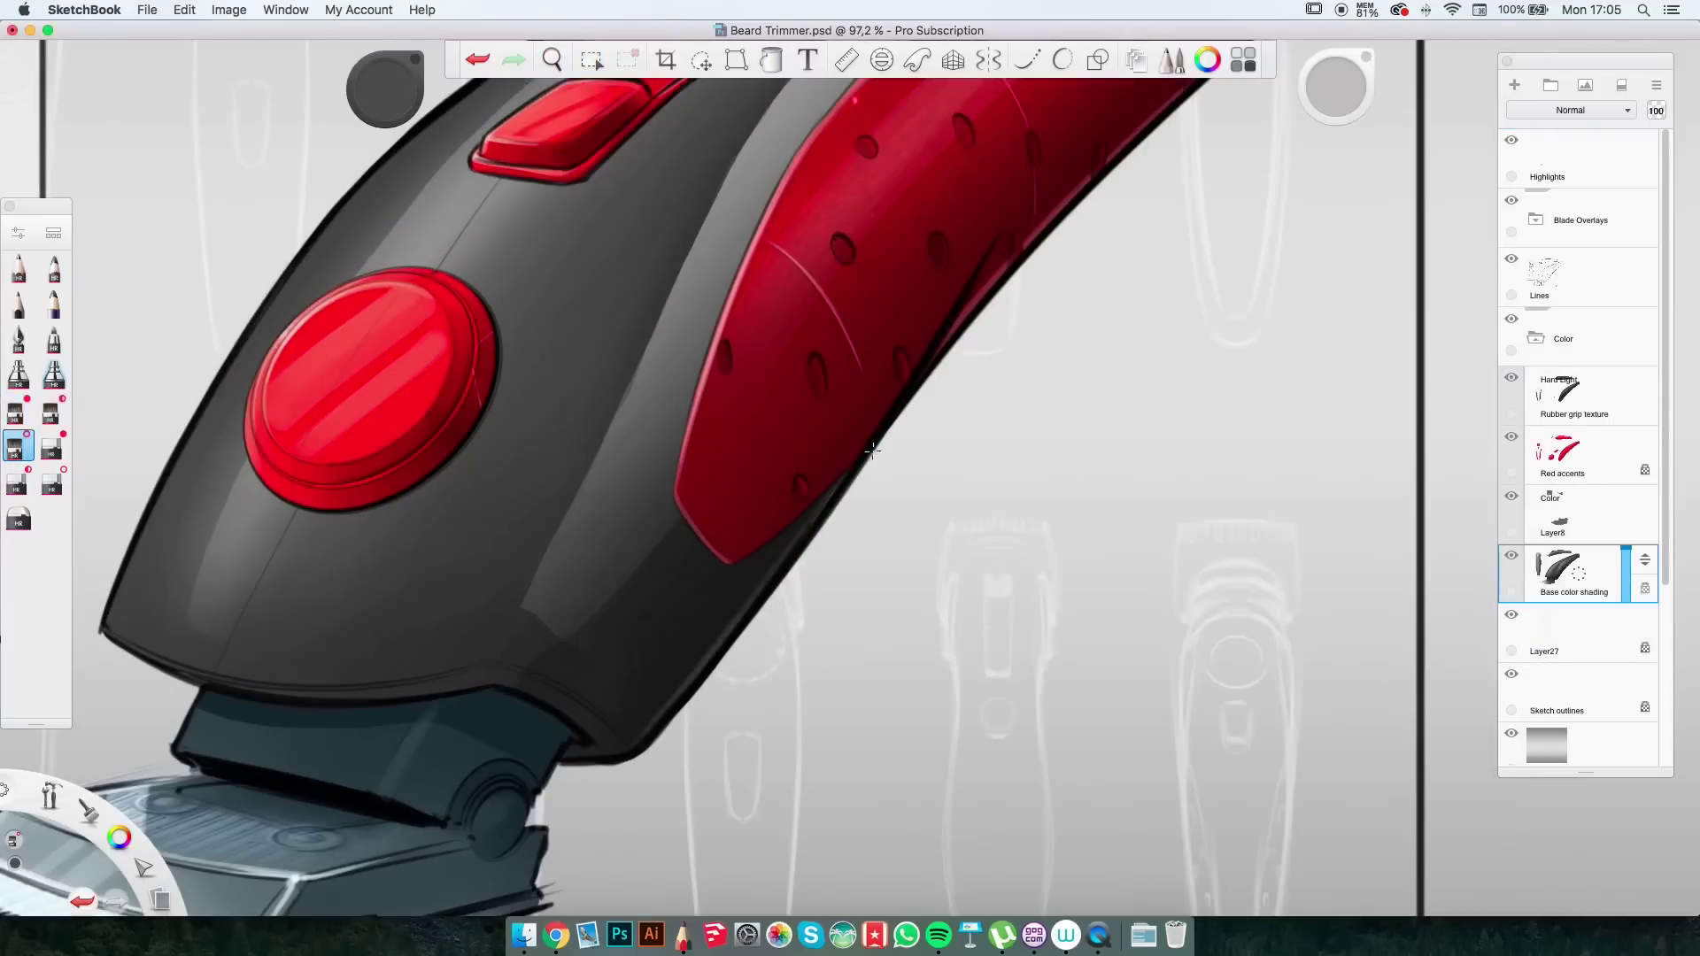
{"action": "key", "text": "space"}
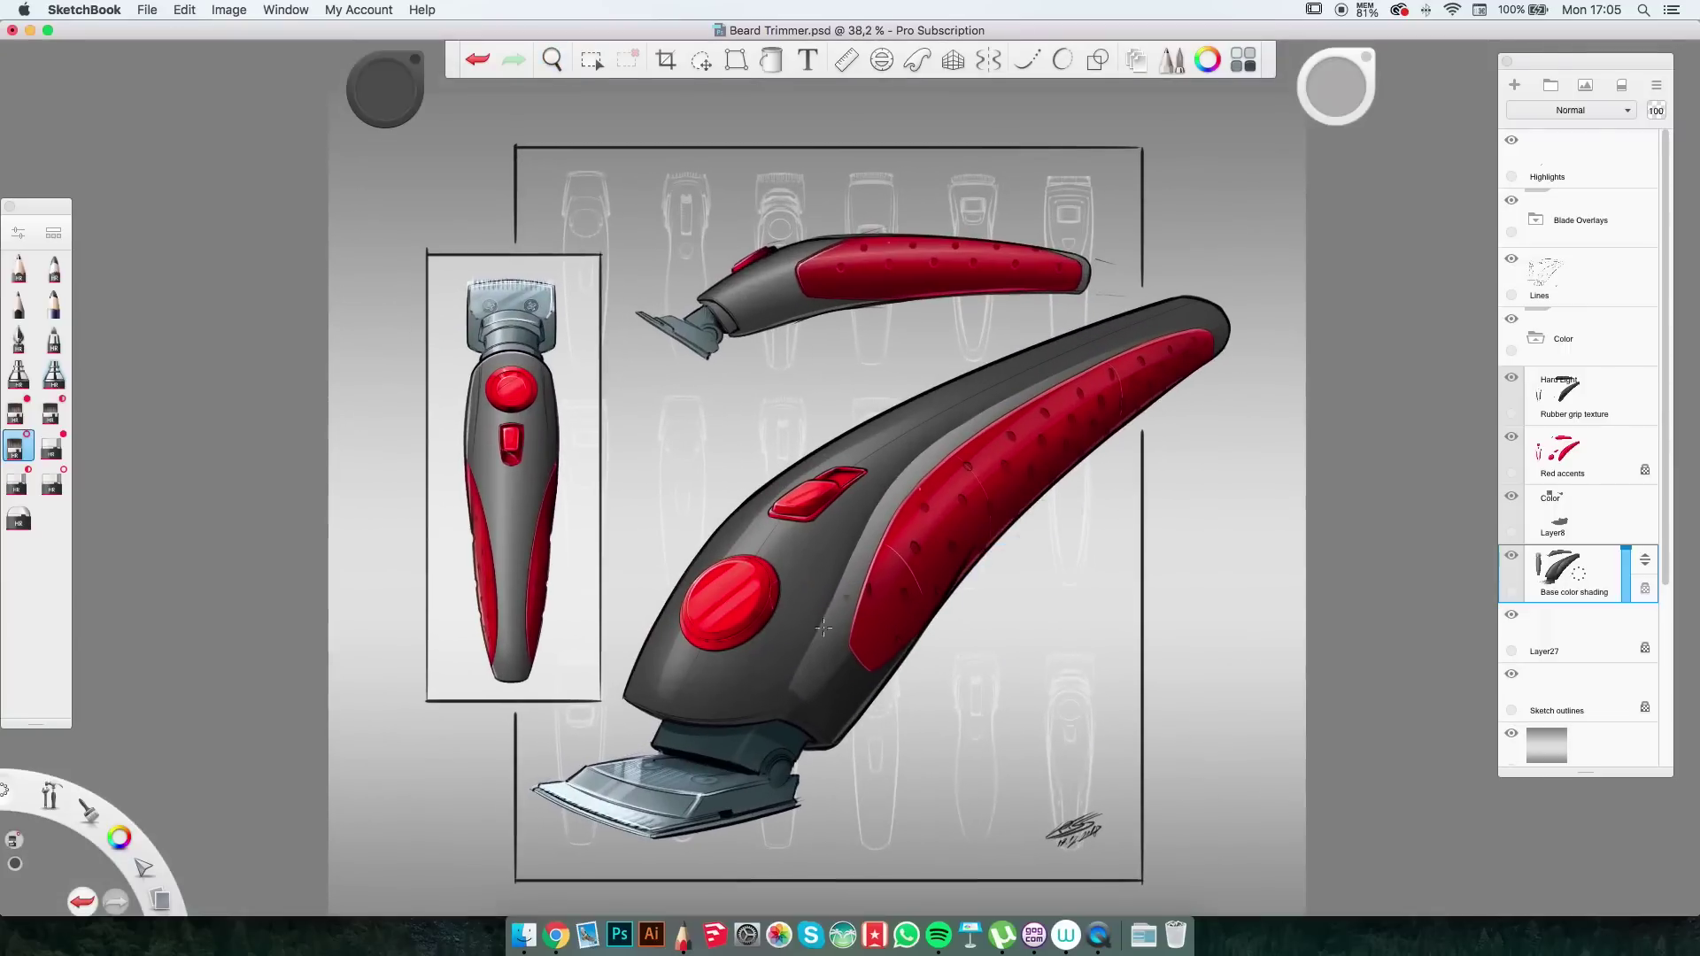
{"action": "scroll", "coordinate": [464, 490], "scroll_direction": "up", "scroll_amount": 5}
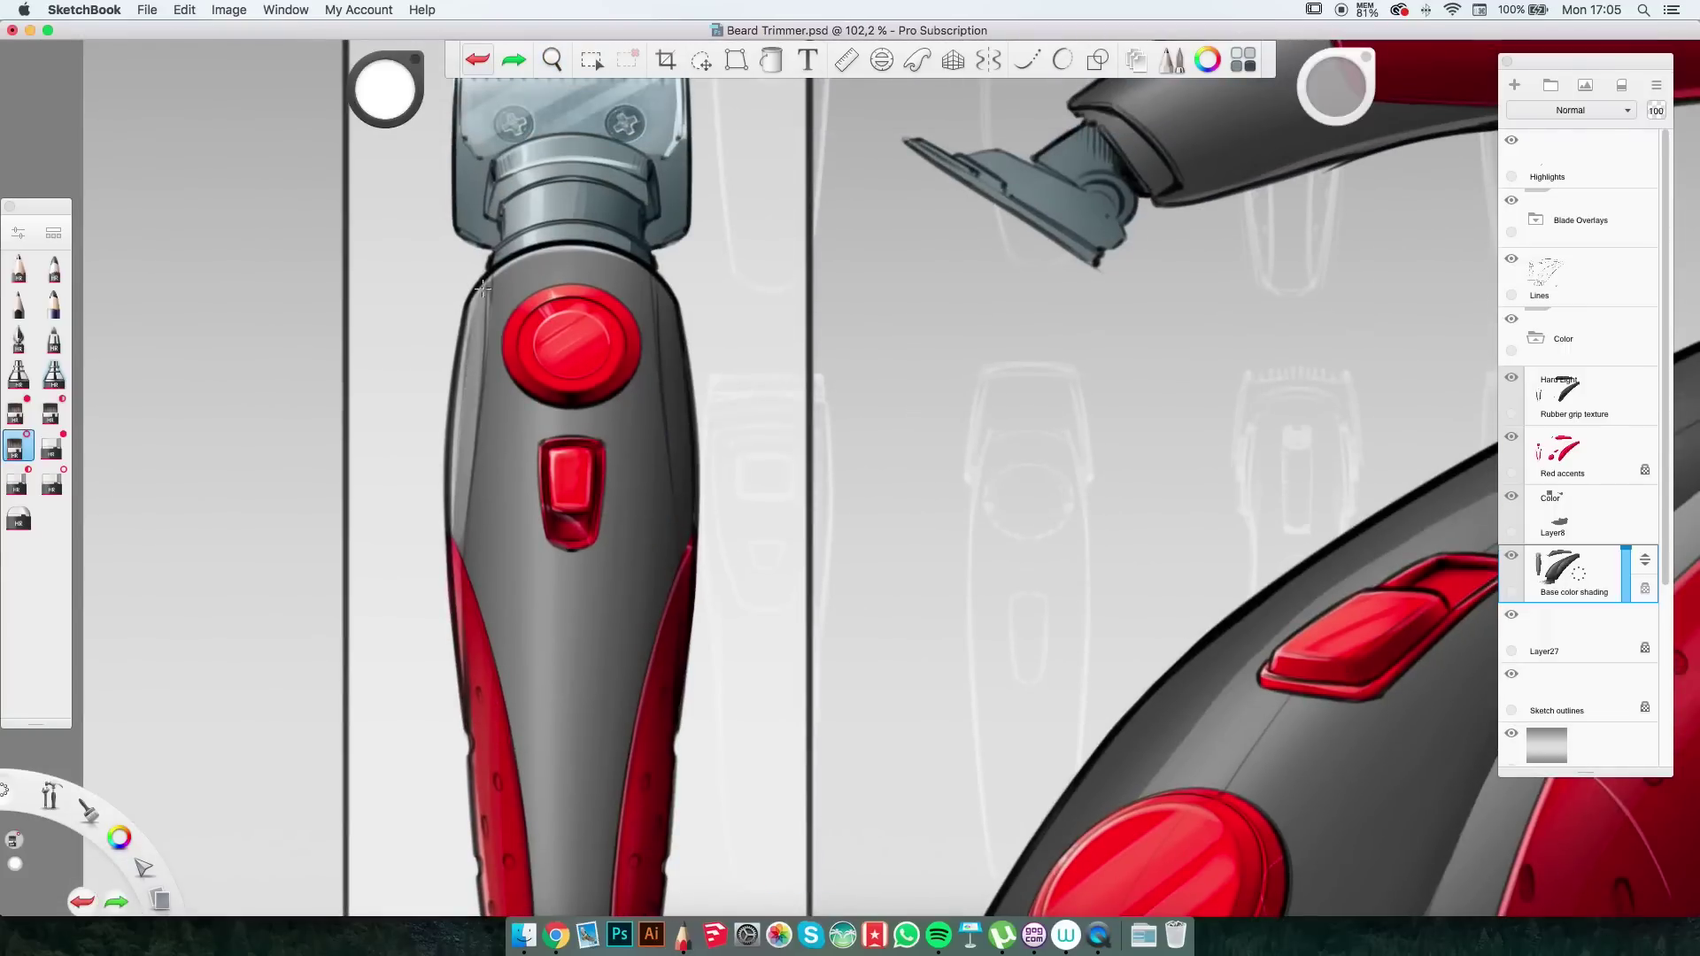
{"action": "key", "text": "space"}
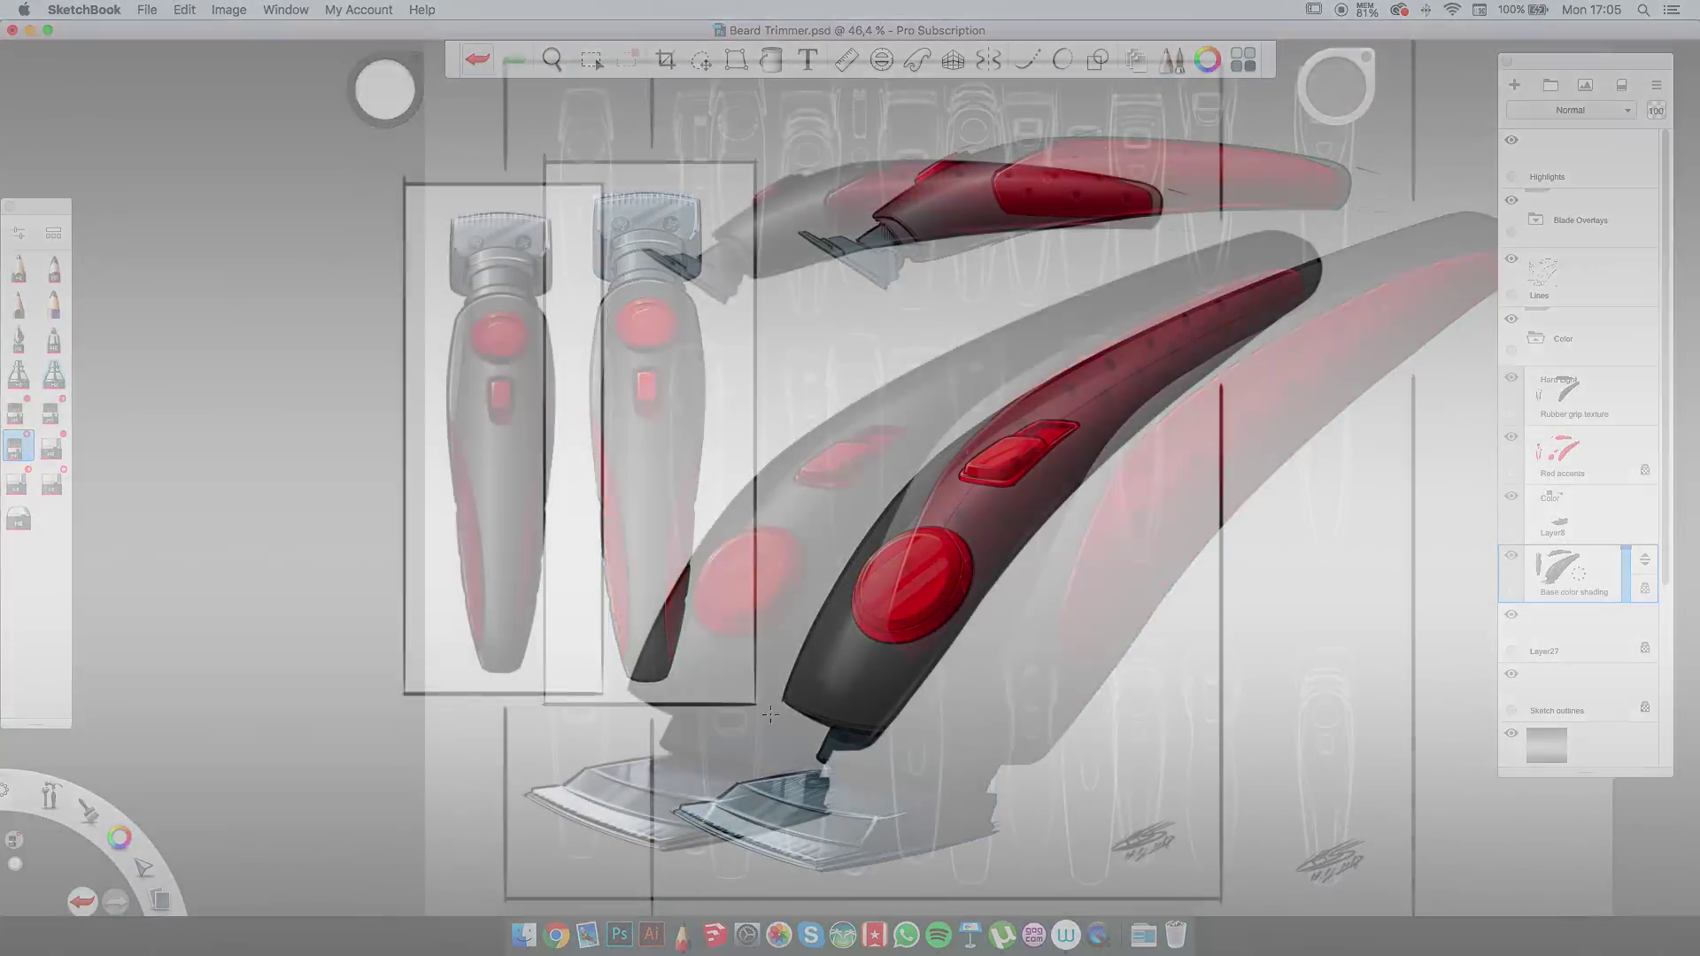